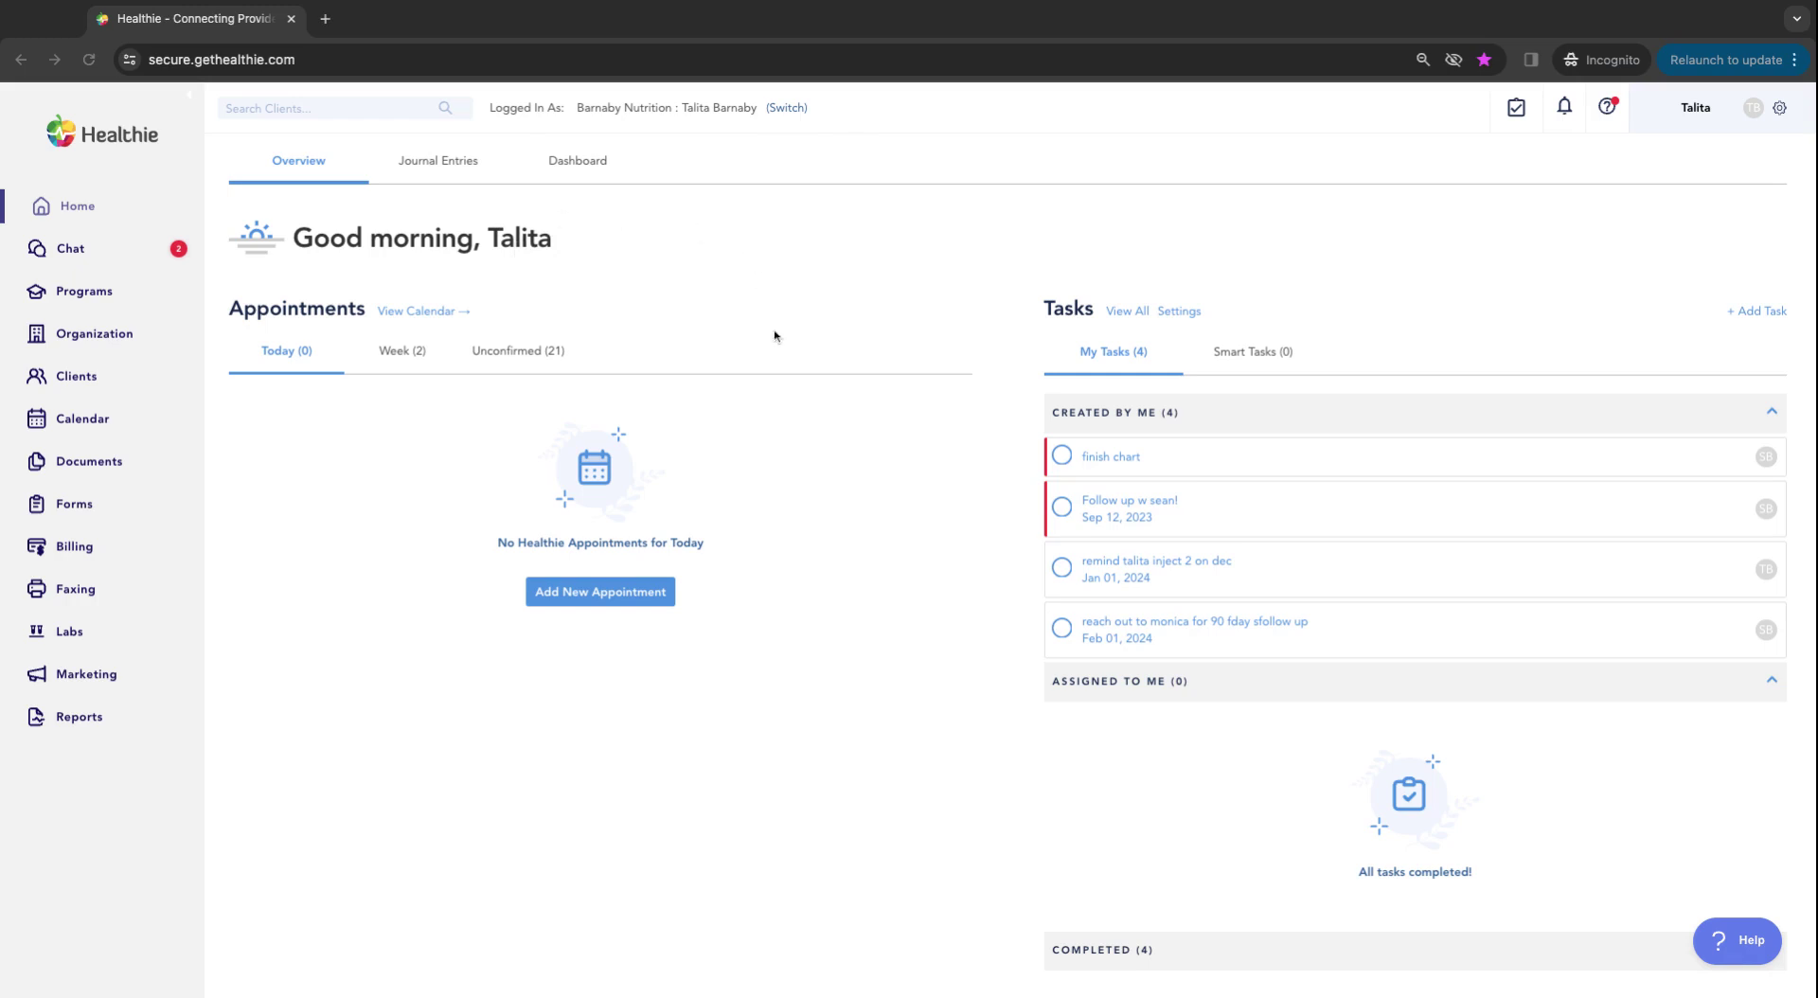
Step: Go from the gear menu's Settings to Forms and show the Intake Flows tab listing 32 flows
scroll(787, 357, "down", 1)
scroll(787, 357, "up", 1)
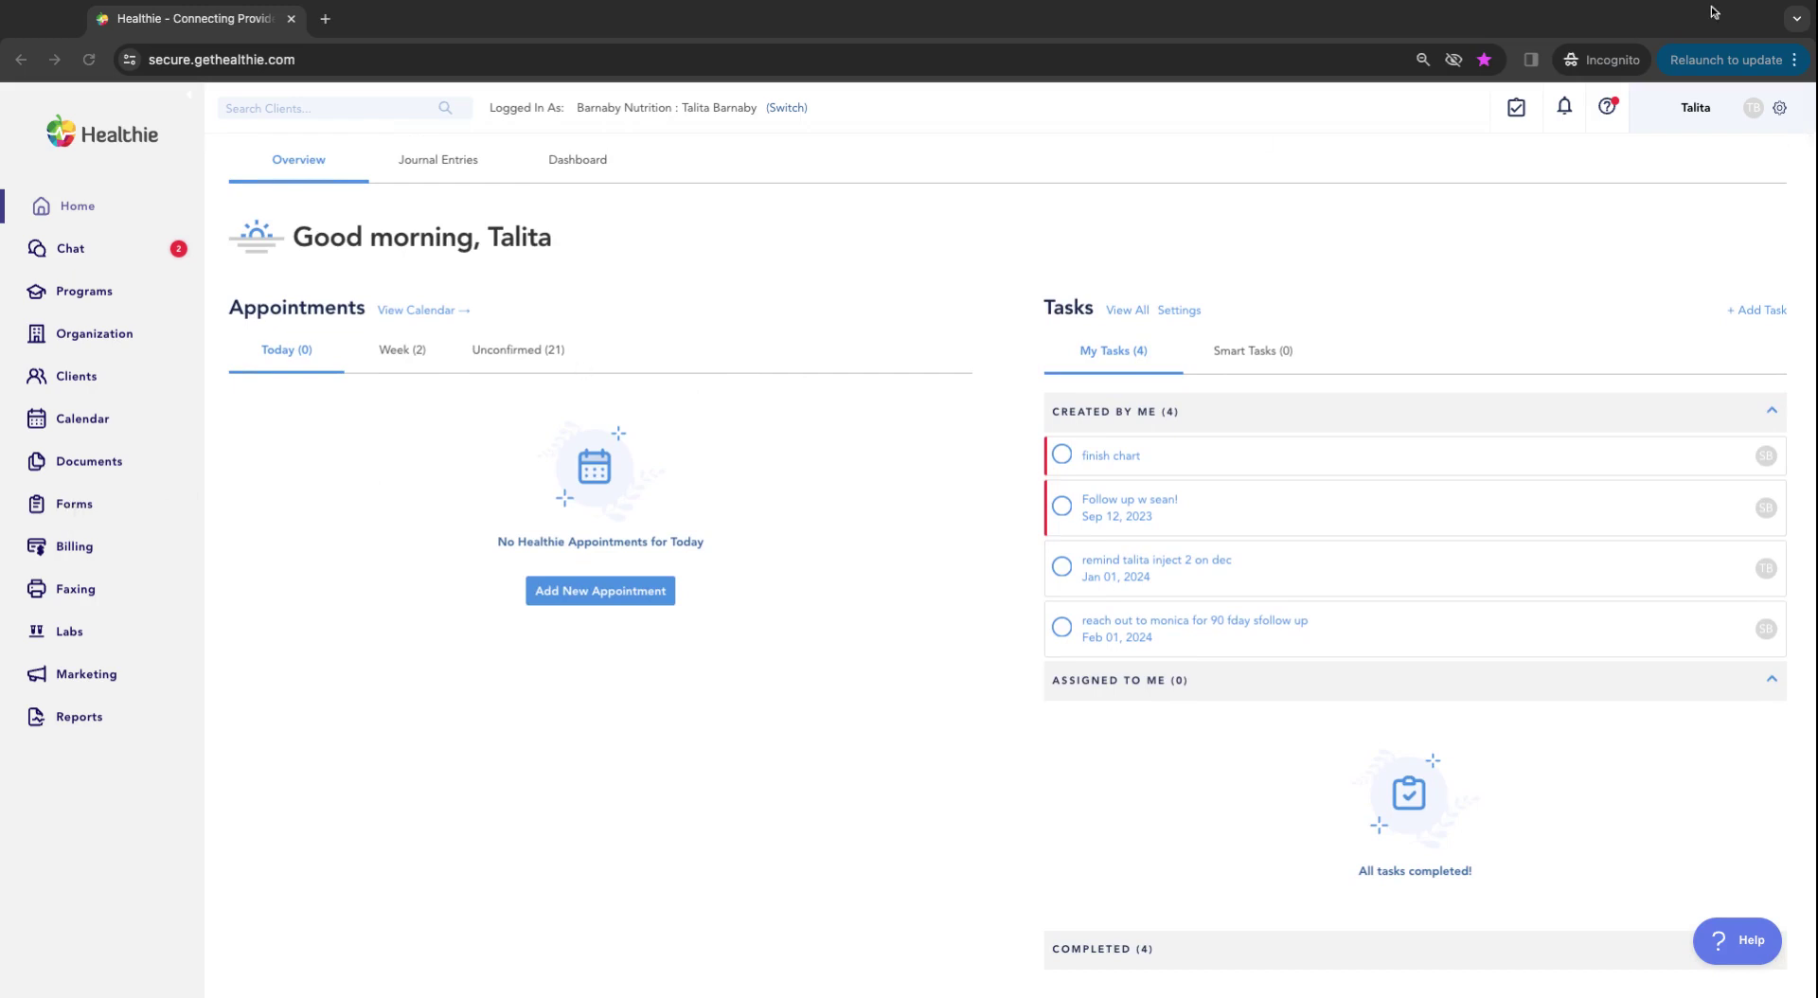
left_click(1778, 109)
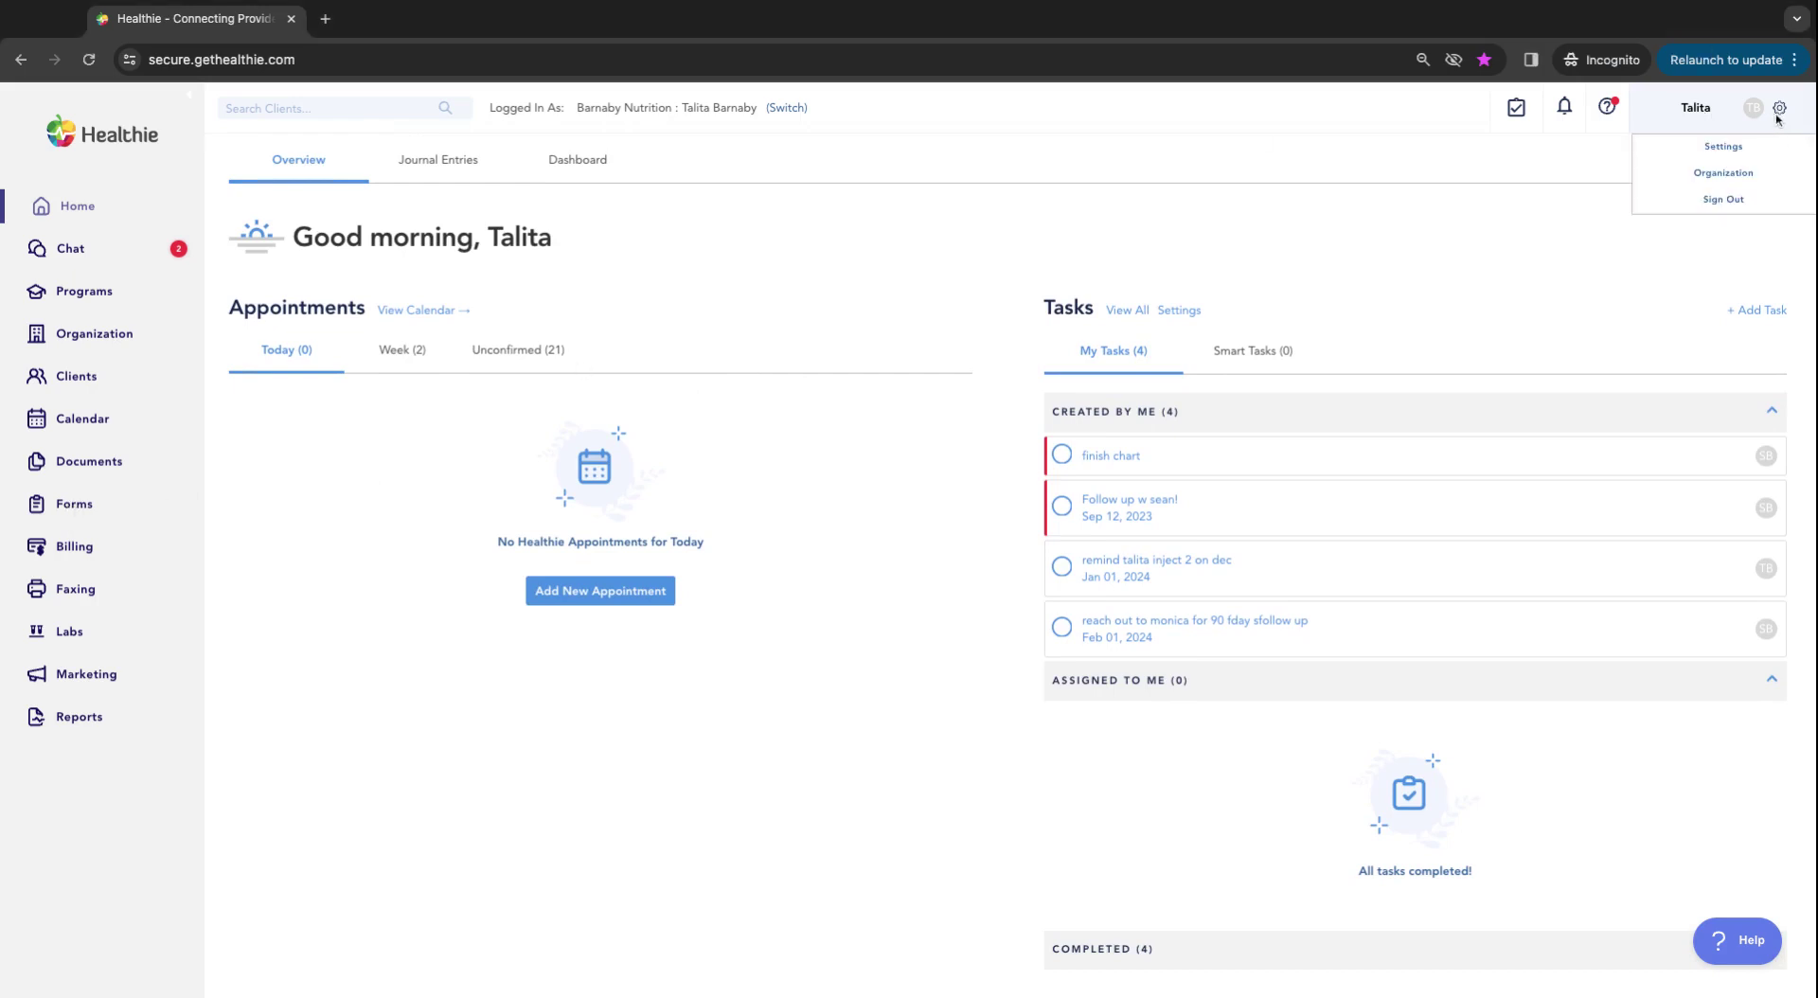
left_click(1747, 158)
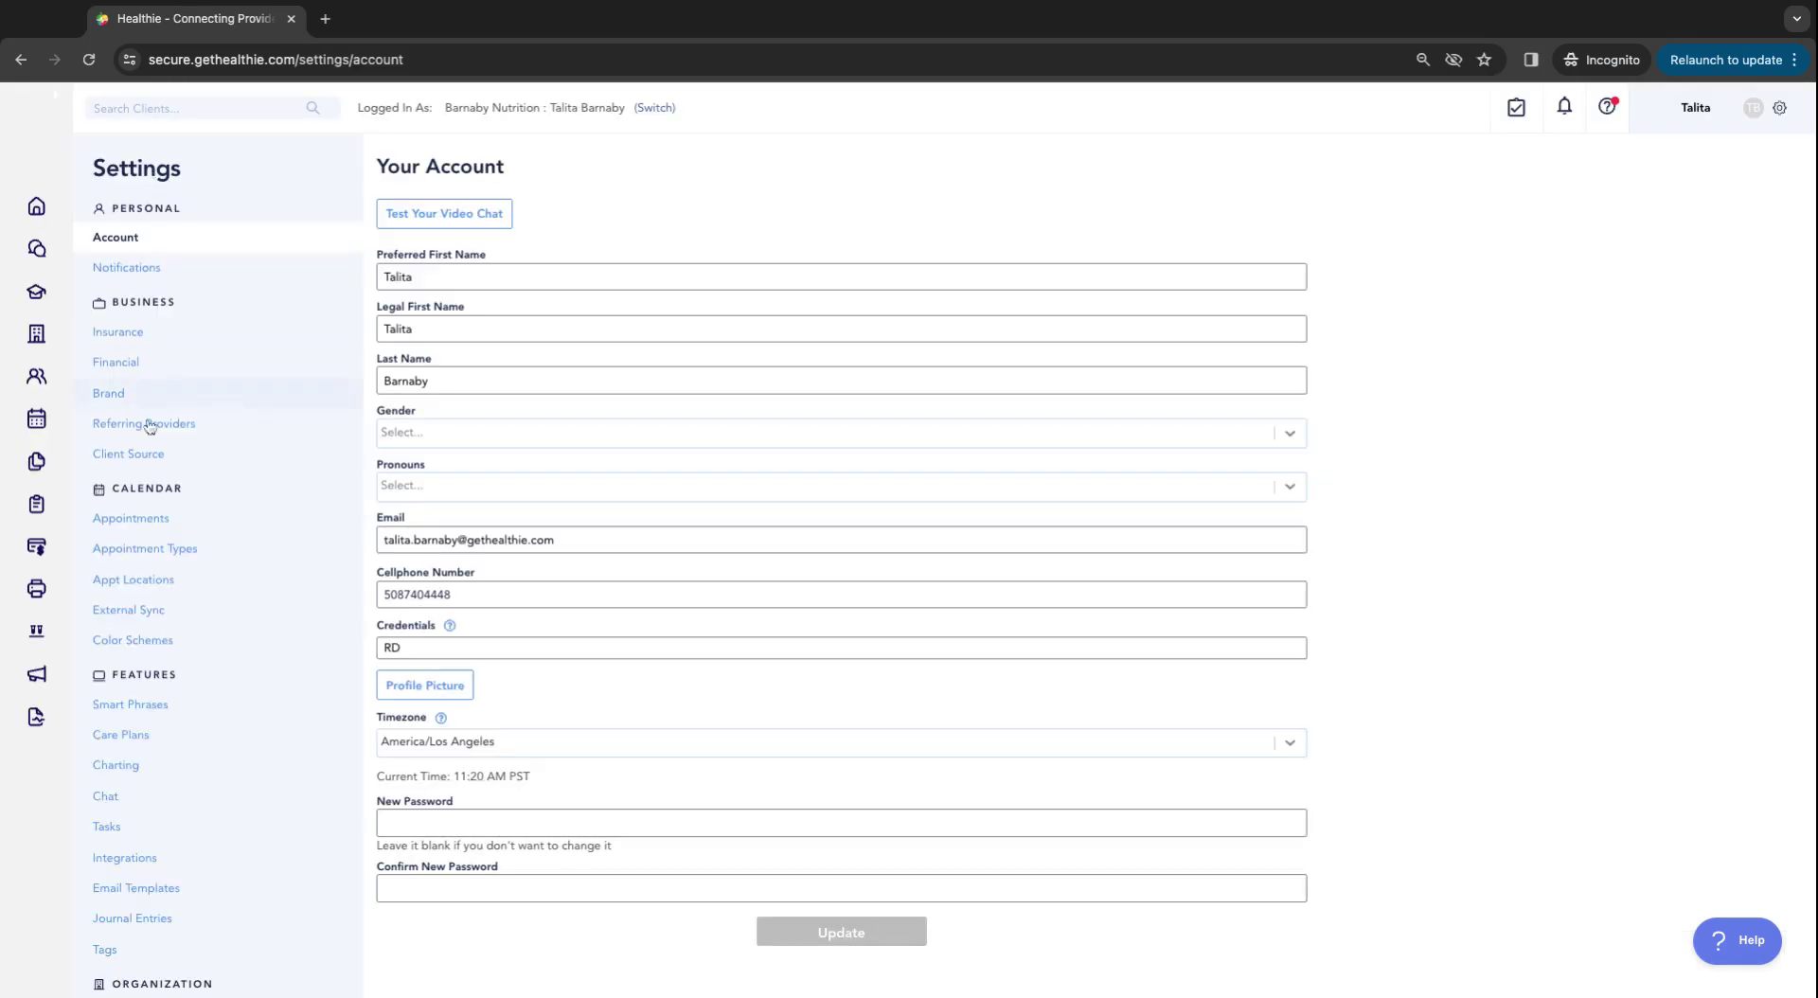
left_click(59, 107)
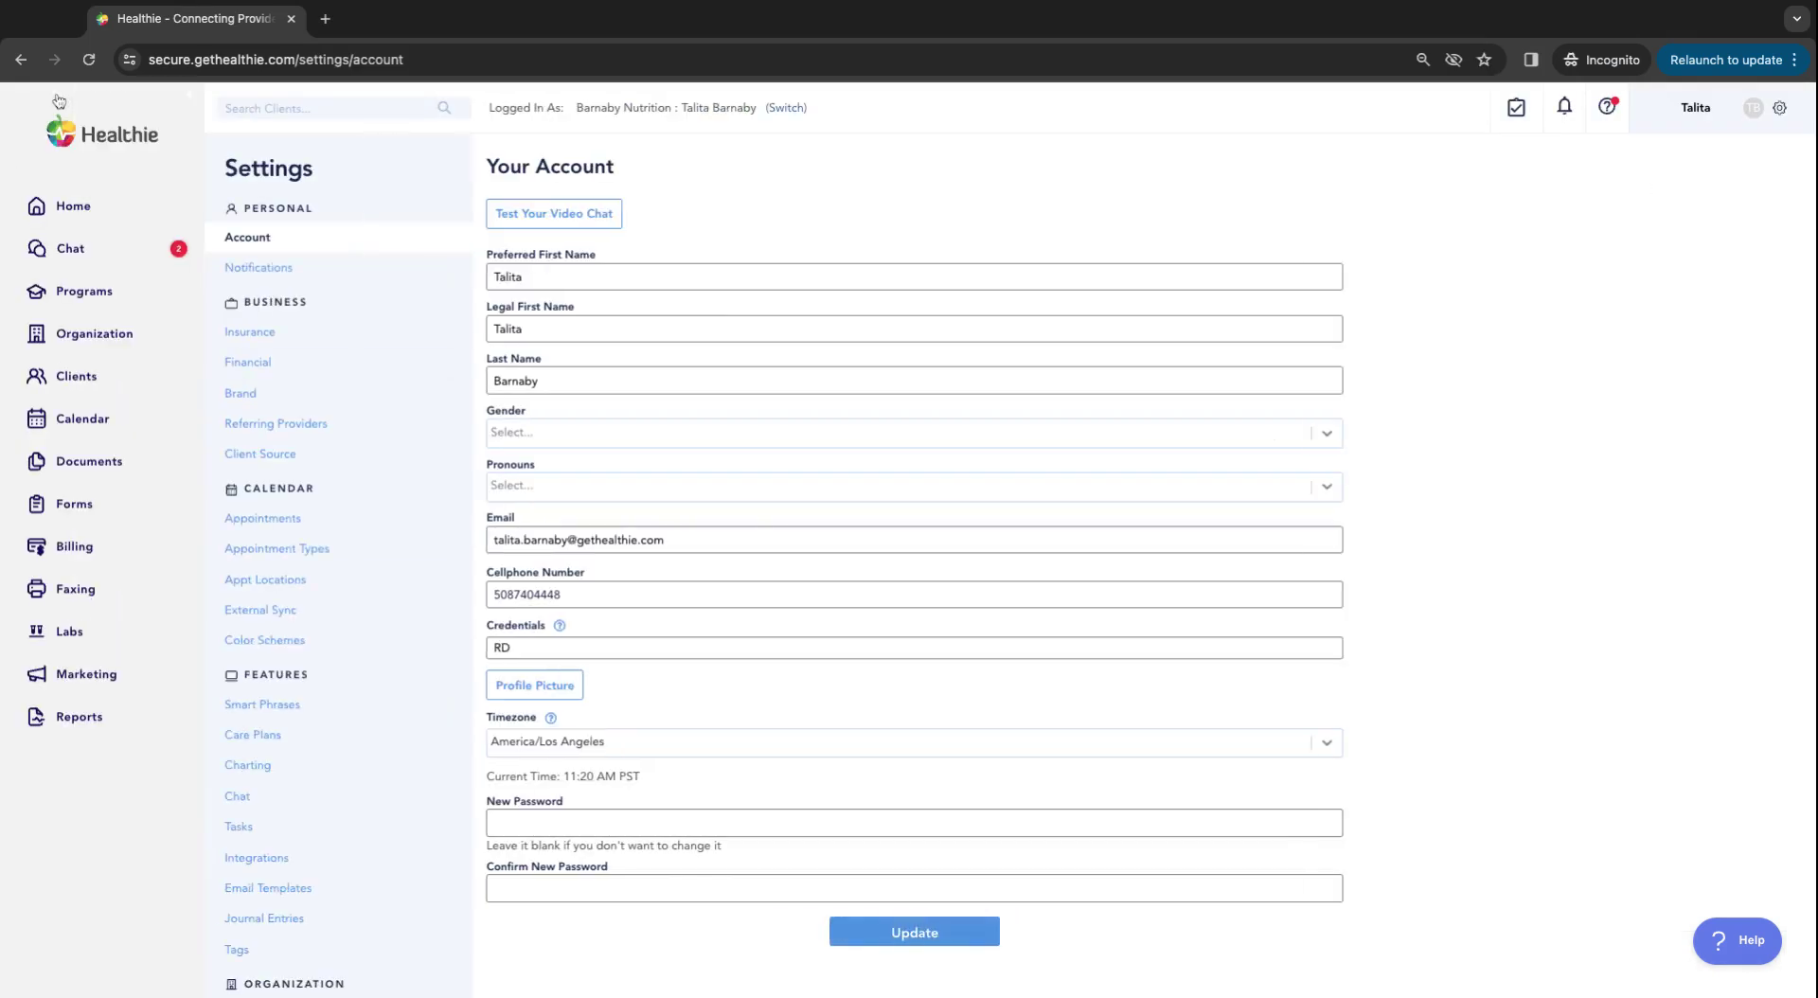
left_click(83, 512)
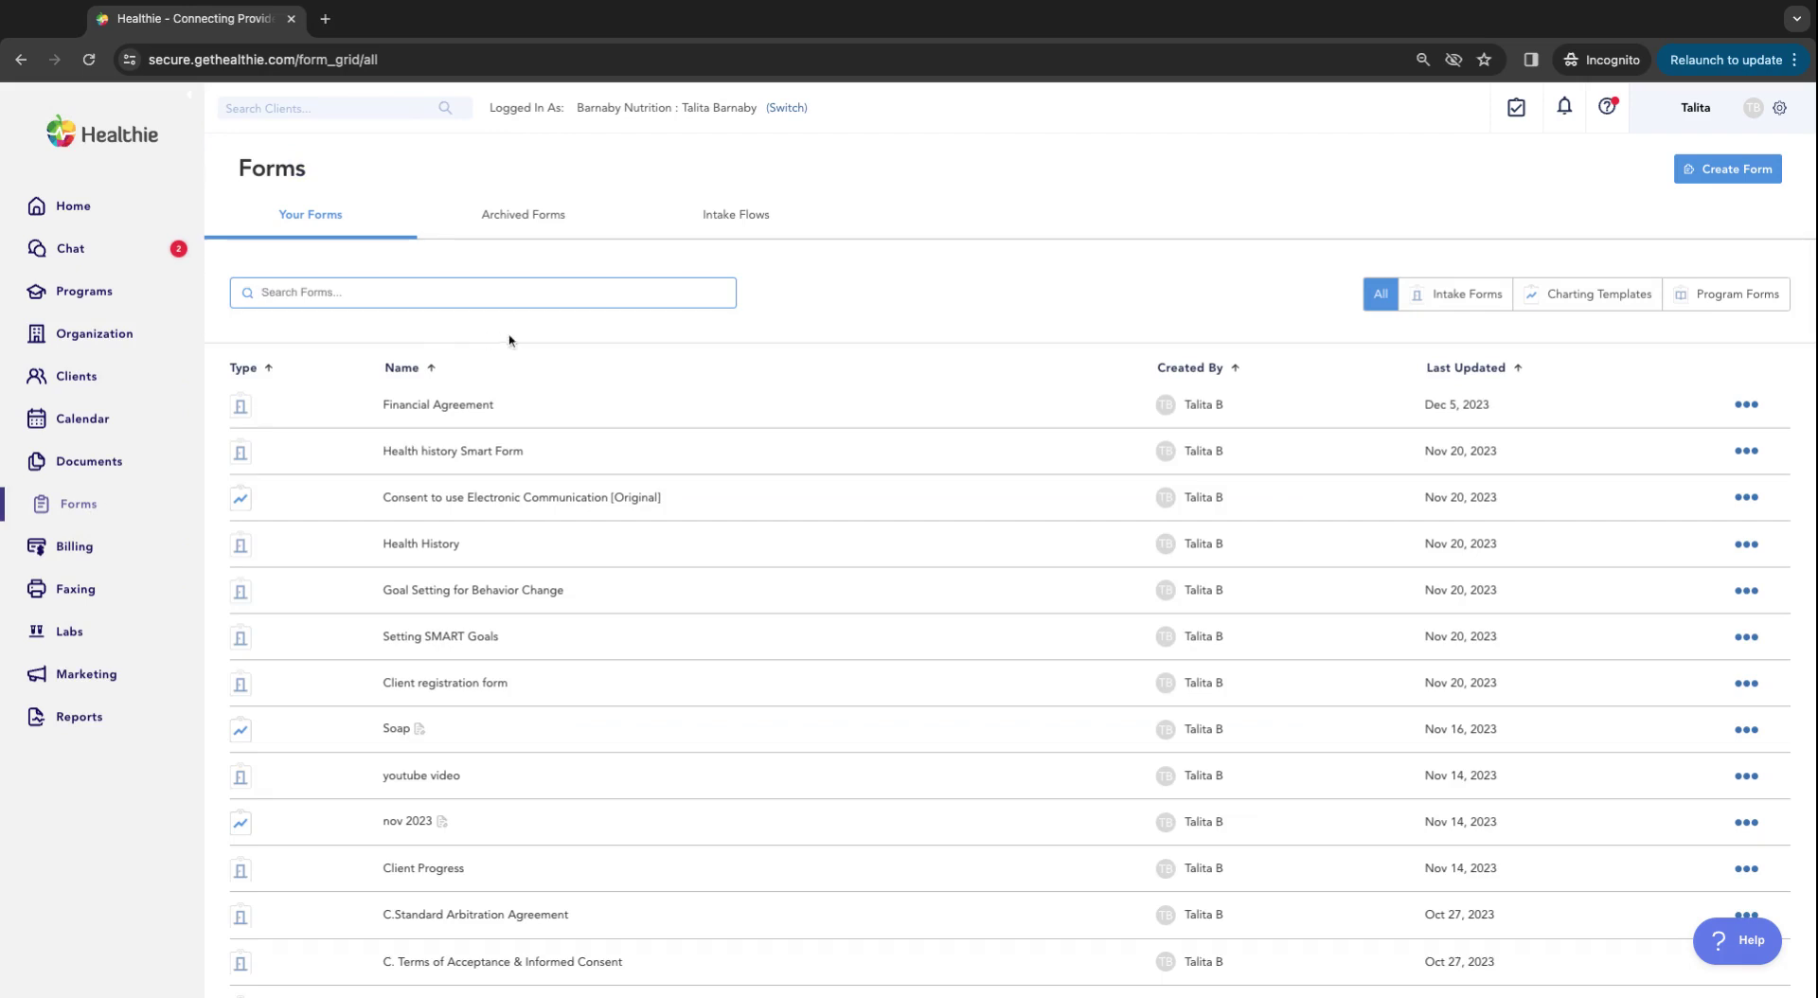
left_click(756, 225)
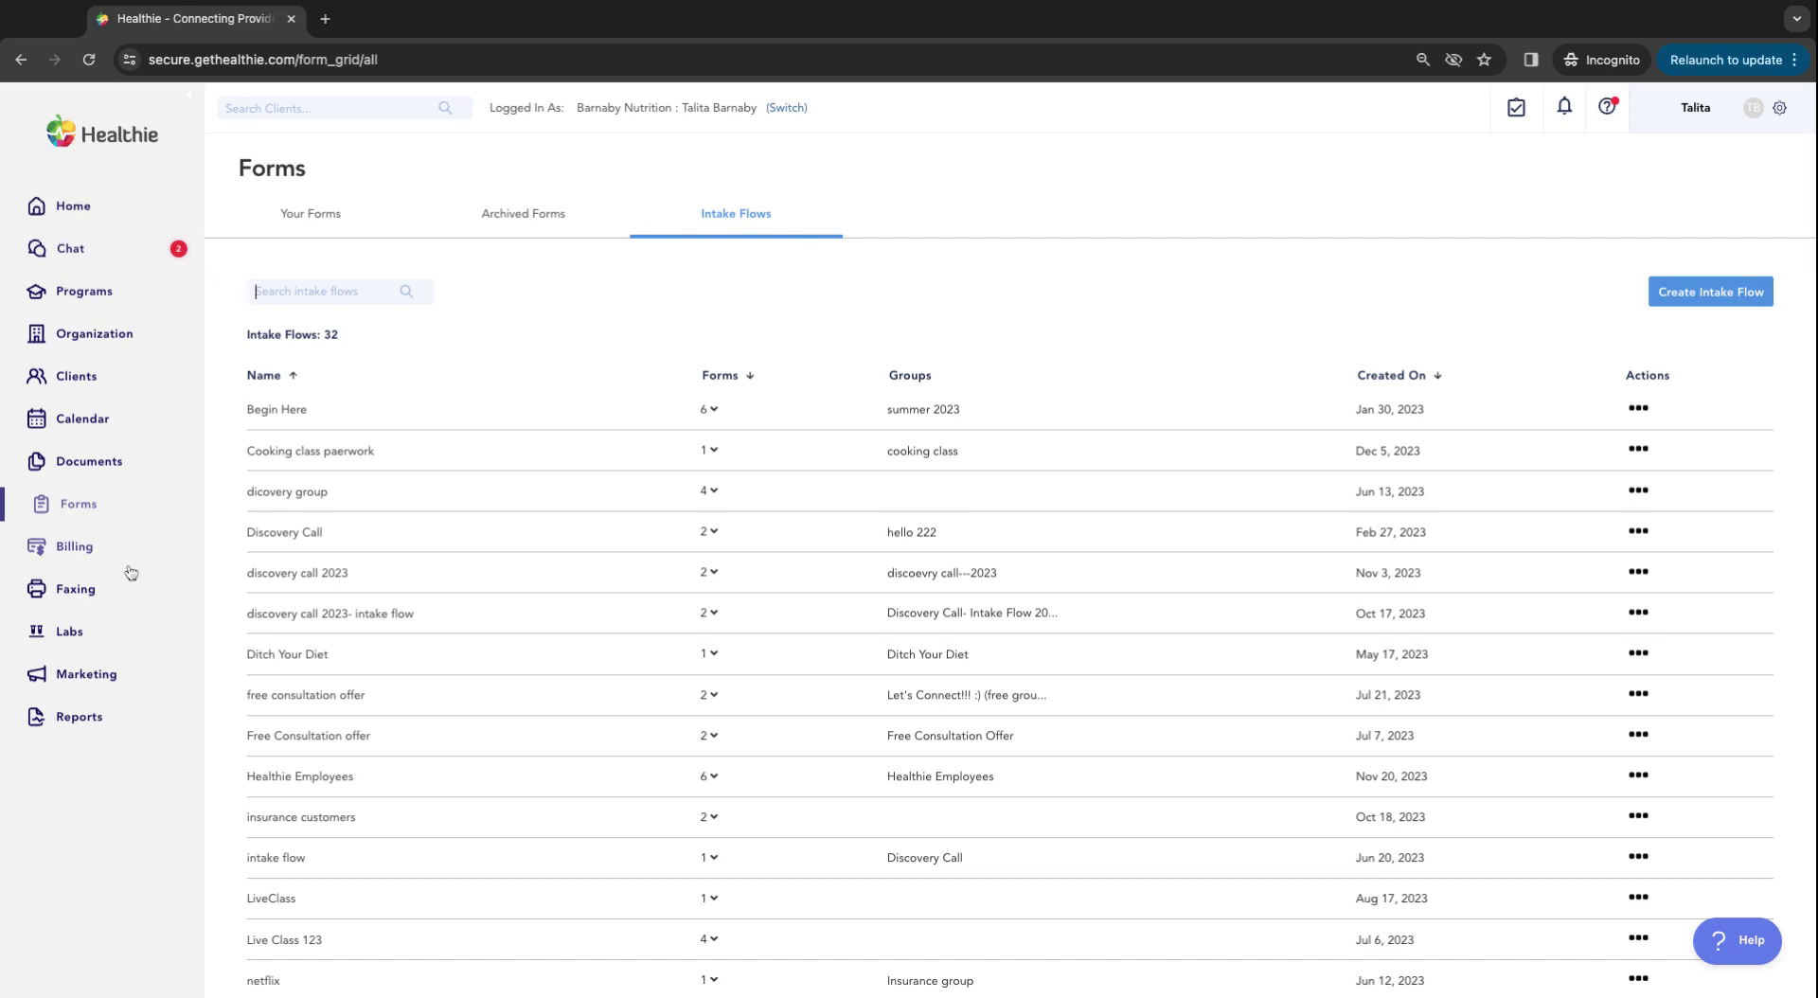
left_click(66, 509)
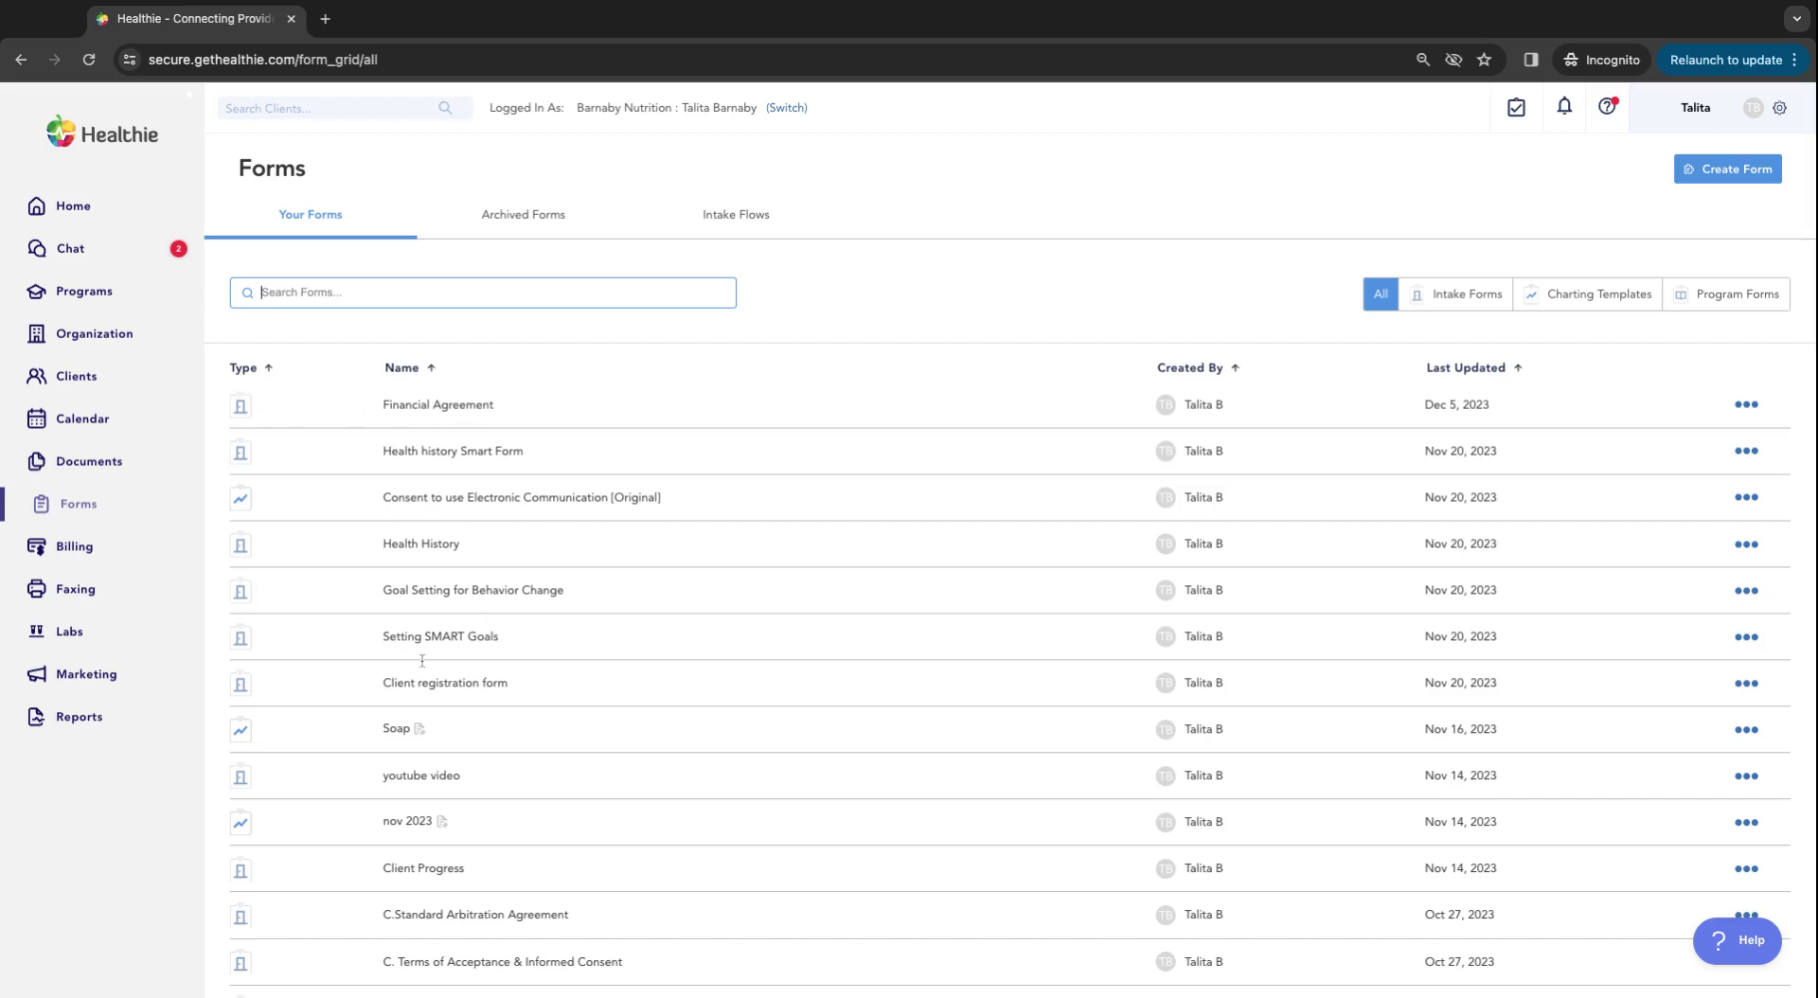
scroll(478, 753, "down", 6)
scroll(478, 752, "up", 6)
left_click(765, 225)
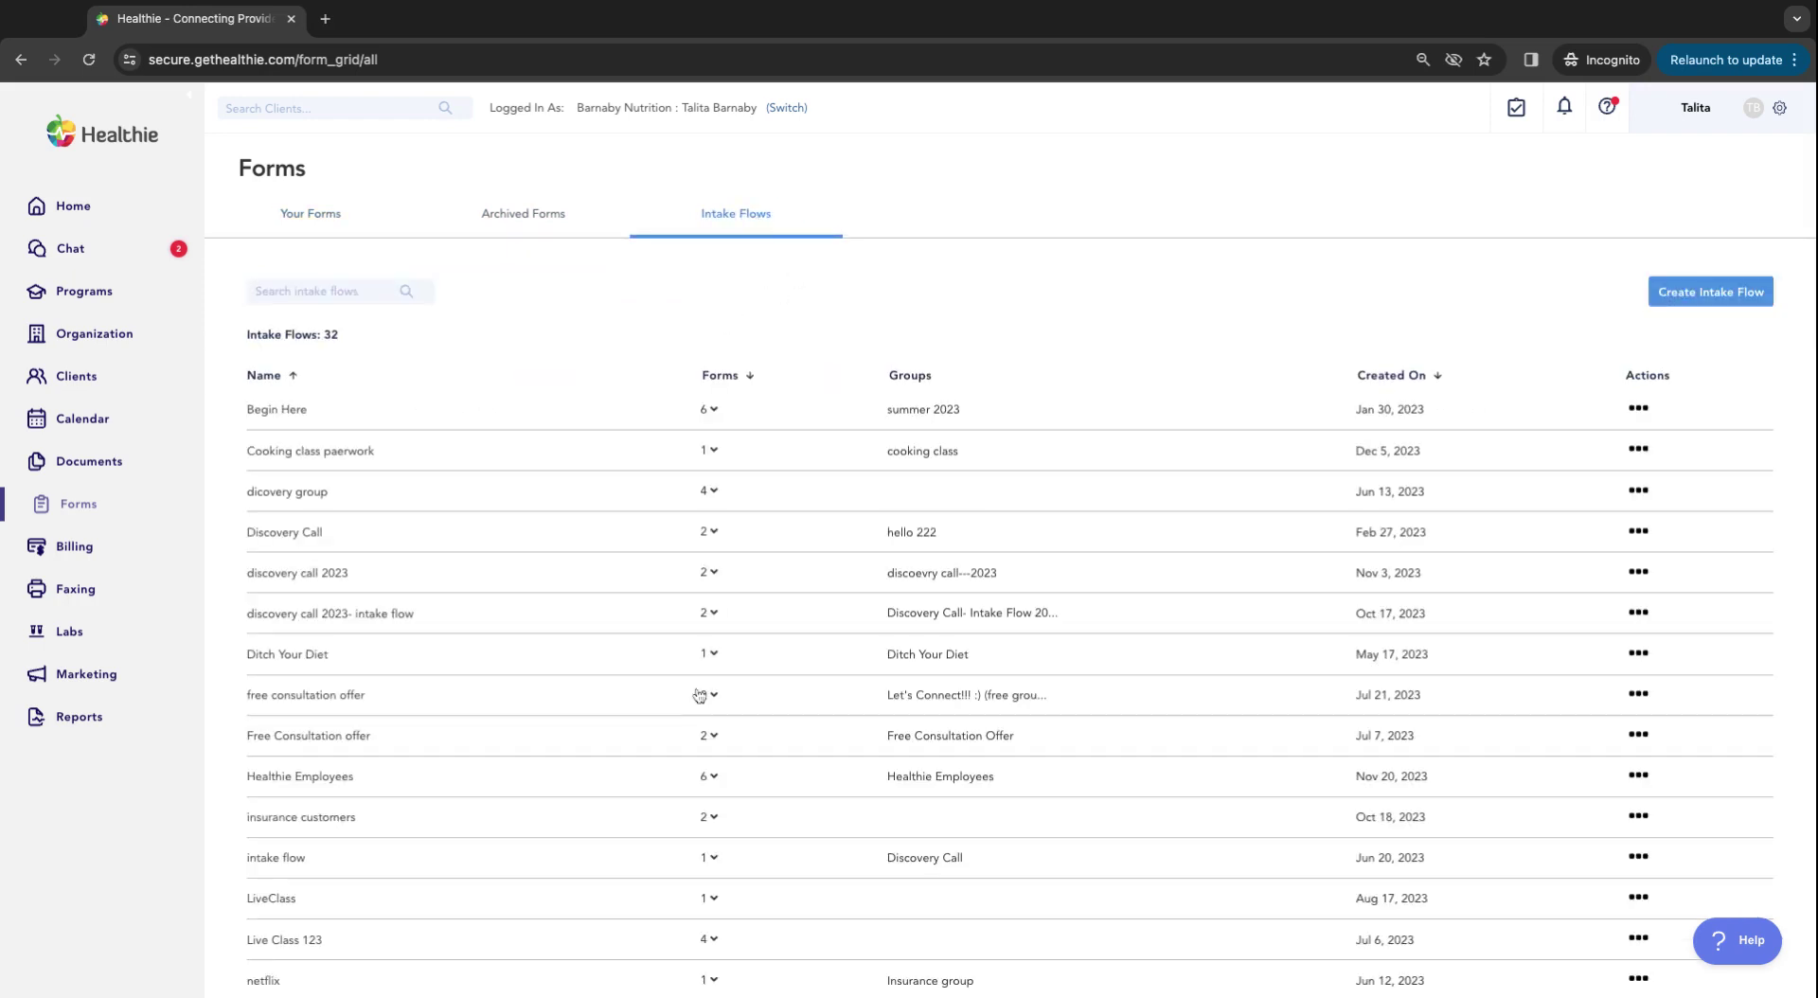
scroll(445, 699, "down", 4)
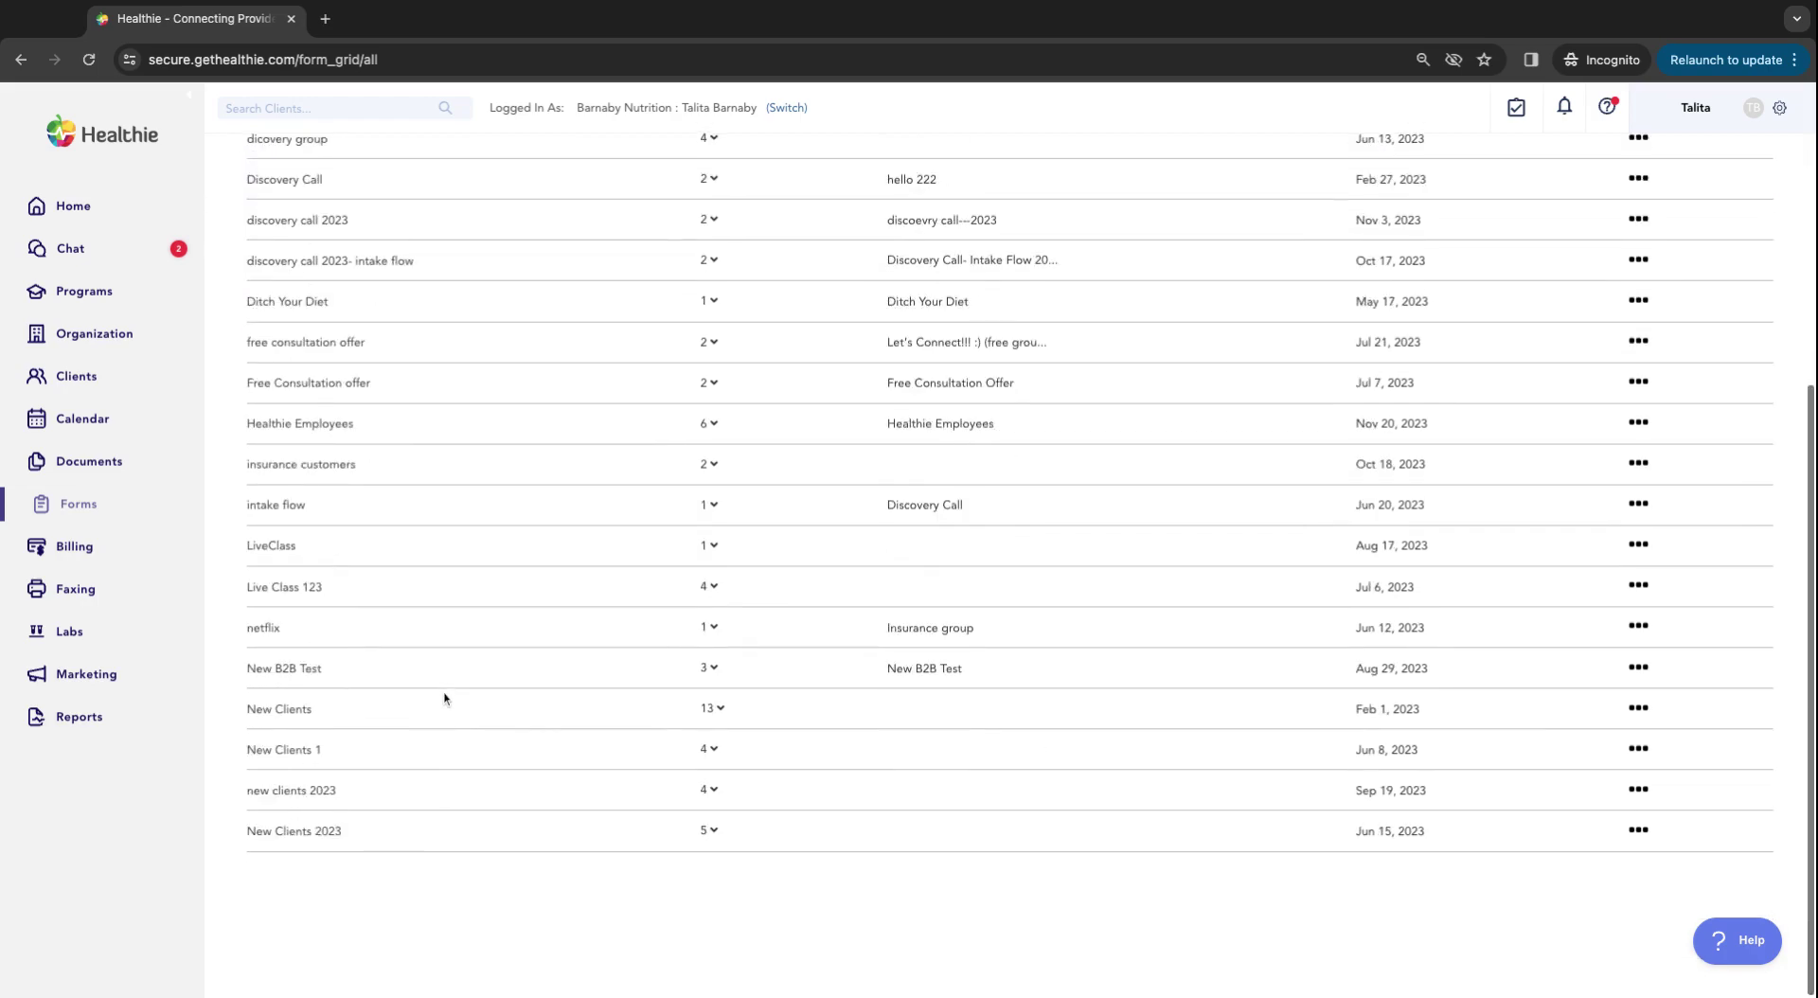
scroll(444, 699, "up", 4)
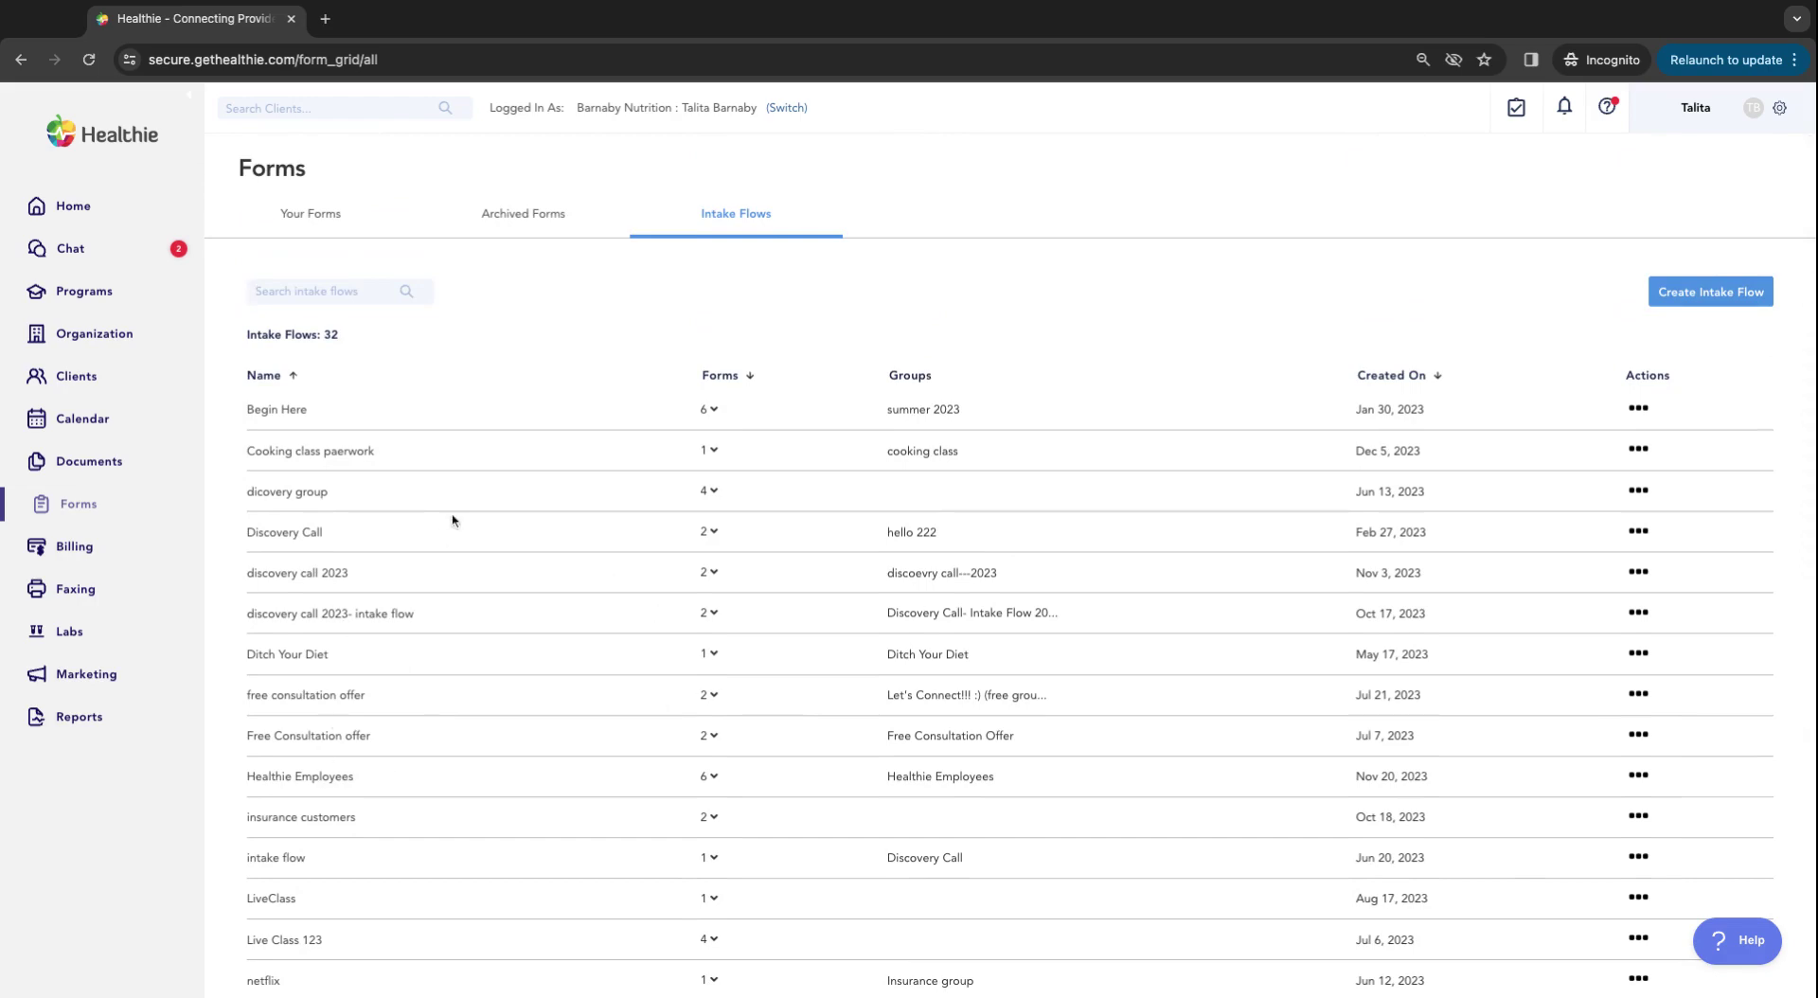
scroll(435, 658, "down", 5)
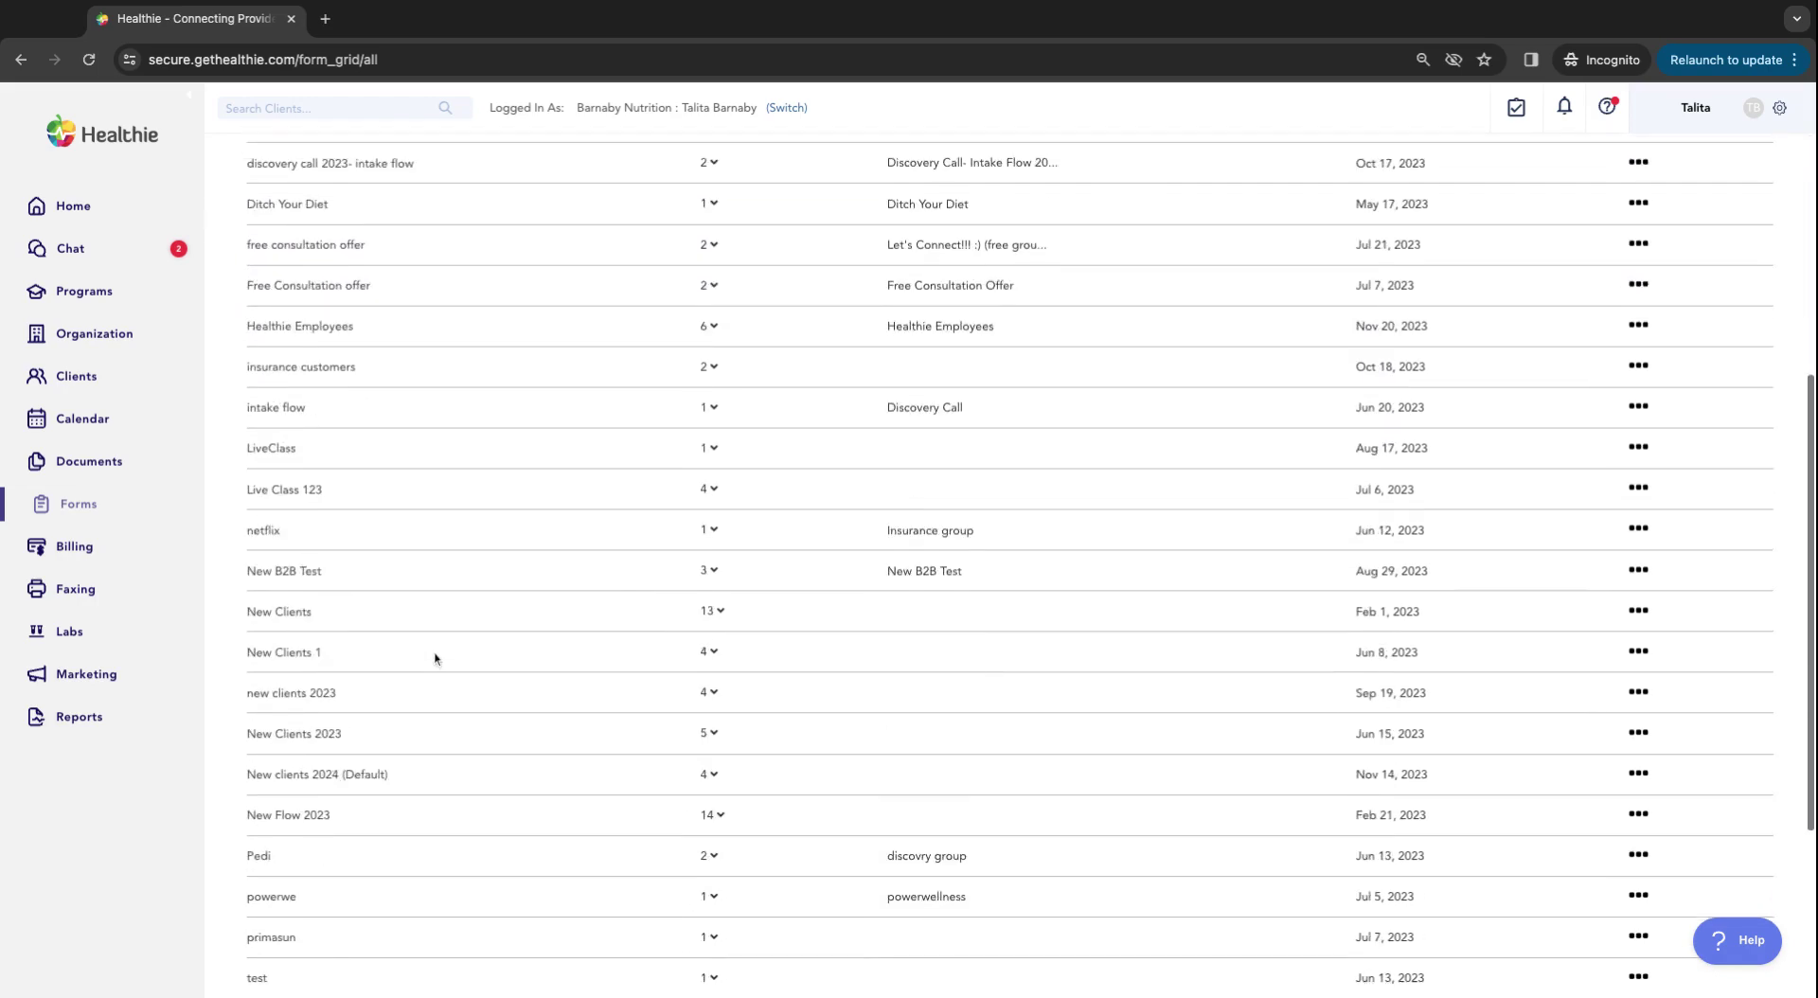
scroll(435, 659, "down", 4)
scroll(436, 658, "up", 8)
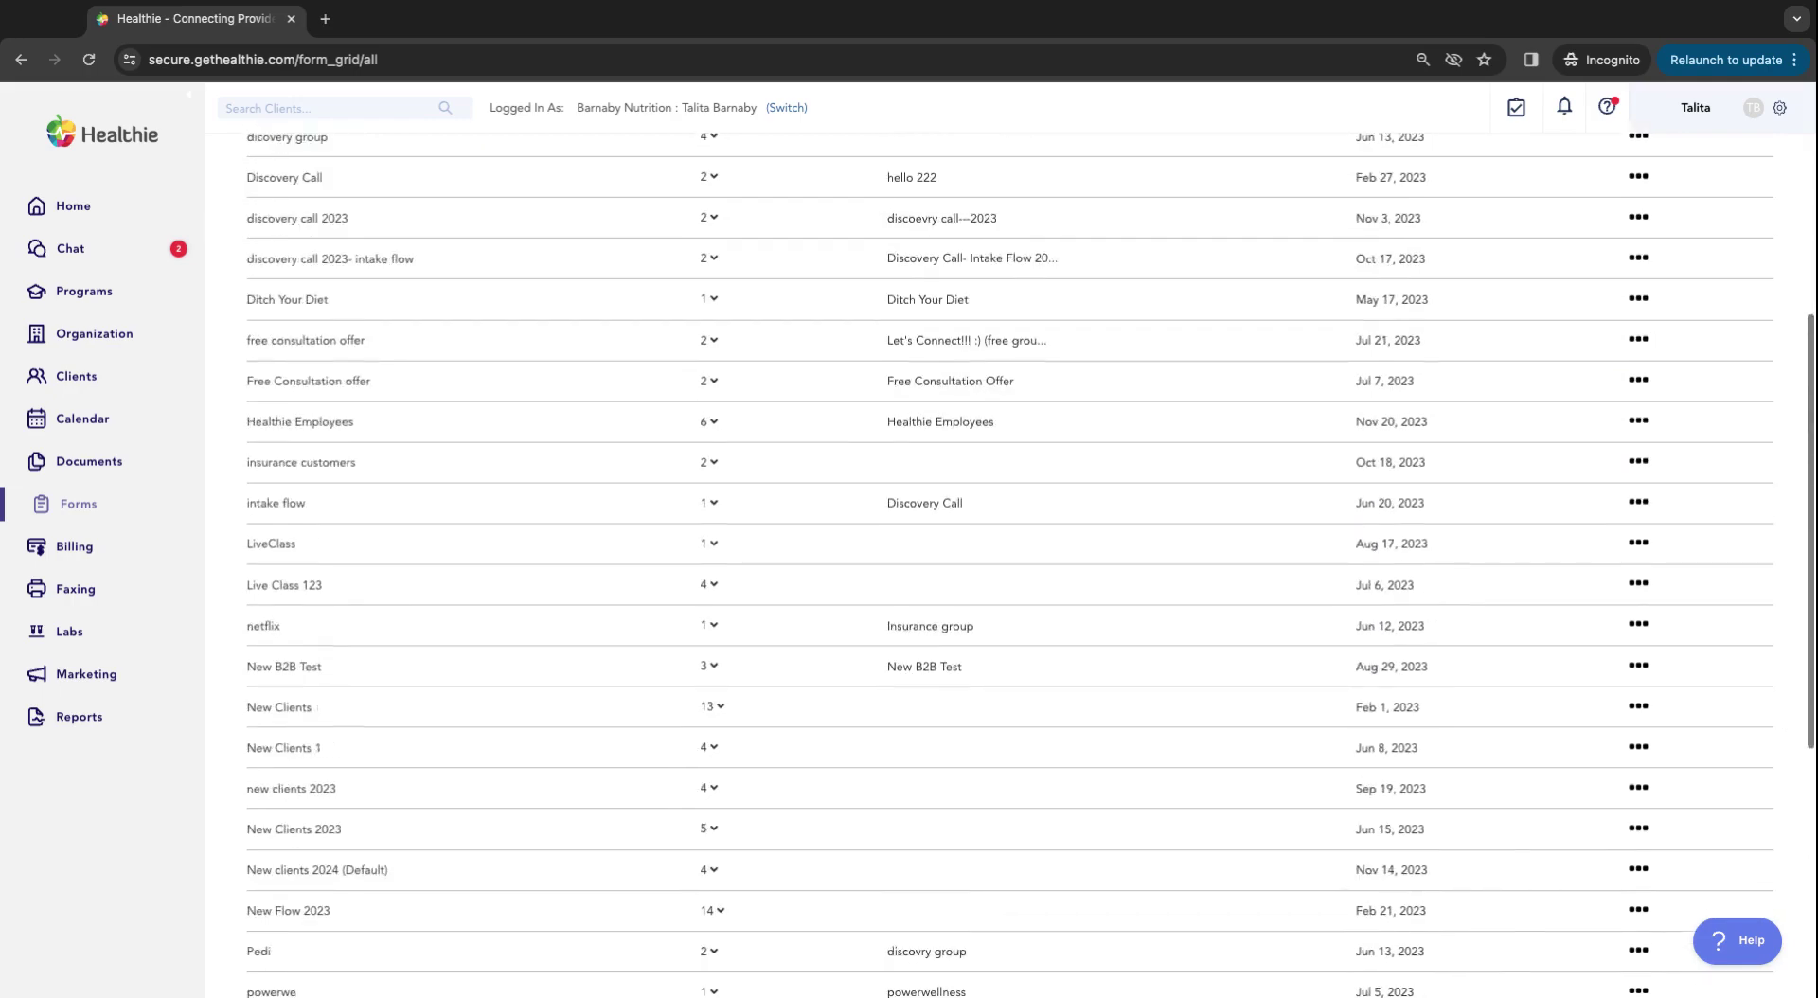
scroll(370, 682, "up", 2)
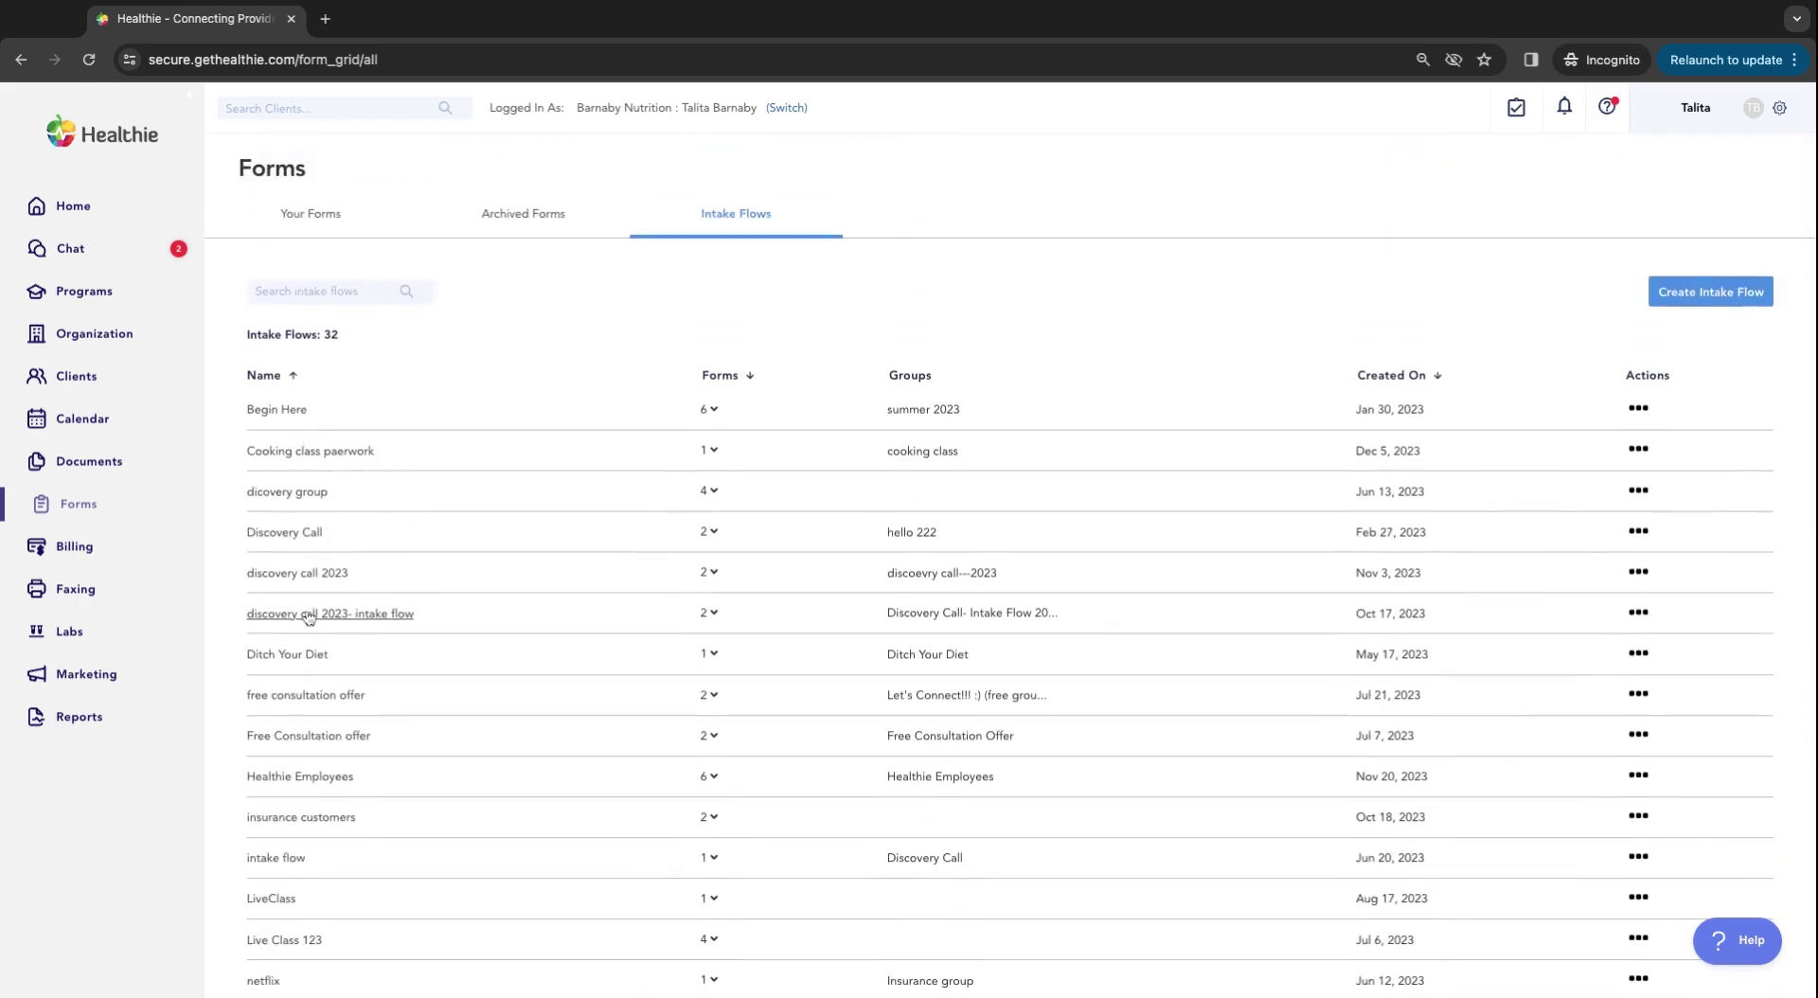
scroll(960, 497, "down", 1)
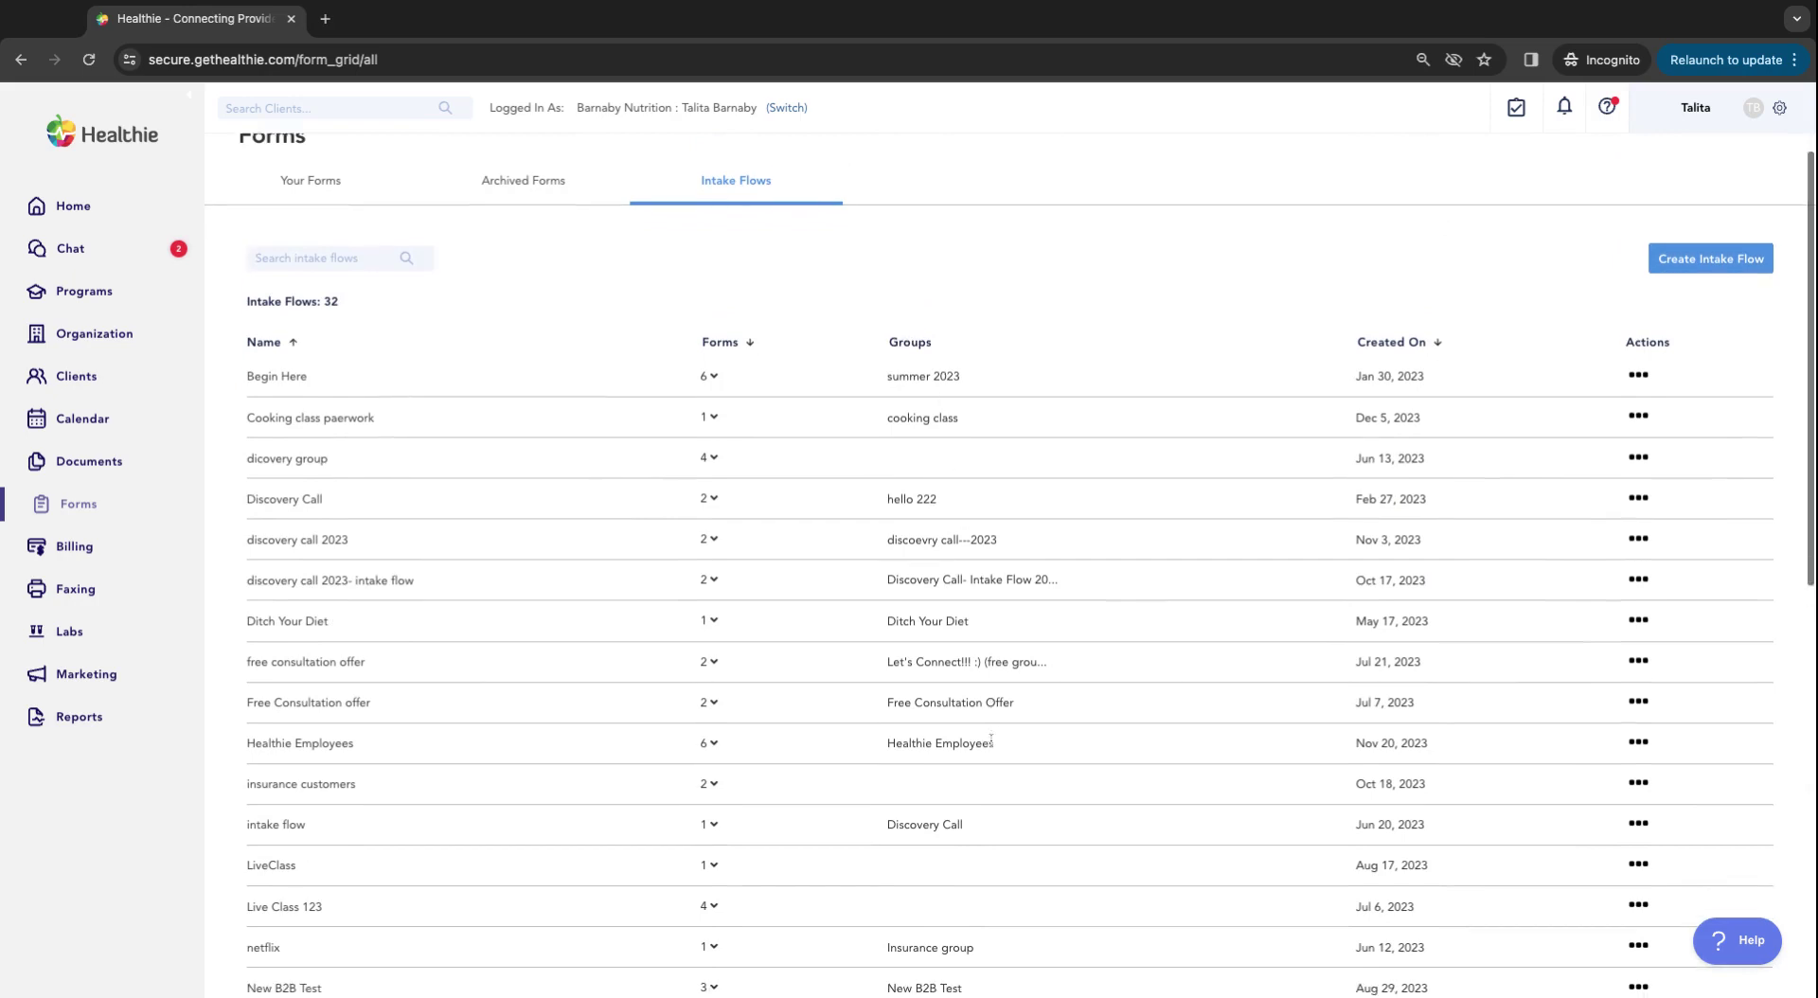
scroll(992, 739, "up", 1)
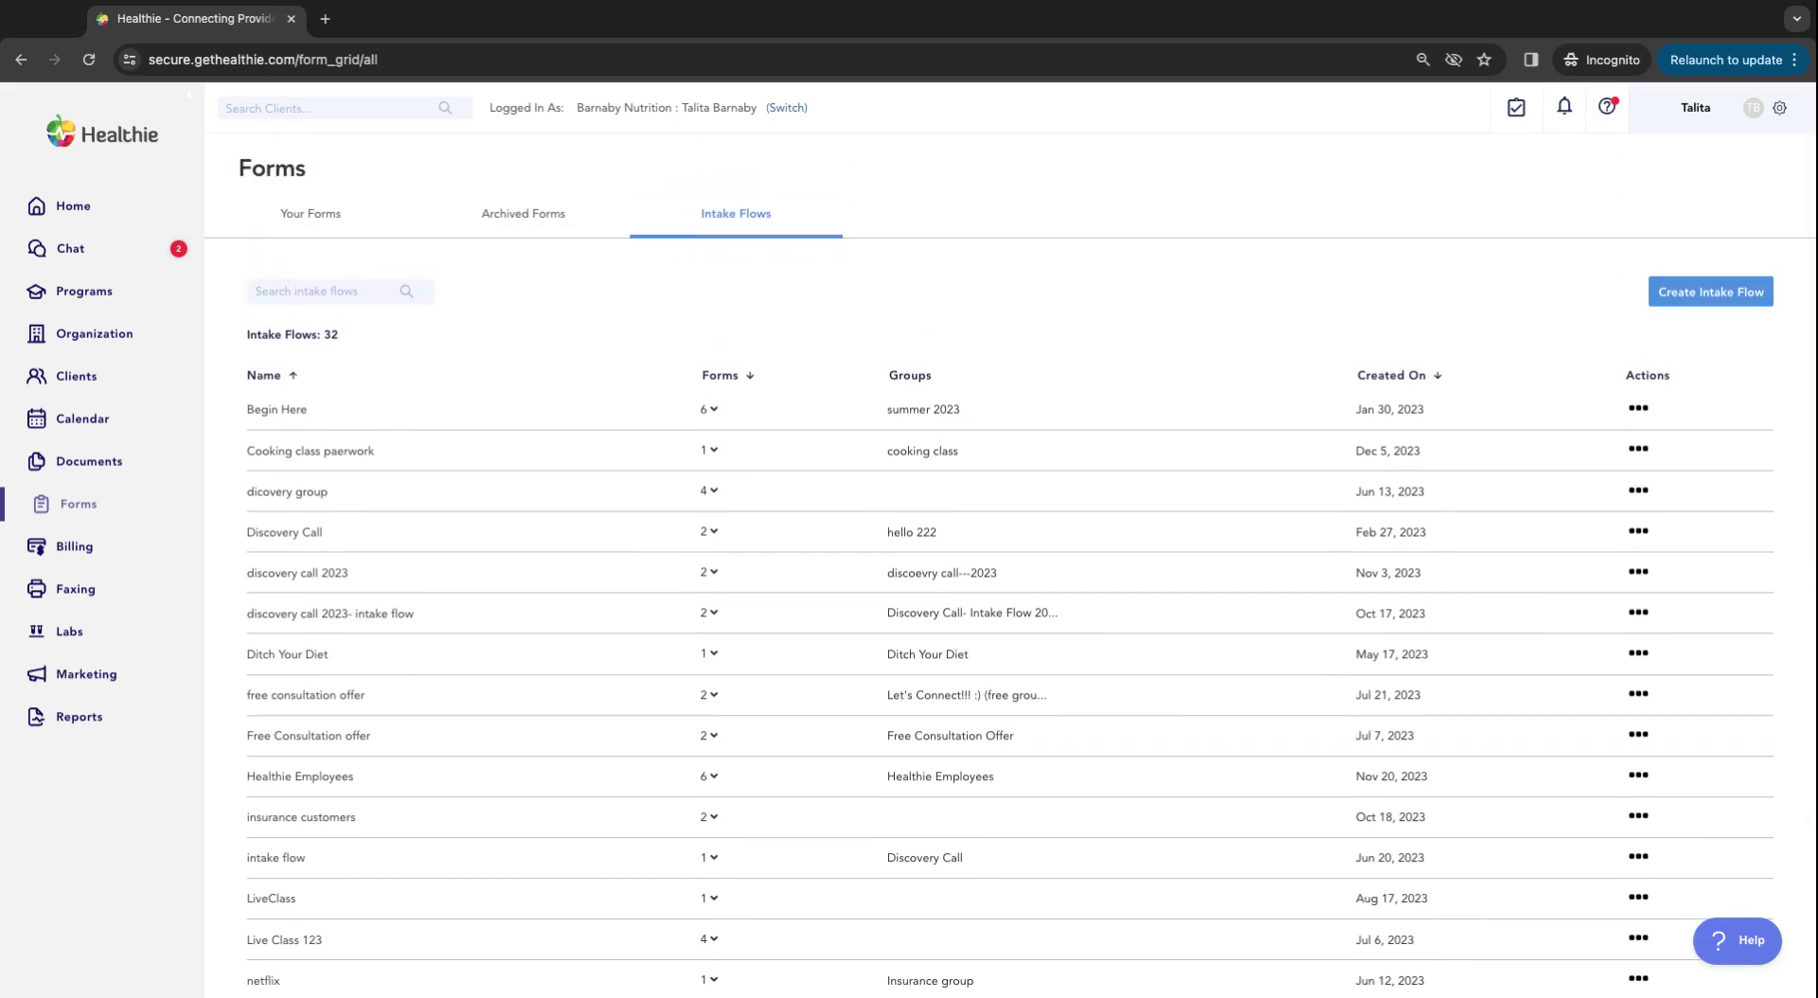
double_click(890, 376)
scroll(1400, 304, "down", 1)
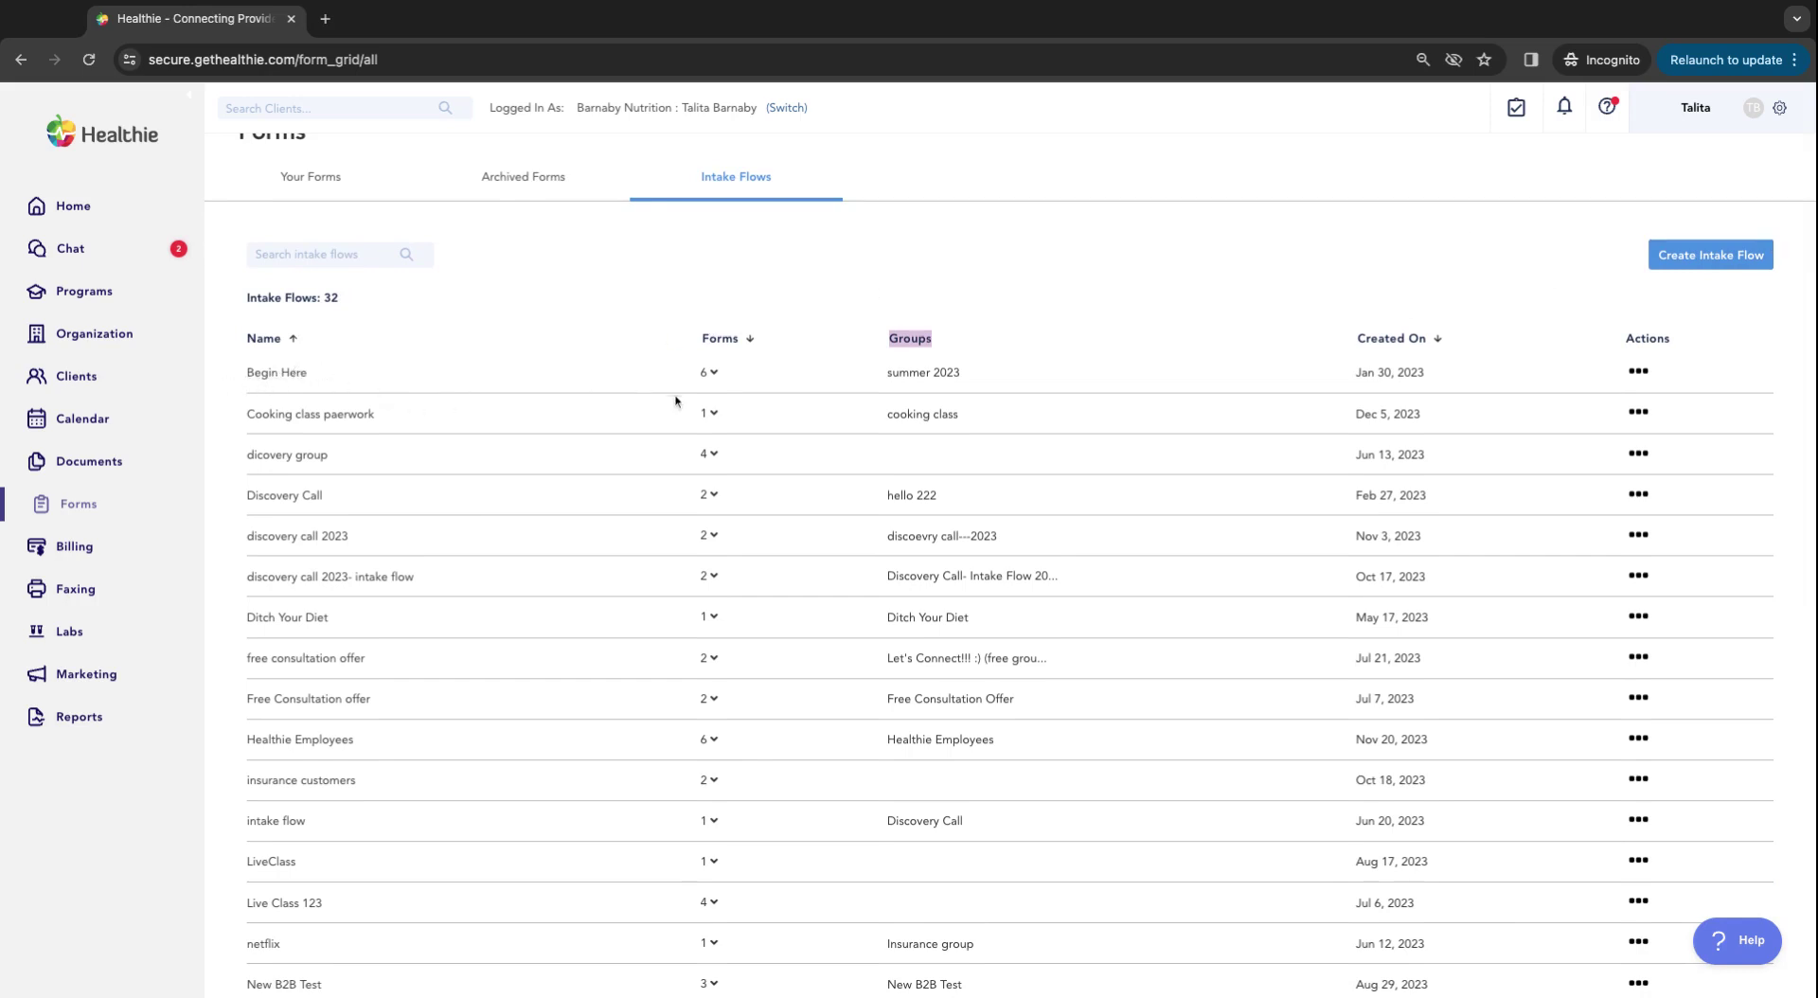
Step: Expand Cooking class paerwork to show its Welcome form, then open and dismiss the New clients 2024 actions menu
left_click(710, 413)
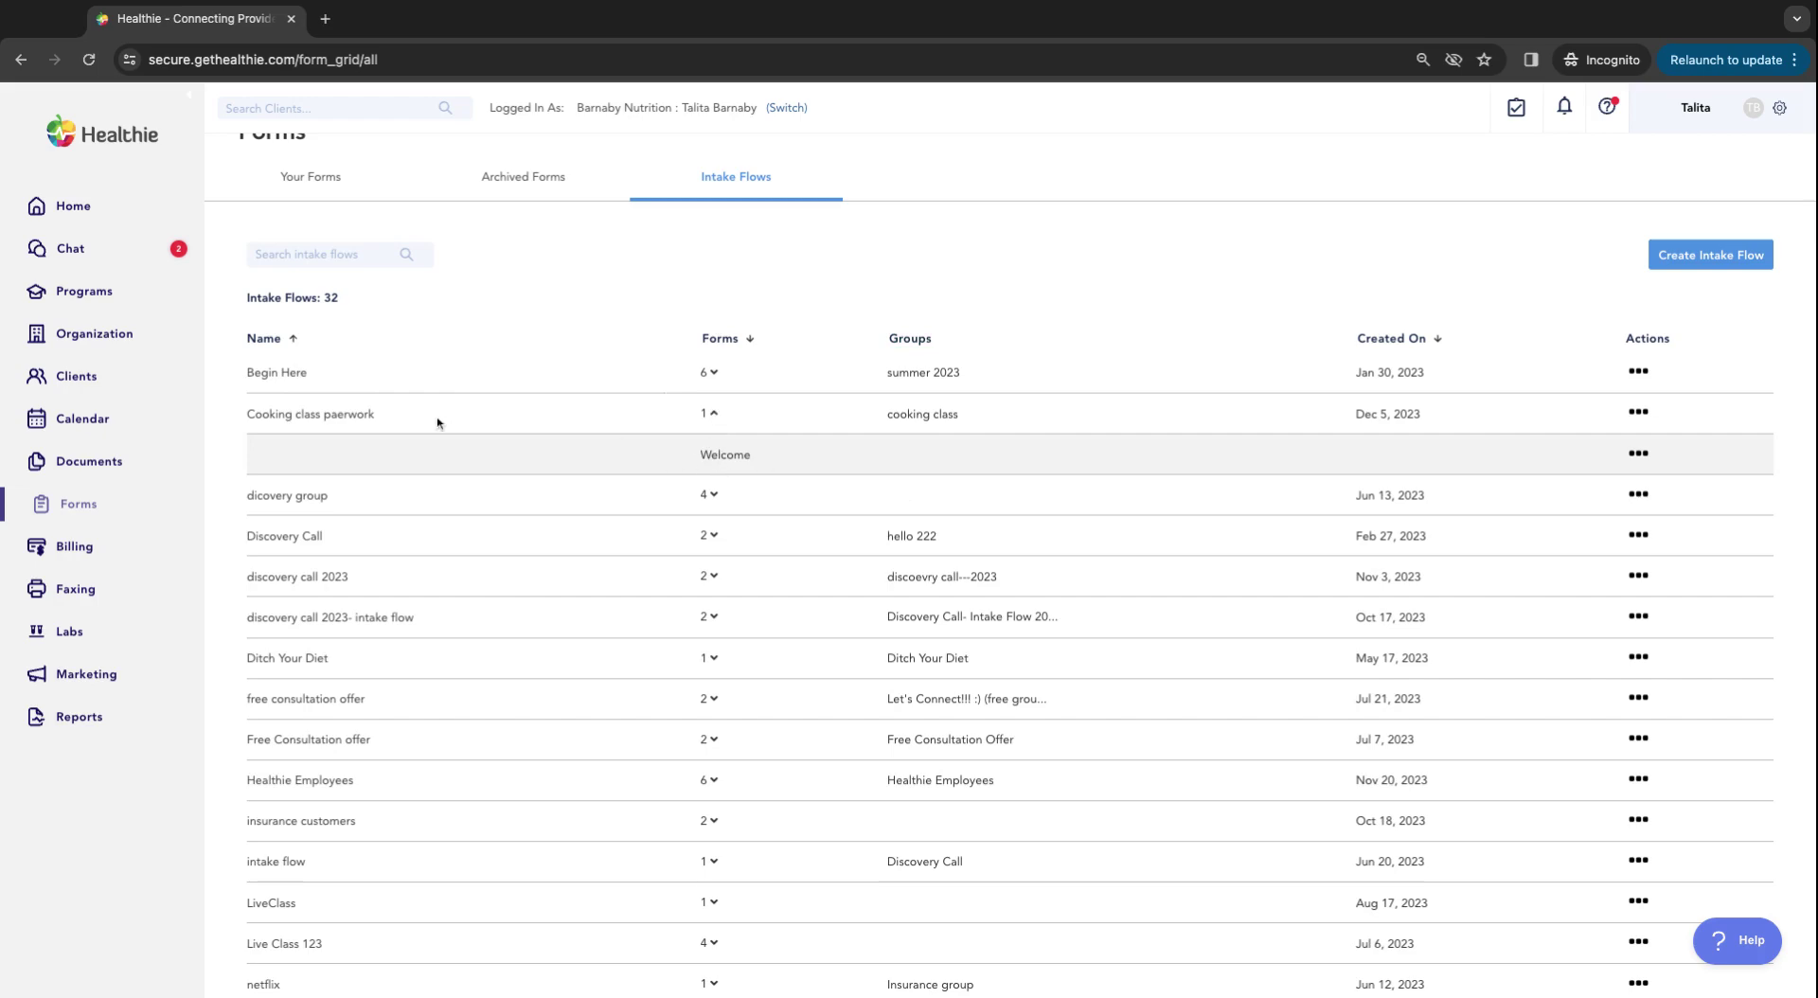
scroll(398, 455, "down", 6)
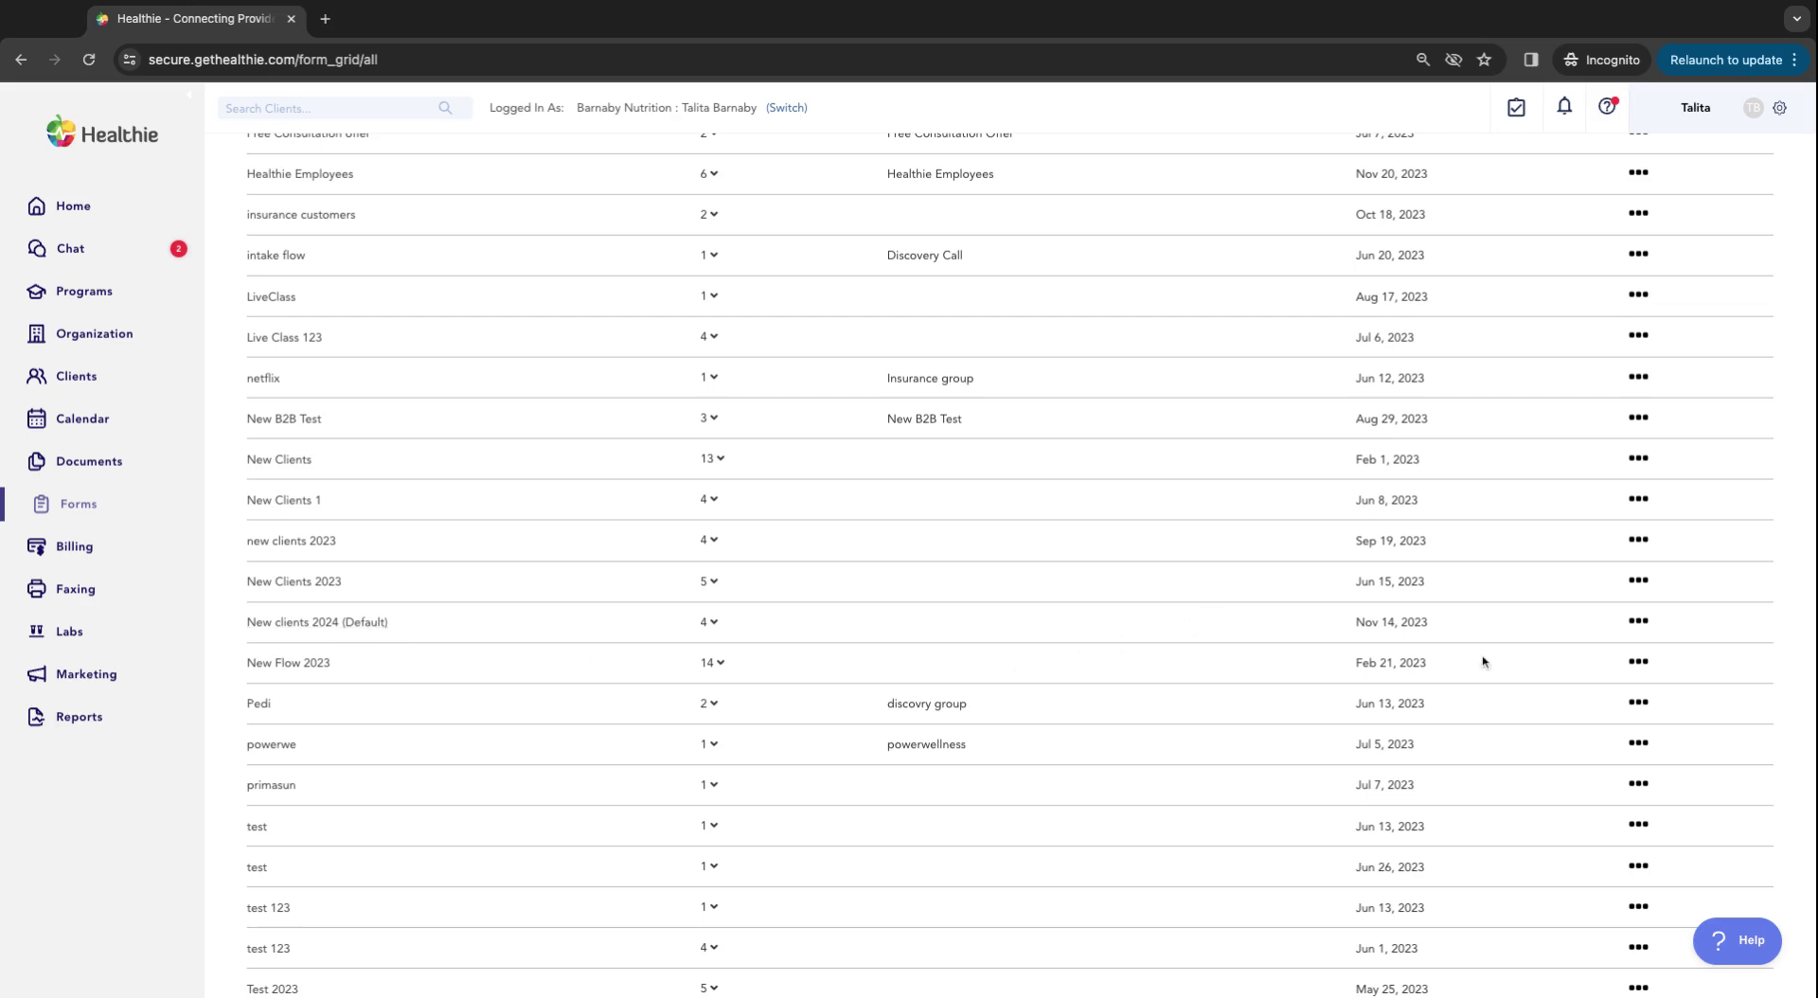
left_click(1640, 622)
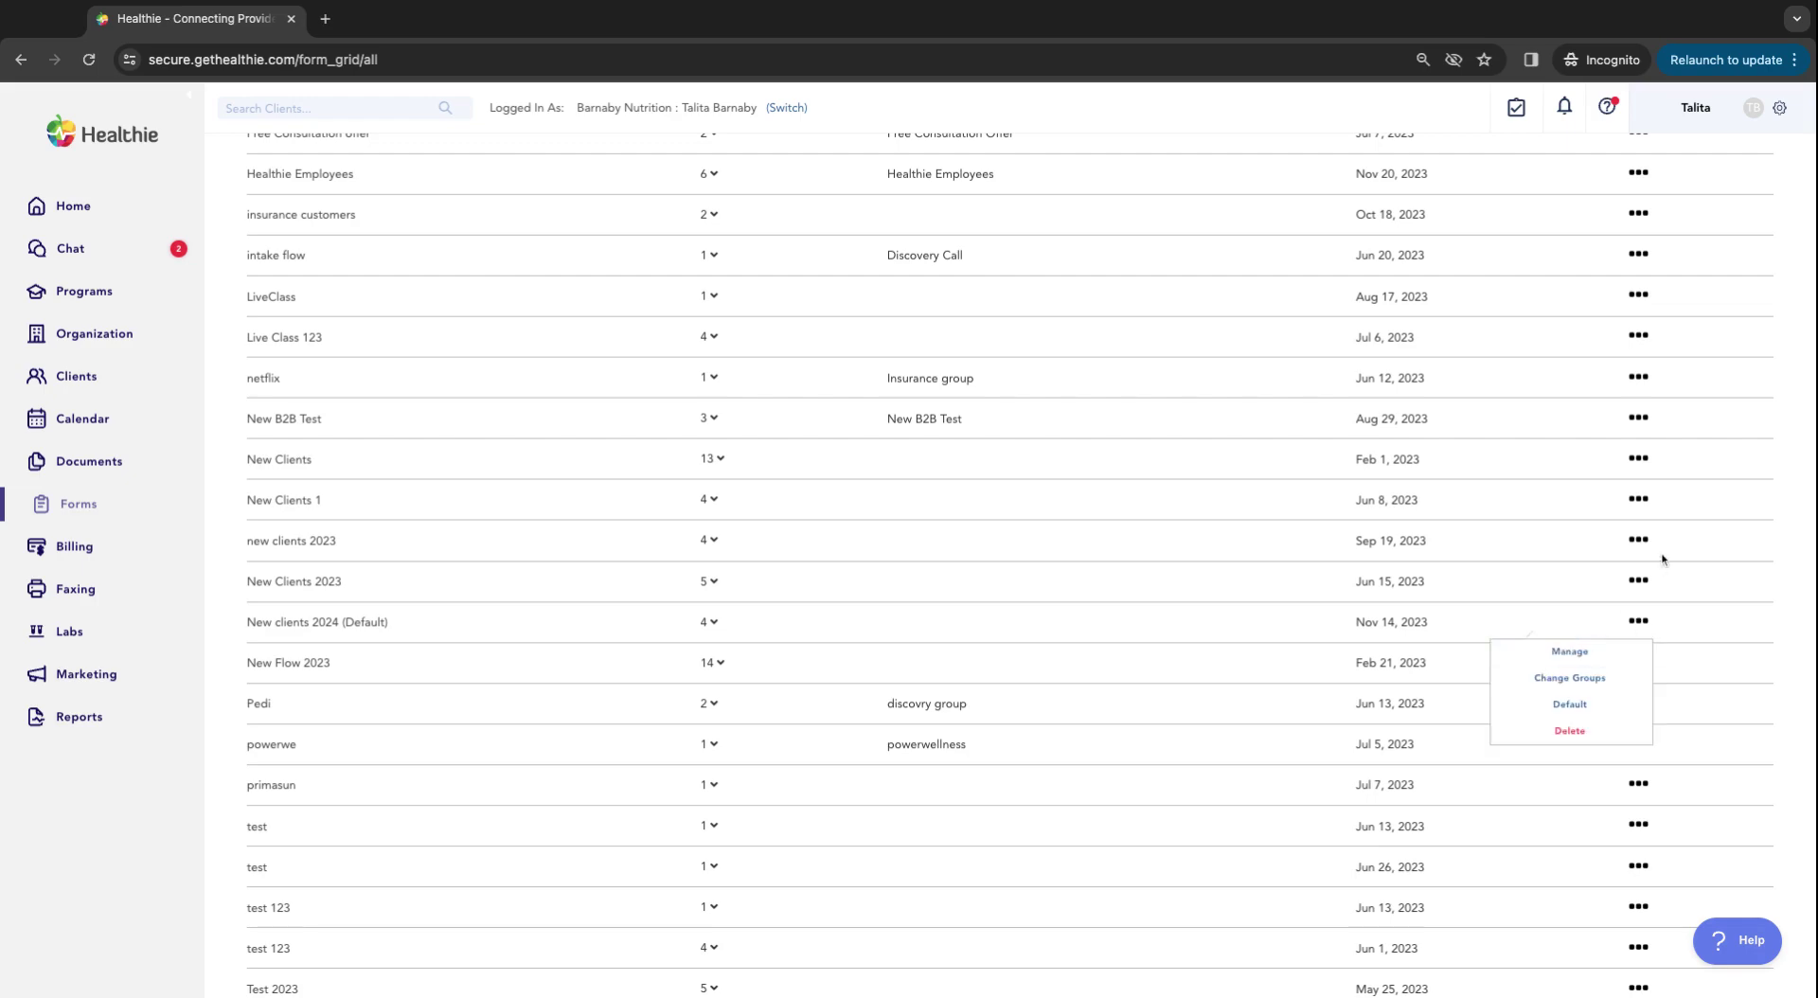
scroll(1665, 559, "up", 7)
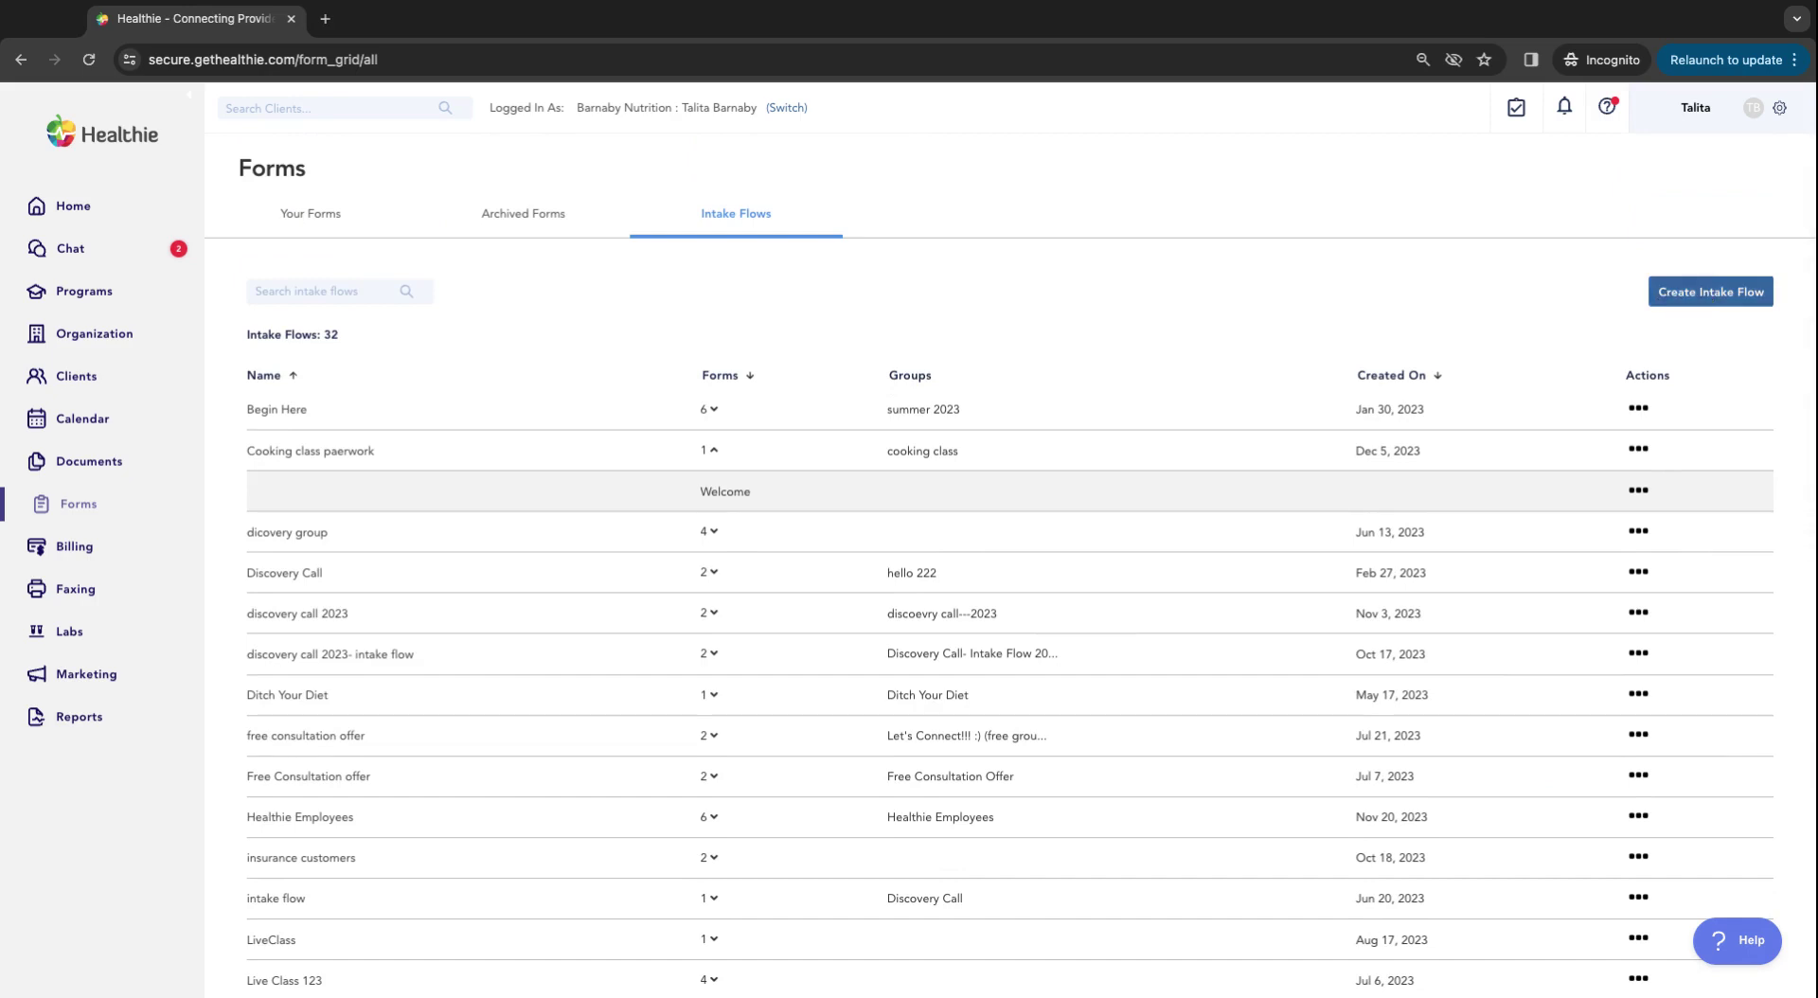
scroll(1625, 881, "down", 5)
left_click(1638, 882)
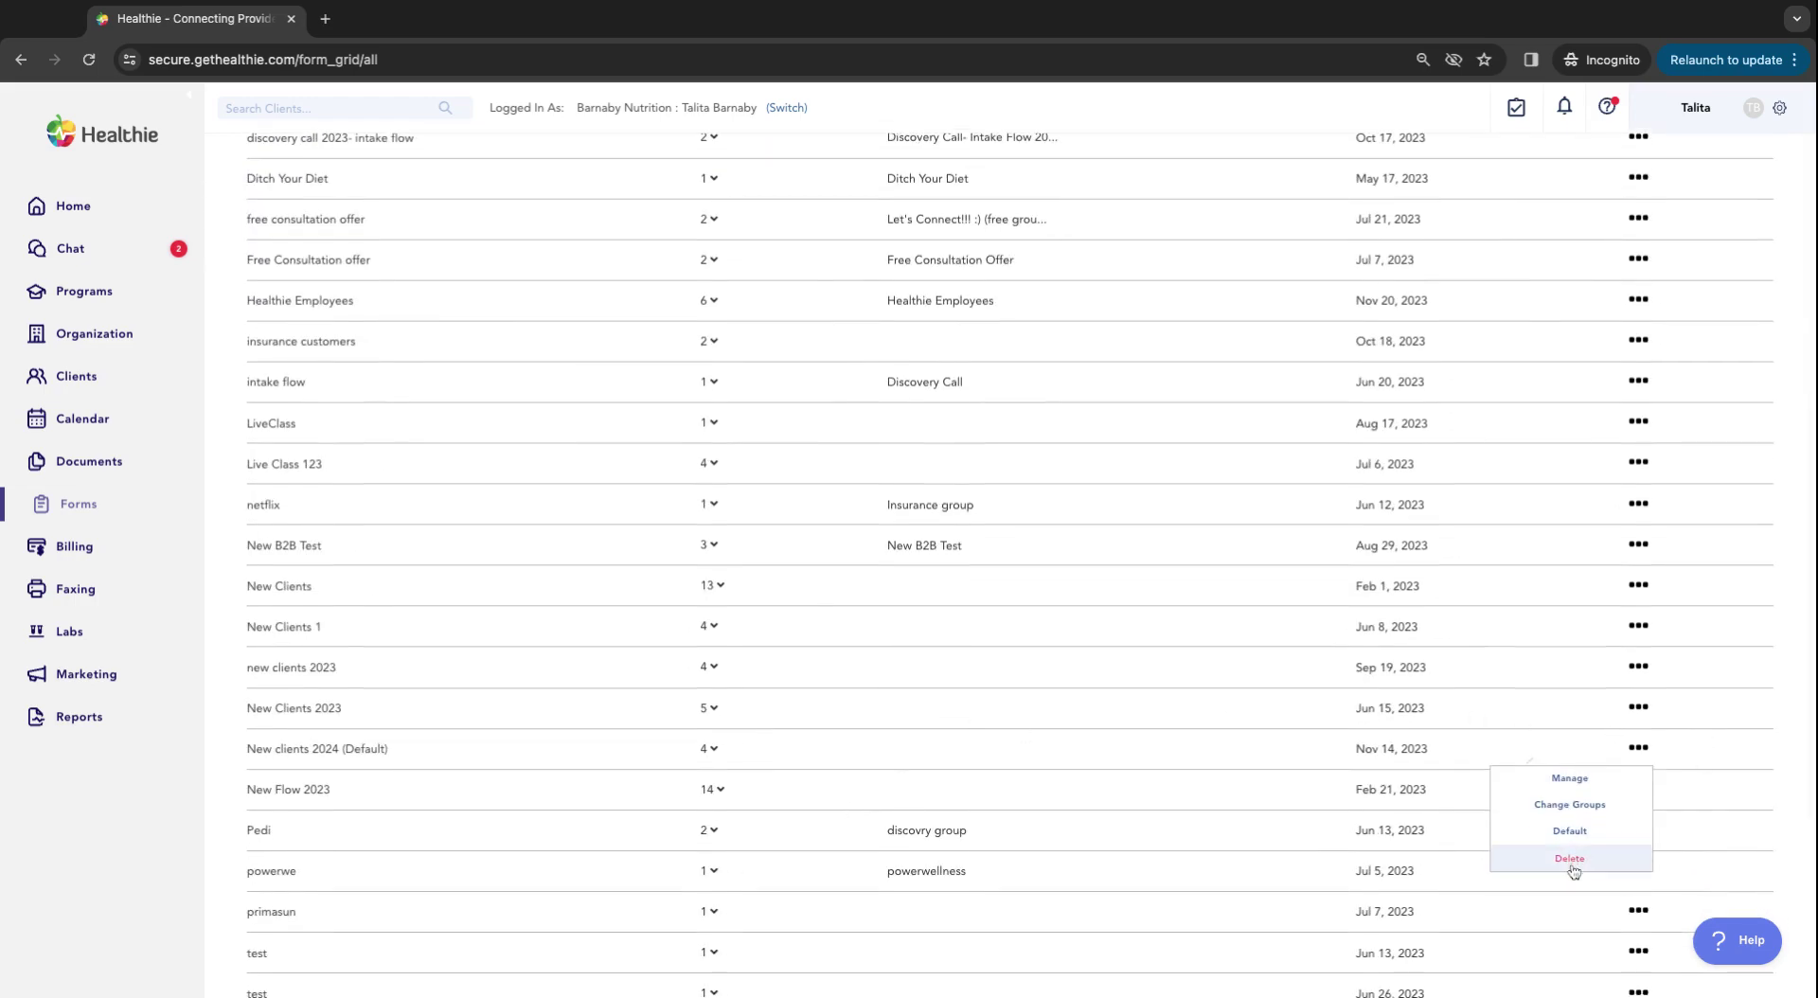
left_click(1599, 784)
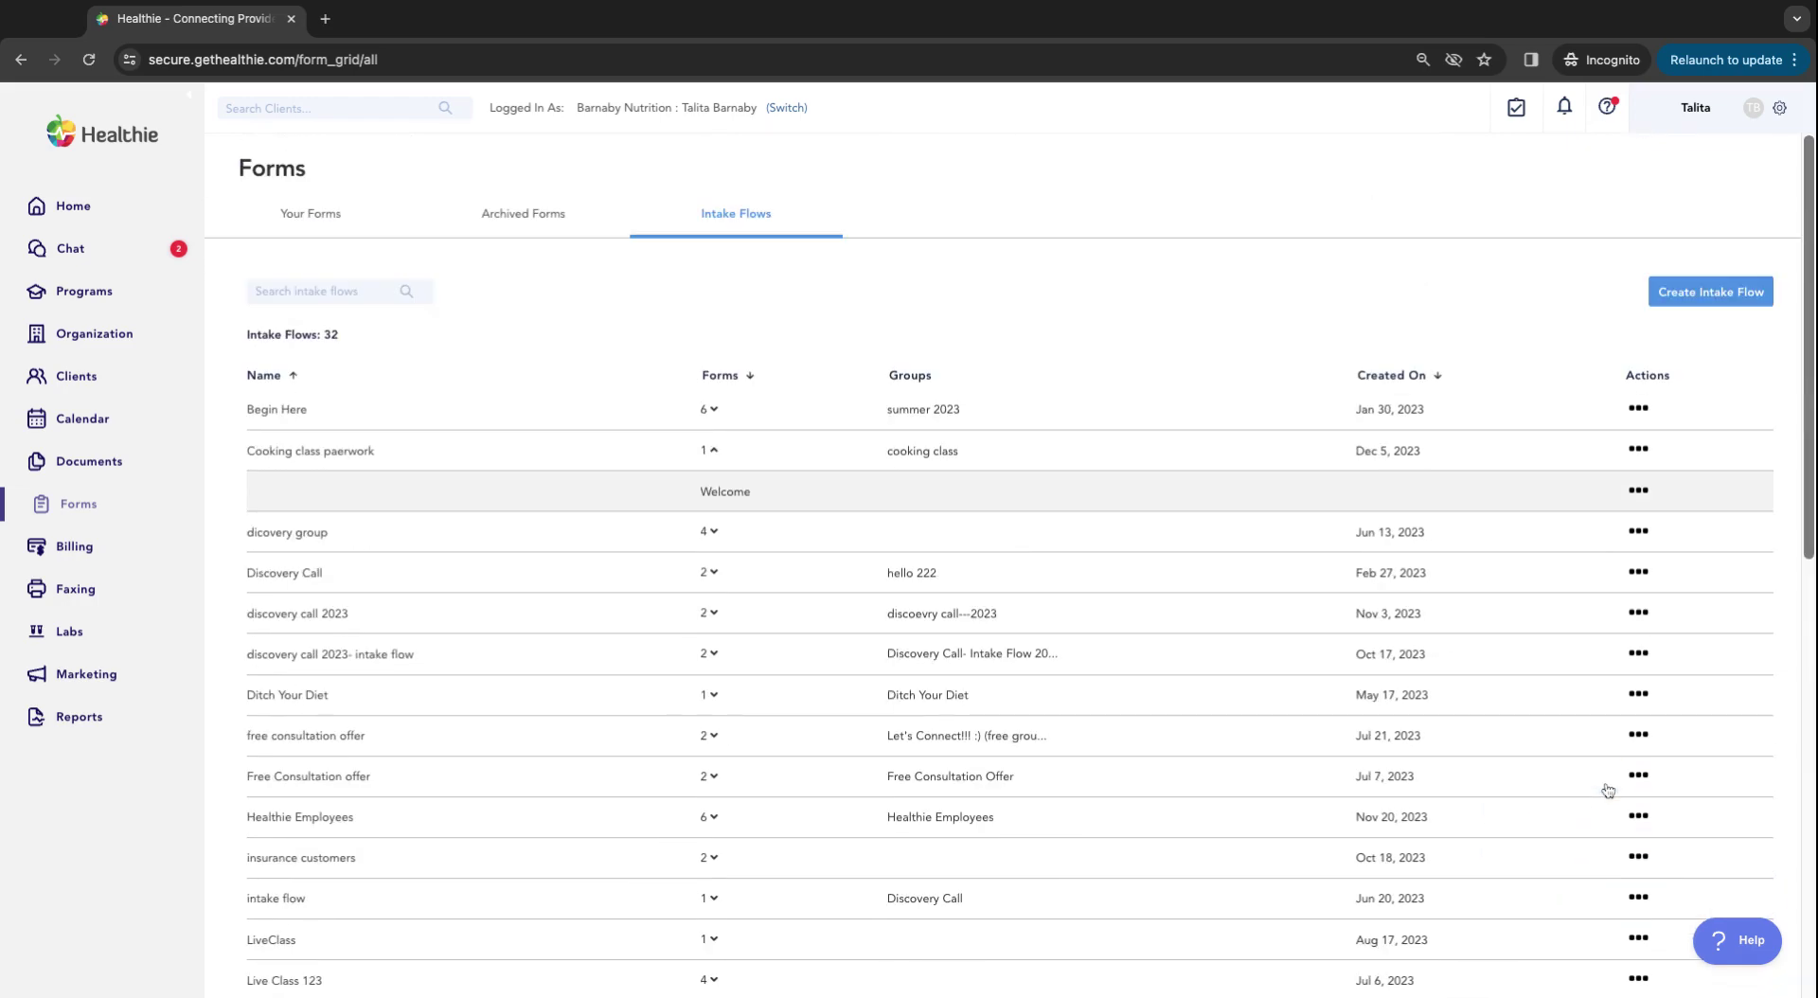
Step: Start a new intake flow named 'New Clients', correcting the 'CLients' typo
left_click(1714, 302)
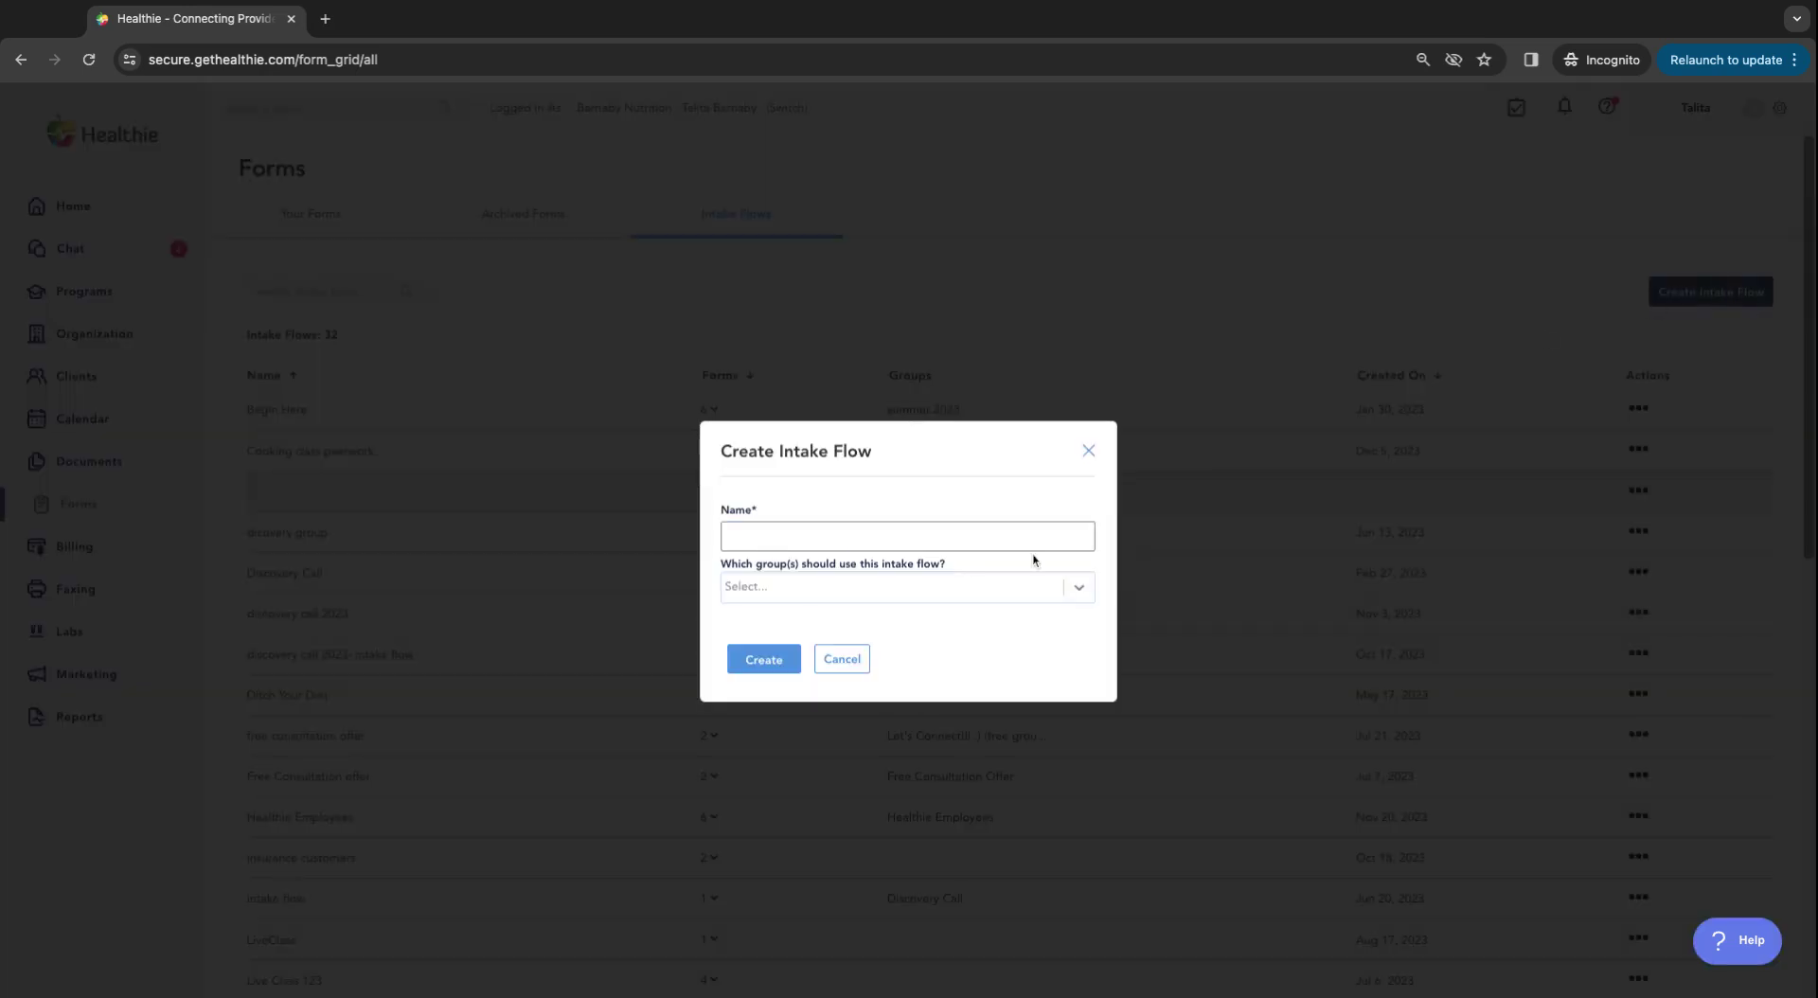
left_click(758, 539)
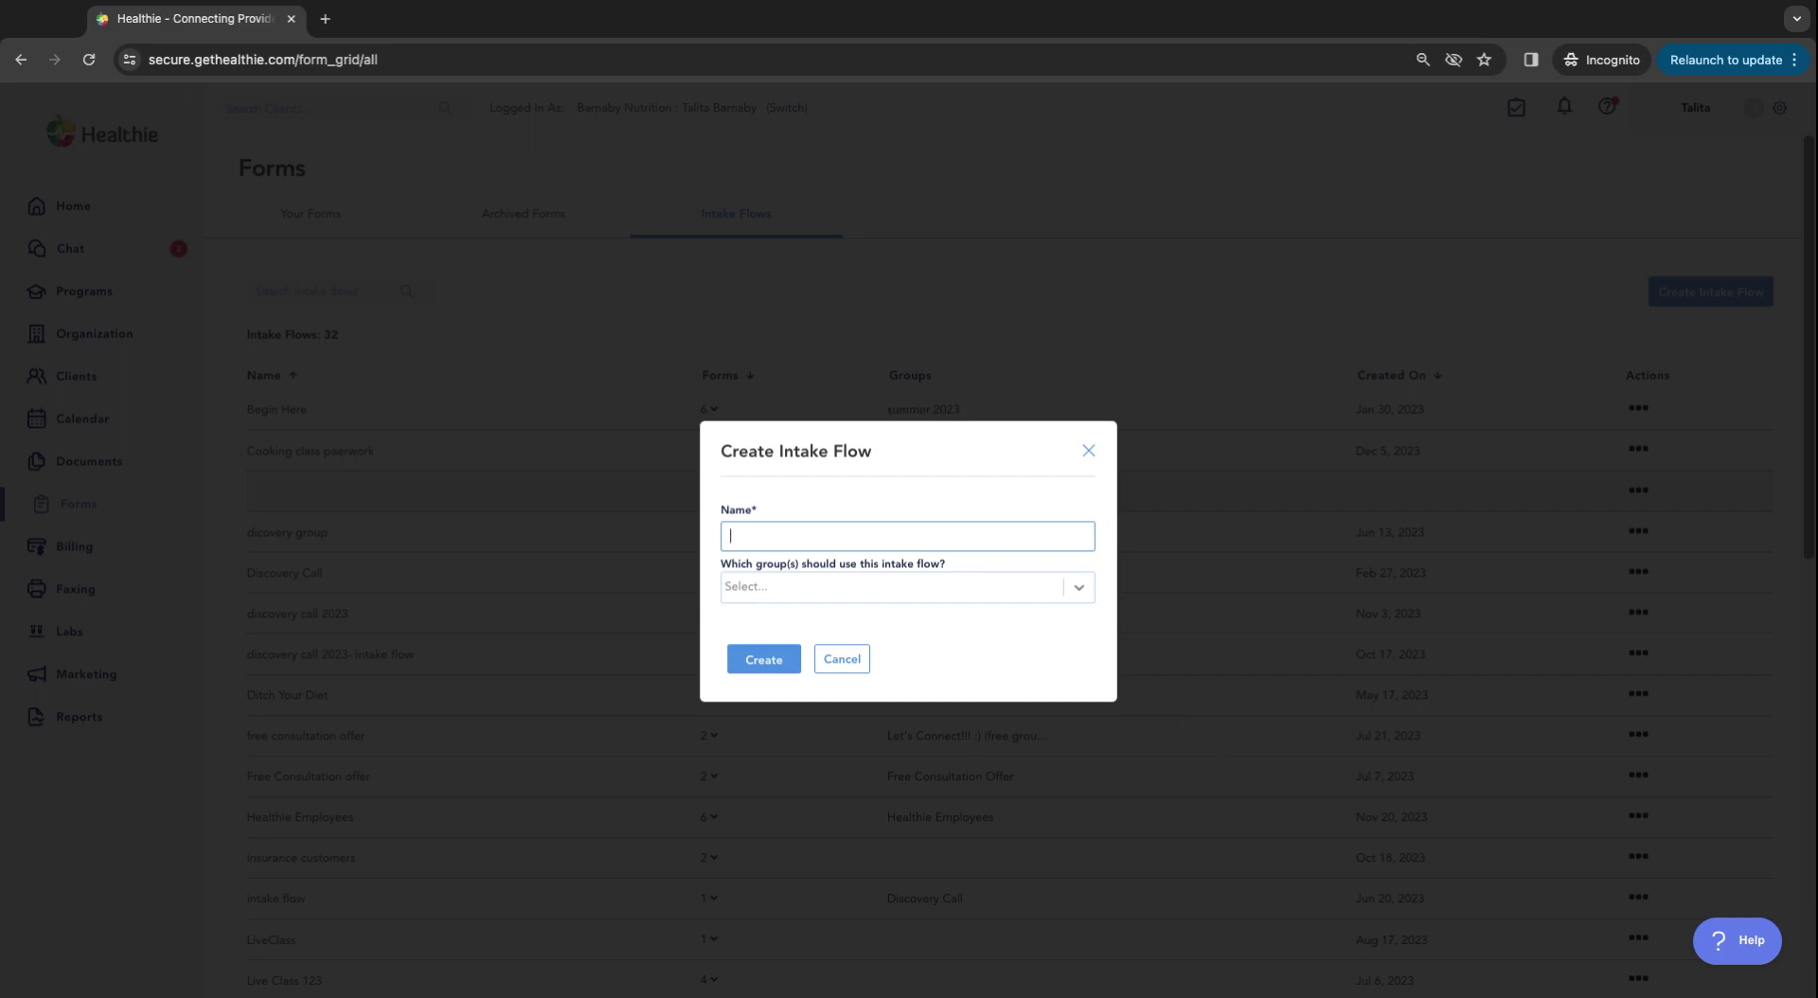
type("New CLients")
left_click(775, 536)
key("BackSpace")
key("BackSpace")
type("li")
Step: Browse the group list and close it, leaving the flow without a group
left_click(838, 593)
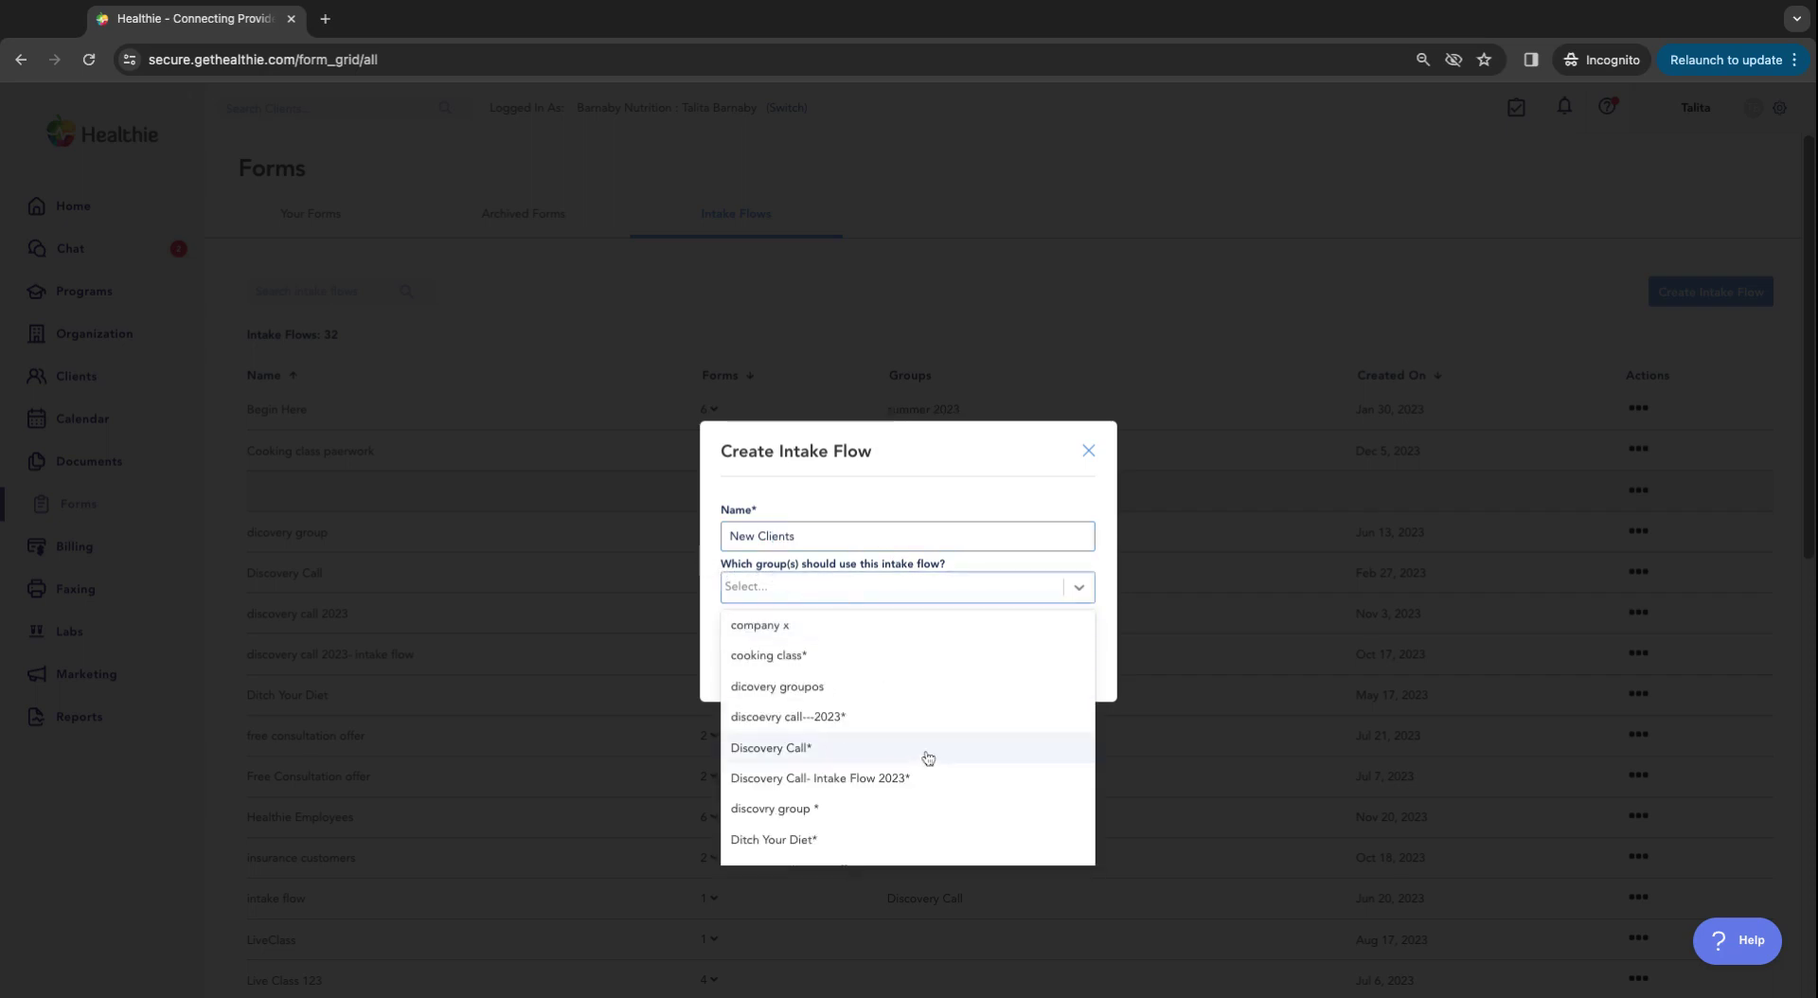
scroll(907, 738, "down", 5)
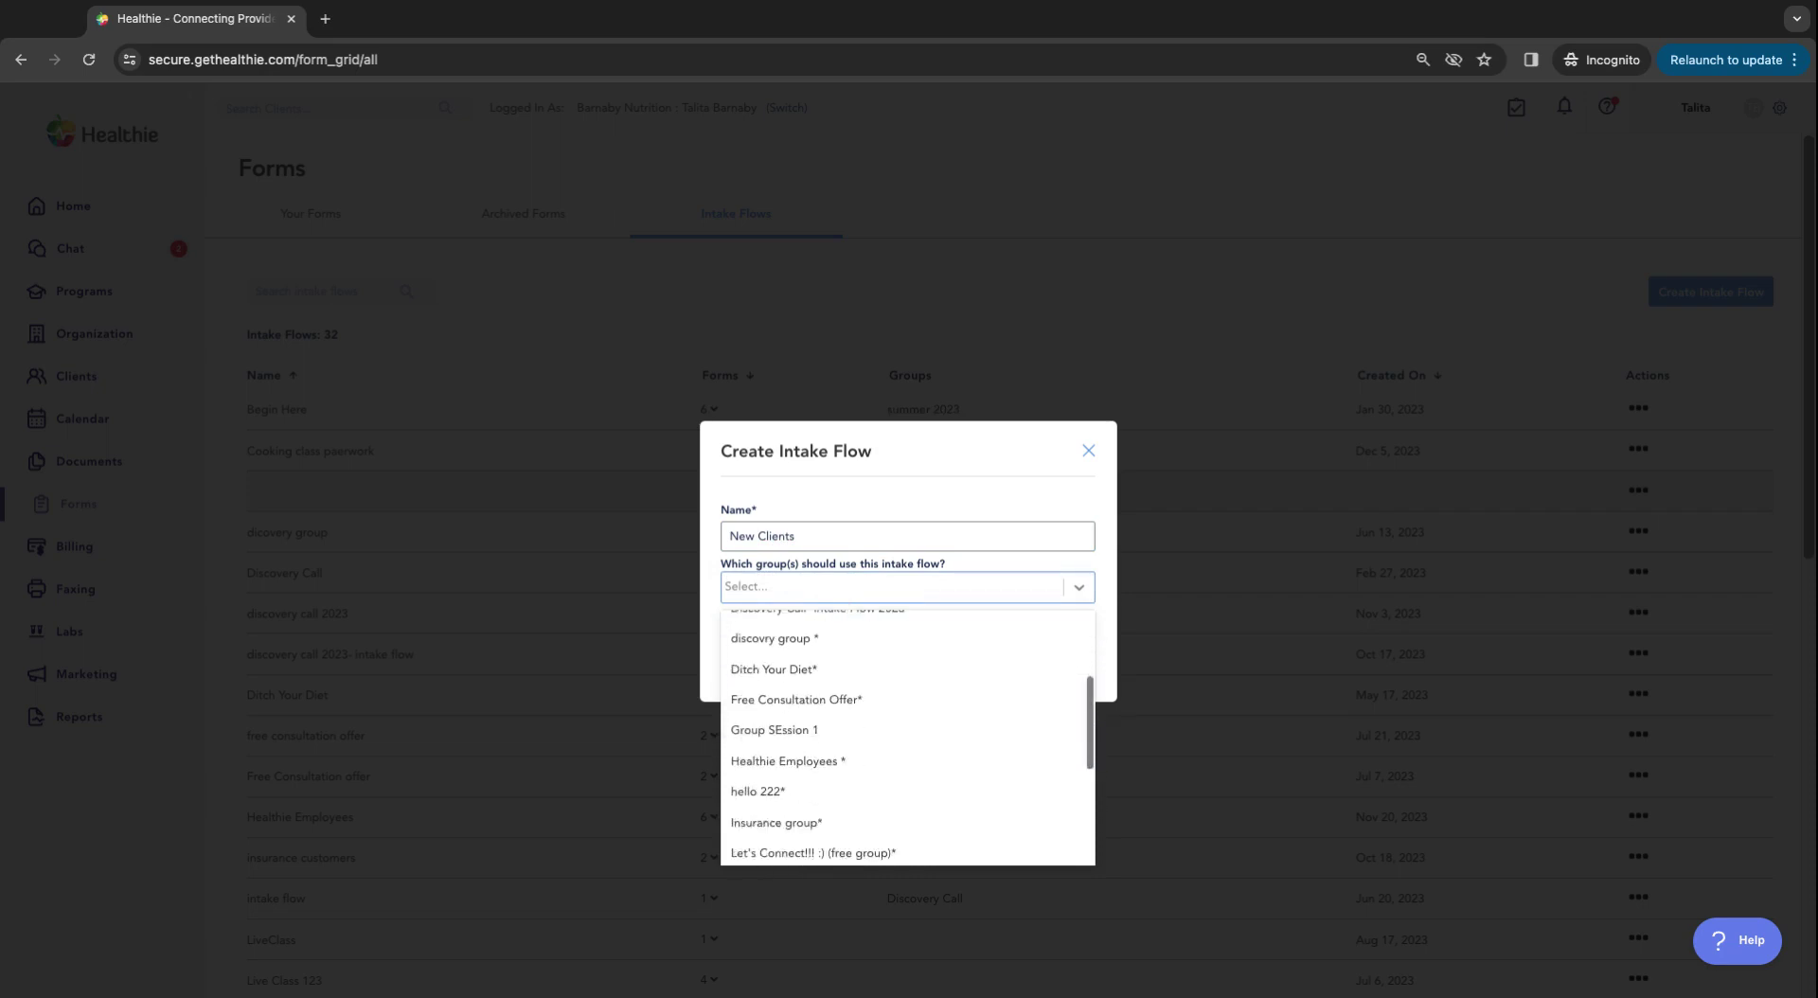
scroll(907, 739, "down", 2)
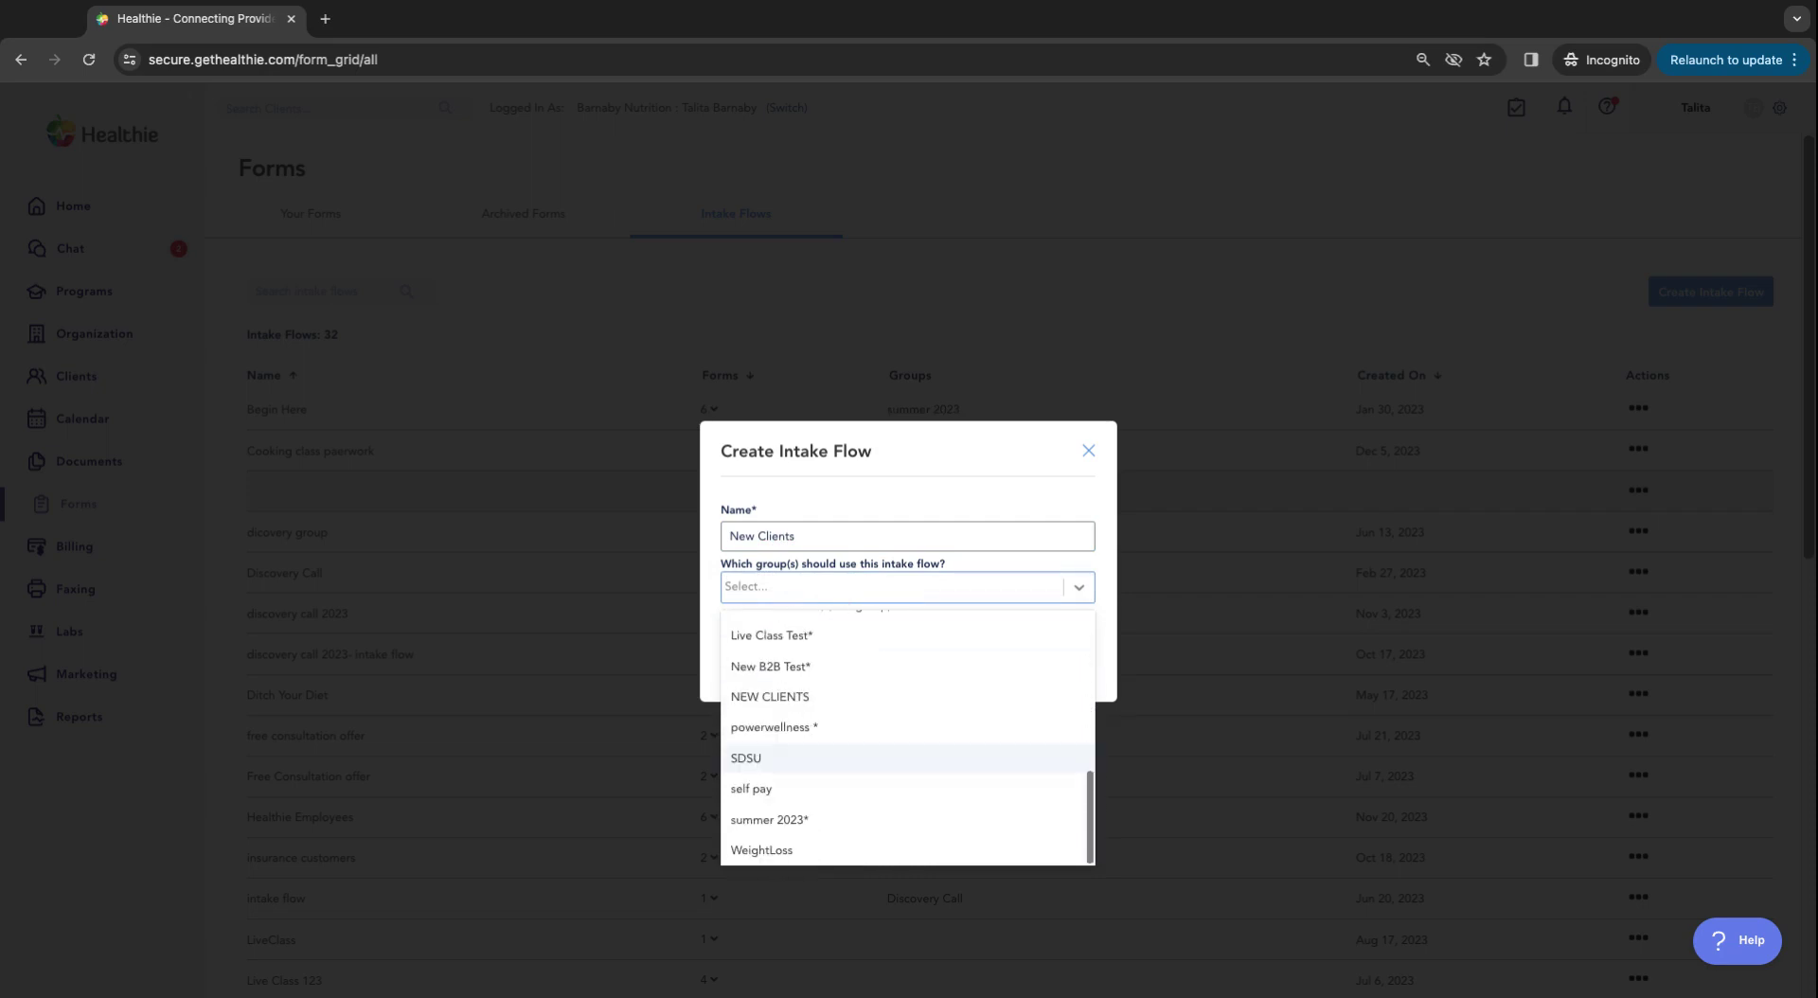
scroll(907, 749, "up", 7)
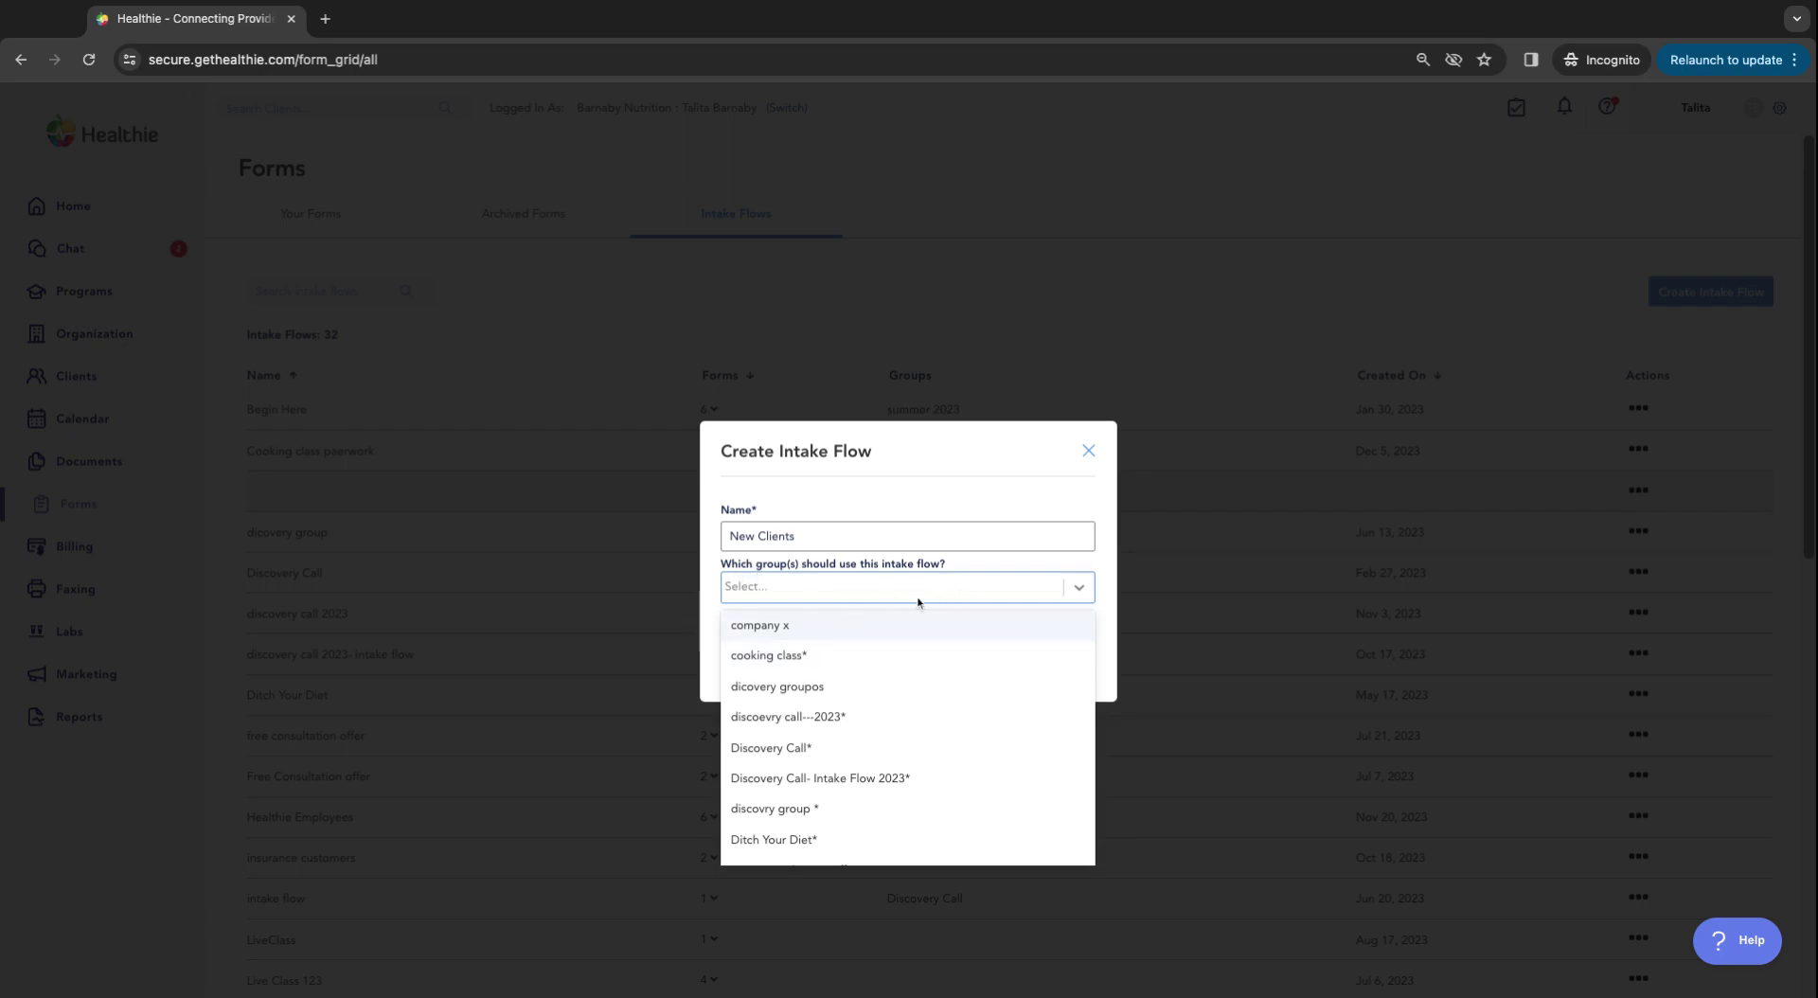
left_click(1056, 502)
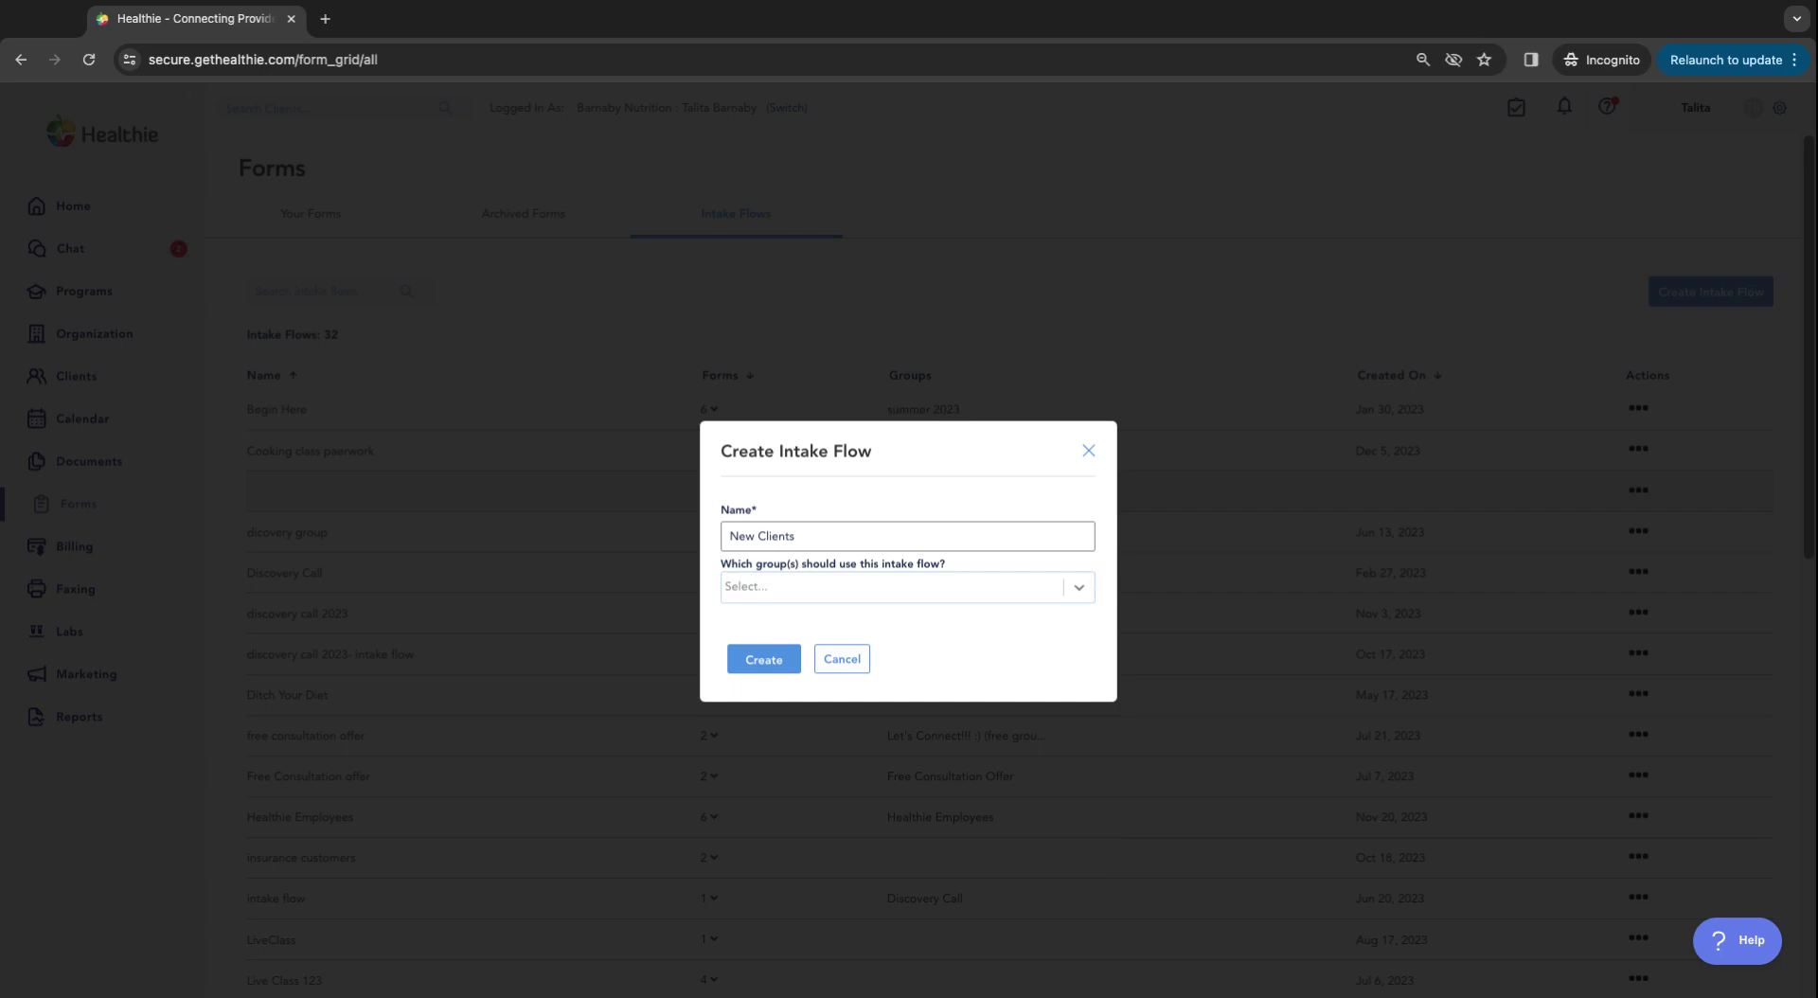
Step: Append '-2024' to the name and create the New Clients-2024 intake flow
left_click(970, 536)
type("-2024")
left_click(767, 663)
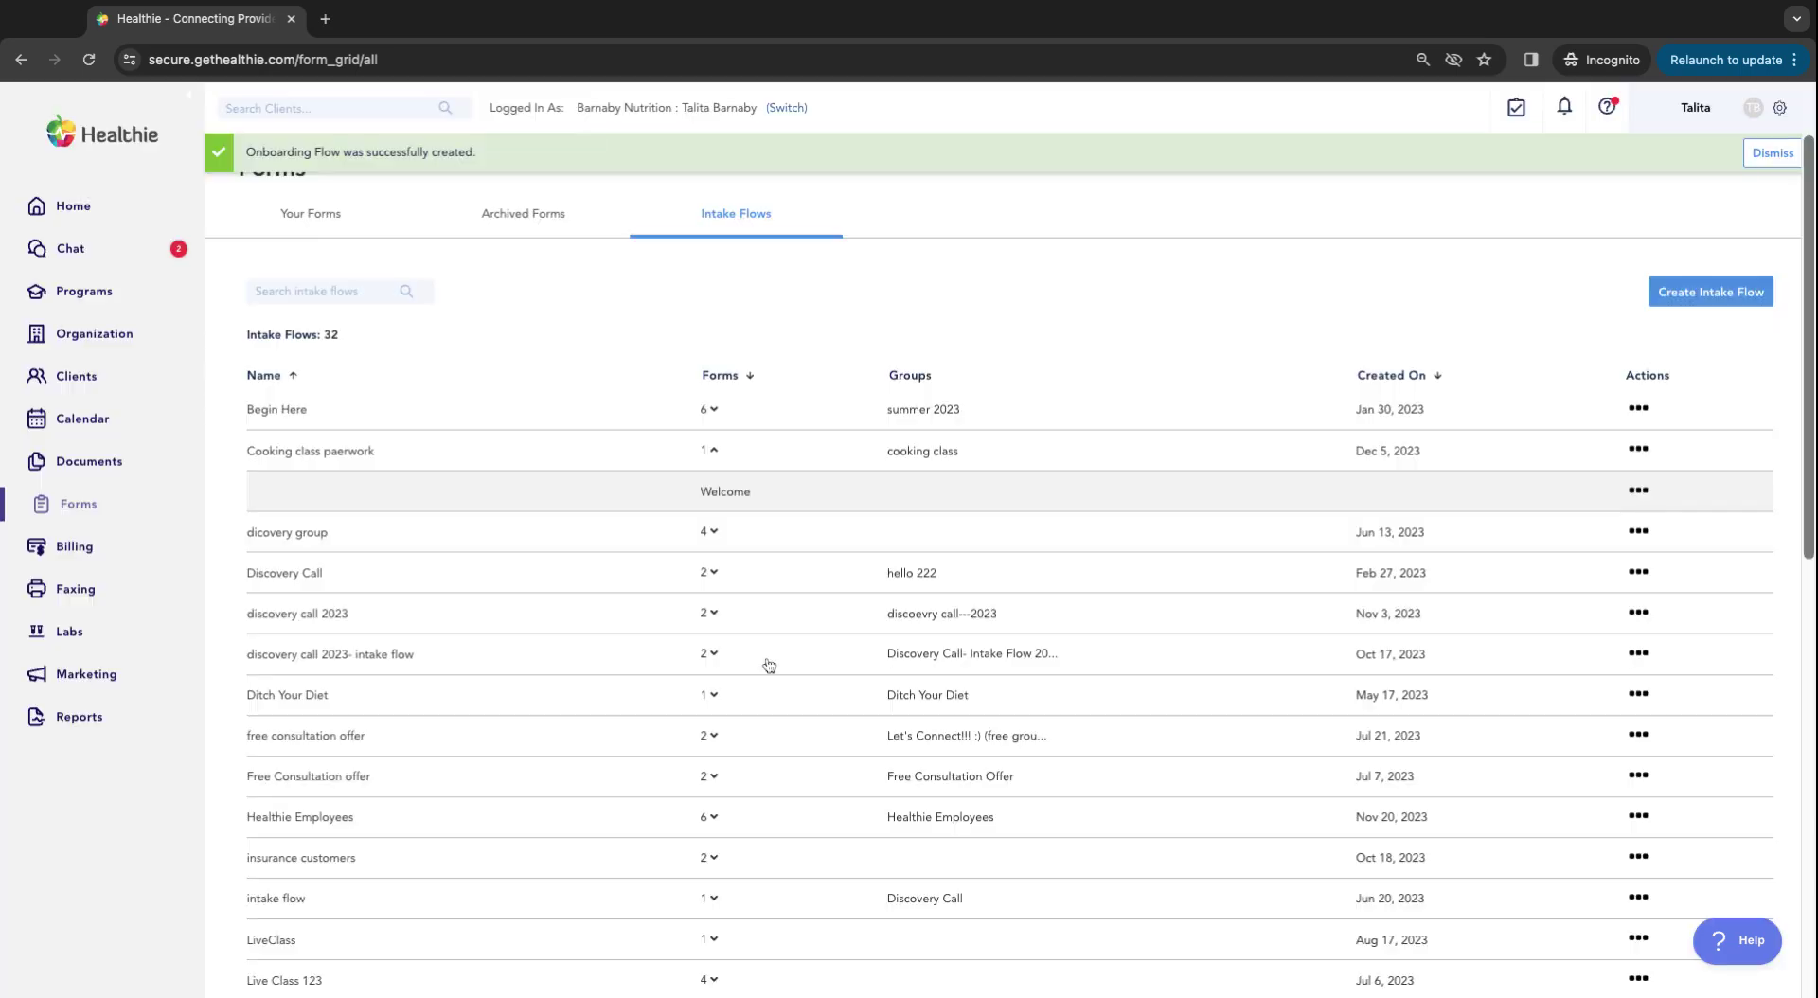
Step: Set New Clients-2024 as the default flow in place of New clients 2024, showing its Welcome form
scroll(392, 569, "down", 7)
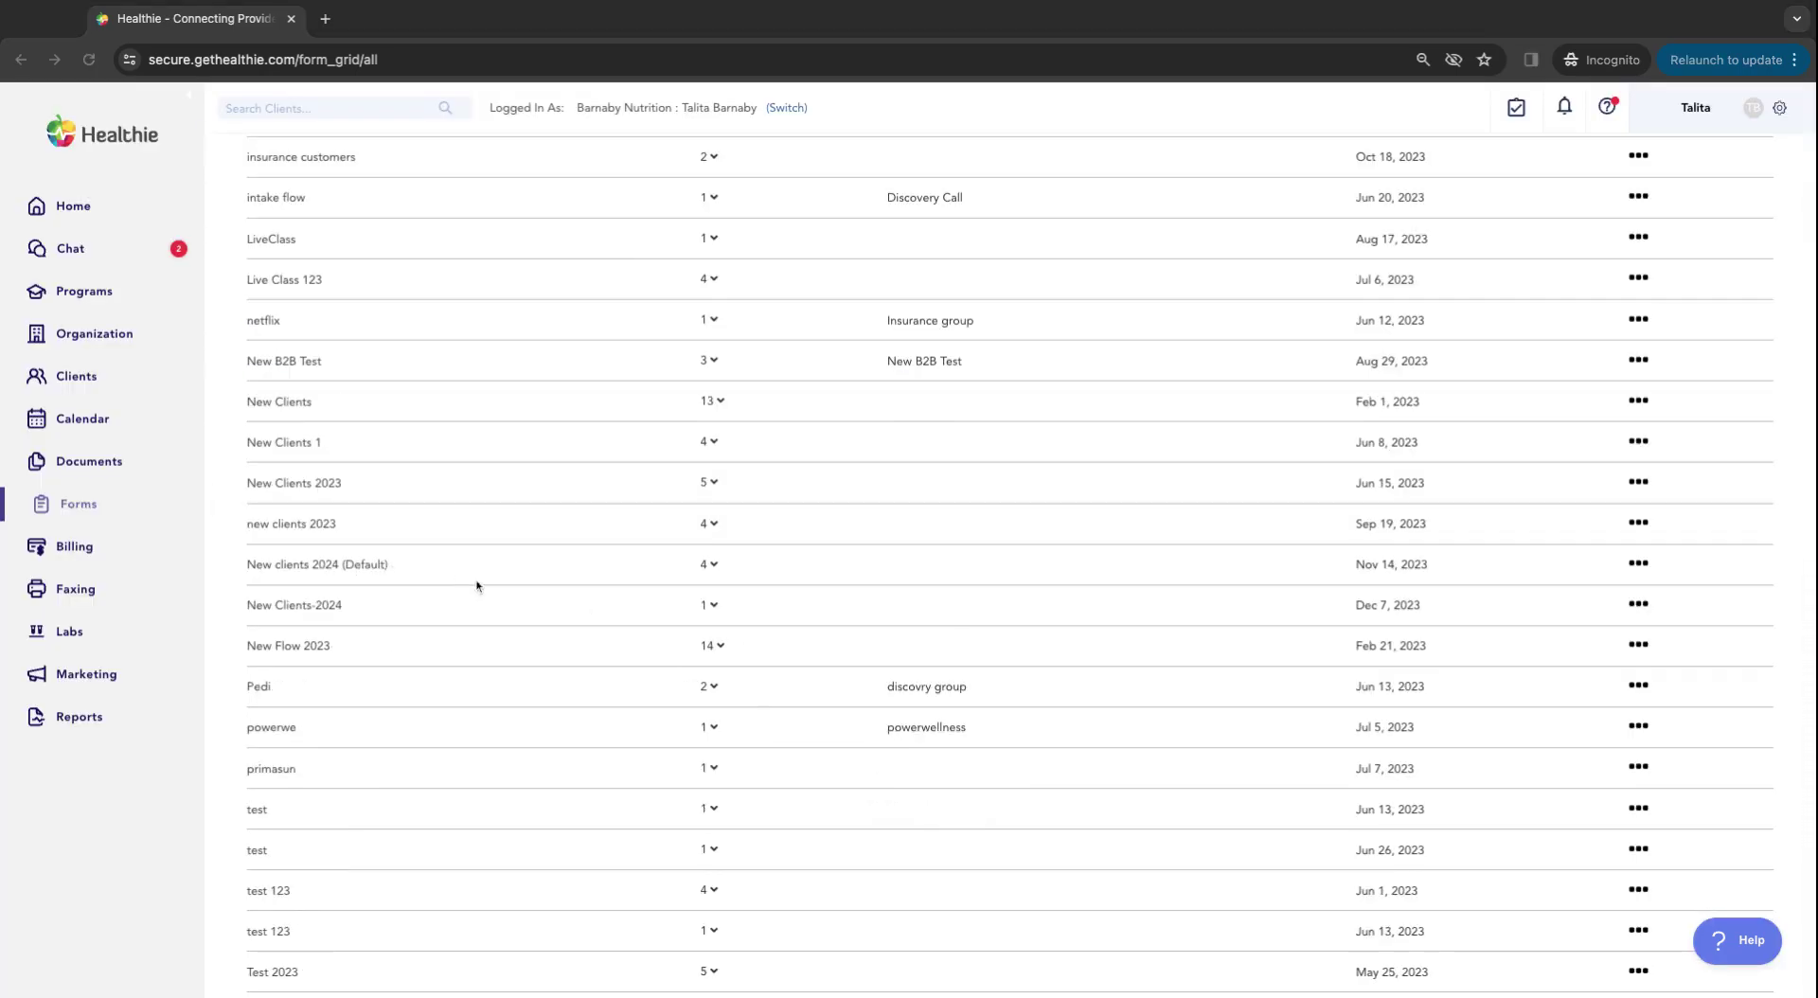
left_click(711, 566)
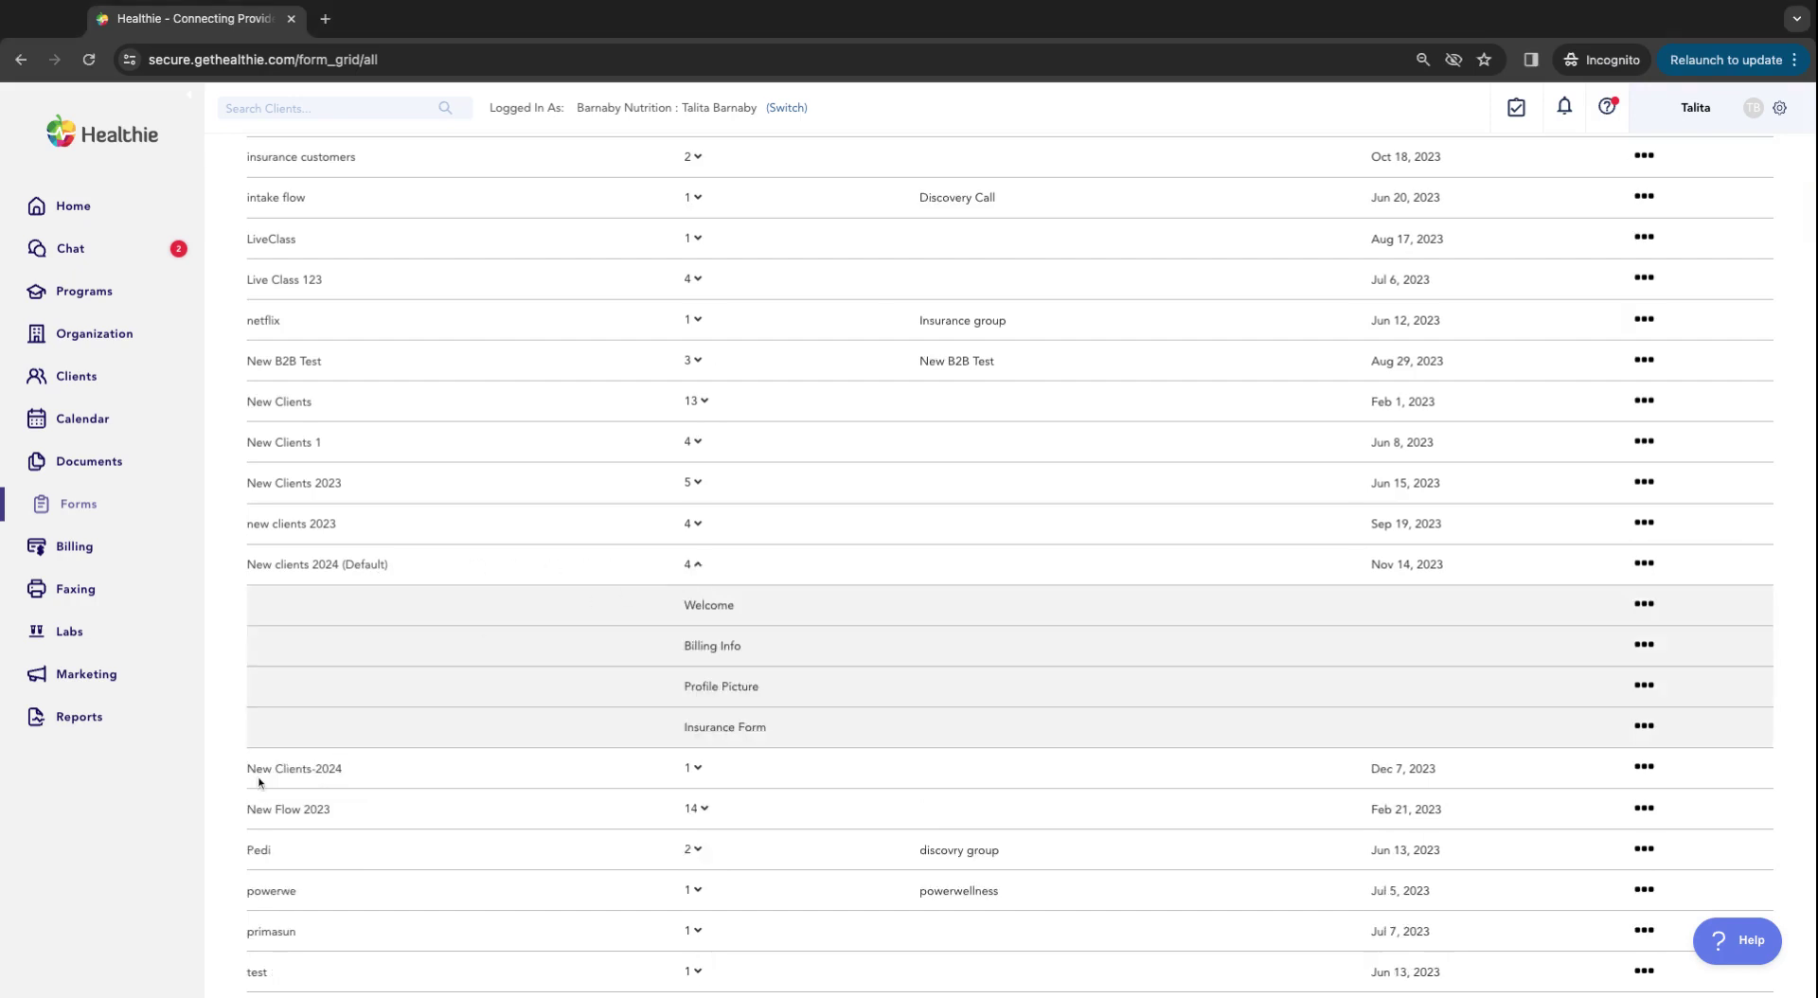
left_click(698, 769)
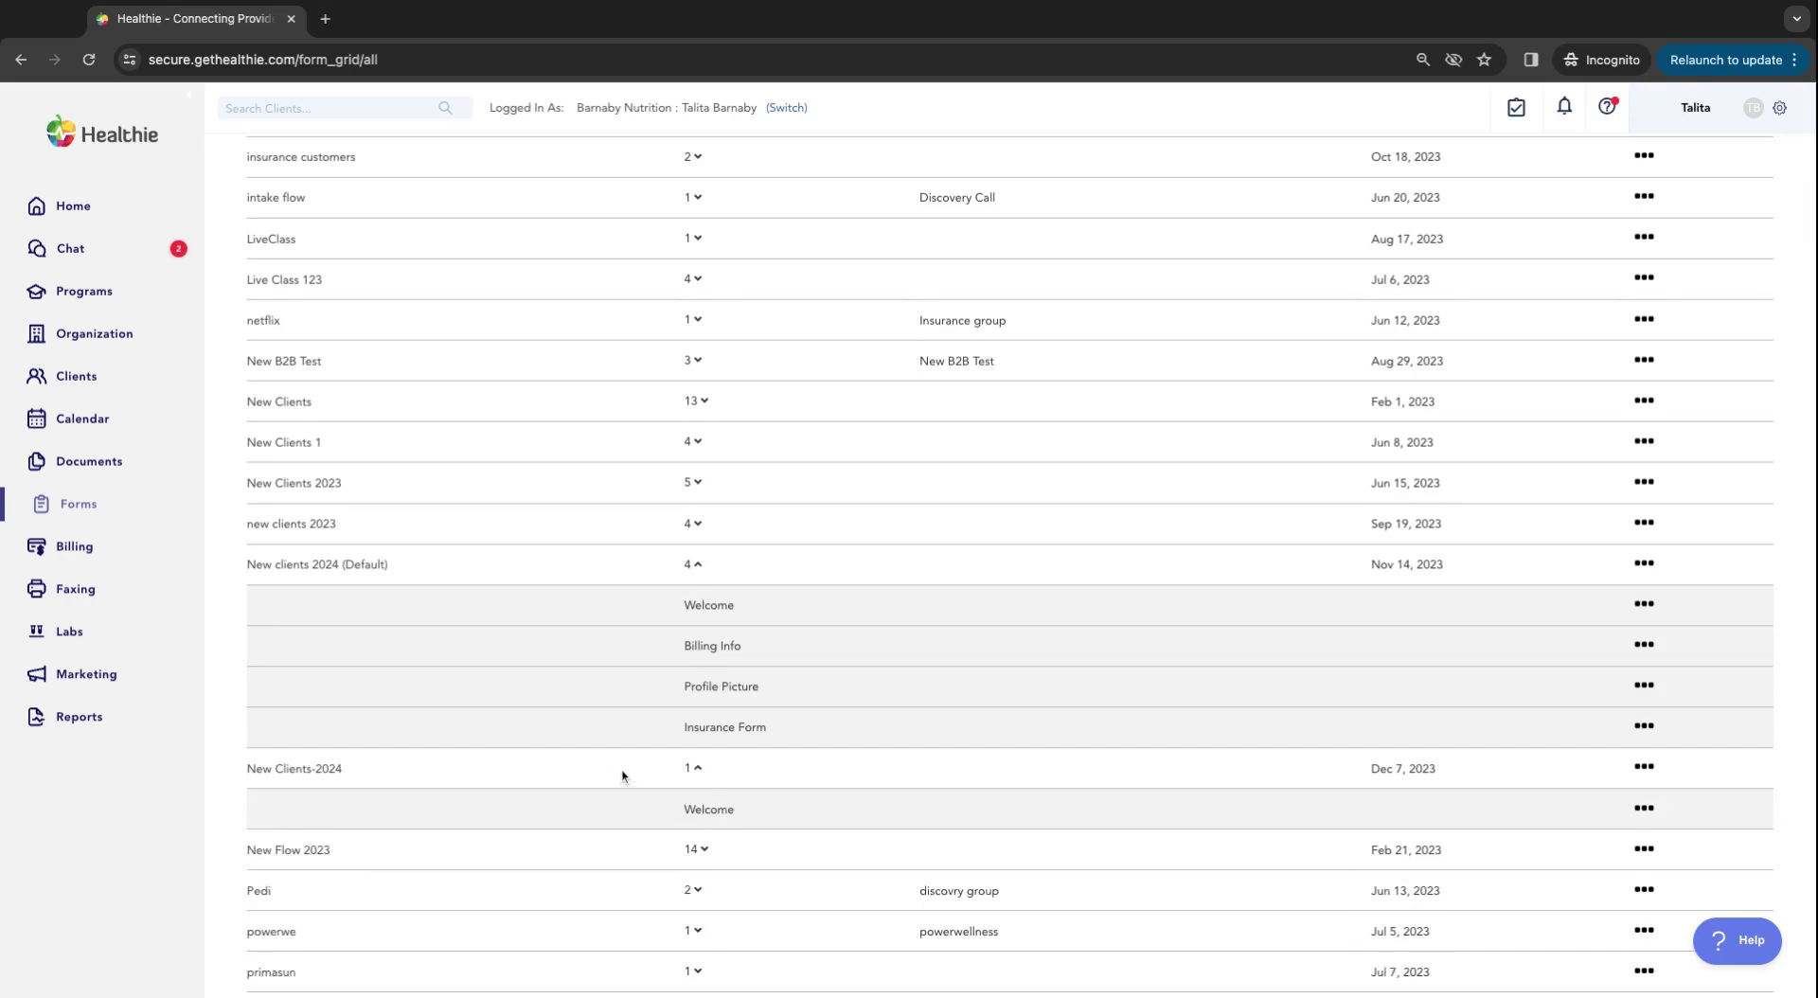
left_click(1641, 767)
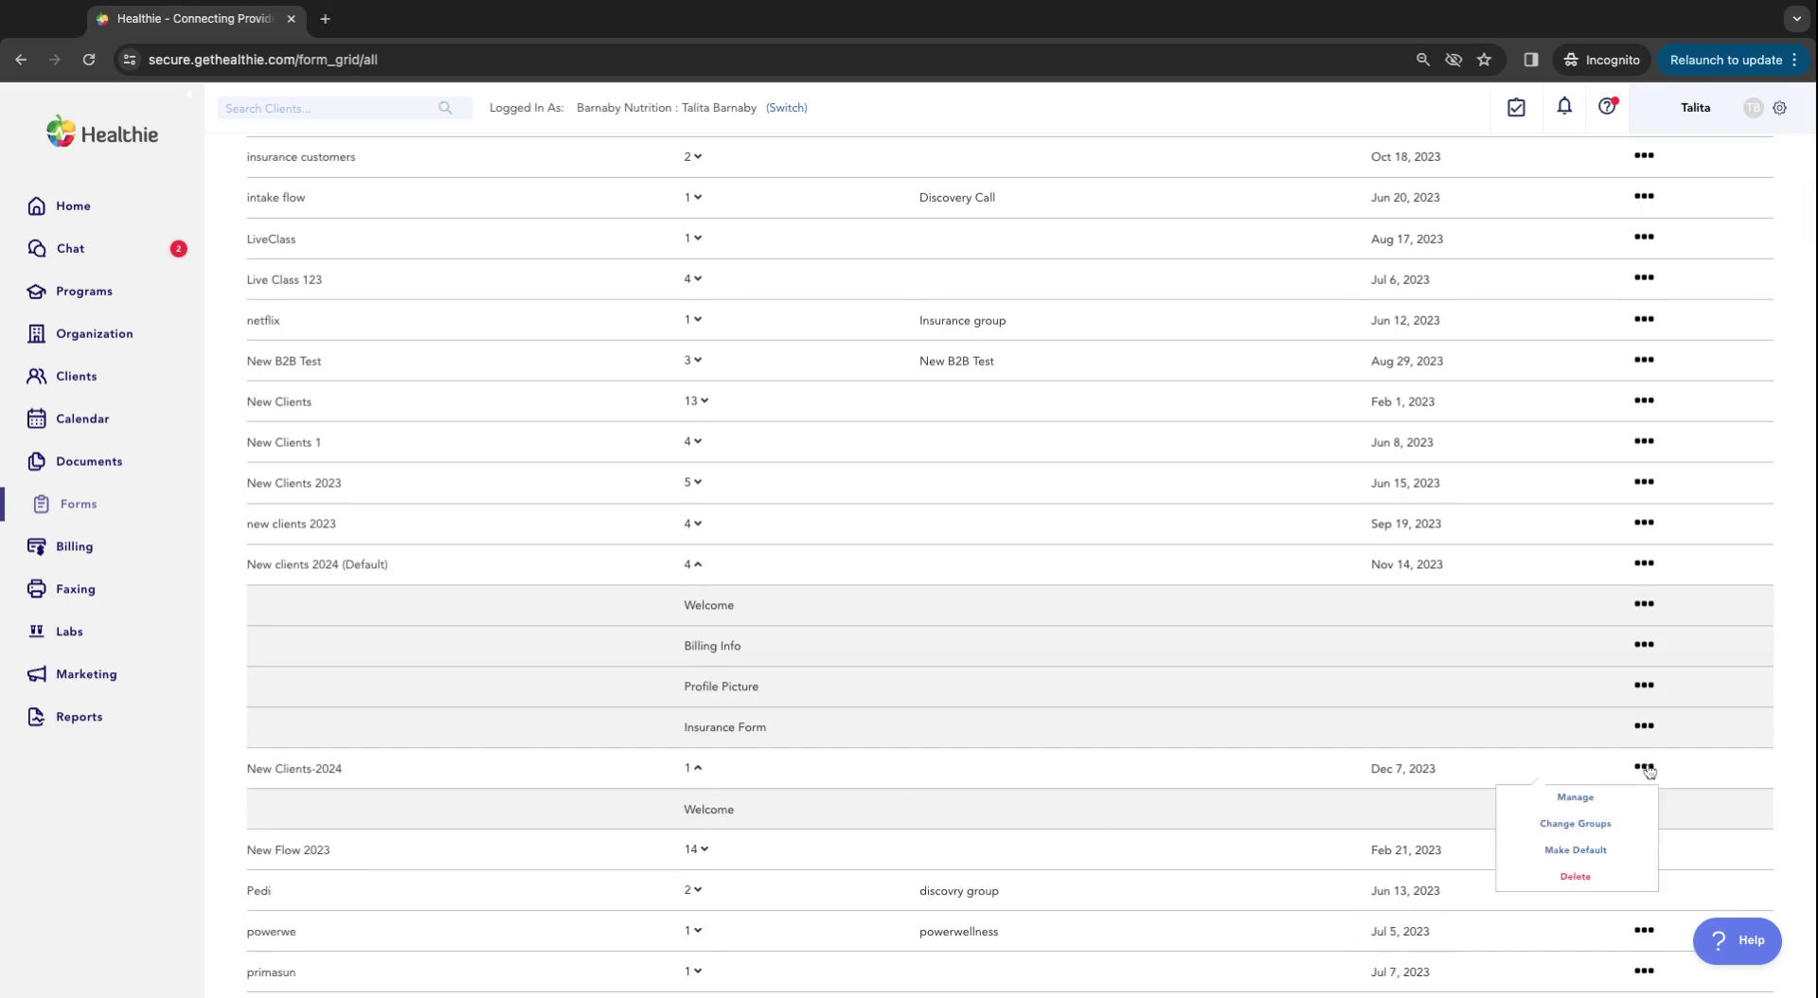
left_click(1602, 858)
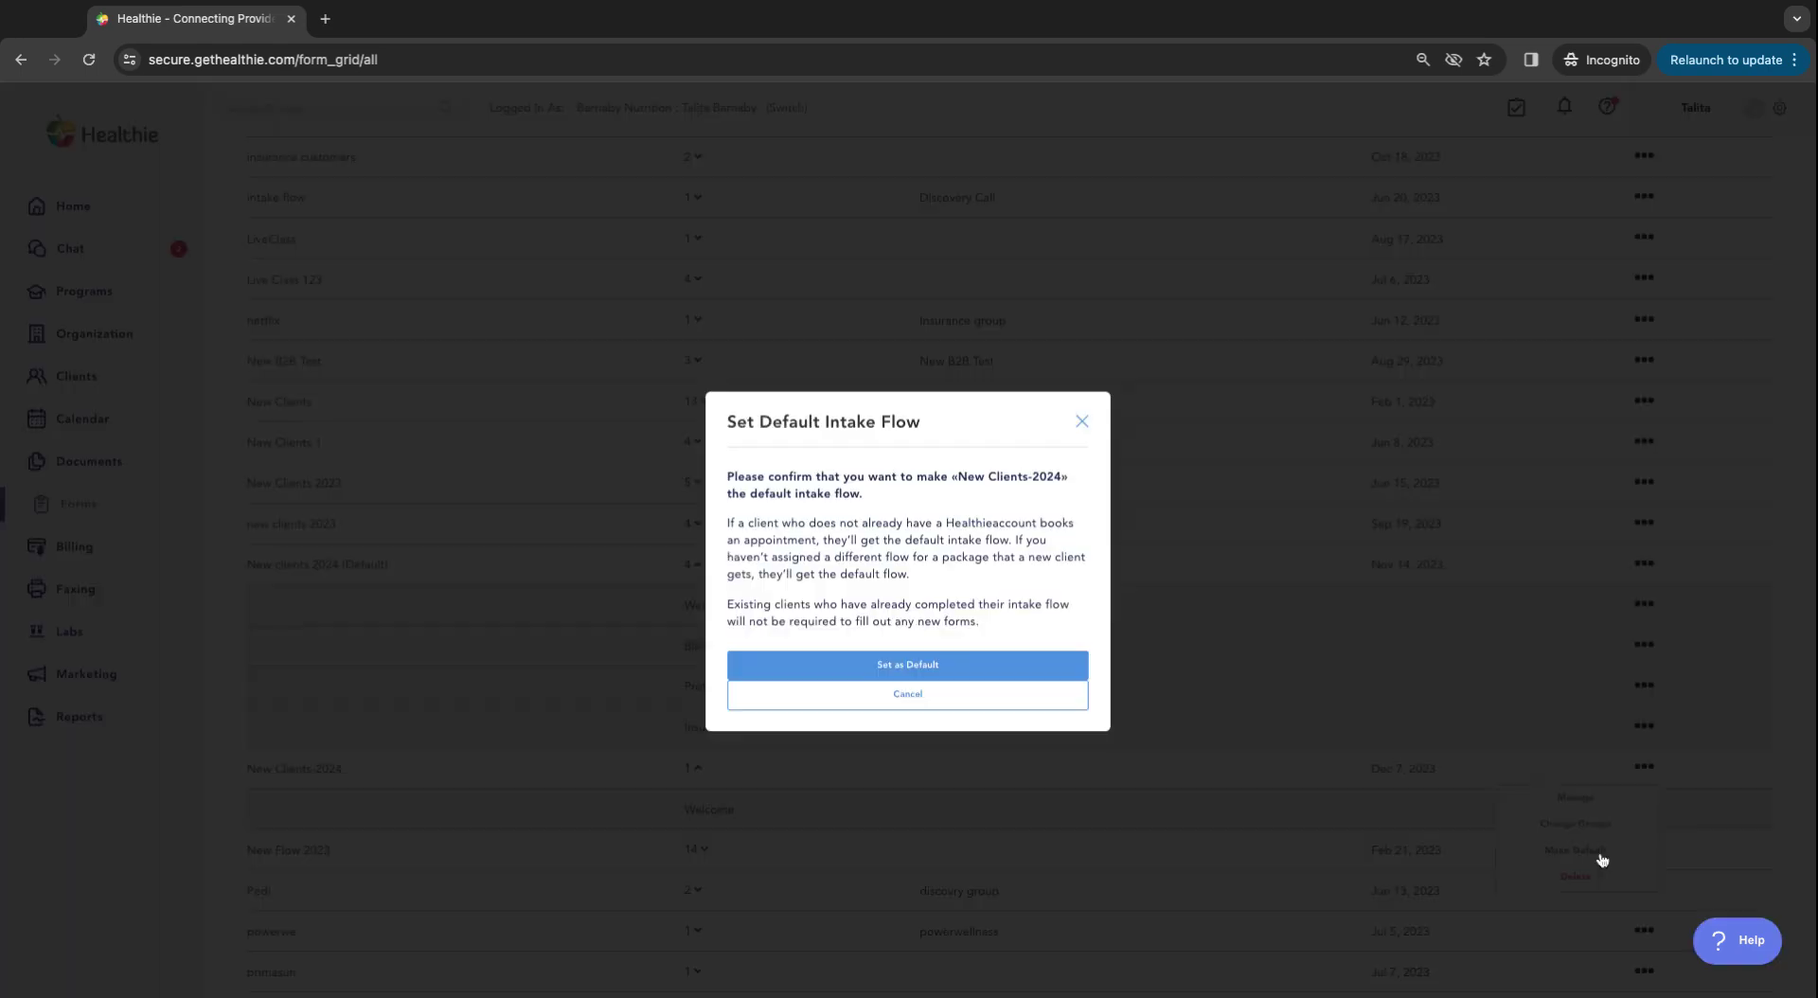
left_click(977, 673)
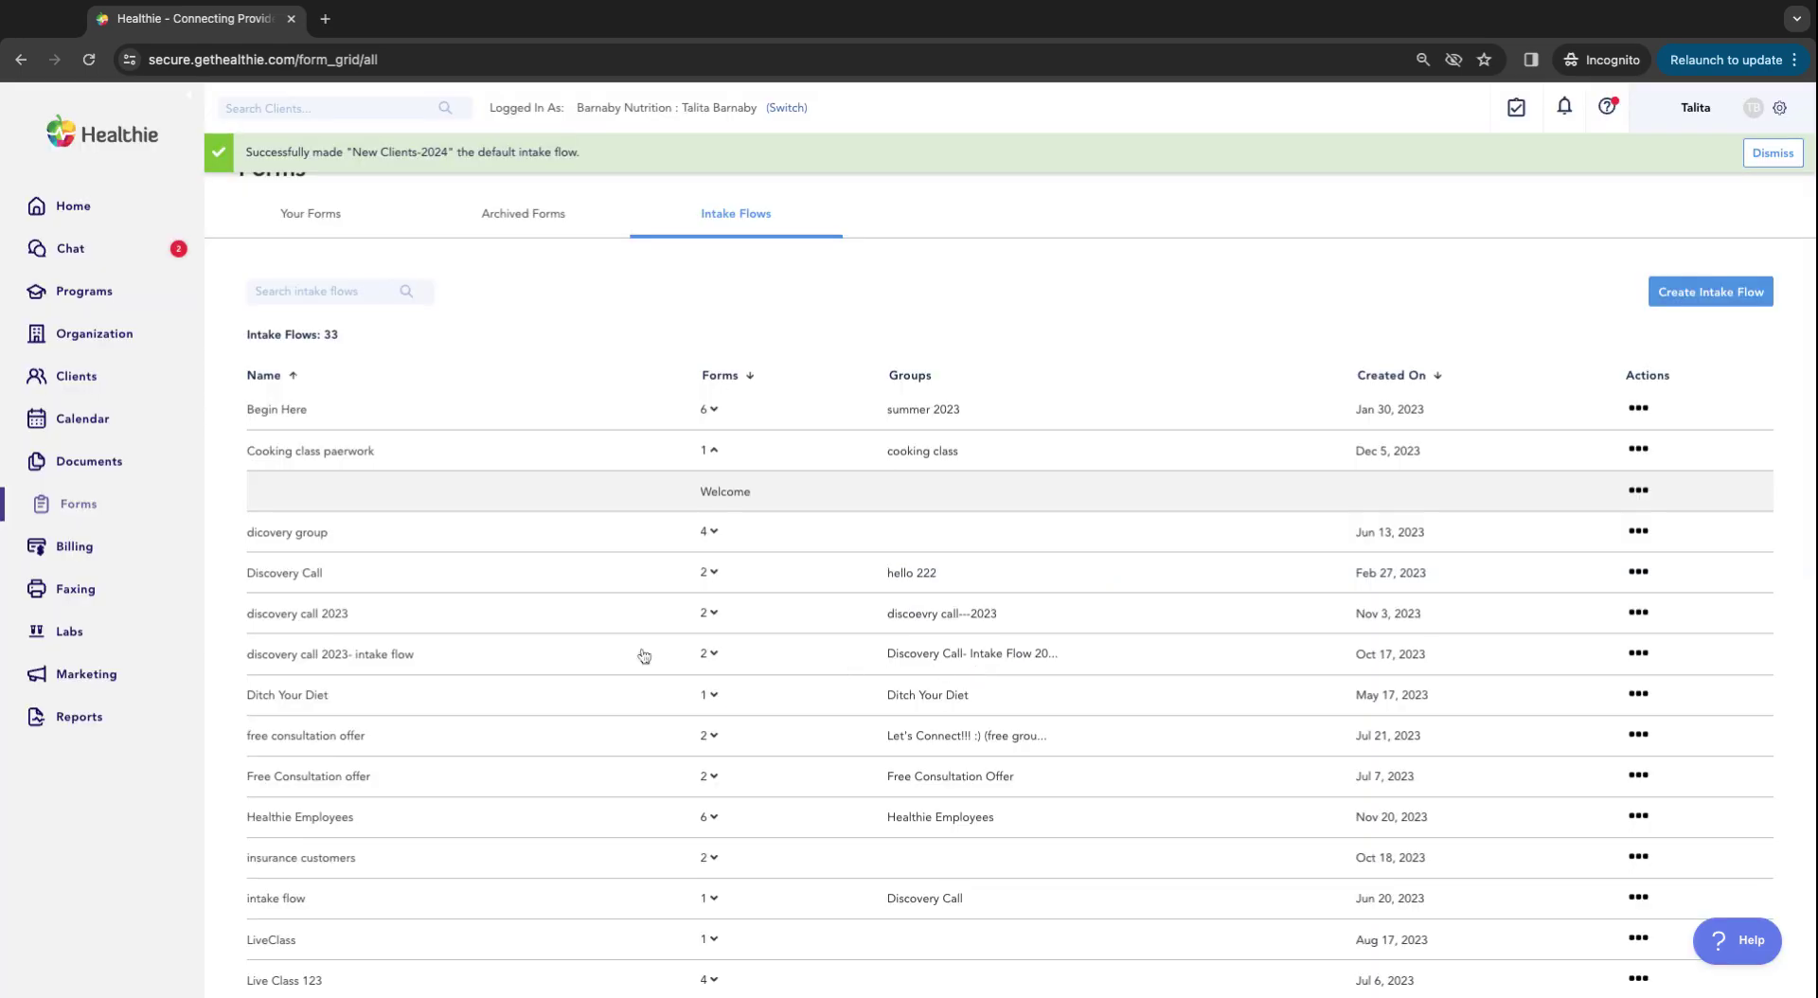
scroll(709, 742, "down", 5)
scroll(710, 745, "down", 3)
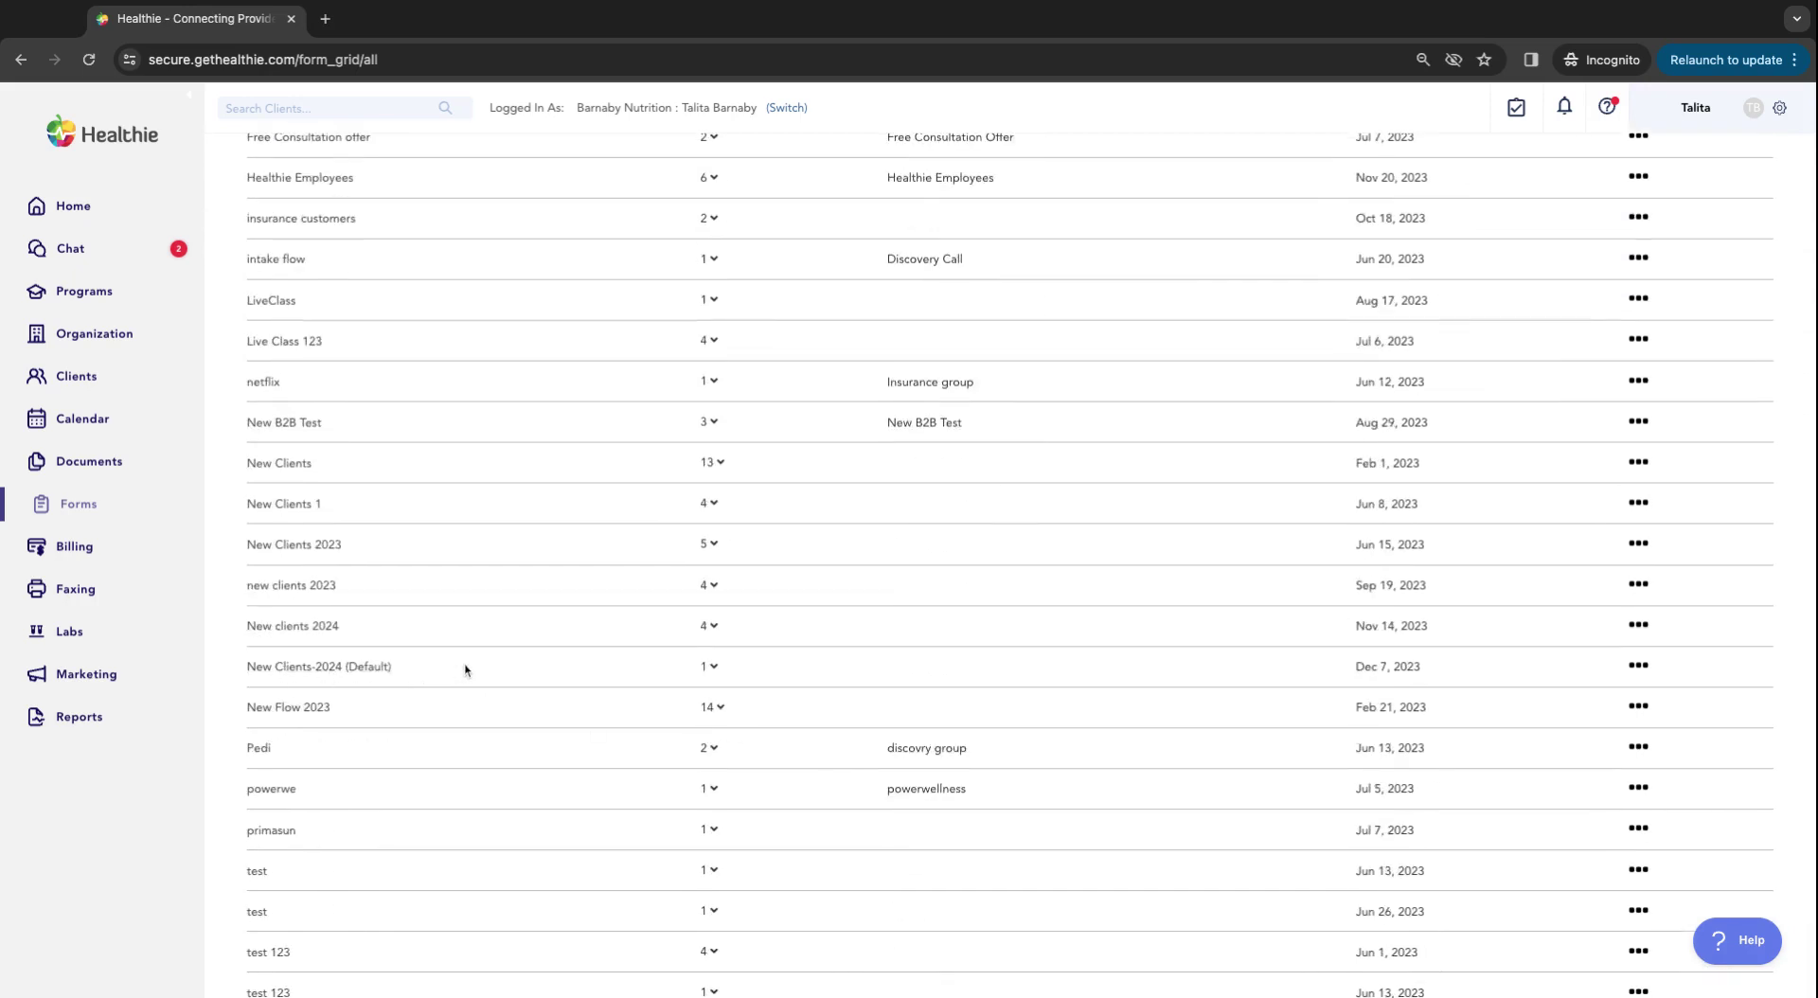
left_click(710, 667)
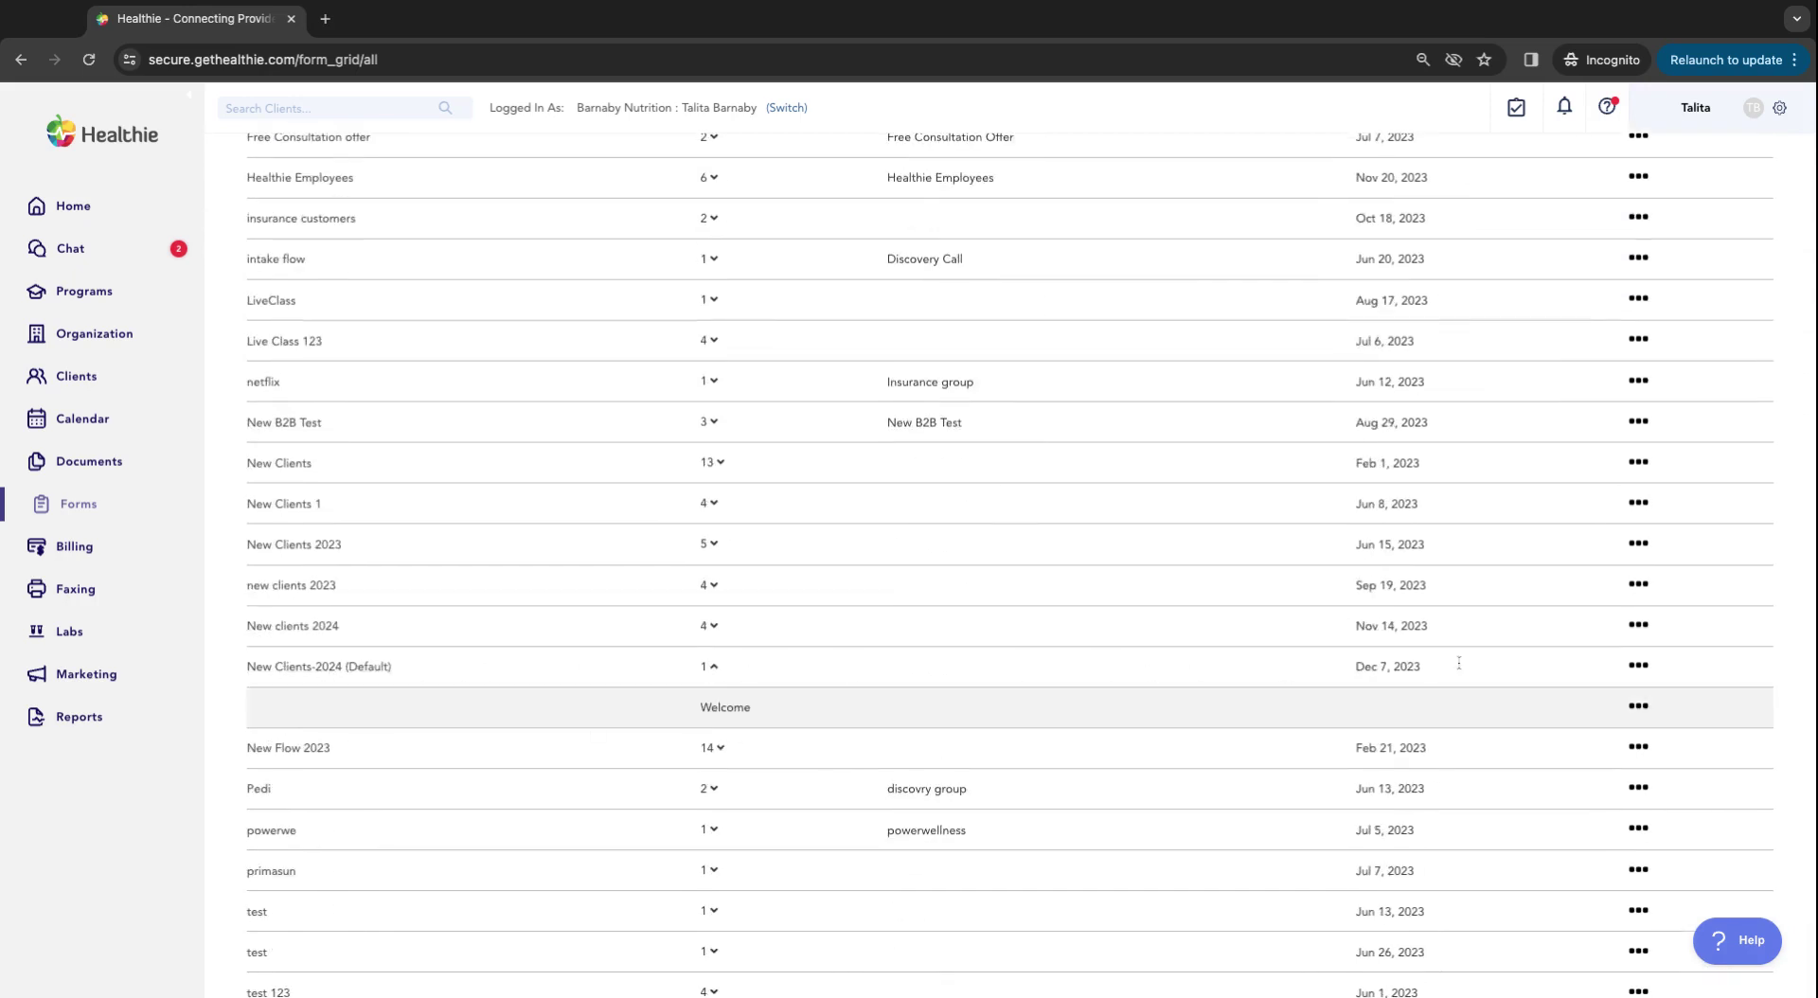
left_click(1644, 666)
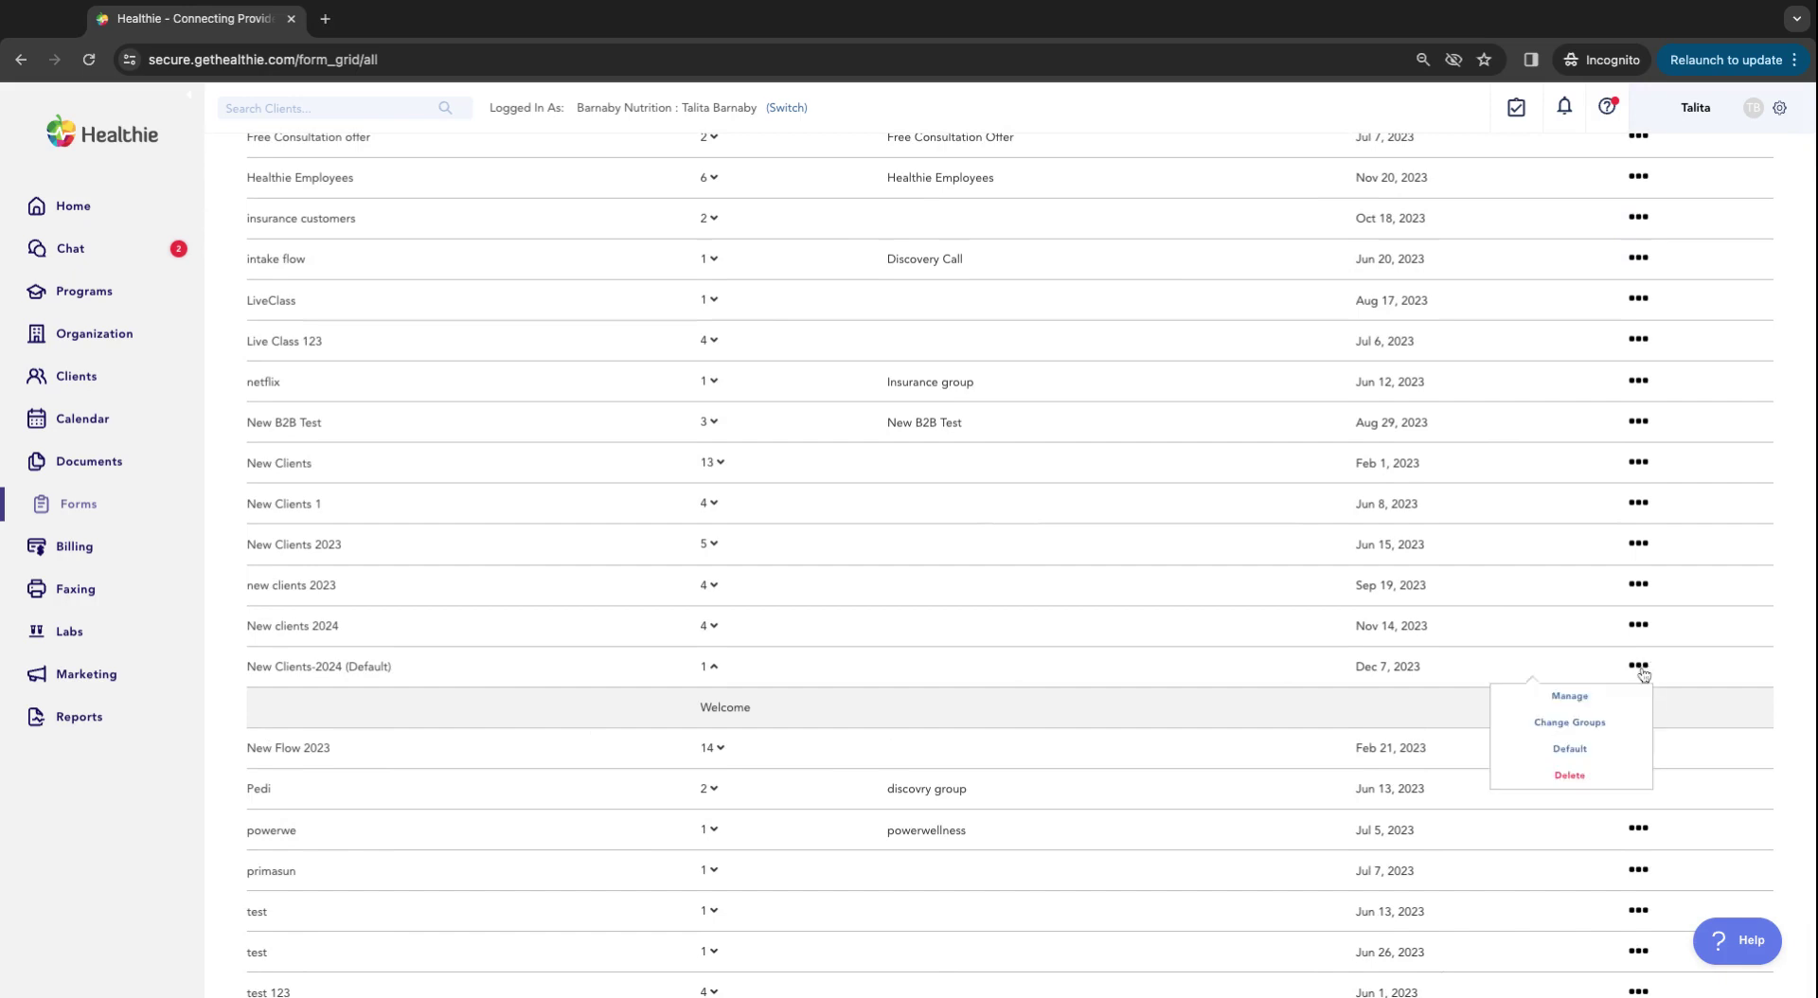
Step: Edit the New Clients-2024 Welcome message so it starts with 'Welcome!', and save it
left_click(1588, 704)
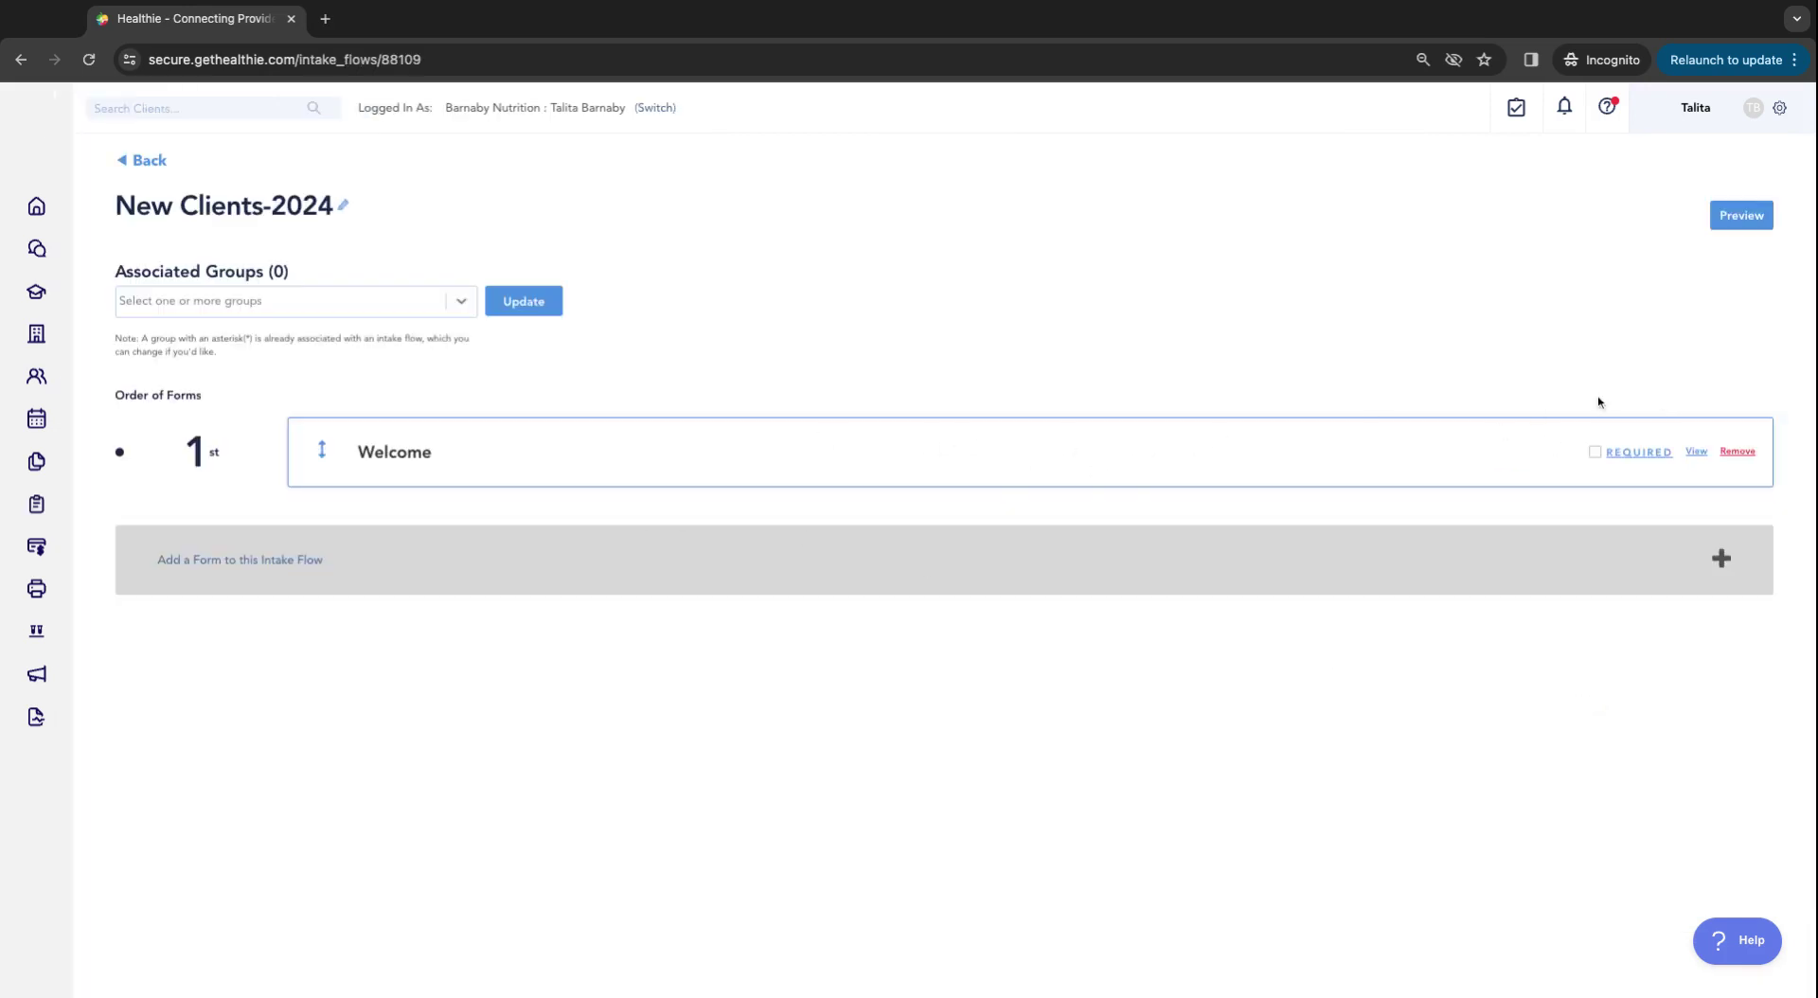
left_click(1695, 453)
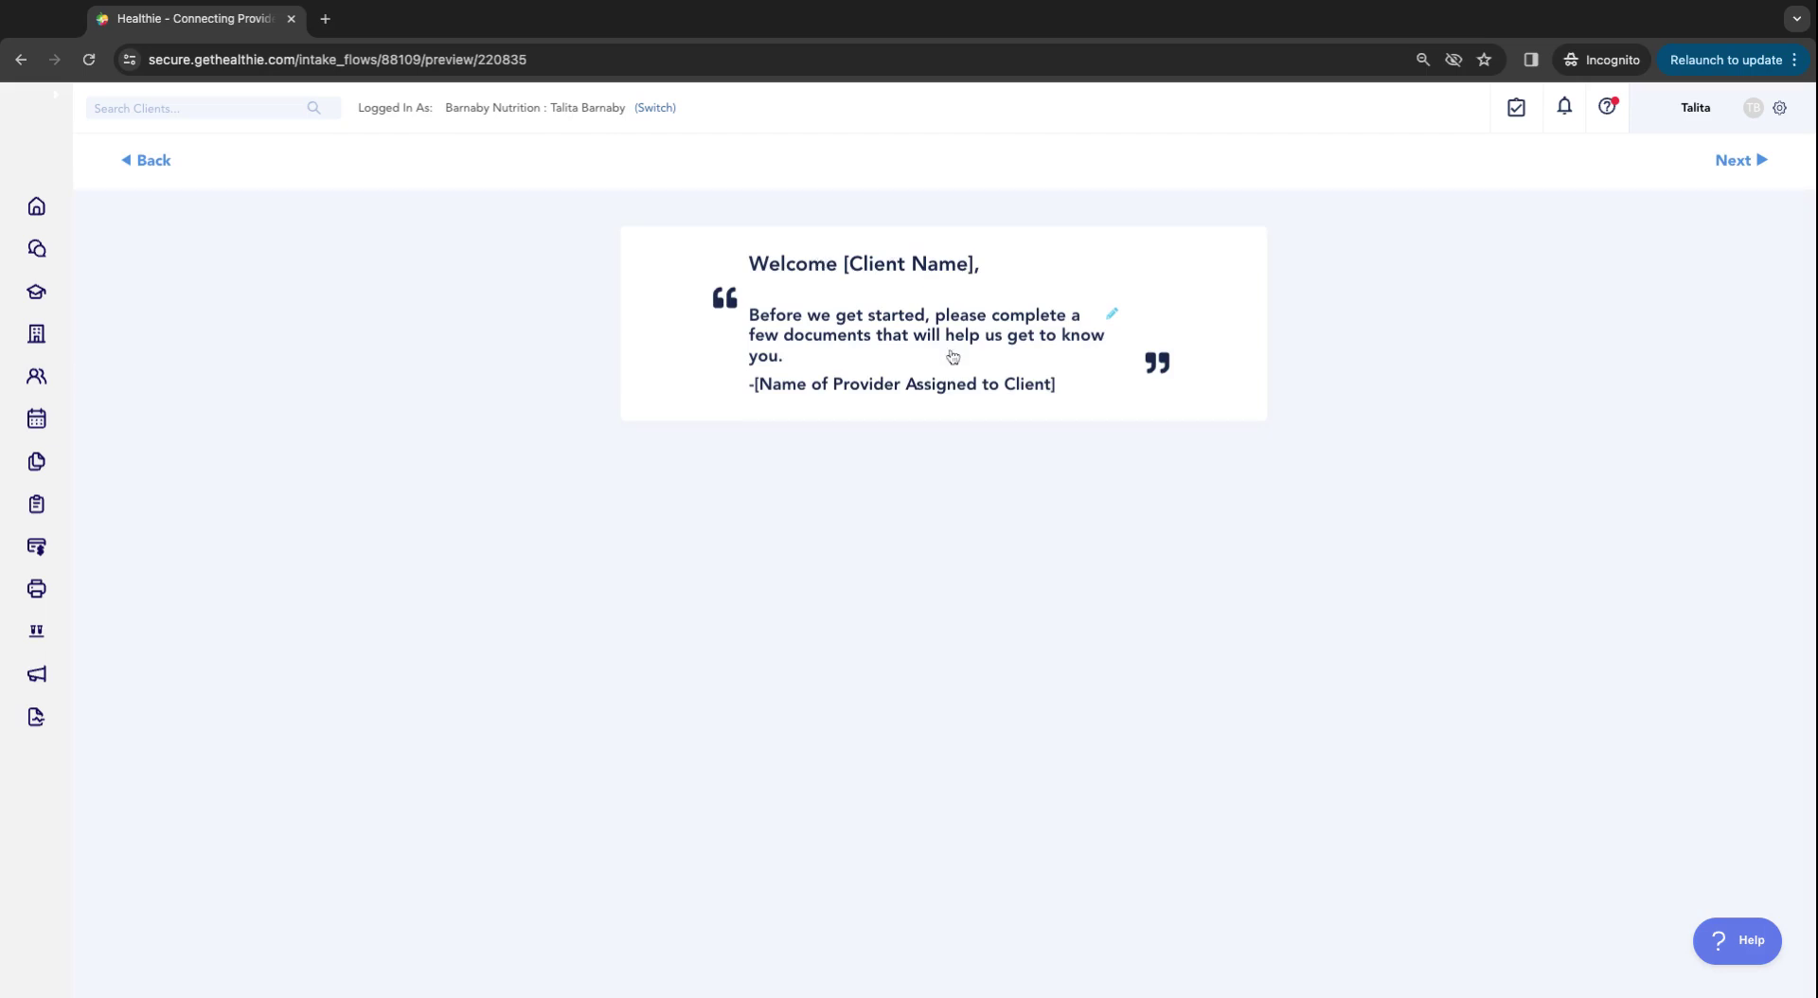
left_click(1112, 314)
left_click(938, 468)
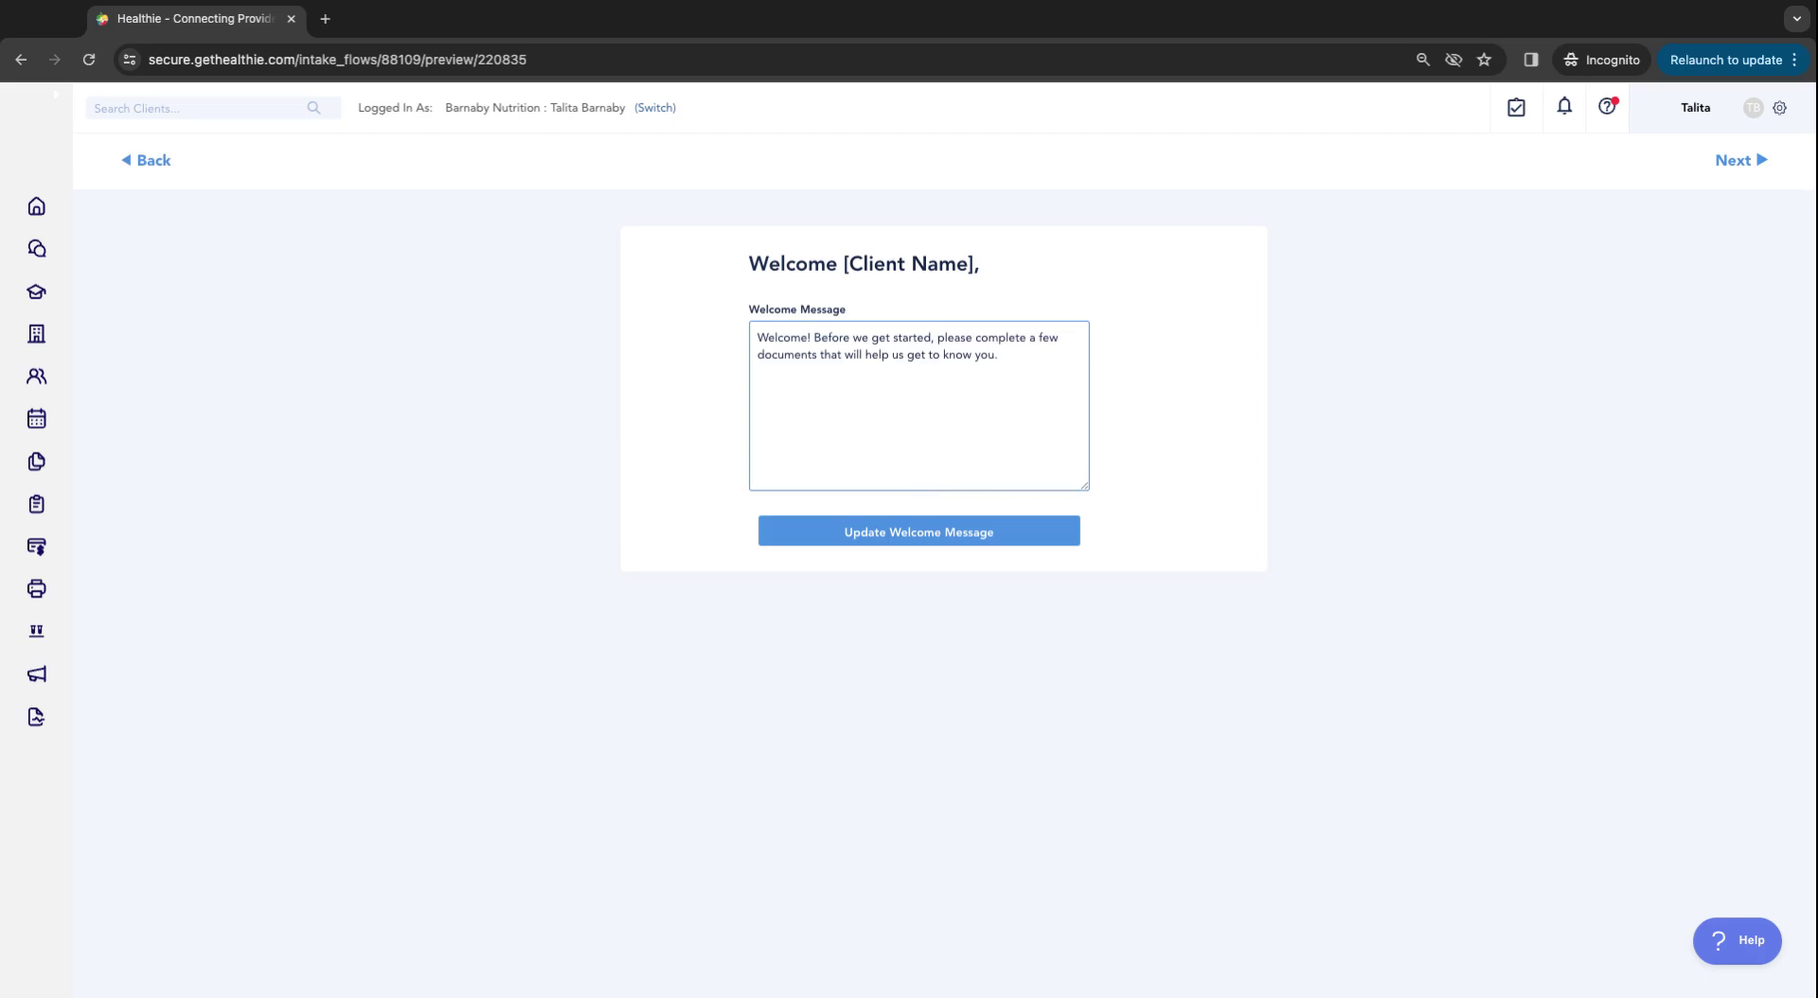
left_click(961, 525)
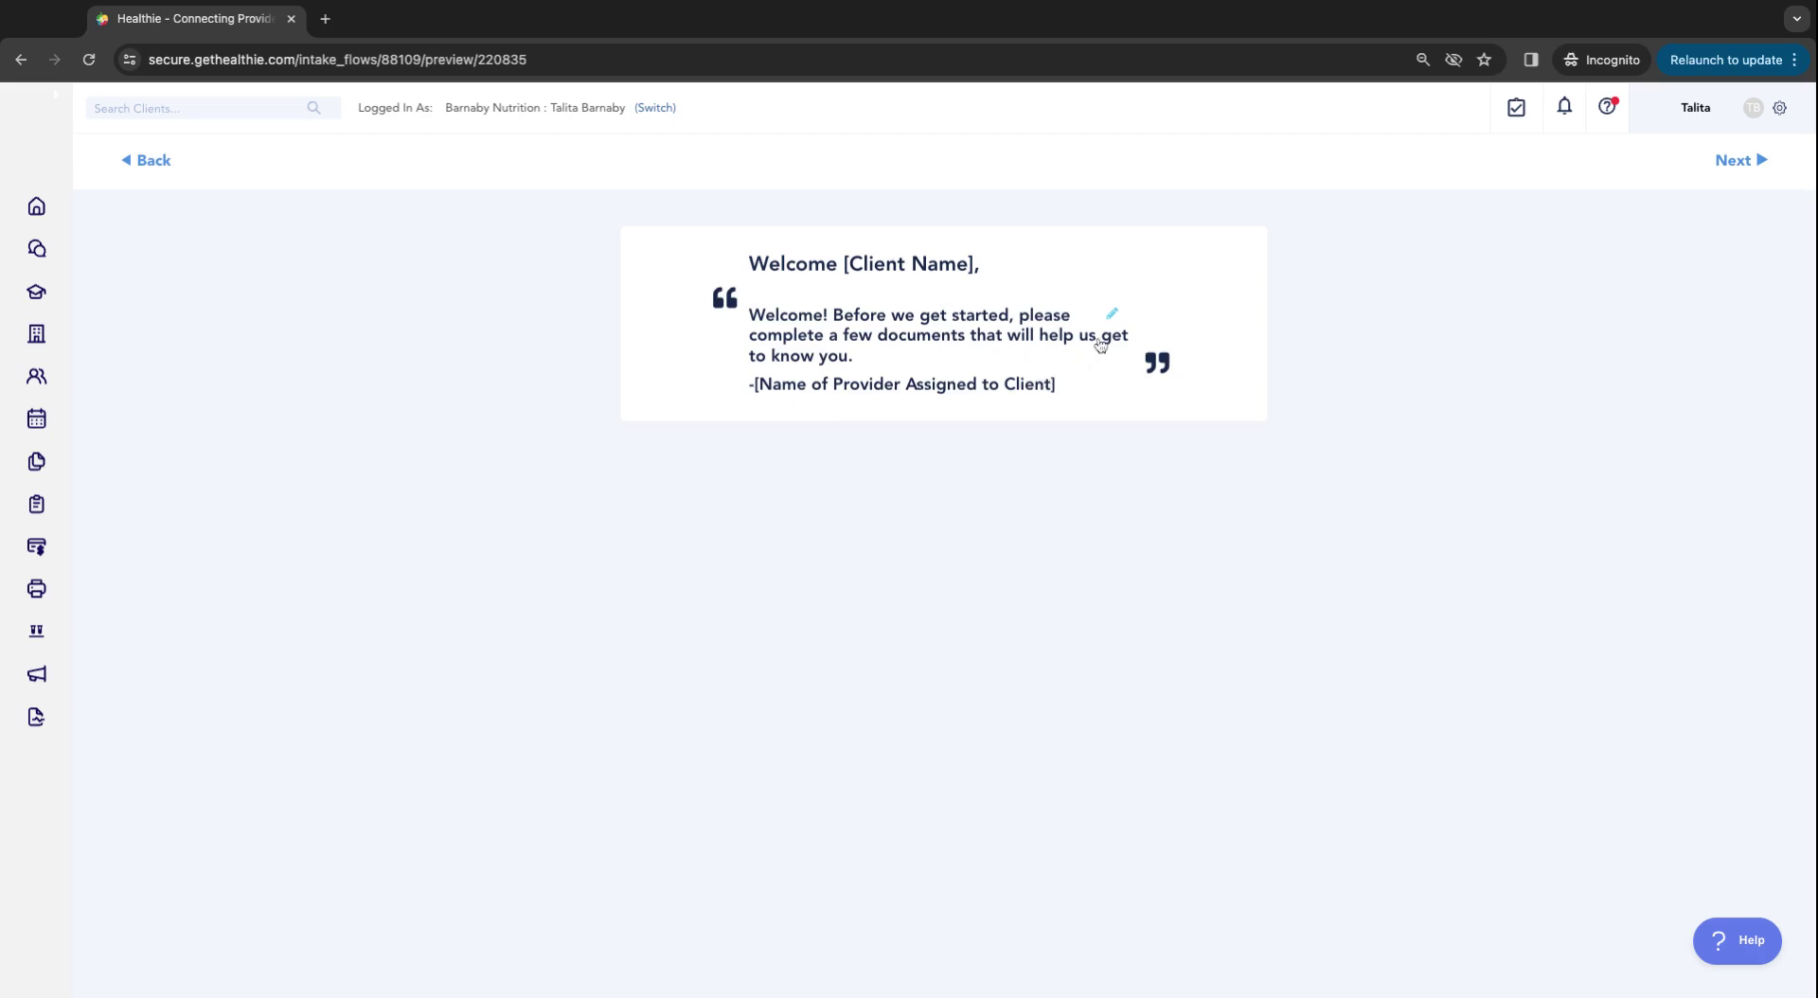
Step: Add the existing Billing Info form to the New Clients-2024 flow as its second form
left_click(1750, 160)
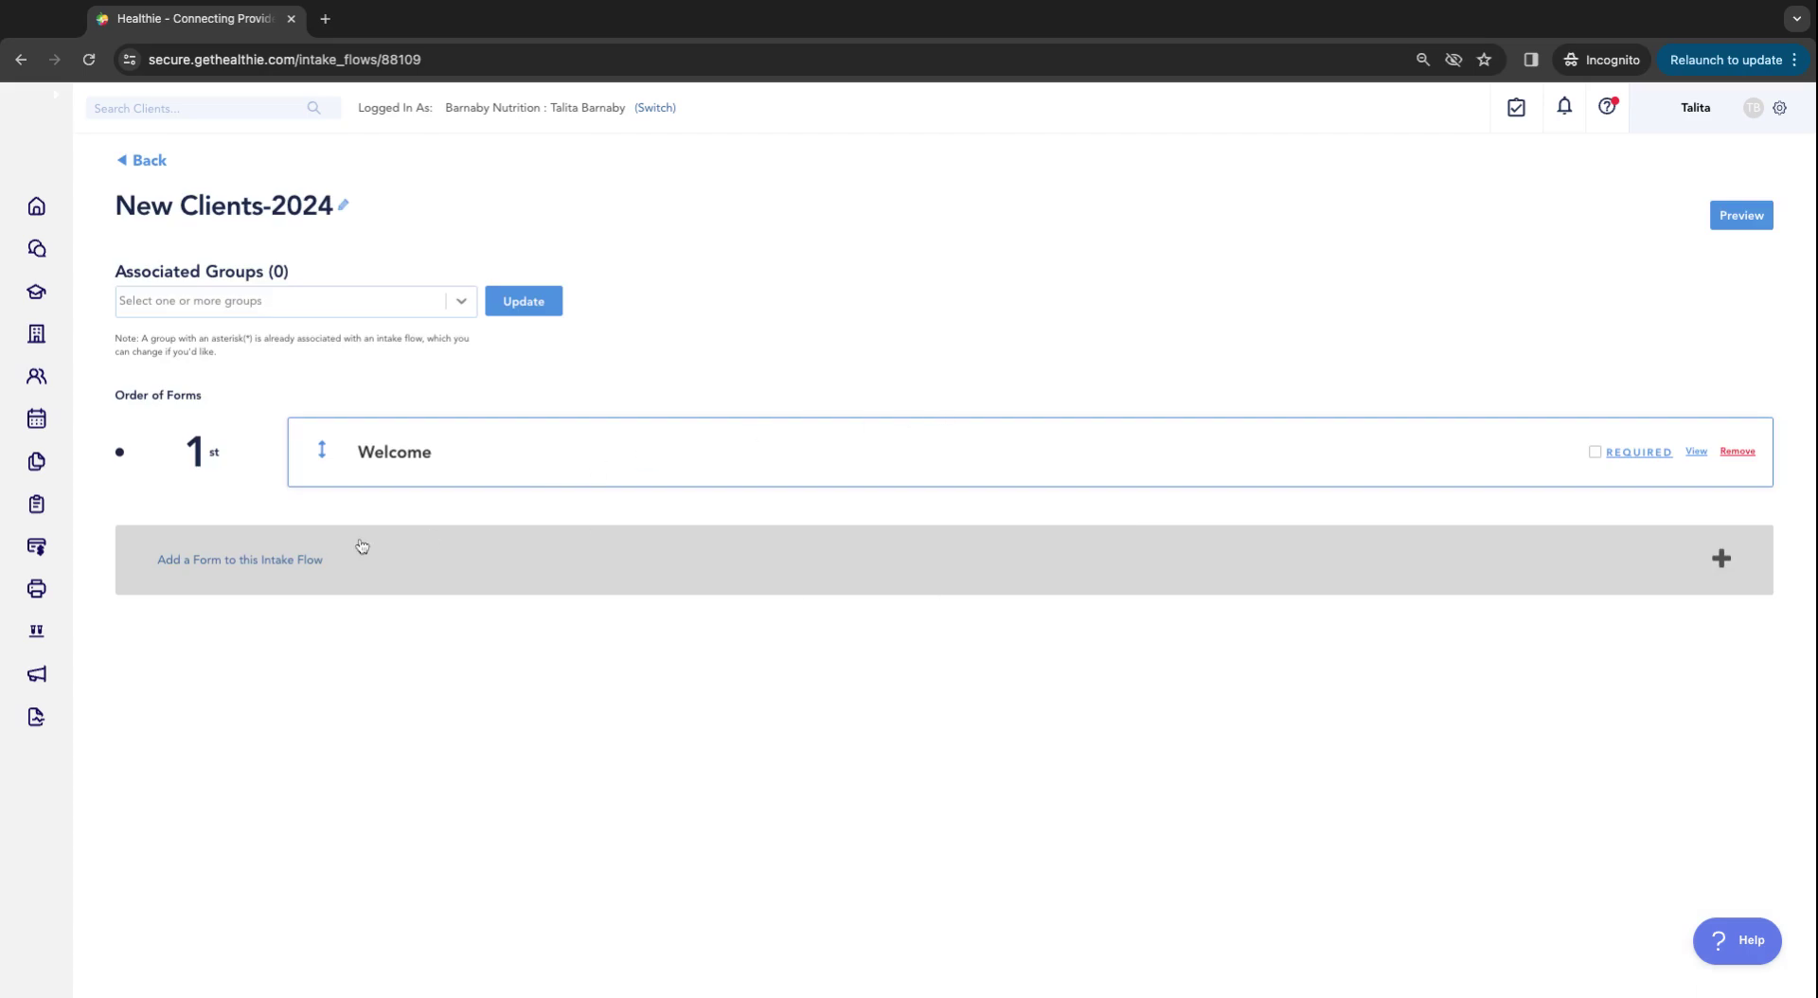
left_click(303, 564)
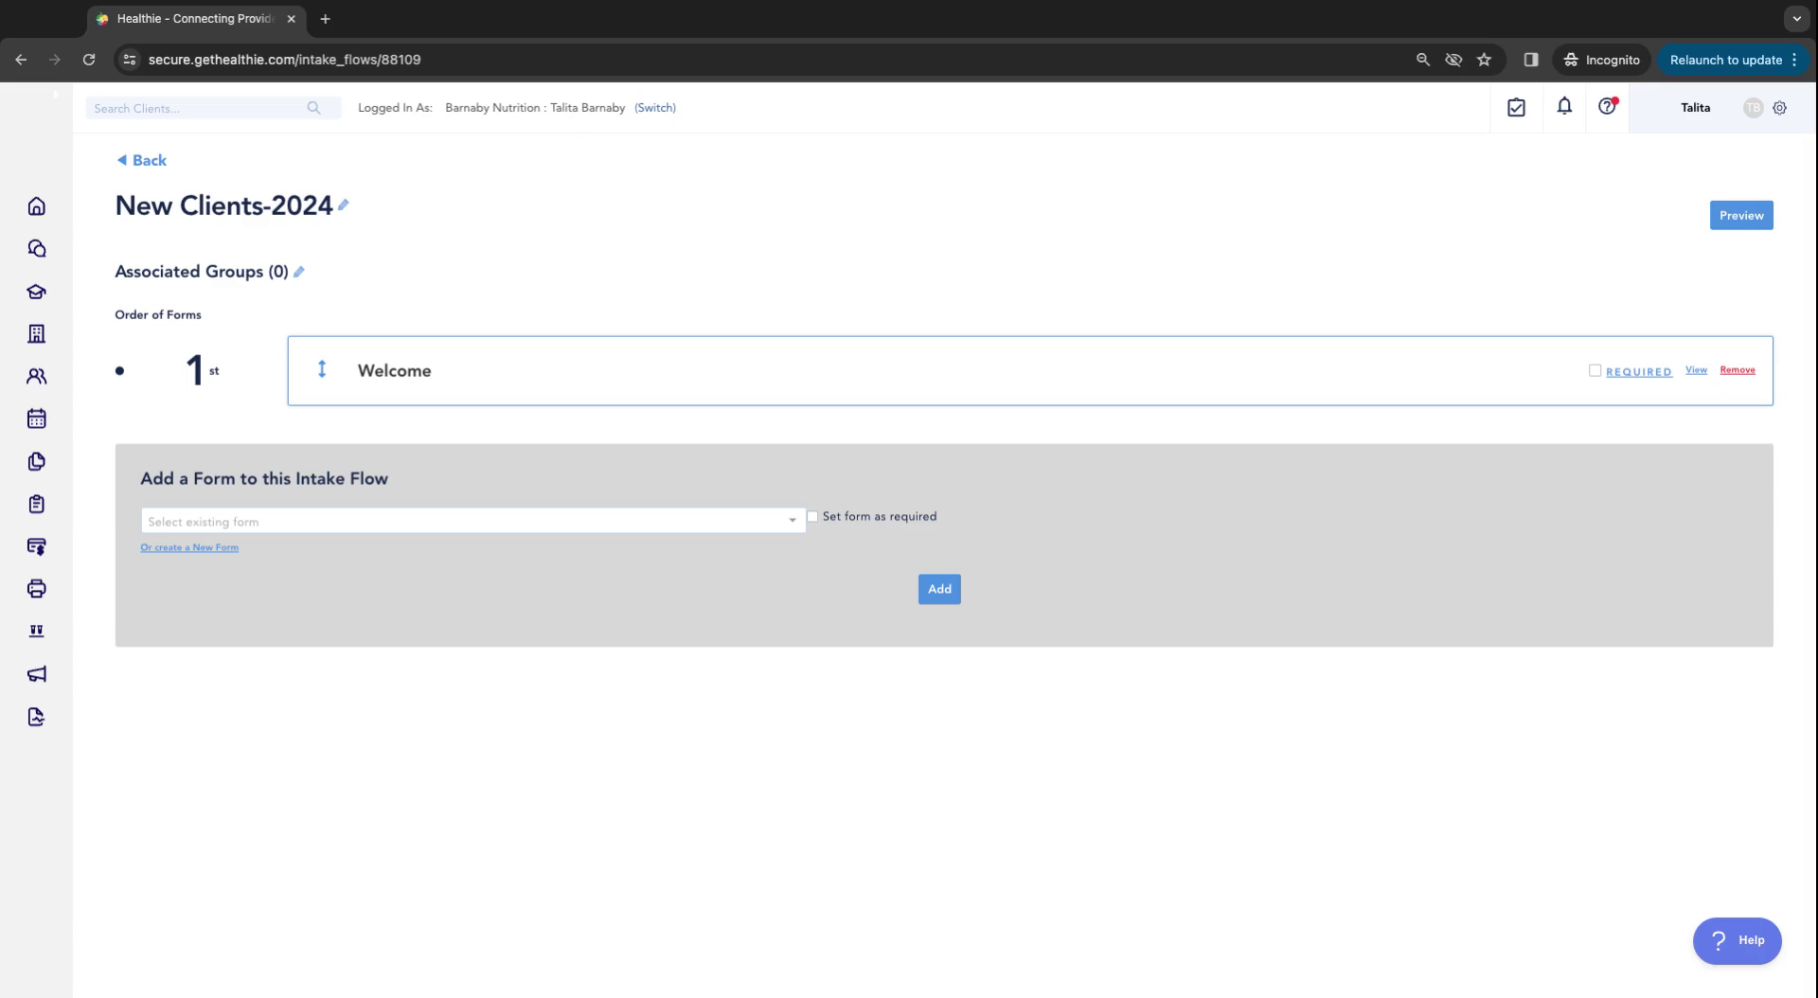
left_click(702, 521)
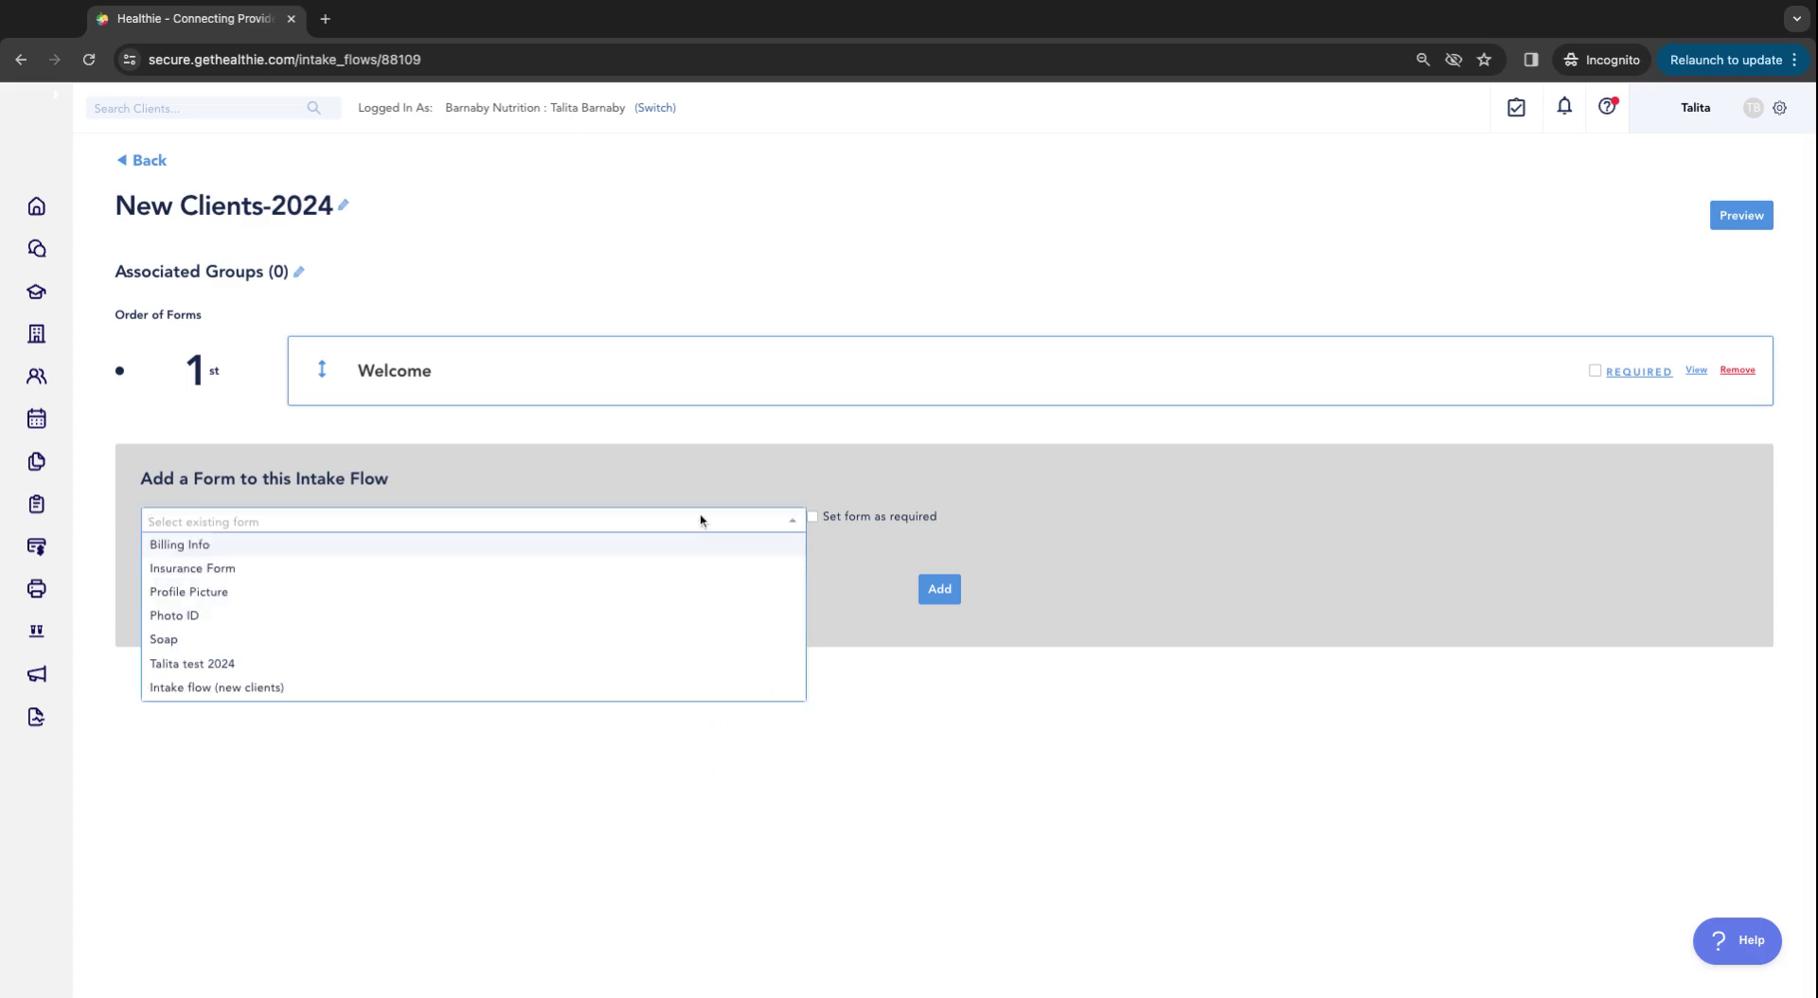
left_click(641, 543)
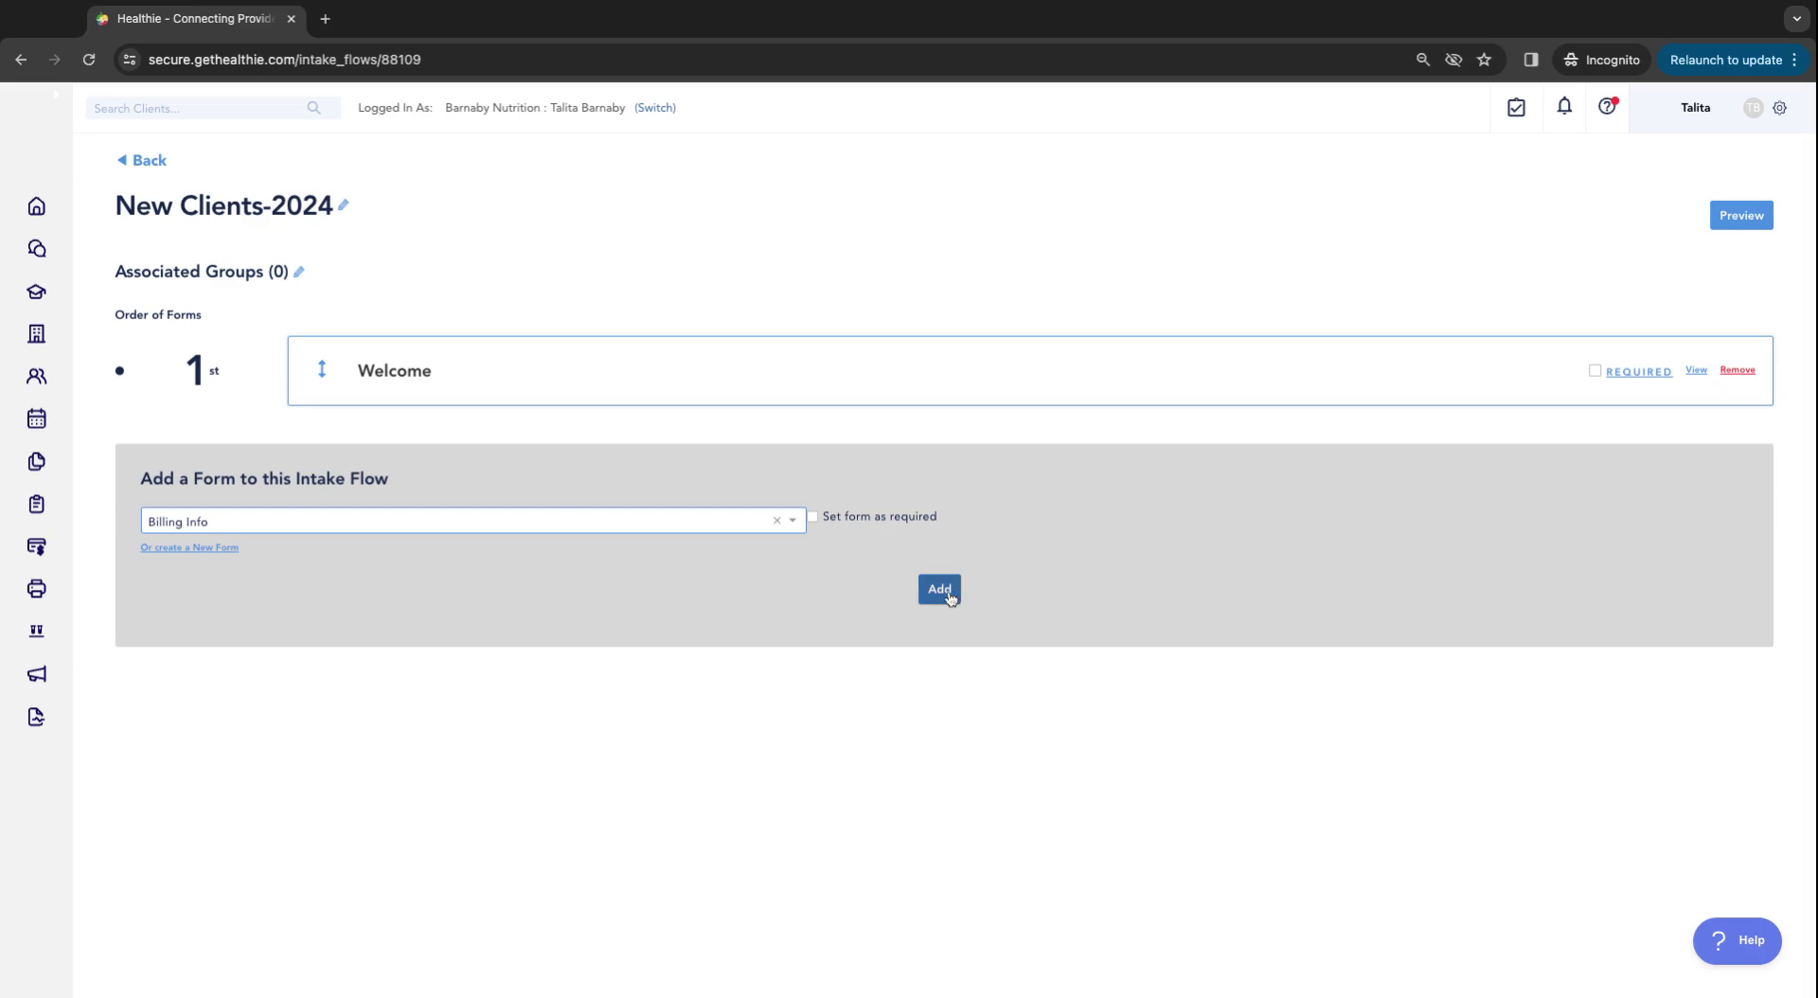
left_click(534, 521)
left_click(937, 587)
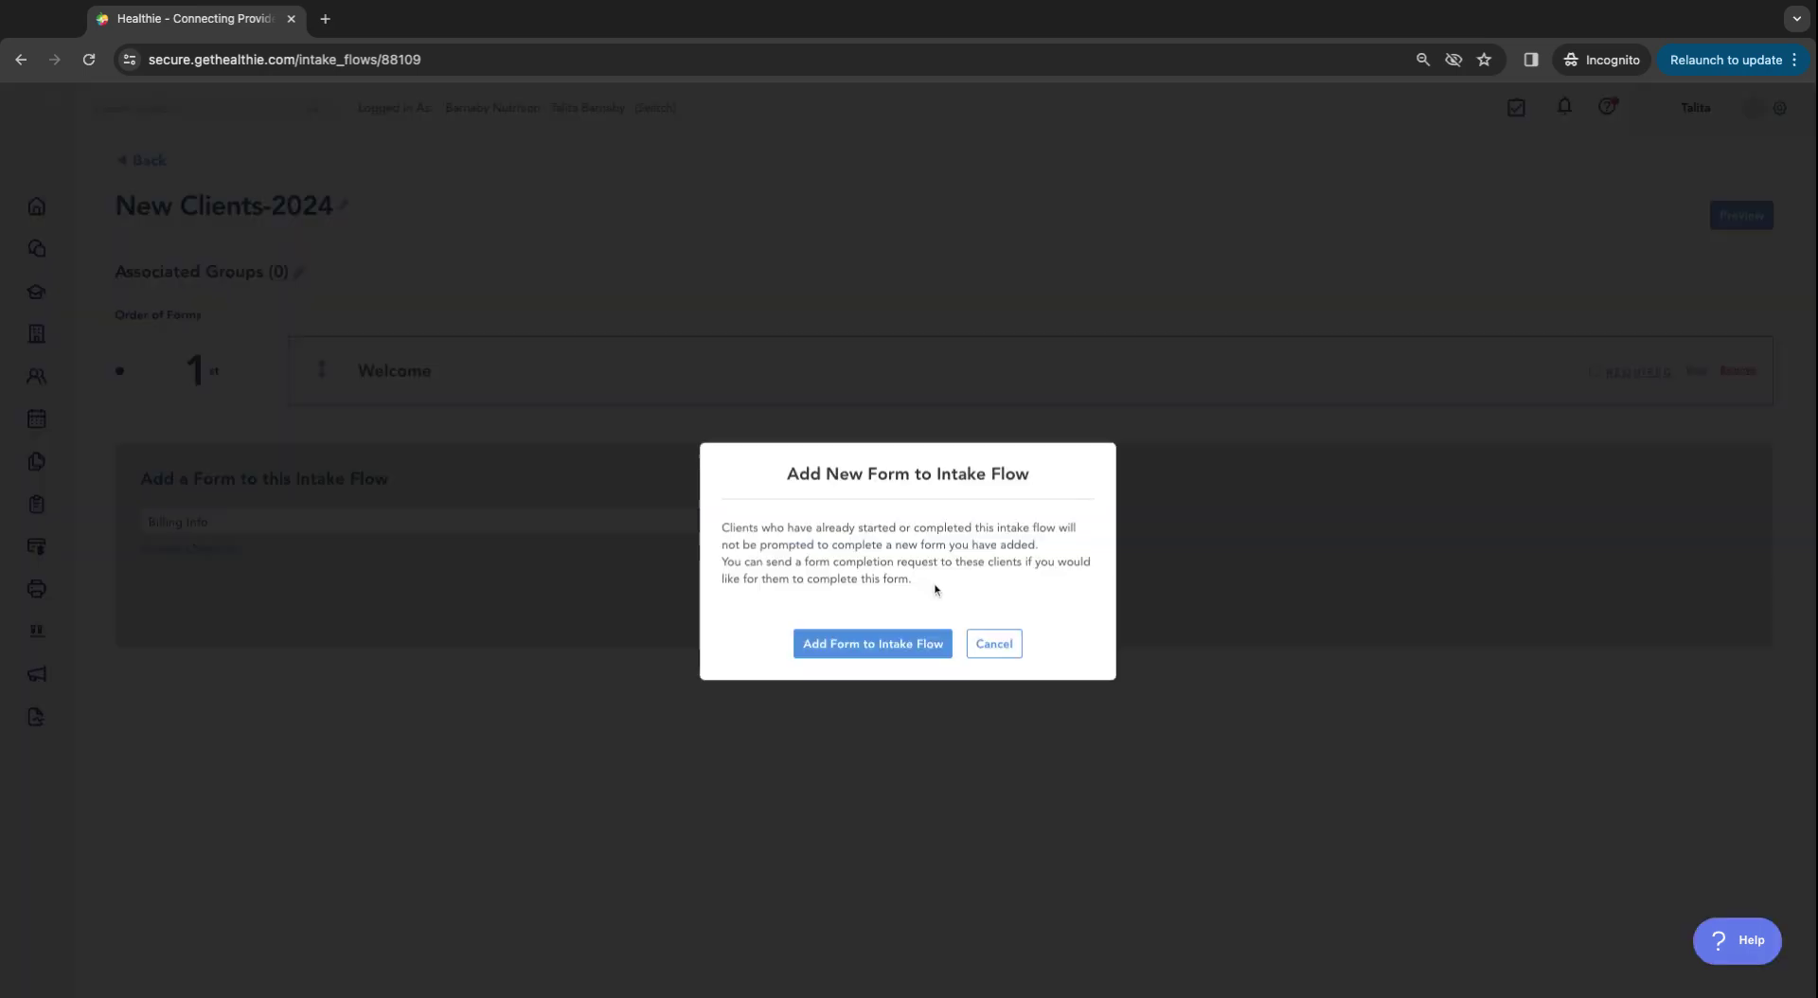
left_click(909, 640)
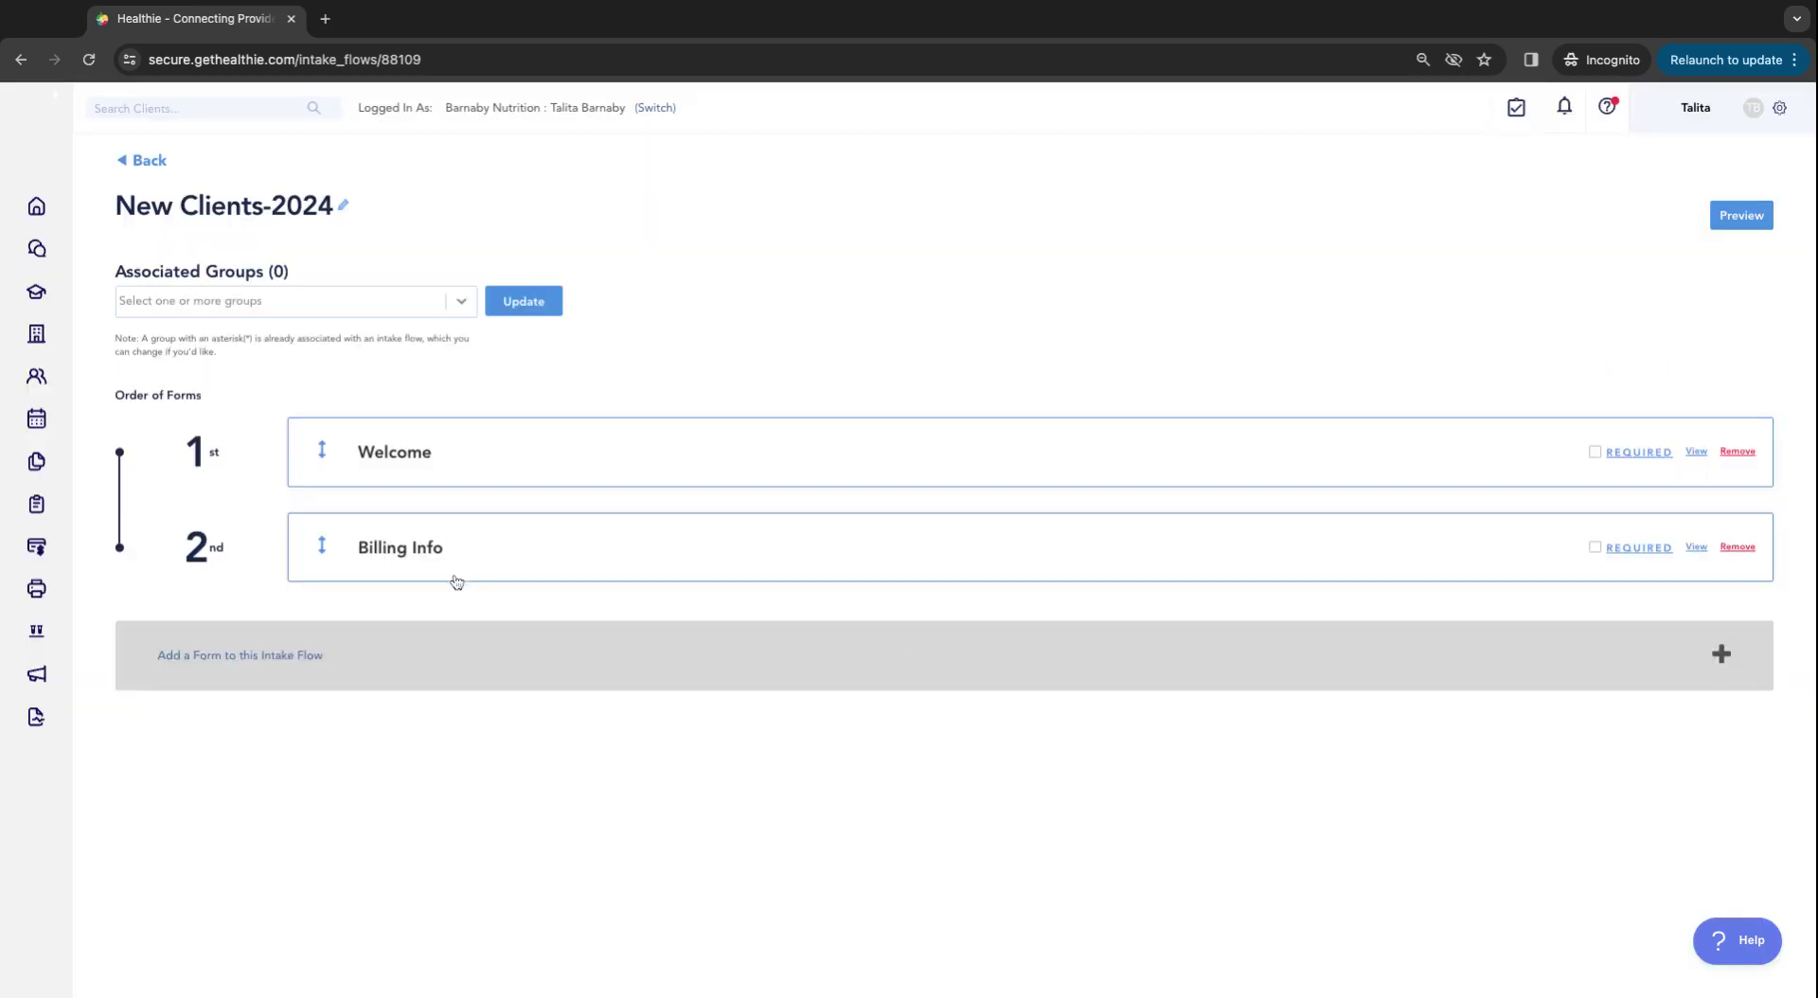
Step: Add Updated Healthie Smart Form to the flow as its third form
left_click(298, 663)
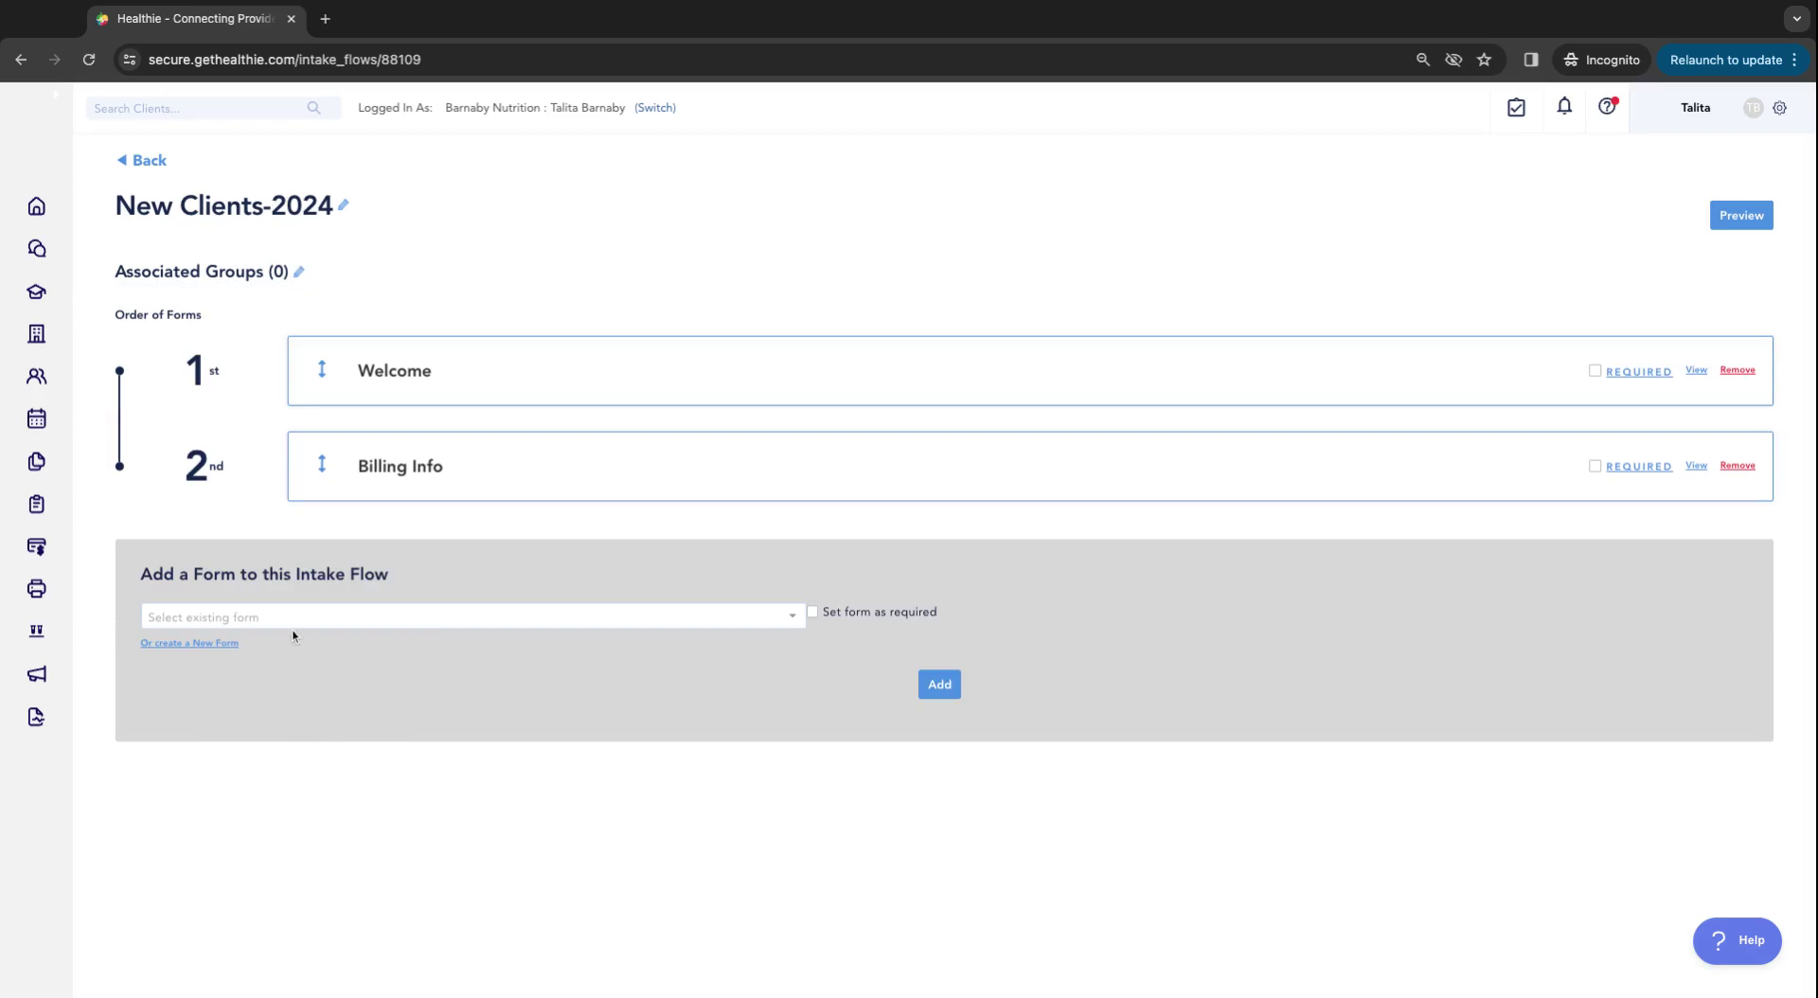
left_click(297, 624)
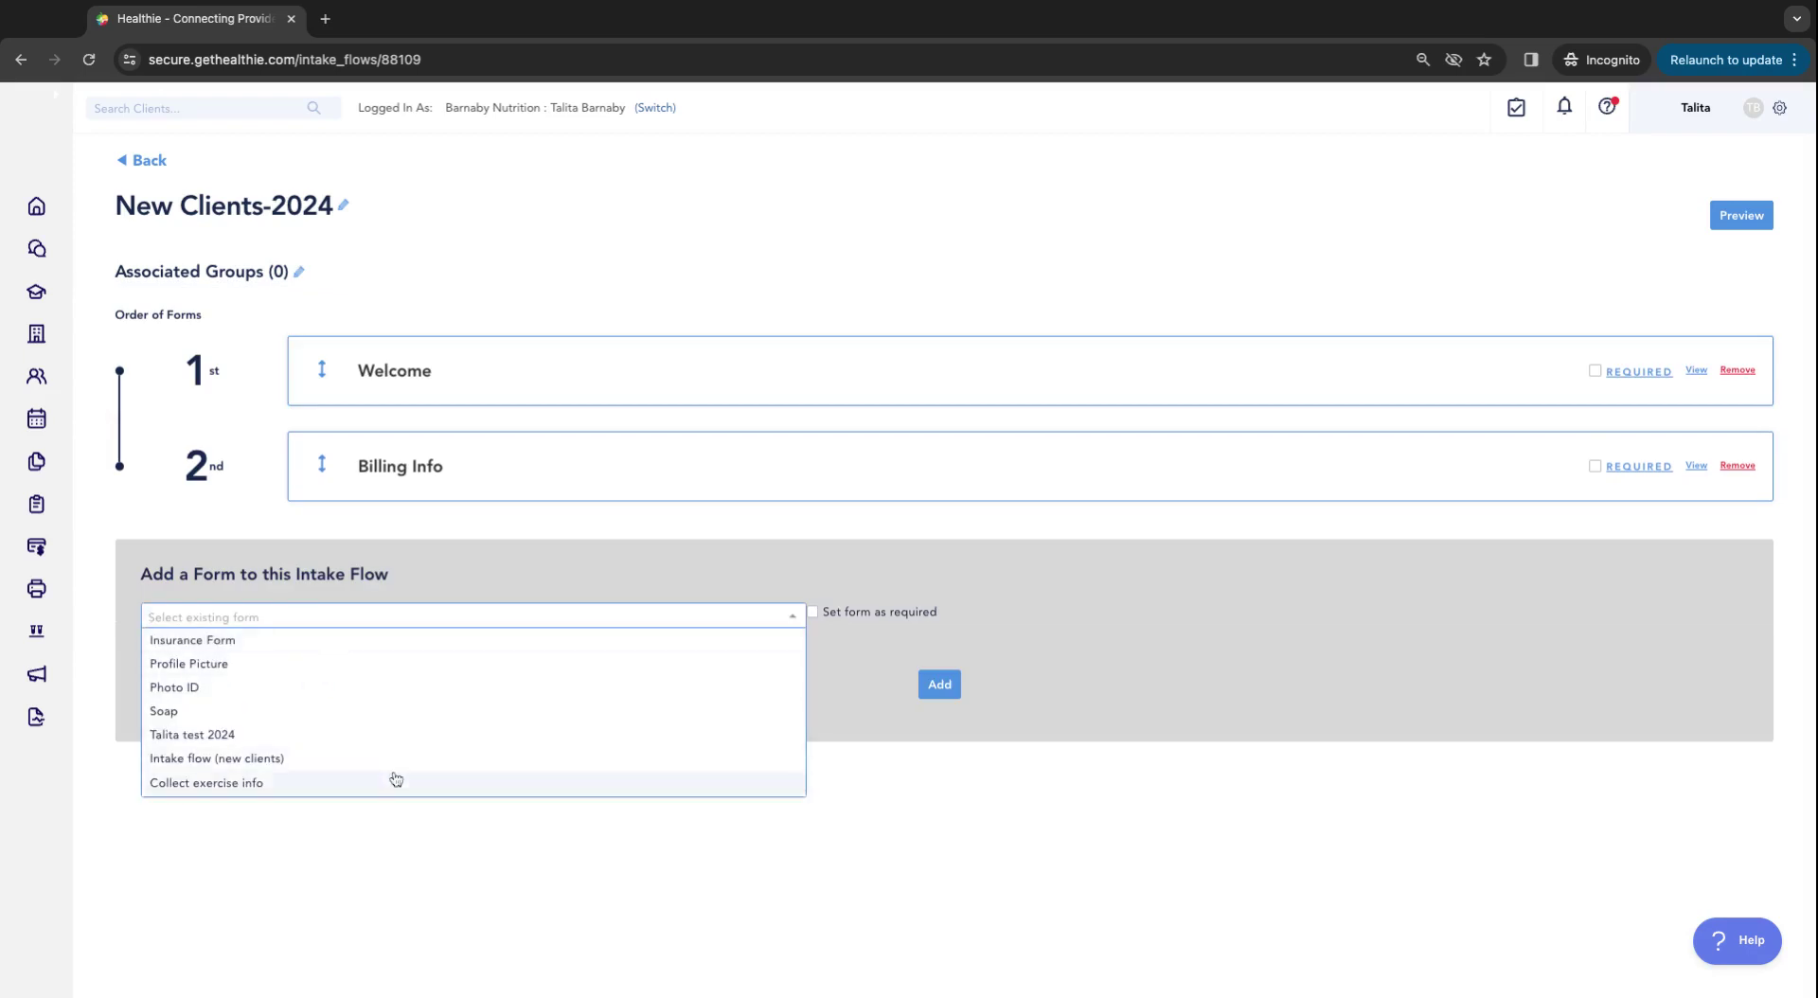
scroll(369, 715, "down", 5)
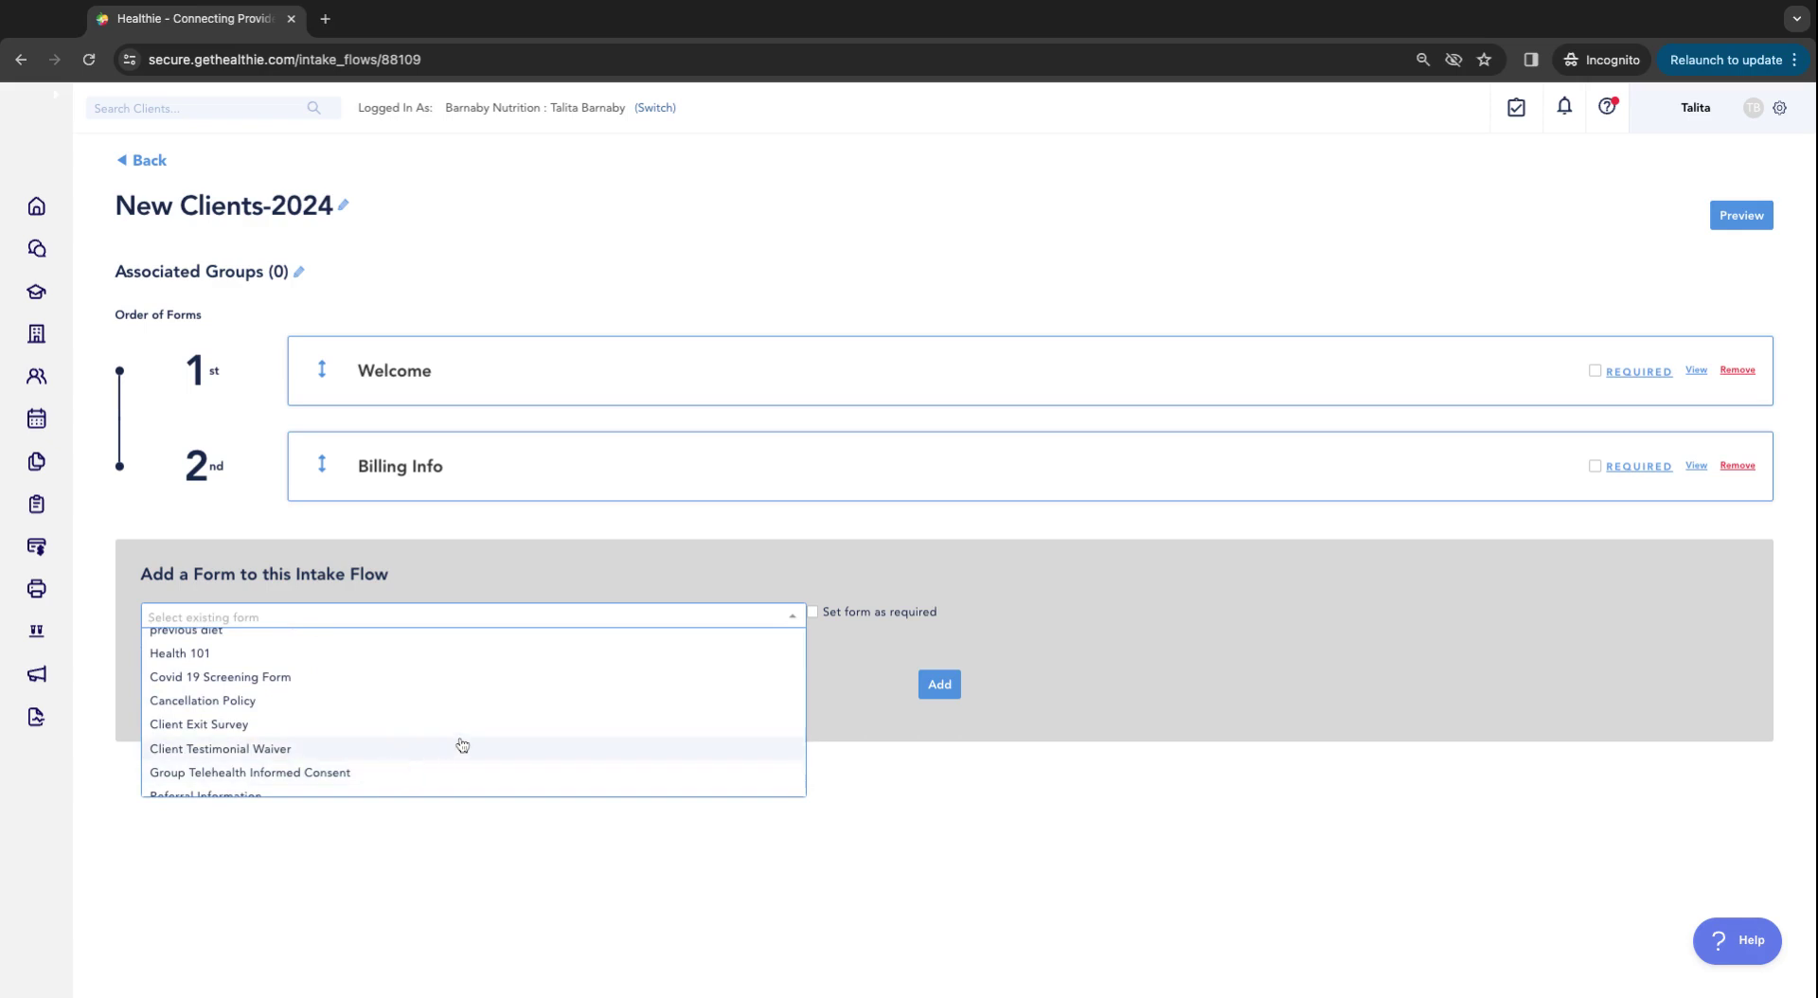
scroll(462, 745, "down", 5)
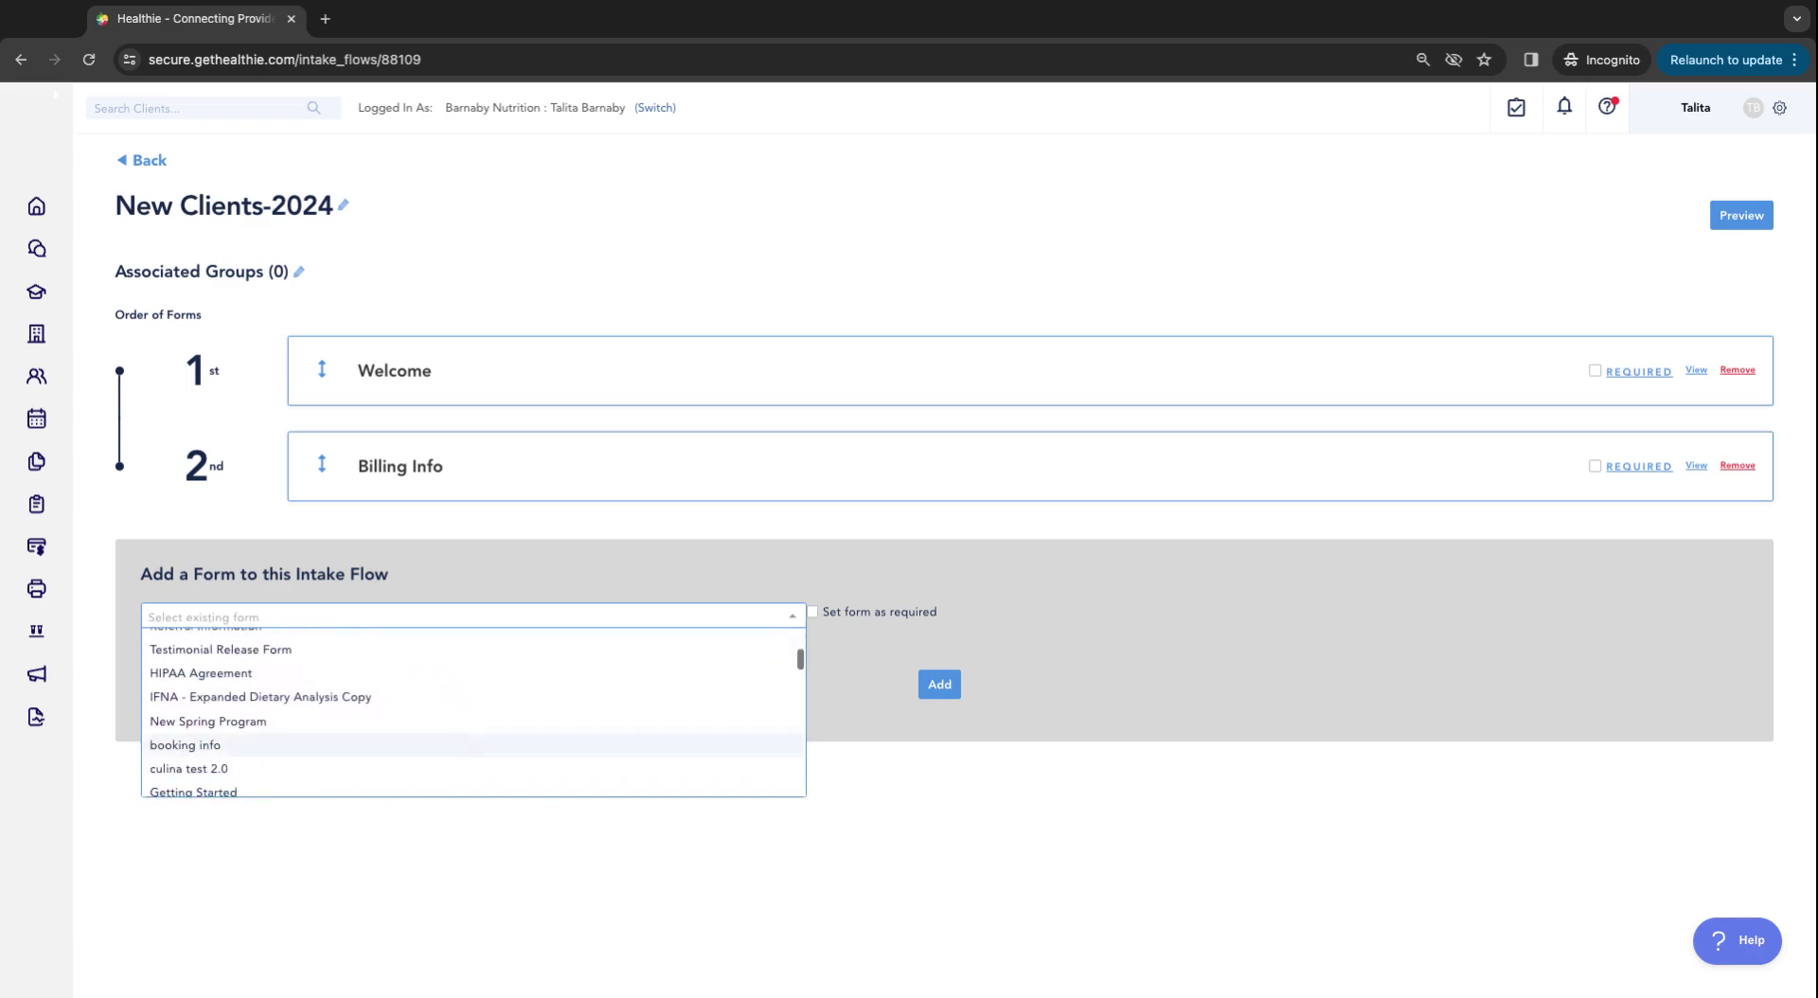
scroll(462, 746, "down", 10)
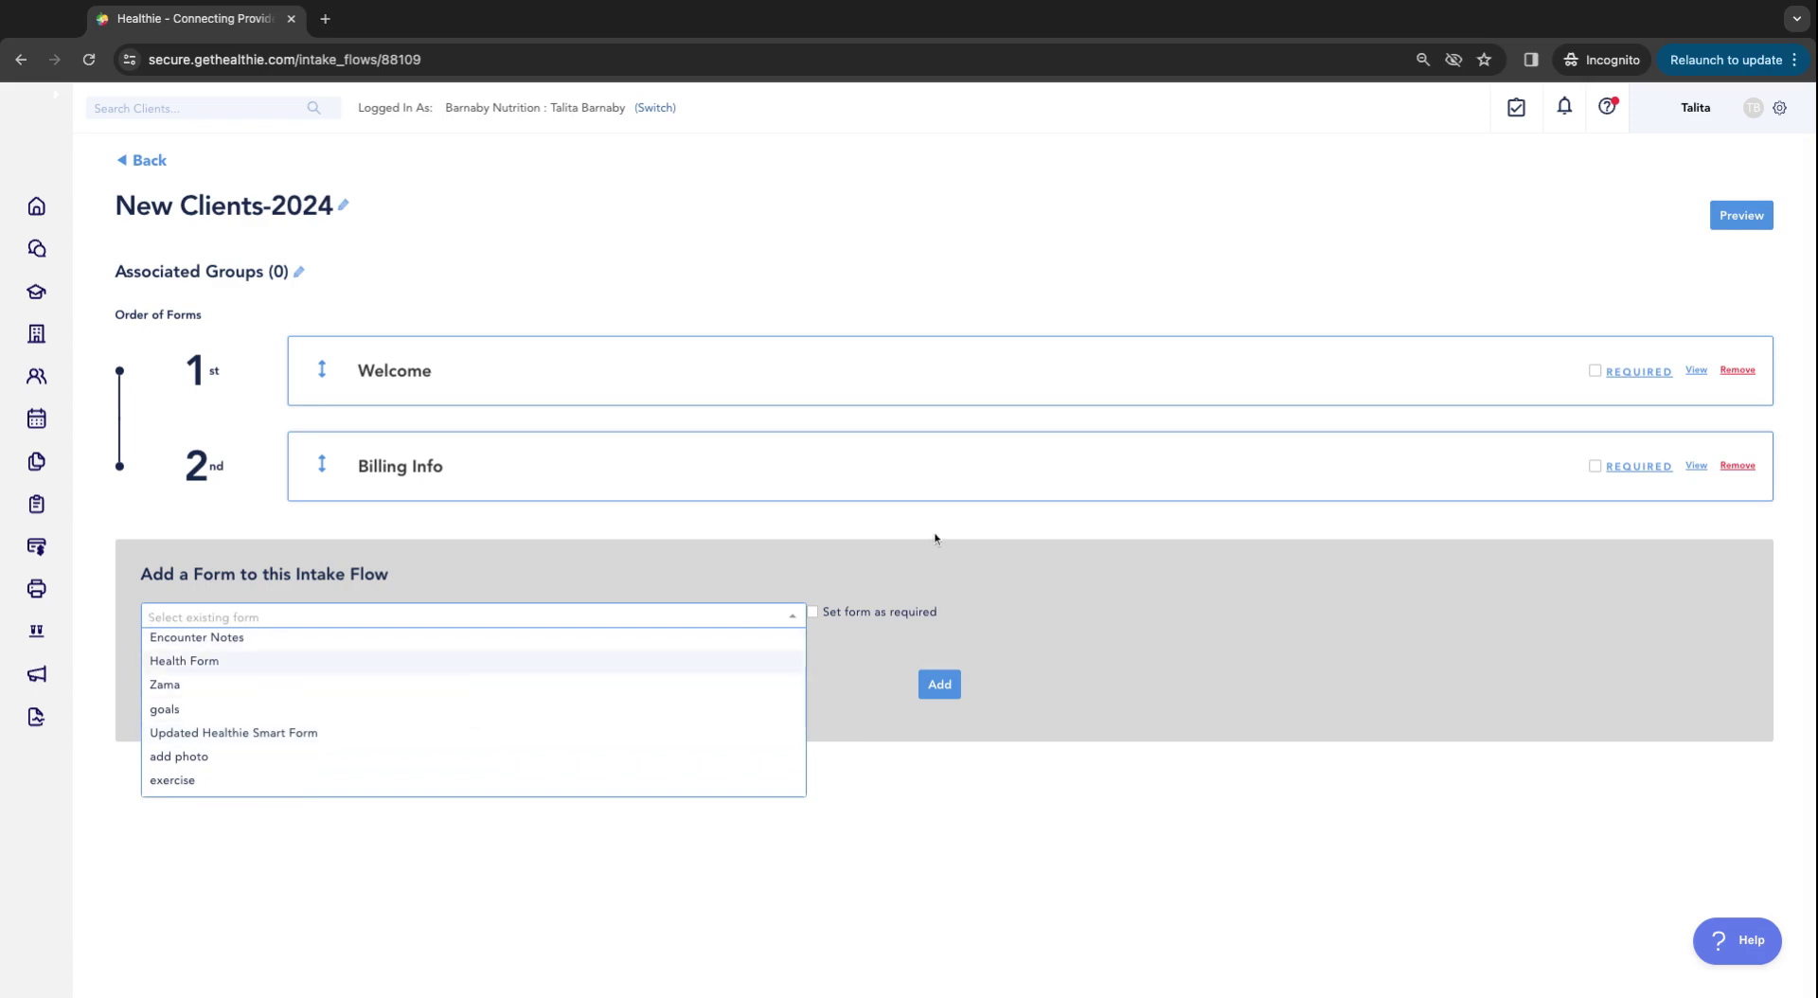
left_click(492, 731)
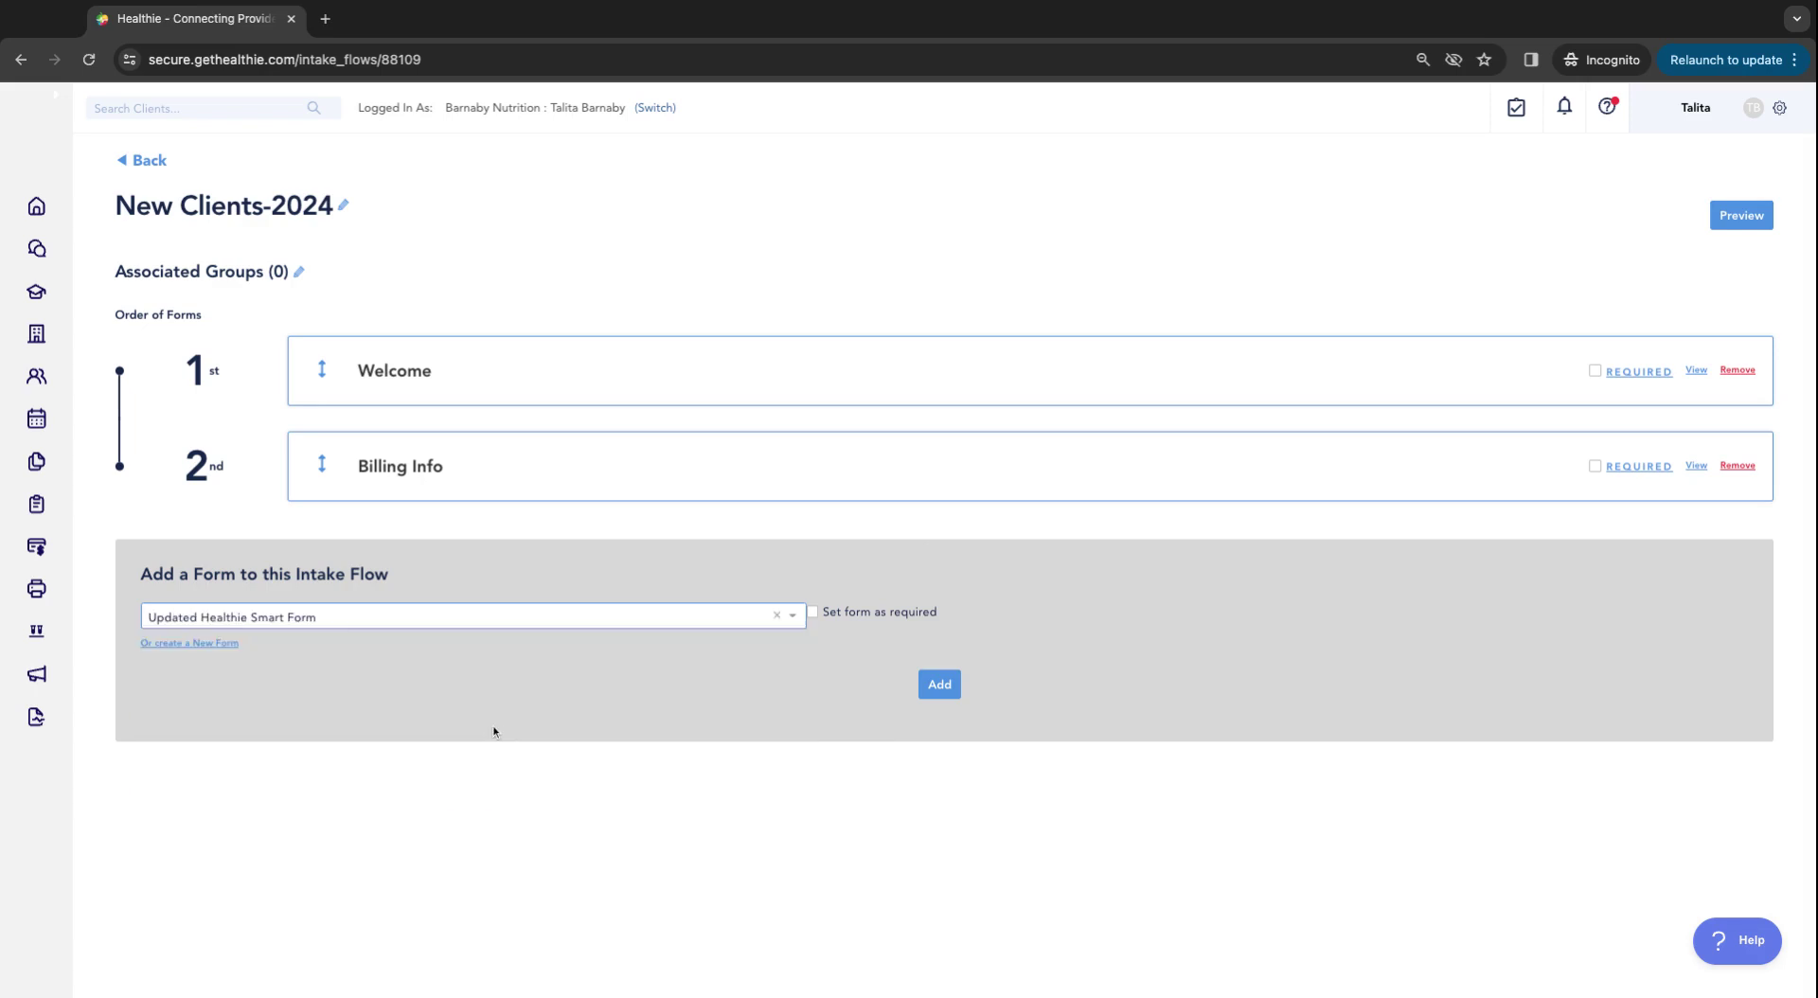
left_click(941, 692)
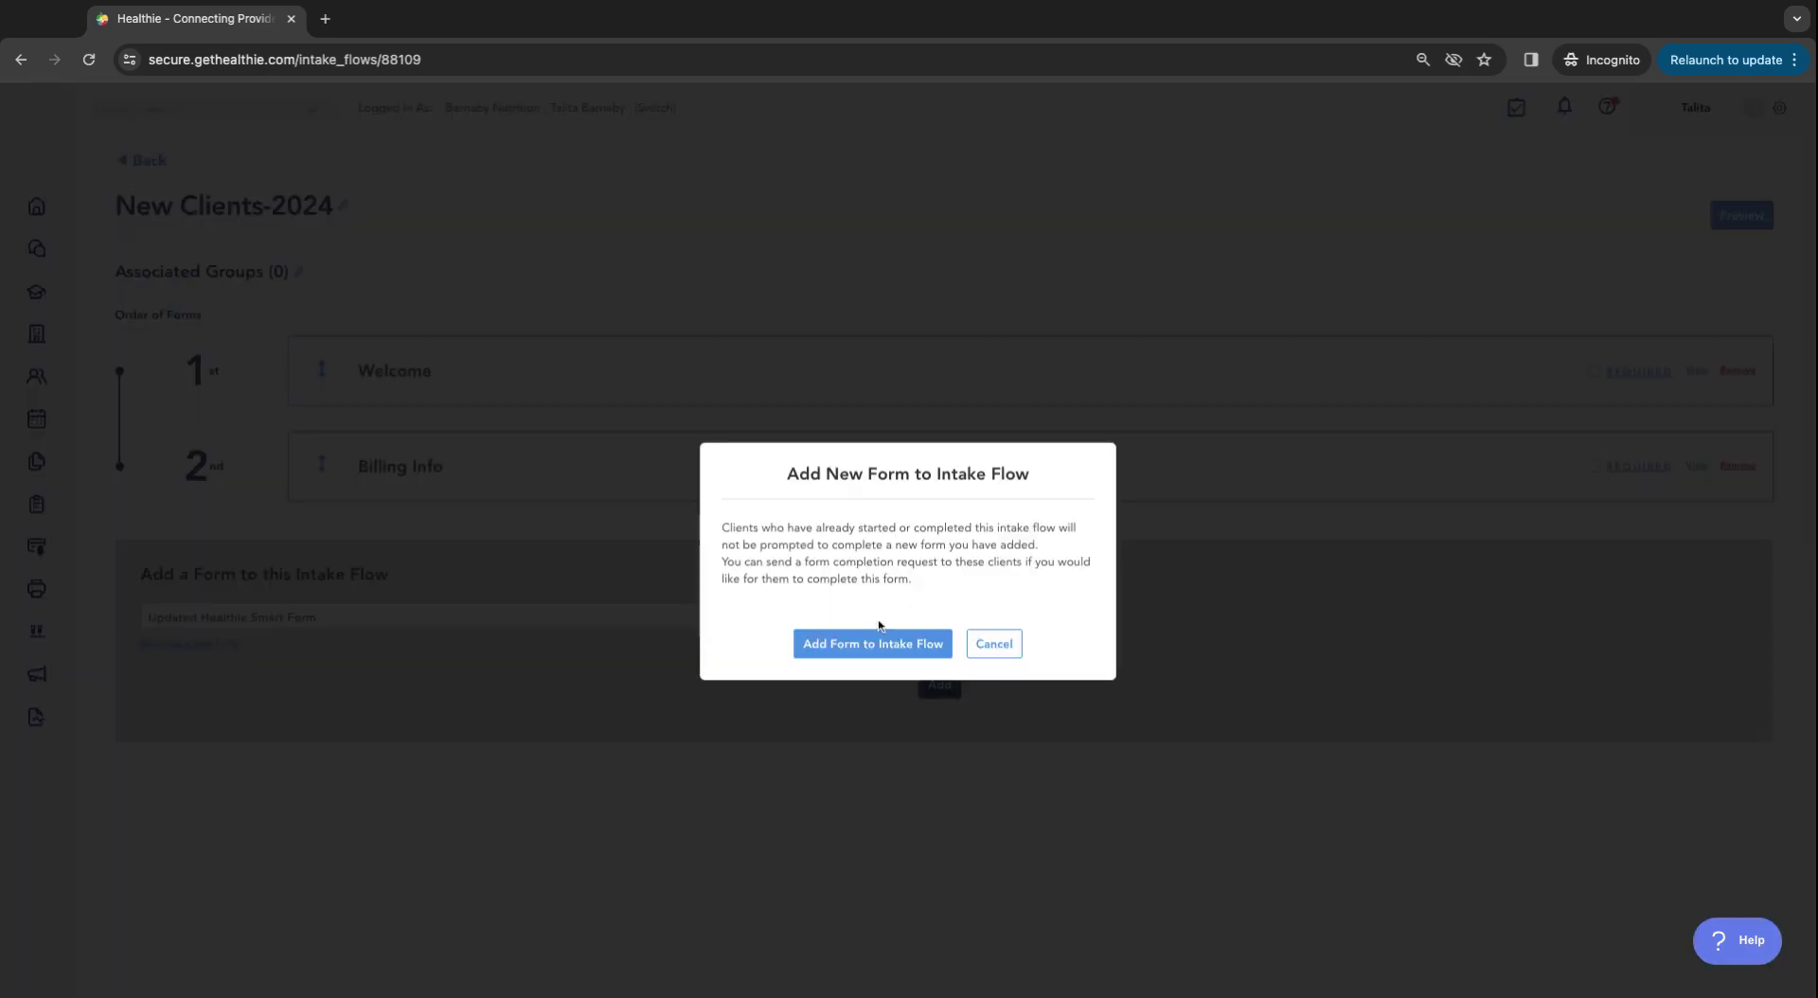
left_click(863, 644)
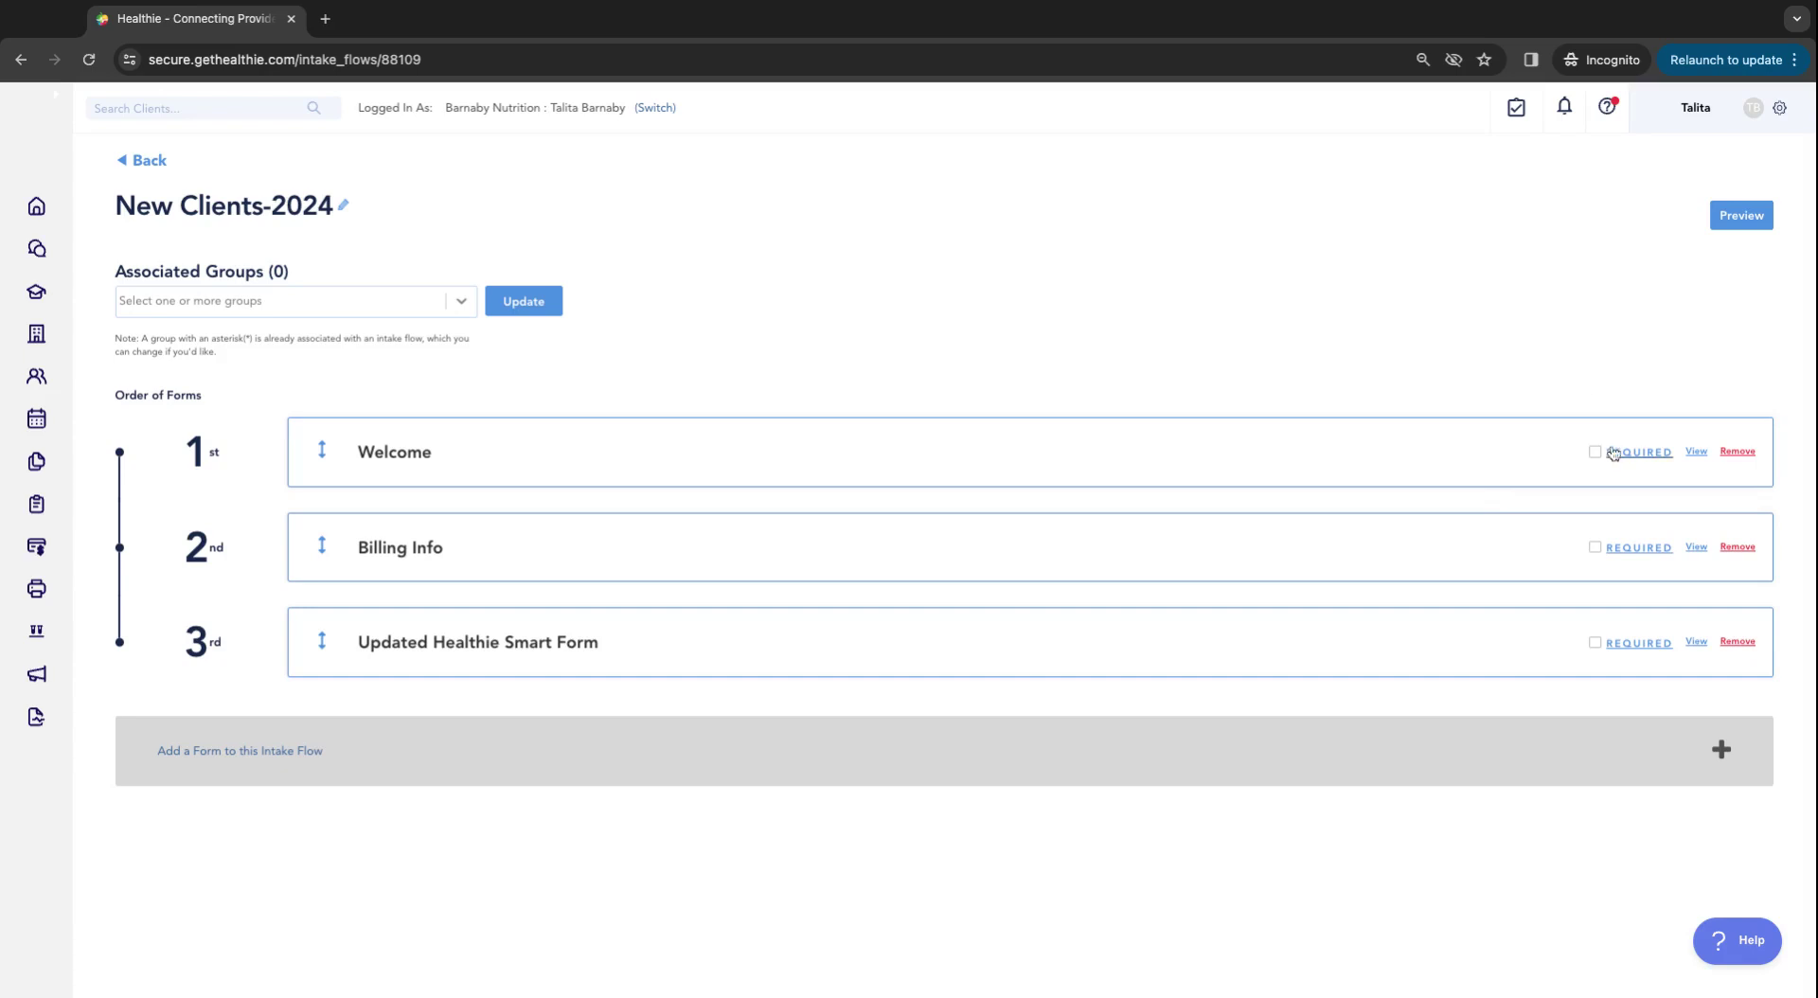
Step: Mark Billing Info as required, then preview all three forms of the New Clients-2024 flow
left_click(1595, 547)
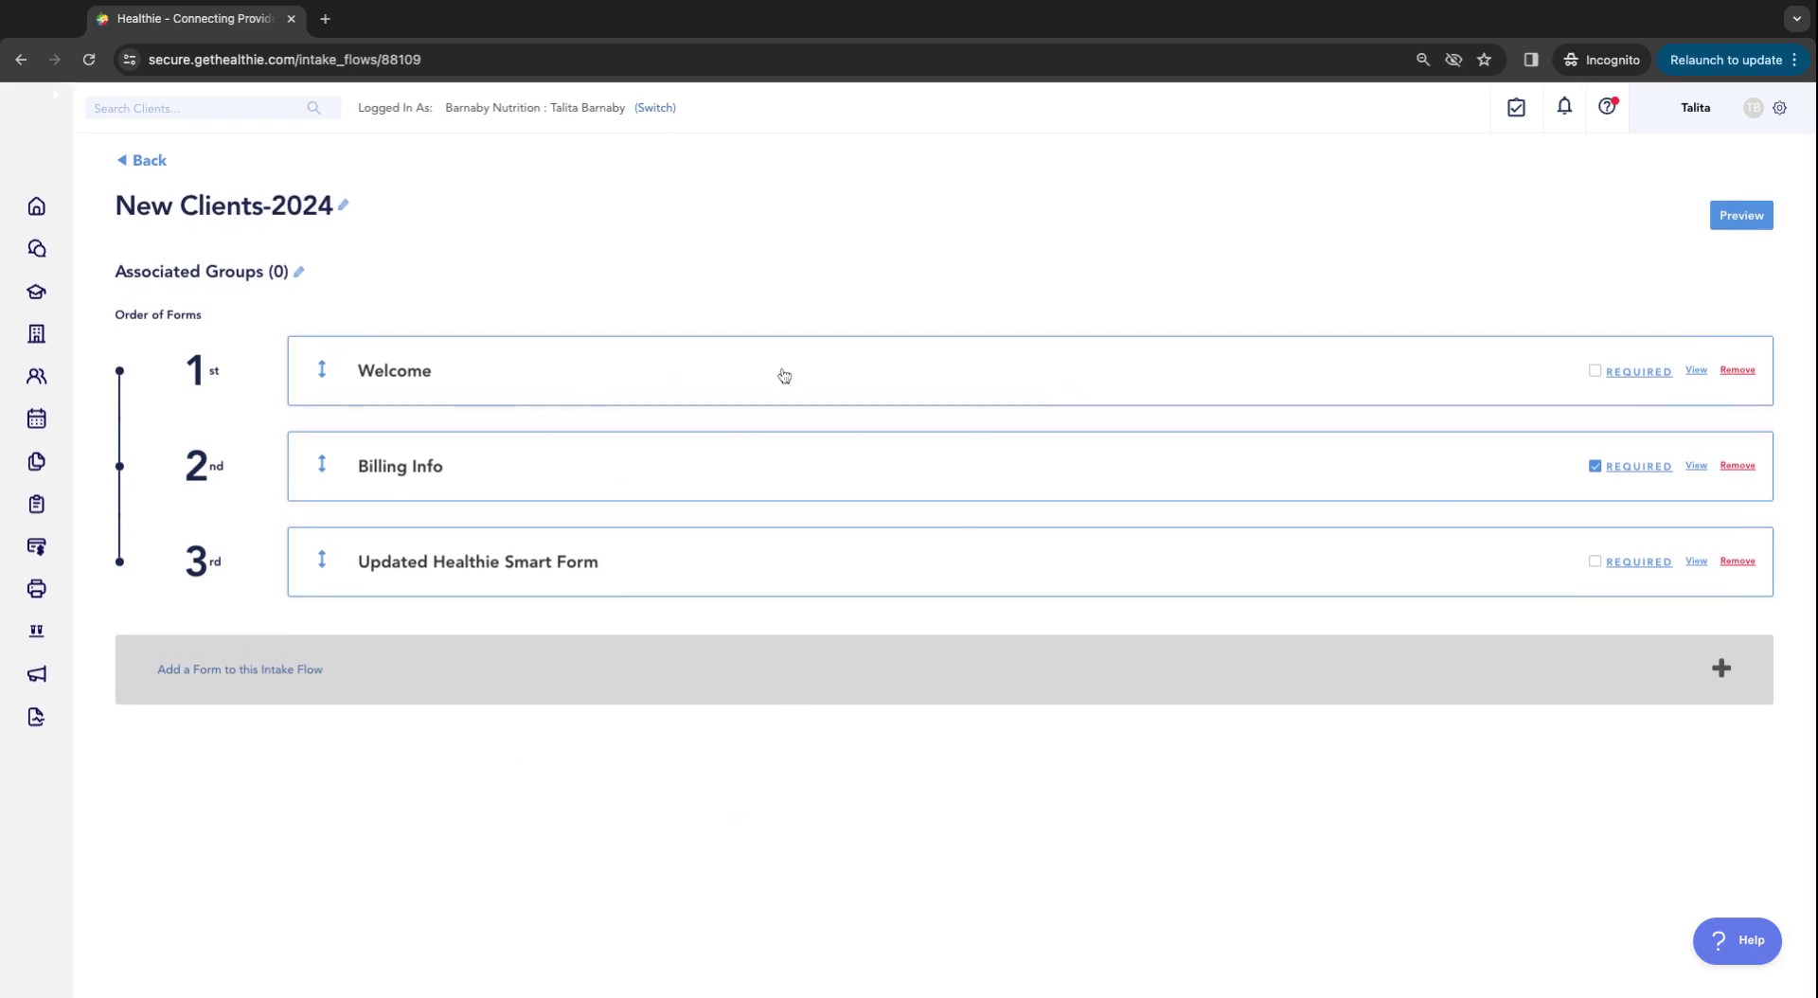
left_click(1746, 217)
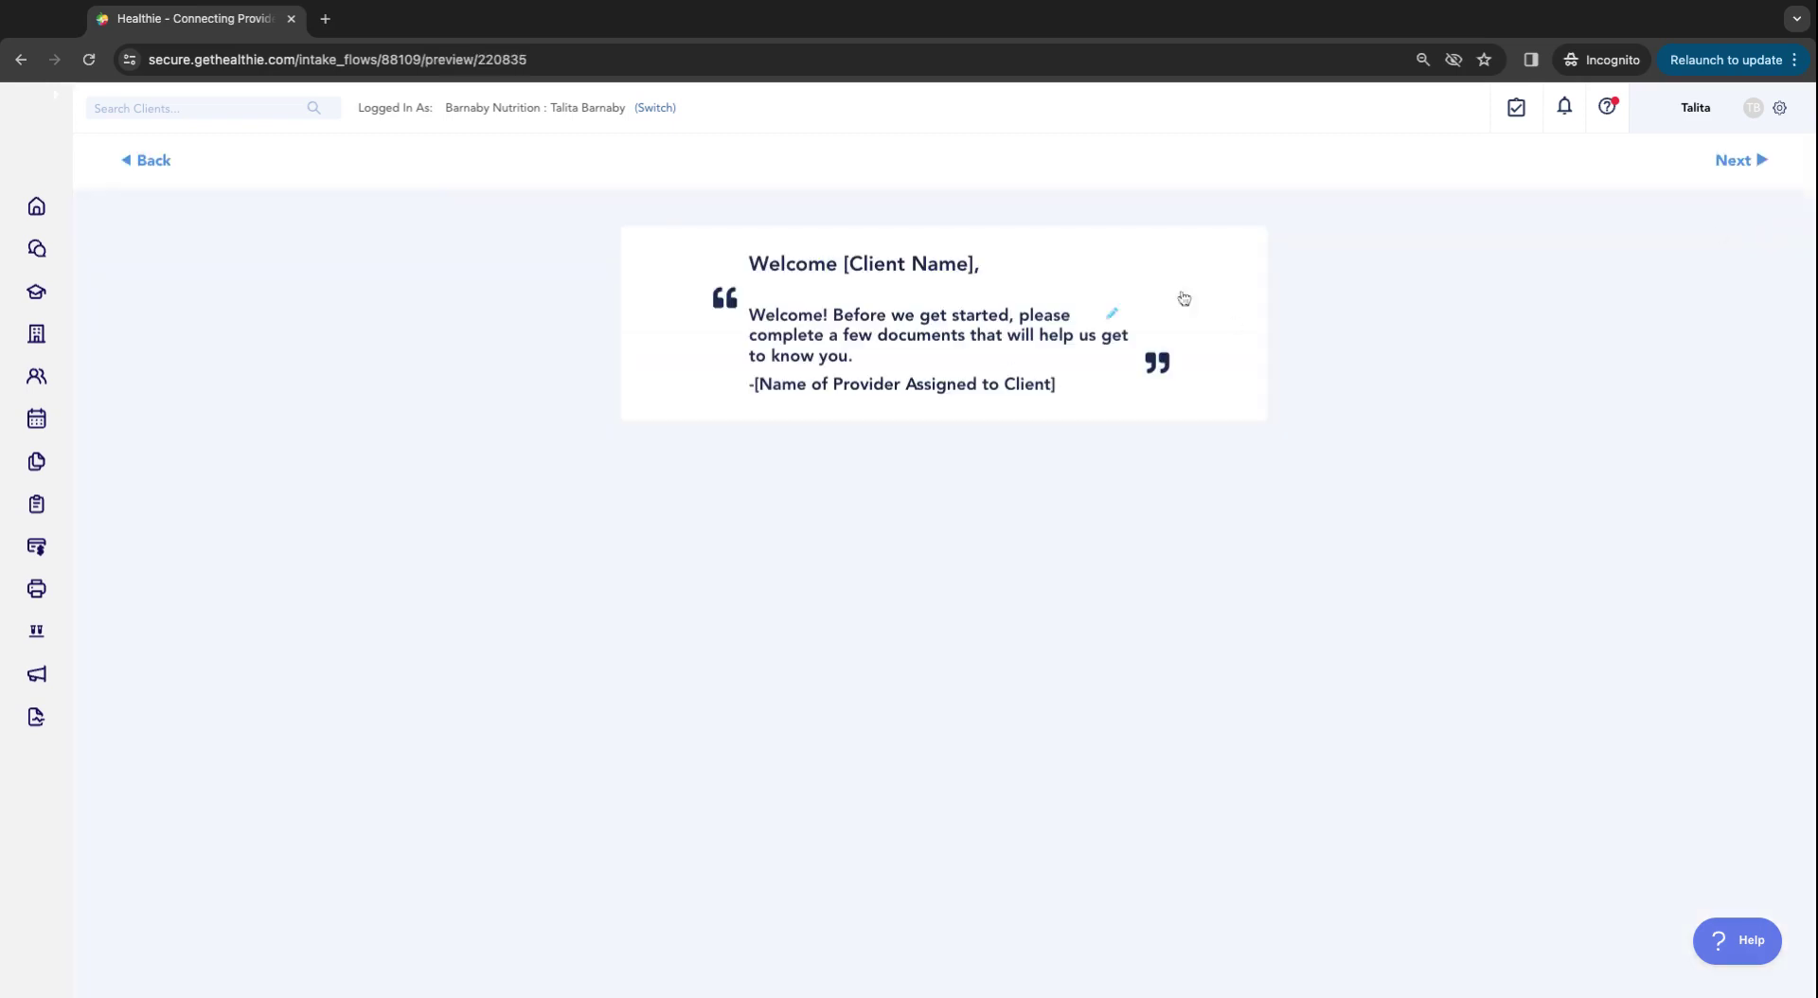
left_click(1748, 166)
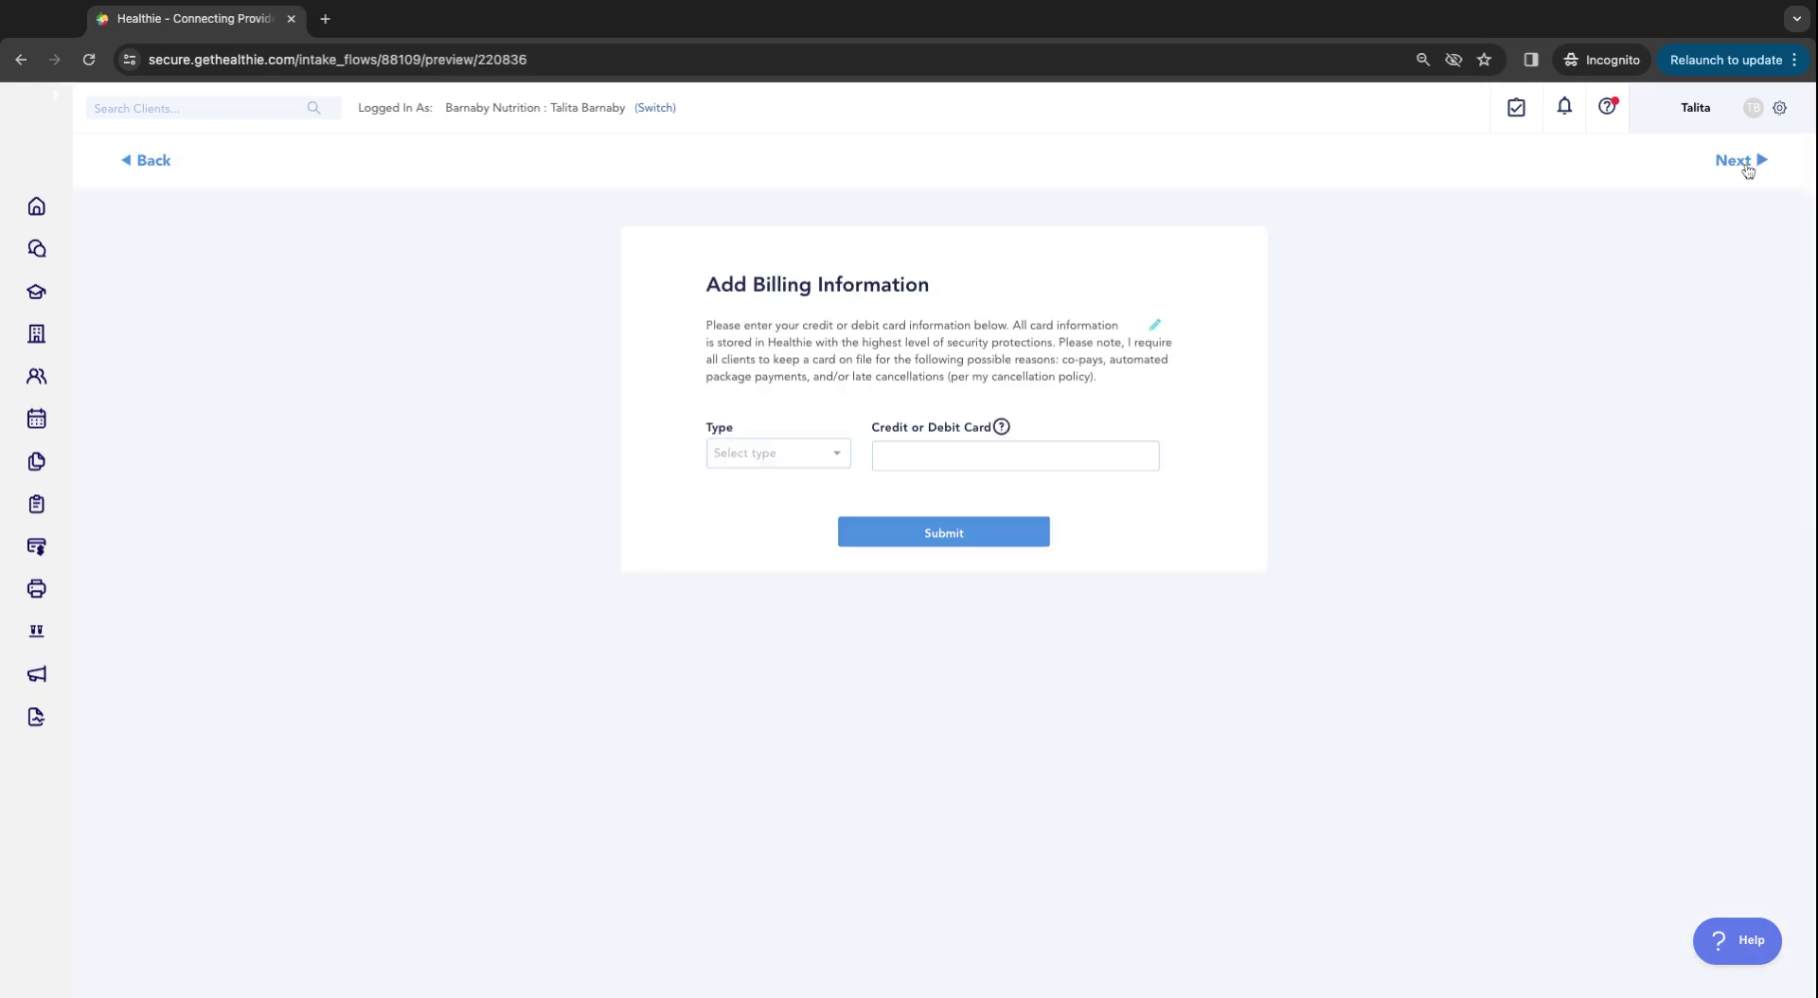
left_click(1748, 171)
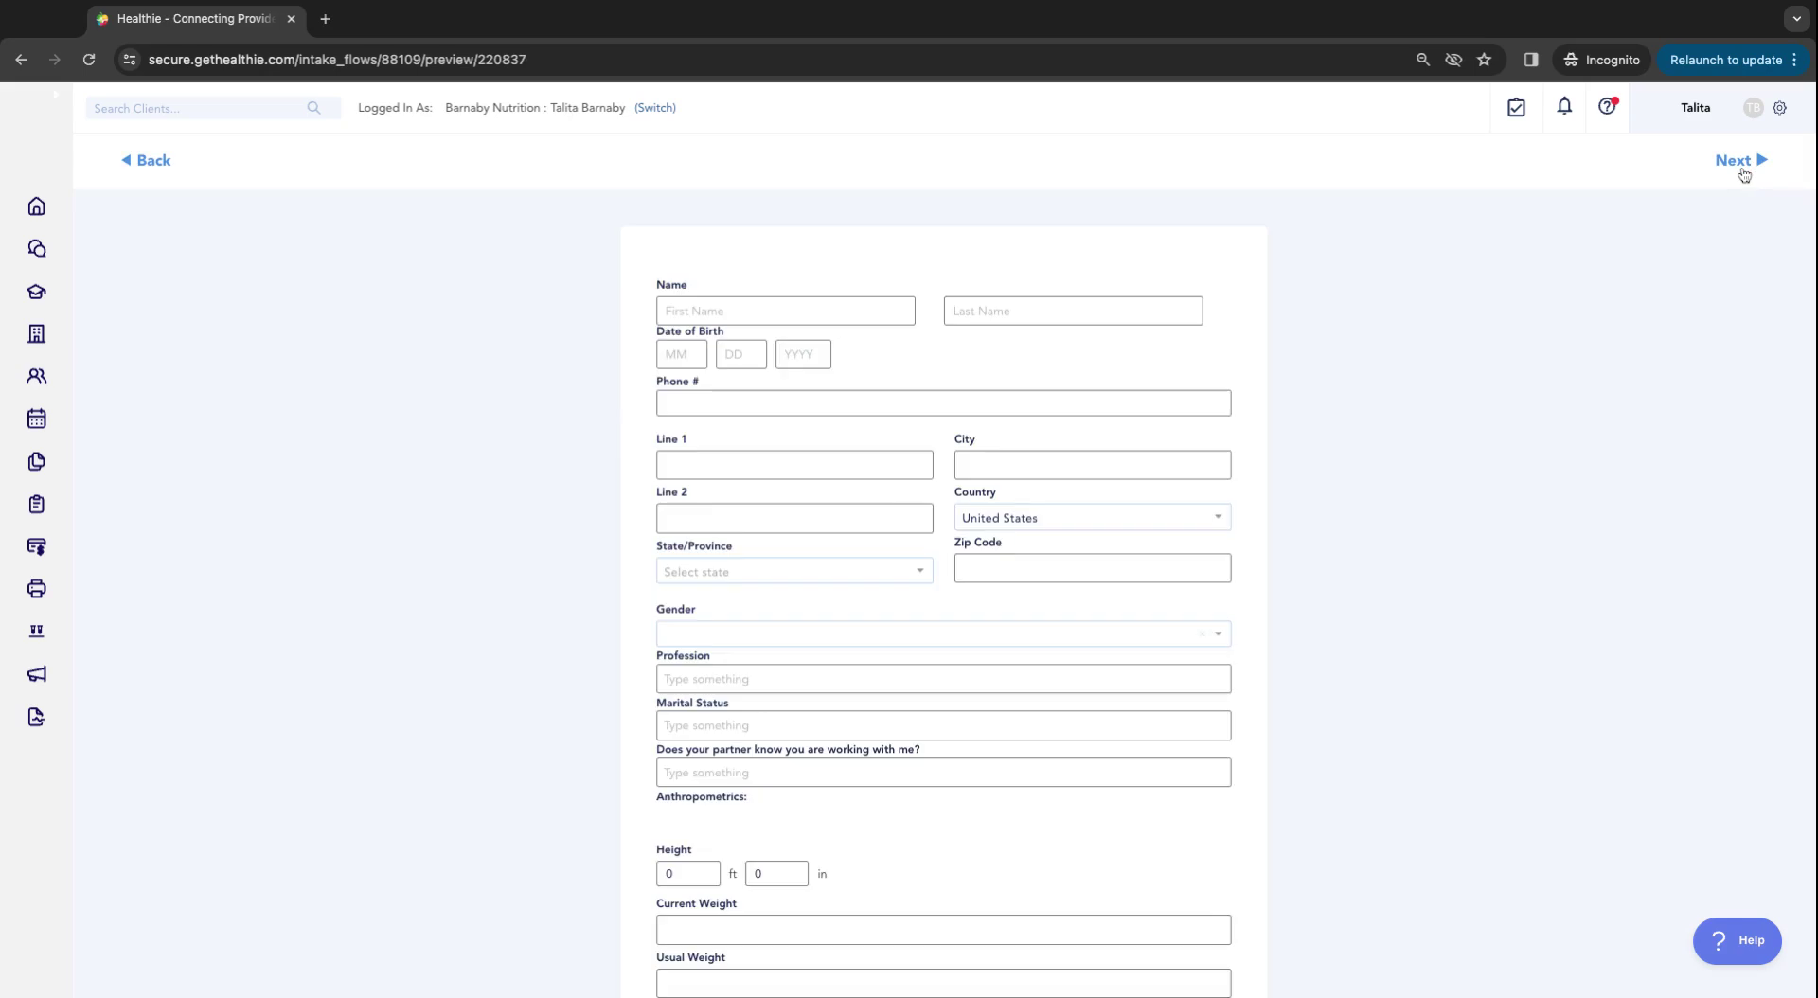
scroll(946, 678, "down", 5)
scroll(946, 678, "up", 5)
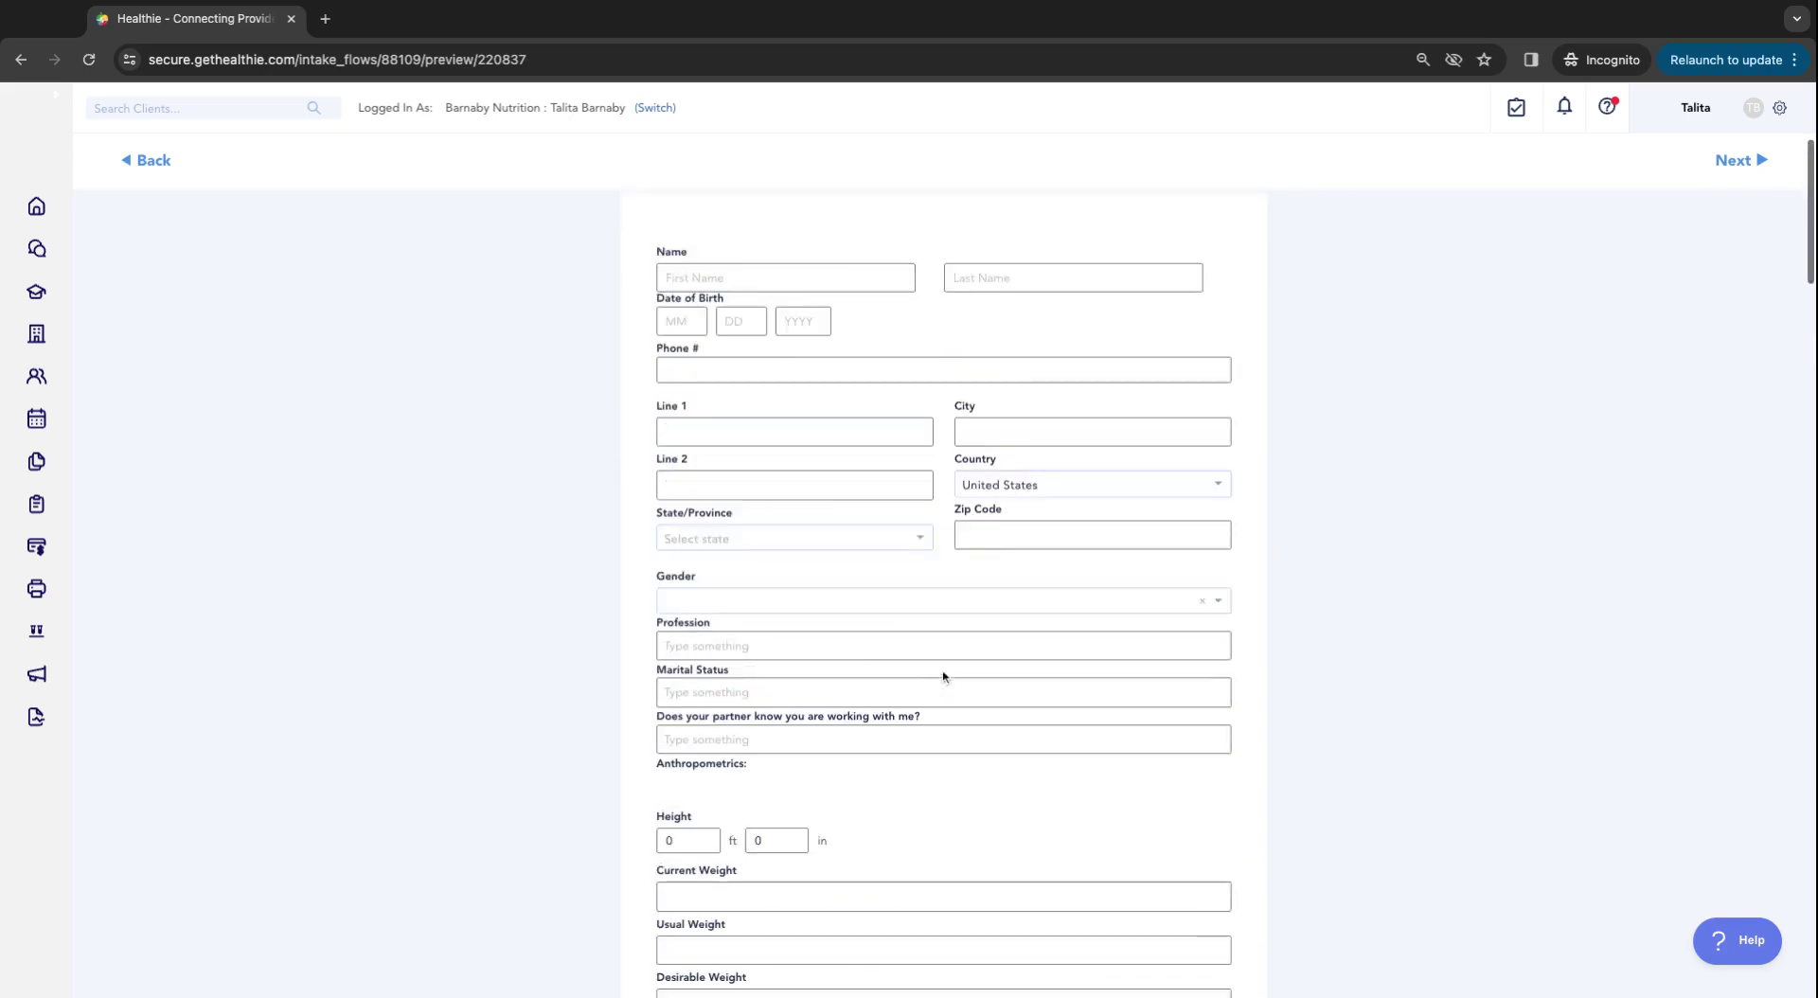
left_click(1731, 163)
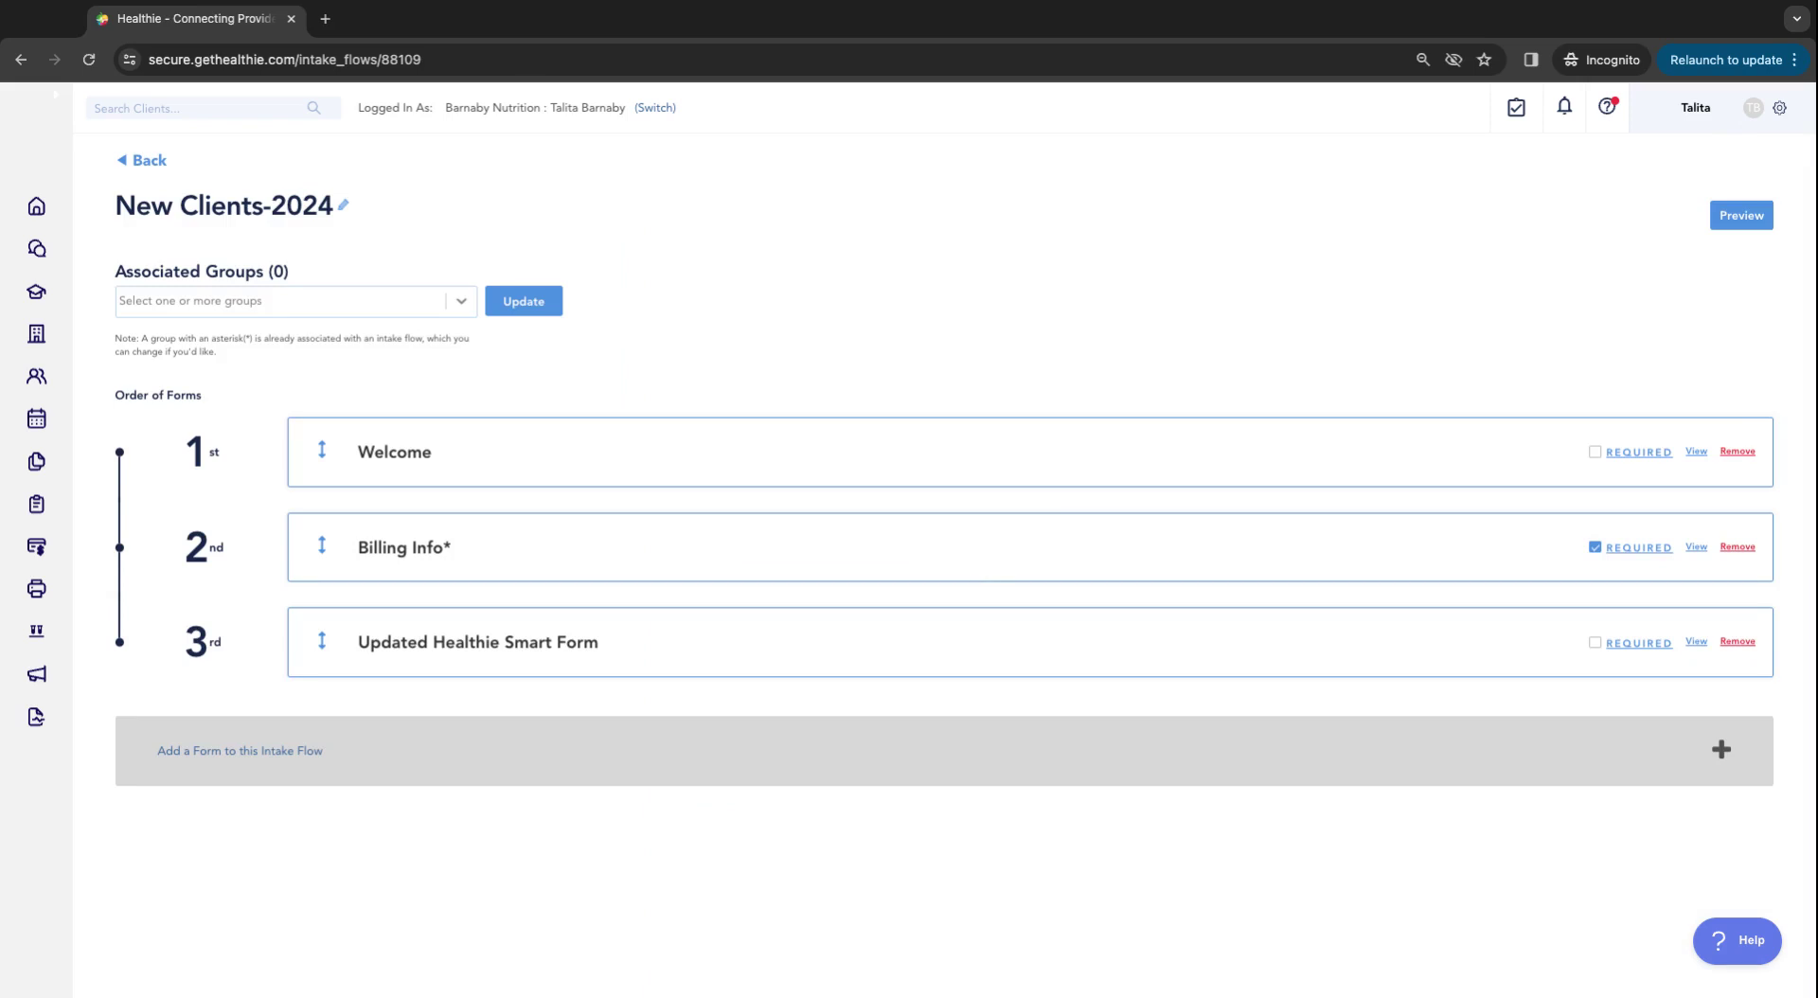
Step: Go to the account Settings page showing the Your Account details
scroll(1301, 538, "down", 1)
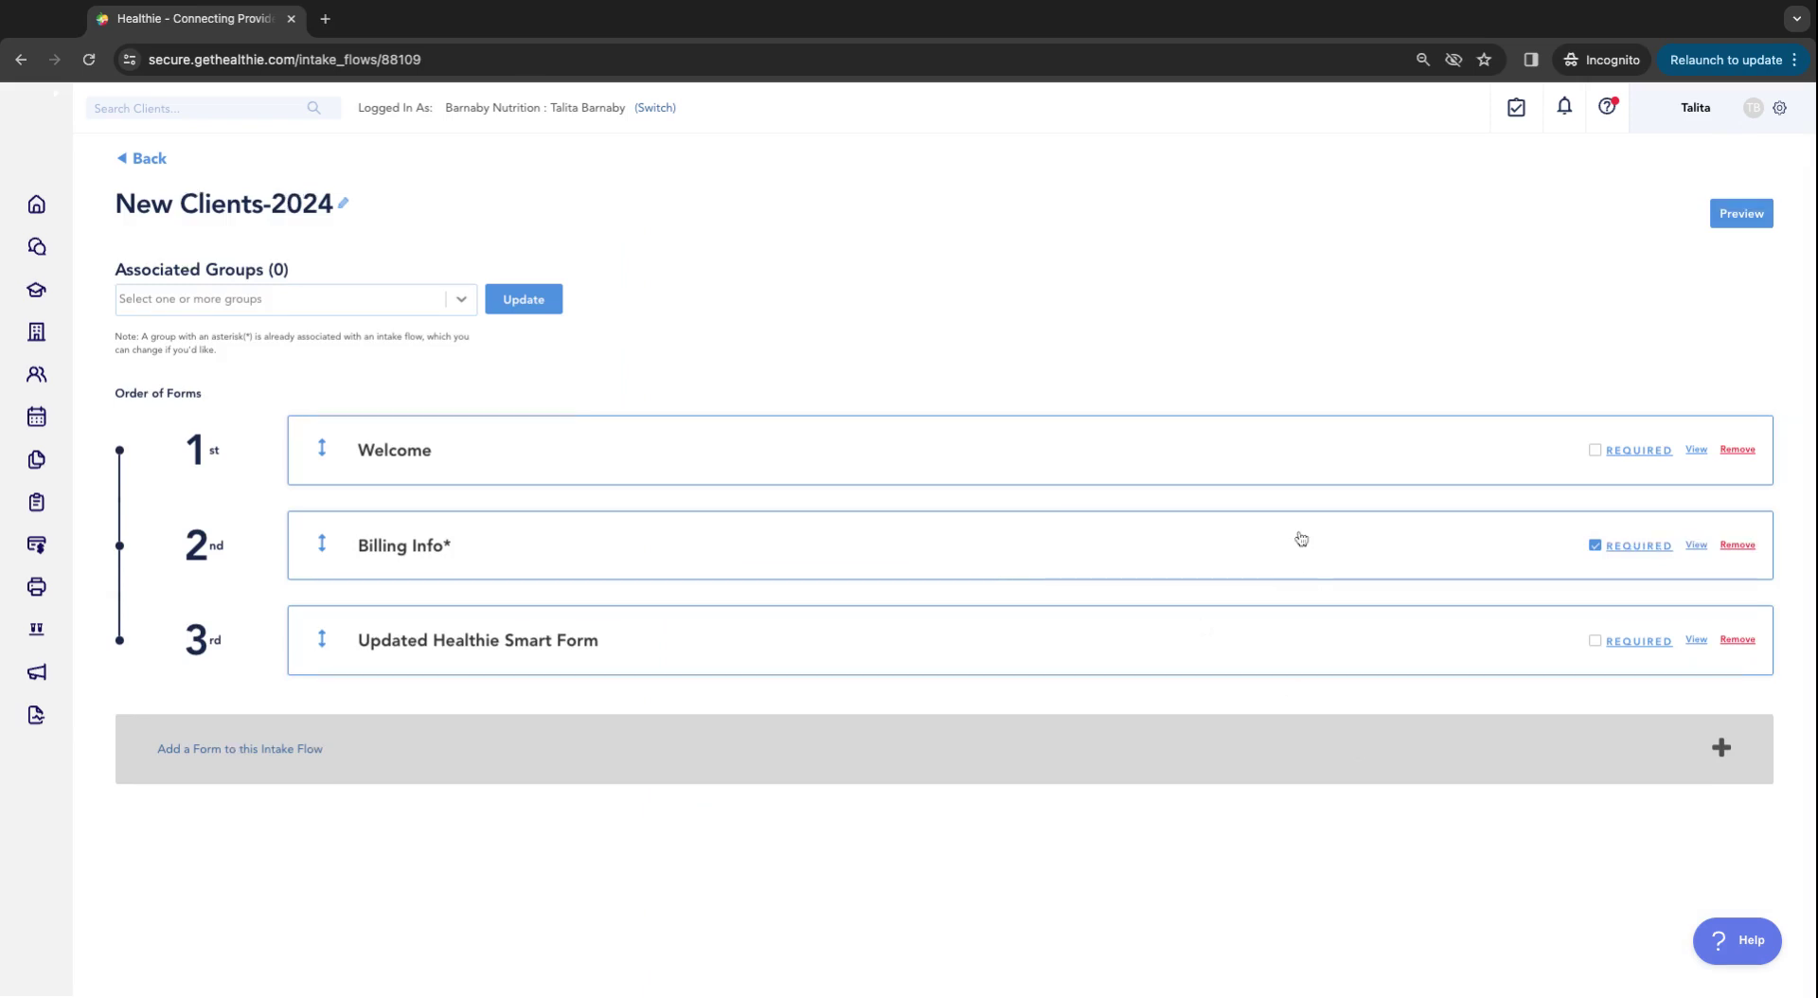
scroll(1302, 535, "up", 1)
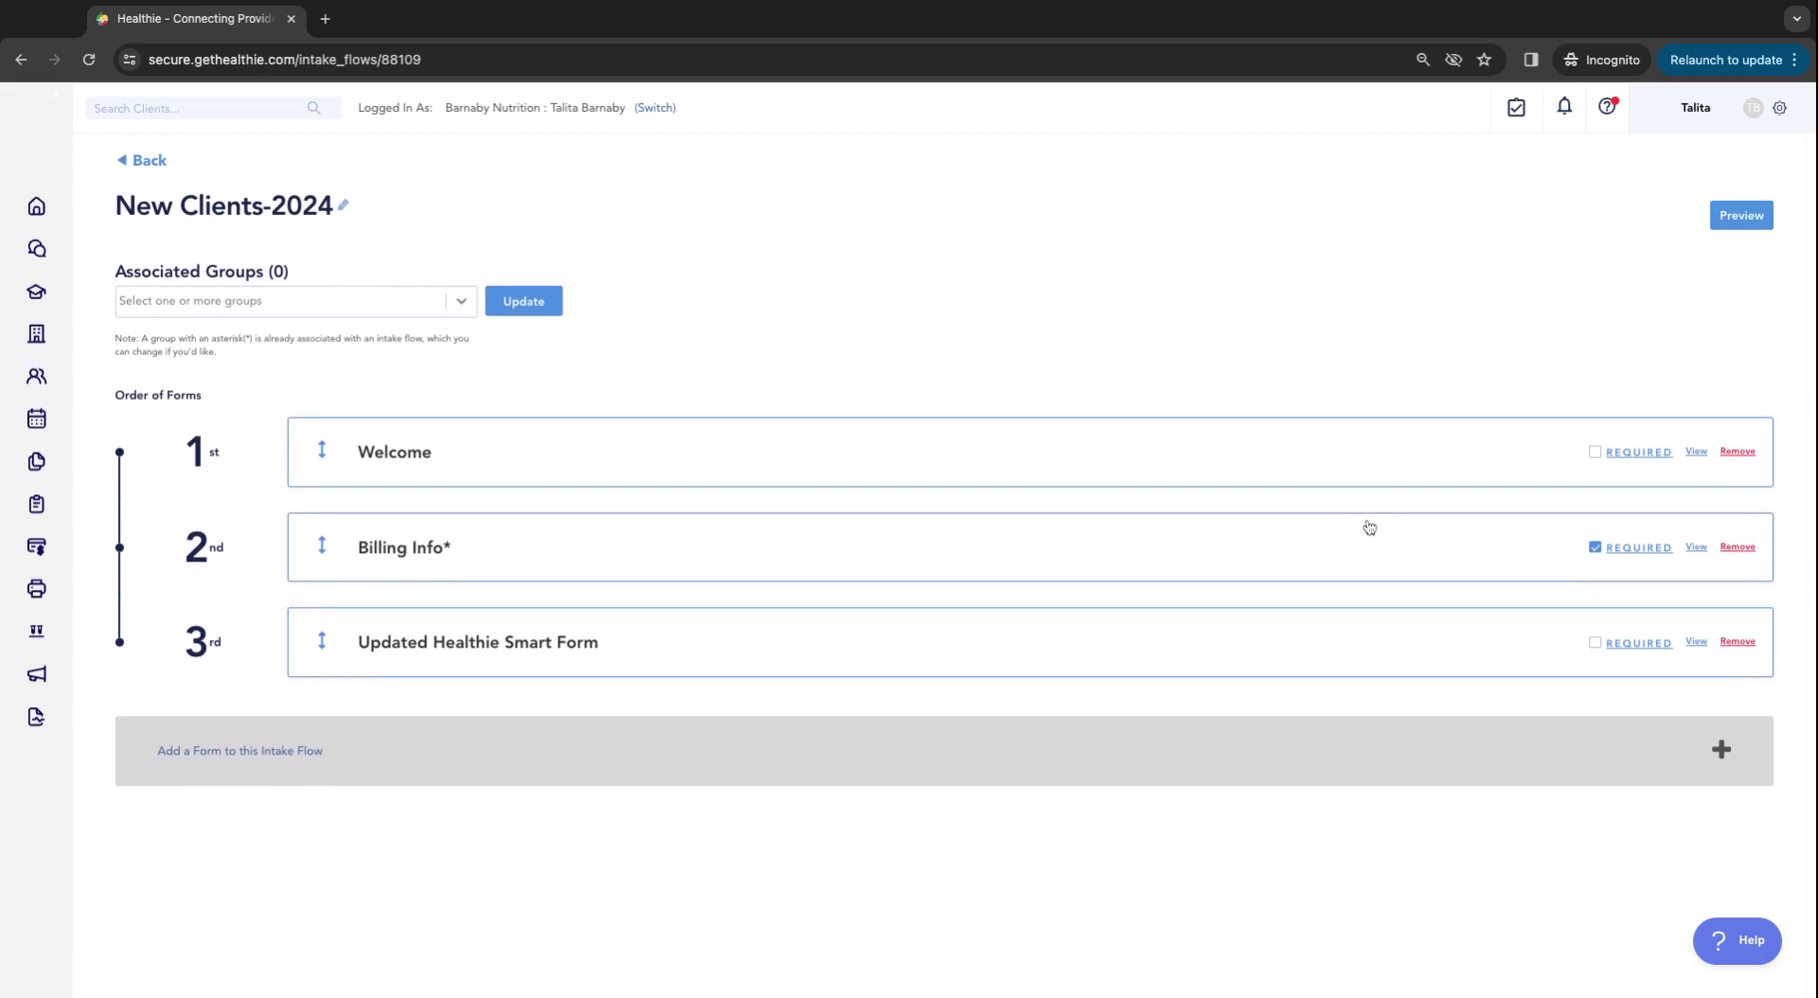
scroll(1369, 527, "up", 1)
left_click(1779, 110)
left_click(1726, 148)
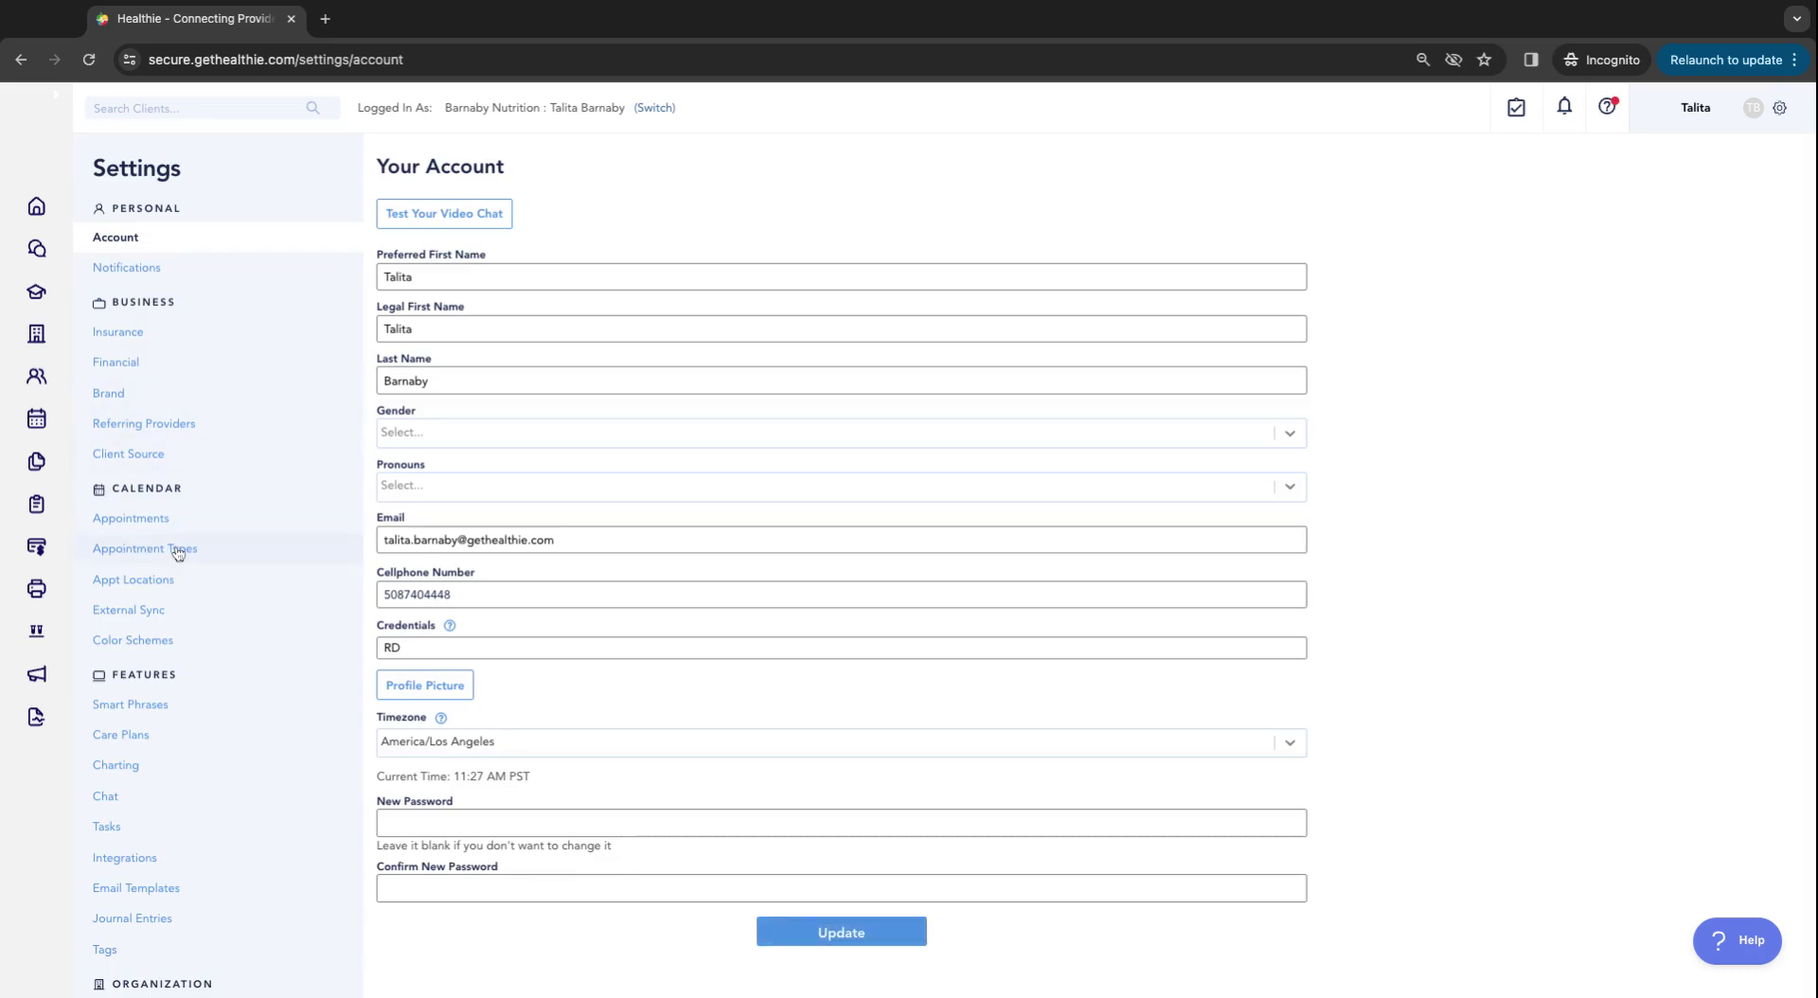
Step: Review the Appointments settings page, including its 15-minute buffer and three contact types
left_click(180, 551)
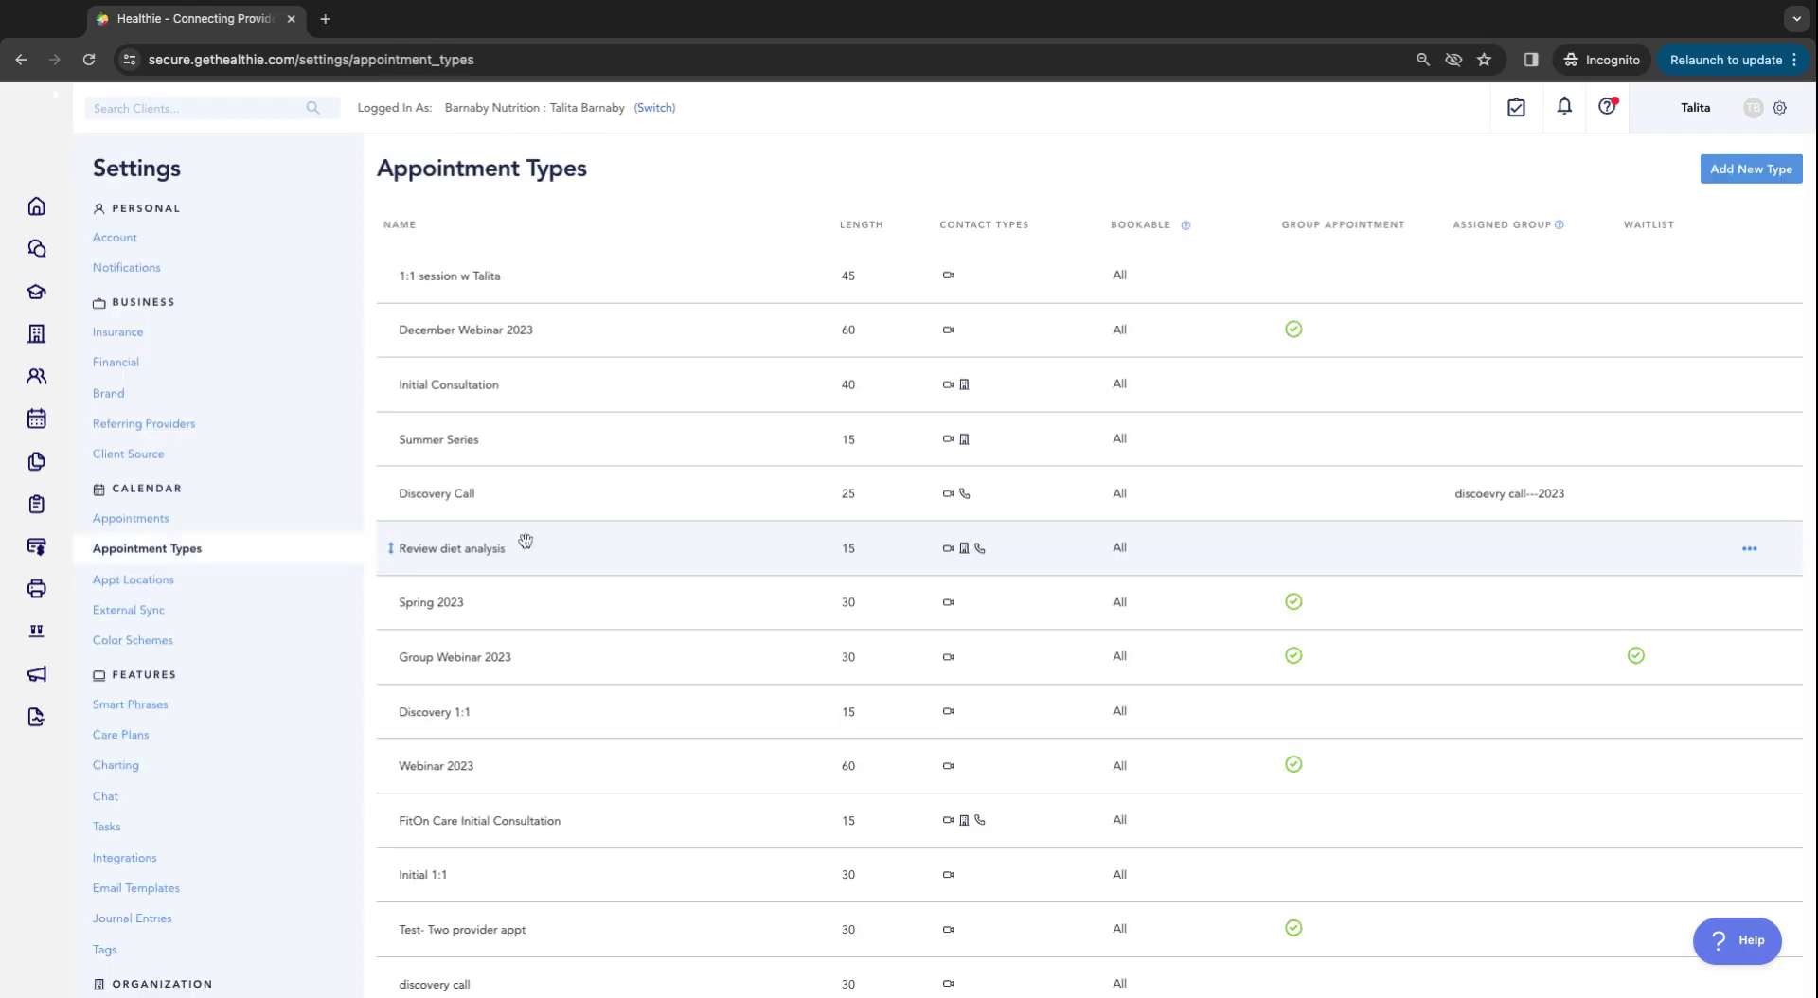
left_click(153, 526)
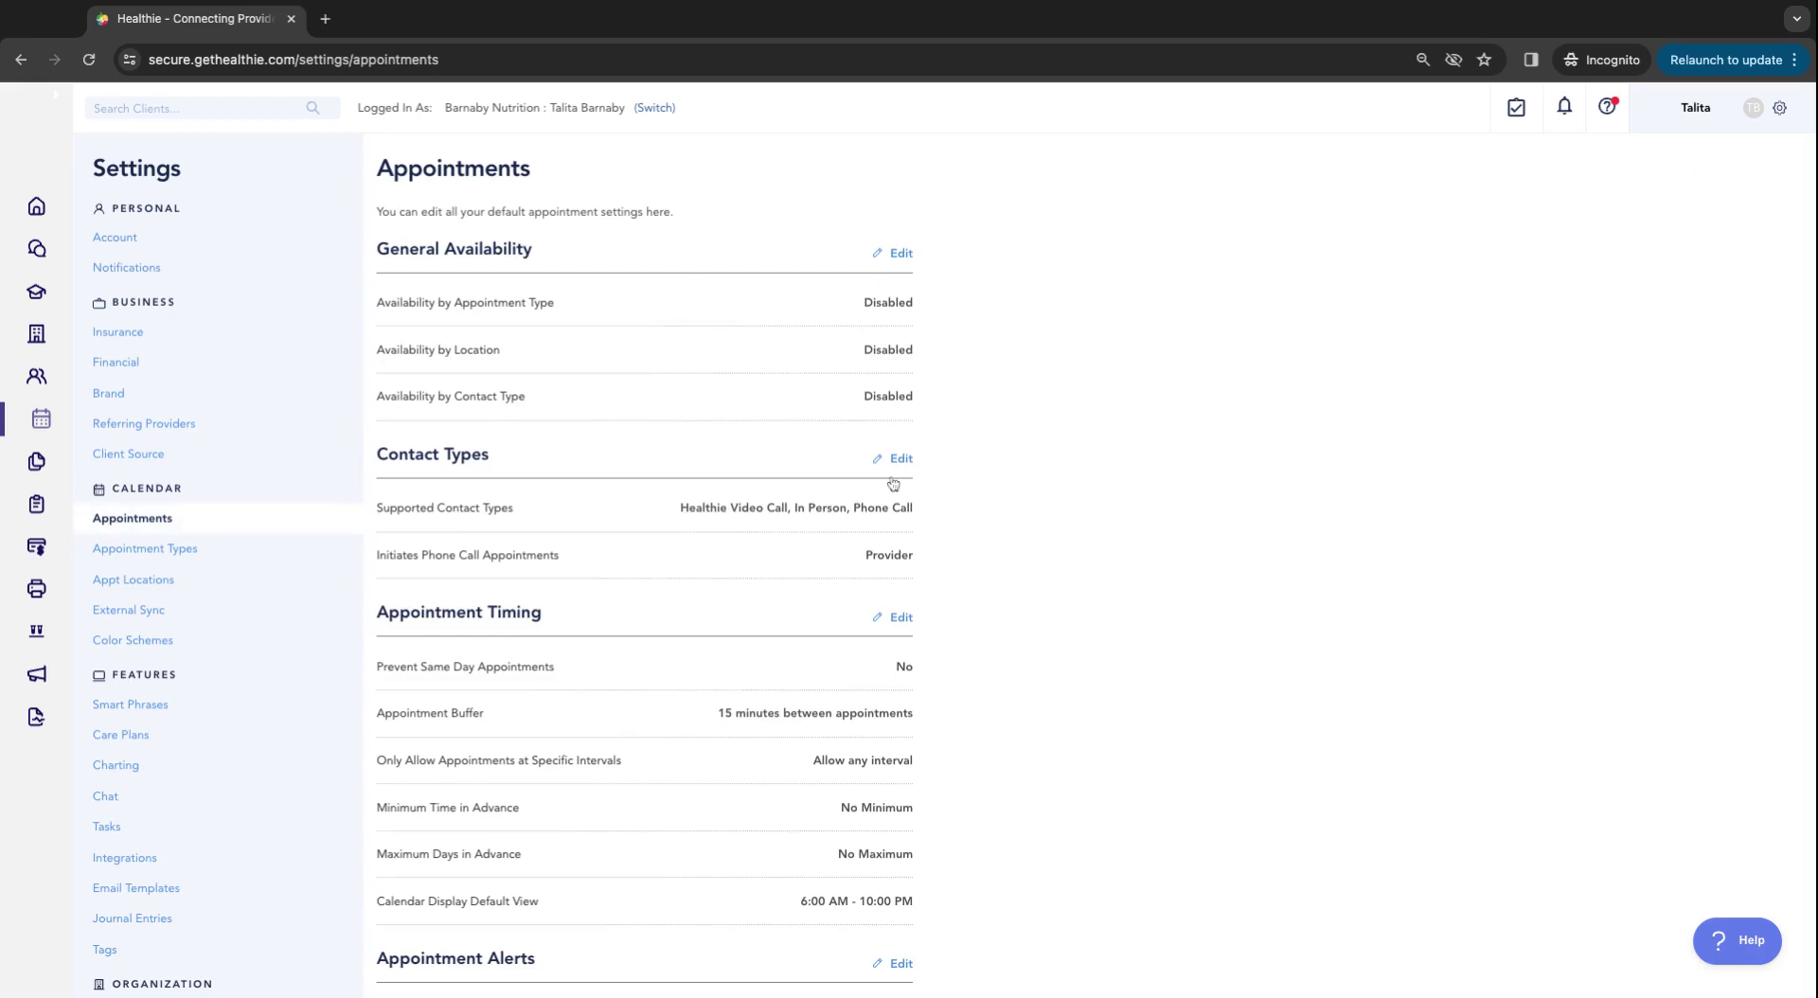
scroll(893, 484, "down", 10)
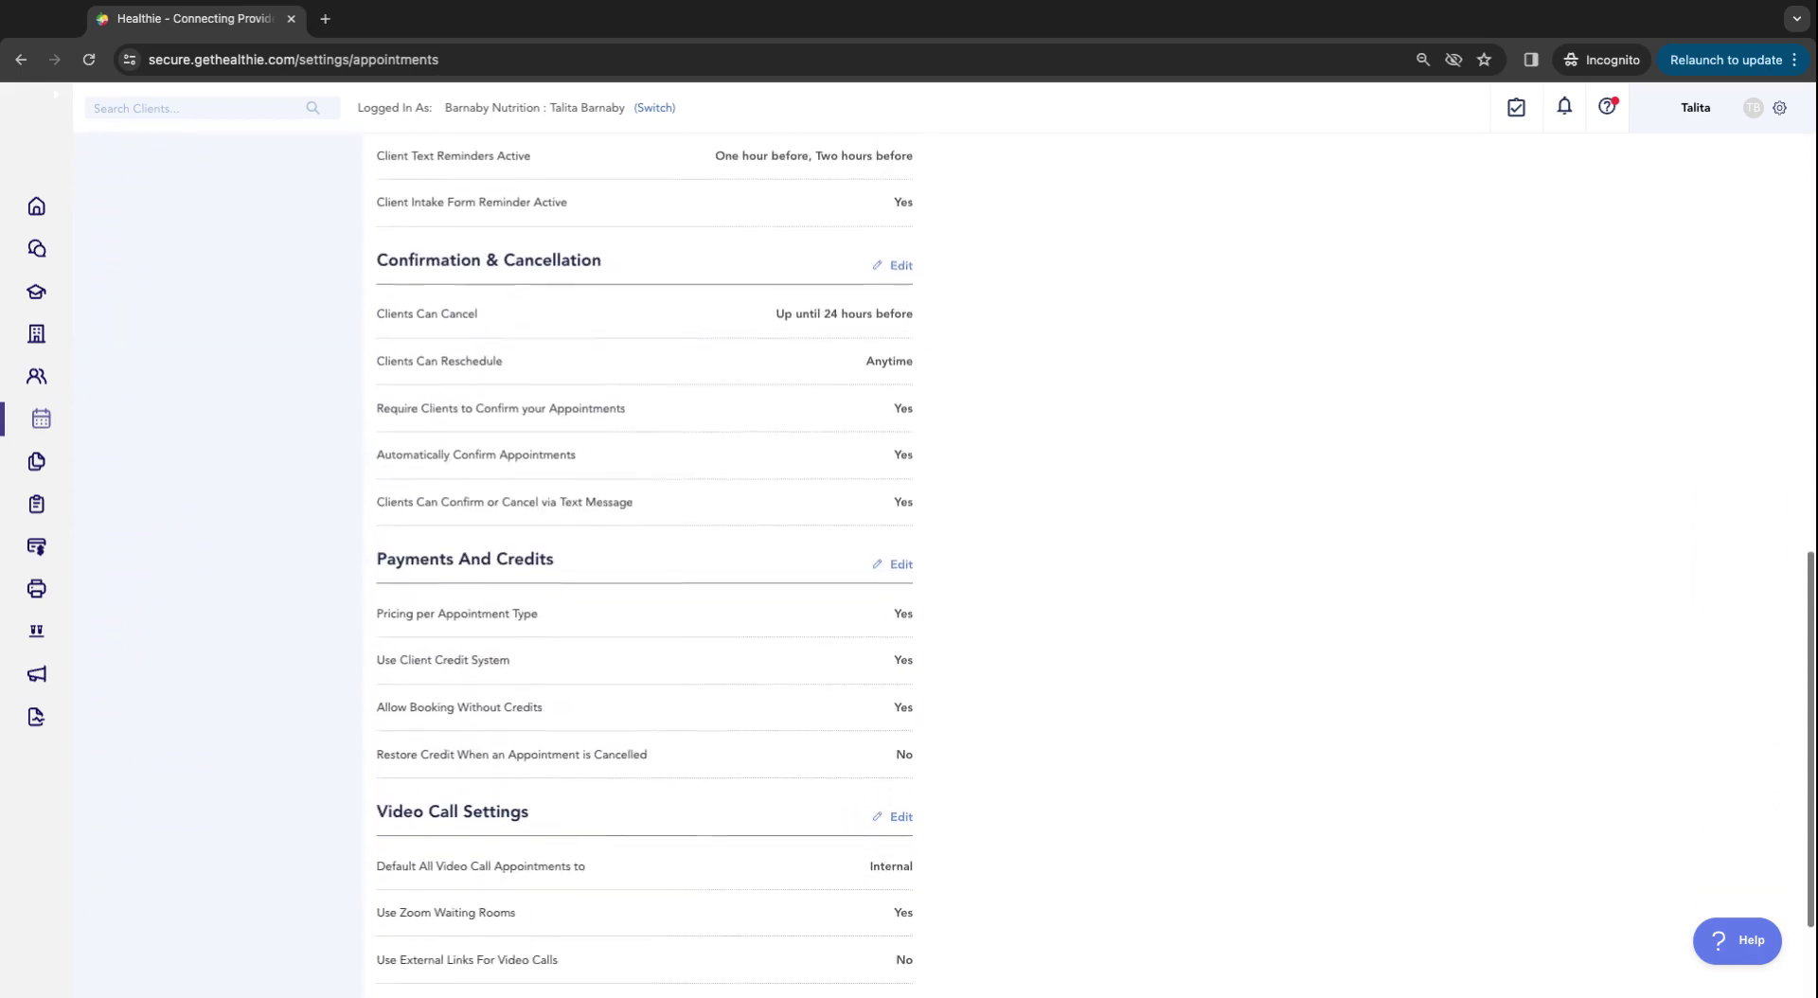
scroll(645, 563, "down", 1)
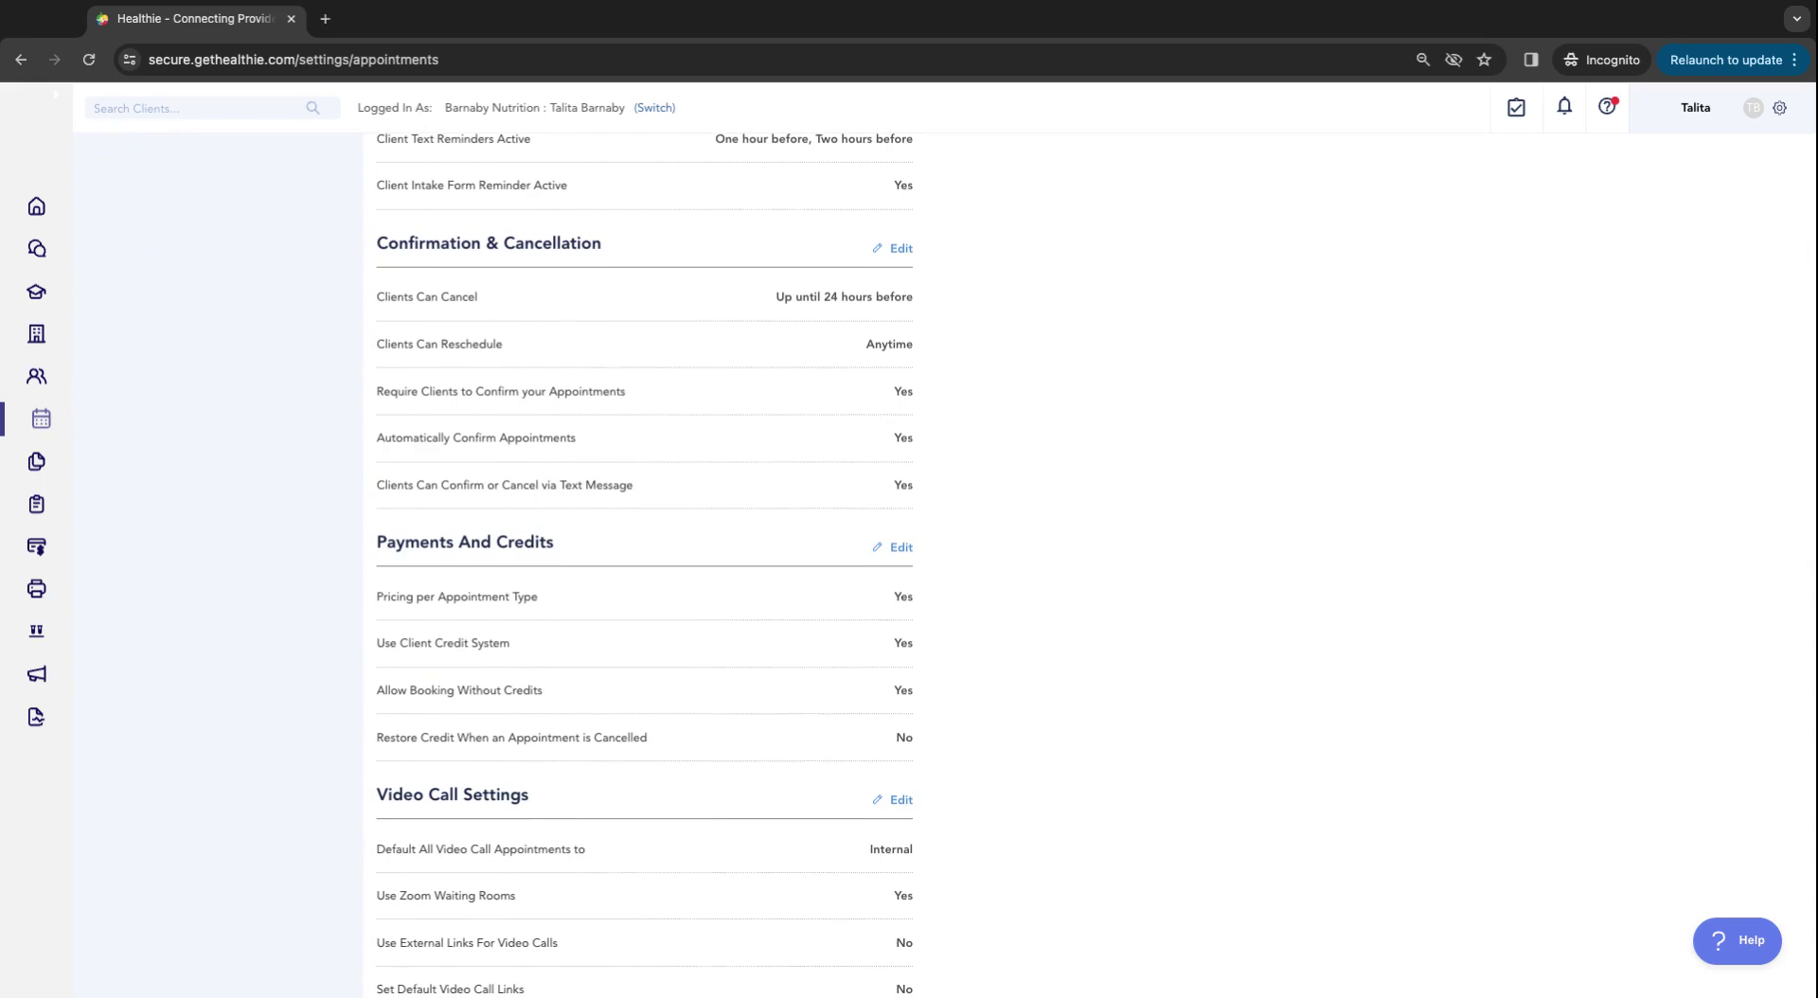
scroll(645, 563, "up", 10)
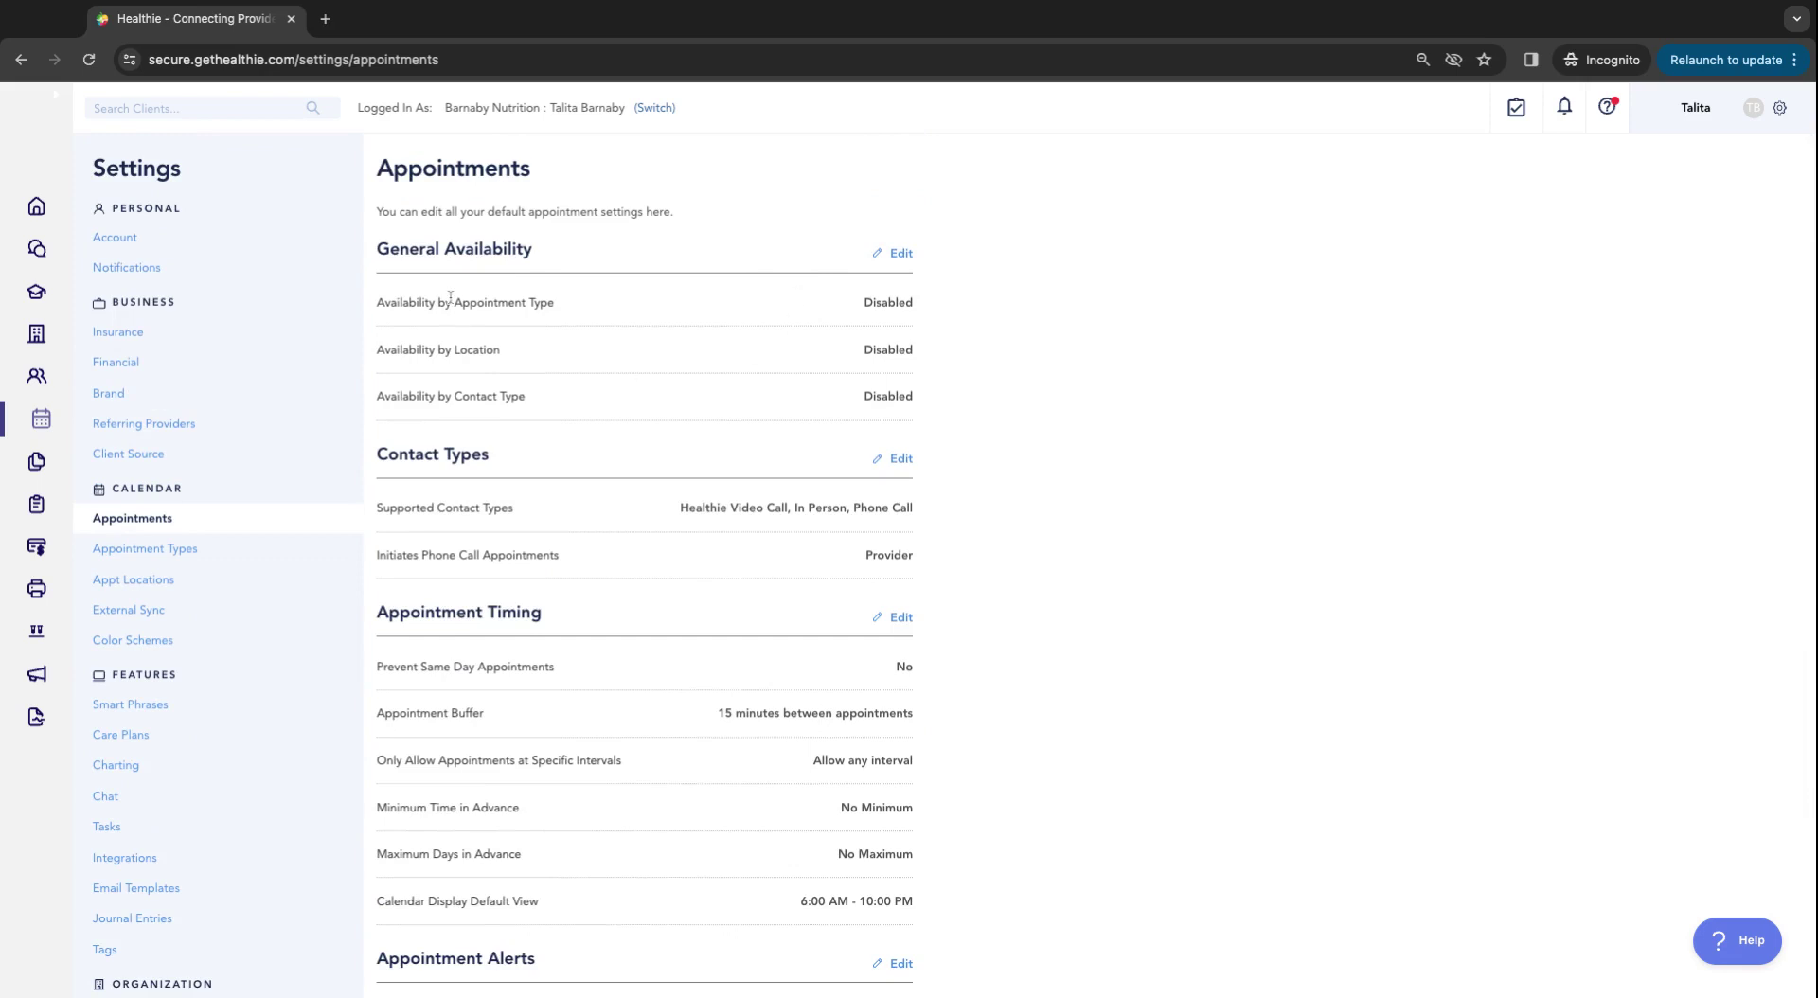
scroll(971, 749, "down", 2)
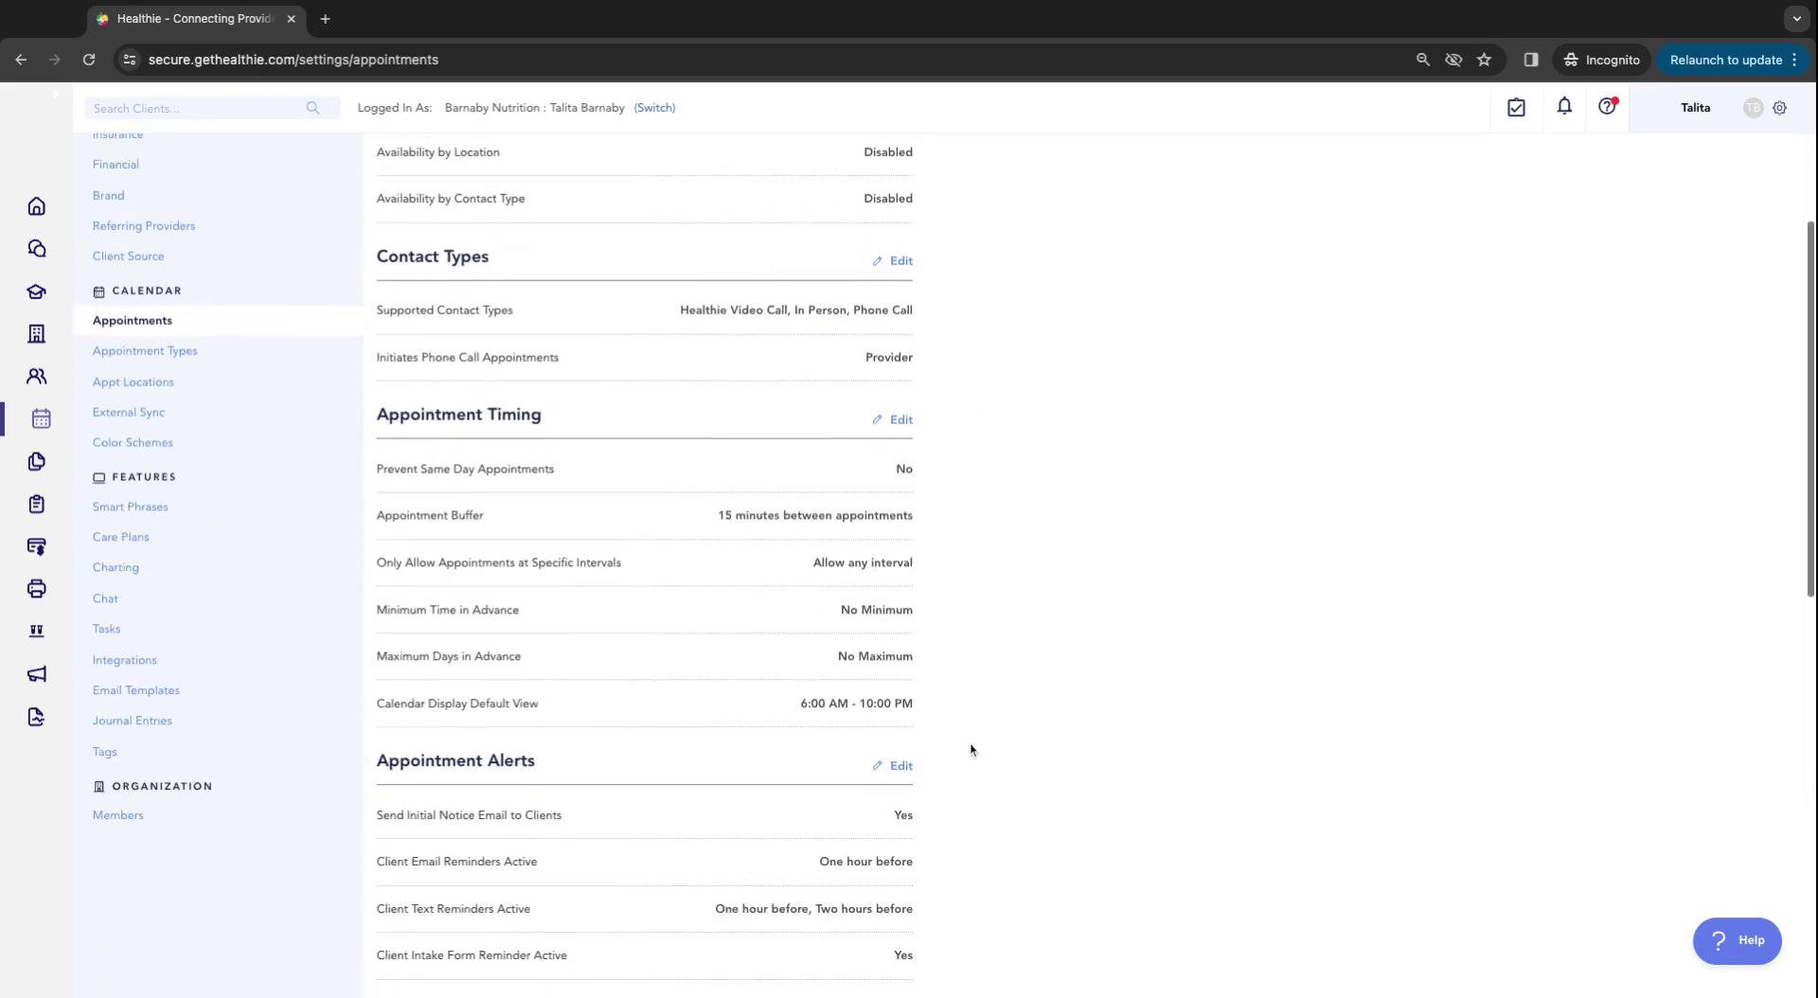
scroll(970, 748, "down", 3)
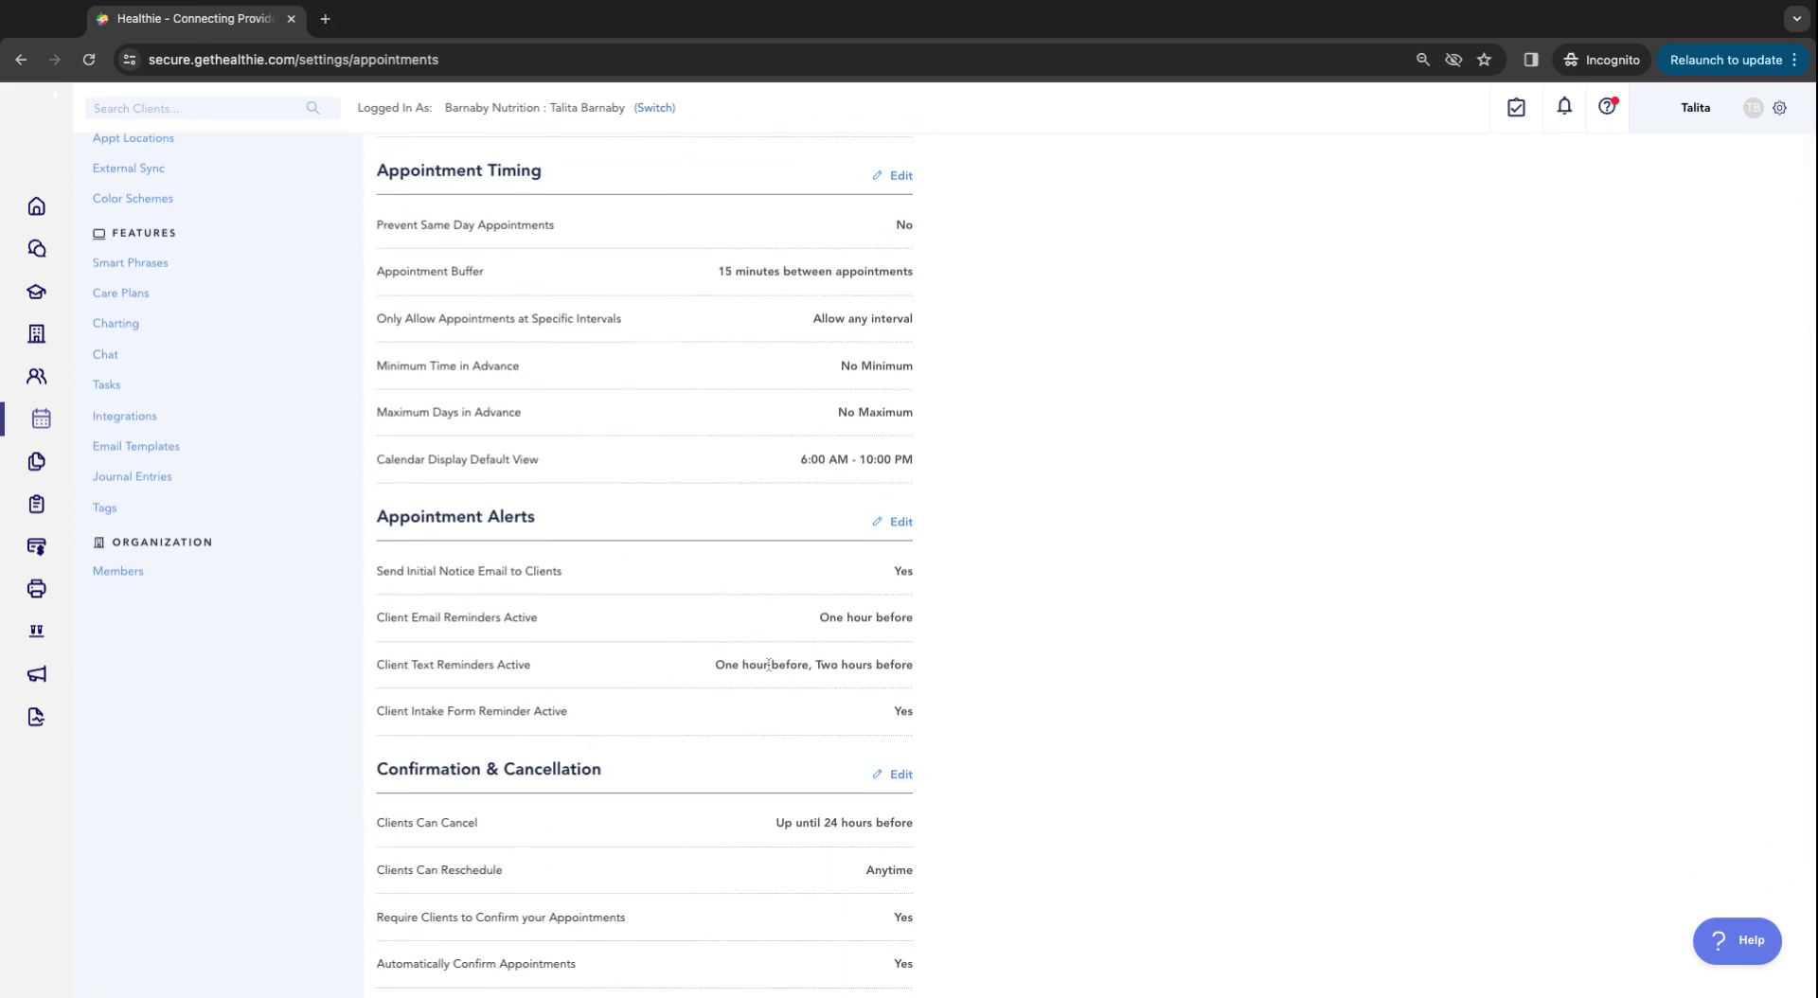
scroll(768, 665, "down", 2)
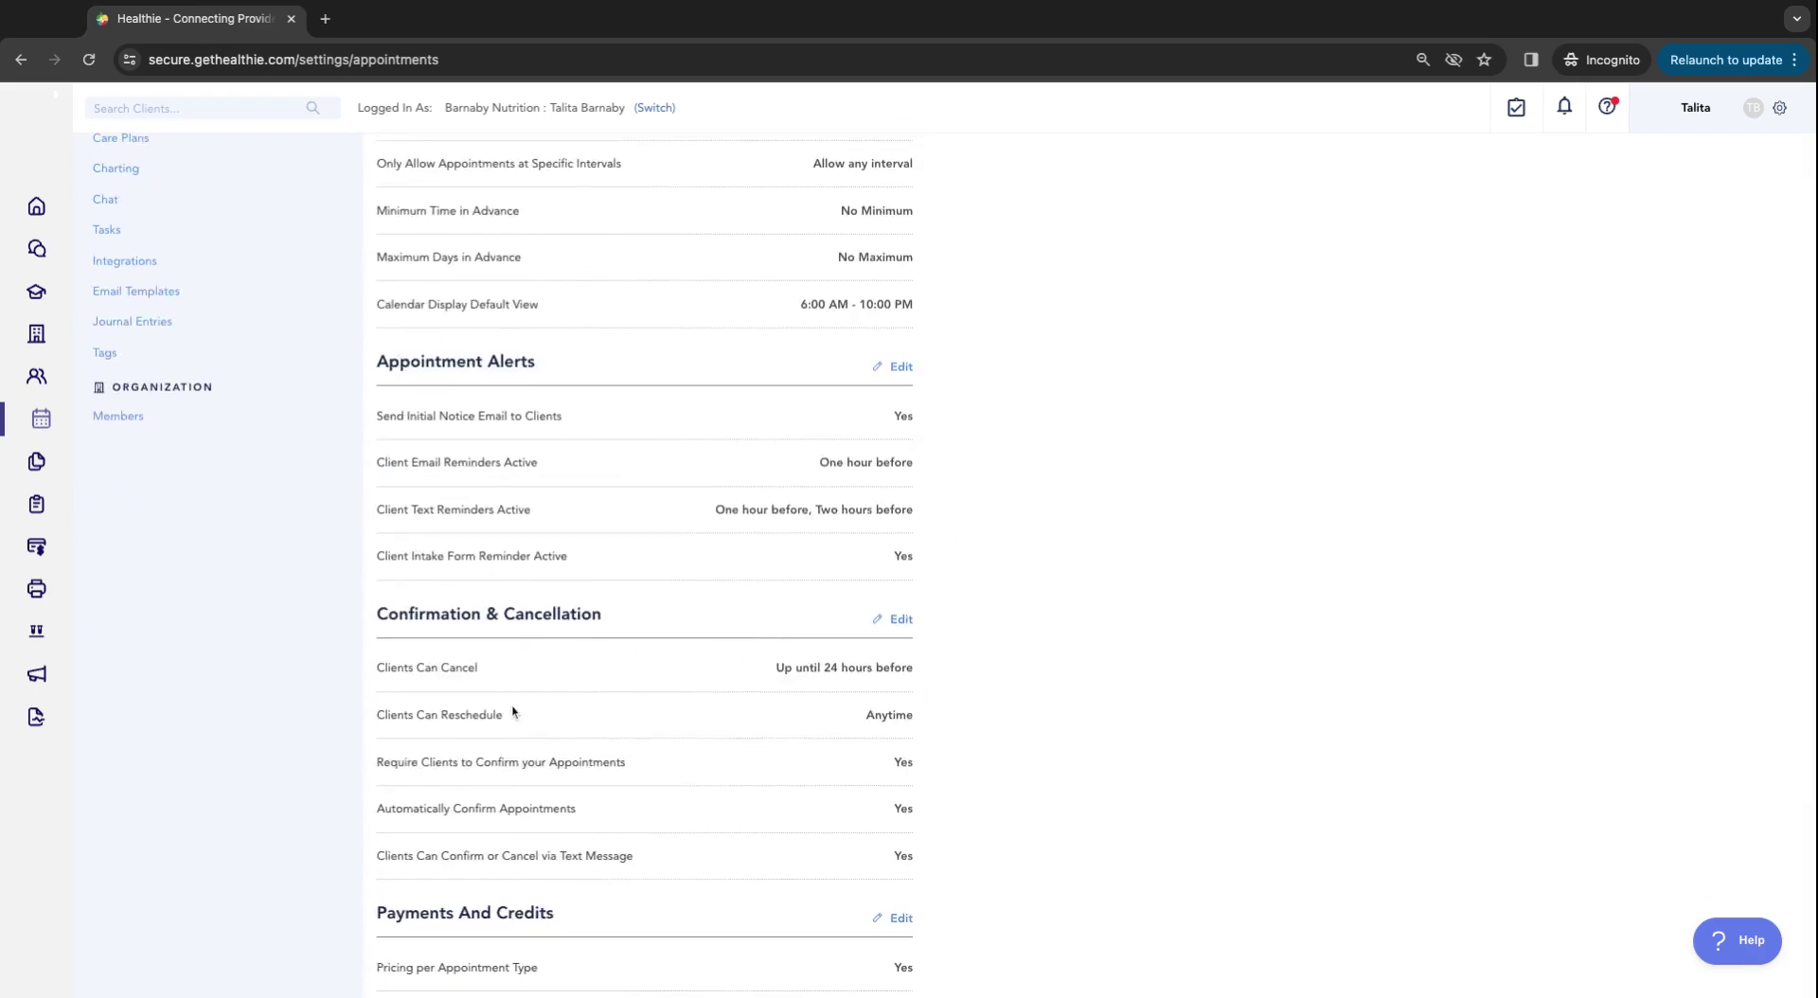
scroll(511, 710, "down", 2)
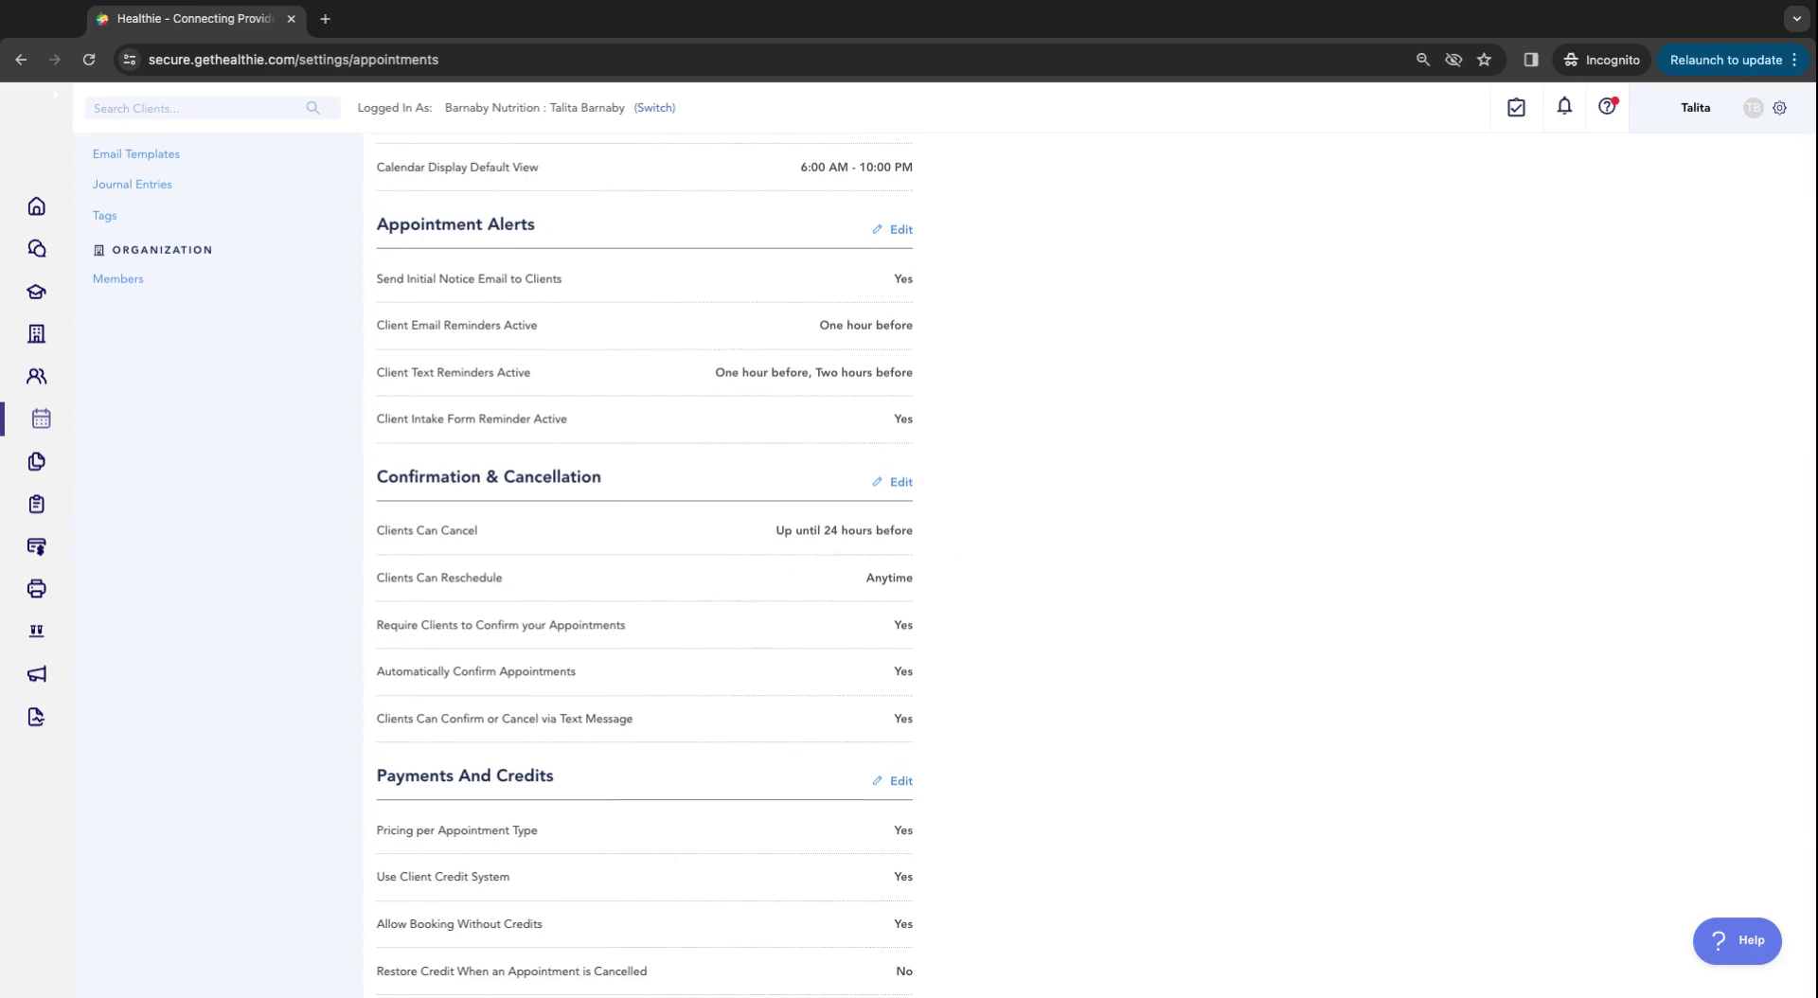
scroll(734, 776, "down", 3)
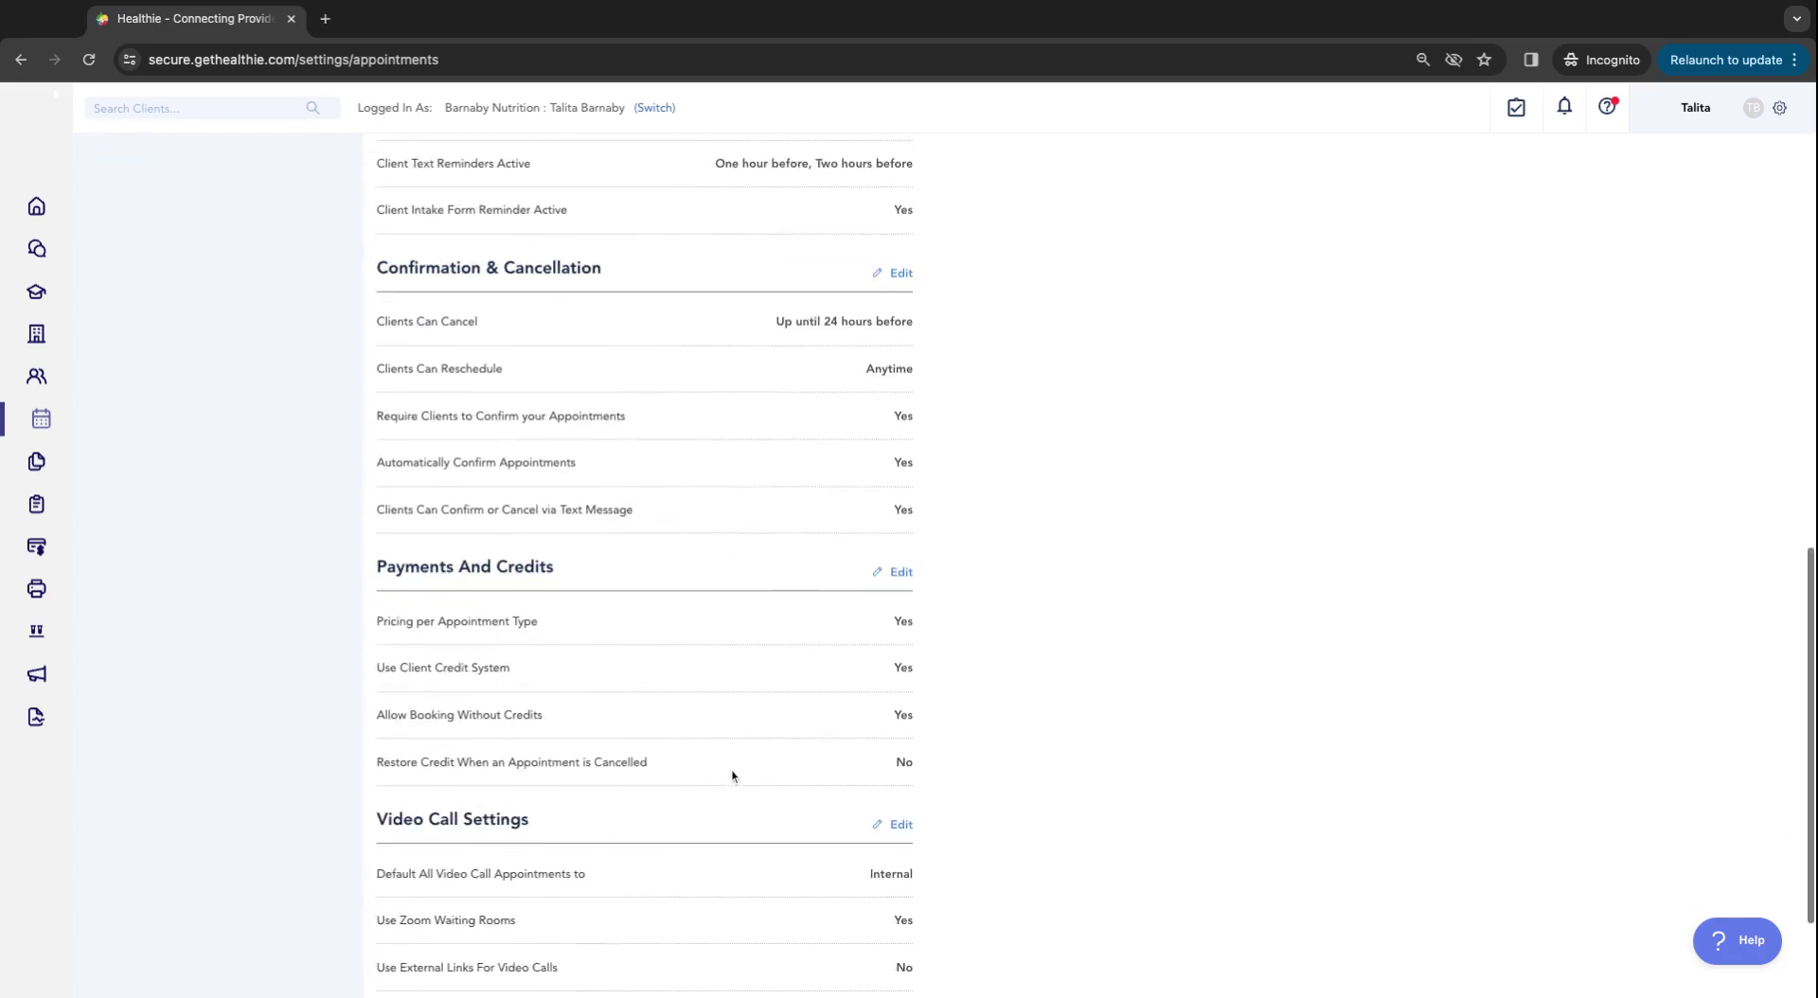
scroll(925, 722, "down", 2)
scroll(925, 723, "up", 10)
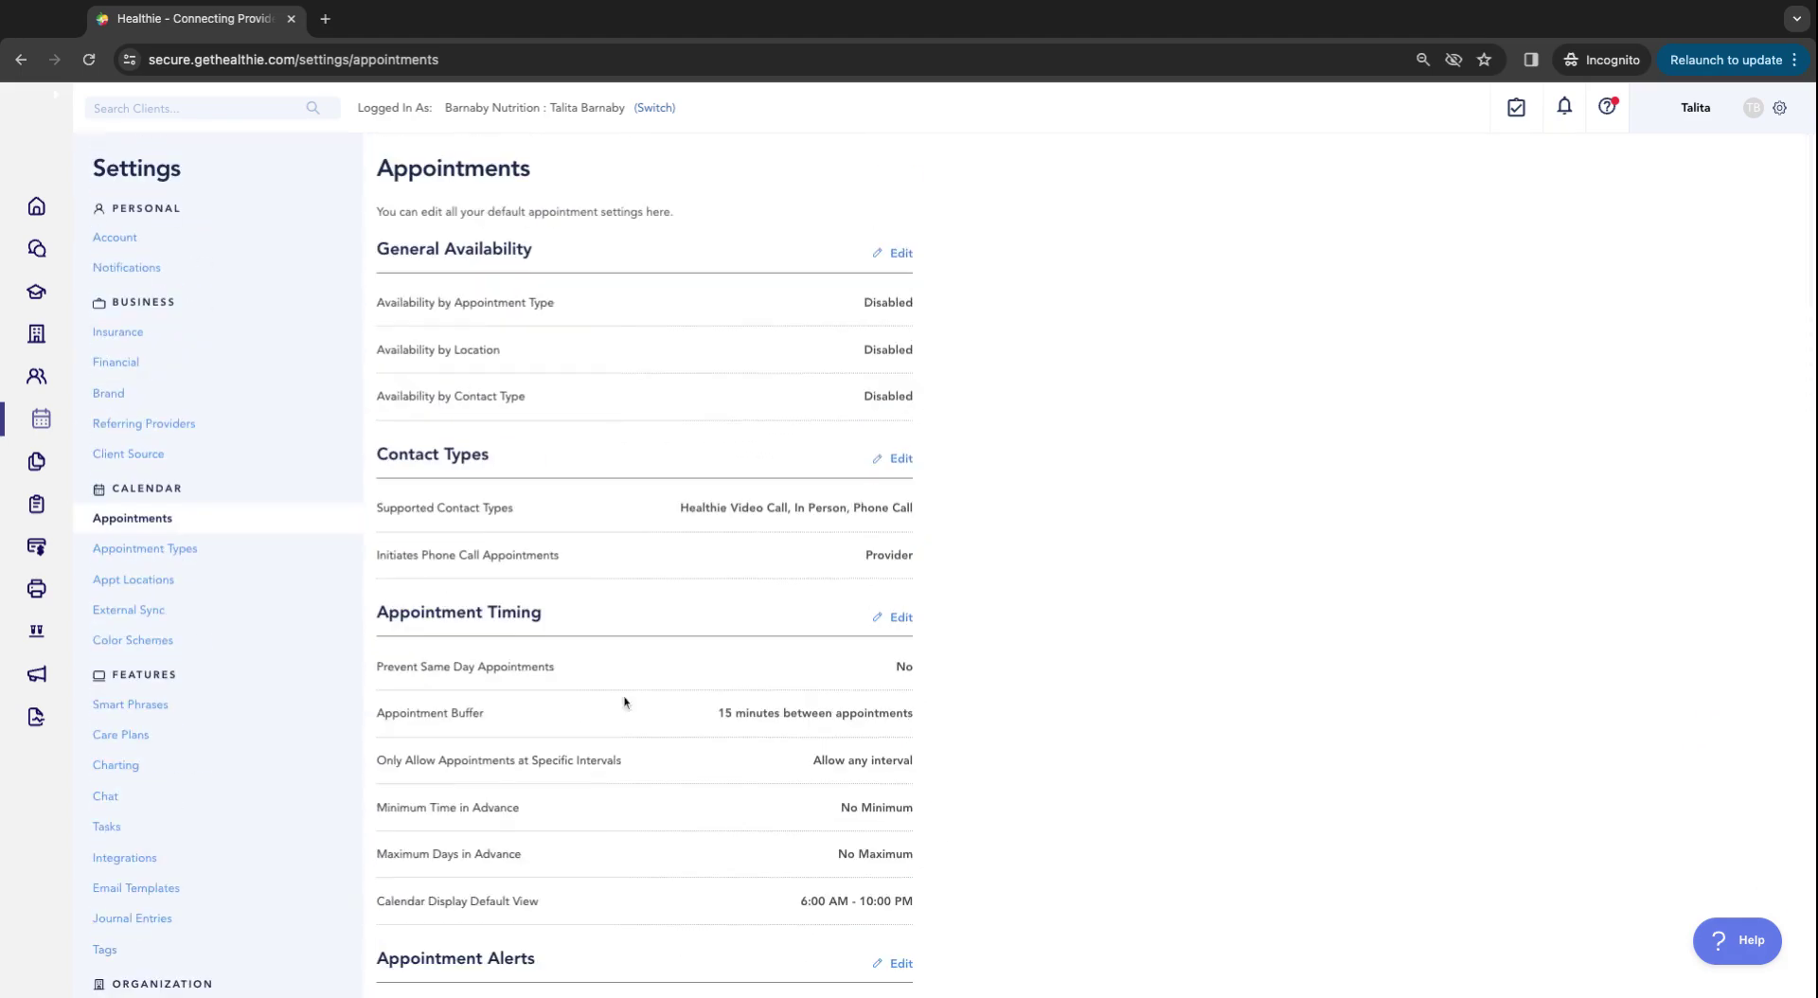
Step: Open the 45-minute video 1:1 session appointment type from Appointment Types for editing
left_click(180, 555)
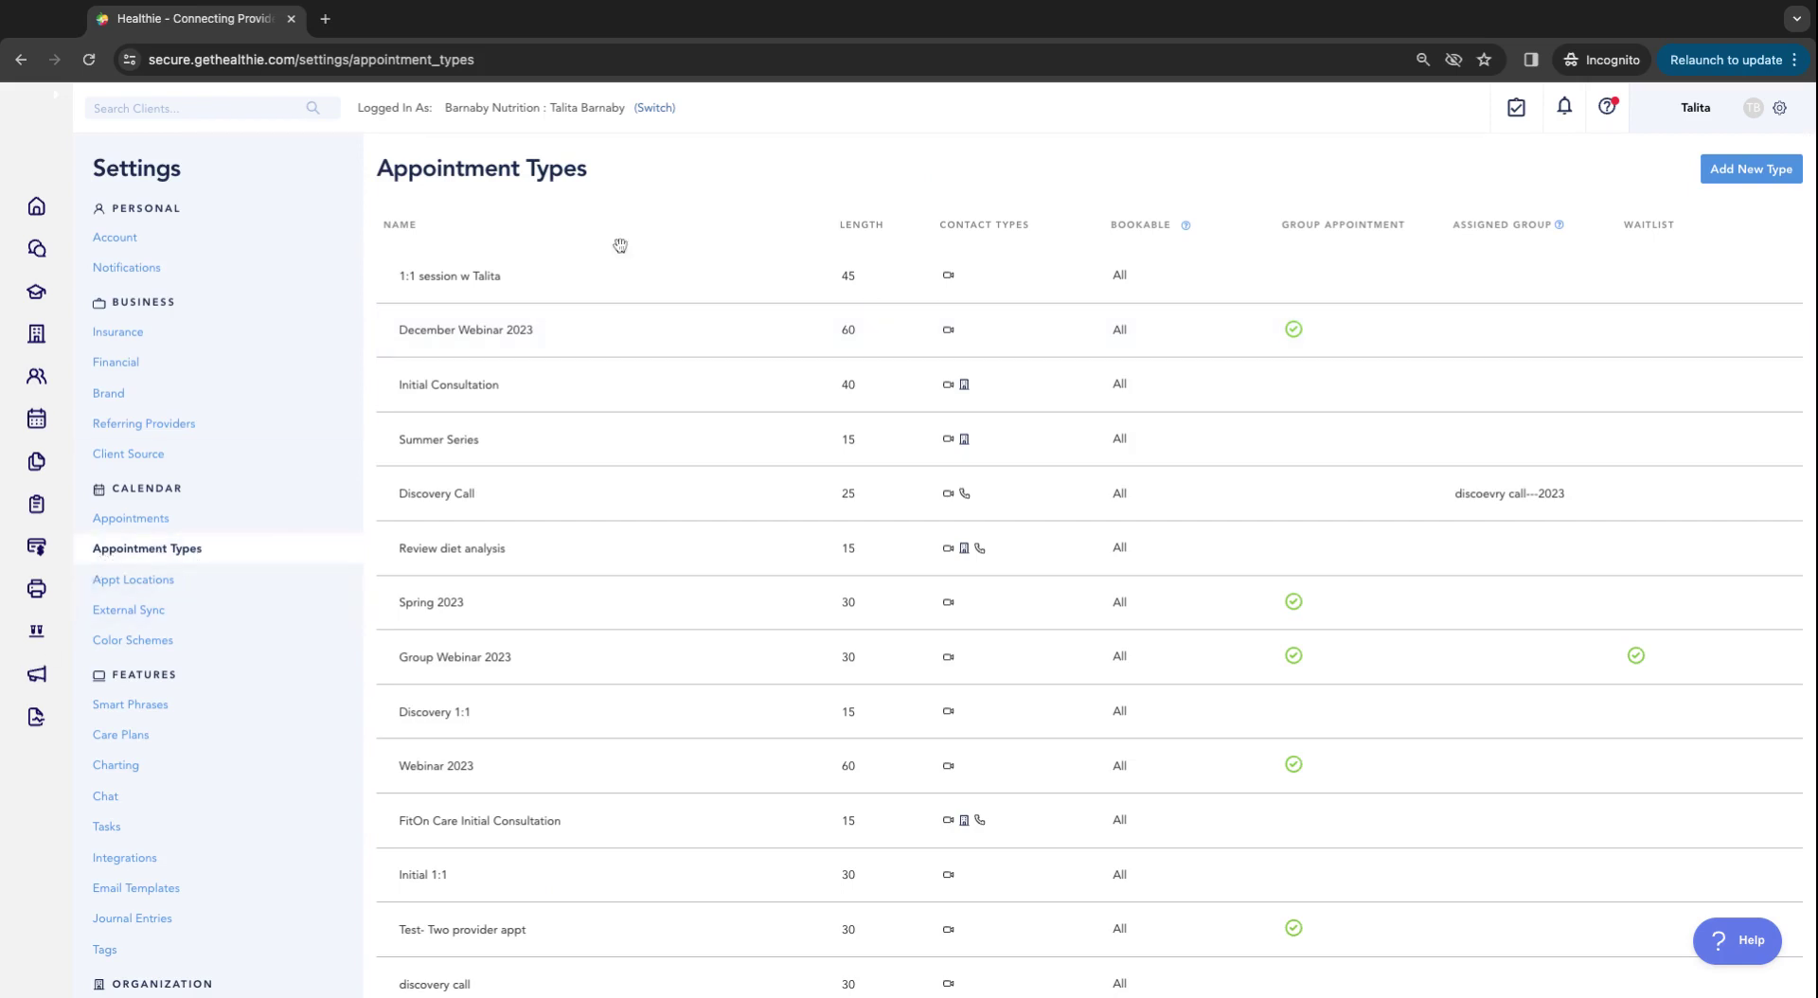
triple_click(379, 176)
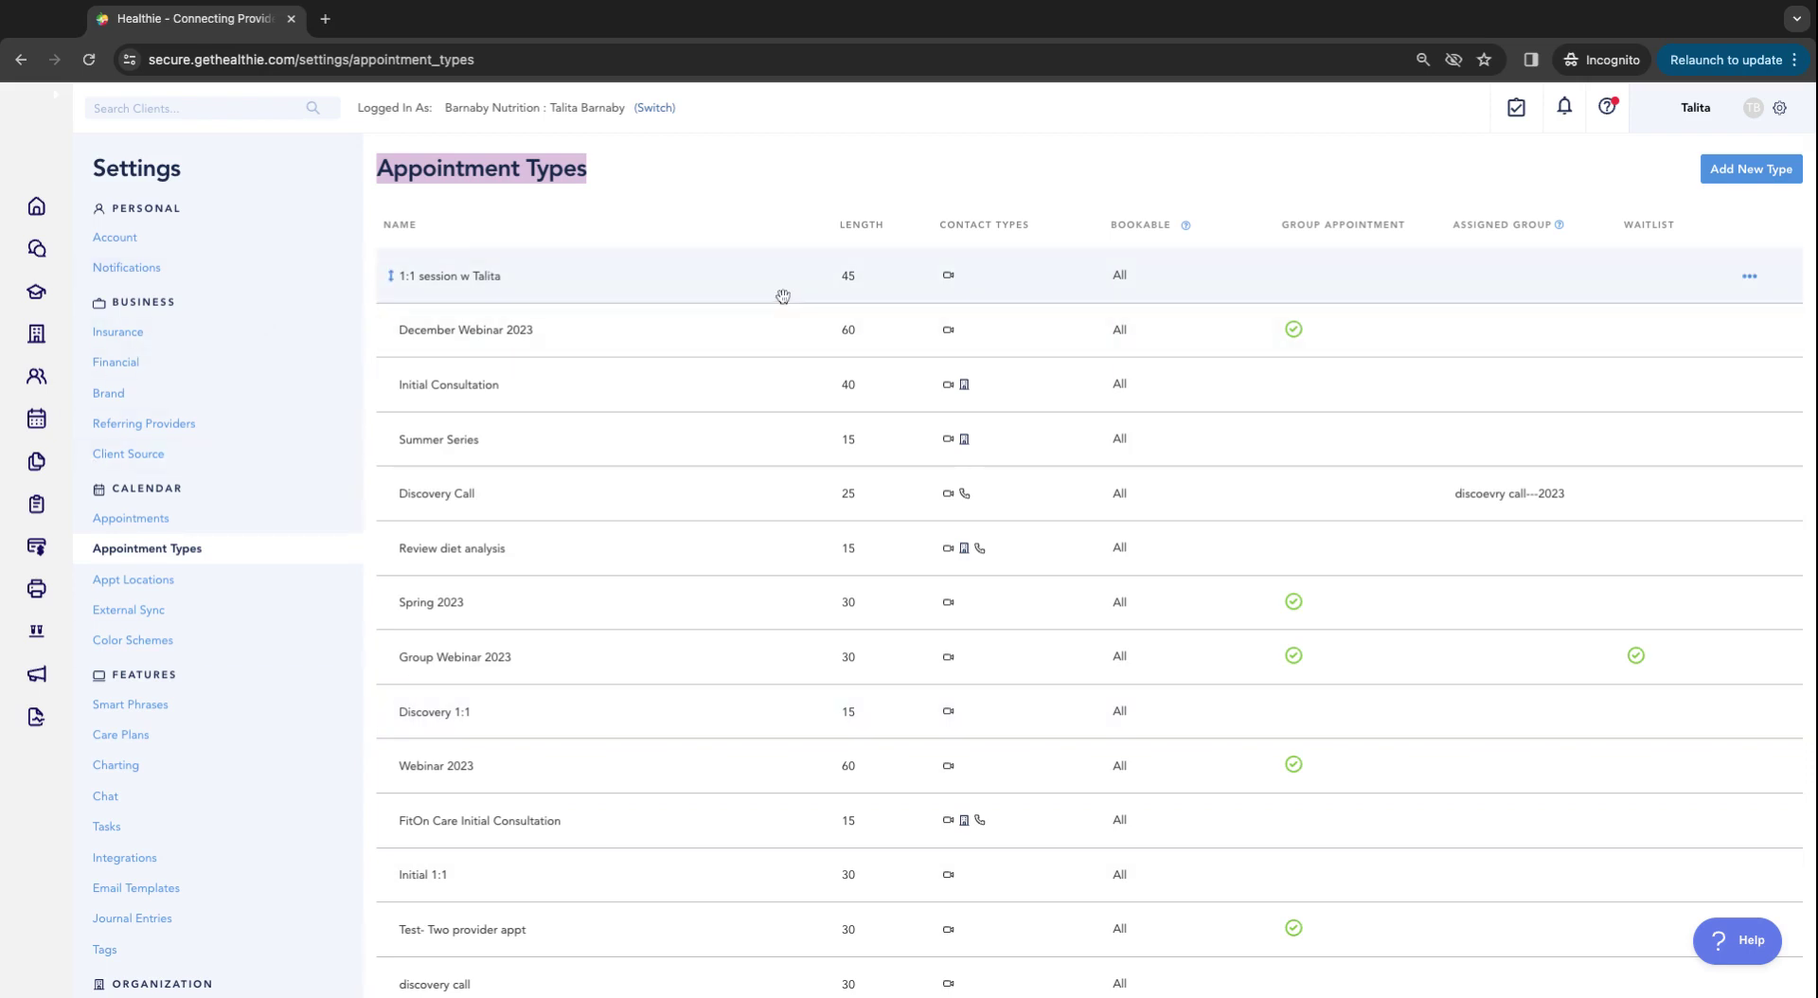
left_click(1751, 279)
left_click(1728, 303)
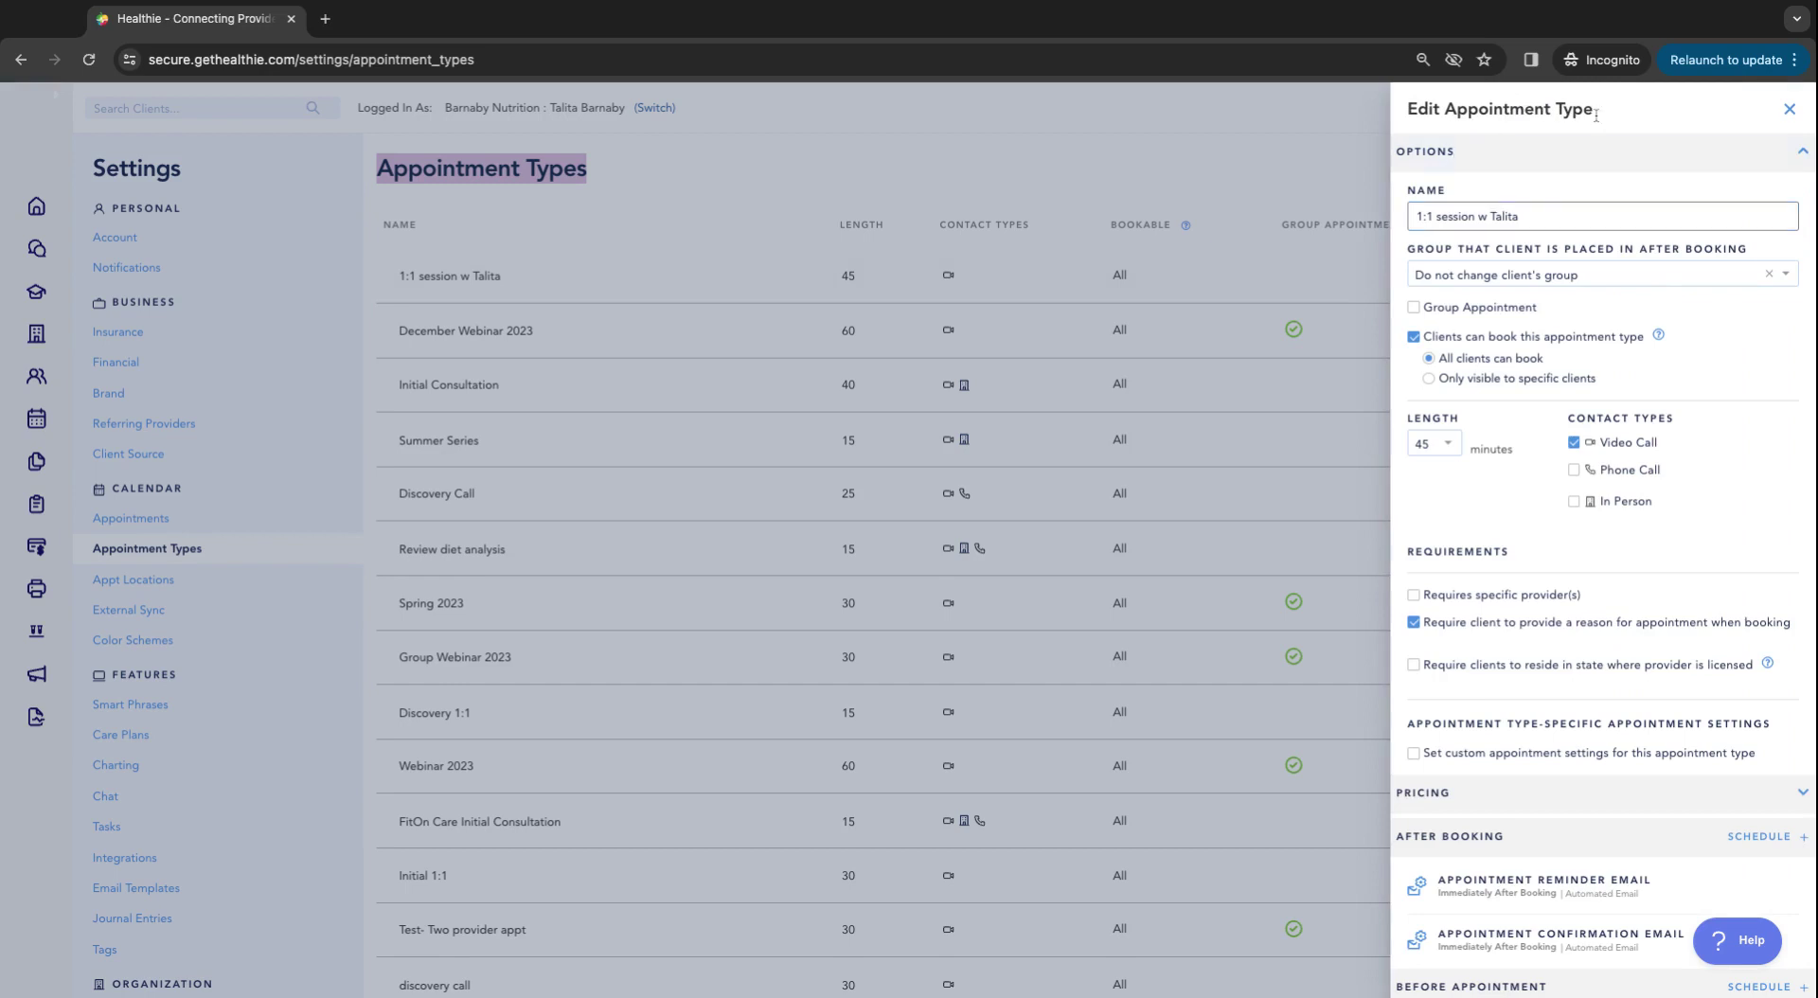
Step: Select the appointment type's name and expand the 'Group that client is placed in after booking' dropdown
scroll(1631, 390, "down", 4)
scroll(1630, 390, "up", 4)
left_click(1473, 224)
left_click_drag(1410, 192, 1516, 204)
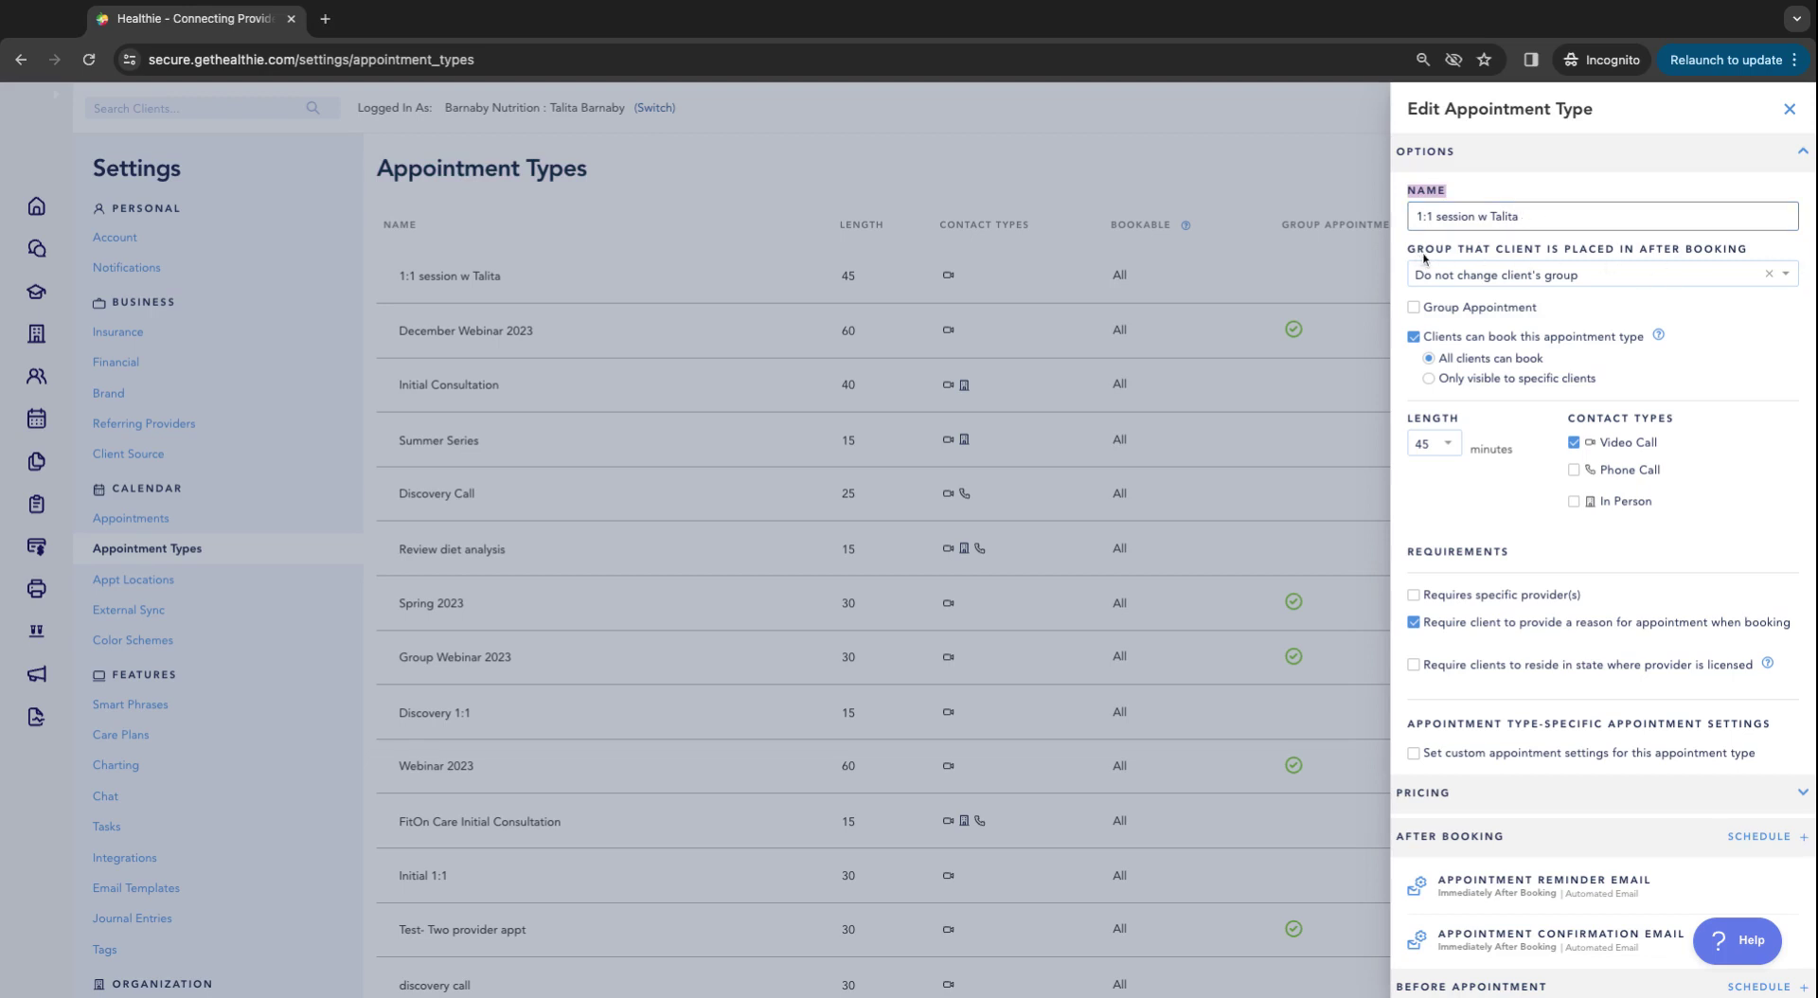
left_click(1573, 274)
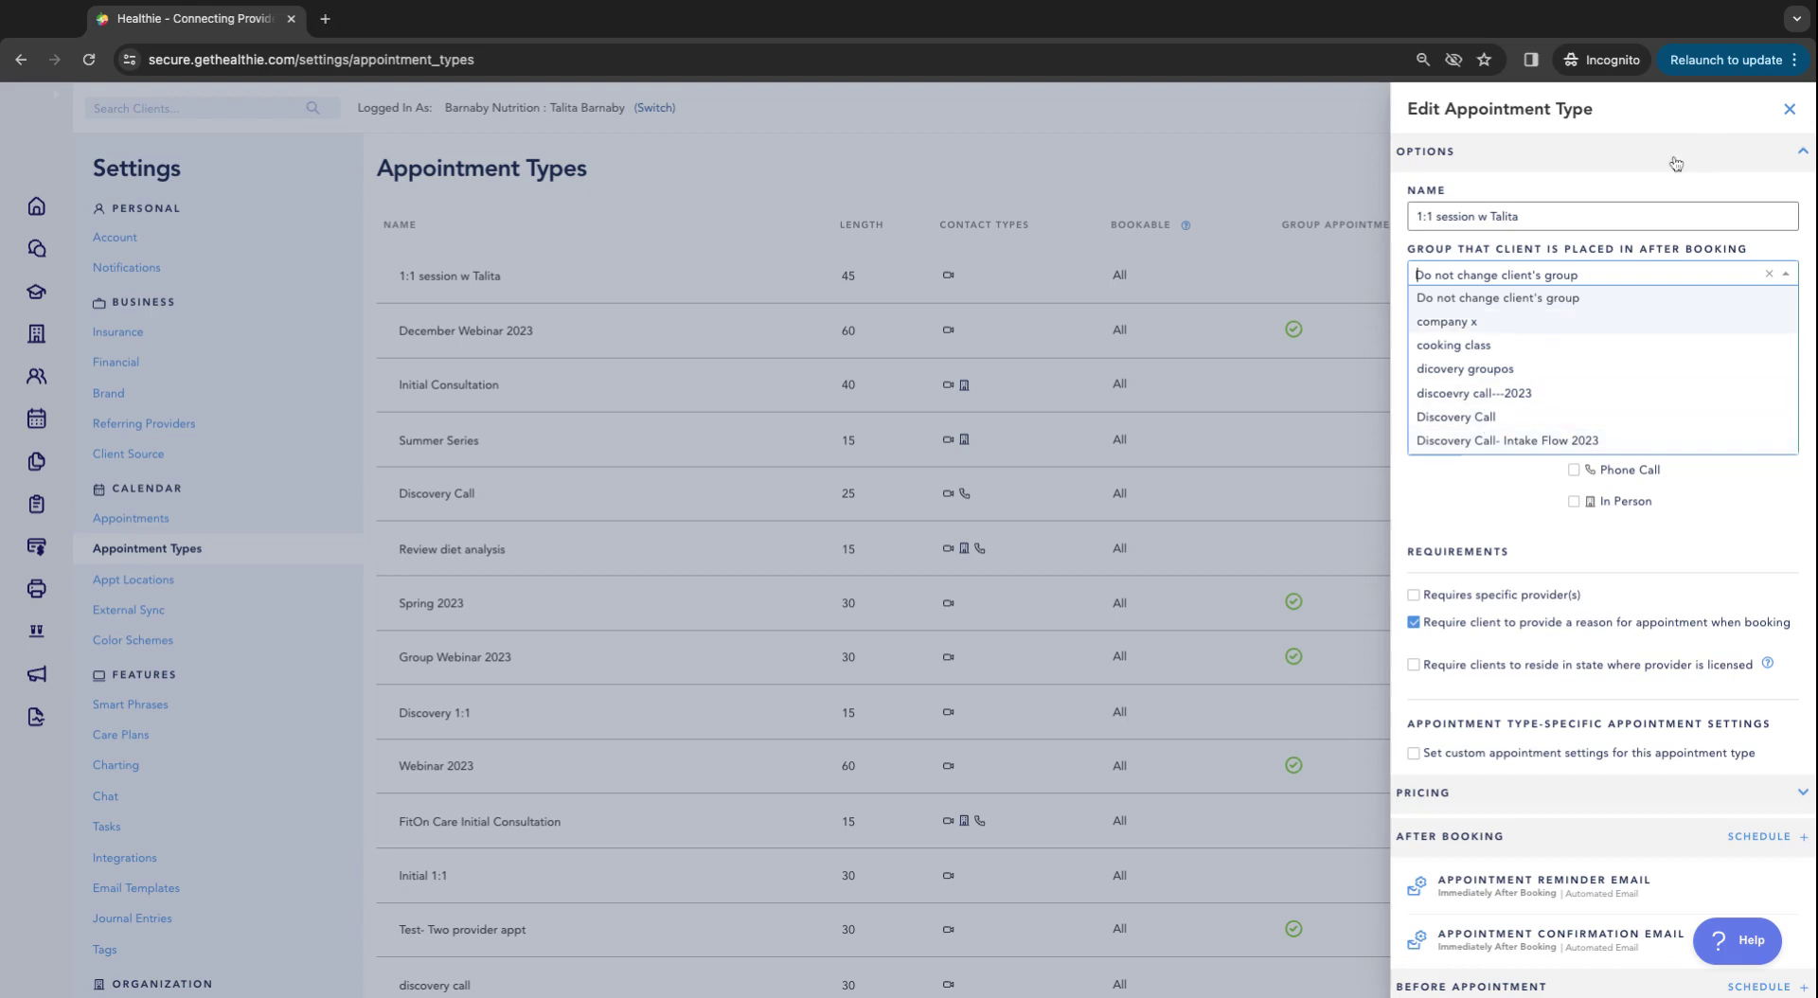
Step: Keep clients' group unchanged, keep the appointment one-on-one, and leave it bookable by all clients
left_click(1678, 189)
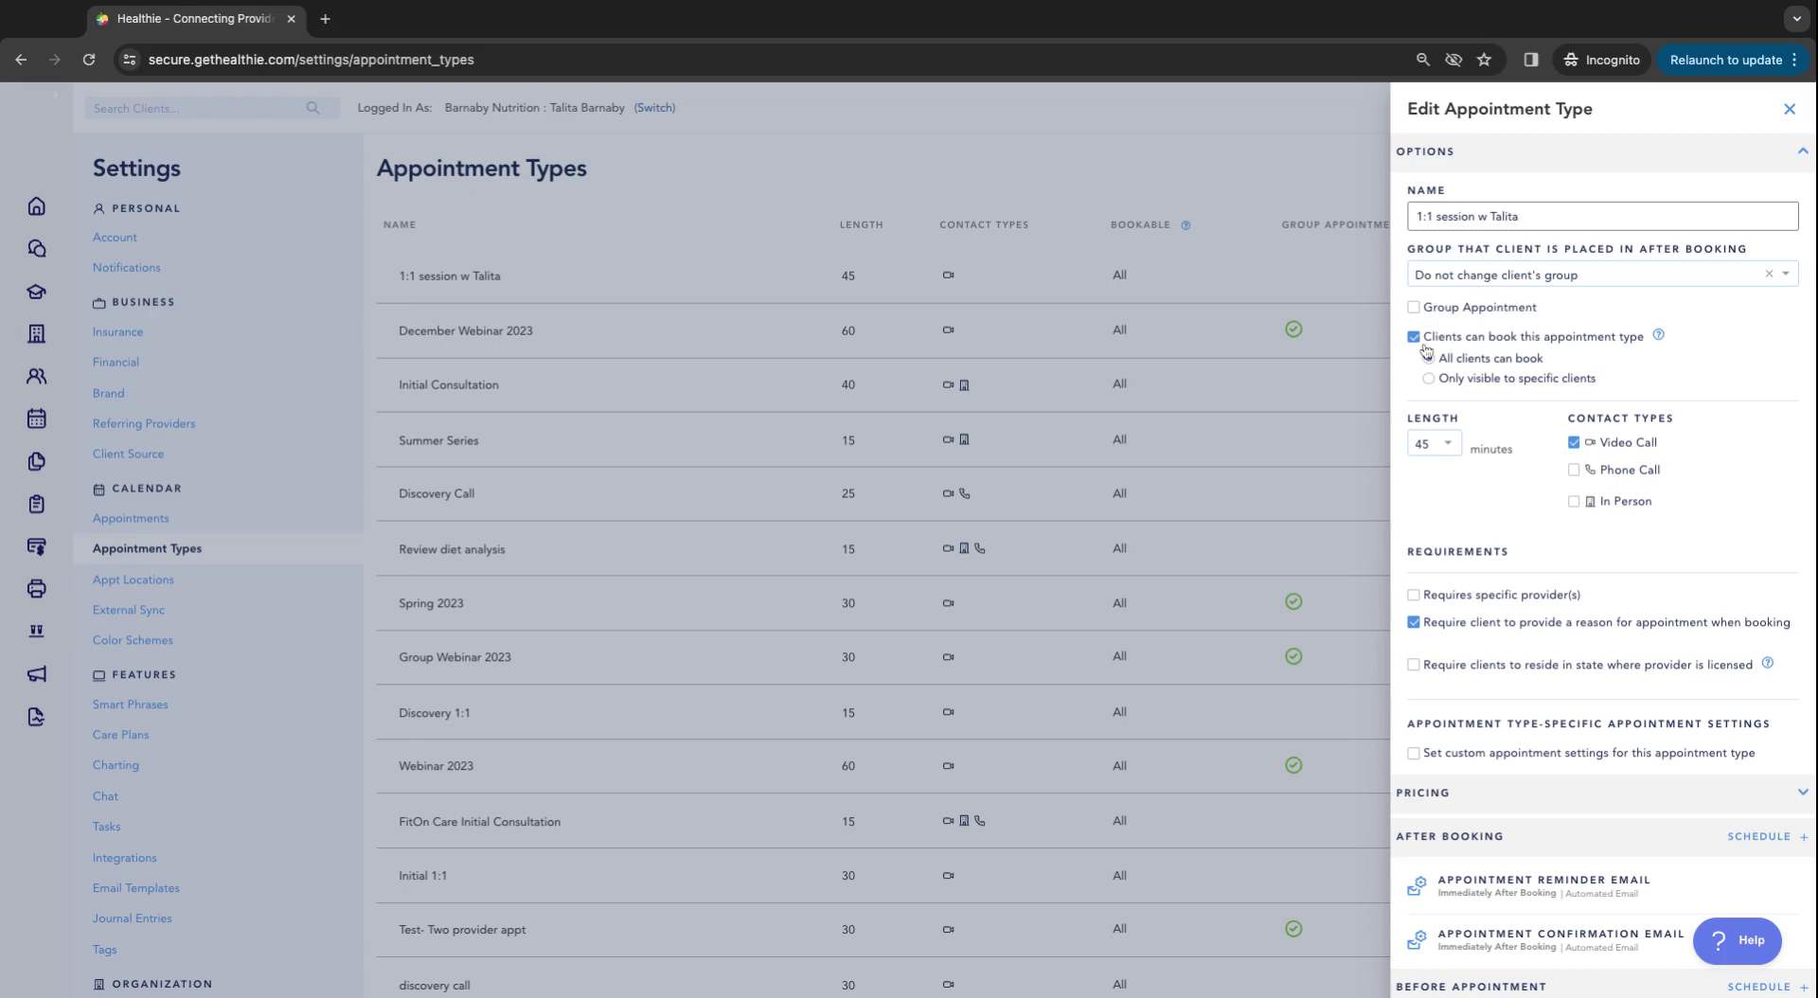
left_click(1463, 310)
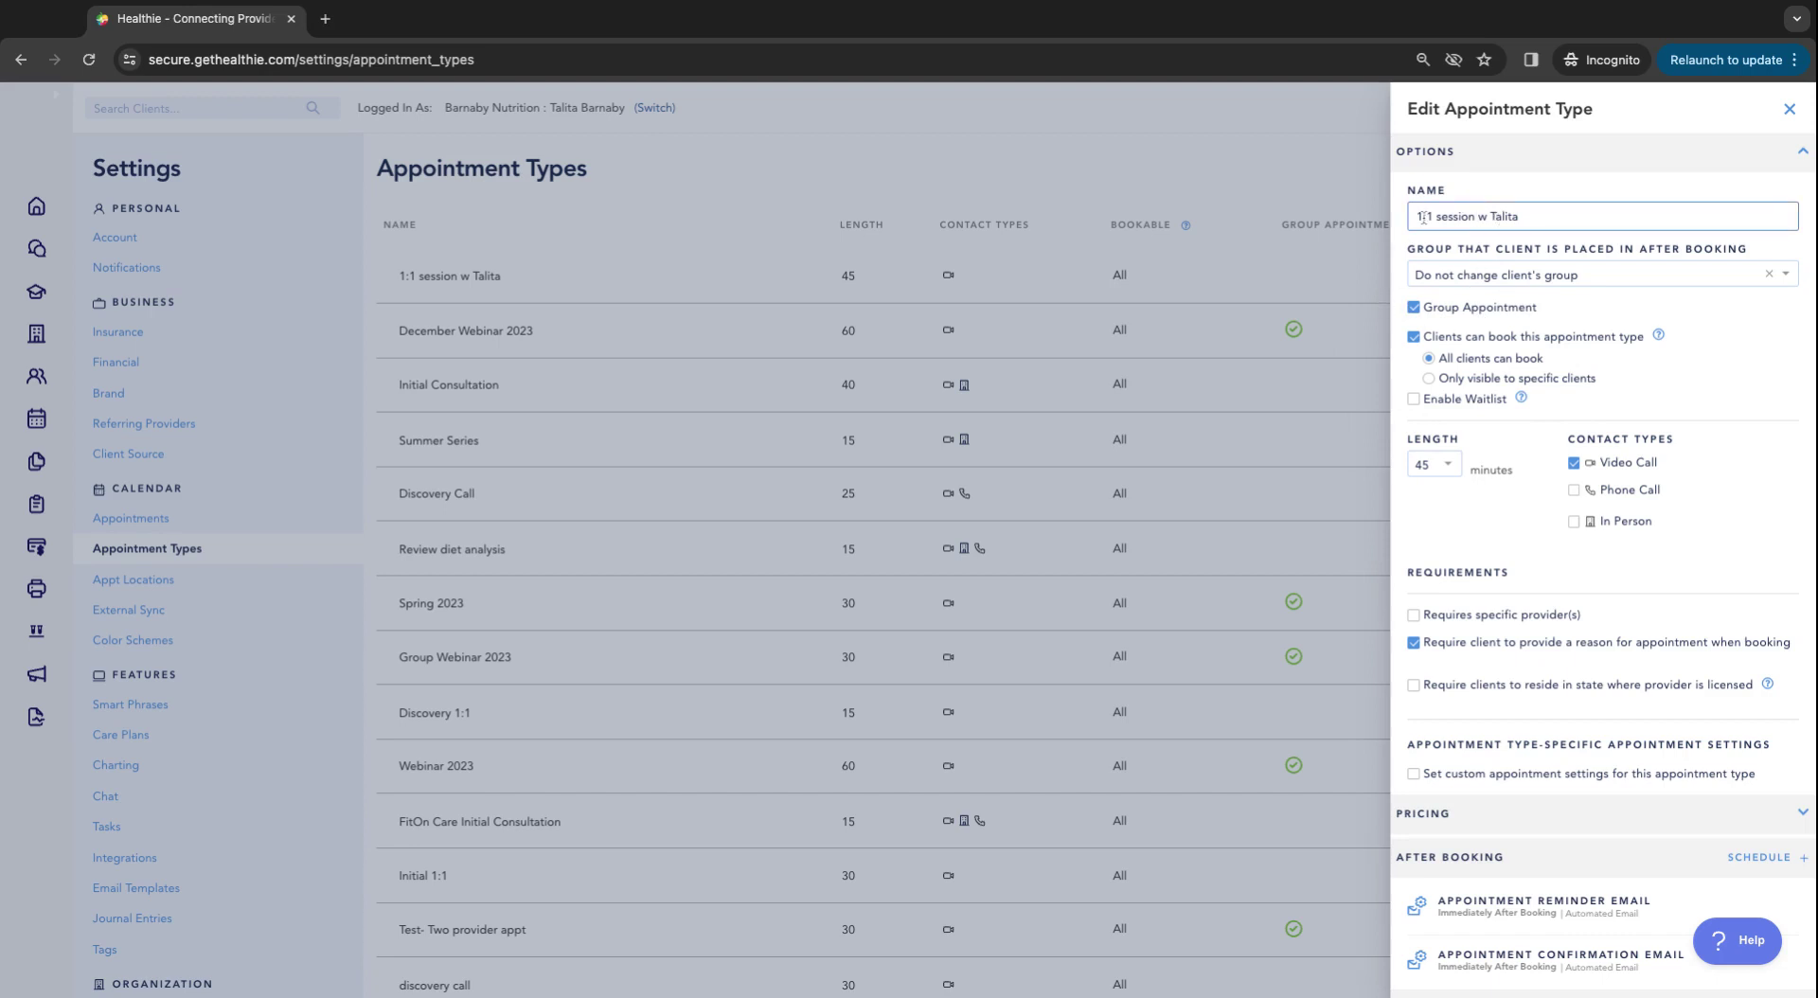
left_click(1455, 311)
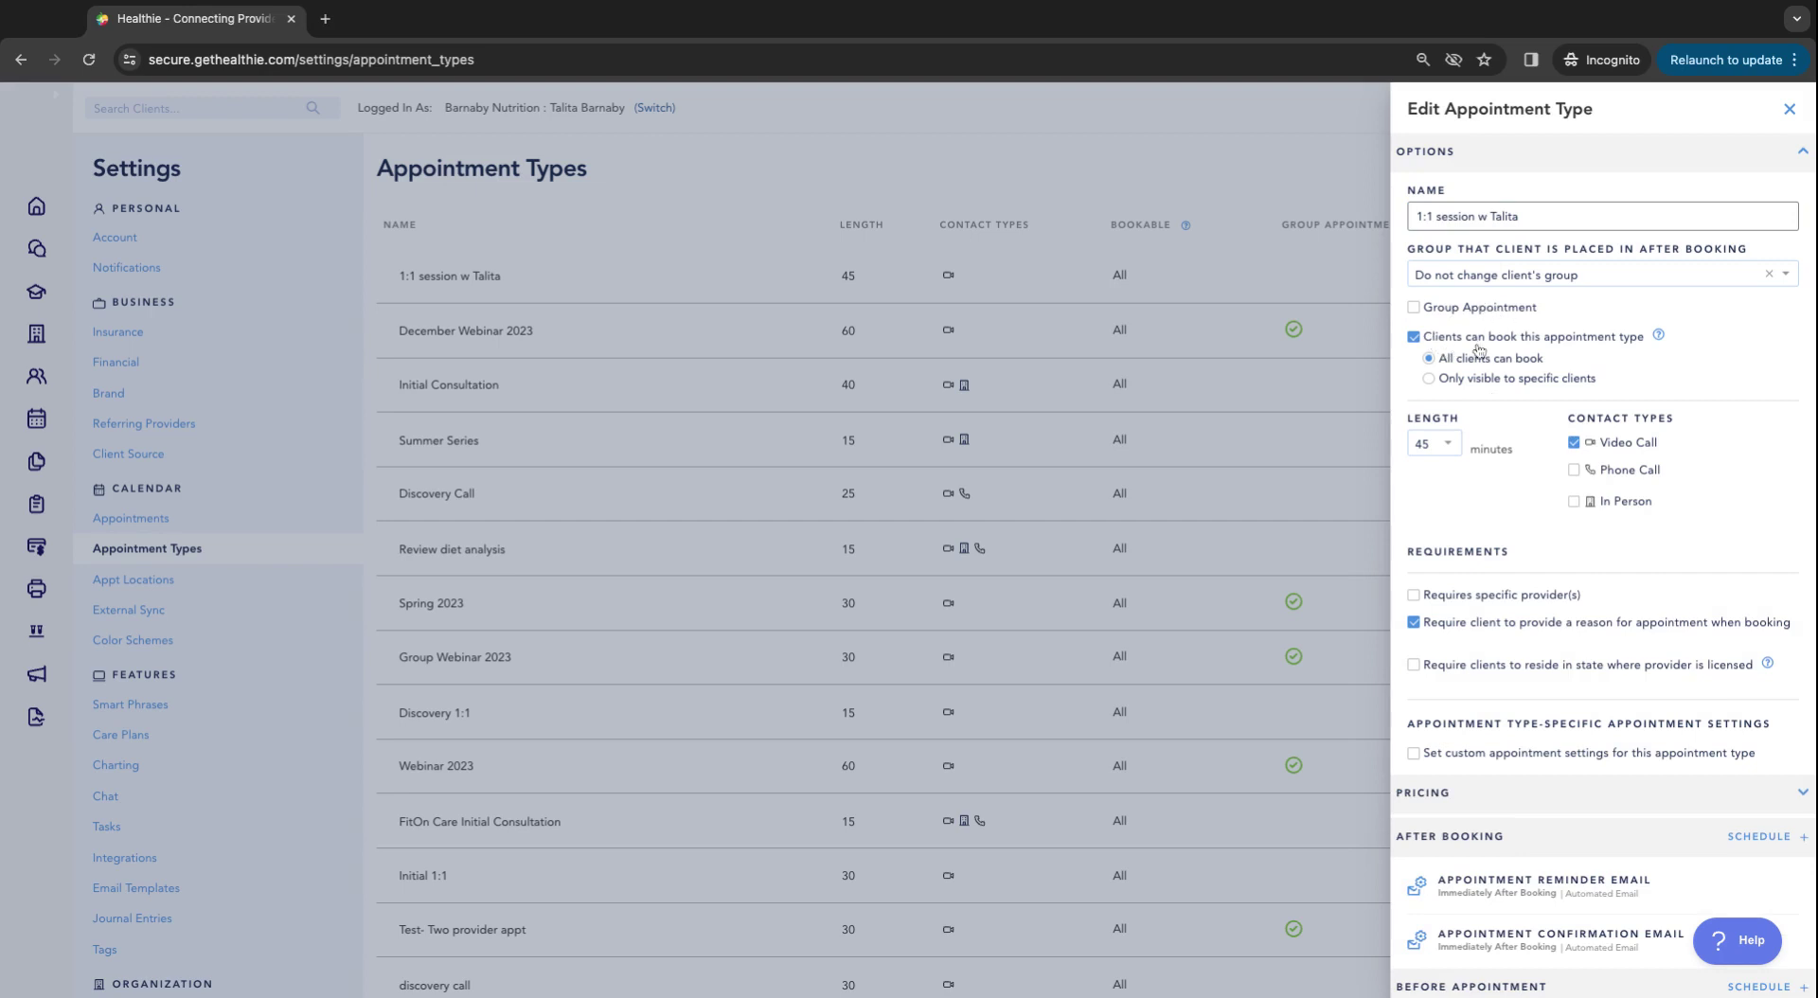
left_click(1540, 380)
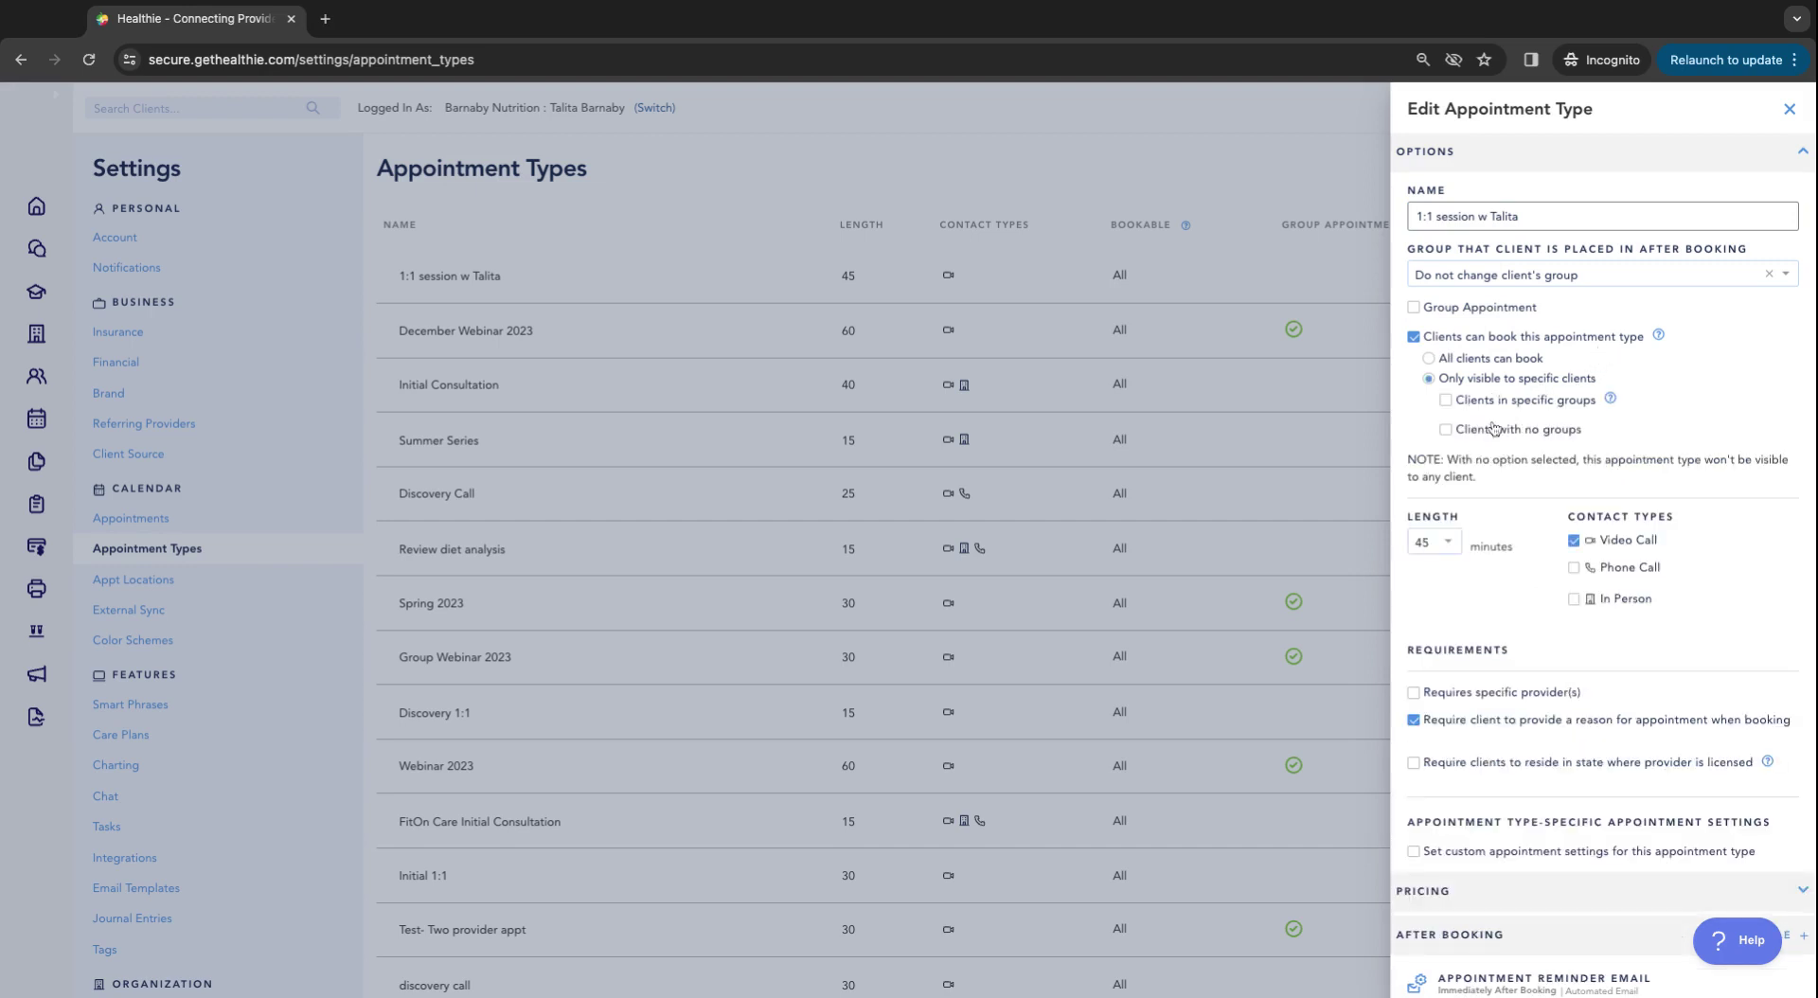
left_click(1469, 360)
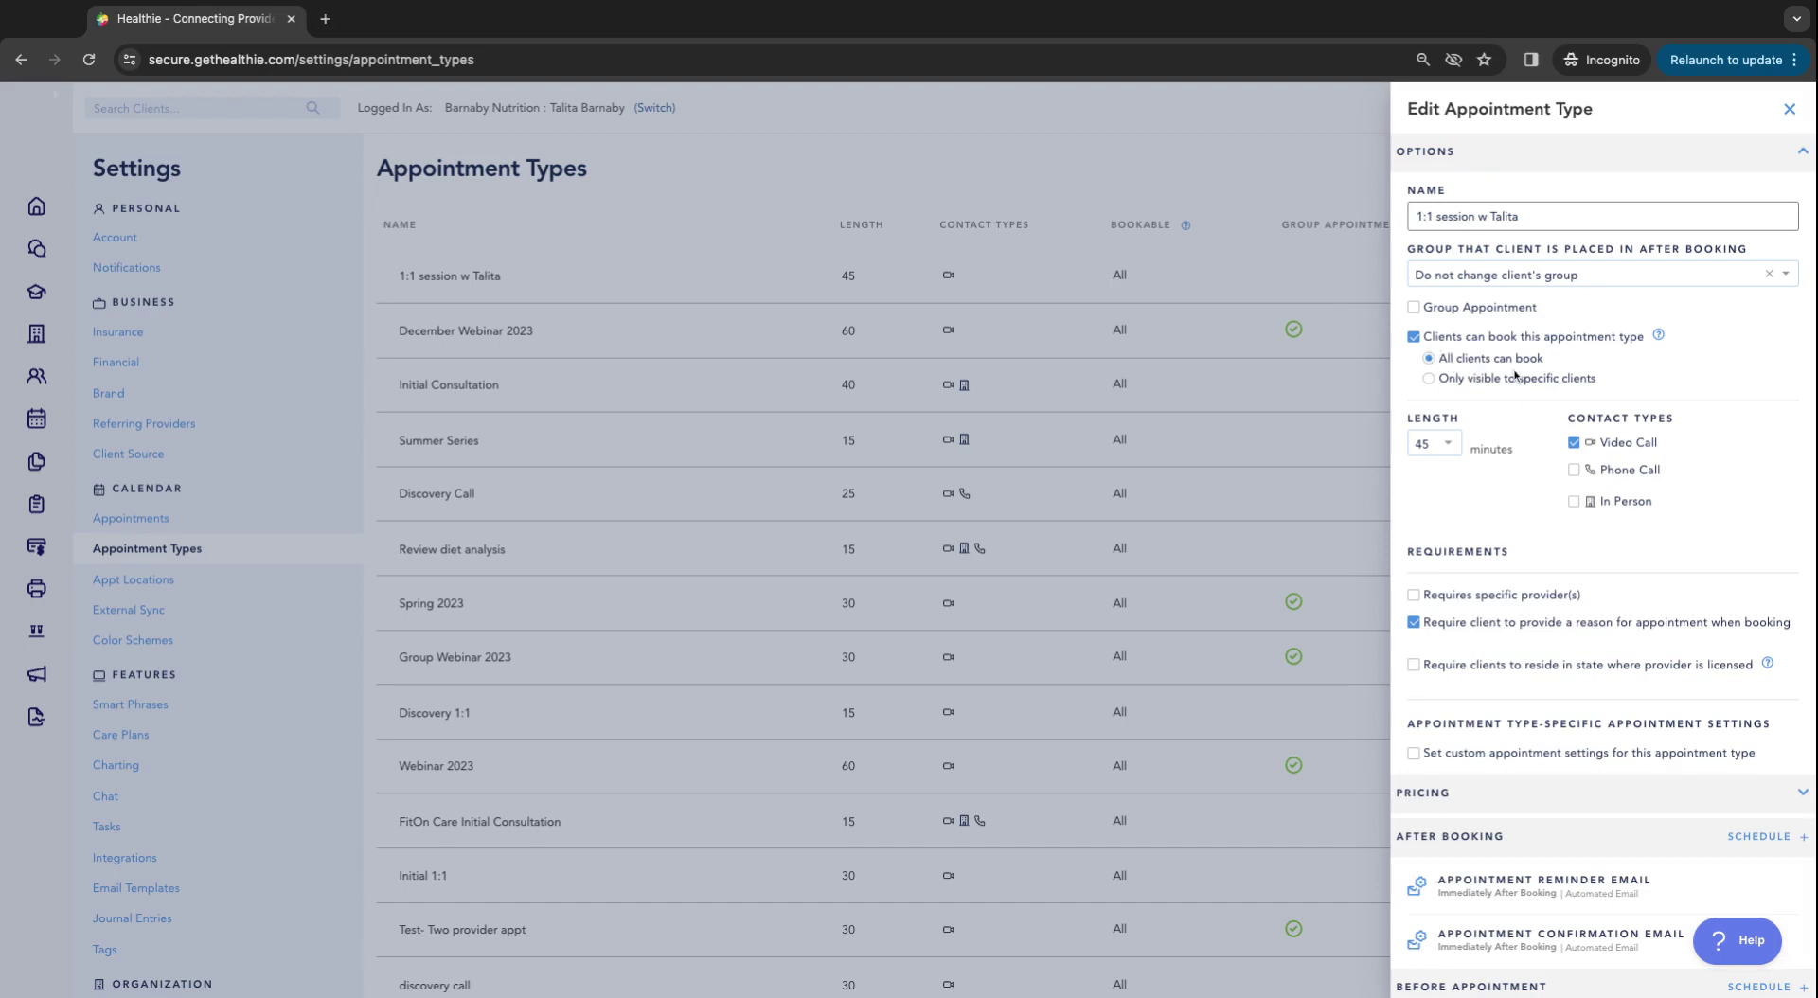
Step: Keep the session length at 45 minutes
scroll(1515, 375, "down", 1)
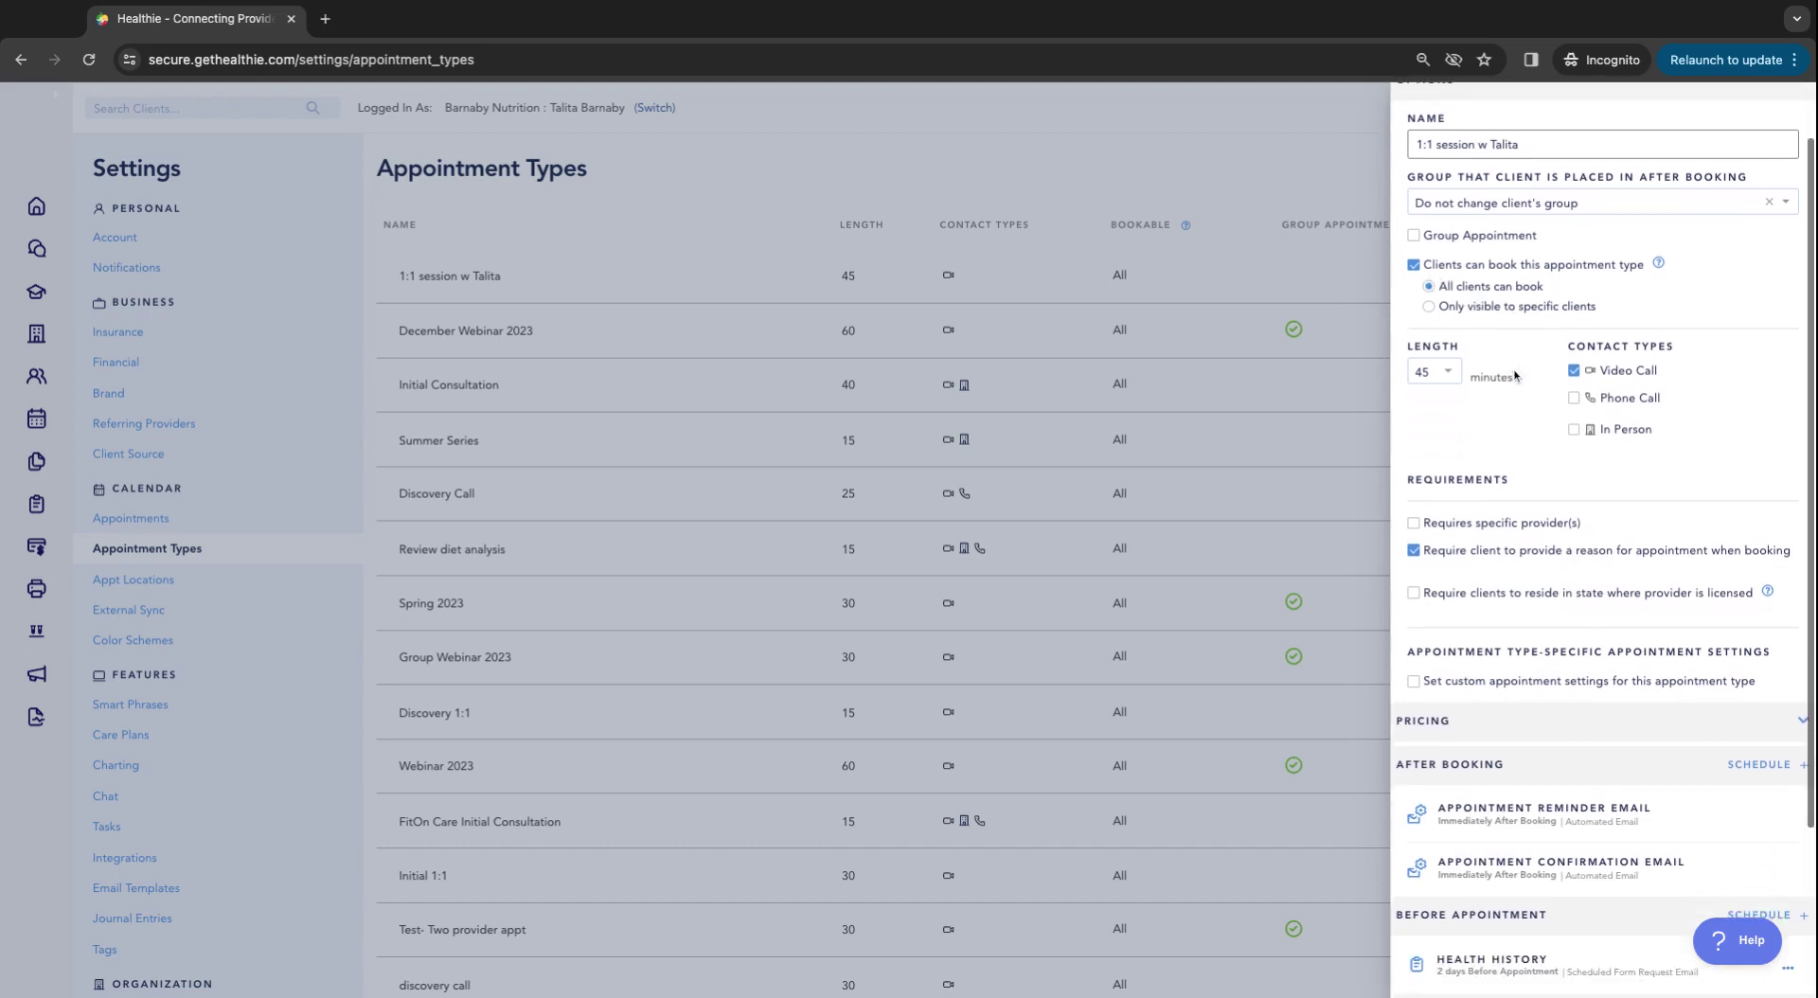
left_click(1448, 376)
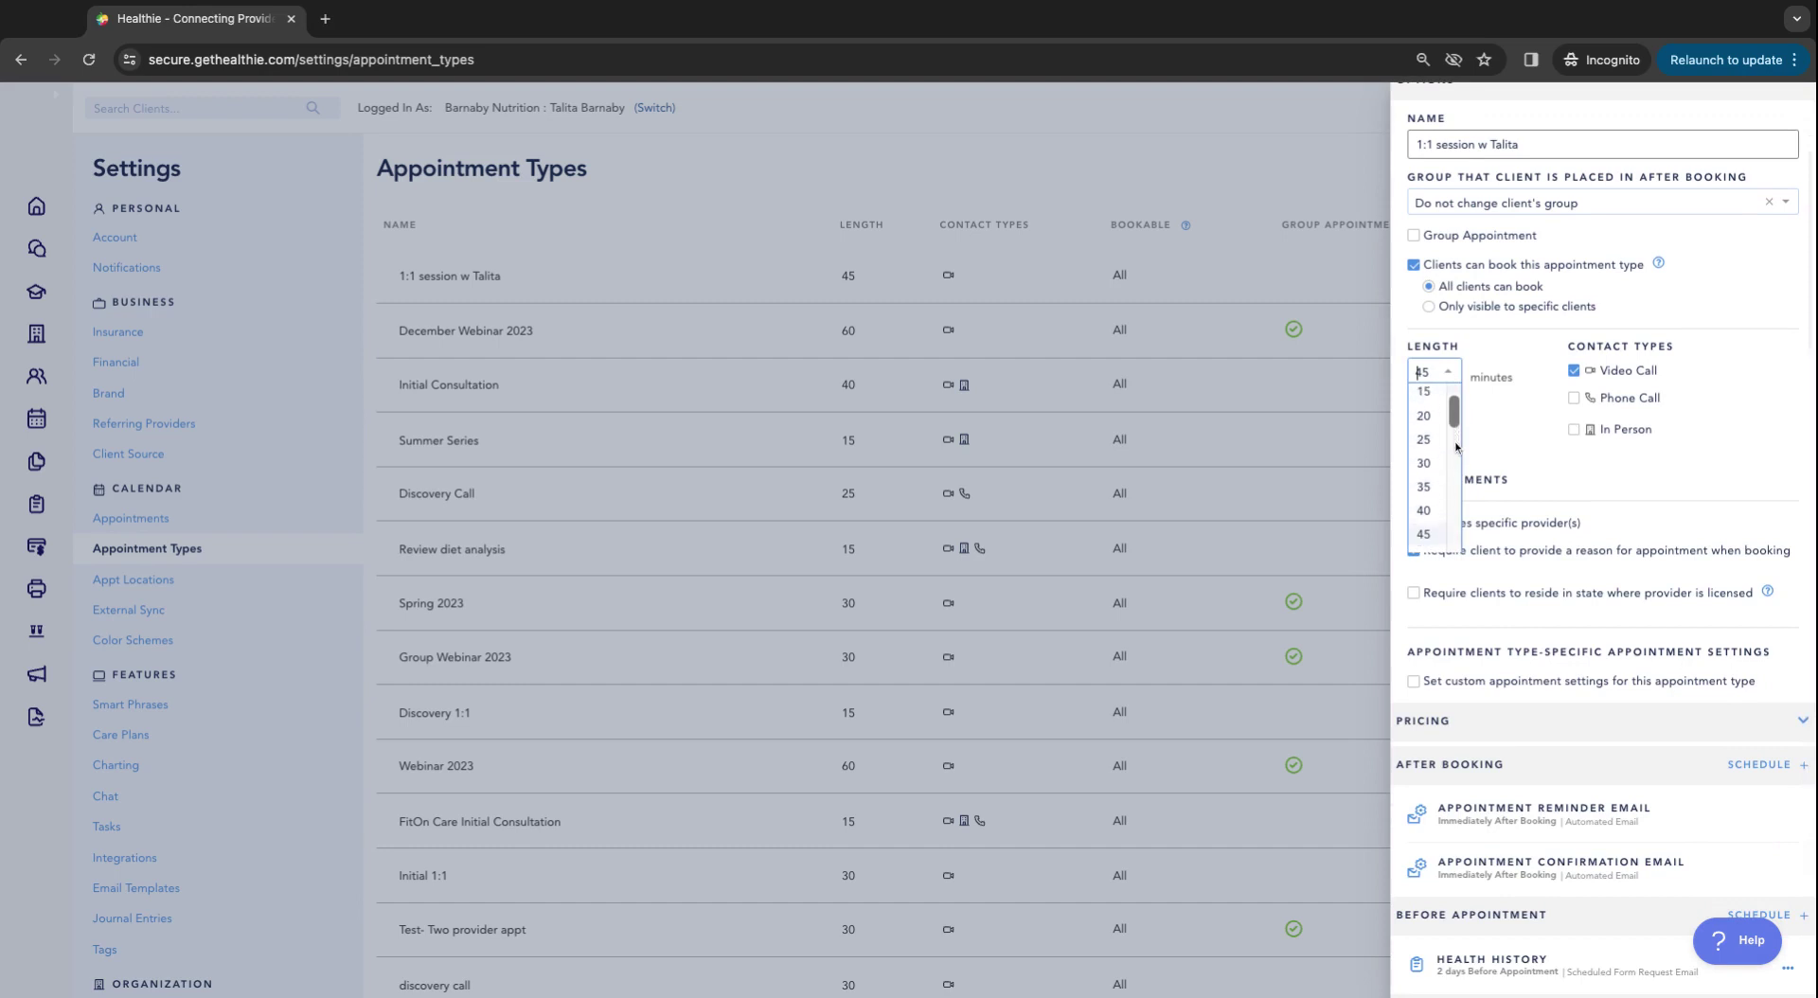
mouse_move(1455, 408)
left_mouse_down()
mouse_move(1454, 535)
mouse_move(1454, 407)
left_mouse_up()
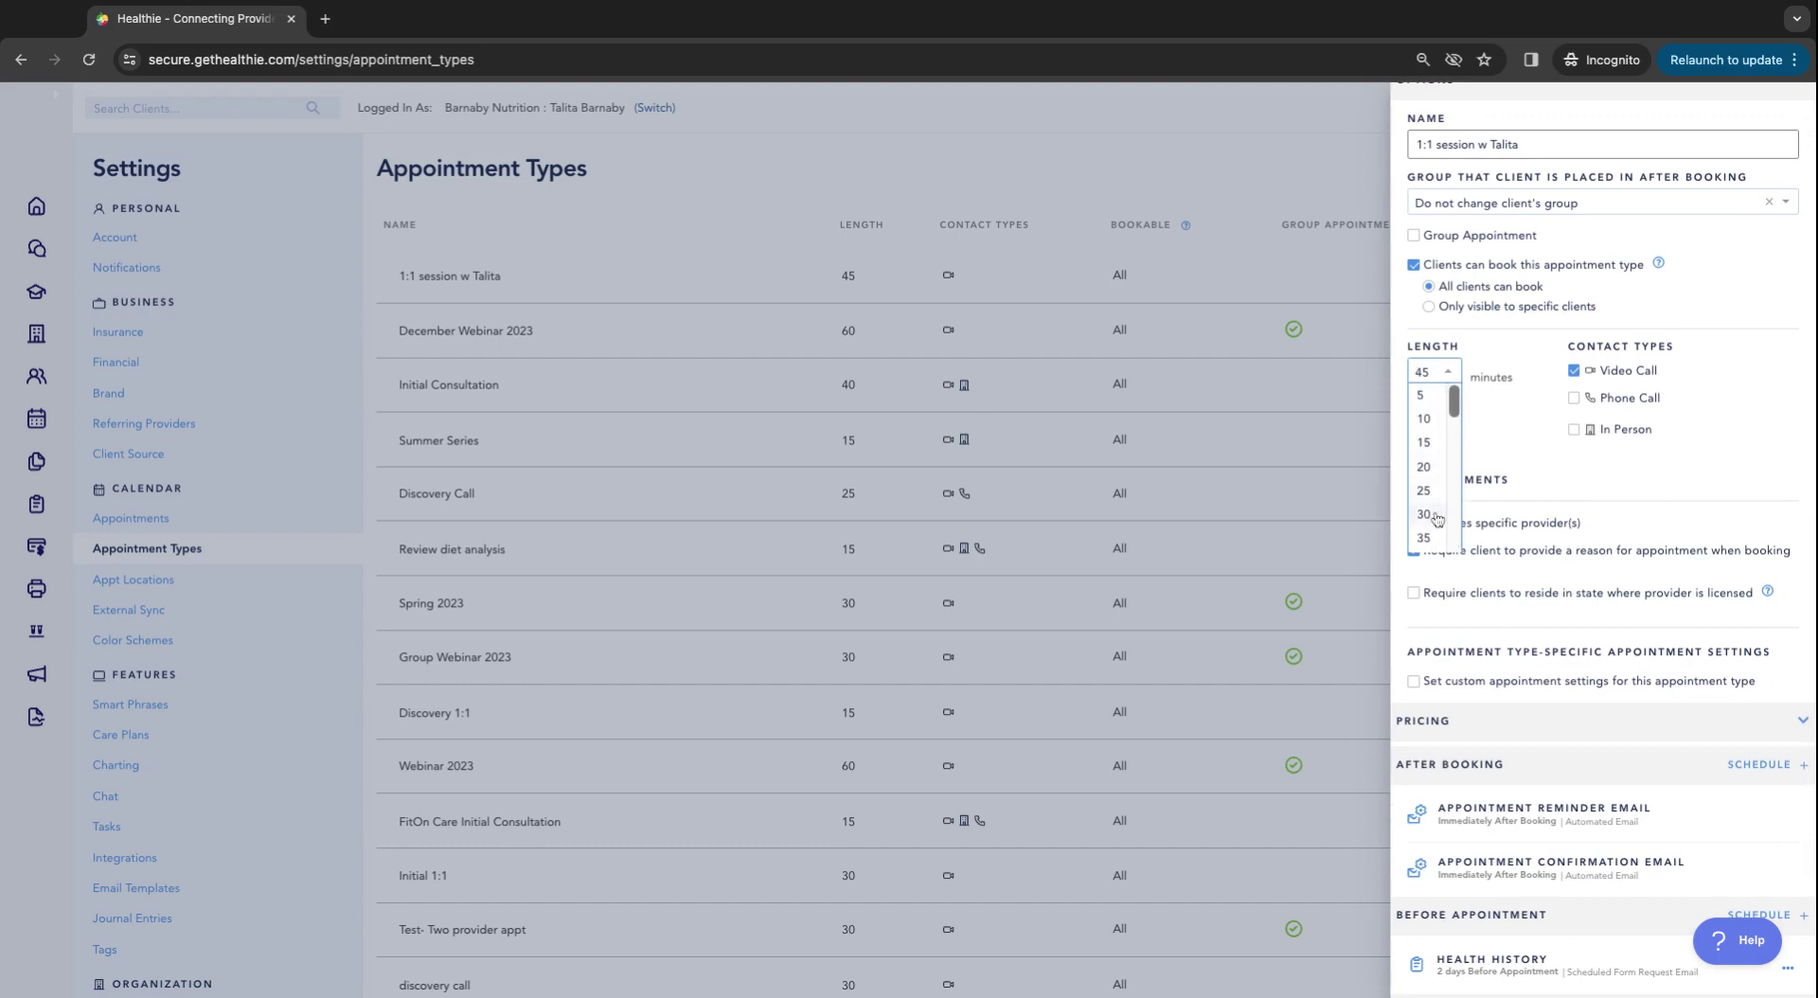
scroll(1435, 512, "down", 3)
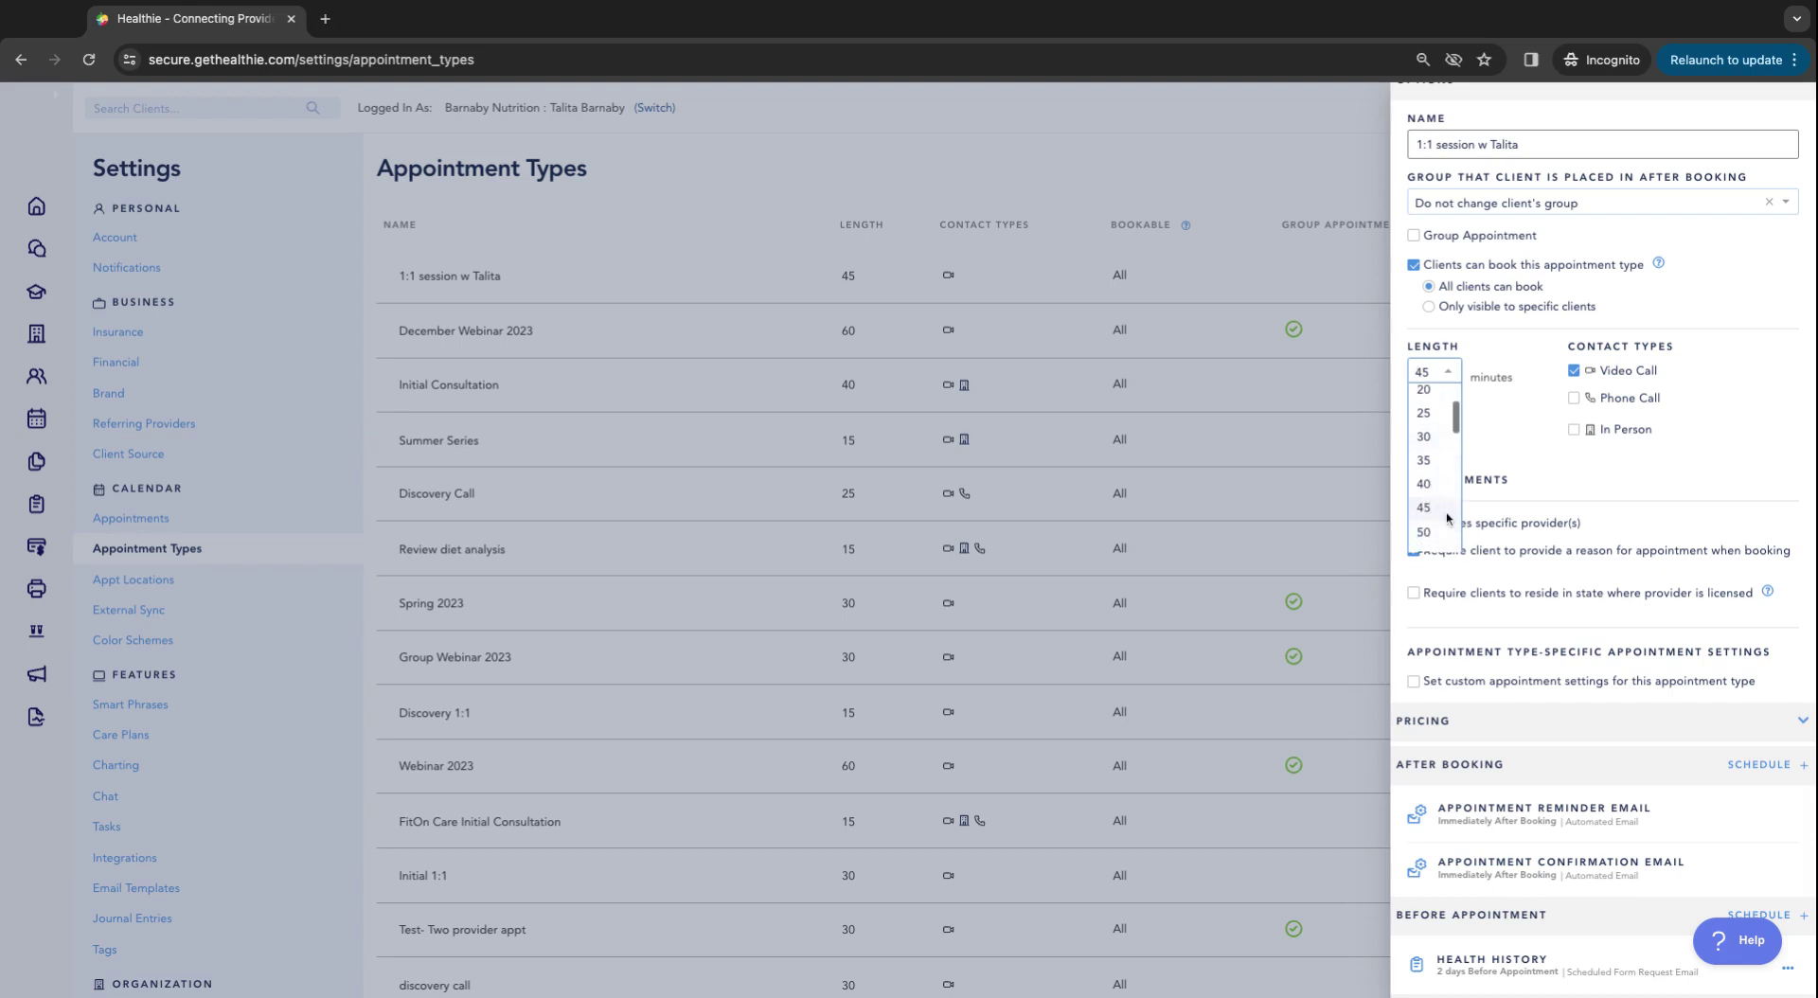
scroll(1430, 407, "up", 1)
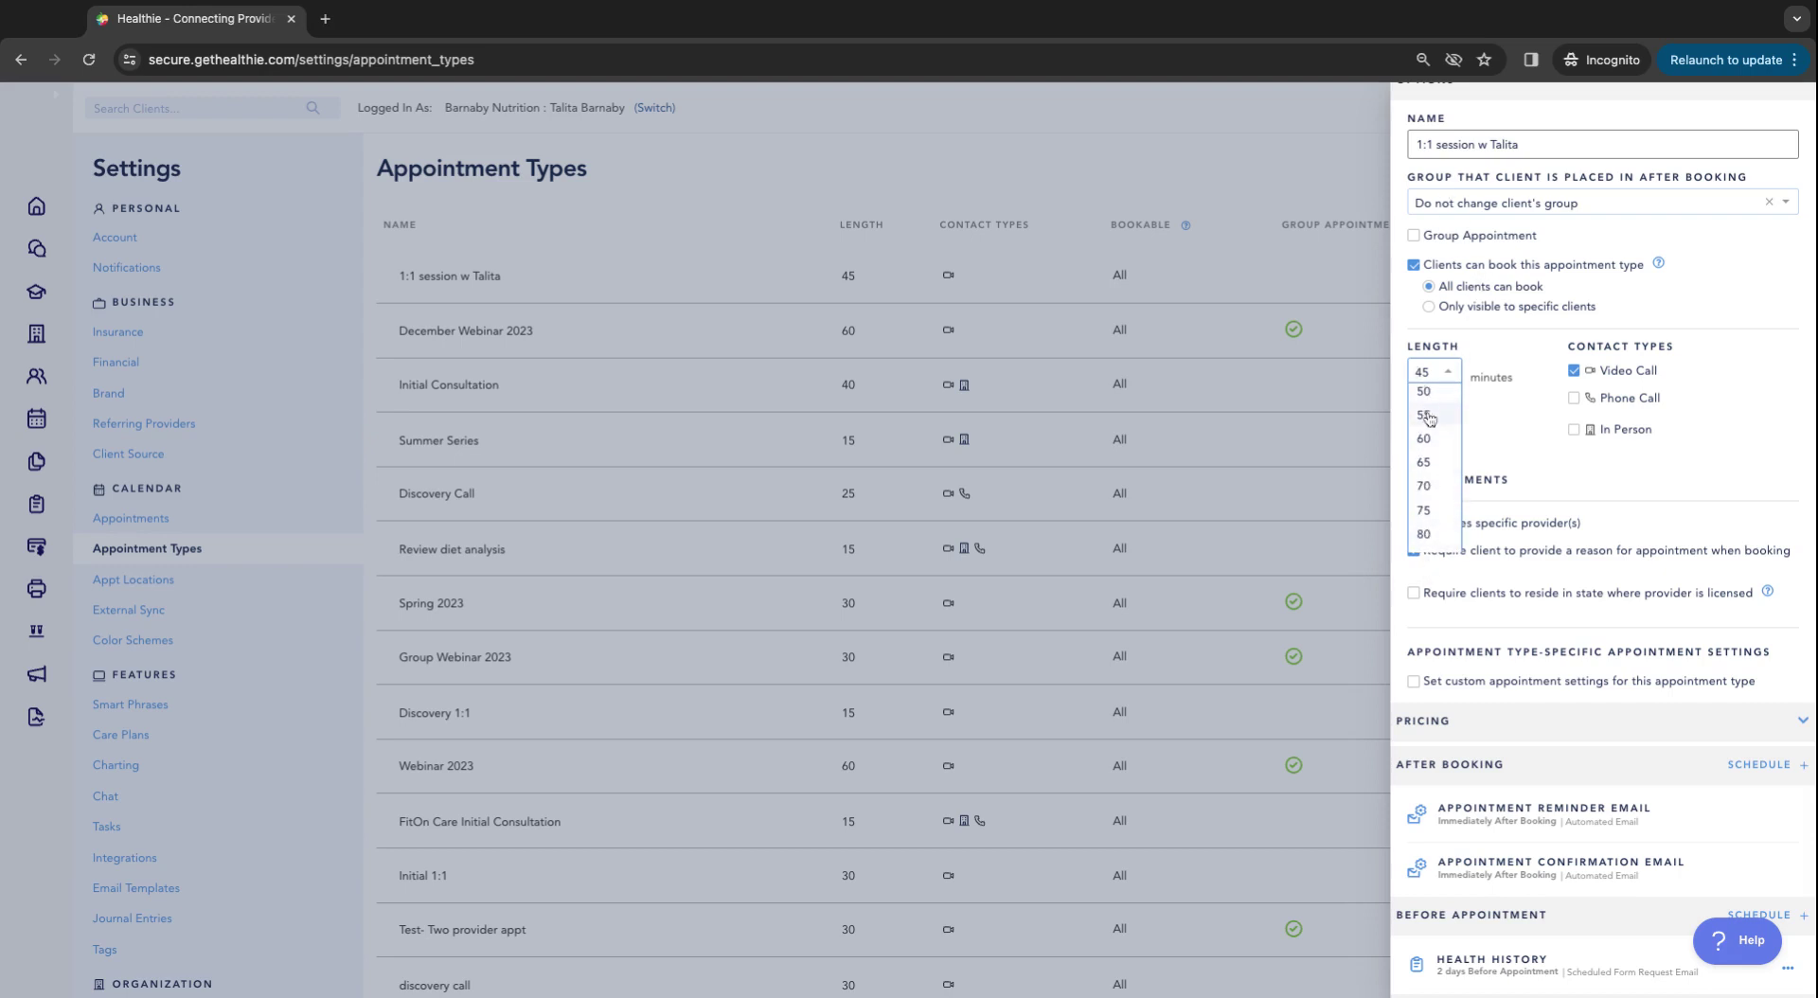
left_click(1426, 392)
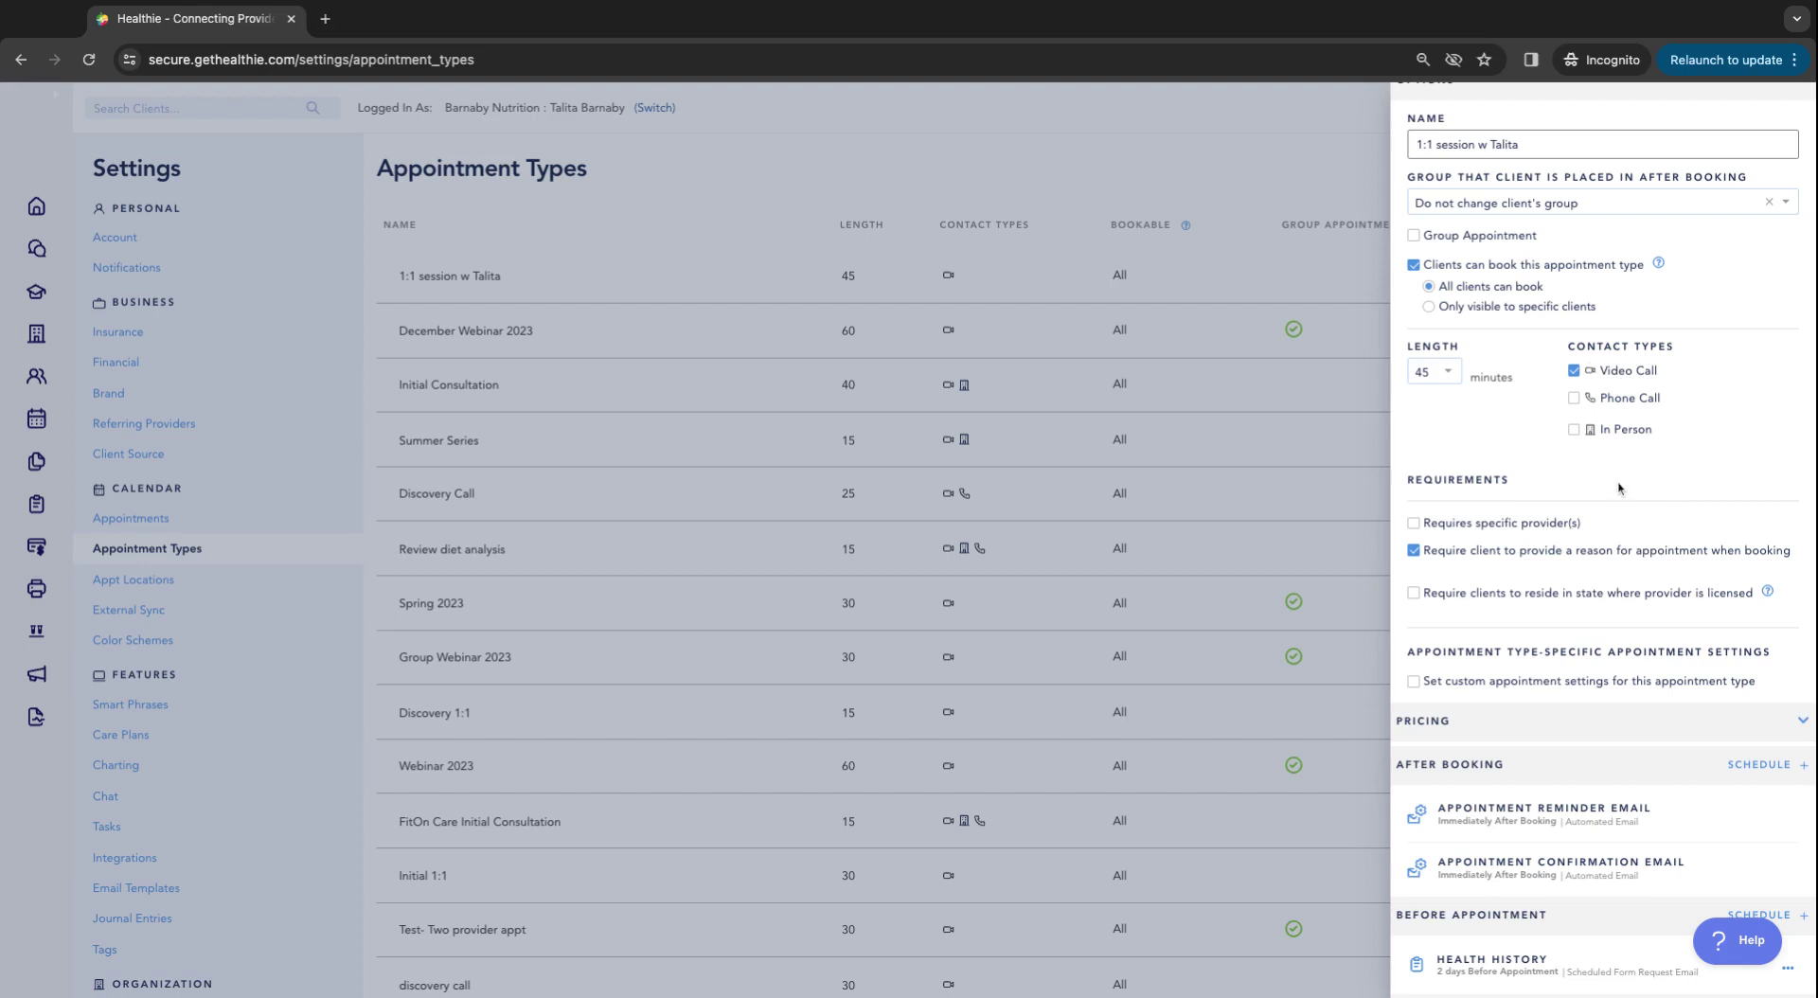
Step: Leave Video Call as the only contact type and save the appointment type update
left_click(1574, 431)
left_click(1574, 399)
left_click(1577, 430)
left_click(1574, 398)
scroll(1531, 784, "down", 3)
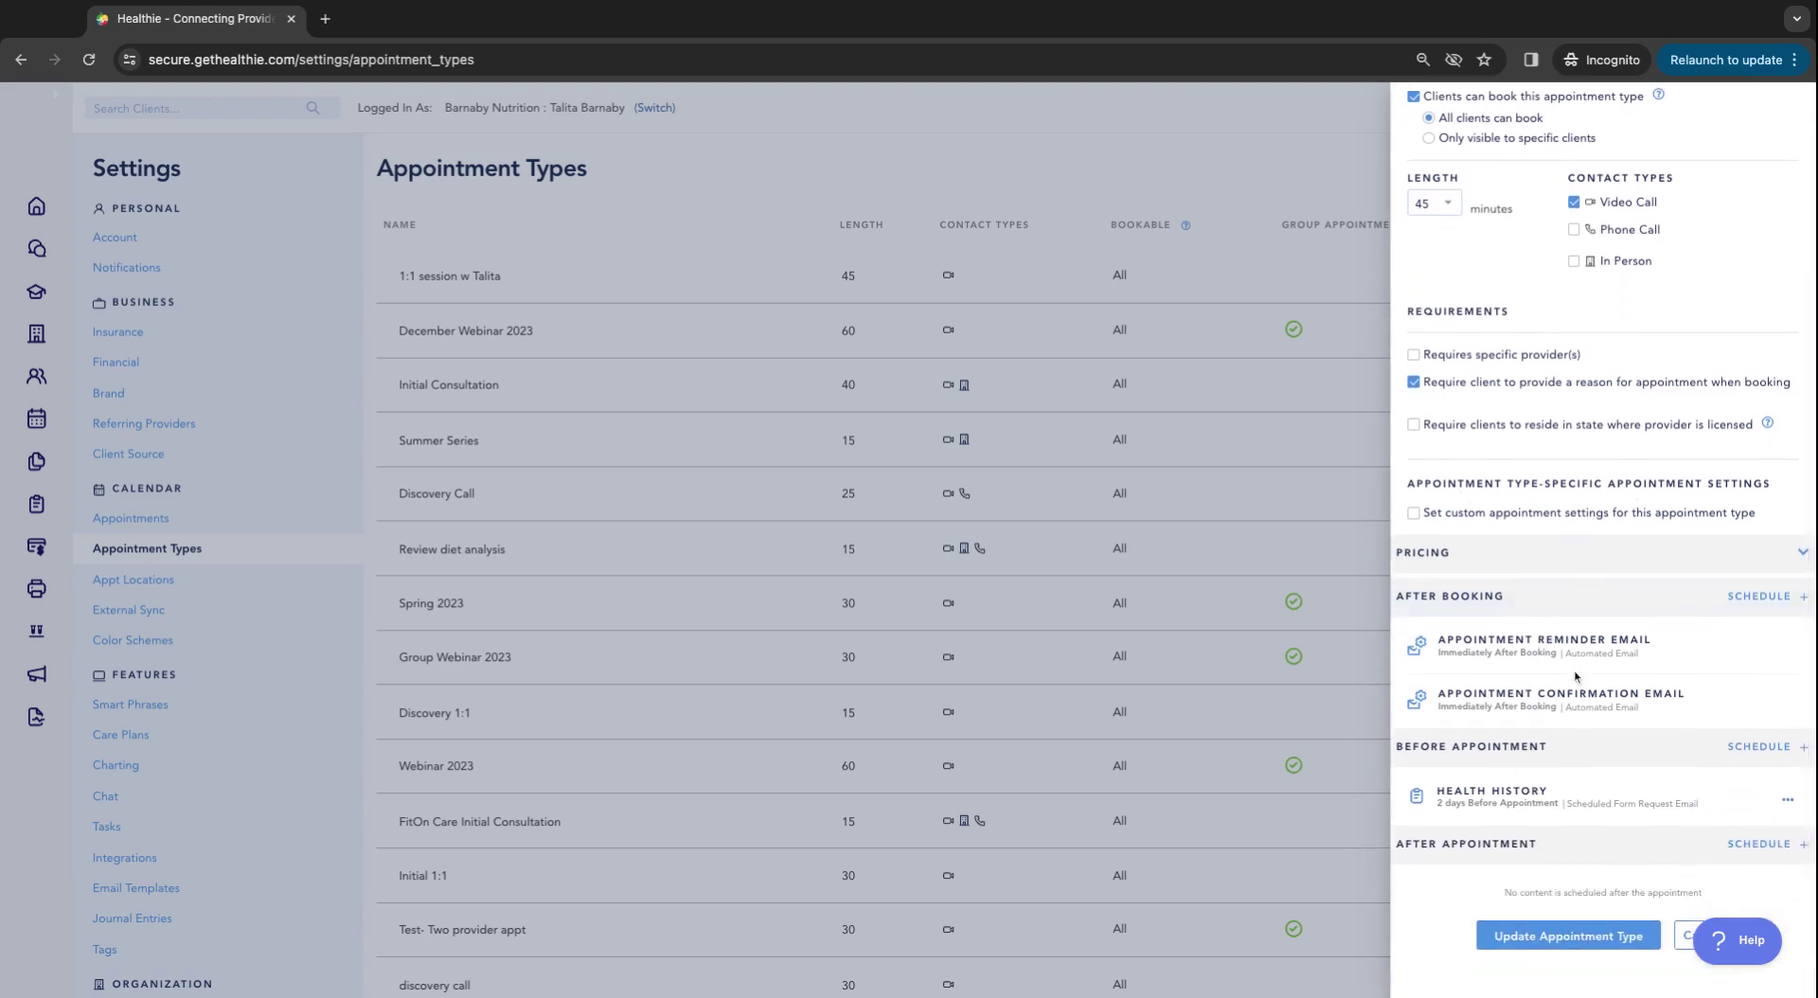
left_click(1539, 944)
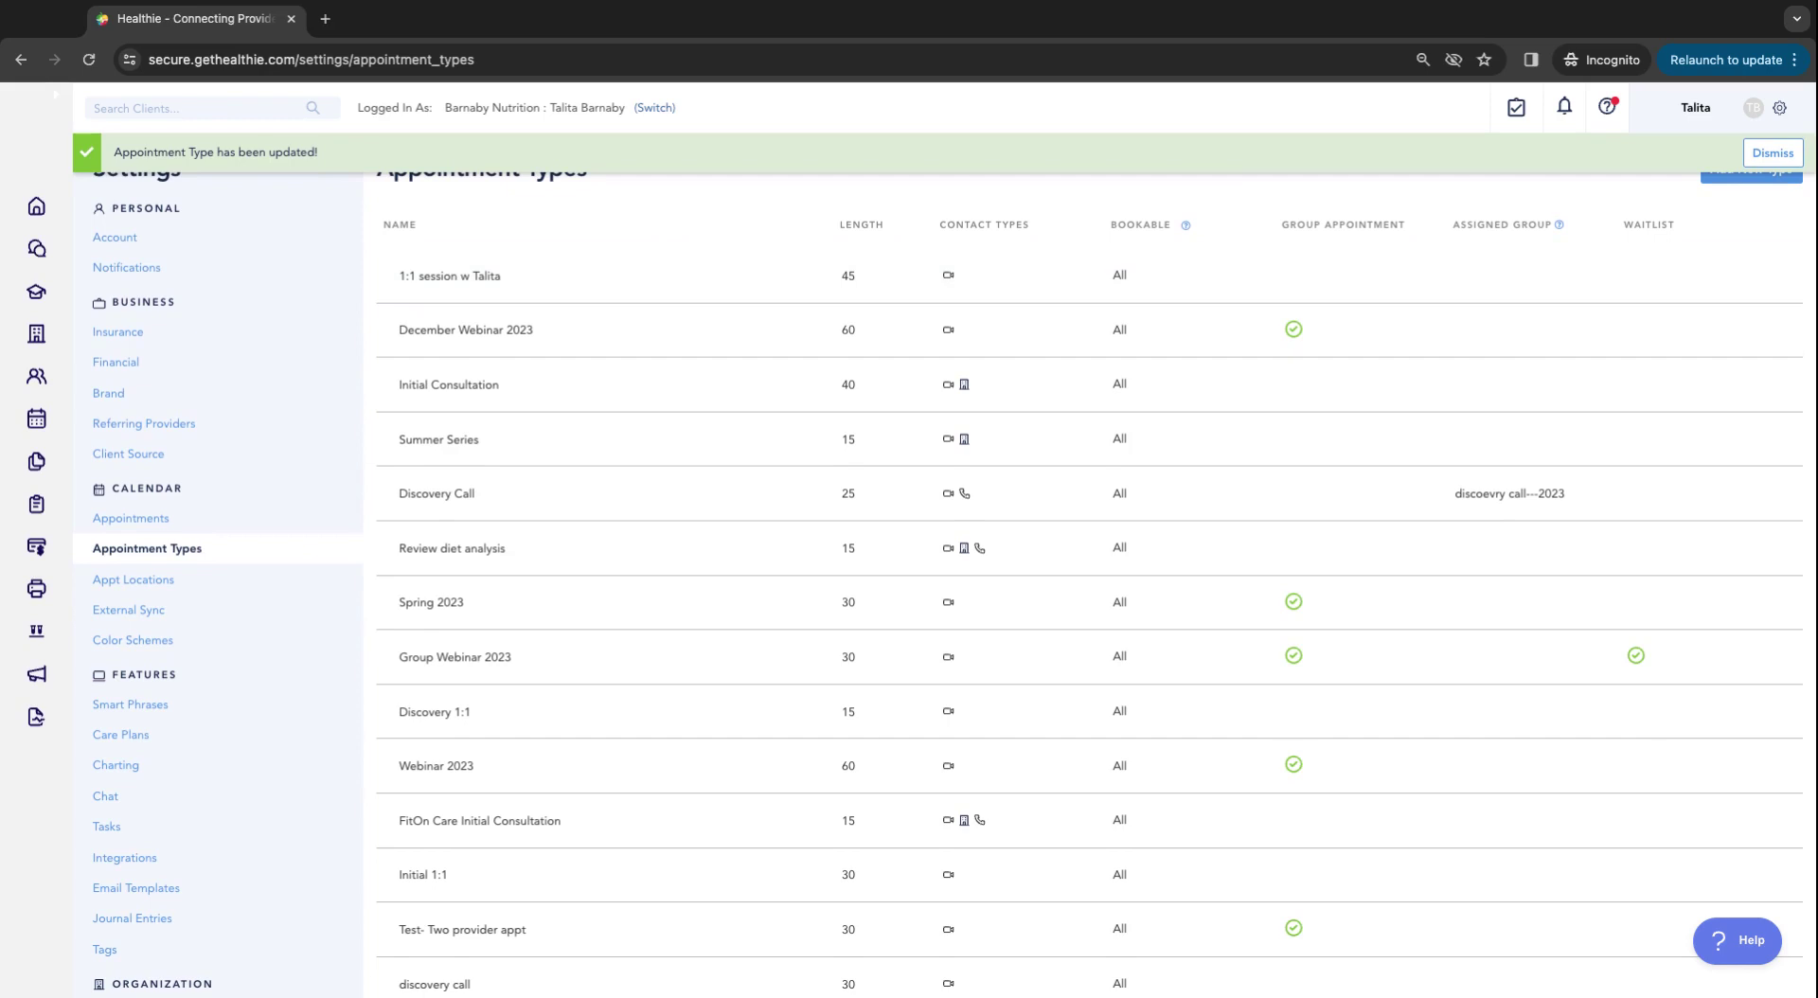
Step: Expand the collapsed left sidebar beside the Appointment Types list to show labelled navigation
scroll(765, 621, "down", 1)
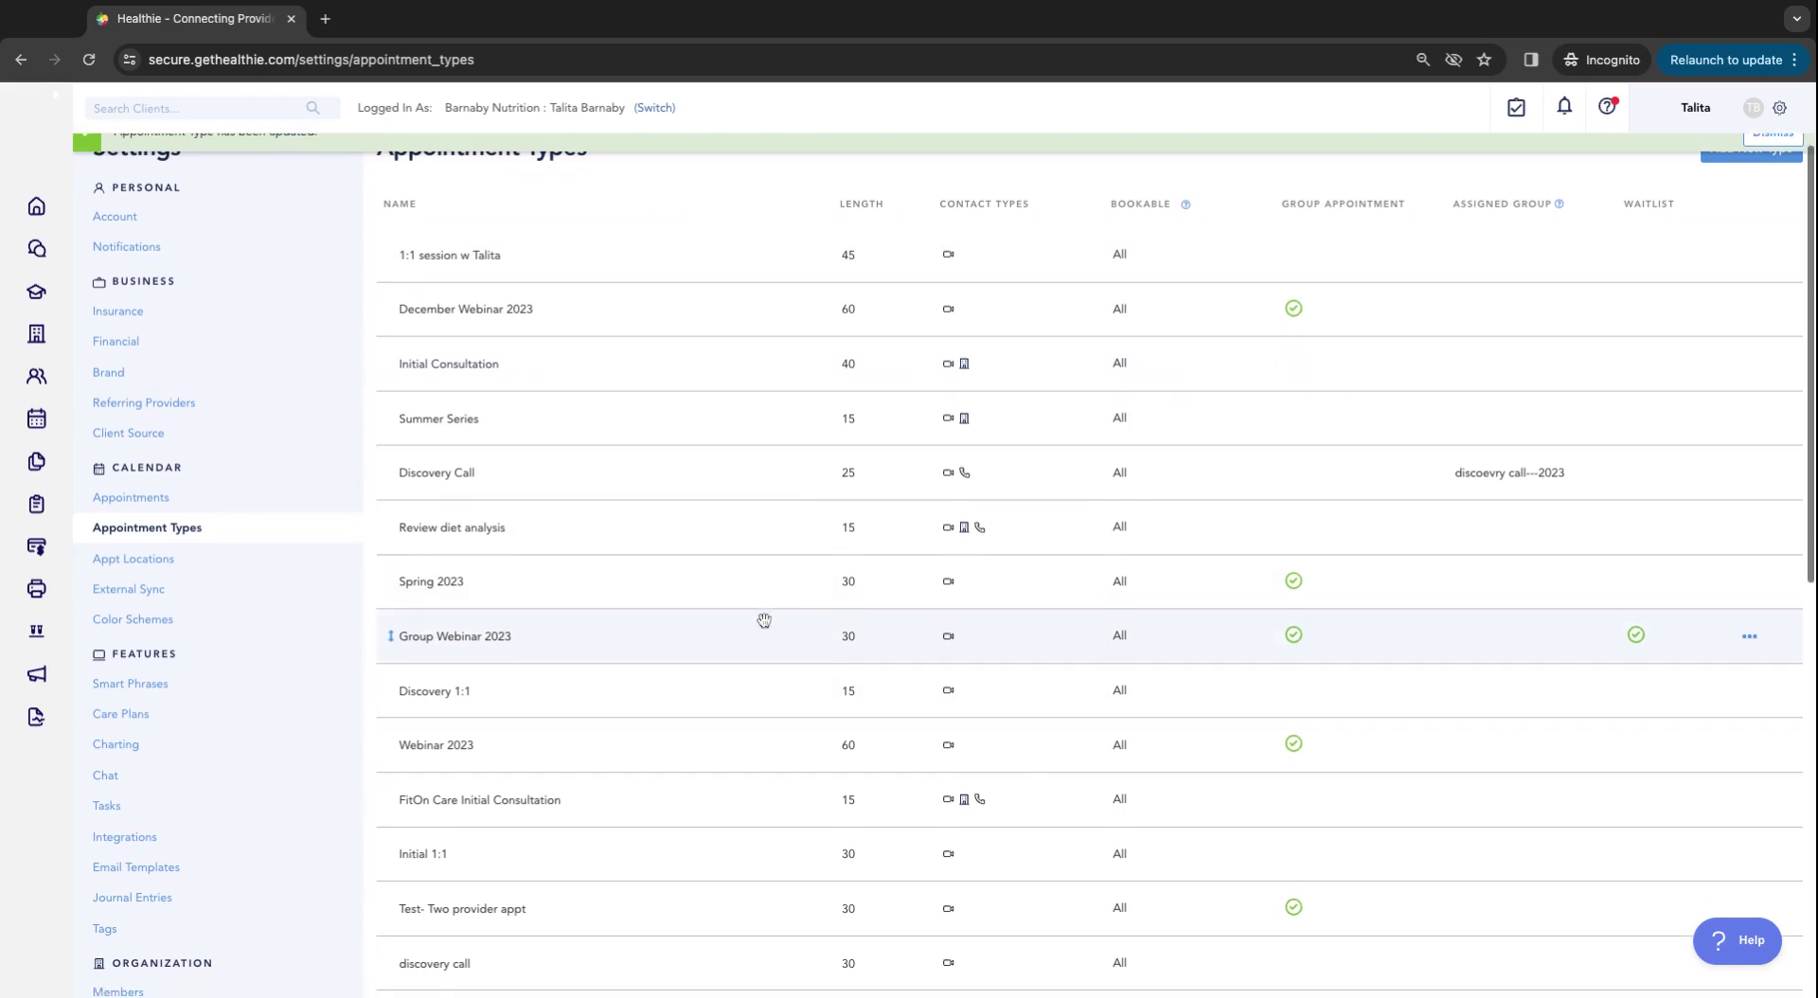
scroll(609, 412, "up", 1)
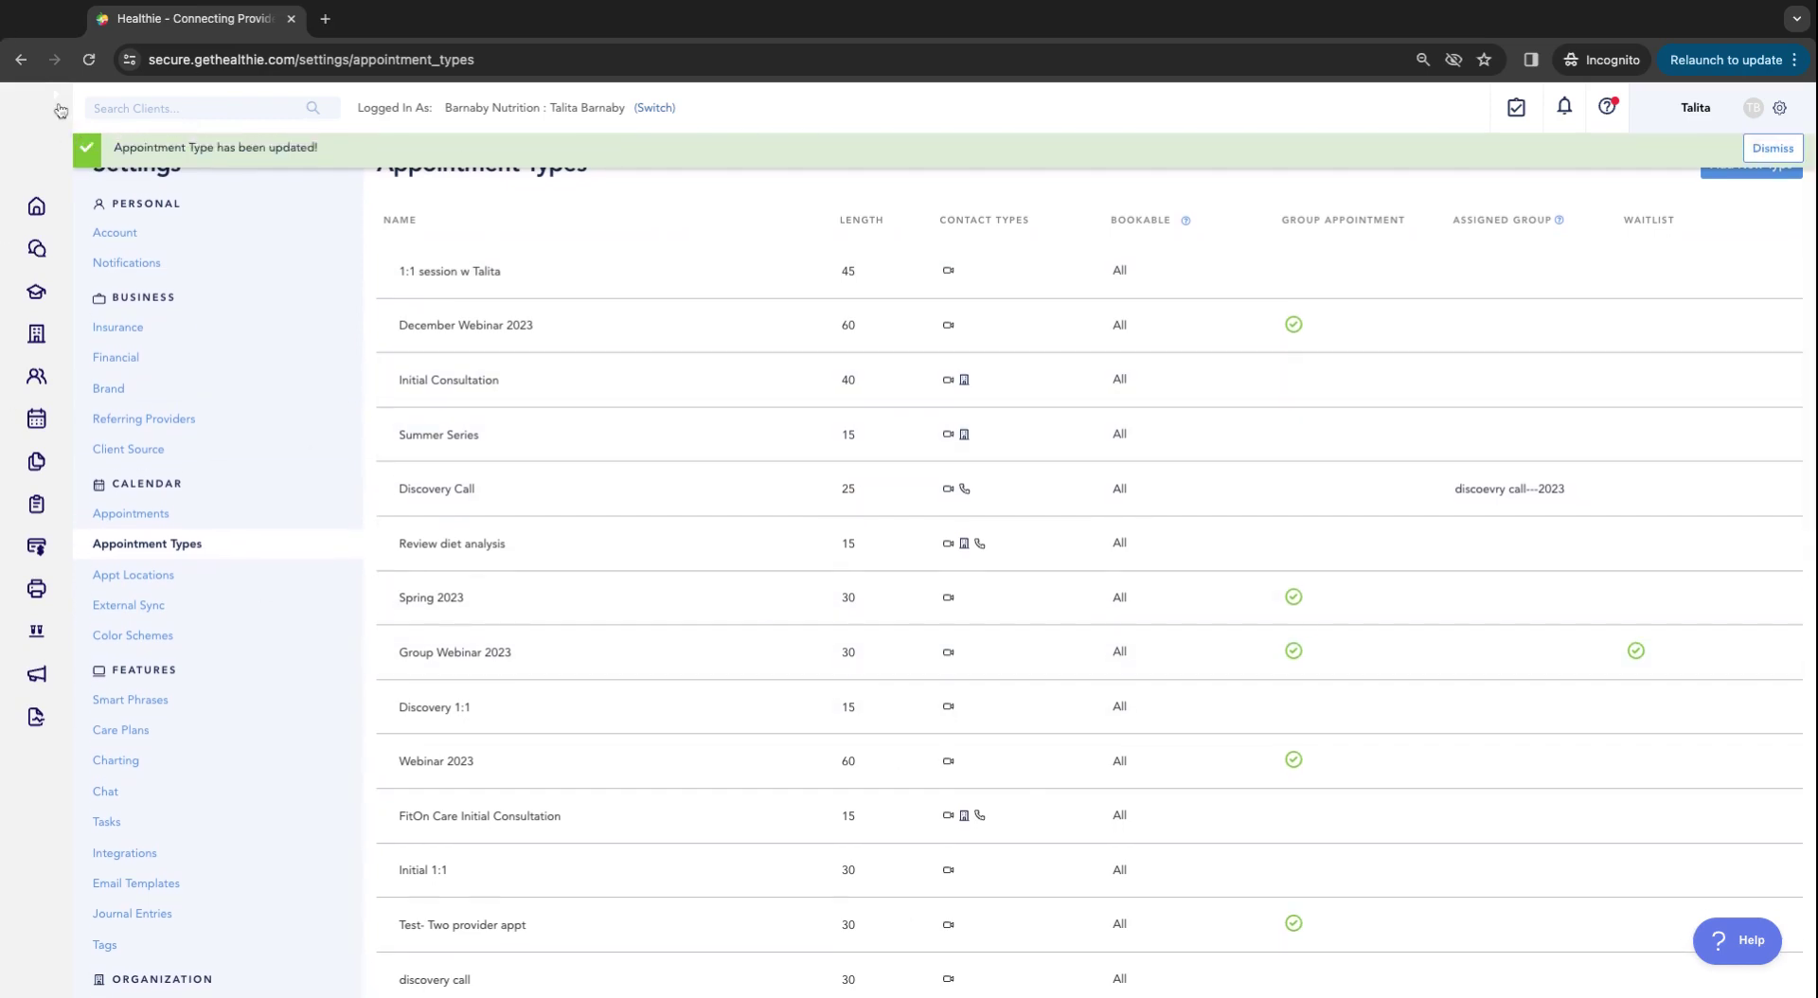
left_click(59, 108)
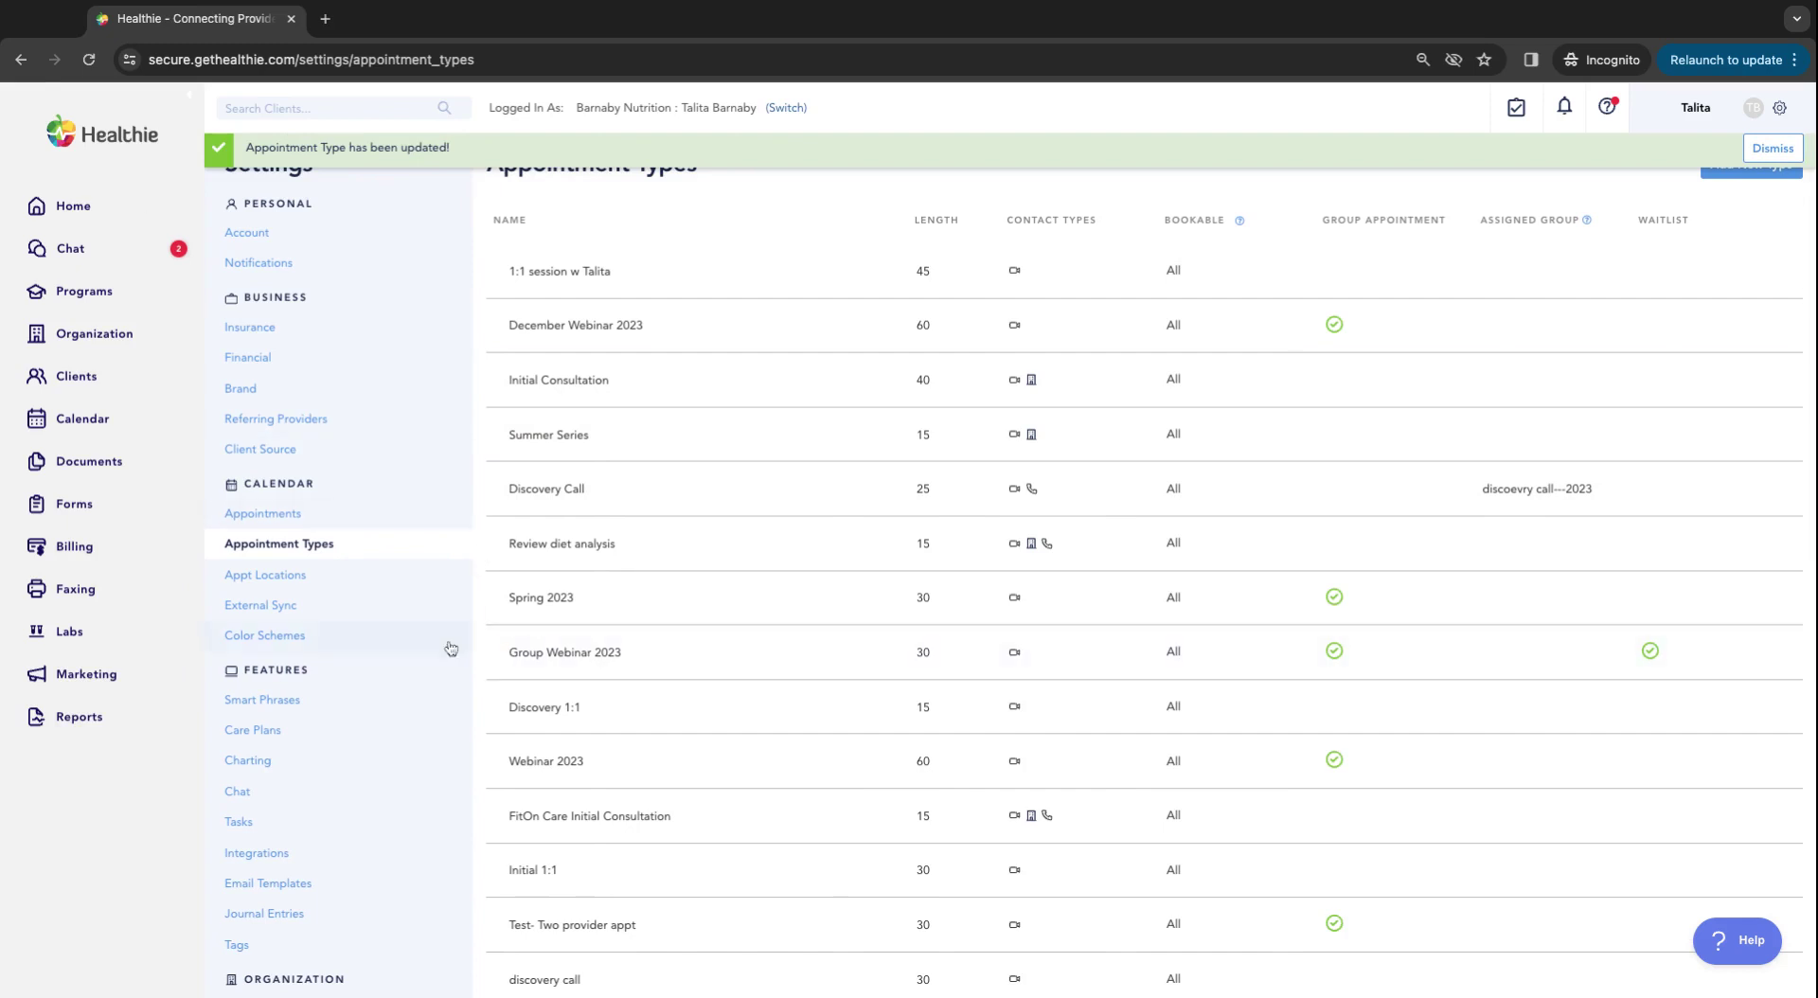
Step: Go to the Calendar, dismiss the update confirmation, and reload the December 3–9 week view
left_click(100, 432)
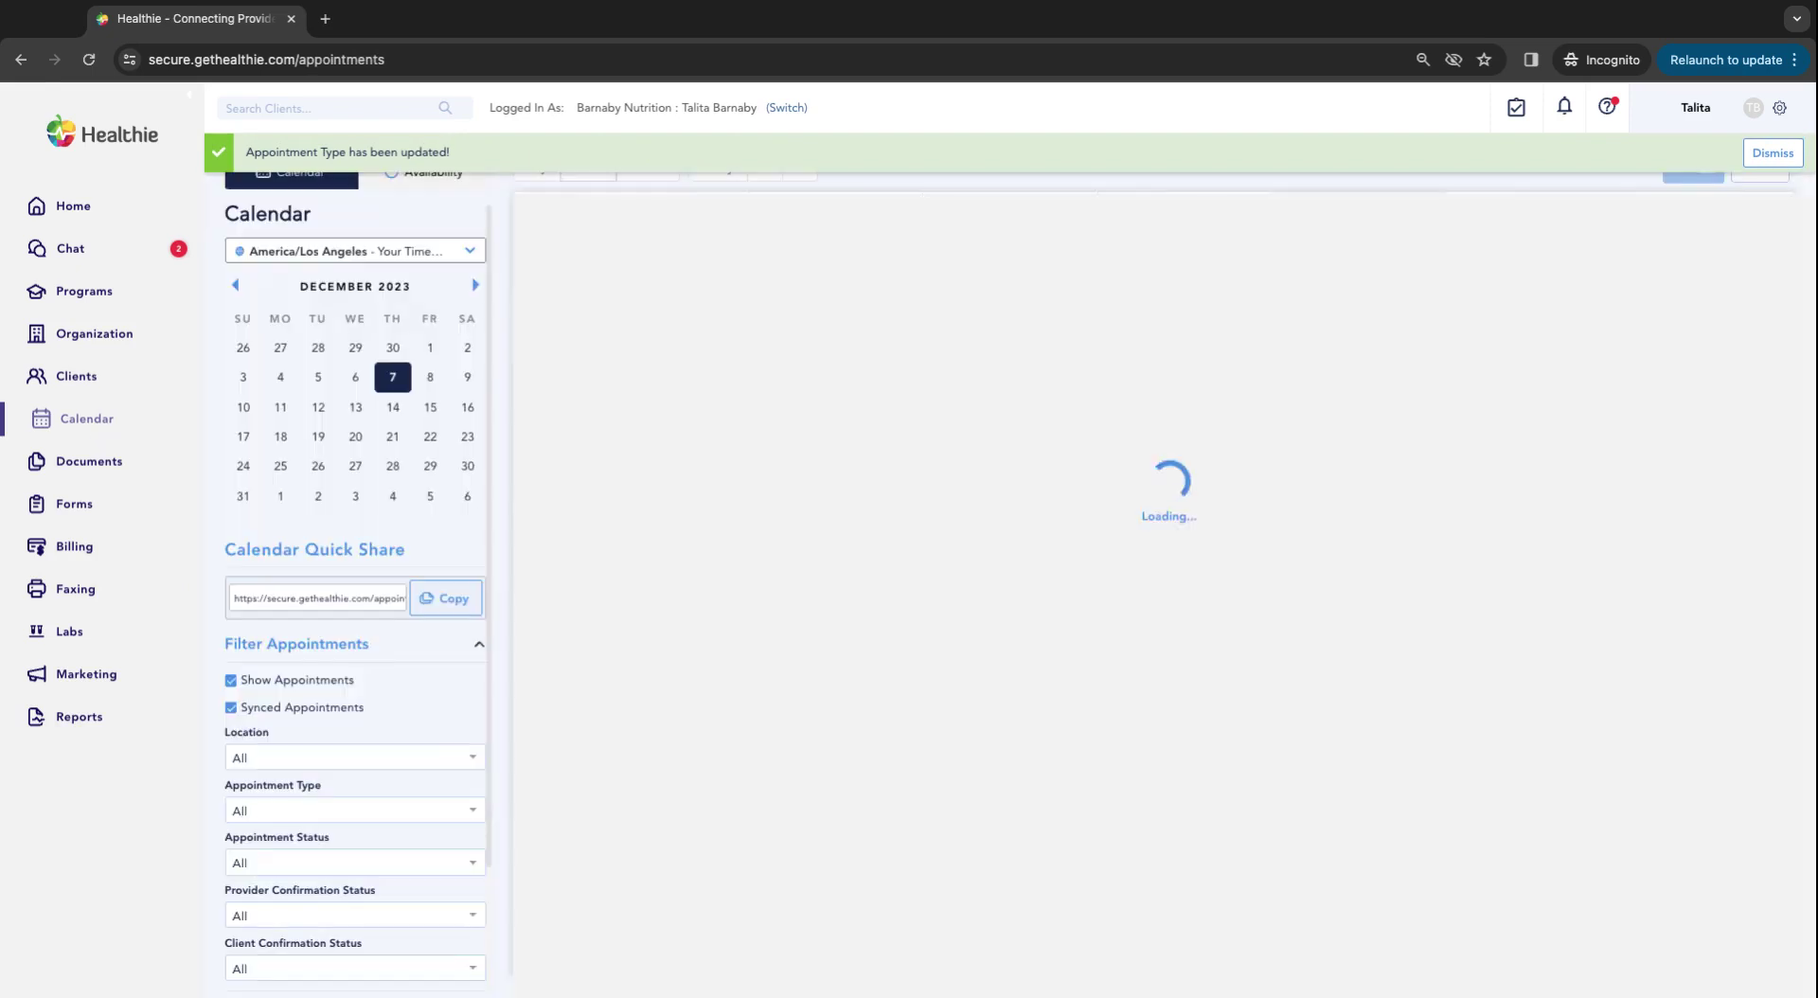
scroll(1004, 369, "up", 1)
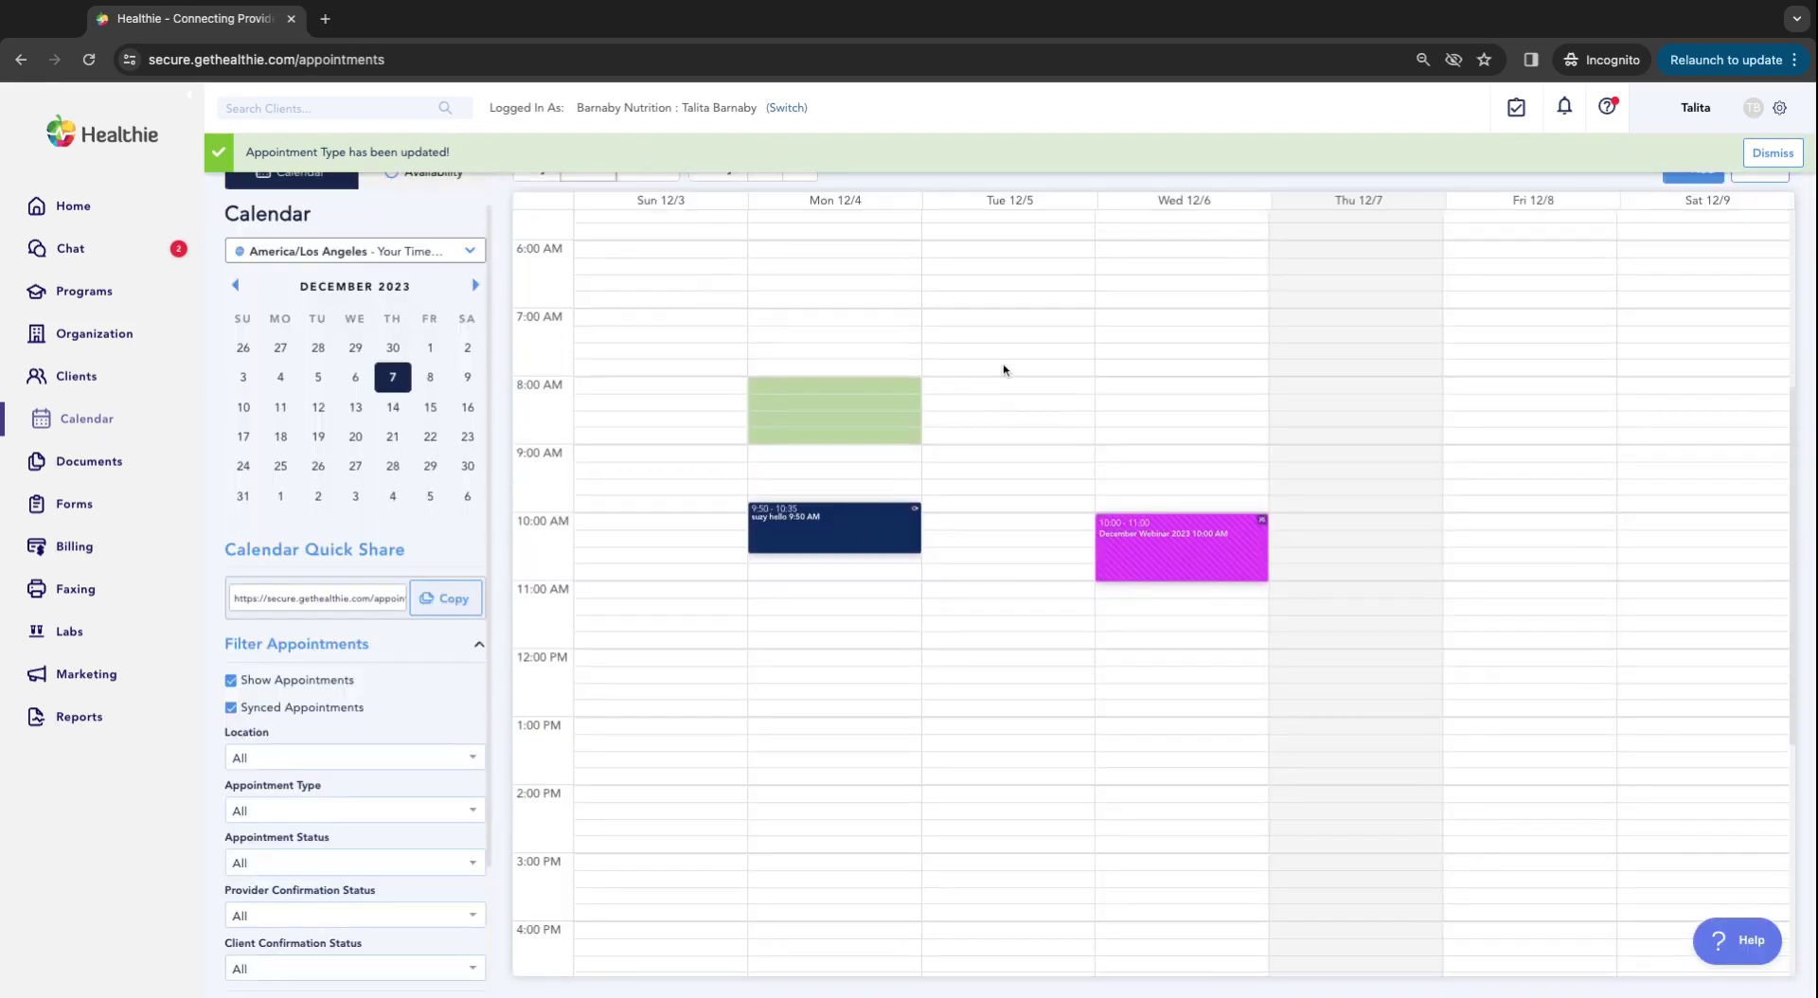
left_click(1775, 154)
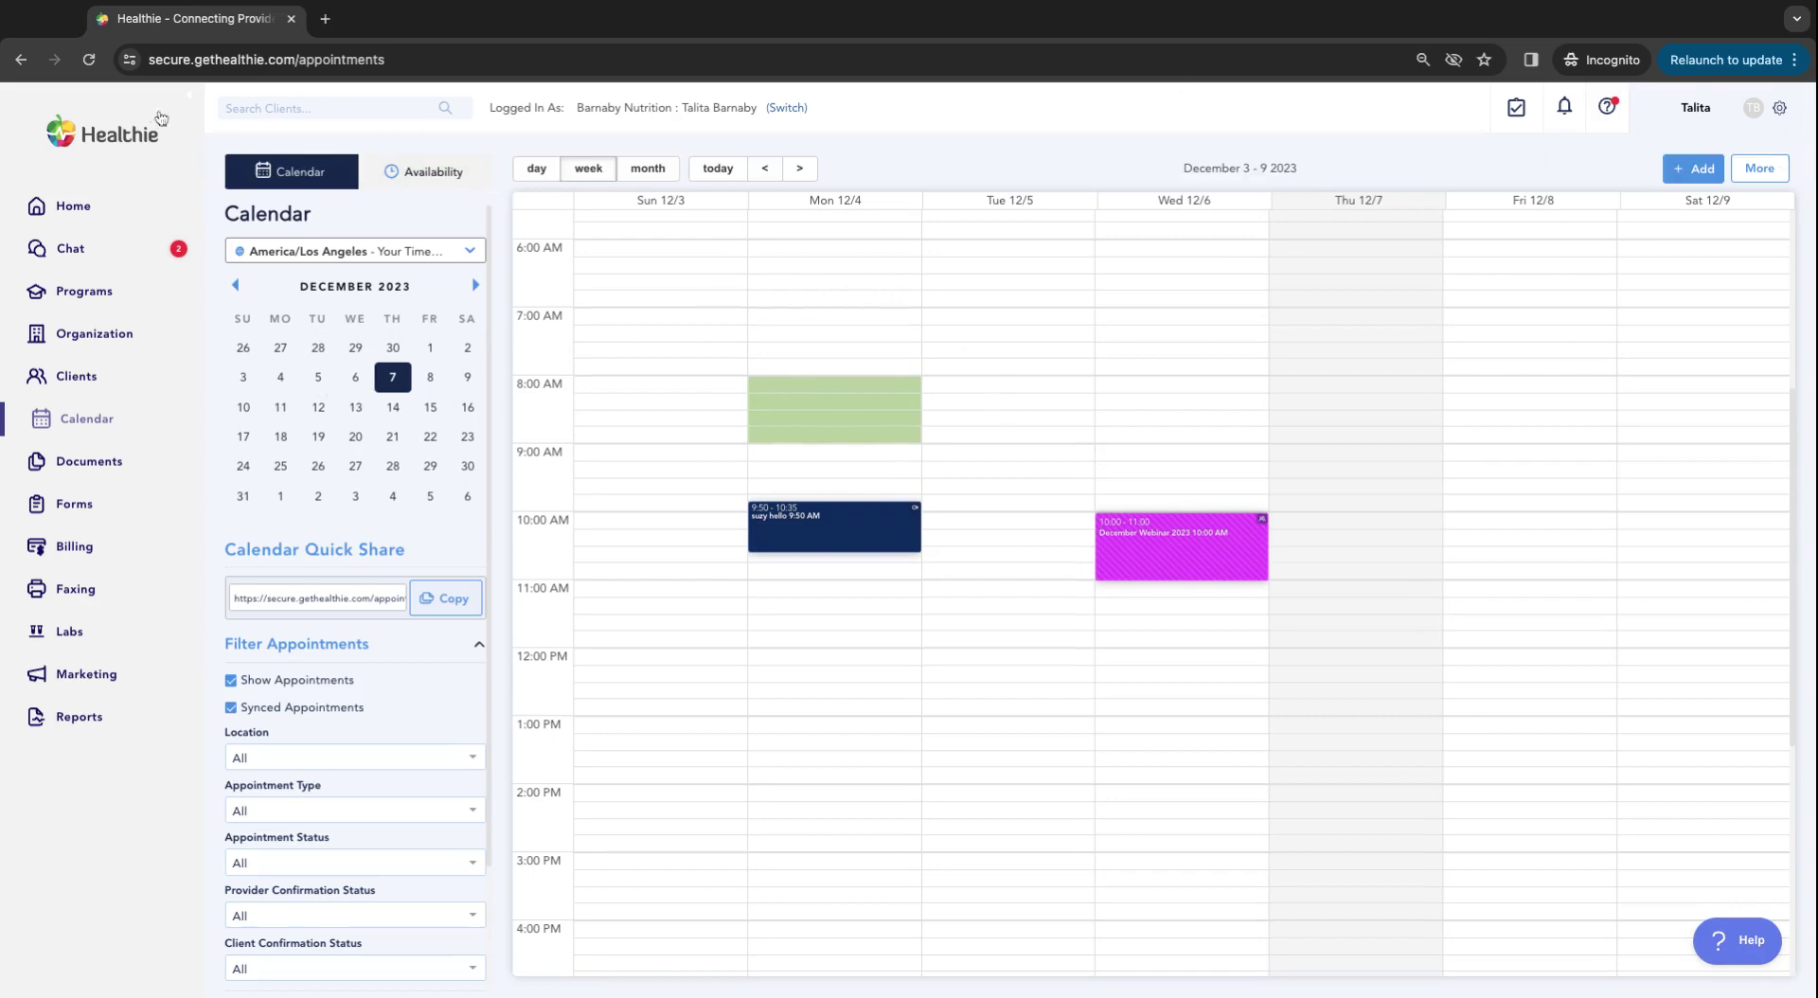
left_click(189, 99)
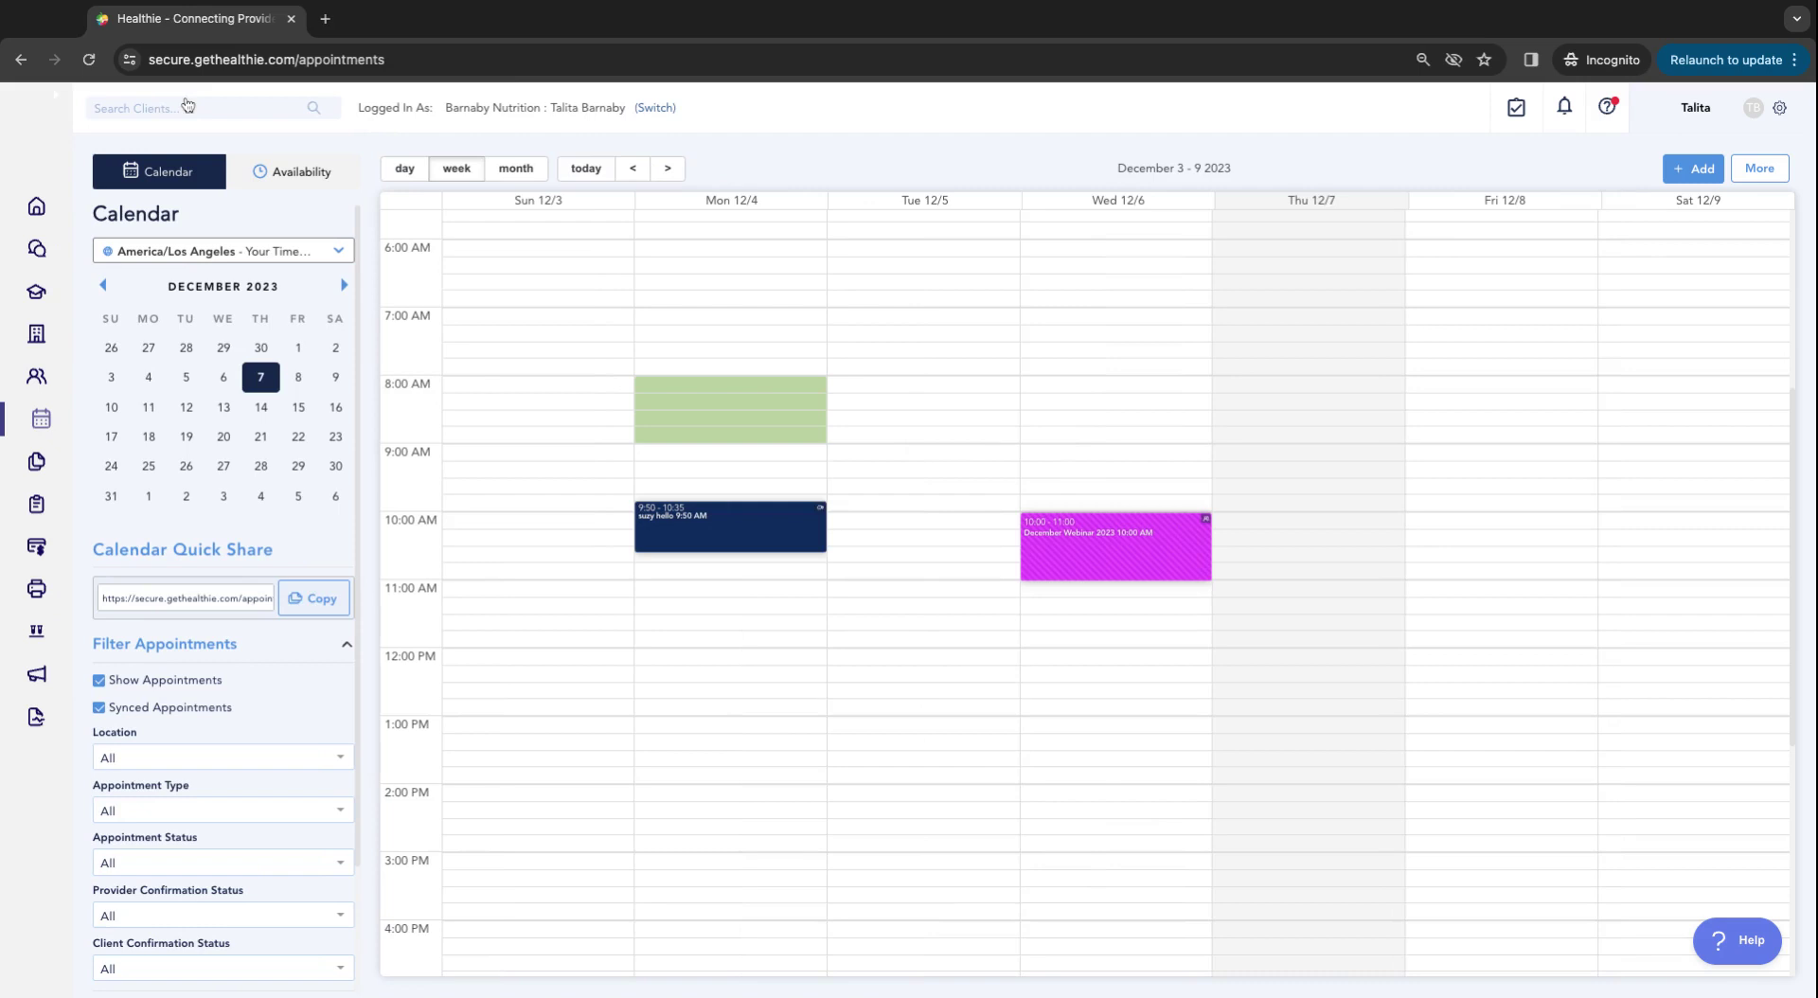
left_click(59, 98)
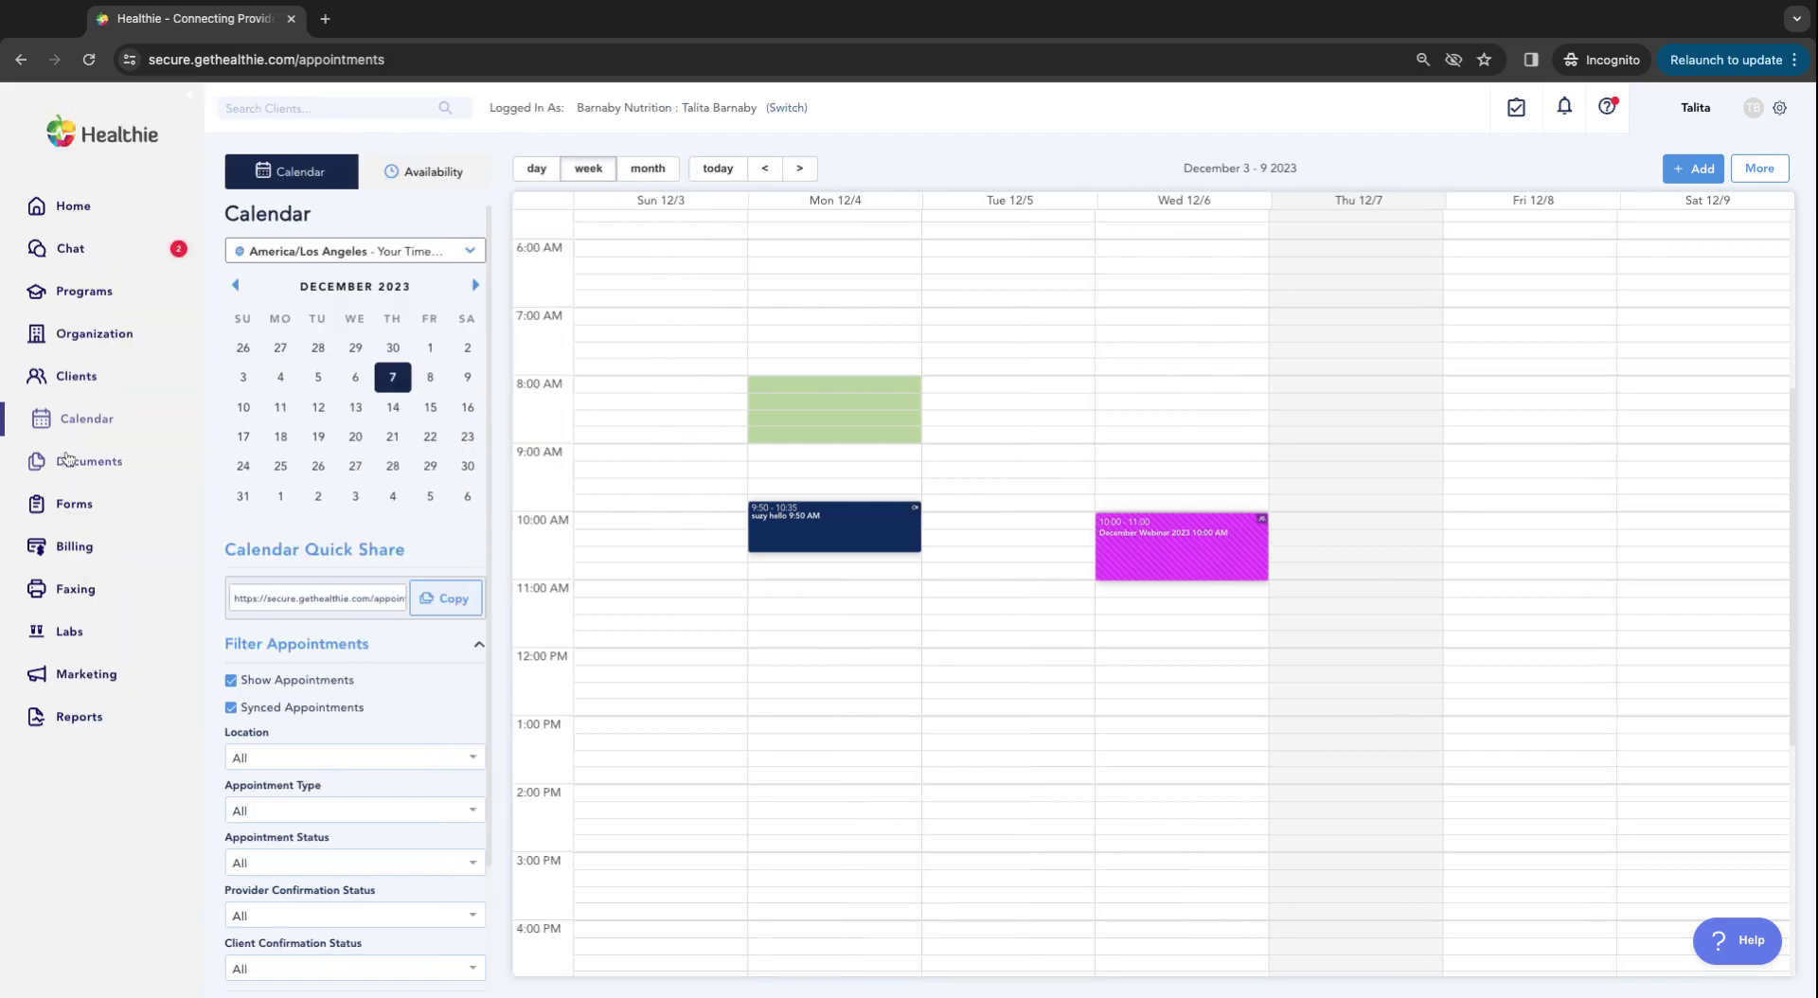
left_click(104, 426)
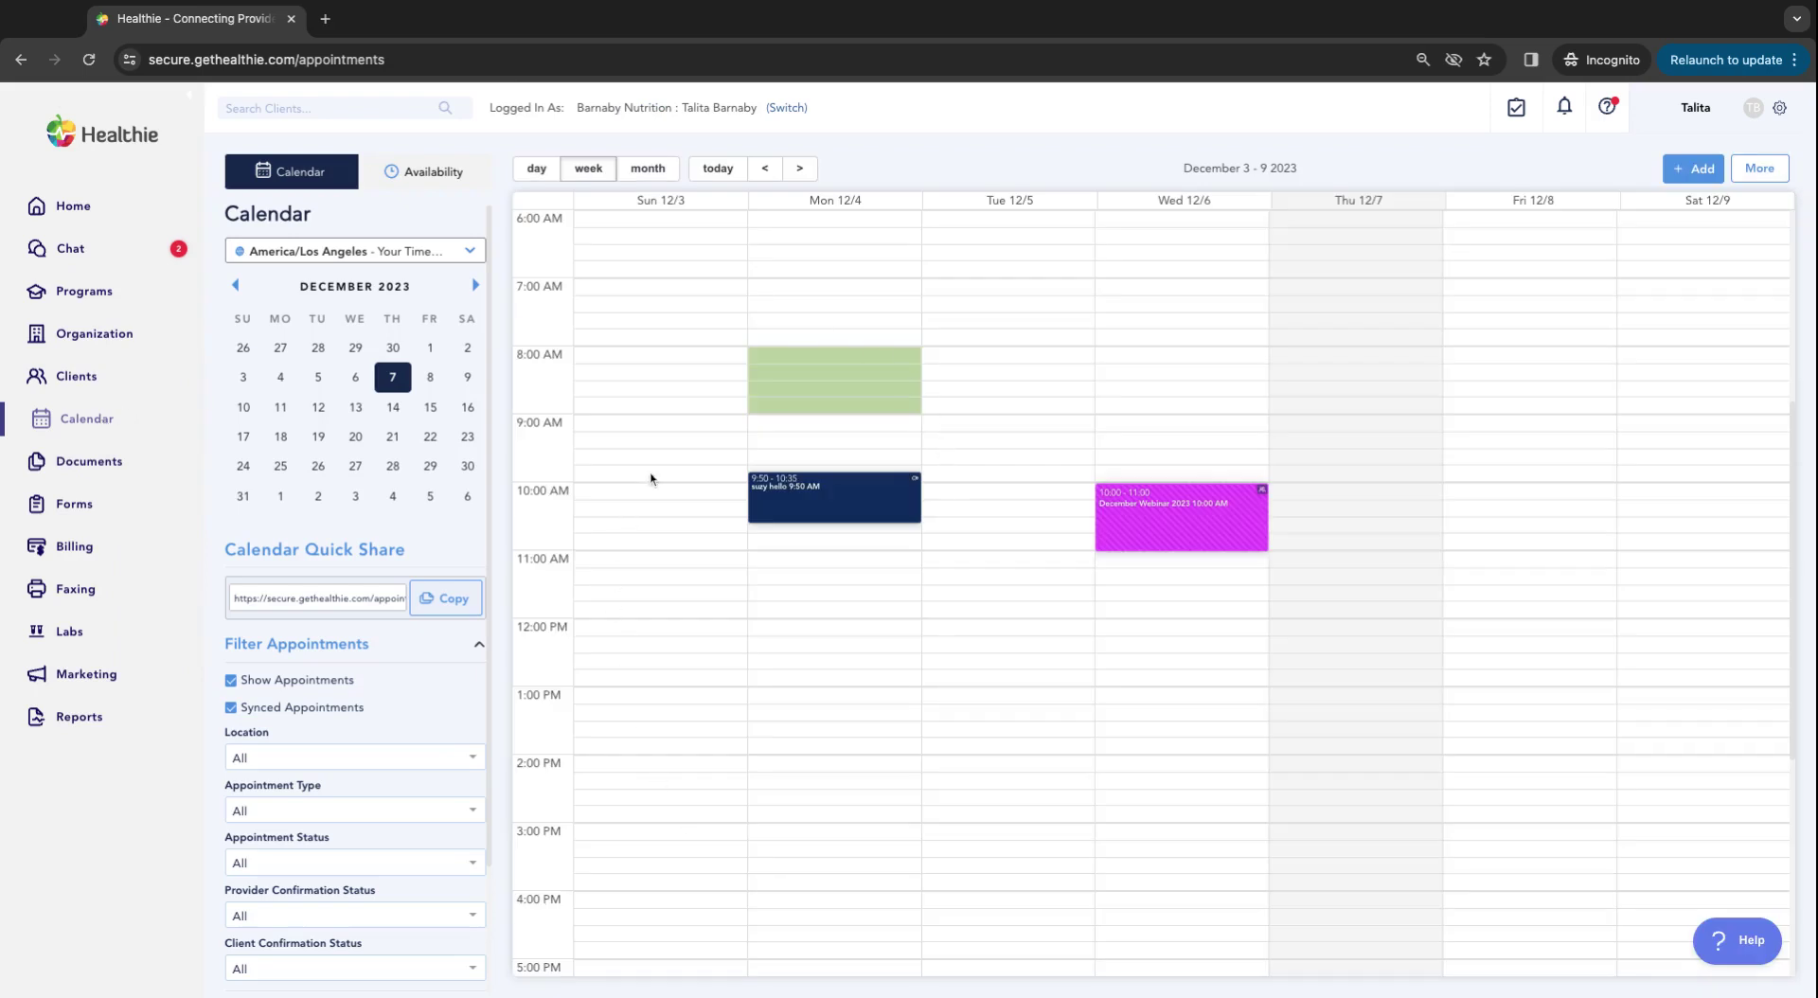
Step: Start a new session at 8:15 AM on December 4, then close it without saving
mouse_move(791, 513)
left_click(809, 371)
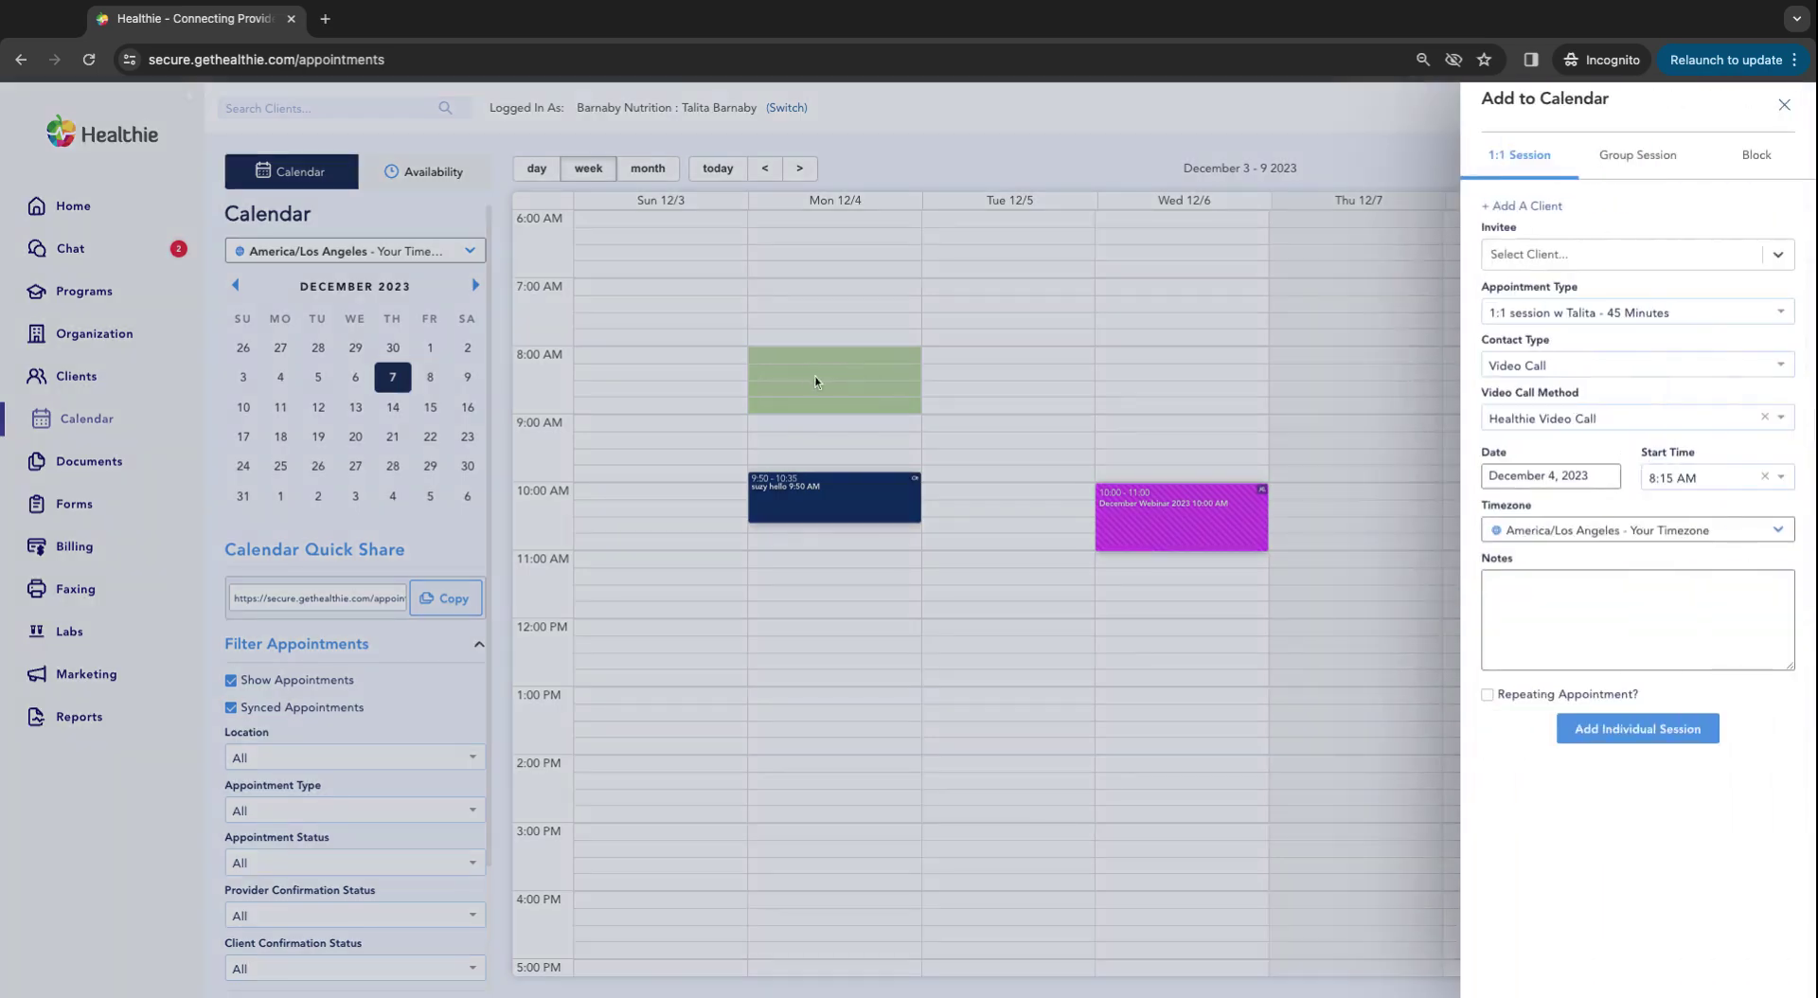
left_click(1784, 105)
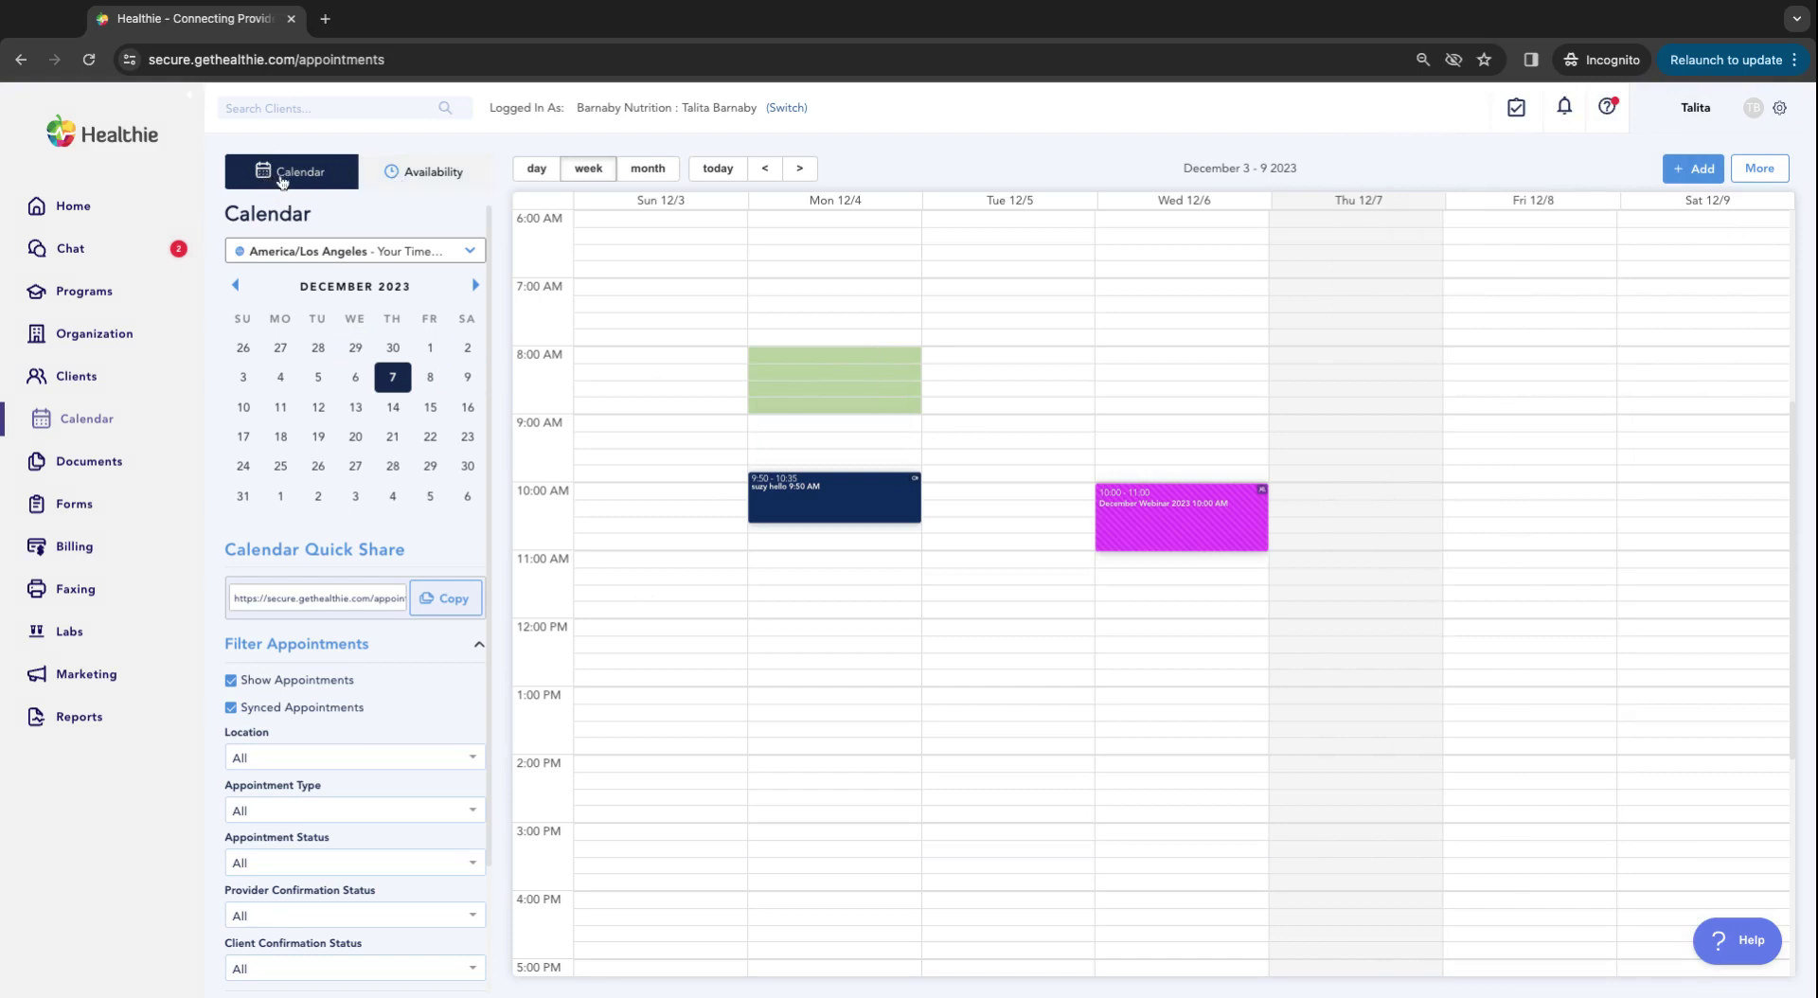
Step: Switch to Edit Availability to view the recurring Monday 8:00–9:00 AM slot
left_click(424, 179)
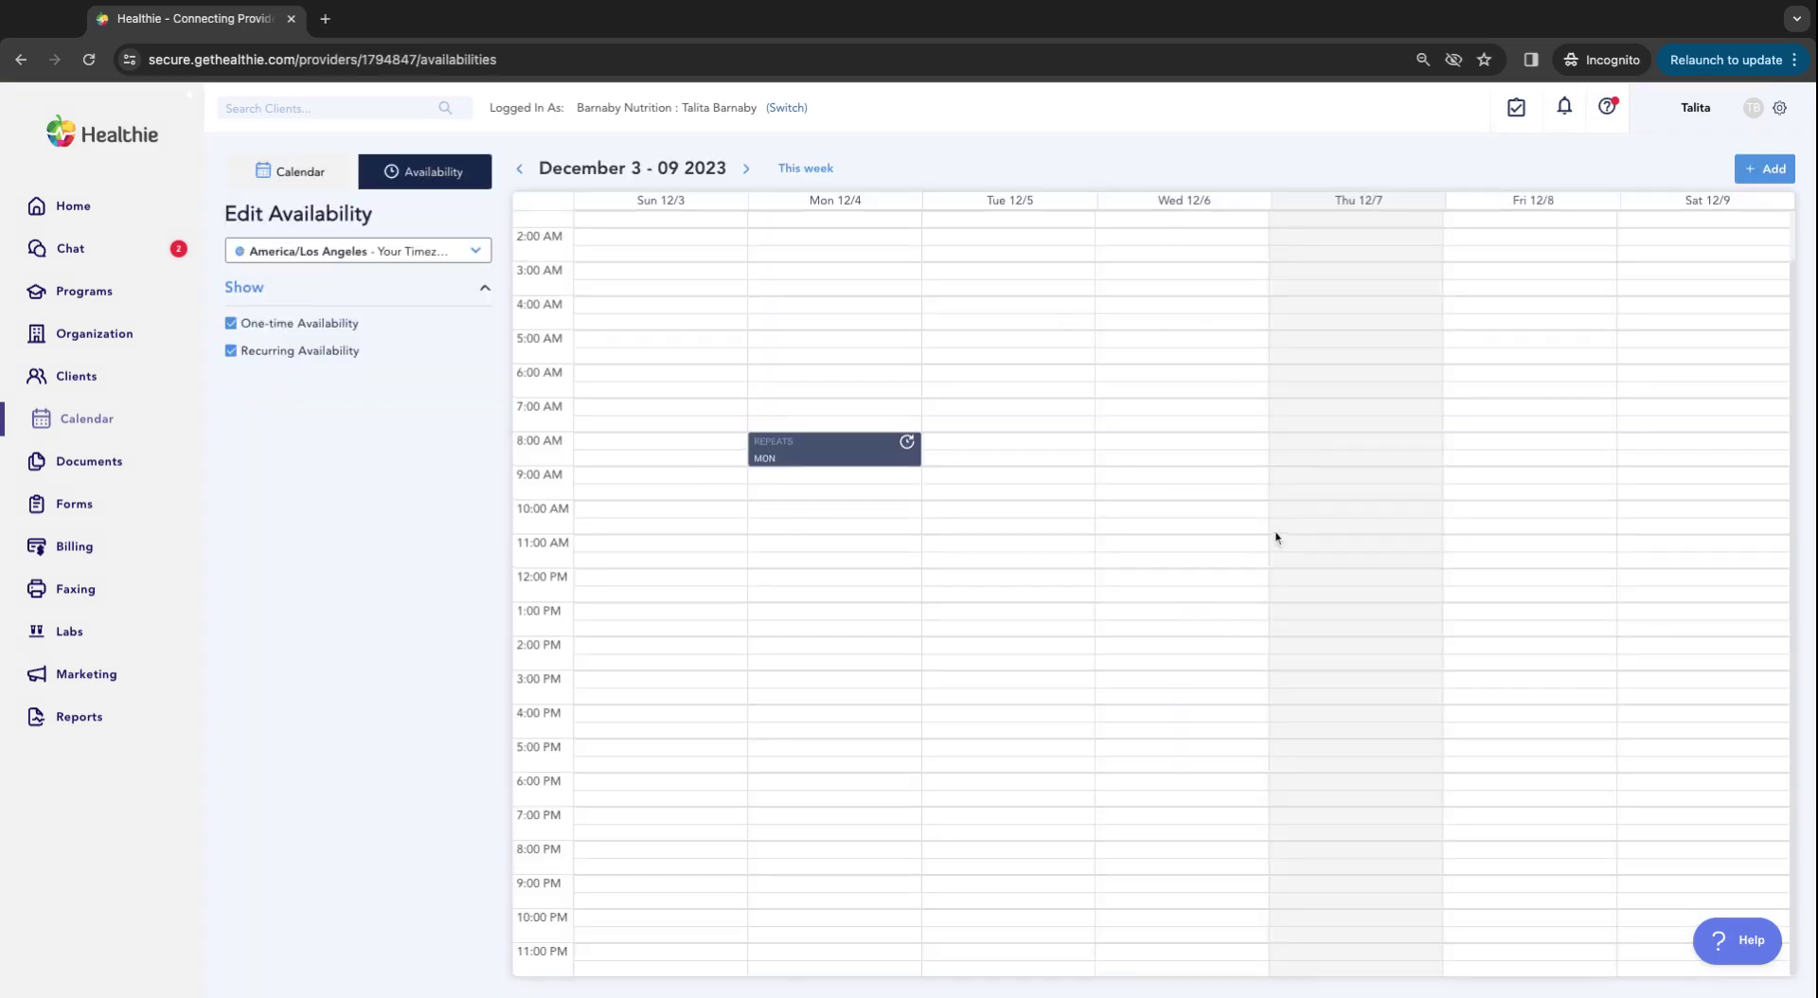
scroll(1275, 536, "up", 2)
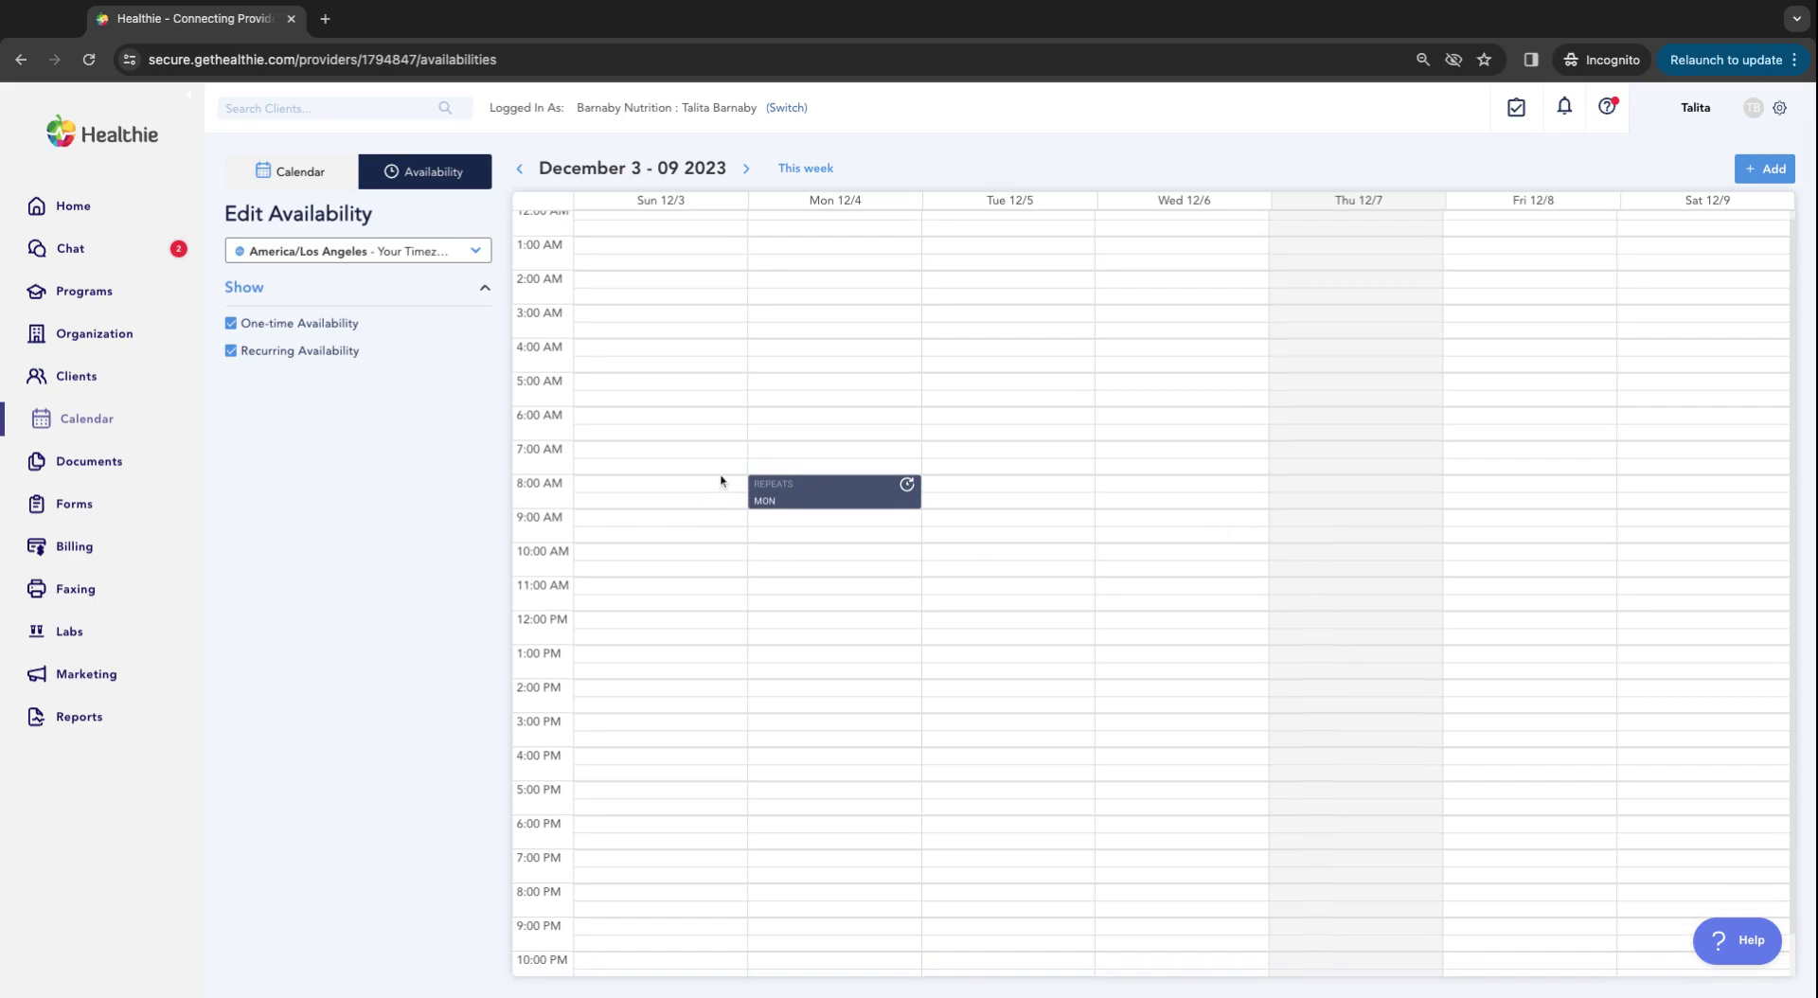
mouse_move(780, 491)
Step: Back on the Calendar, preview the + Add panel's Group Session and Block options, then close it unsaved
left_click(303, 178)
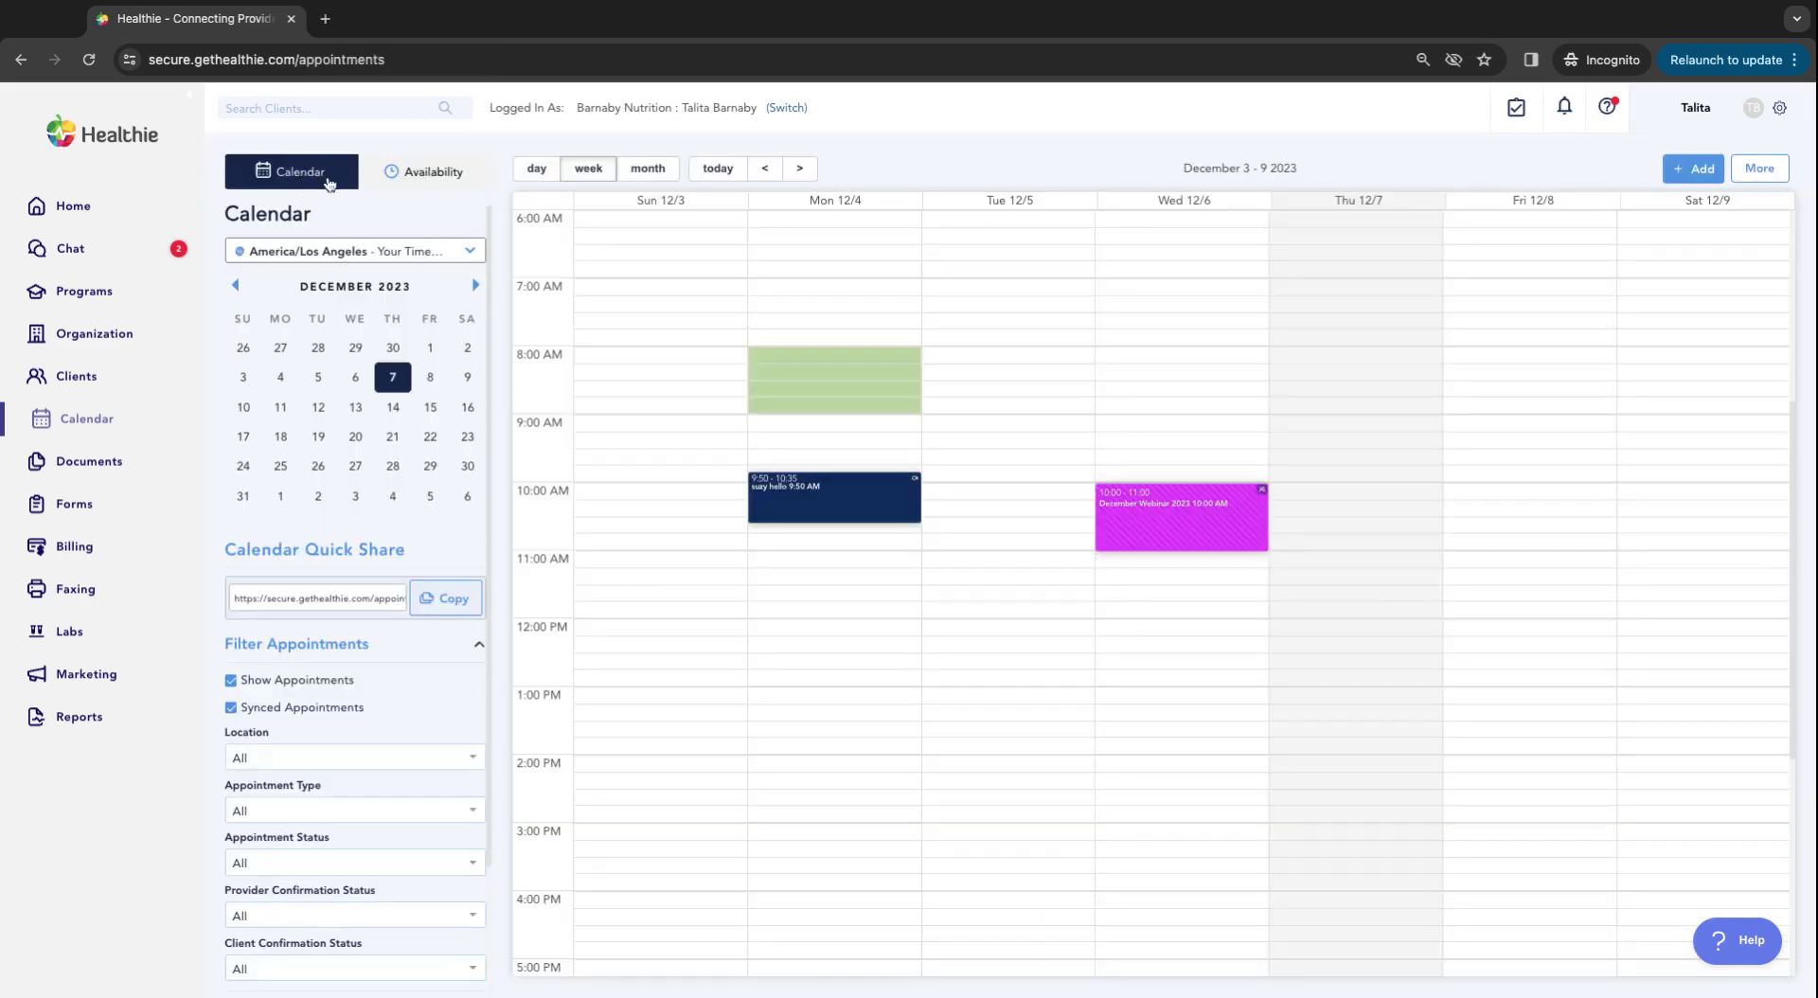
left_click(1694, 168)
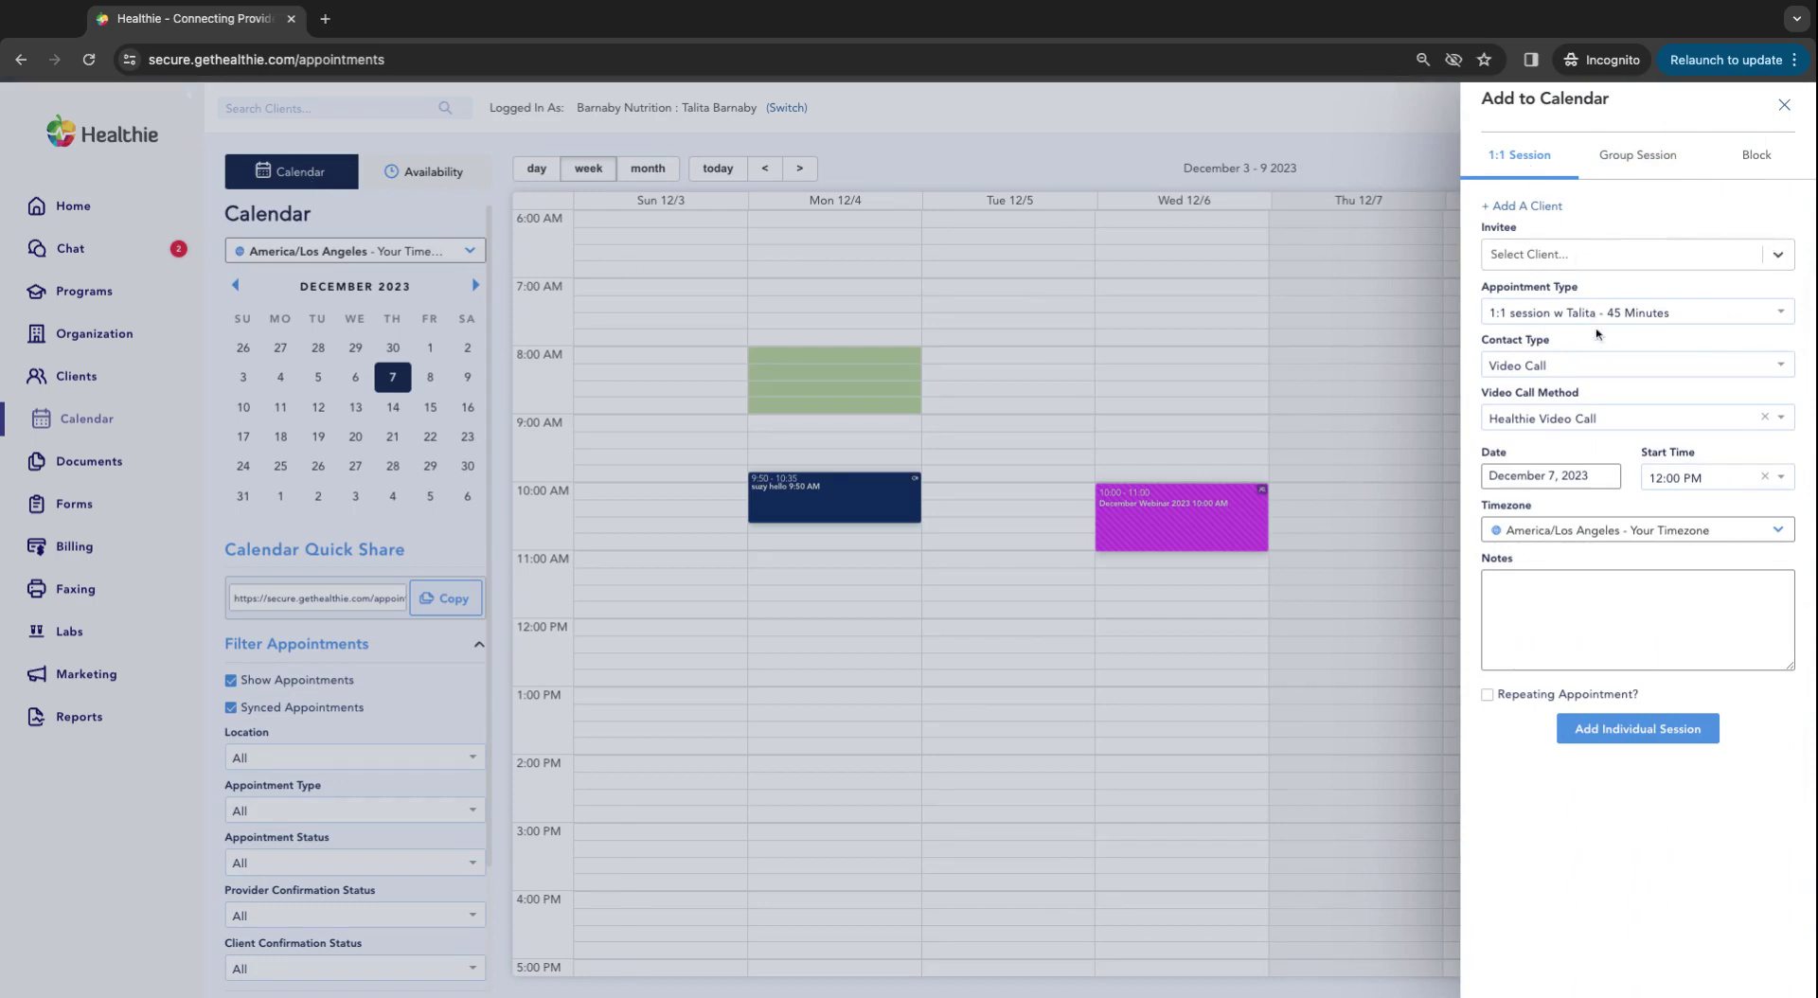
left_click(1634, 163)
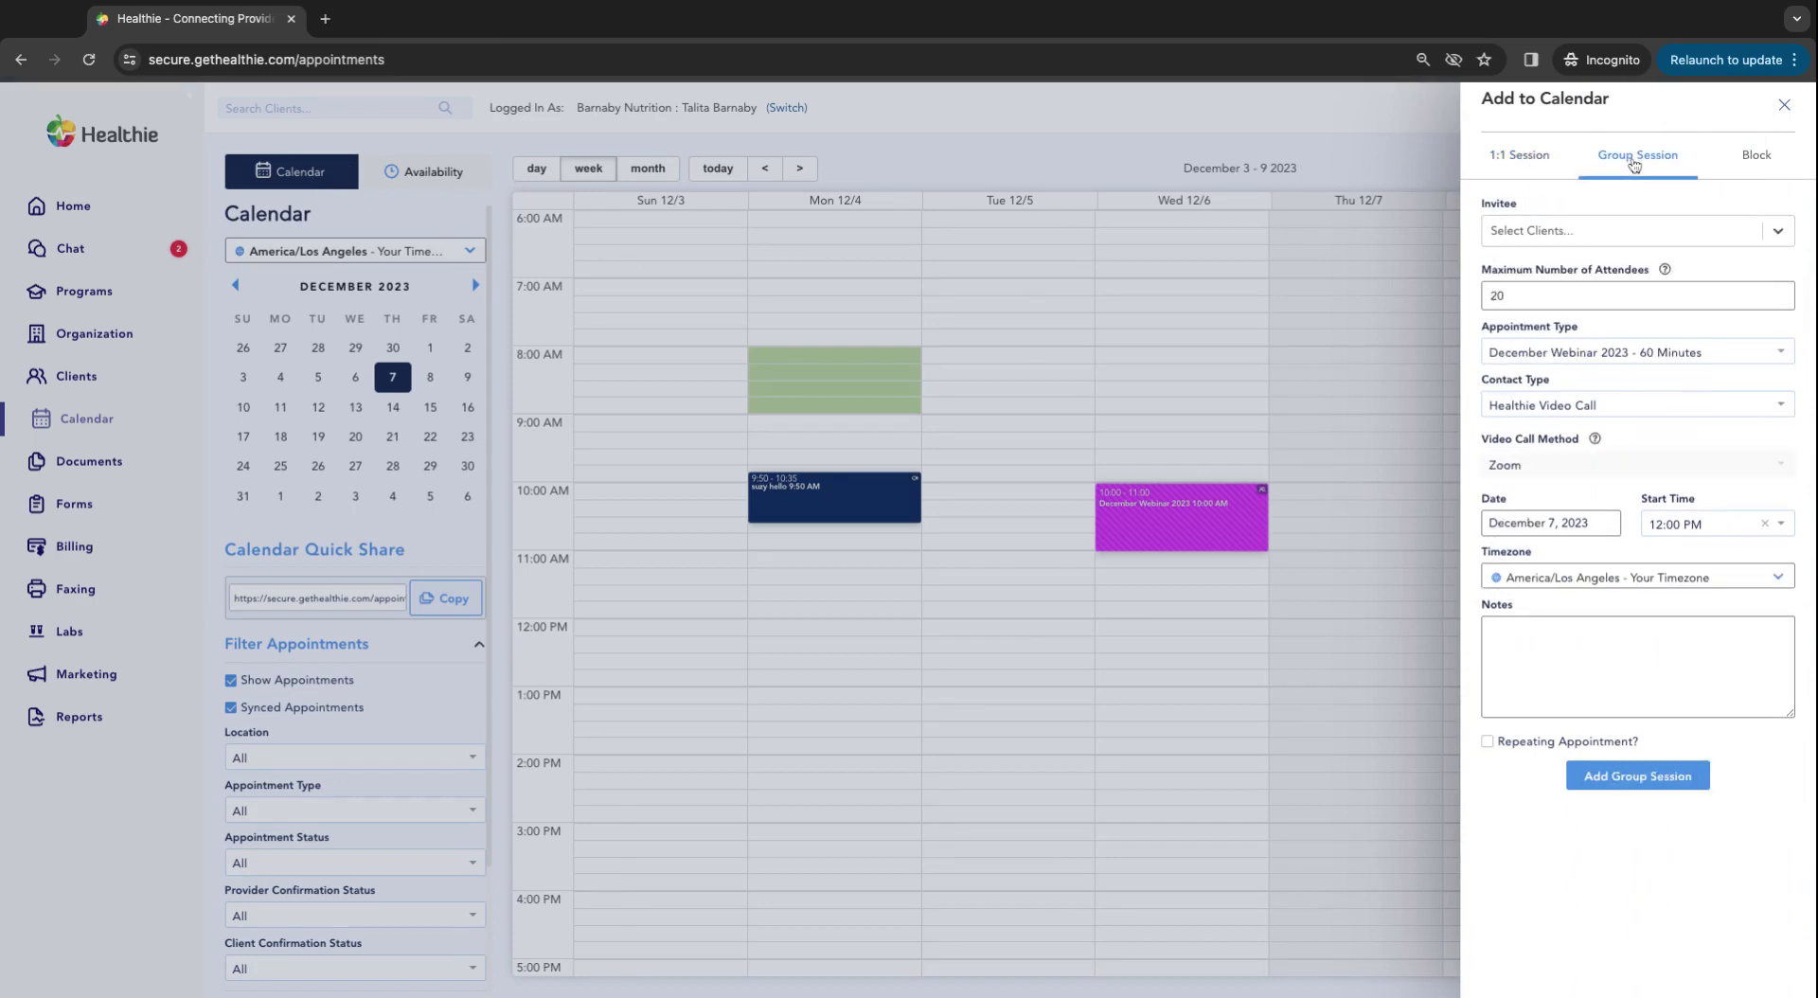
left_click(1756, 161)
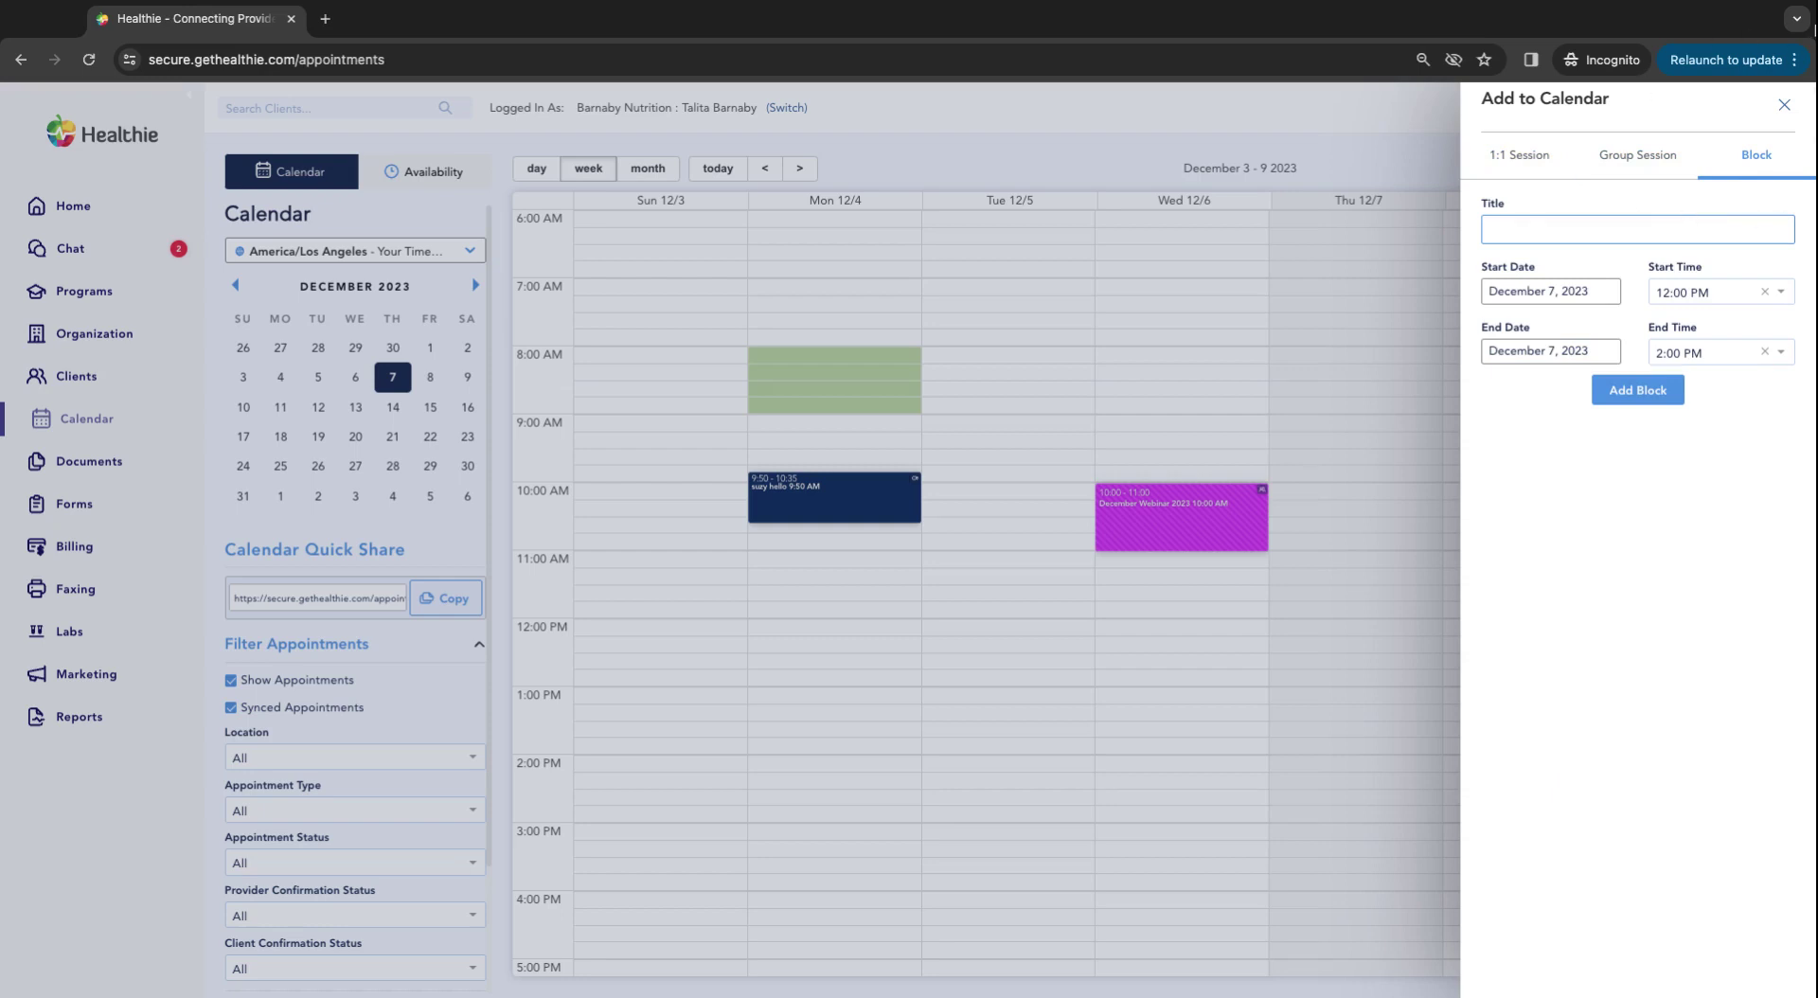
left_click(1785, 107)
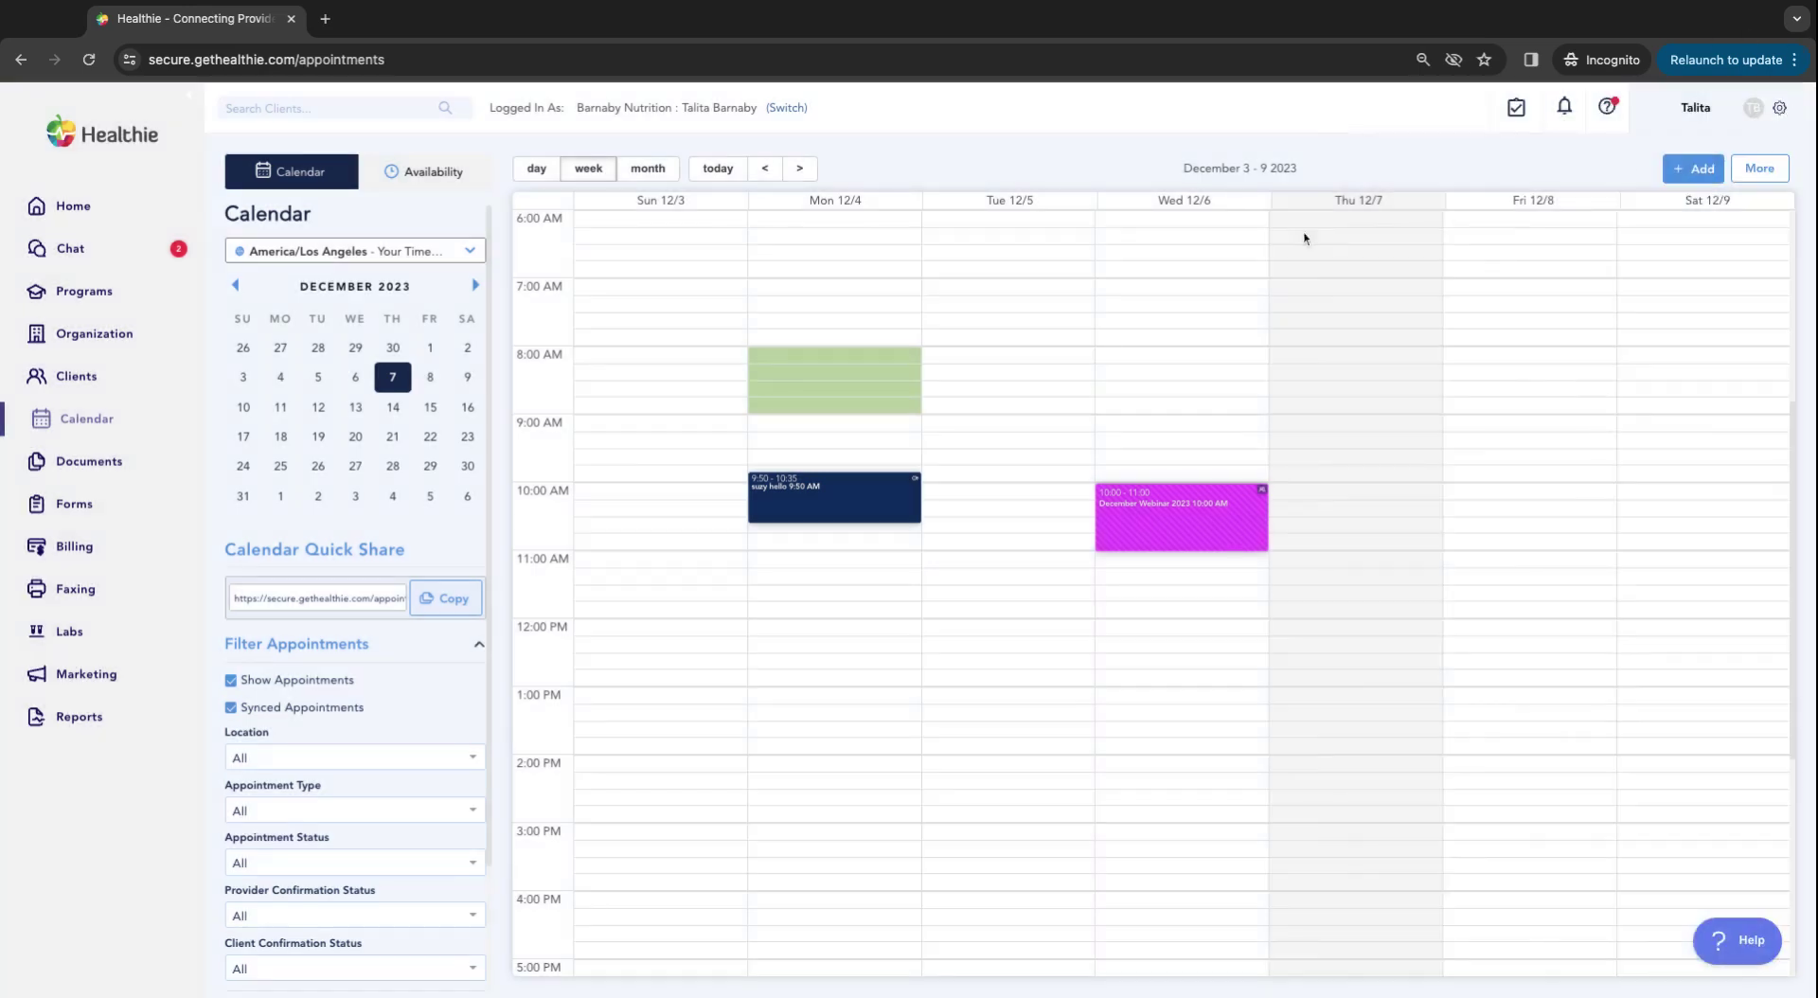
left_click(430, 182)
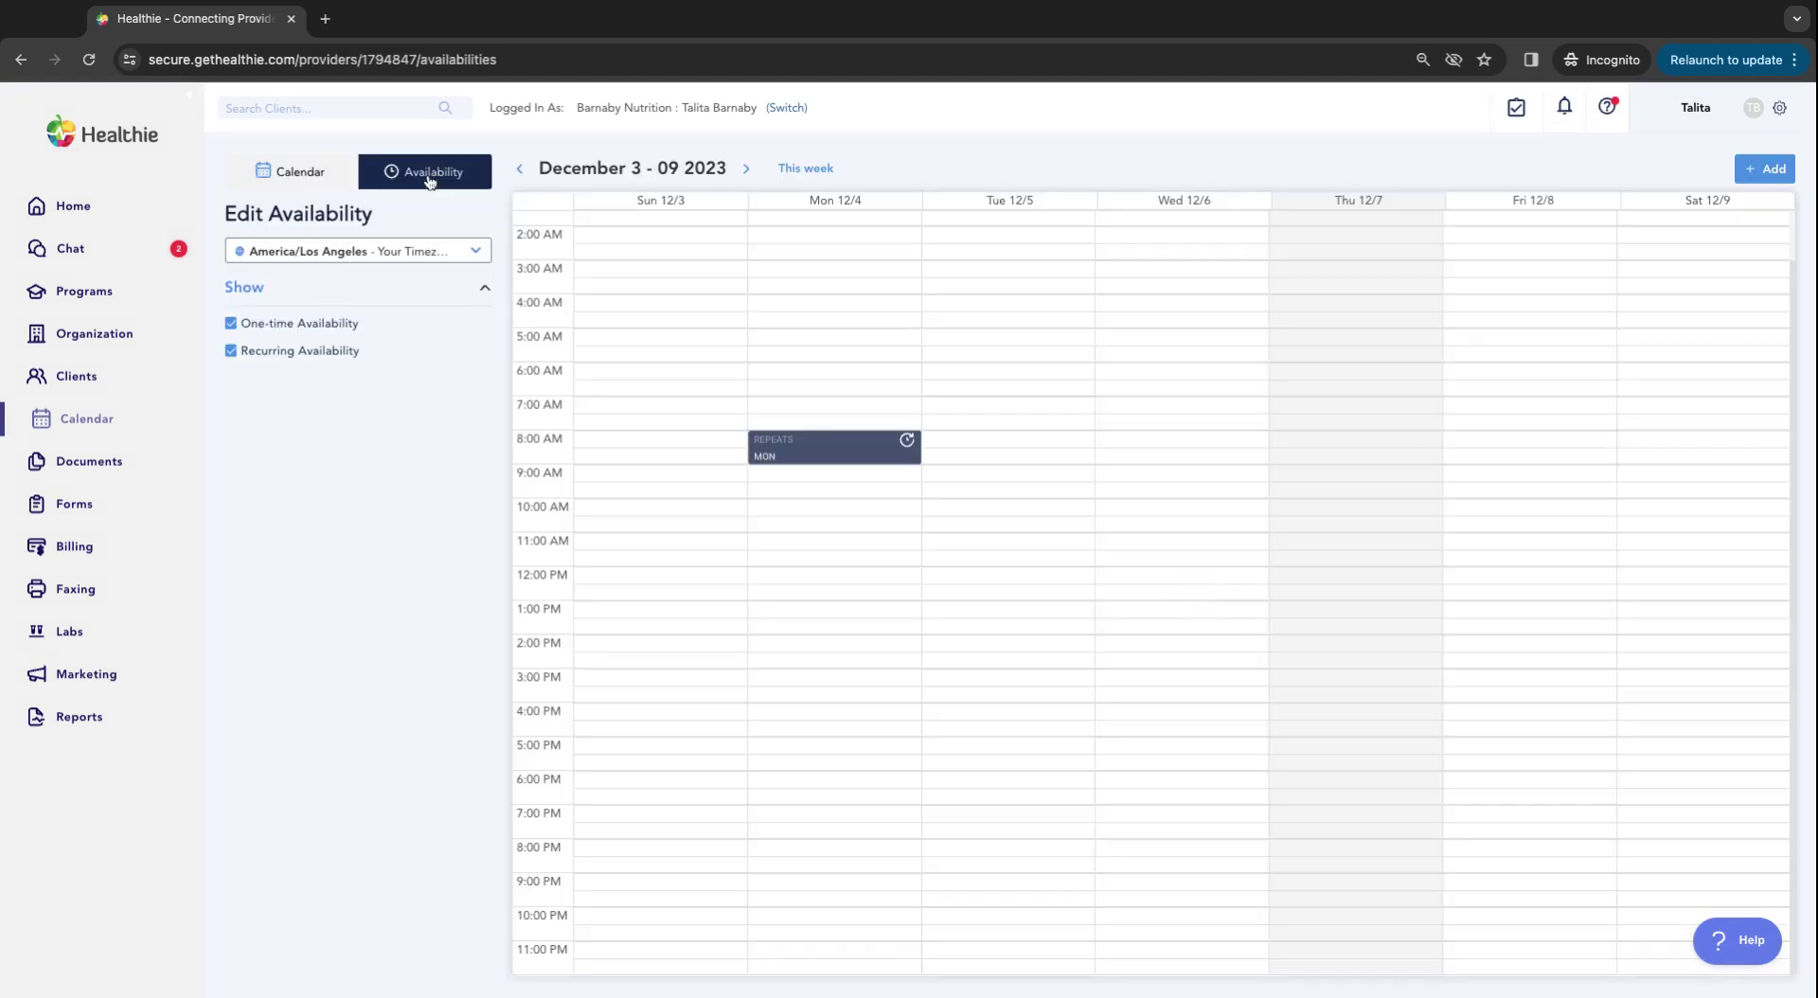
Step: Add a weekly Thursday availability from 11:00 AM to 3:00 PM
left_click(1769, 171)
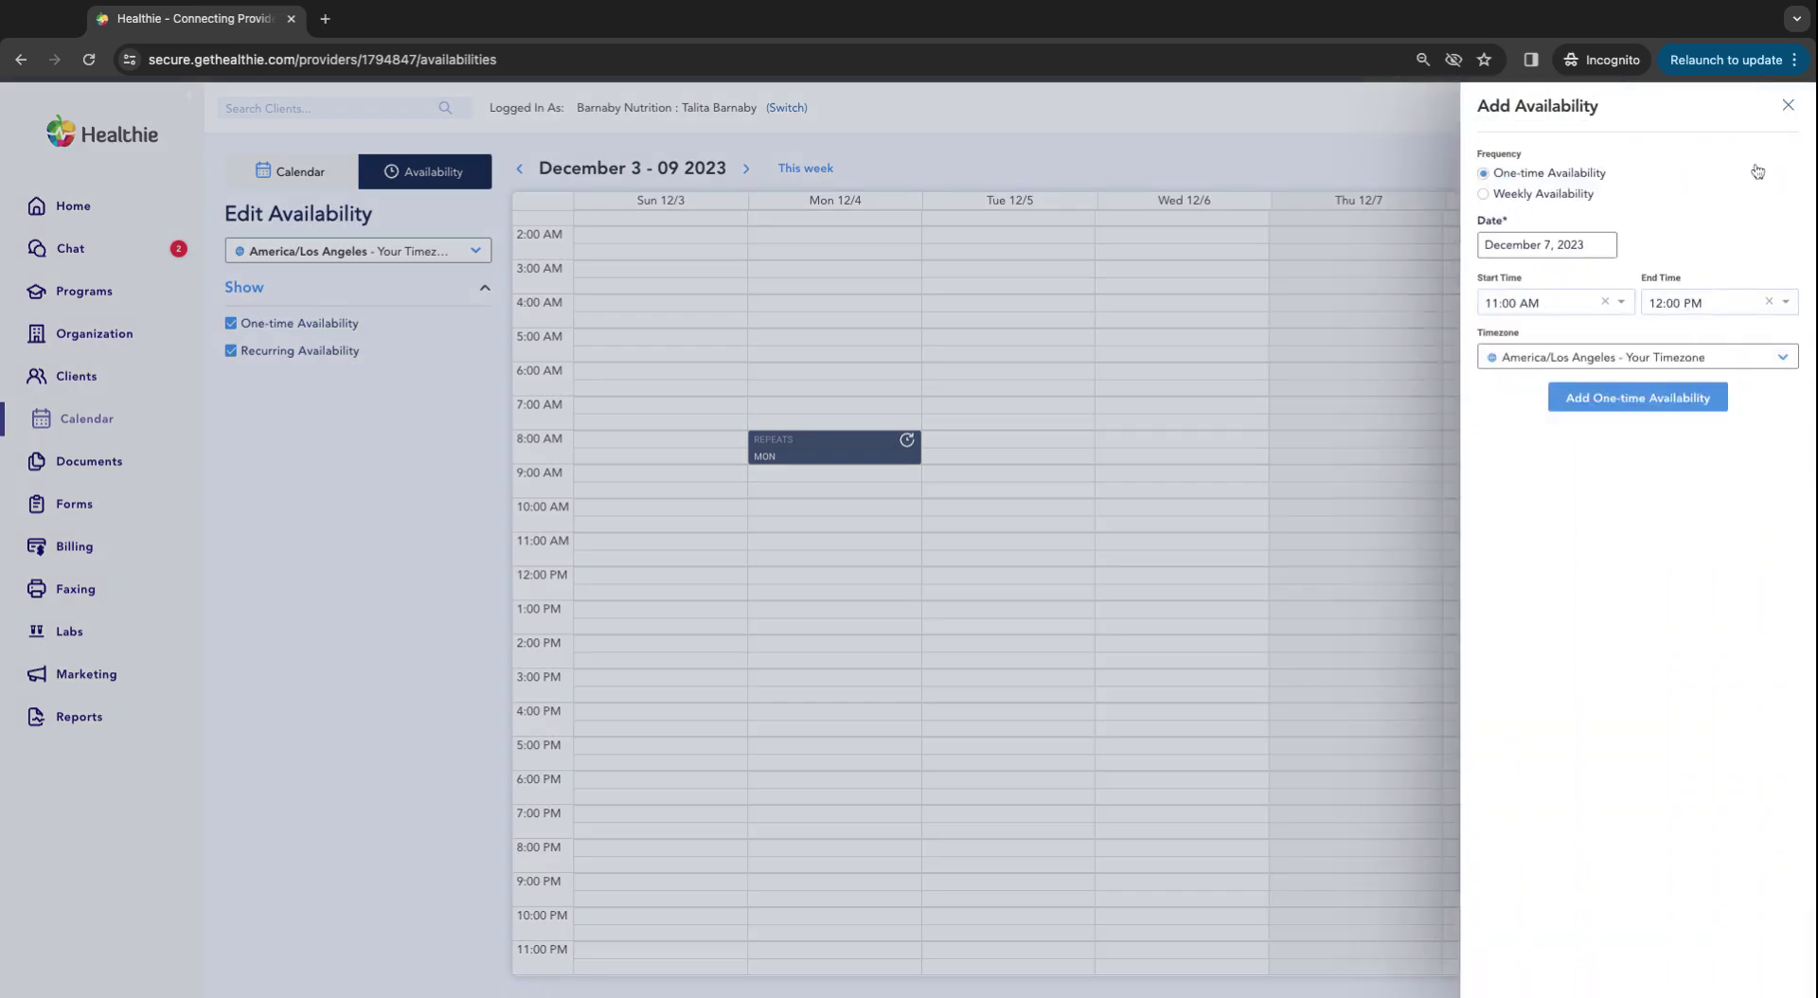
left_click(1550, 200)
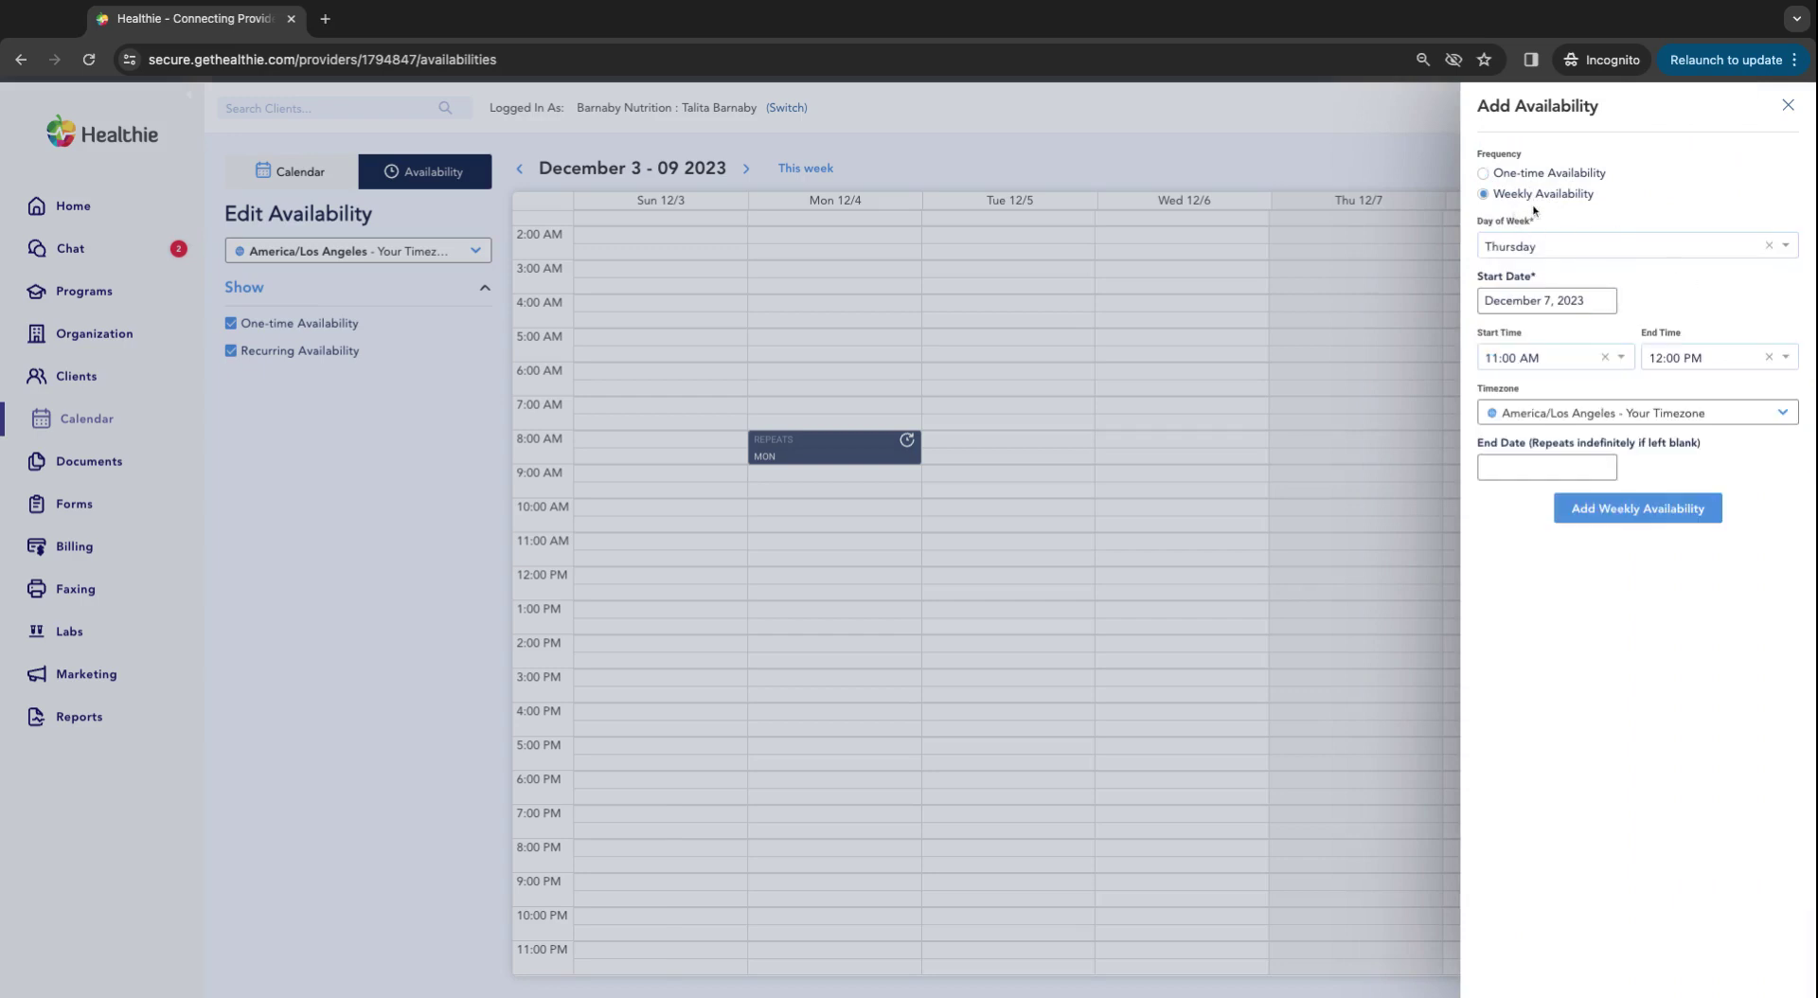
left_click(1617, 248)
left_click(1538, 348)
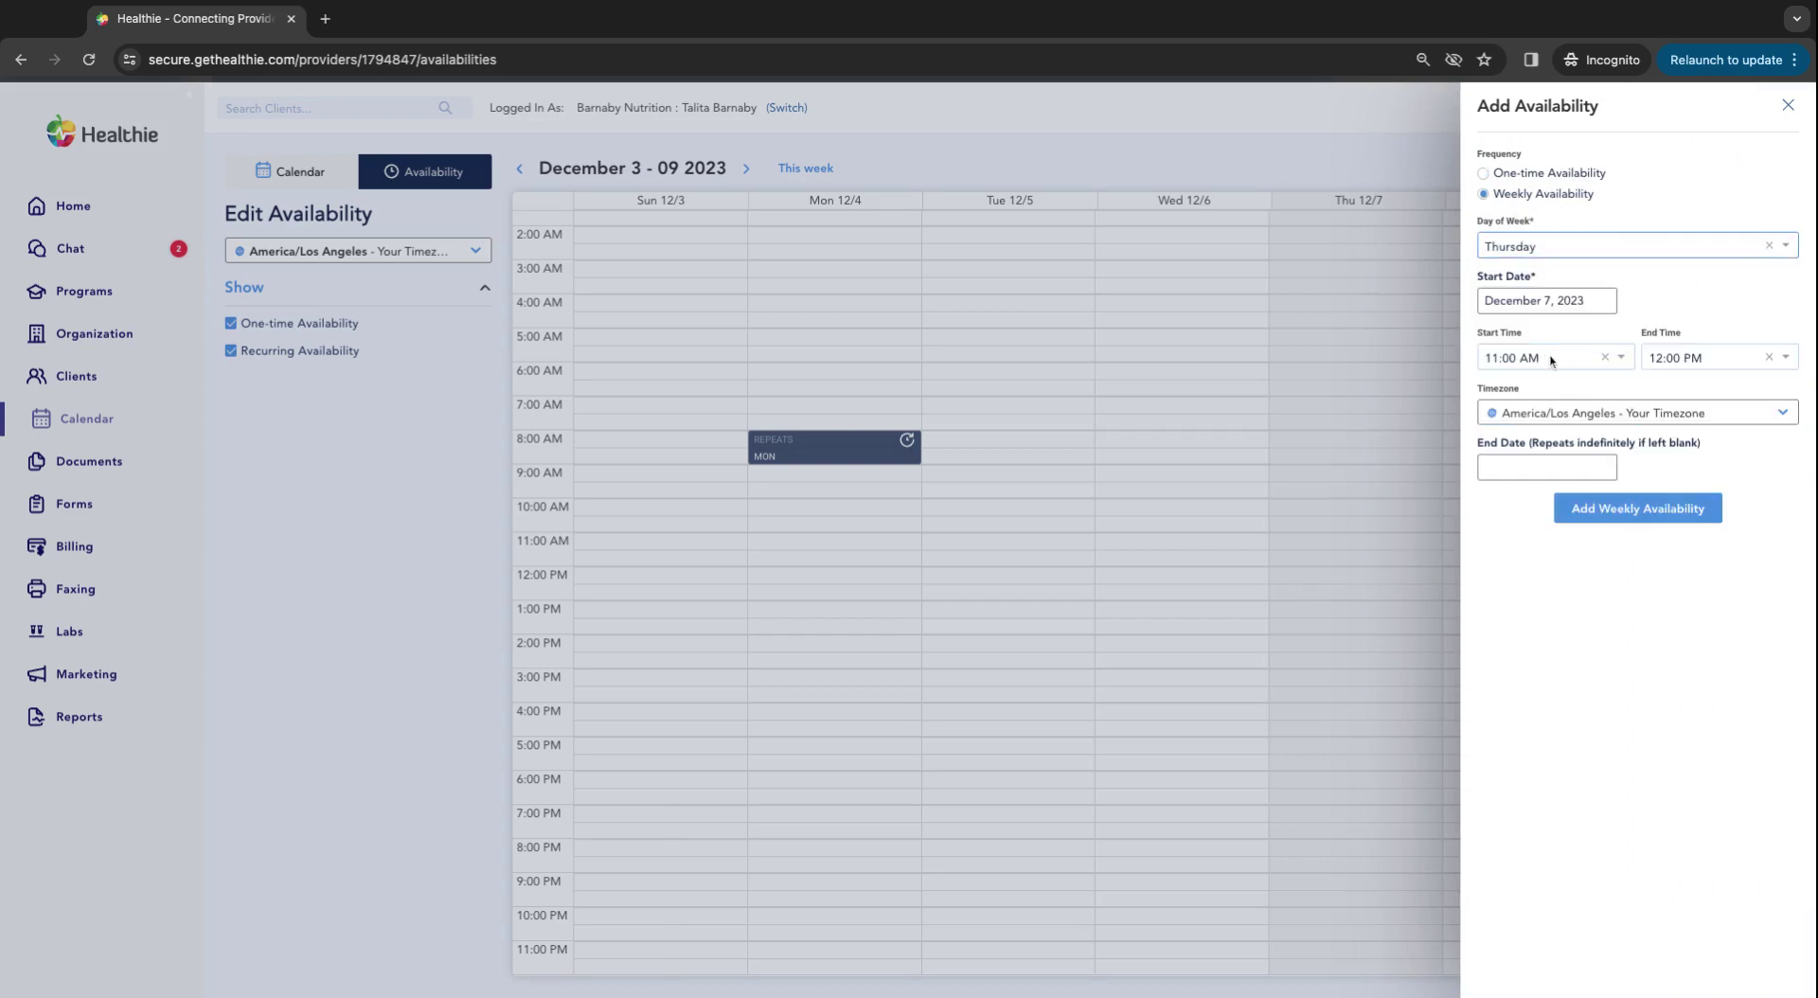
left_click(1695, 358)
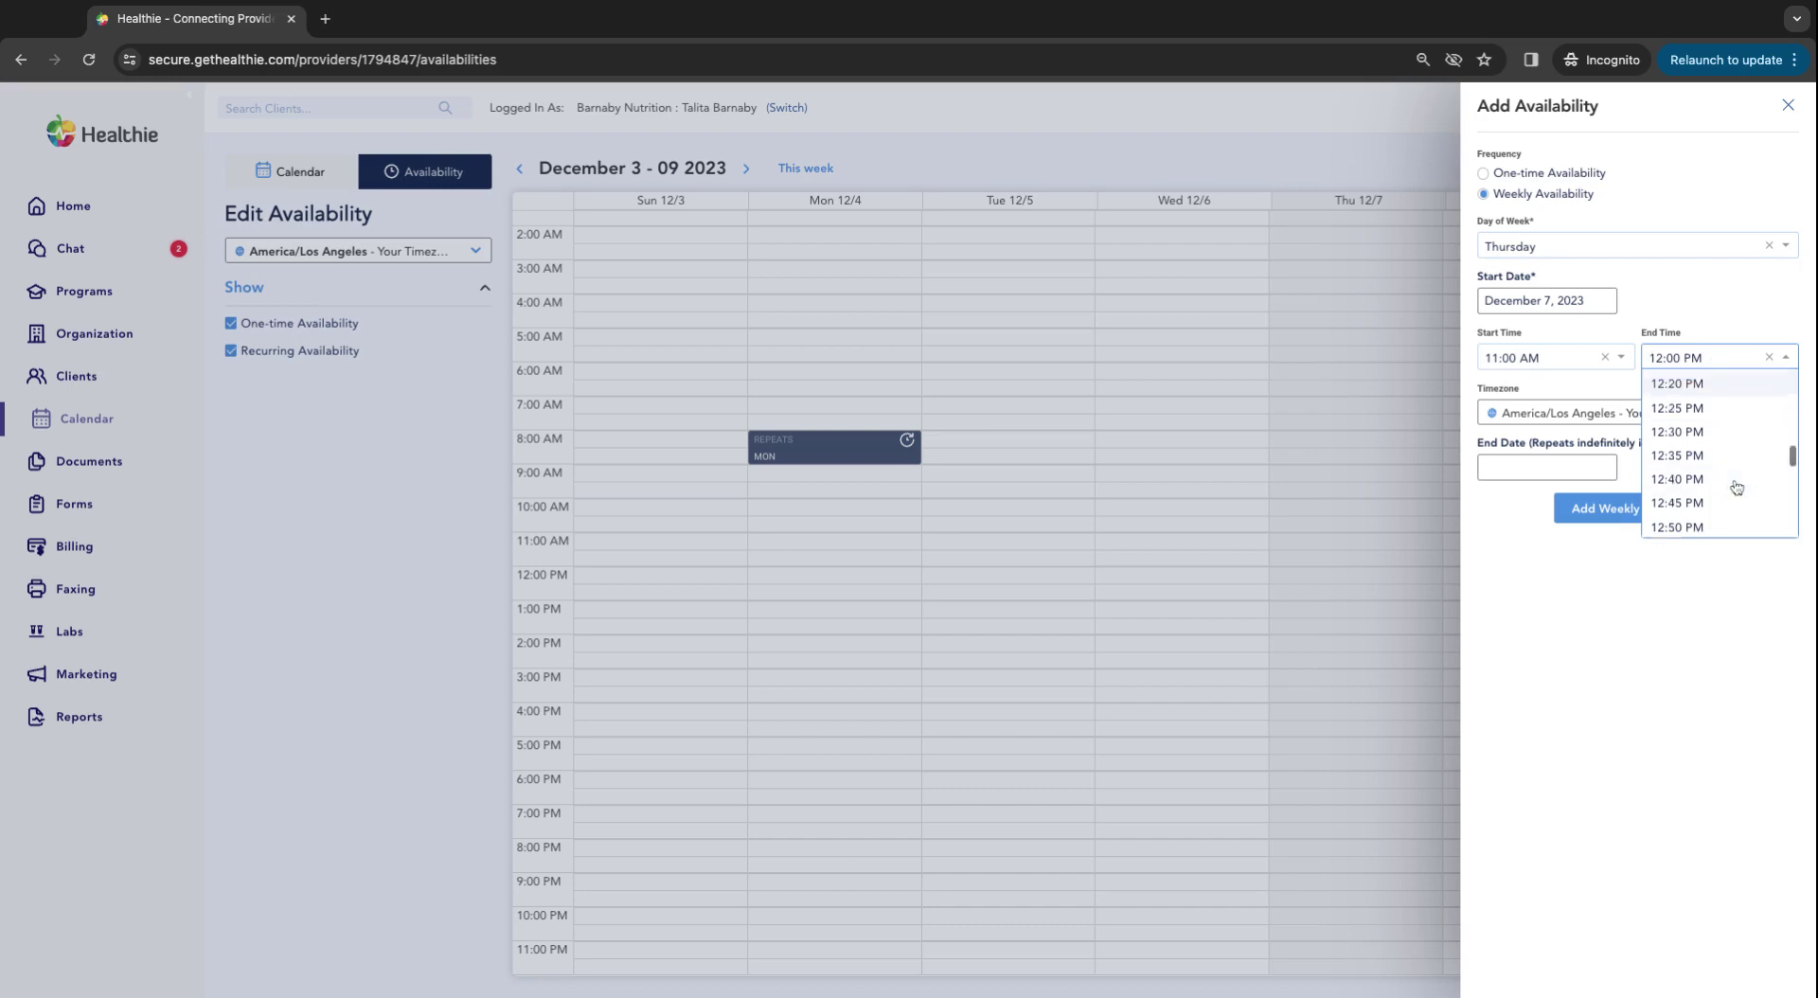
scroll(1736, 488, "down", 5)
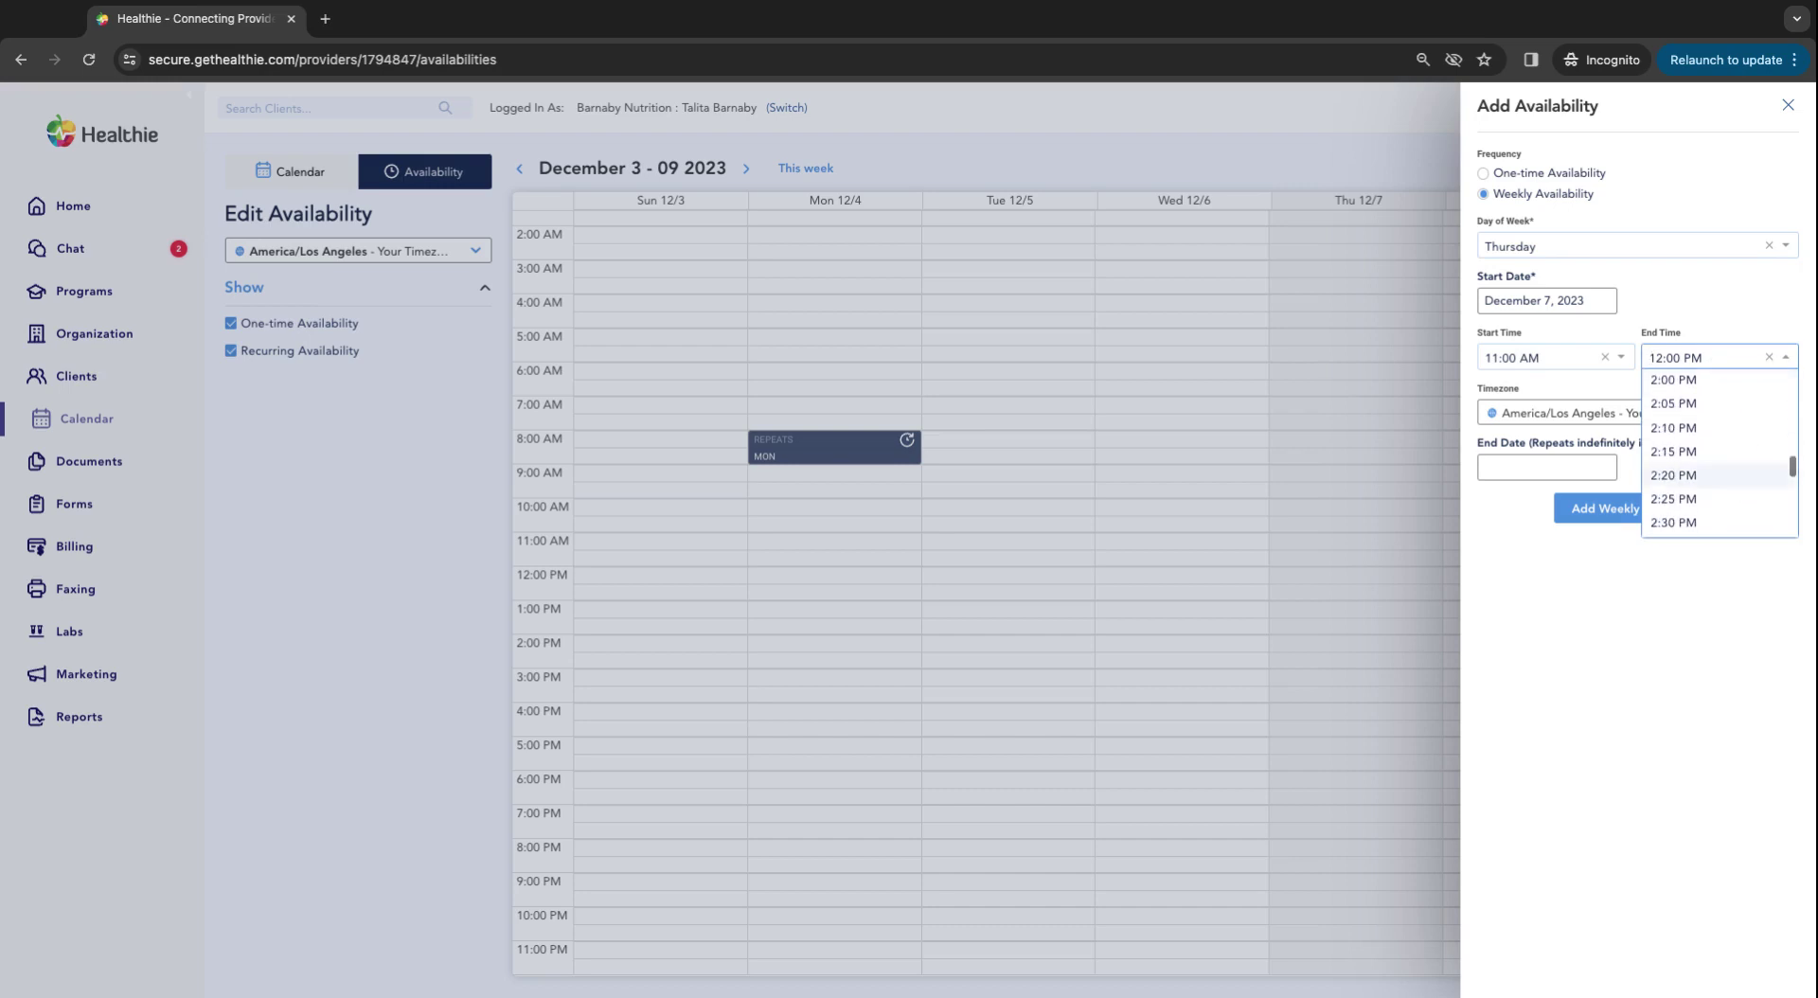
scroll(1741, 501, "down", 3)
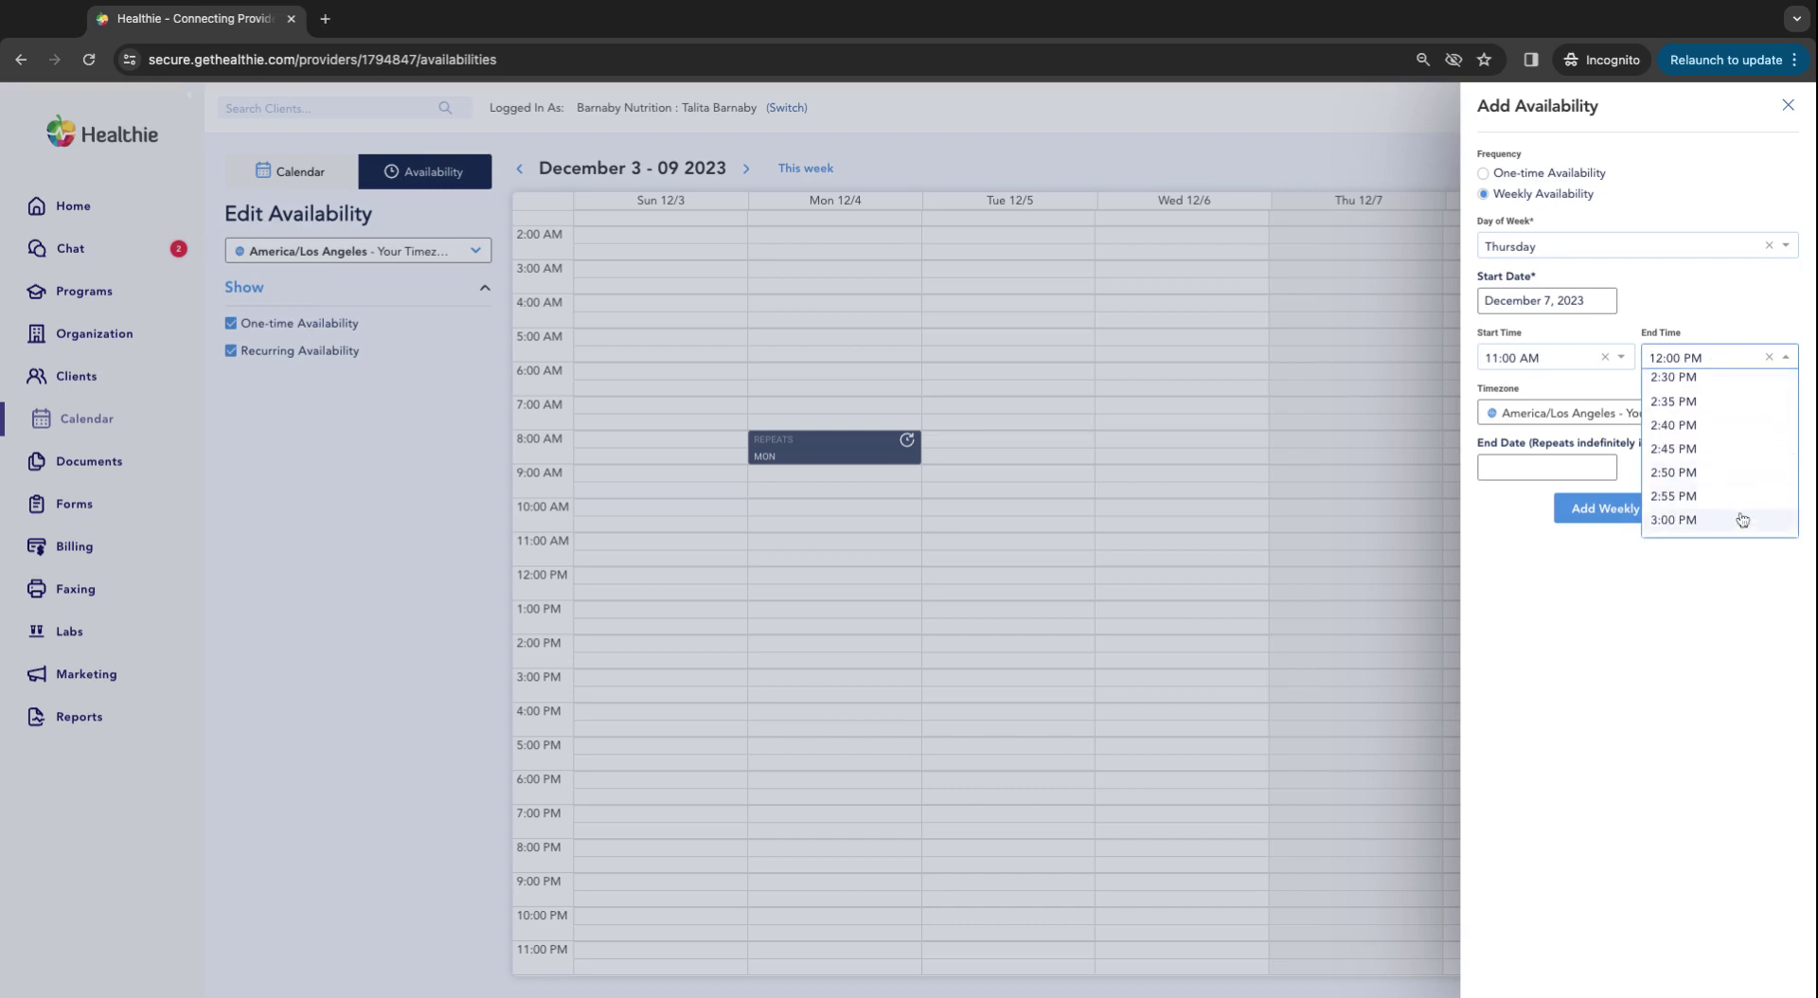
left_click(1742, 520)
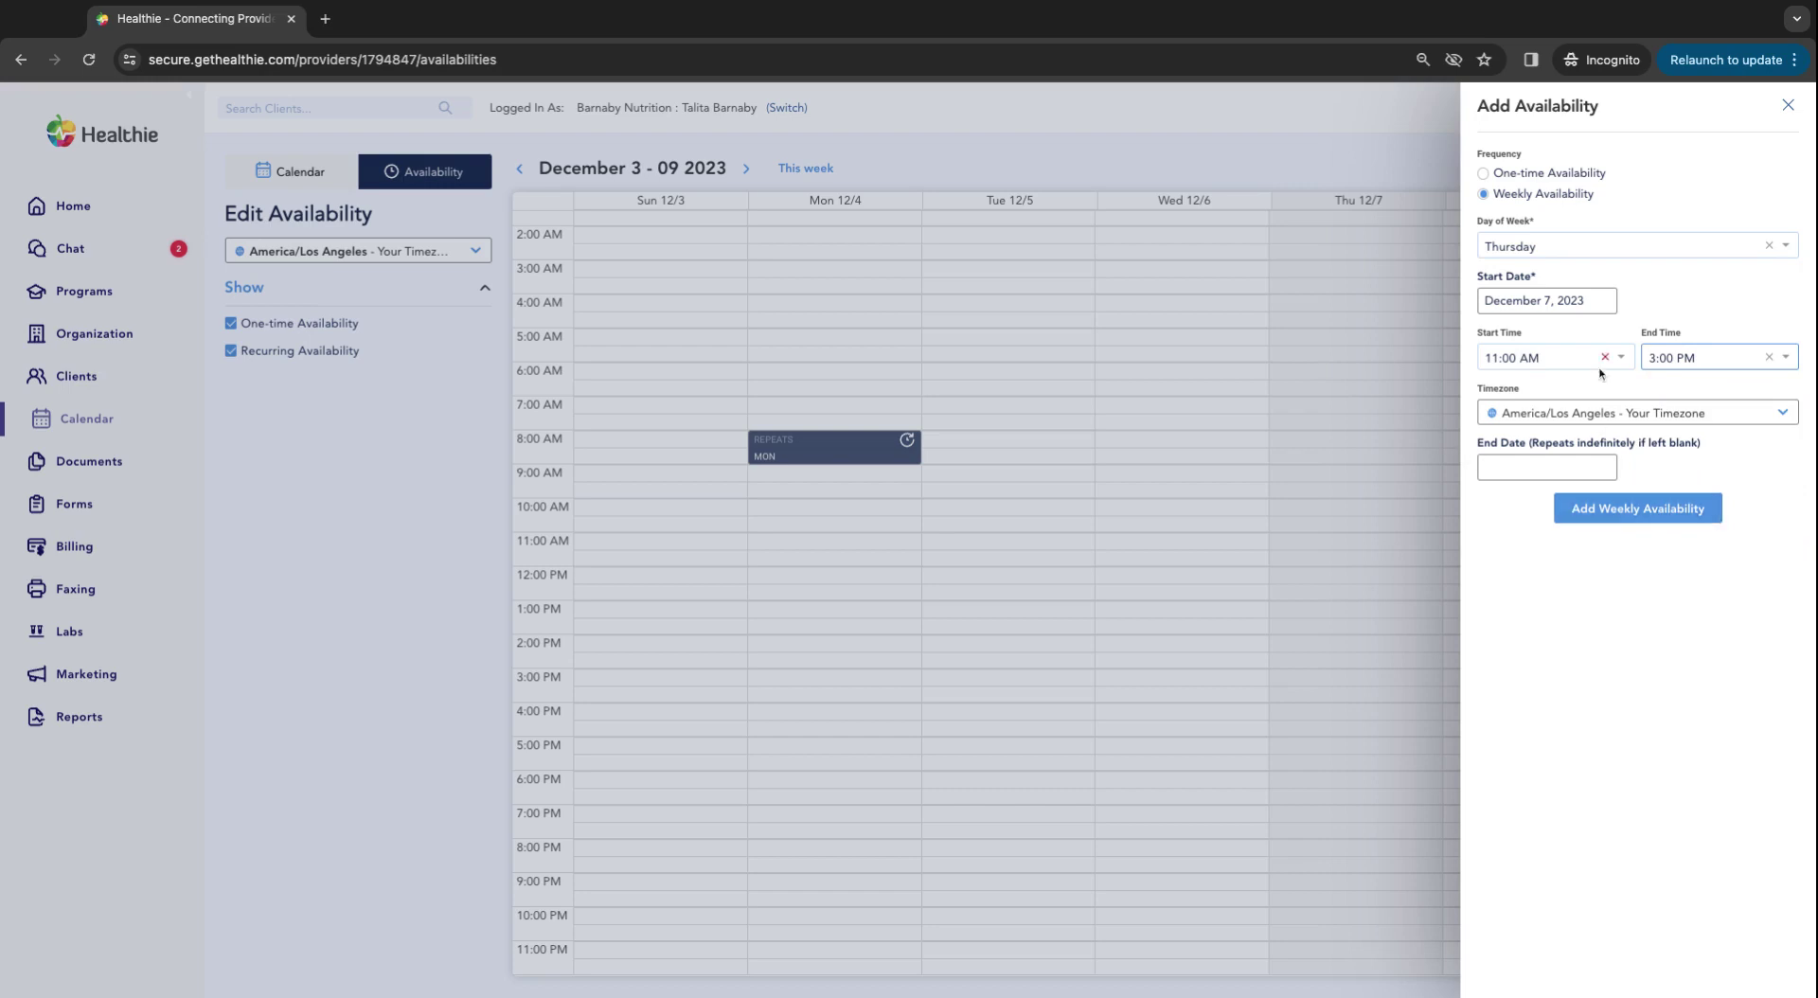
left_click(1600, 513)
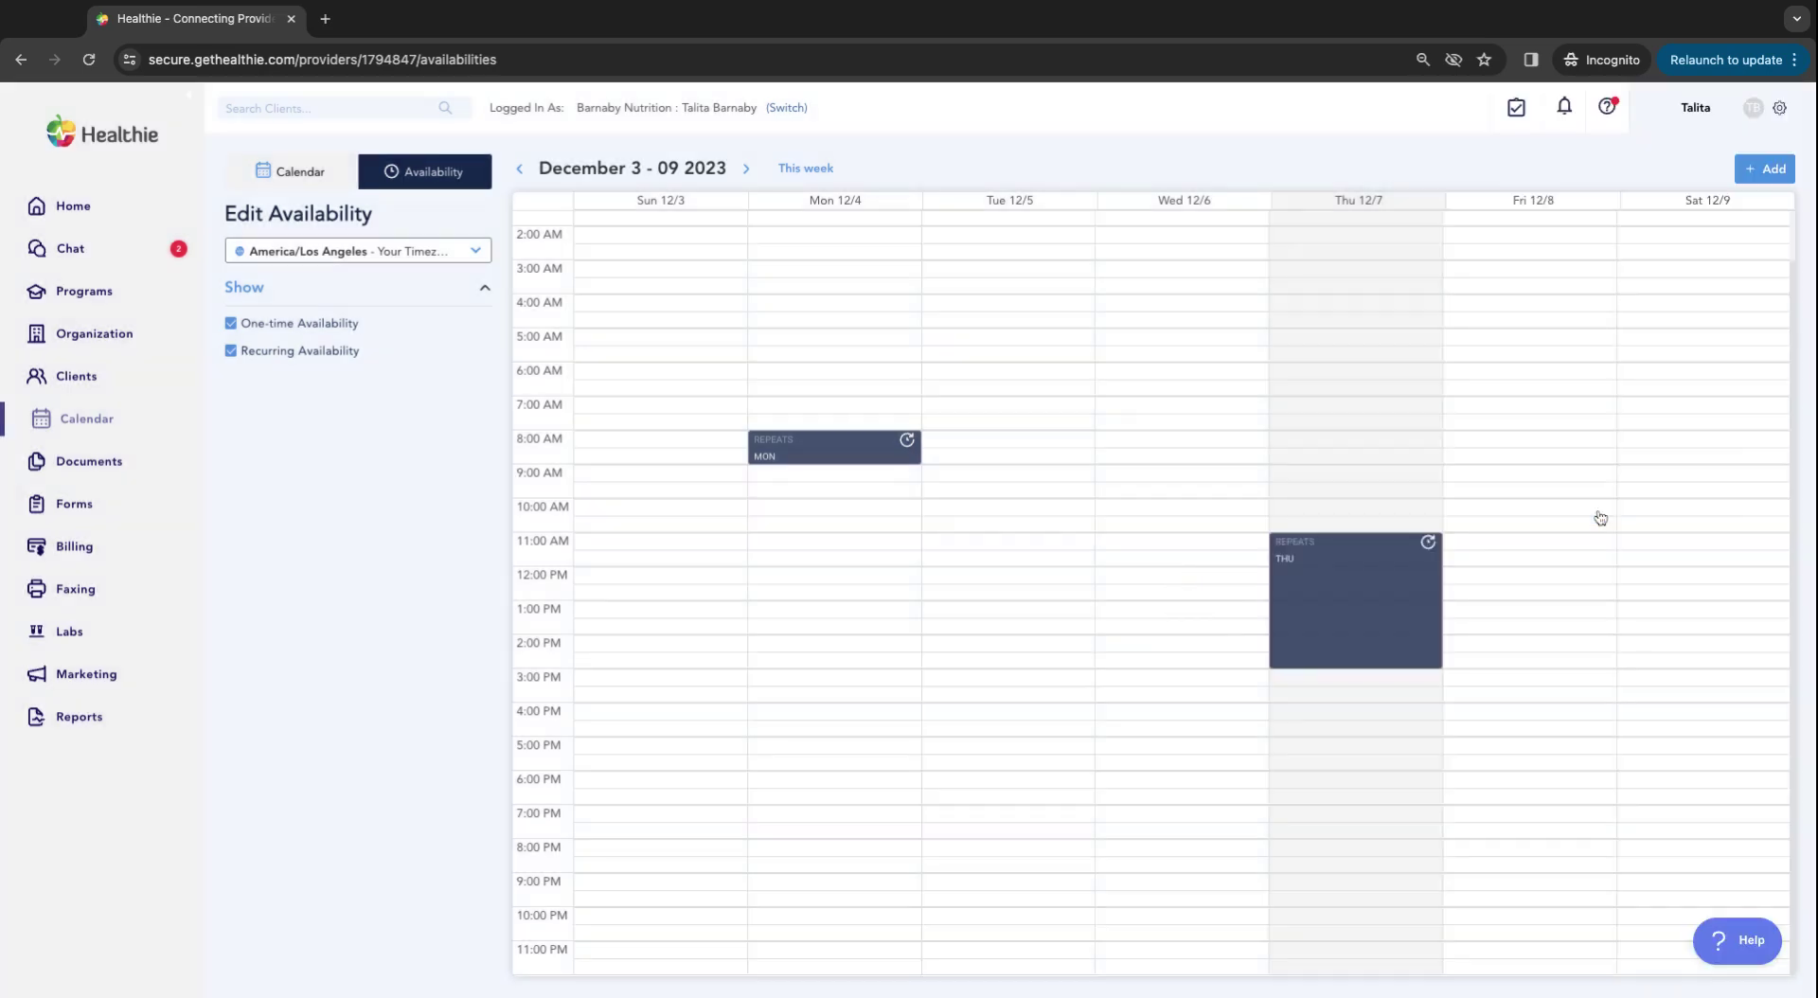
Step: Add a weekly Friday availability from 11:00 AM to 6:55 PM
left_click(1326, 626)
left_click(1765, 168)
left_click(1483, 196)
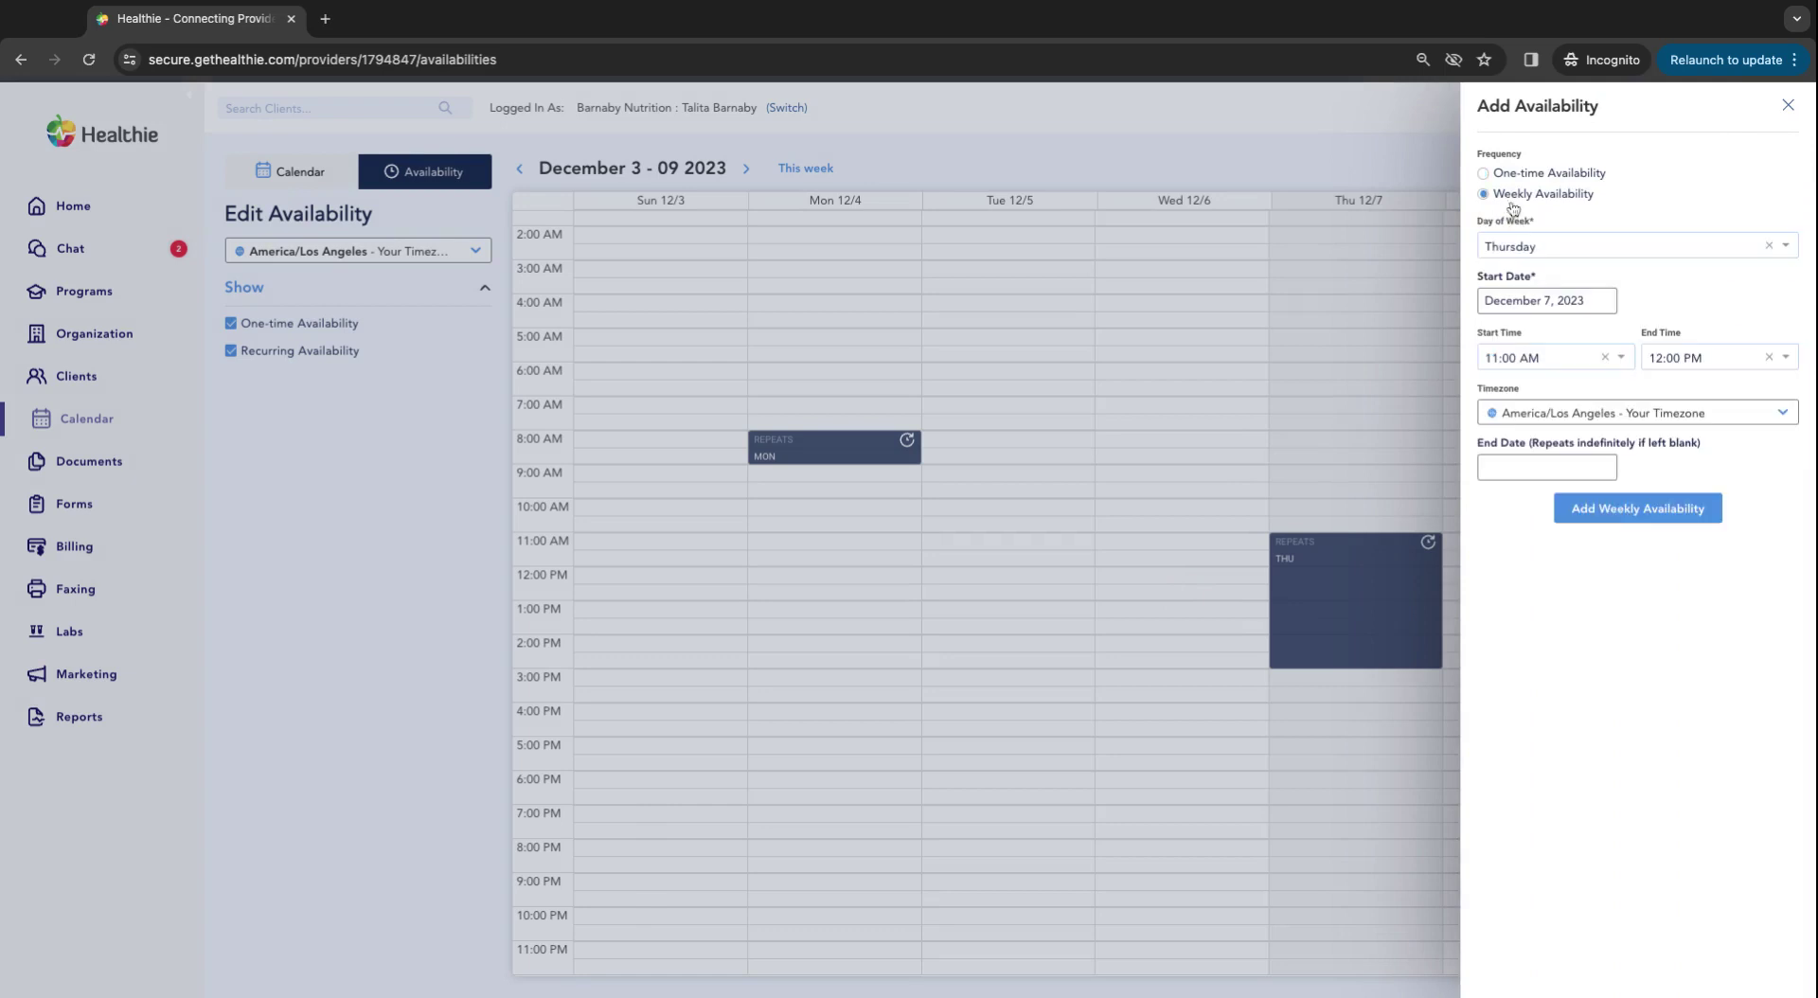
left_click(1583, 247)
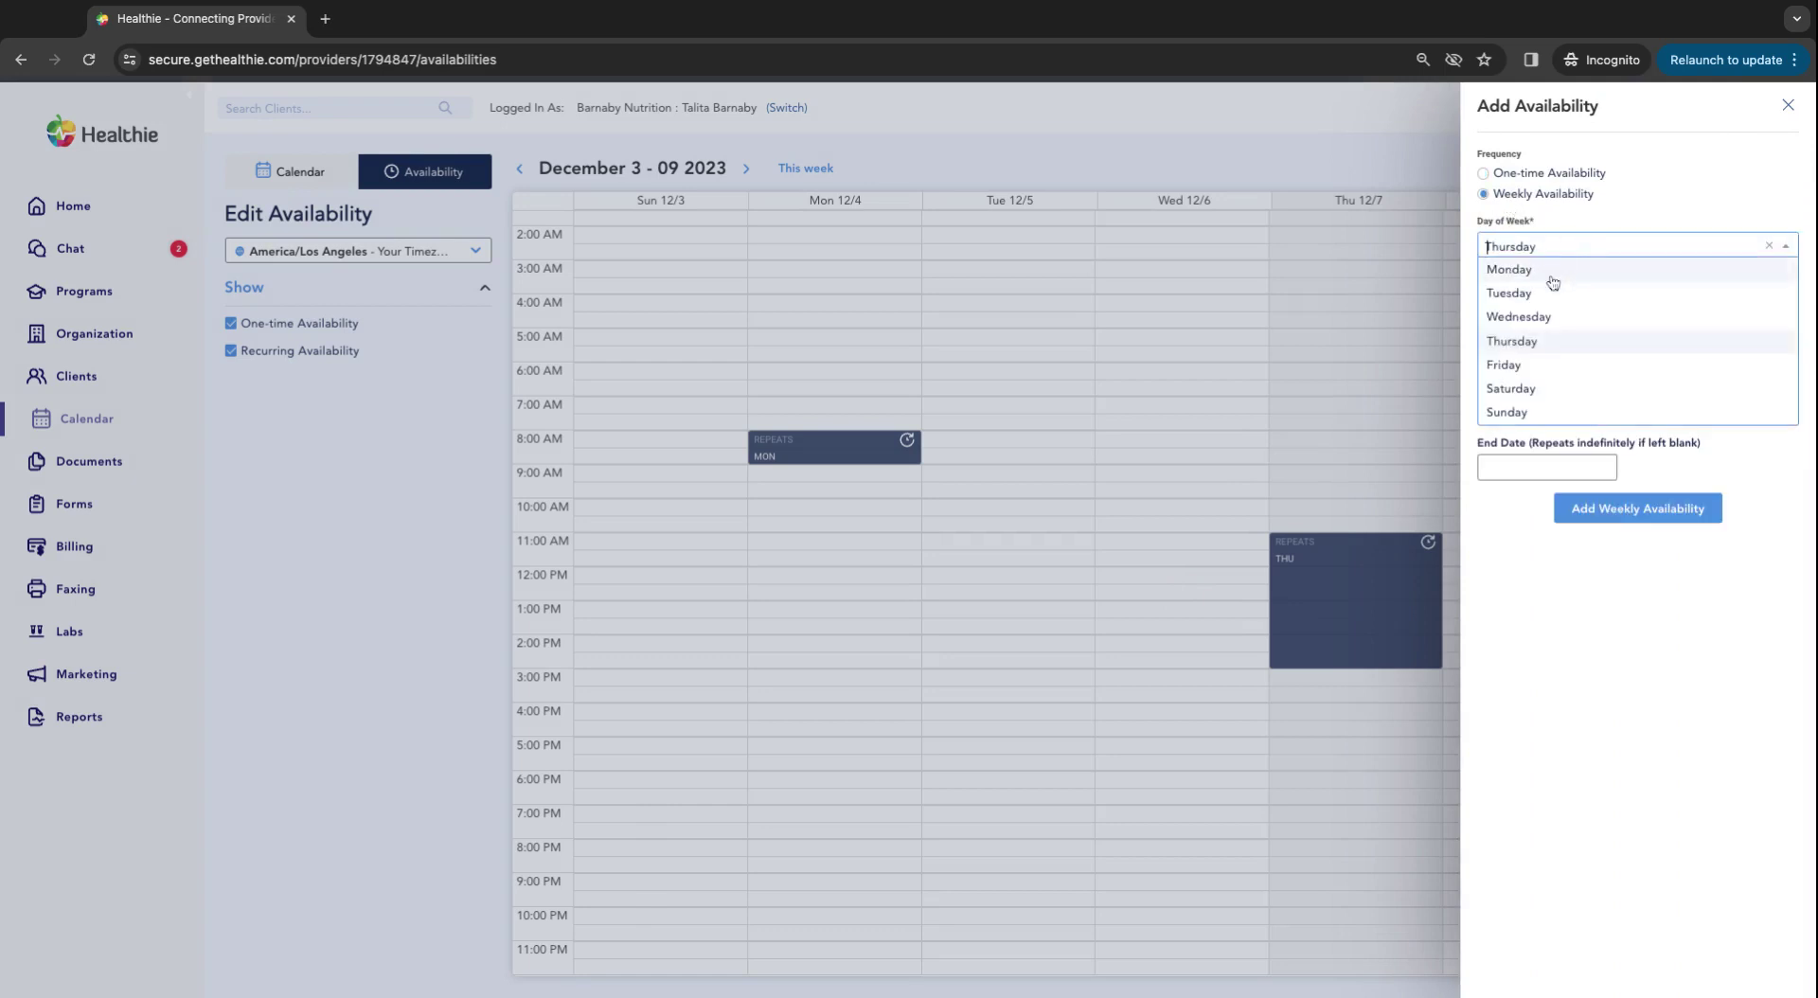
left_click(1541, 369)
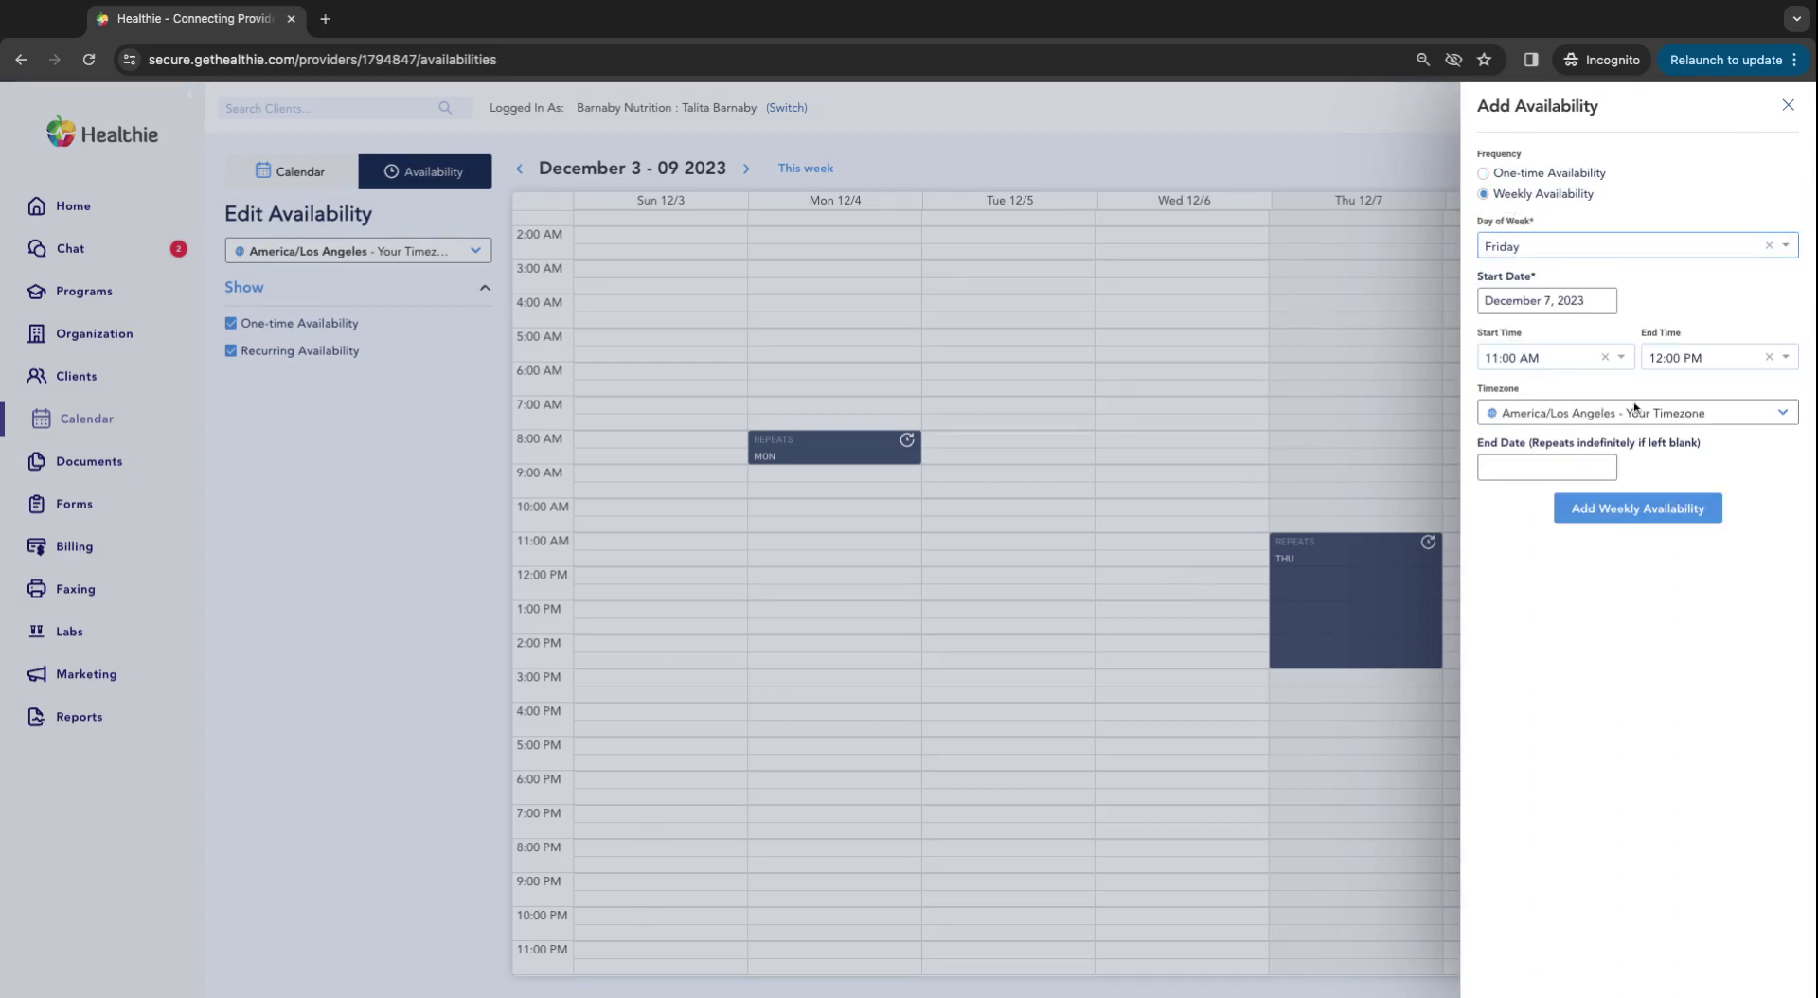
left_click(1695, 360)
scroll(1695, 431, "down", 15)
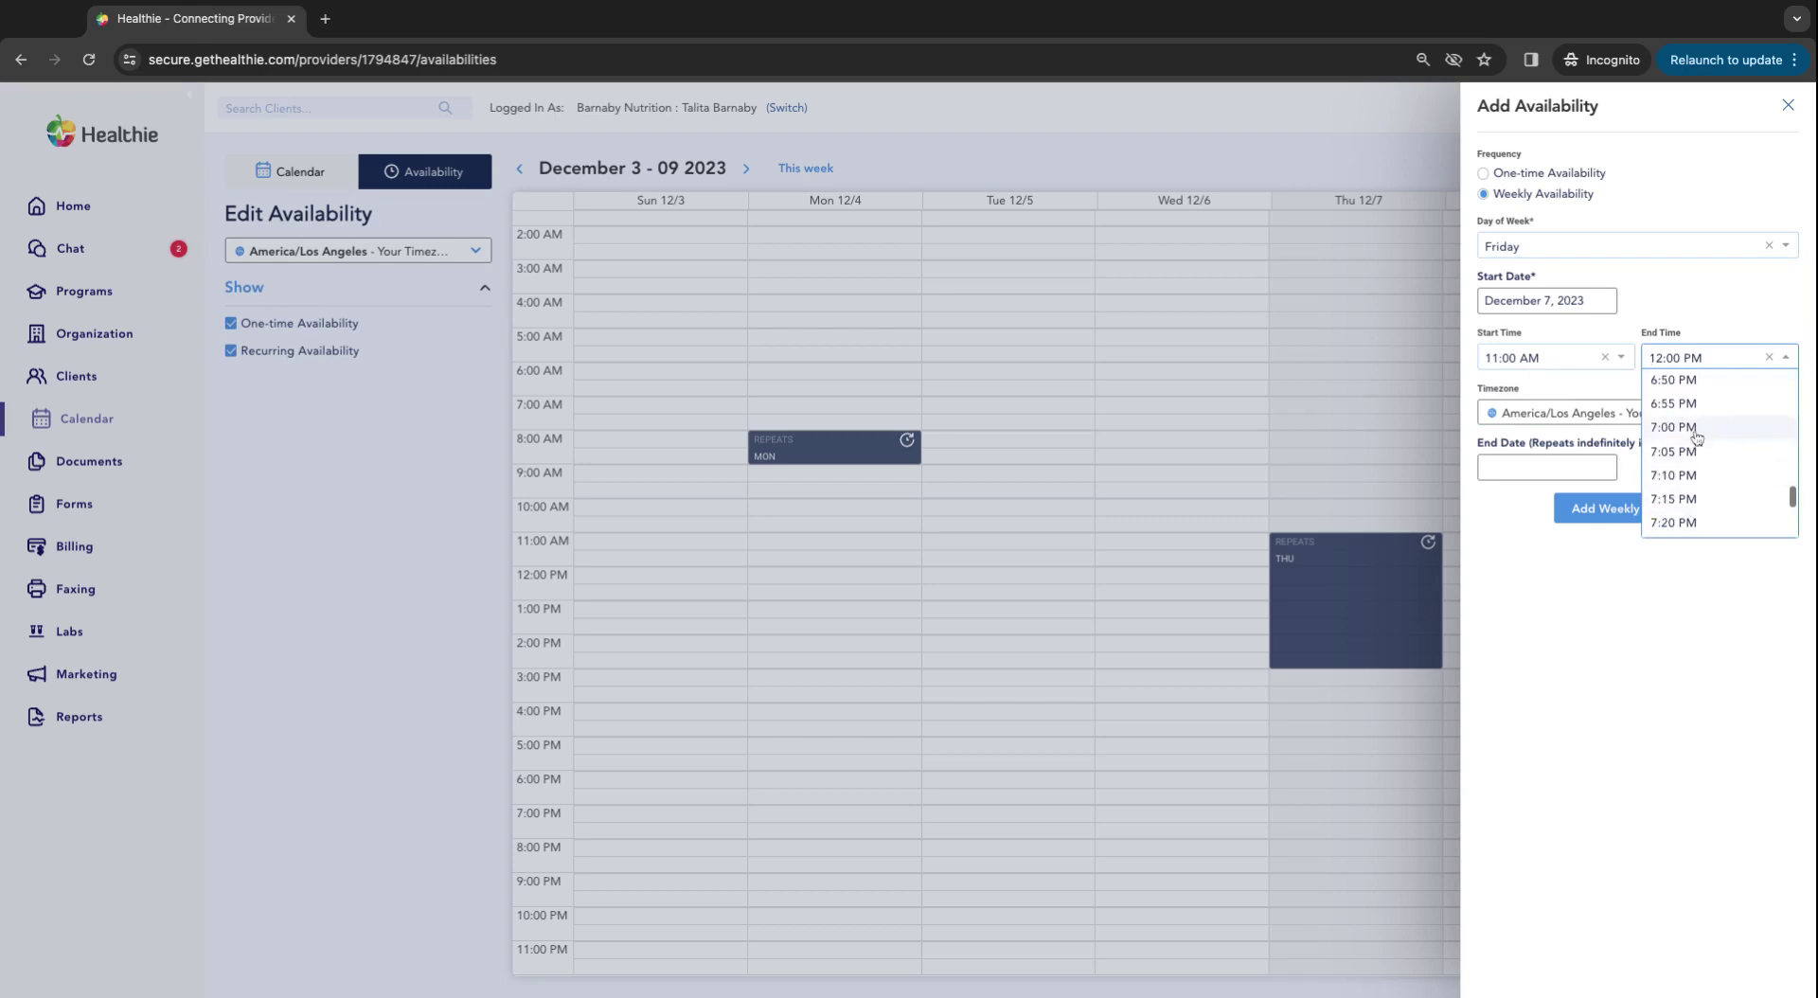
left_click(1697, 405)
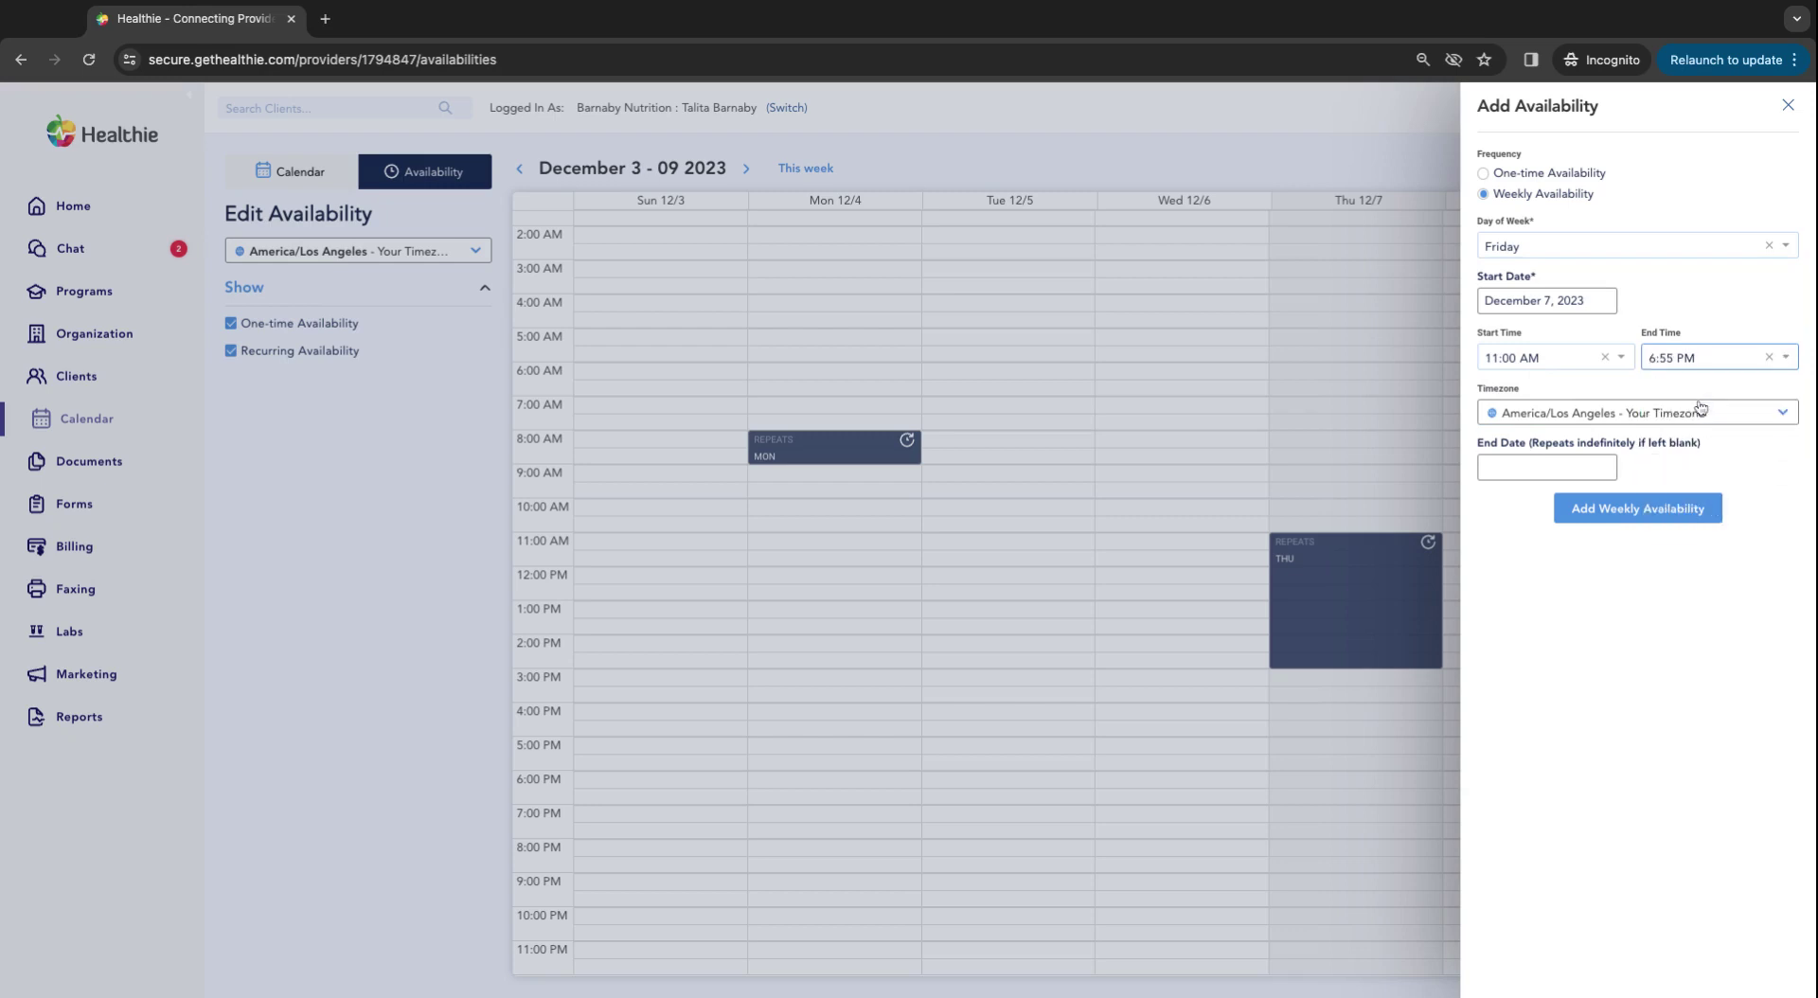
left_click(1660, 518)
Step: Inspect the details of the new Friday availability block
left_click(1500, 589)
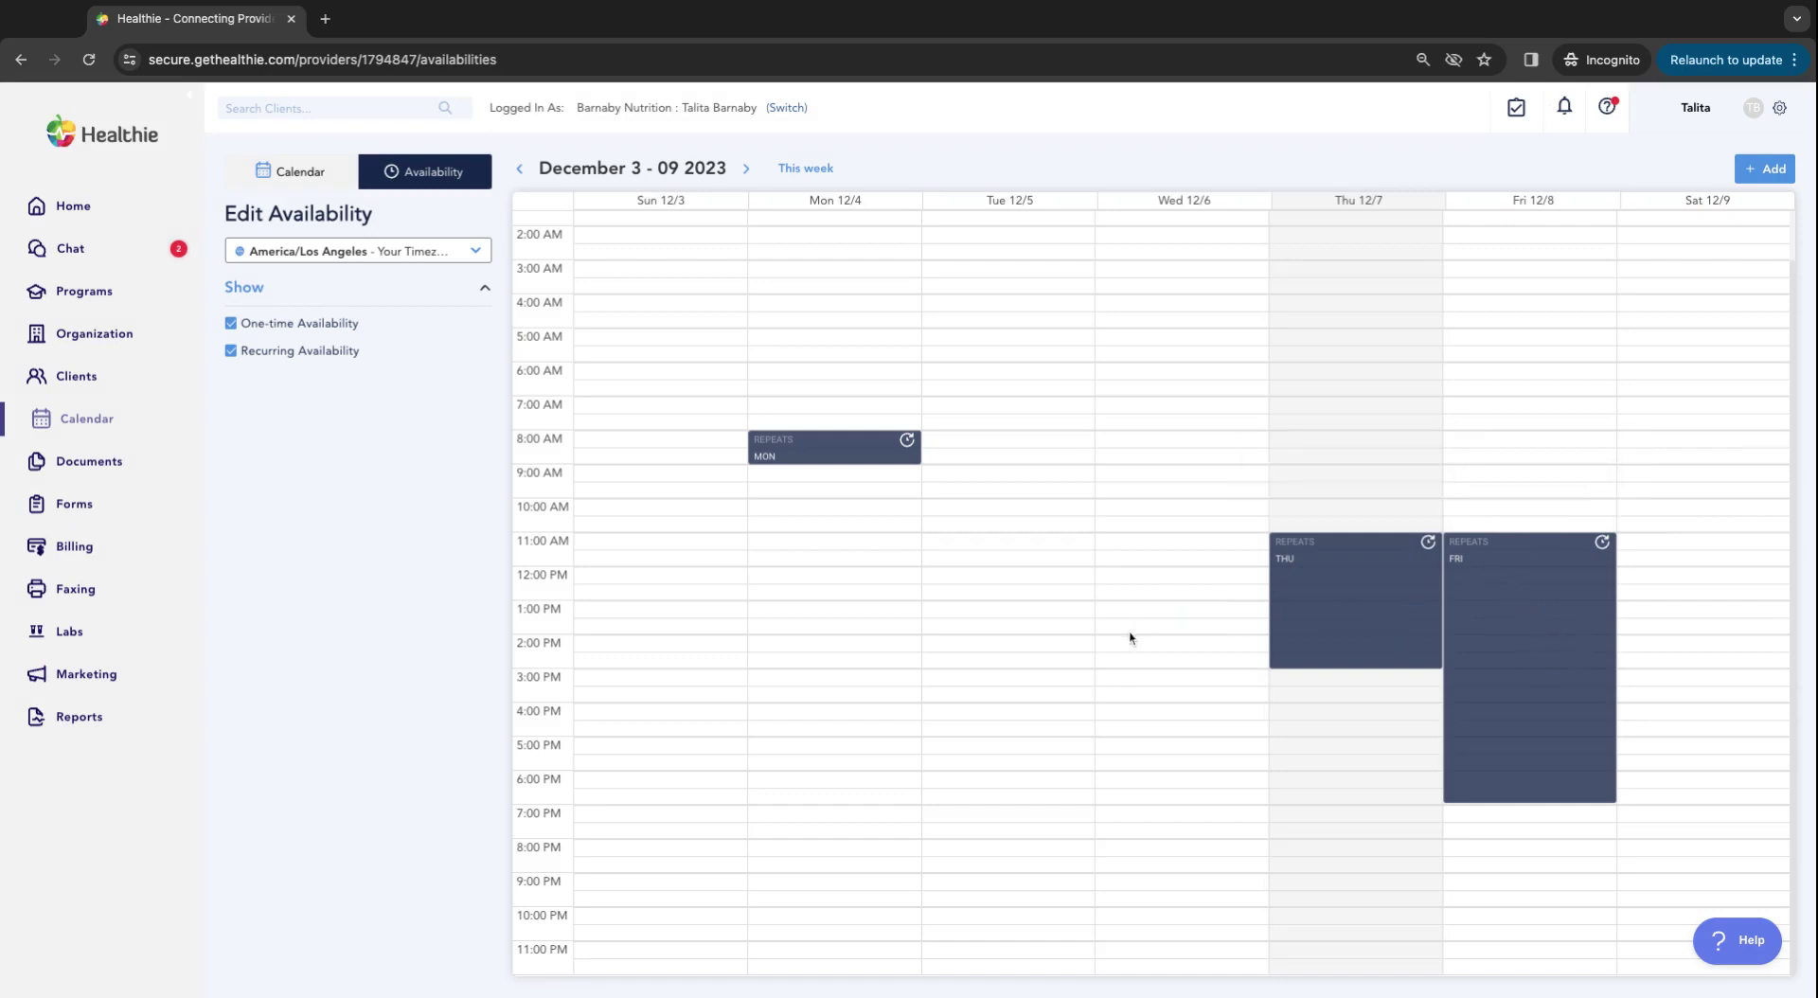
mouse_move(824, 446)
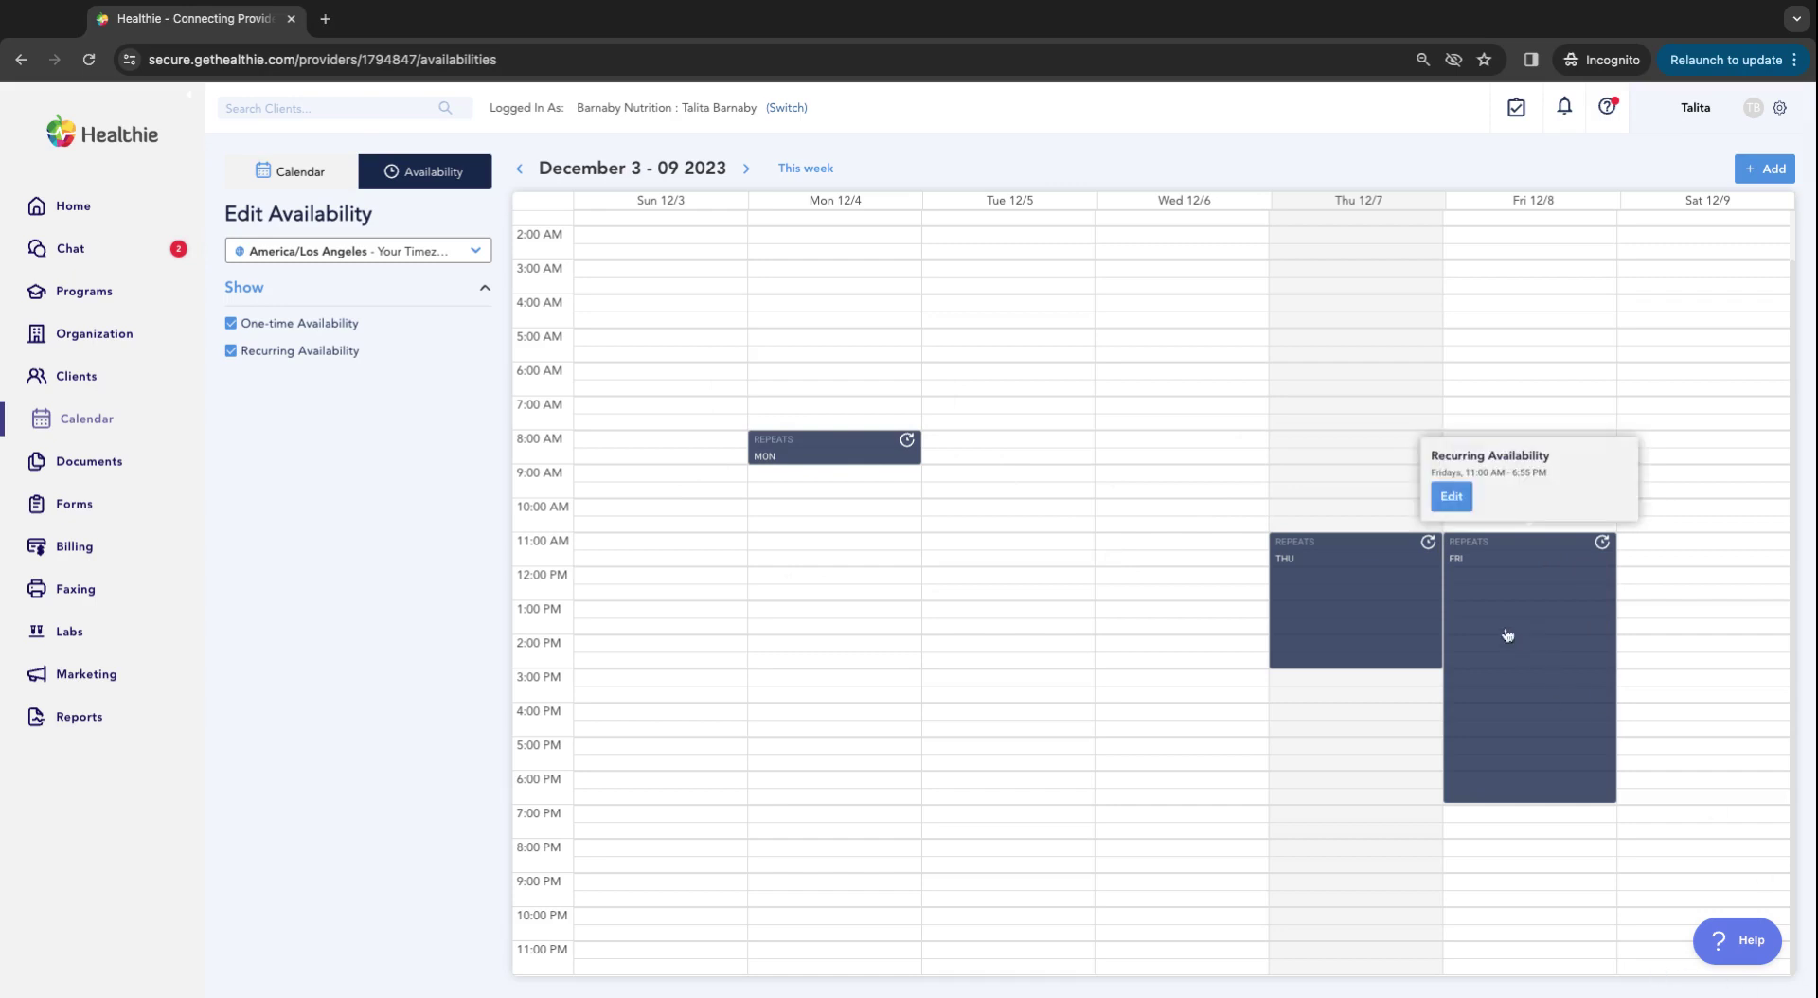
mouse_move(1291, 563)
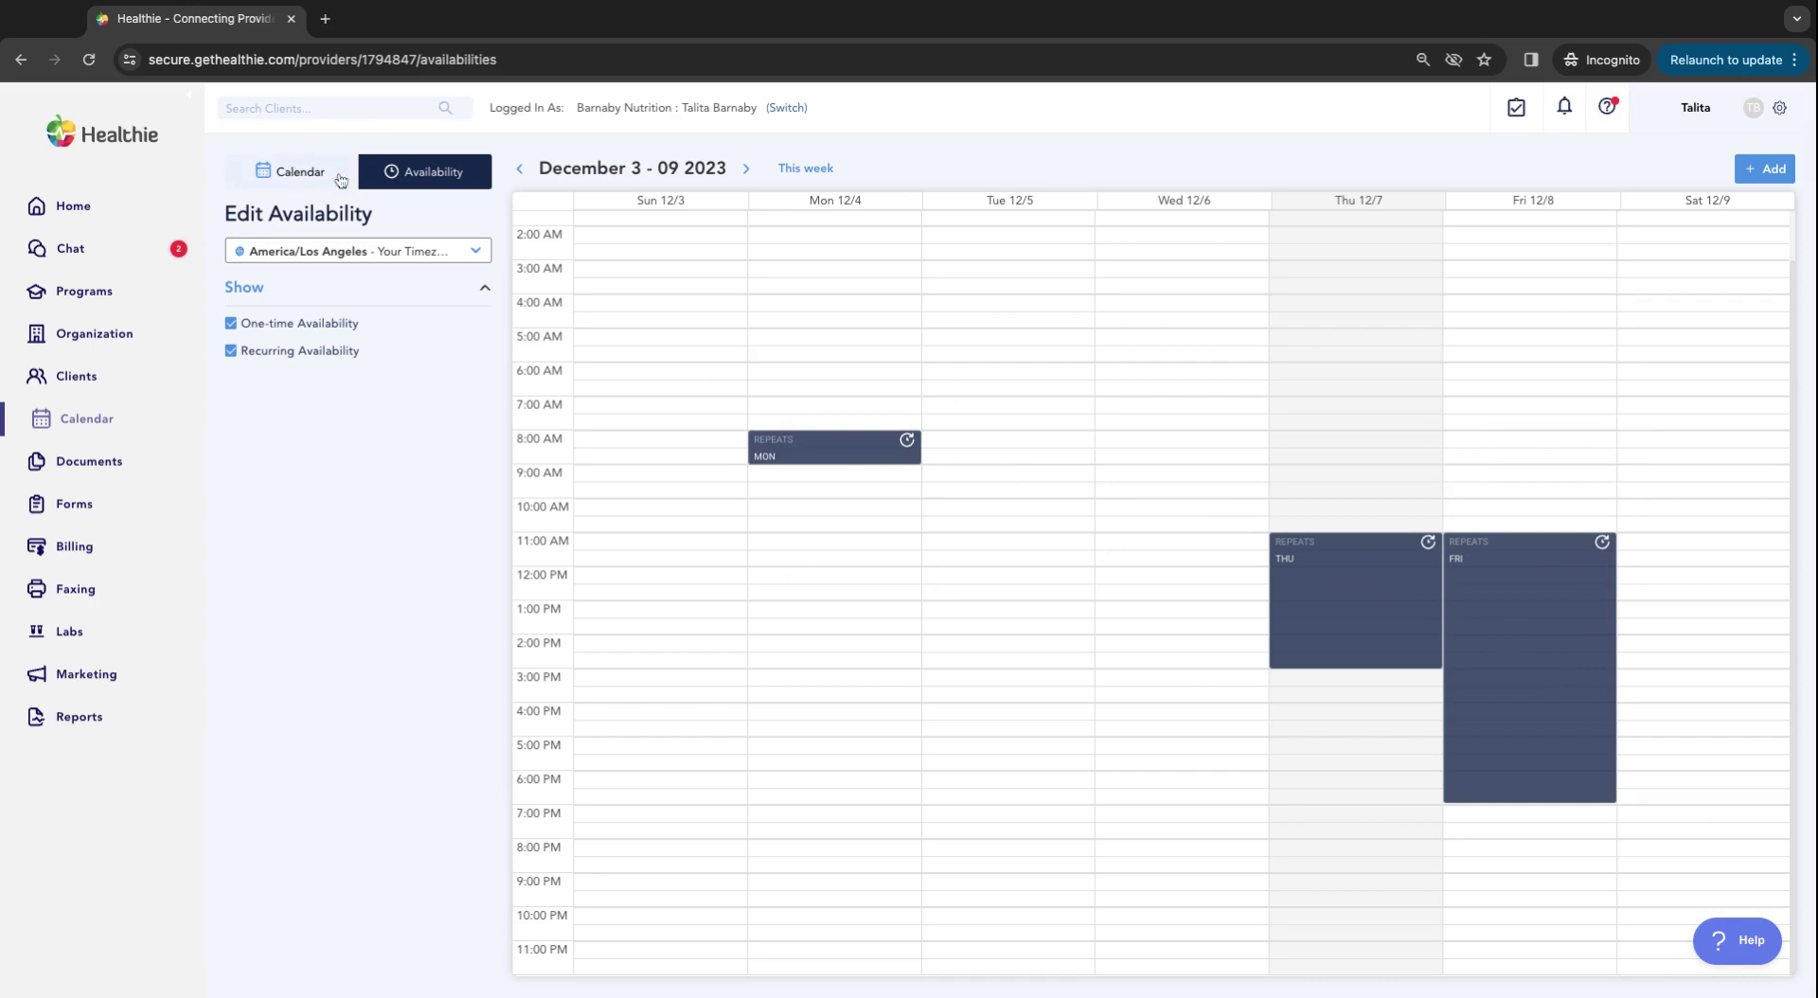
Step: Return to the Calendar and copy the Calendar Quick Share booking link
left_click(294, 182)
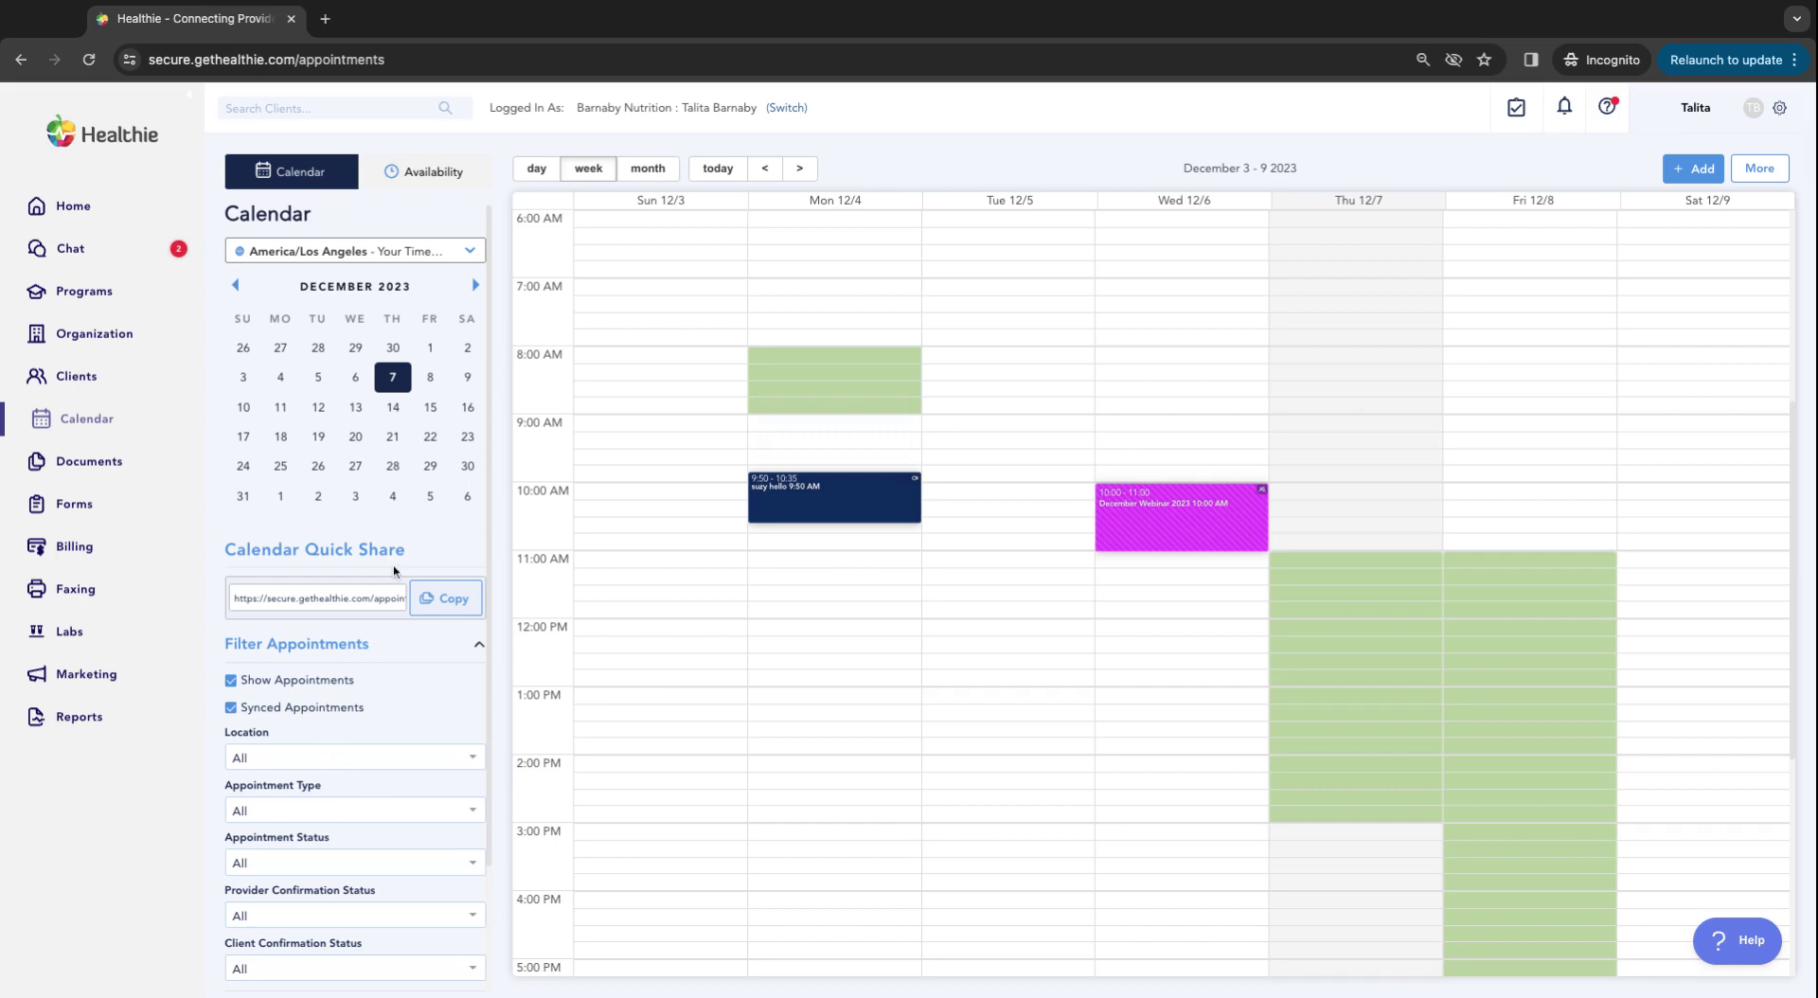
triple_click(226, 554)
left_click(446, 599)
Step: Load the copied link in a new tab, browse the Book an Appointment page's appointment types, then return to Healthie
left_click(324, 20)
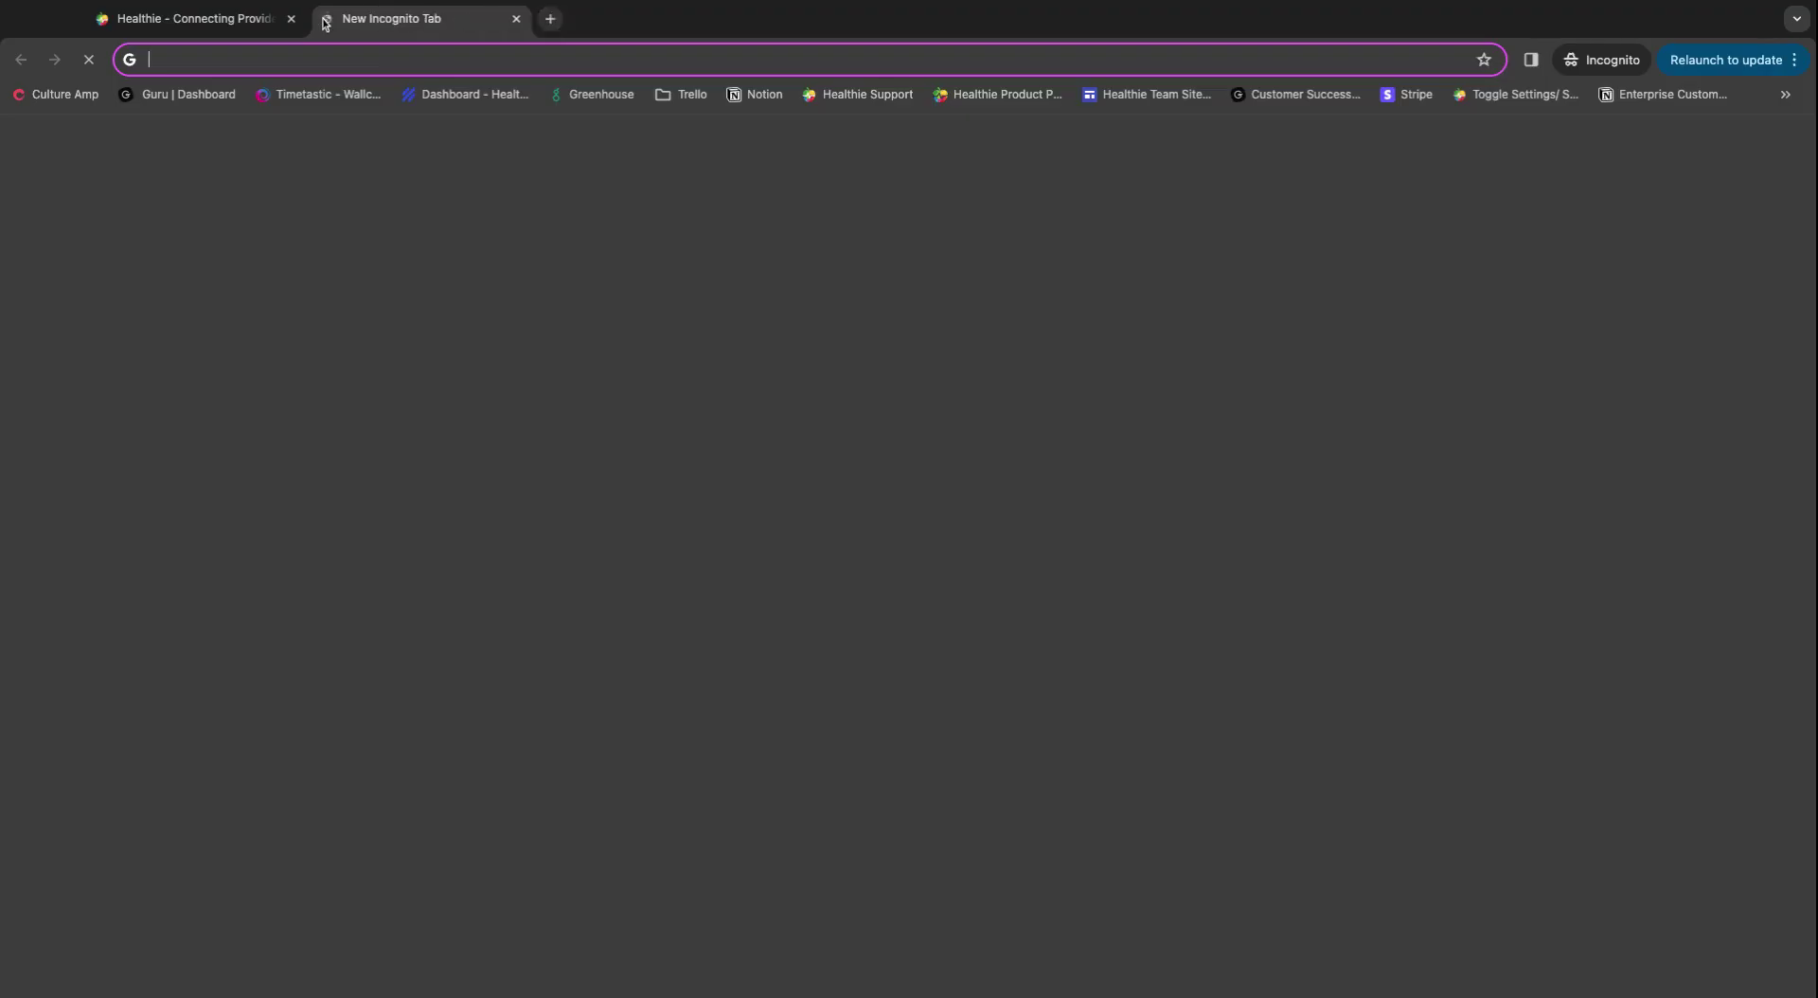
key("ctrl+v")
key("Return")
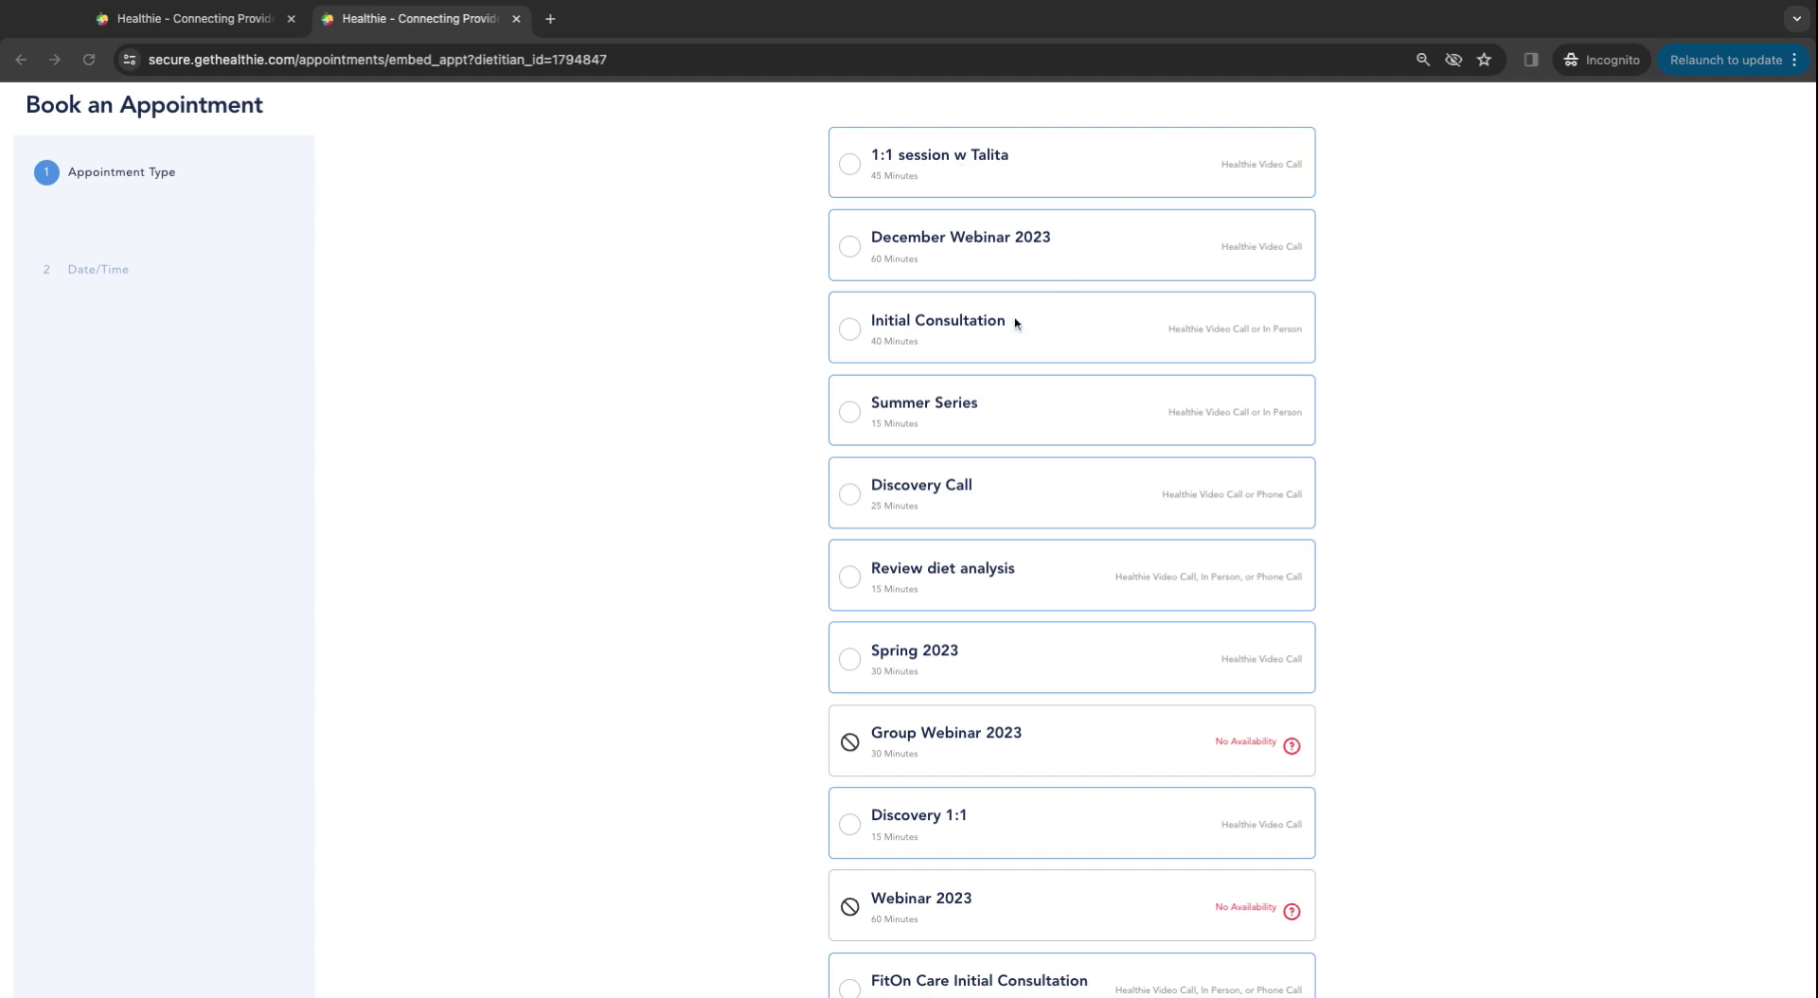
scroll(979, 366, "down", 15)
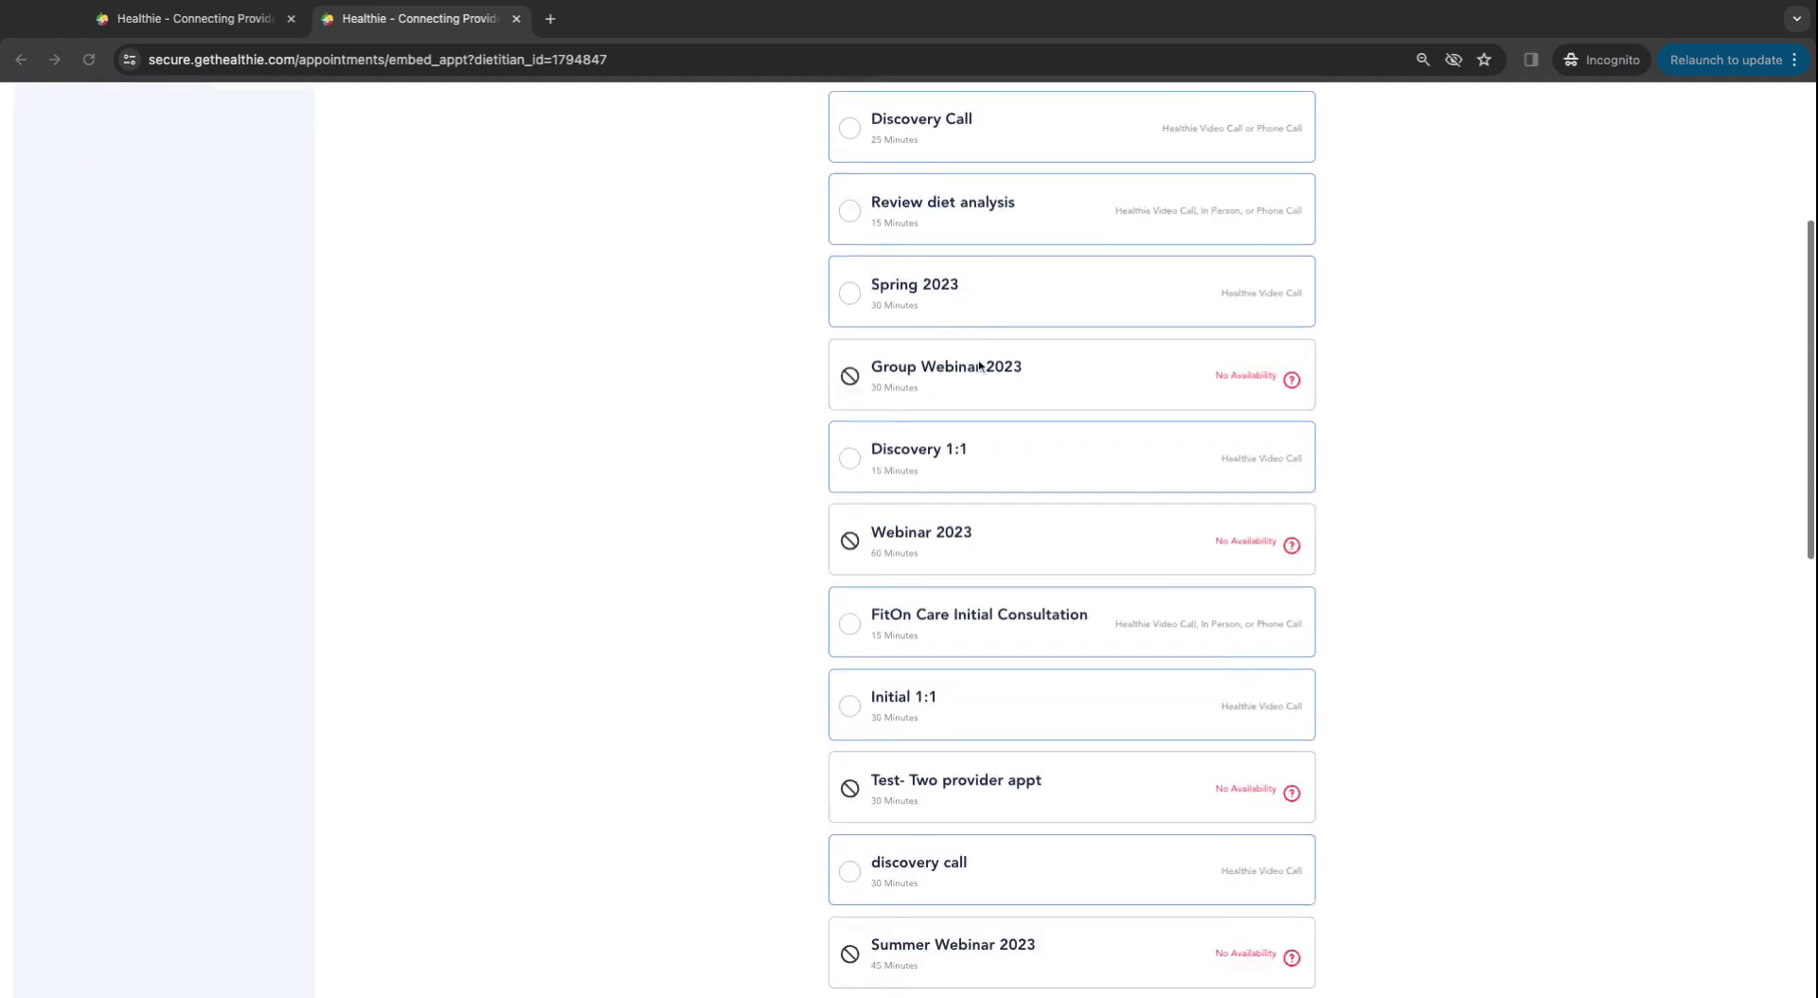
scroll(979, 365, "down", 2)
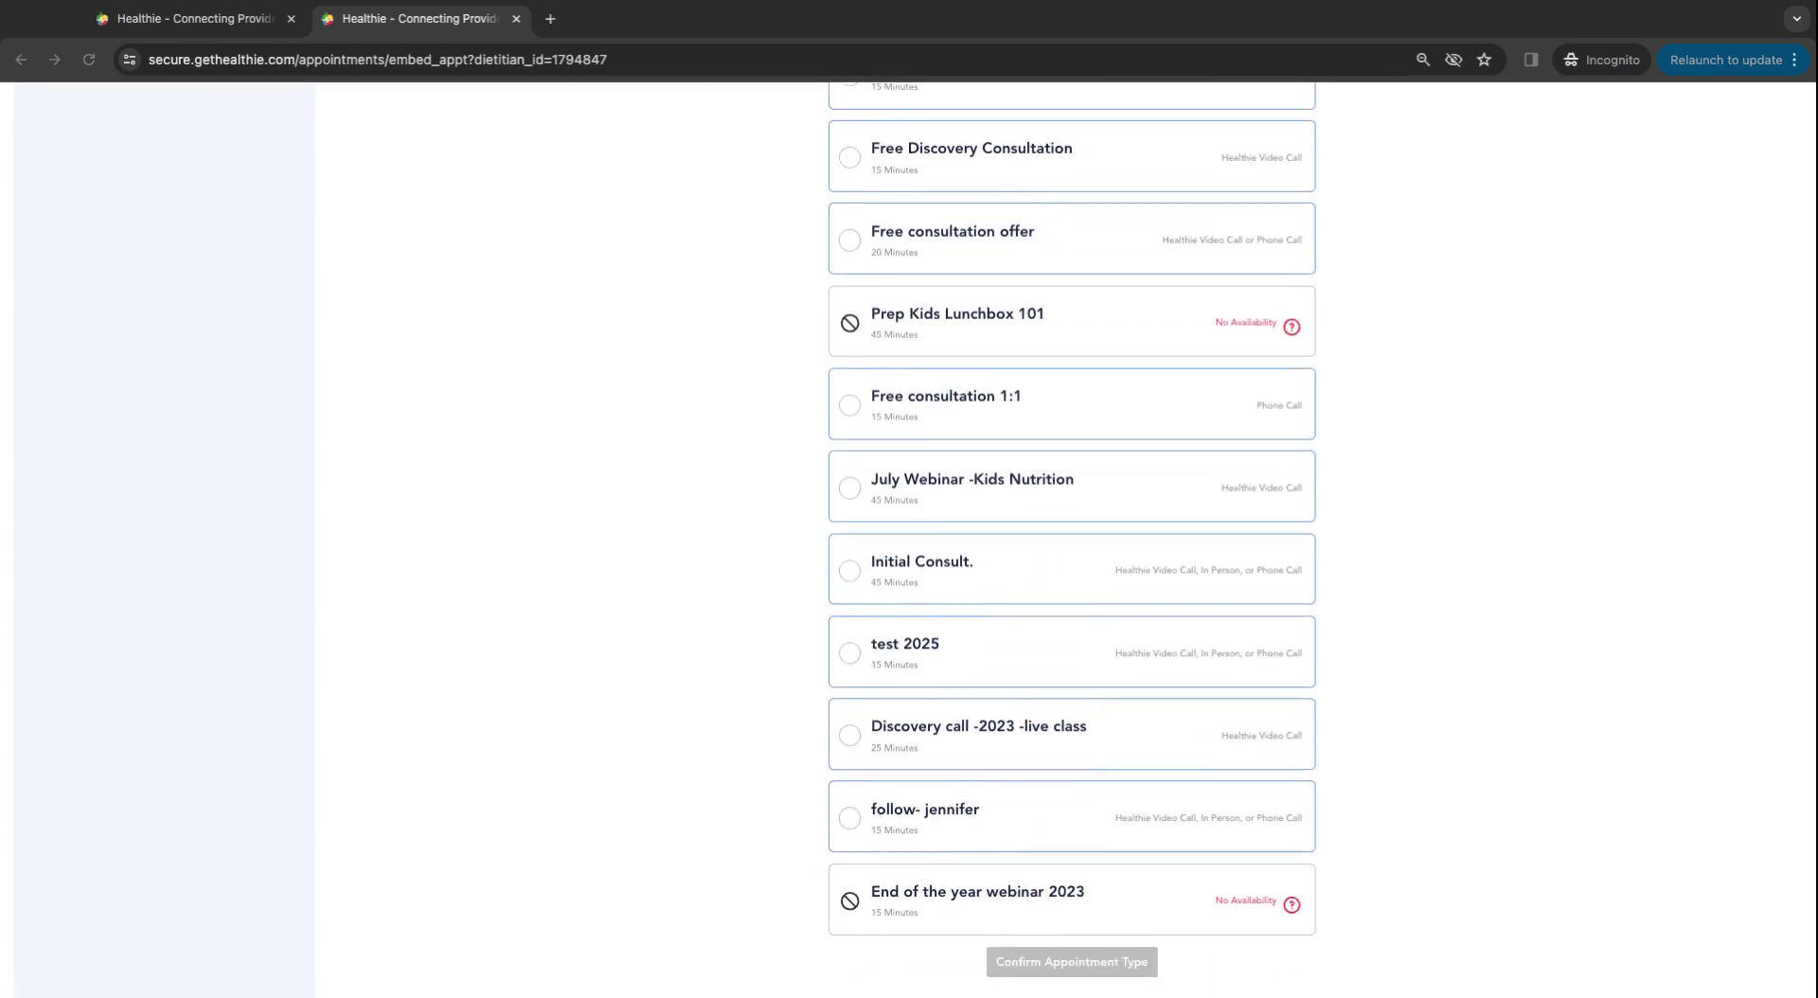
scroll(980, 365, "up", 8)
scroll(1072, 540, "up", 8)
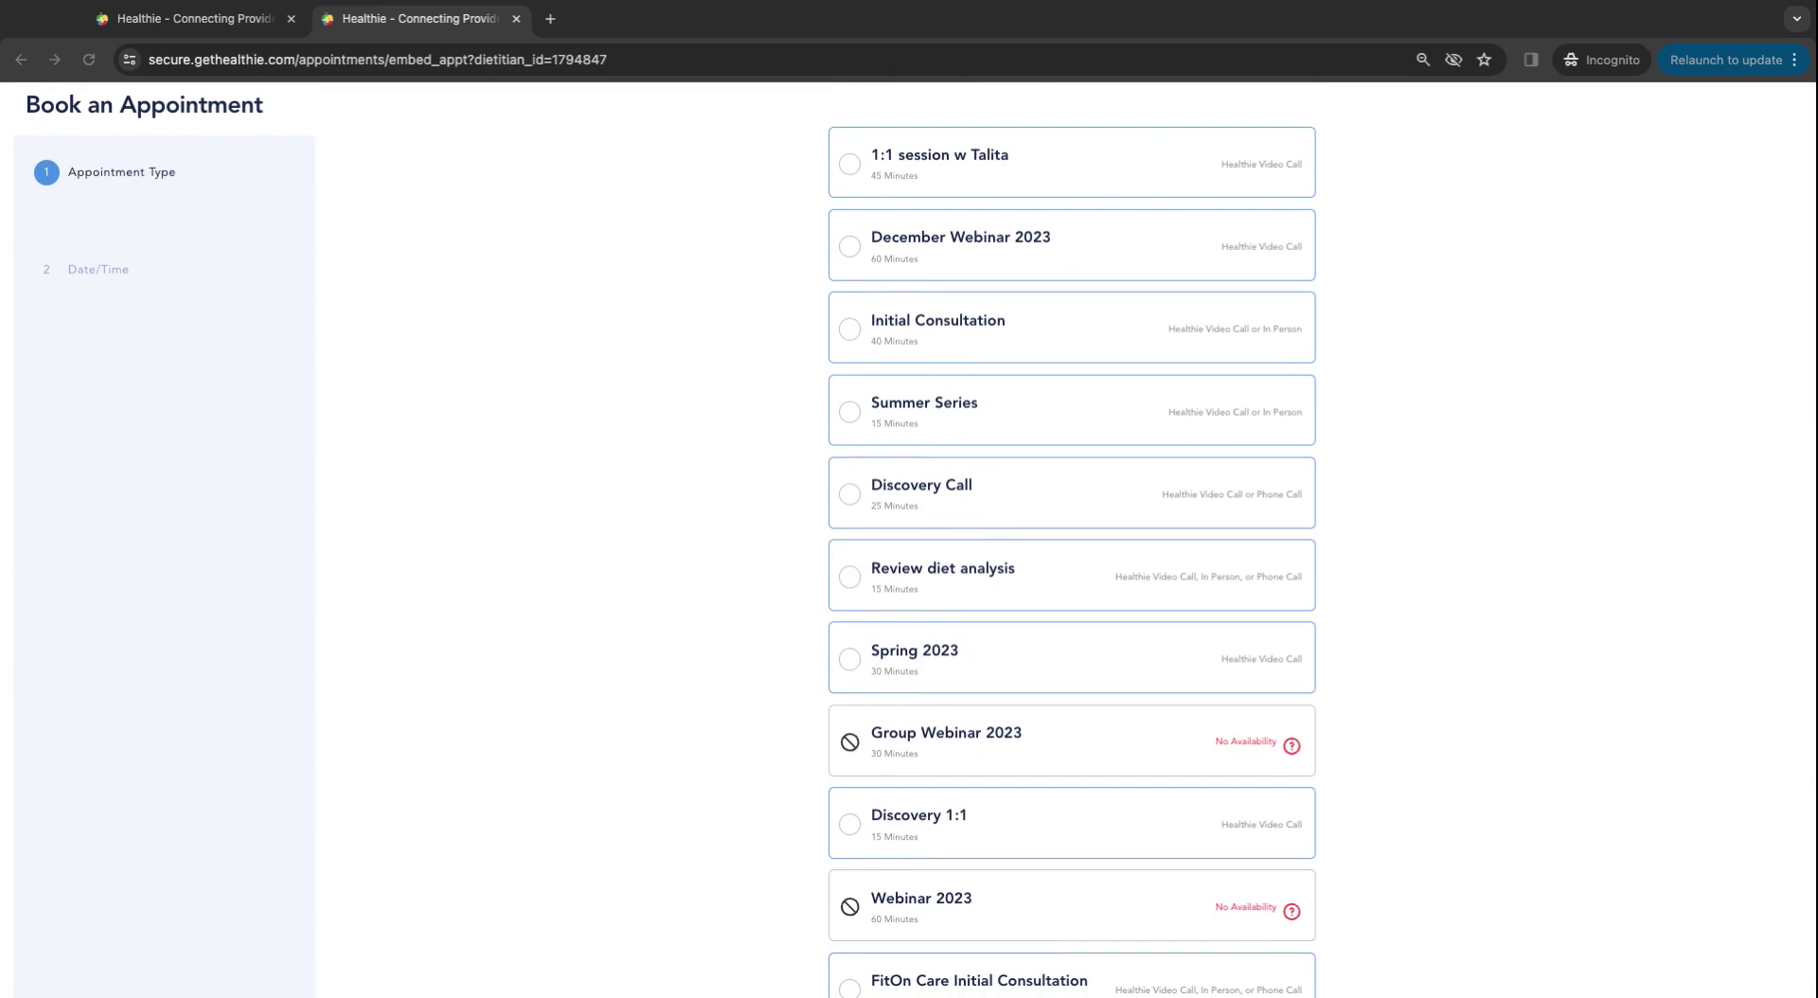
scroll(792, 632, "down", 2)
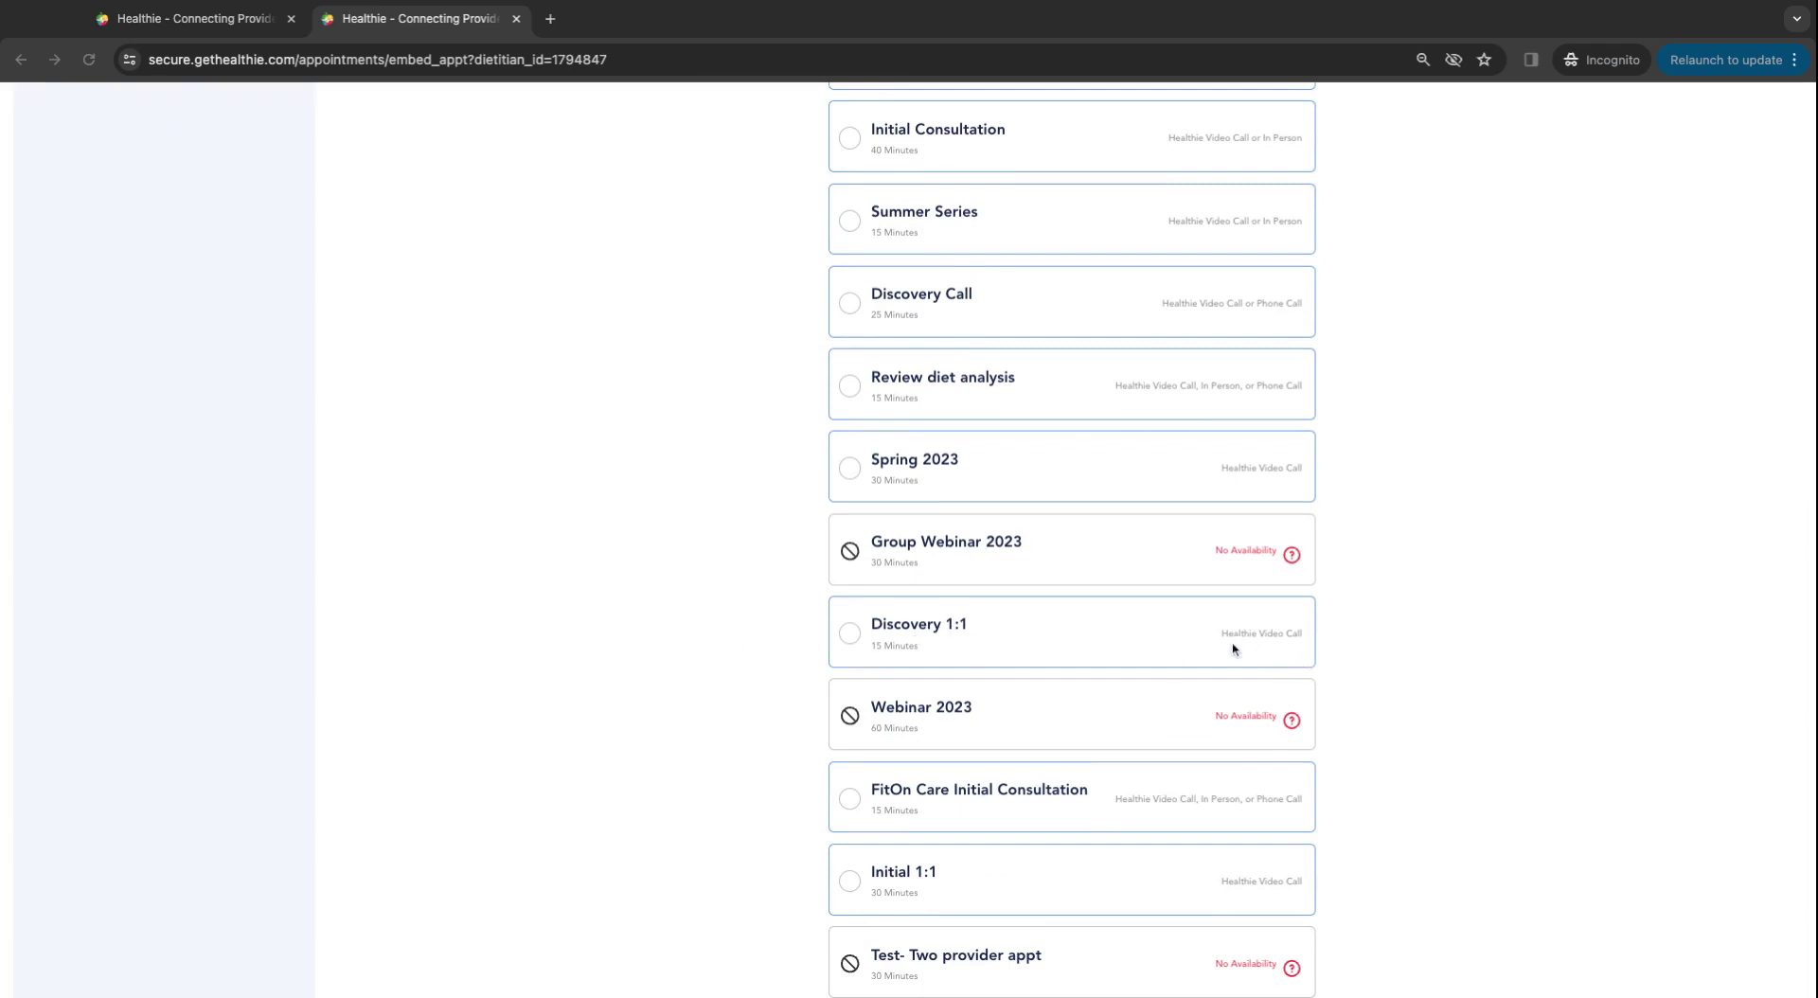
scroll(1234, 650, "up", 2)
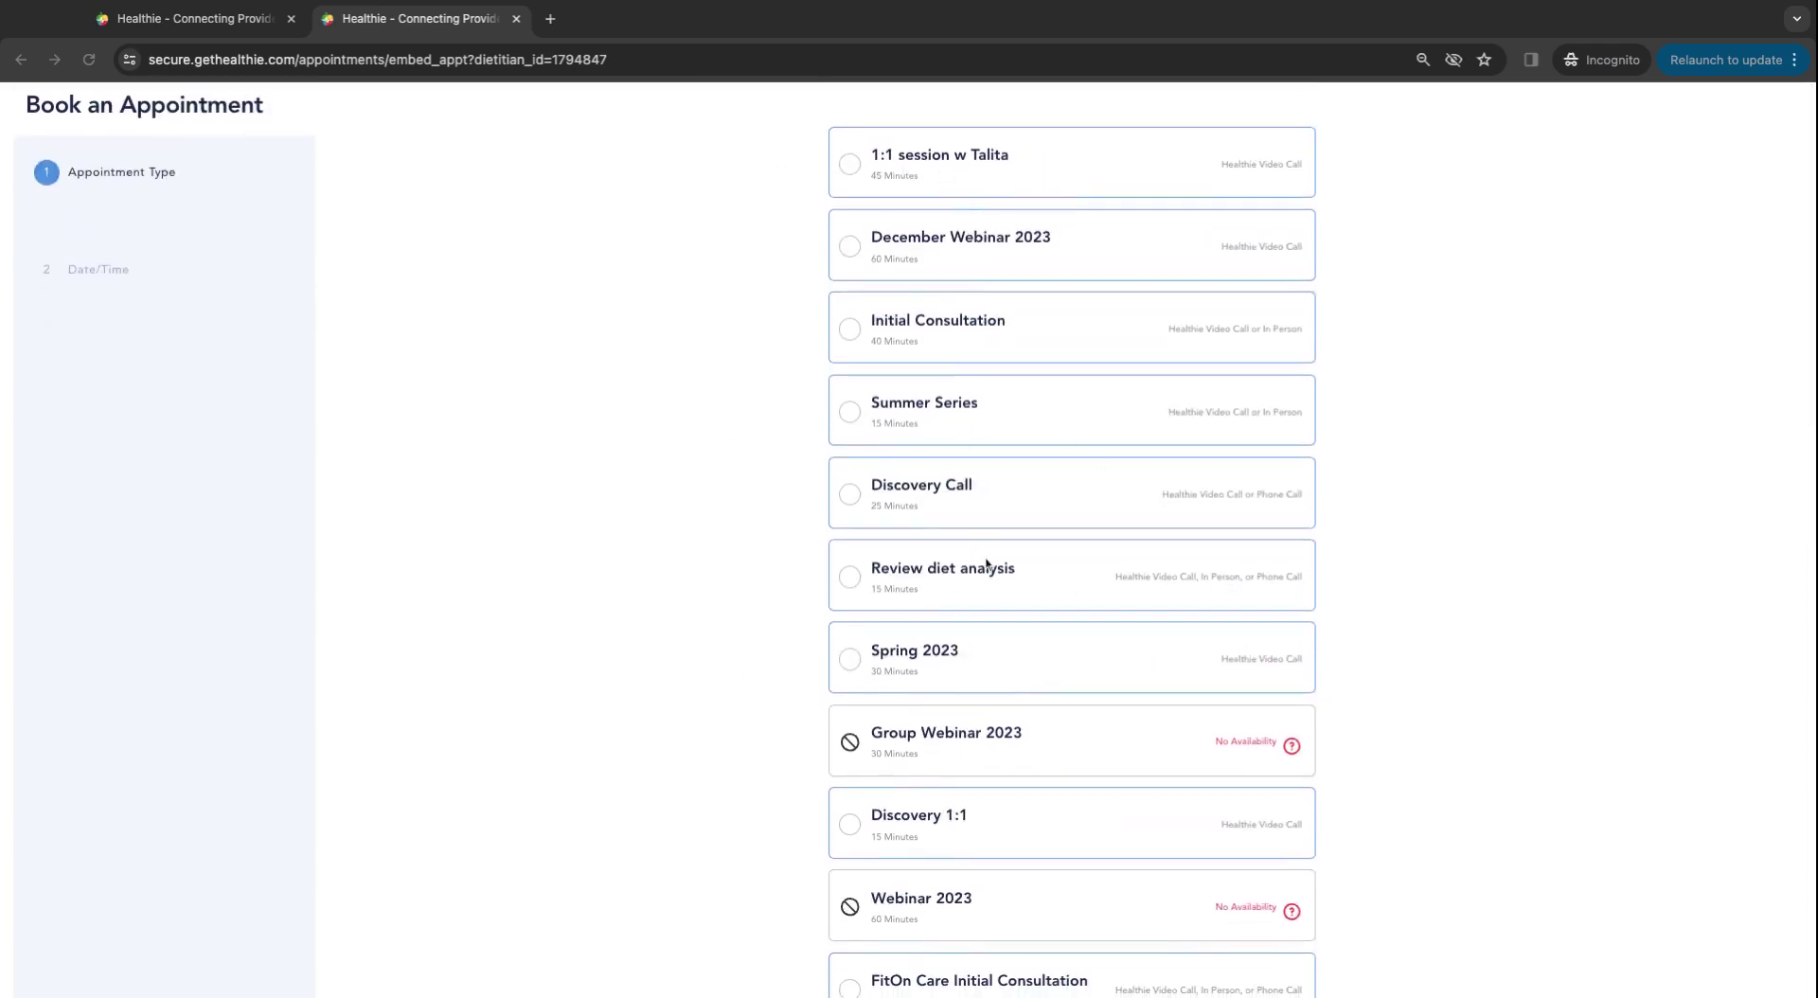
scroll(985, 566, "down", 15)
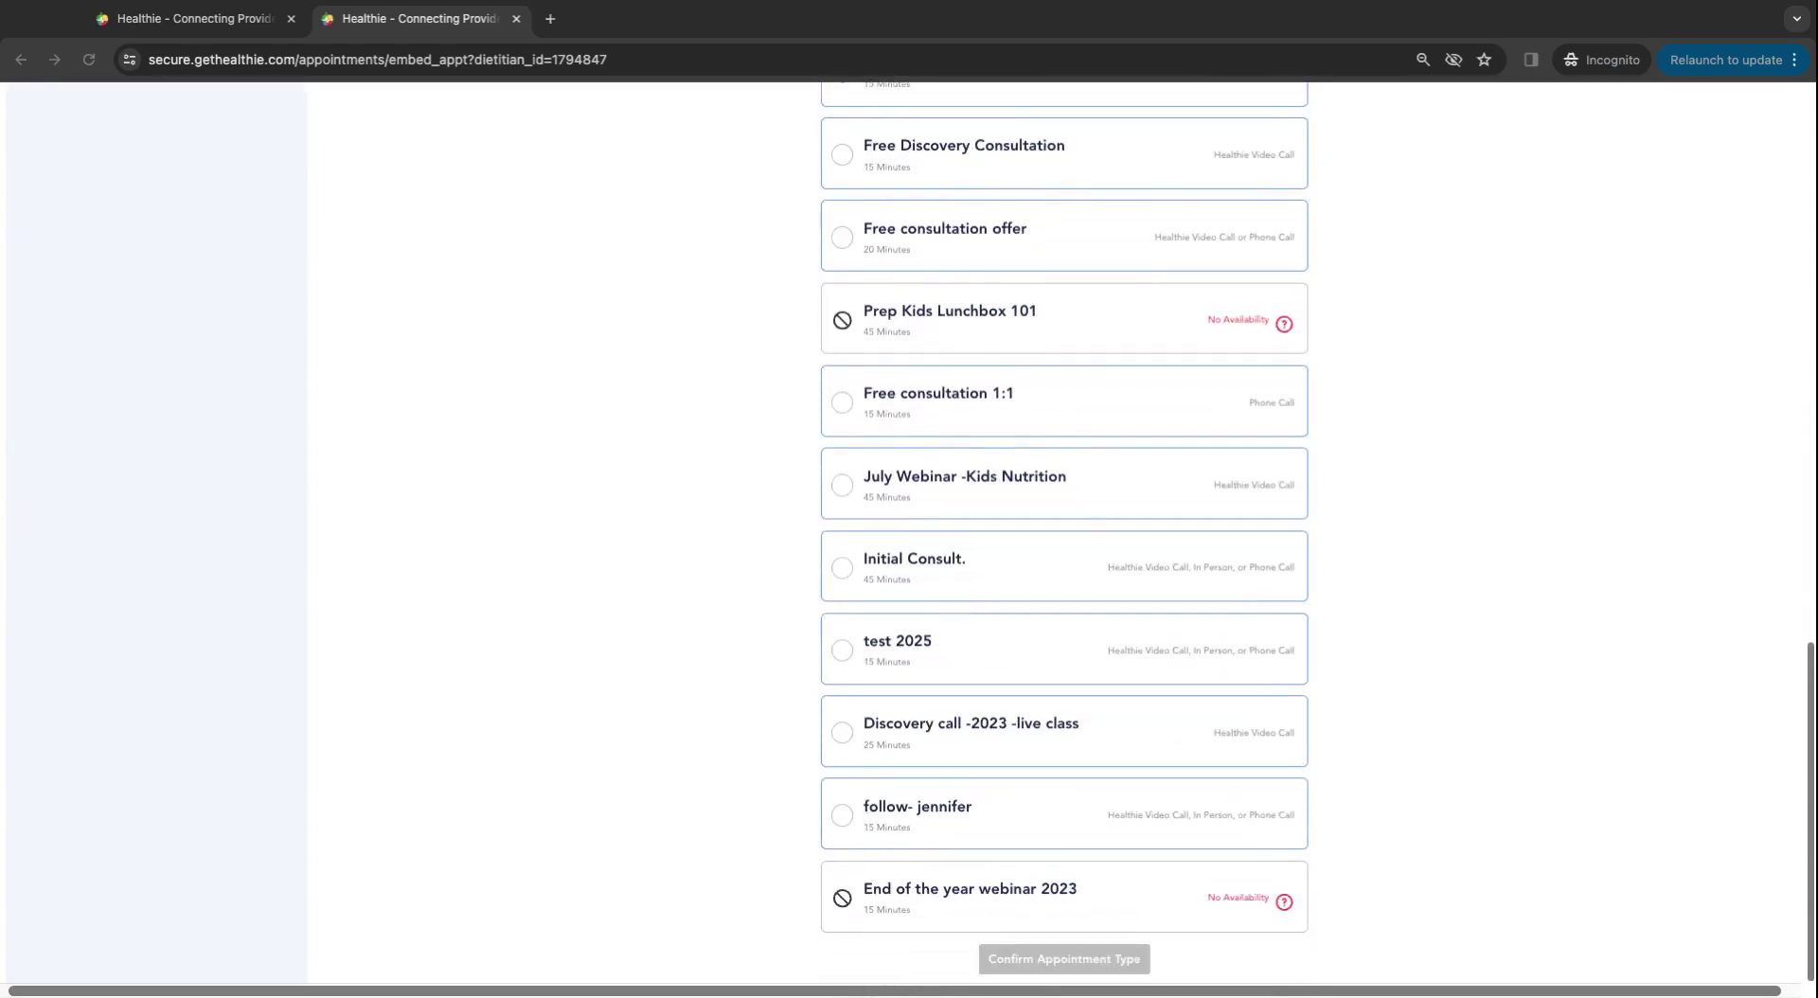
scroll(1065, 531, "up", 15)
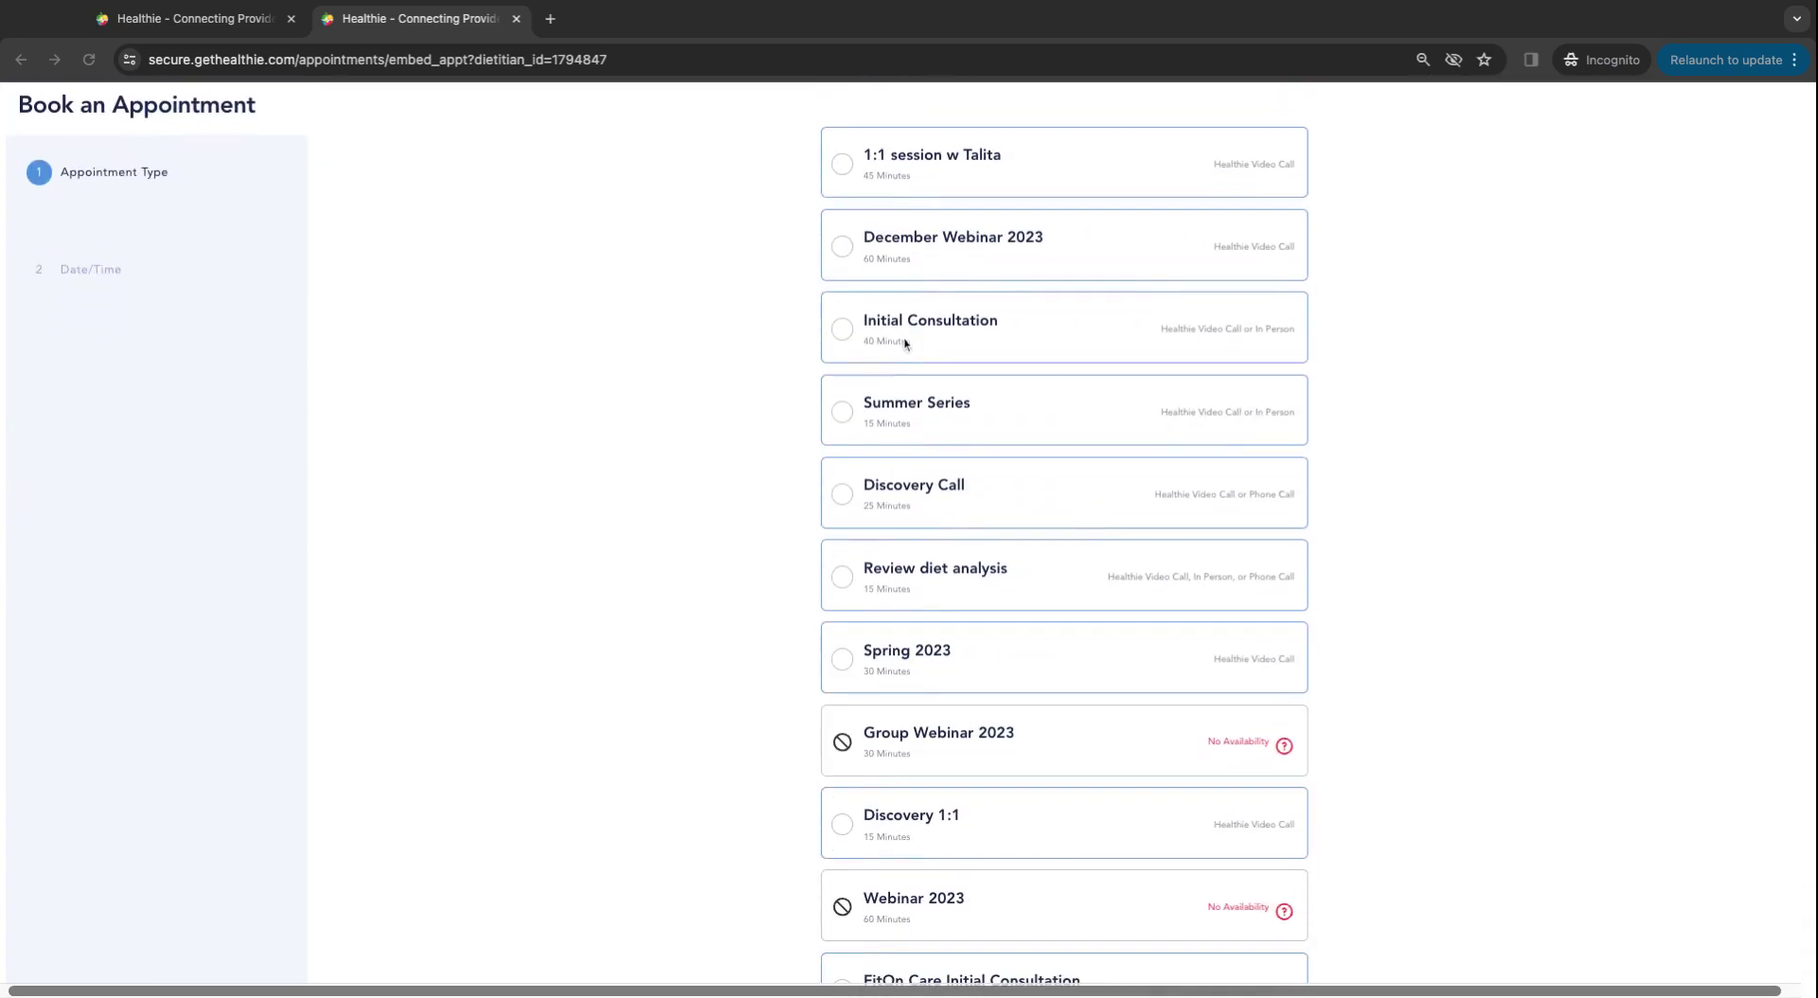
left_click(221, 27)
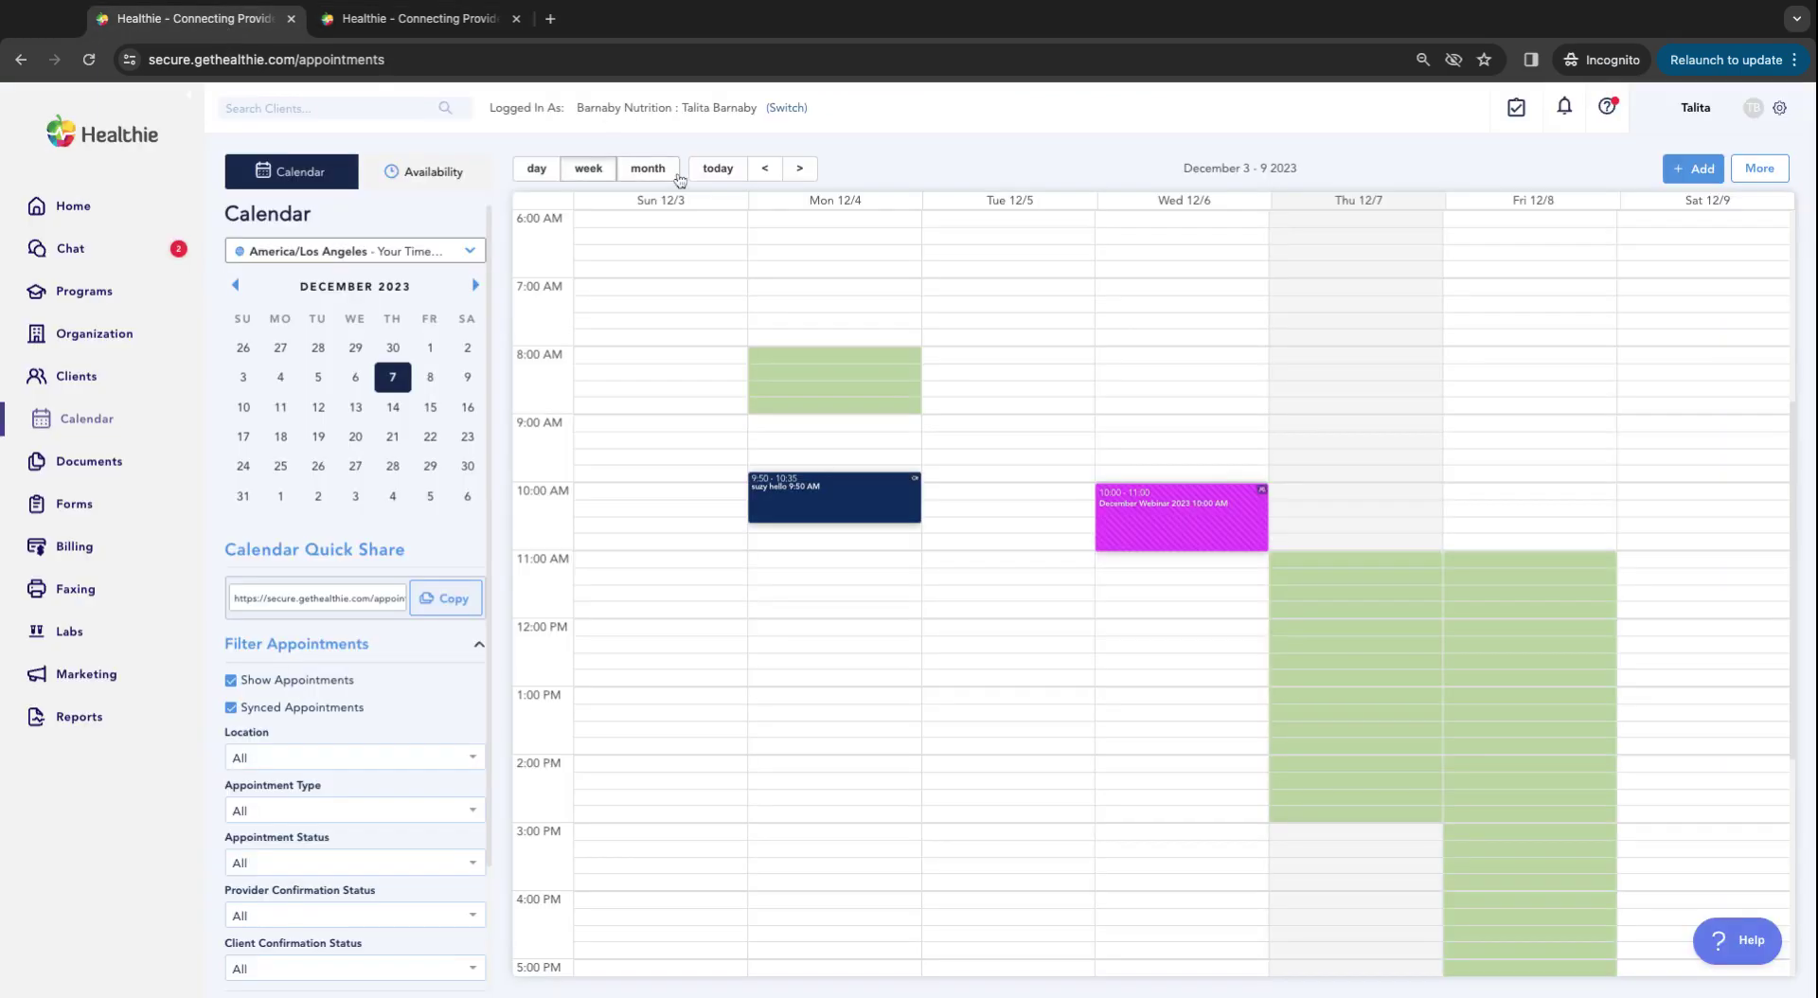
Step: Limit Share and Embed Appointments to the 1:1 session w Talita type and show its Sharing Link
left_click(1761, 170)
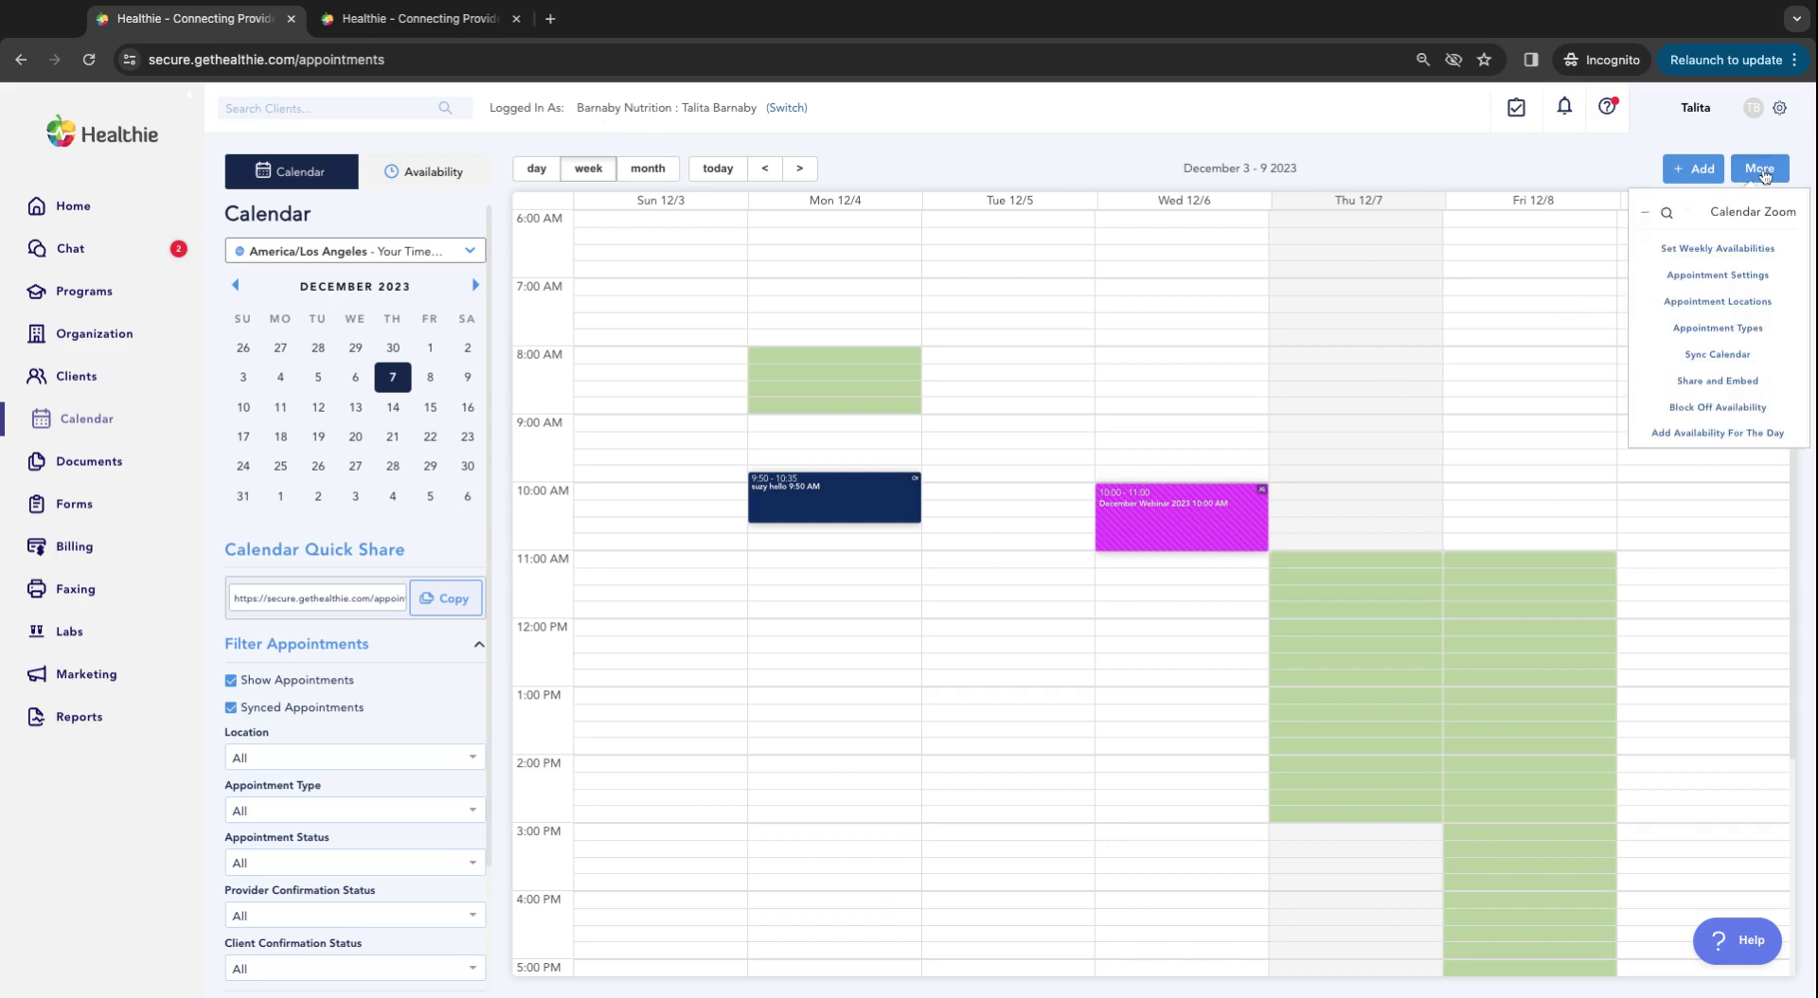
left_click(1777, 388)
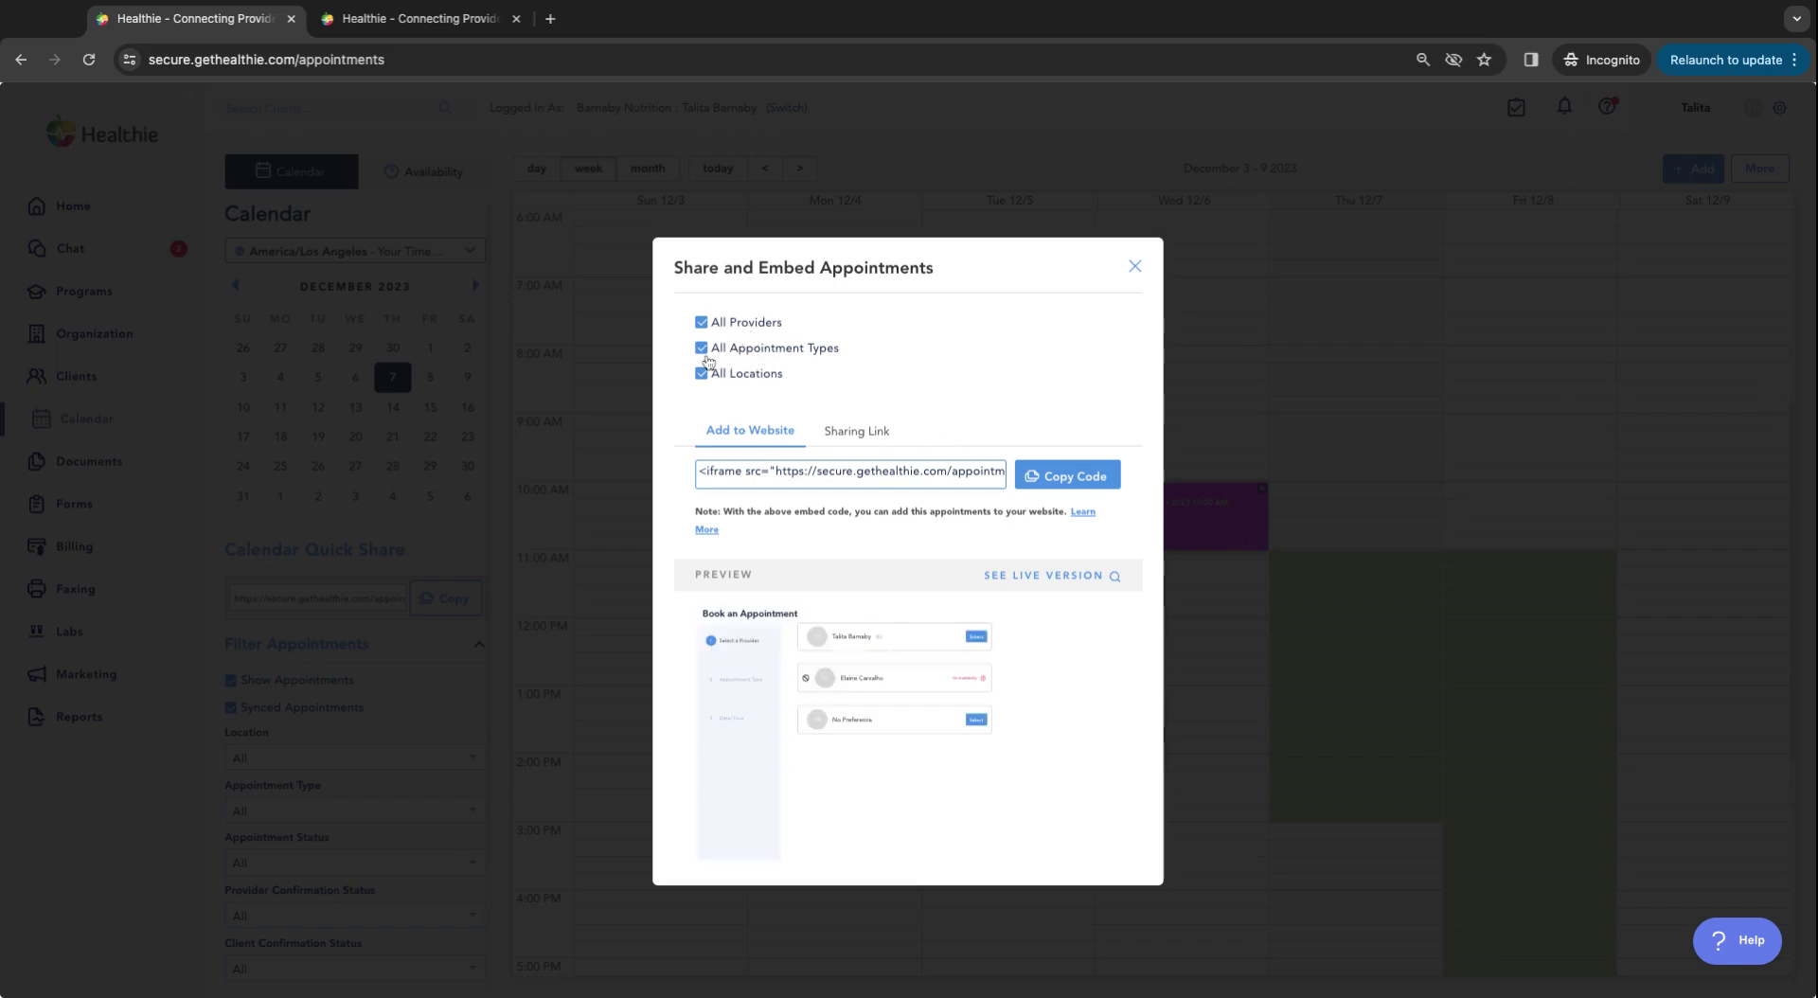
left_click(742, 354)
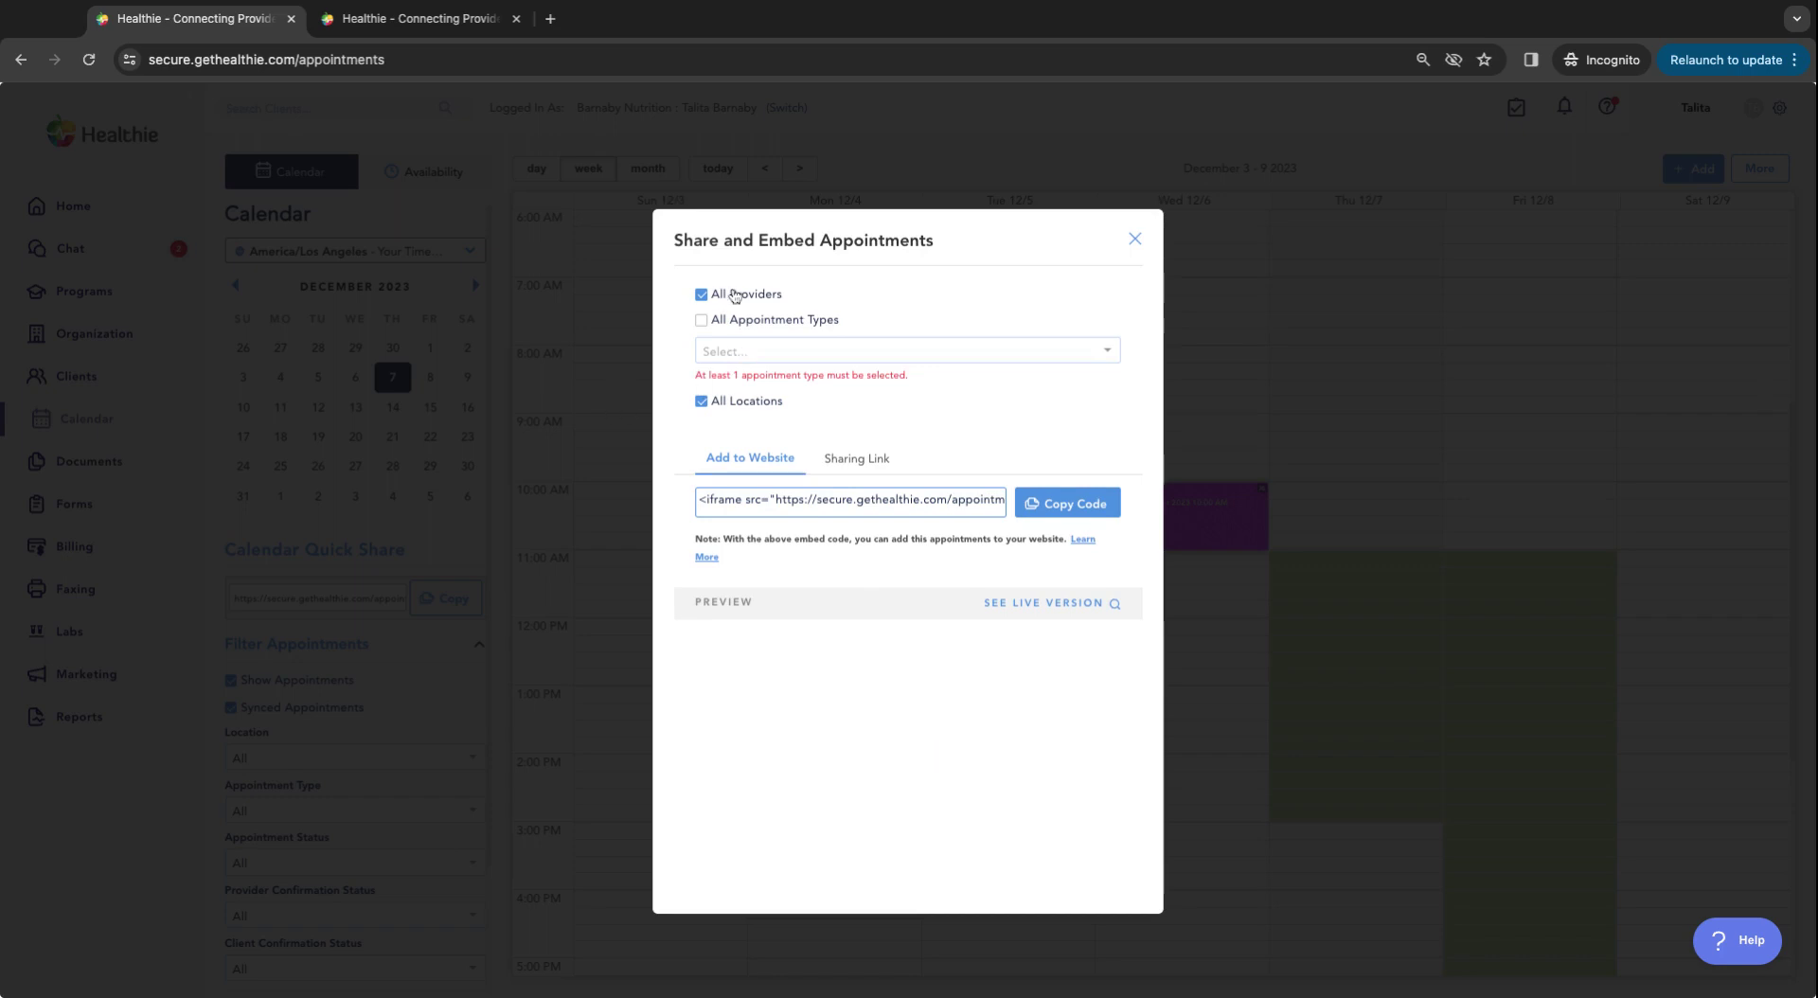
left_click(795, 353)
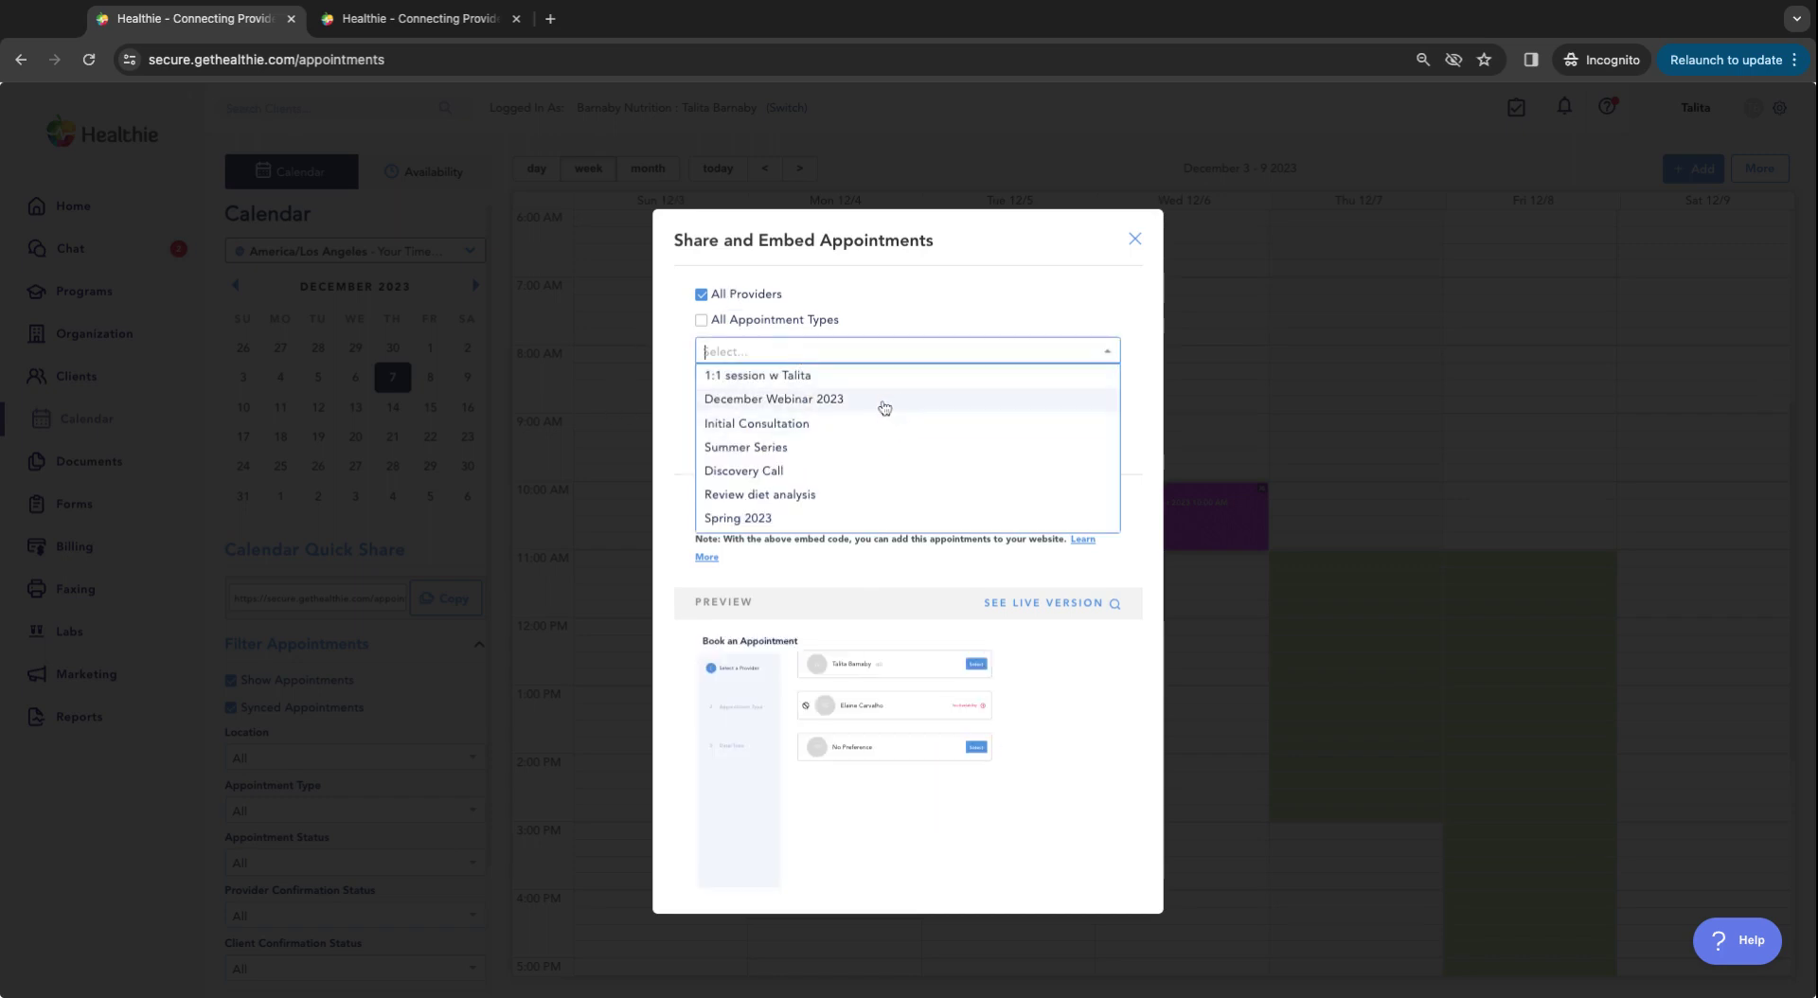
left_click(855, 376)
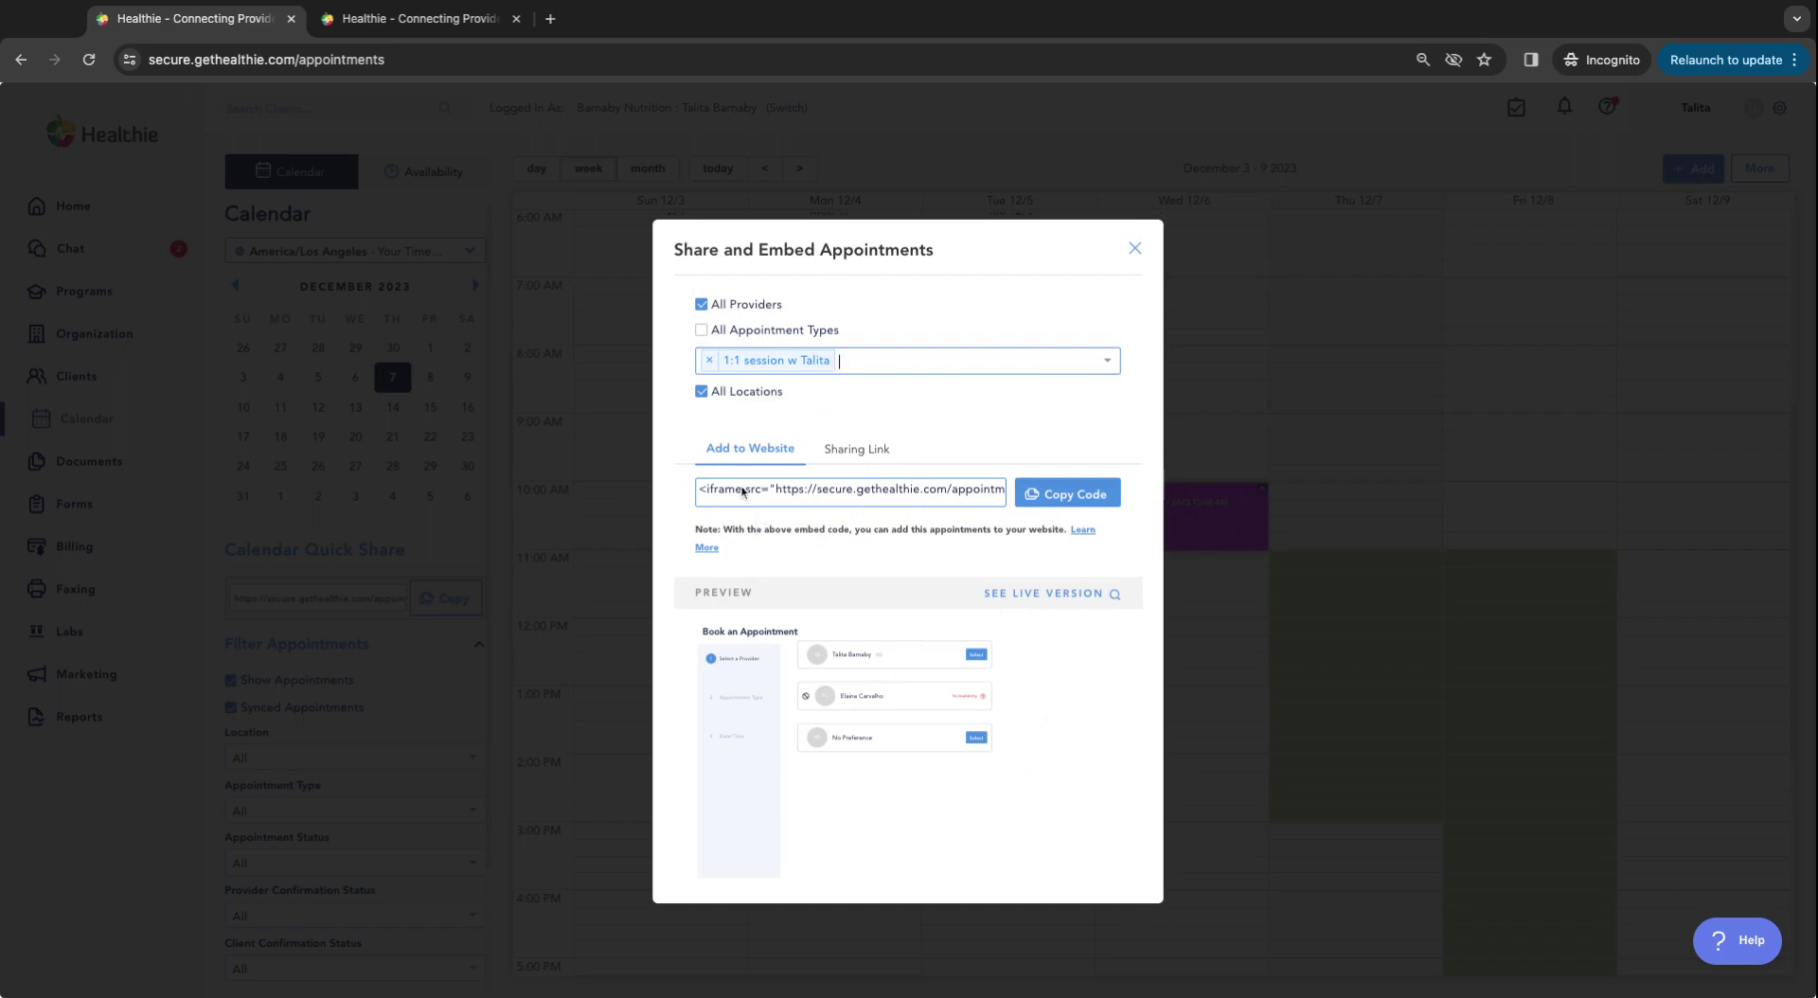
left_click(703, 489)
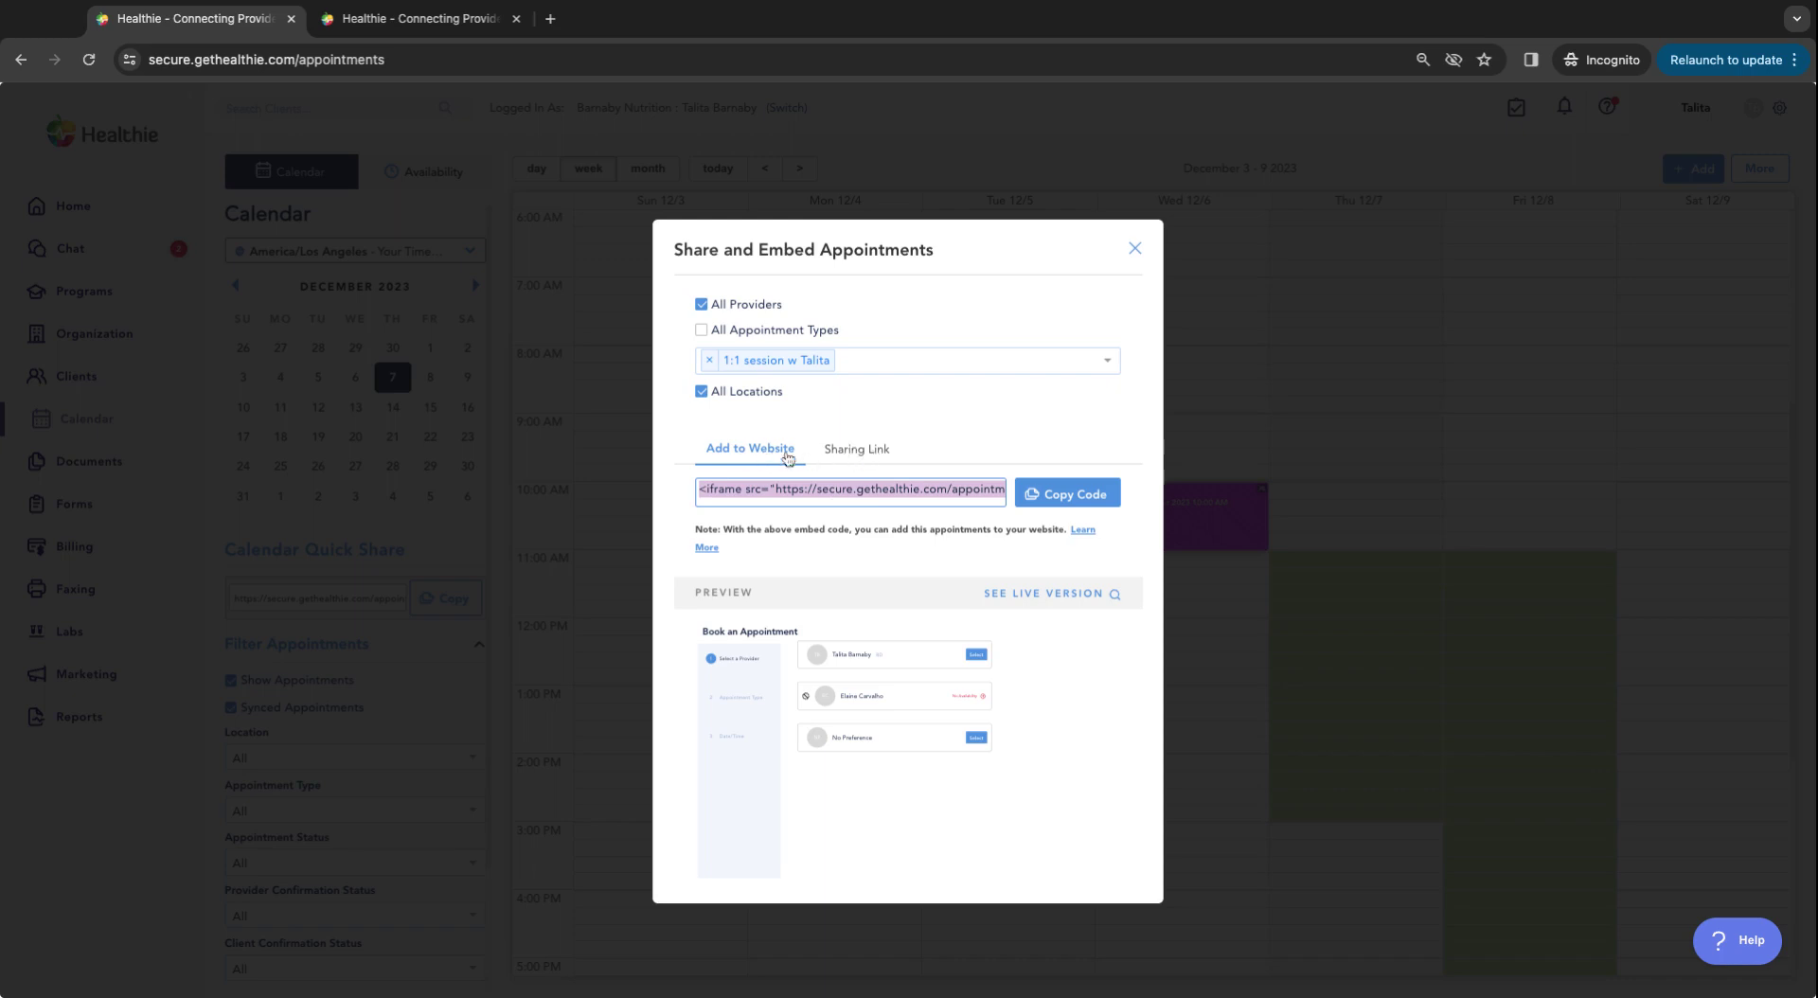
left_click(875, 454)
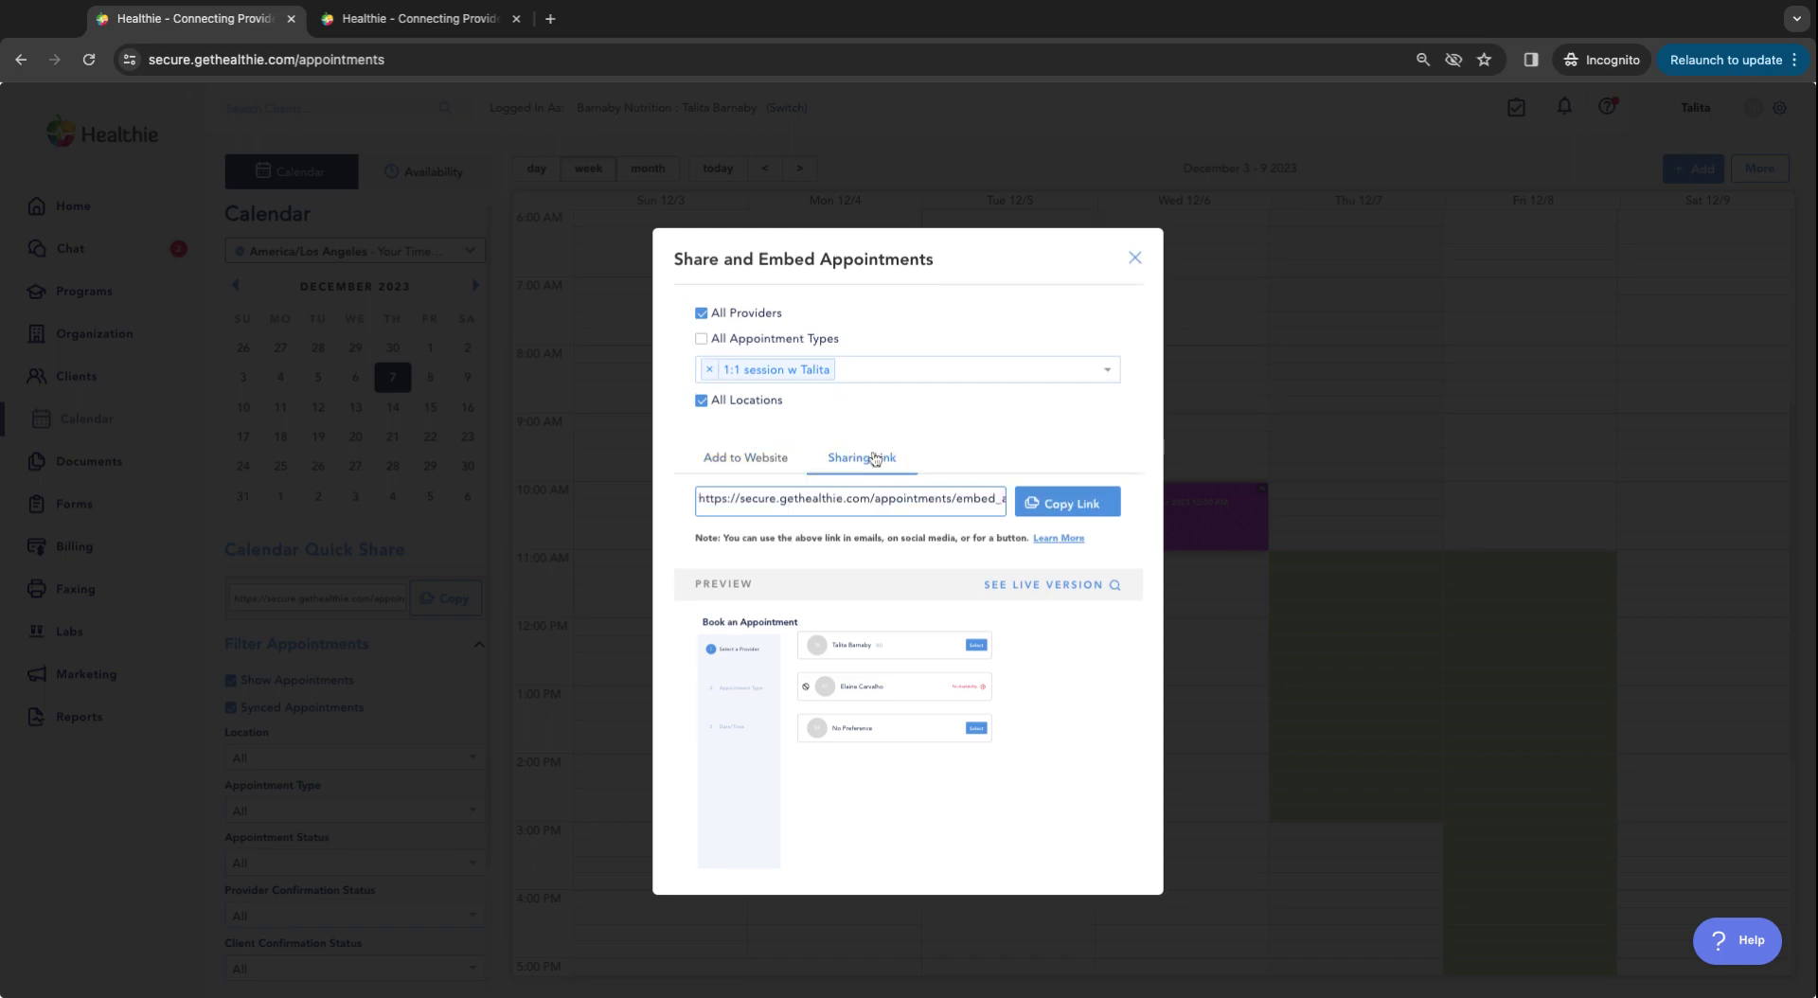
Step: Copy the 1:1 session booking link, then go back to the website embed code
left_click(1077, 505)
left_click(1067, 502)
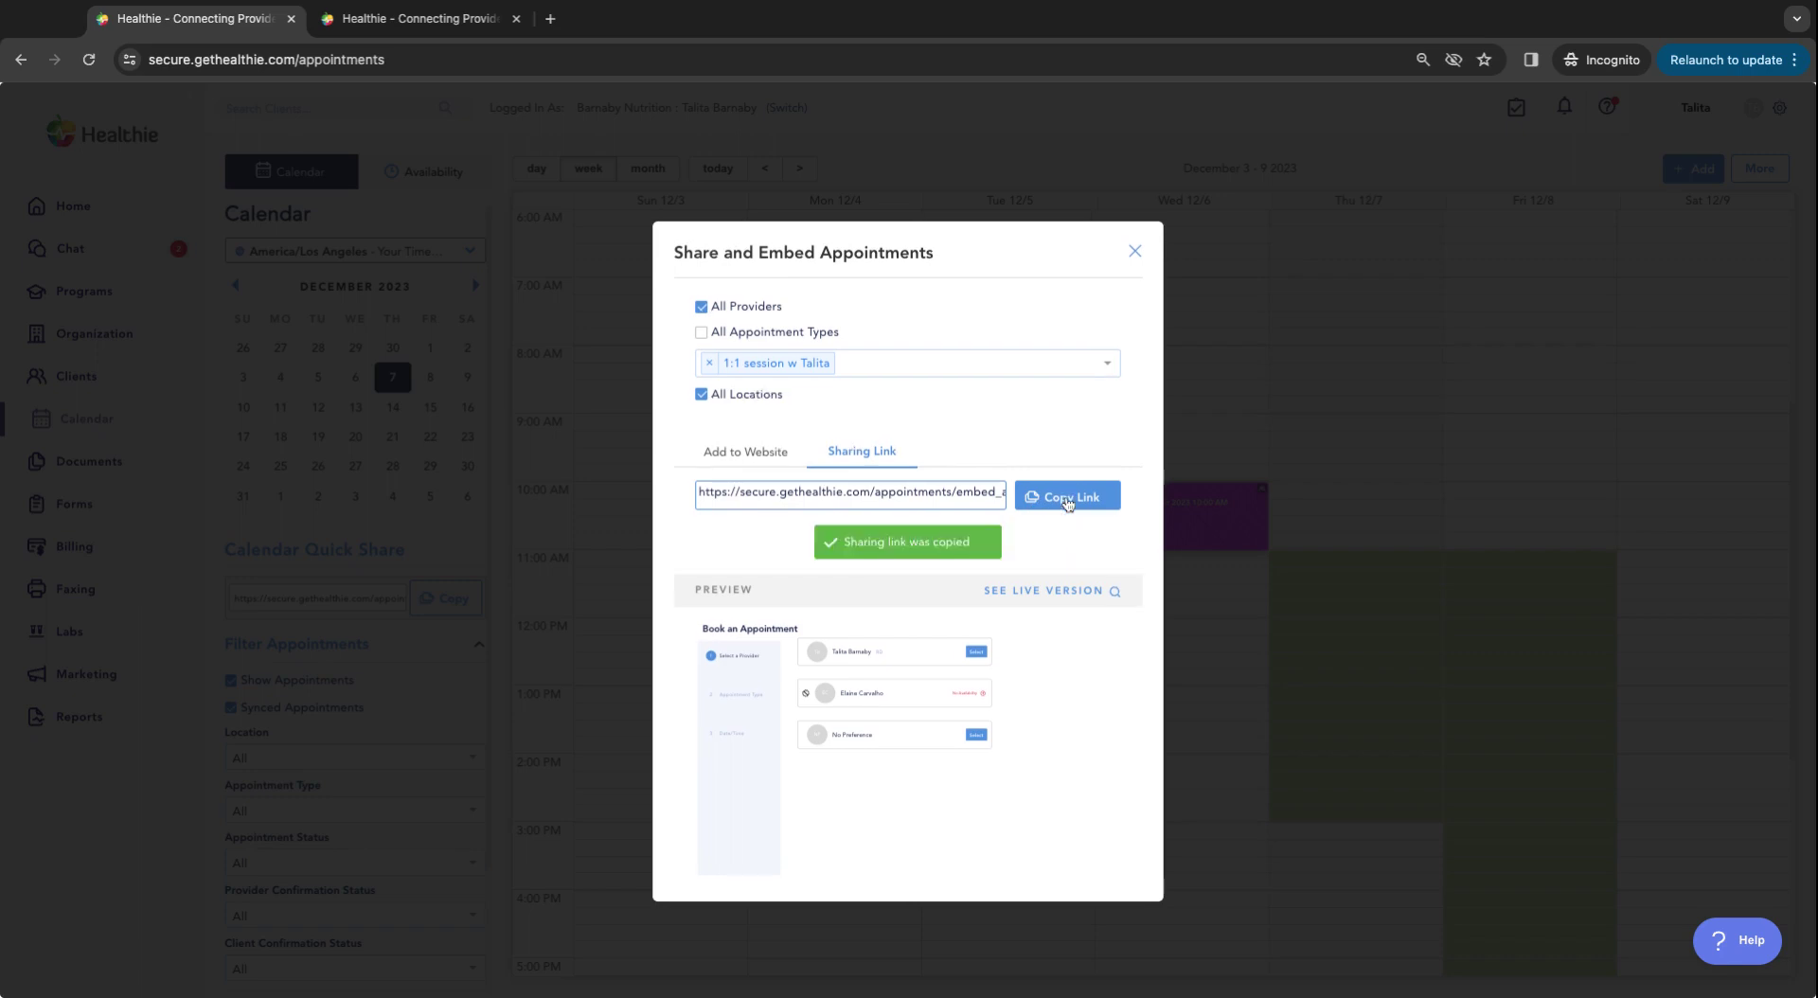
left_click(758, 452)
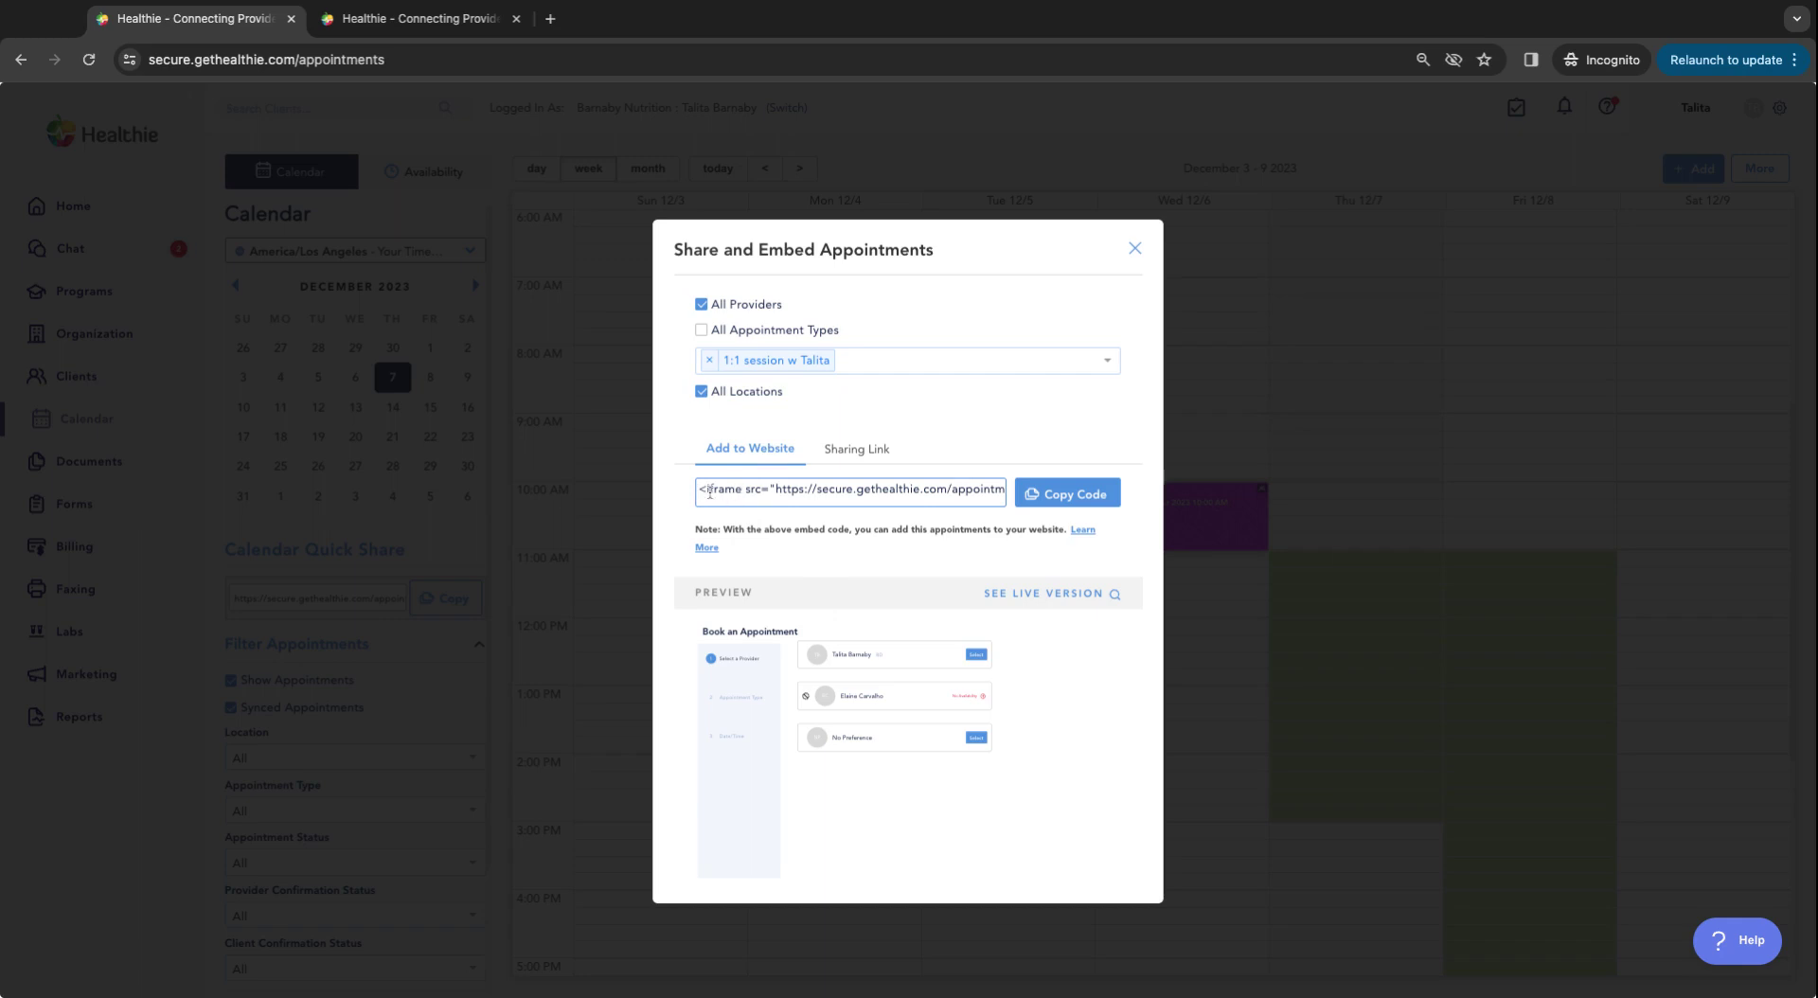
left_click_drag(700, 490, 711, 490)
Step: Add Discovery Call and Group Webinar 2023 to the shared types, then remove both again
left_click(897, 363)
left_click(845, 464)
left_click(985, 365)
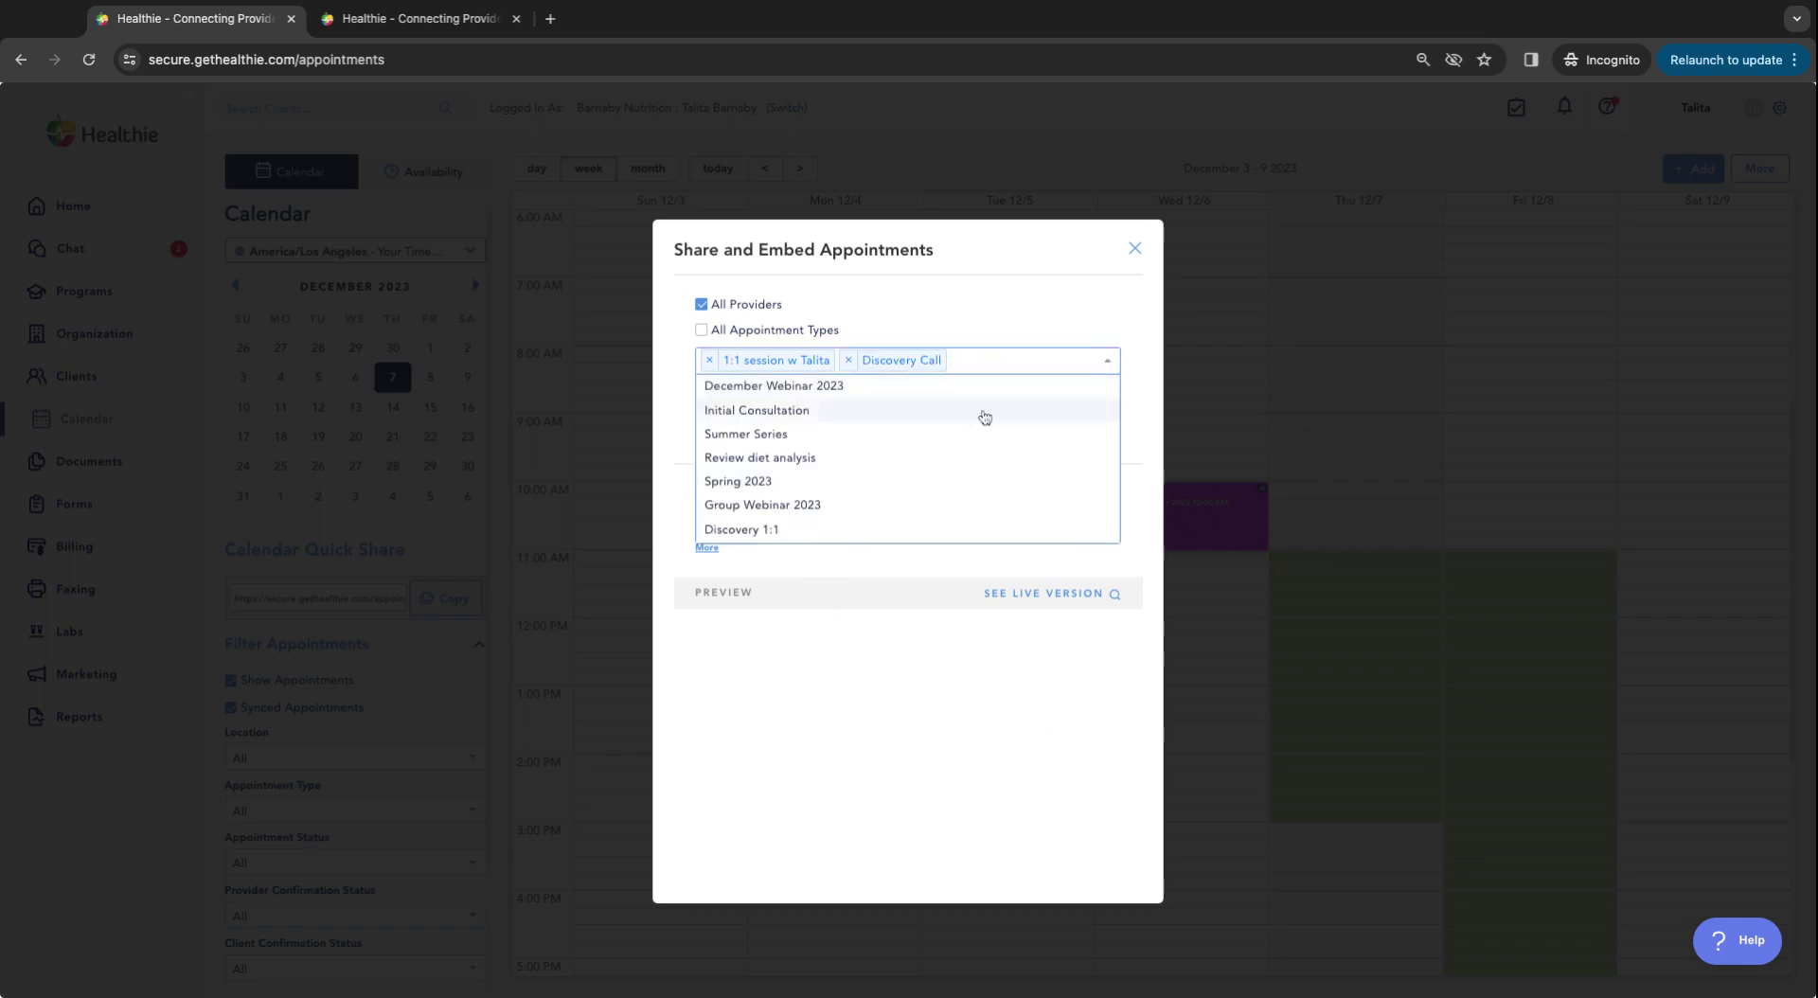
left_click(950, 504)
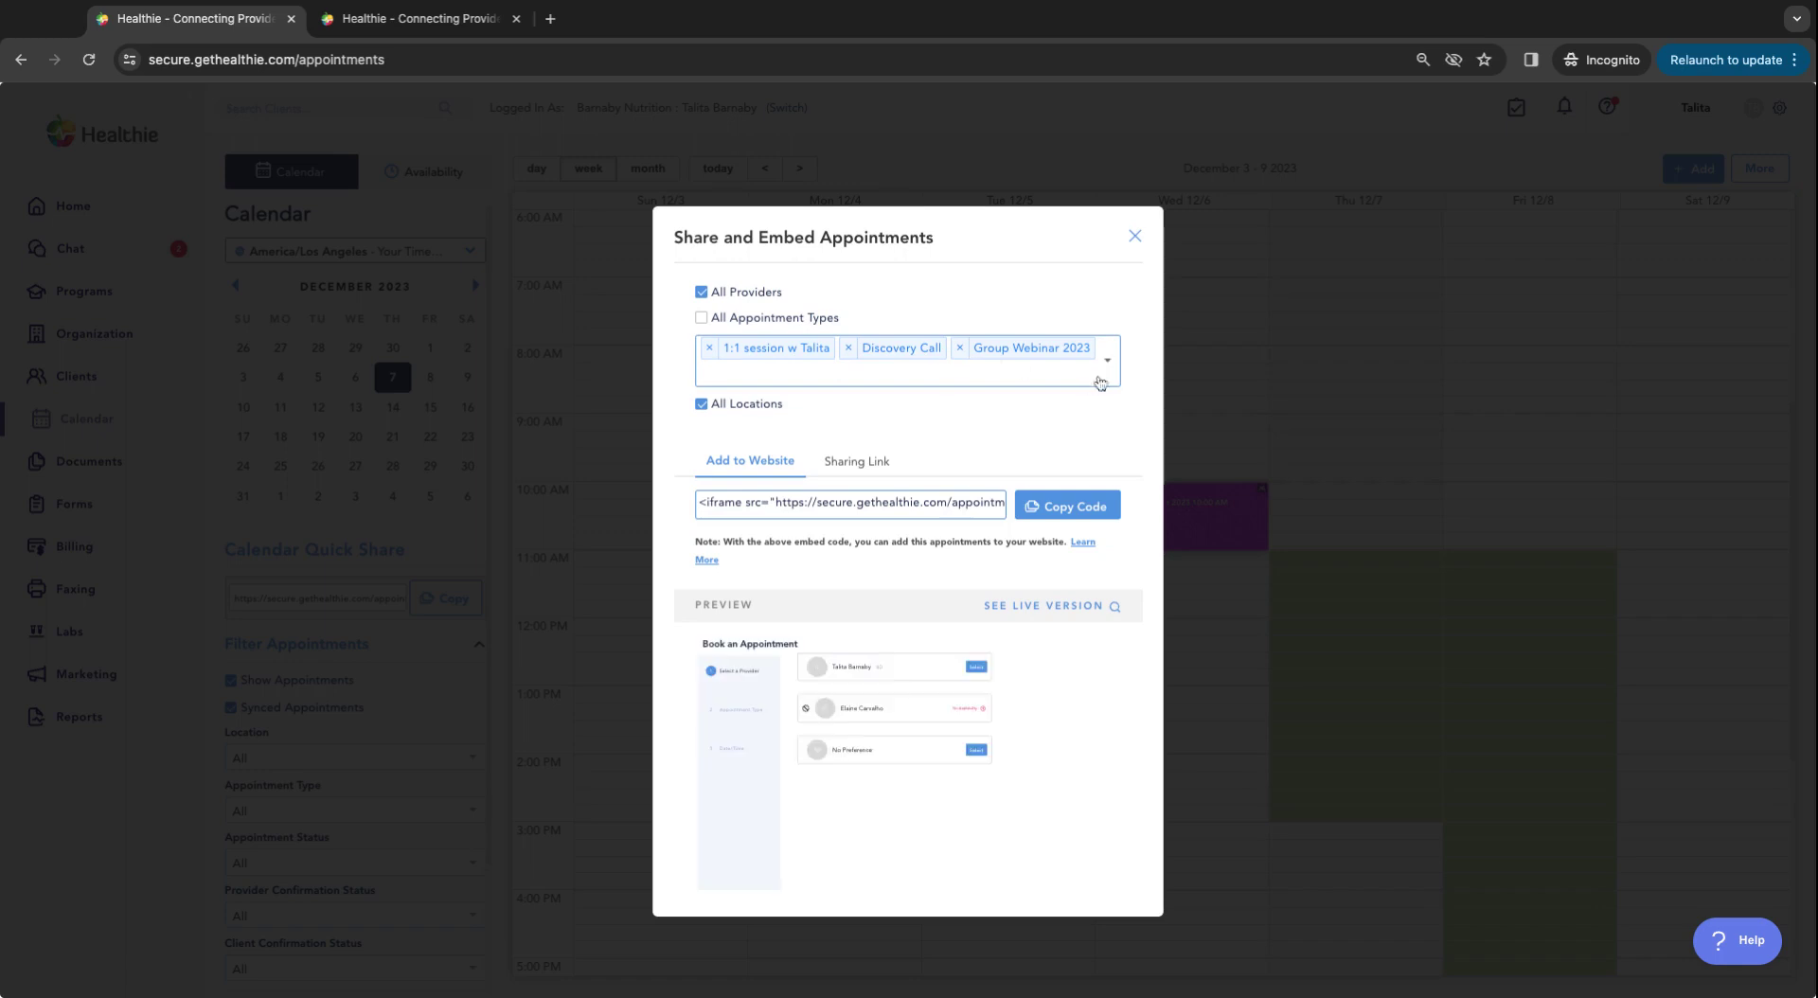
left_click(938, 372)
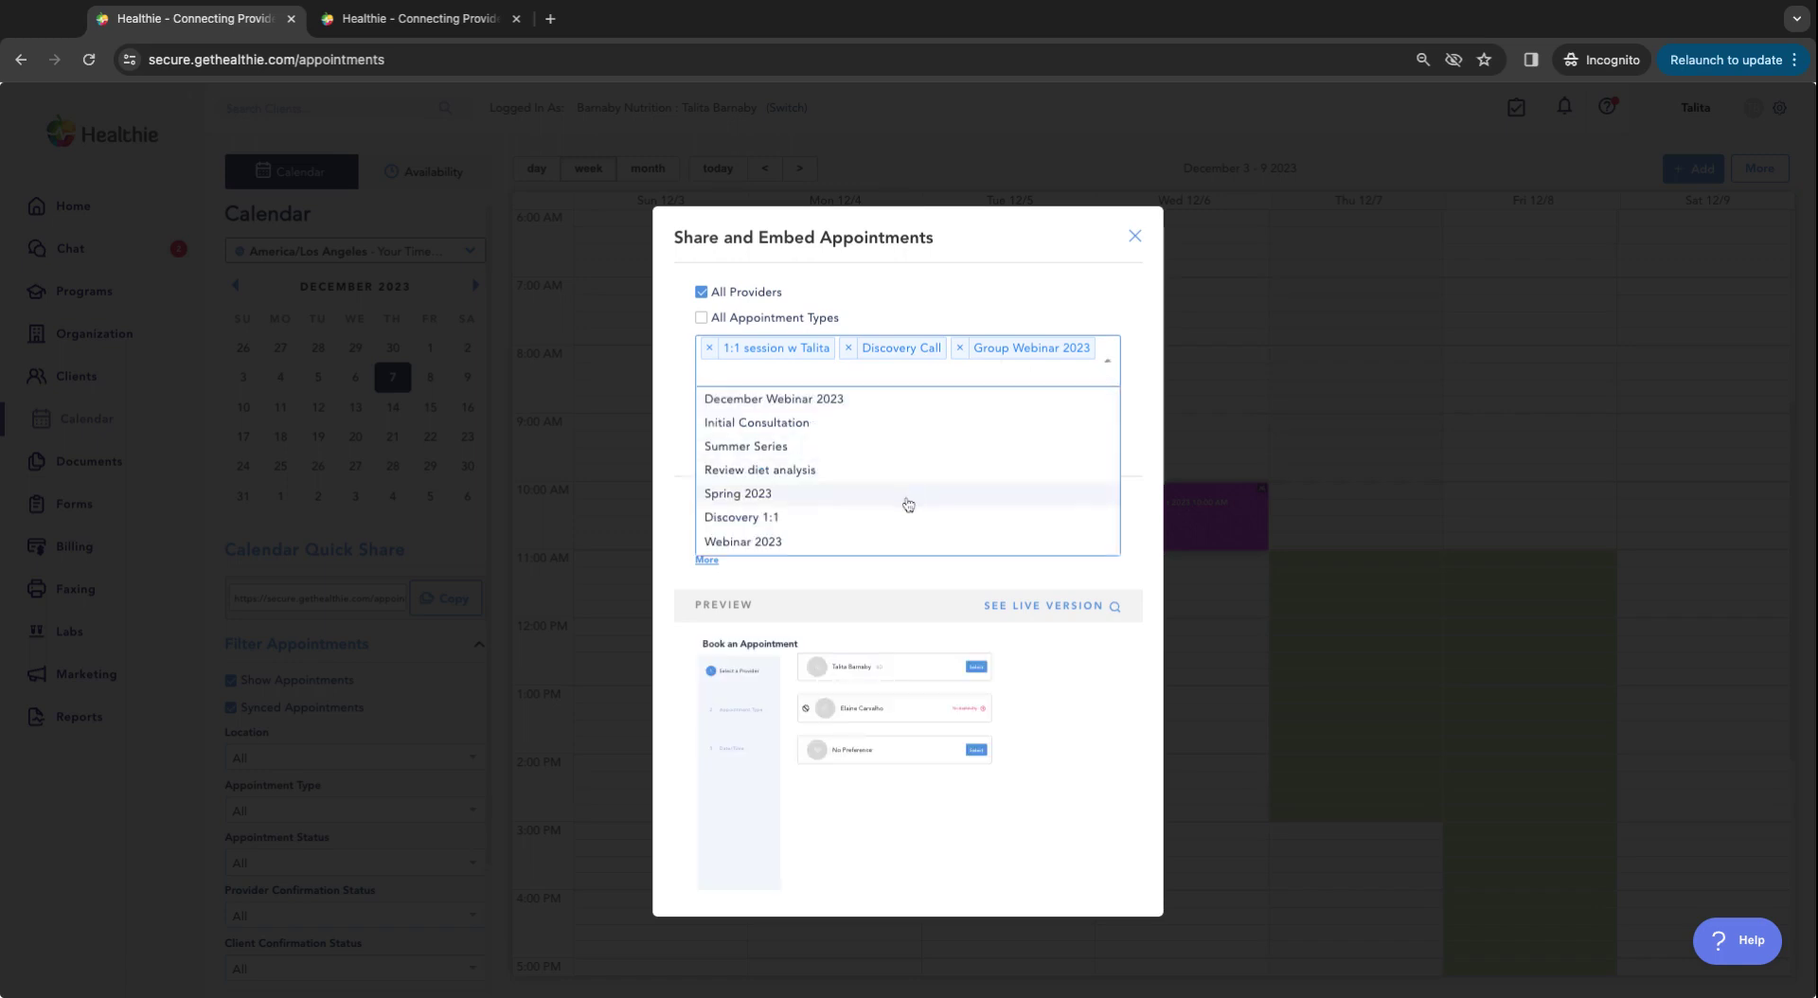
left_click(848, 348)
left_click(849, 360)
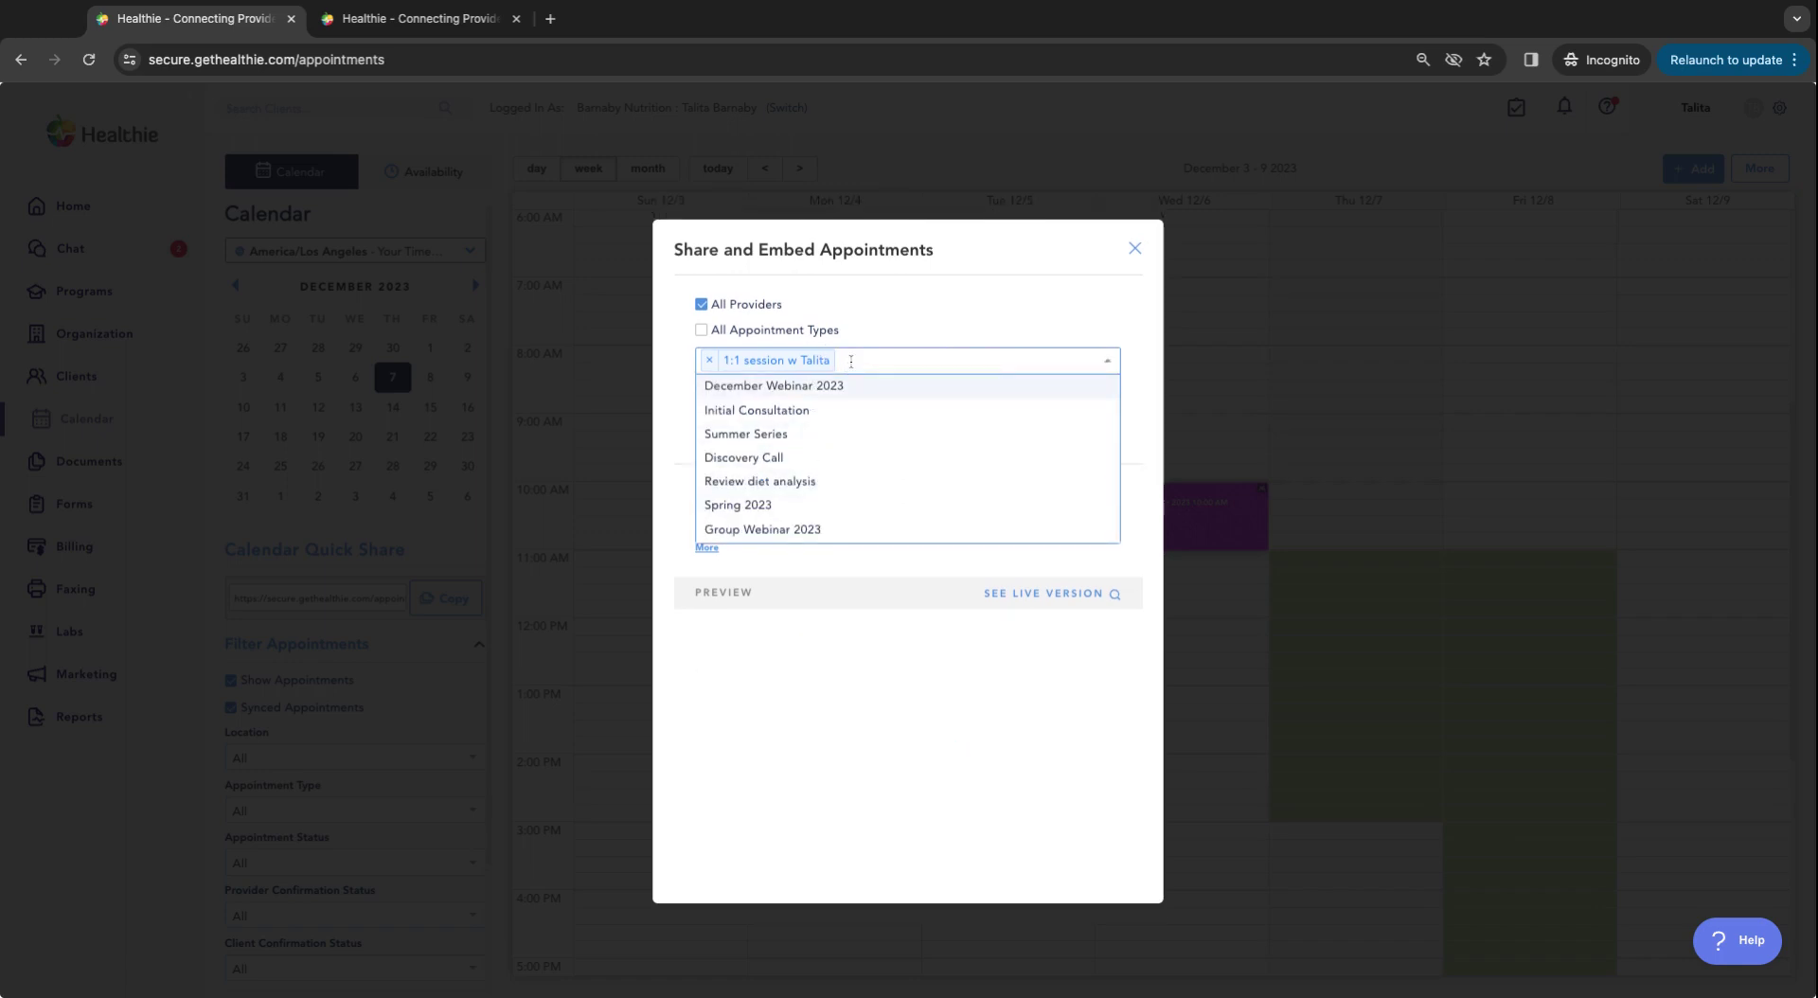
left_click(926, 333)
Step: Toggle All Providers off and back on, then open the live booking page from Sharing Link
left_click(709, 305)
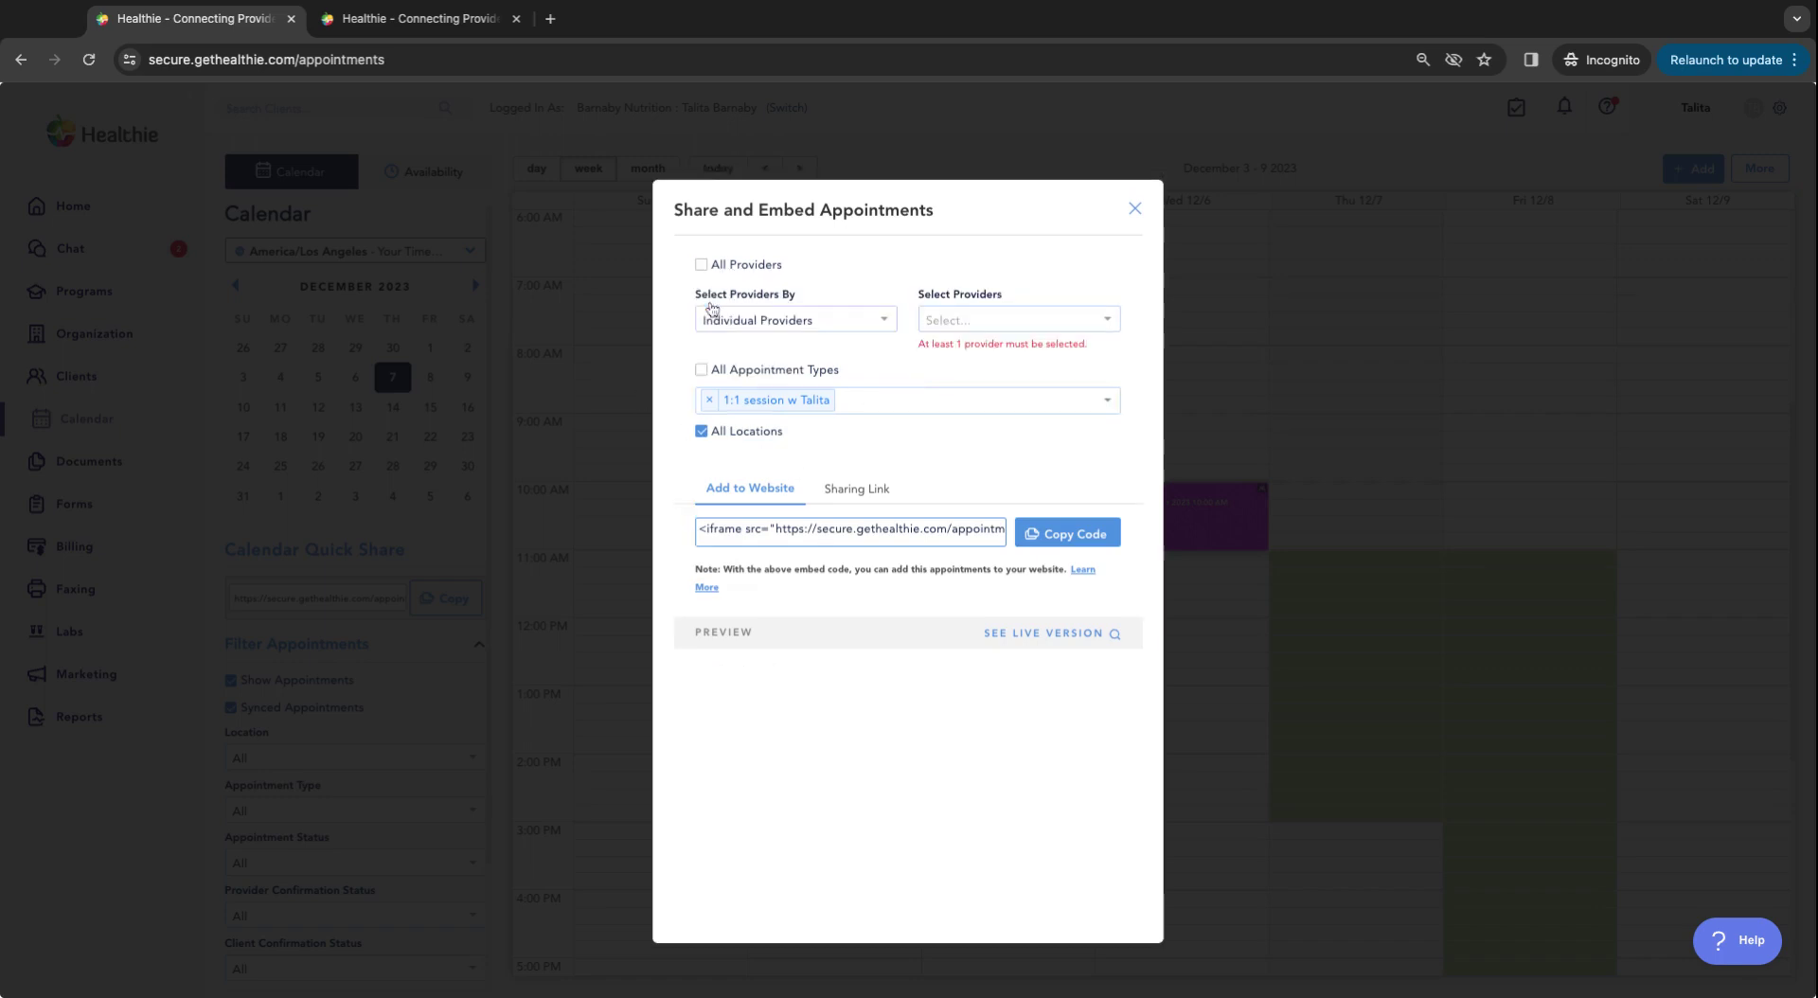
left_click(731, 266)
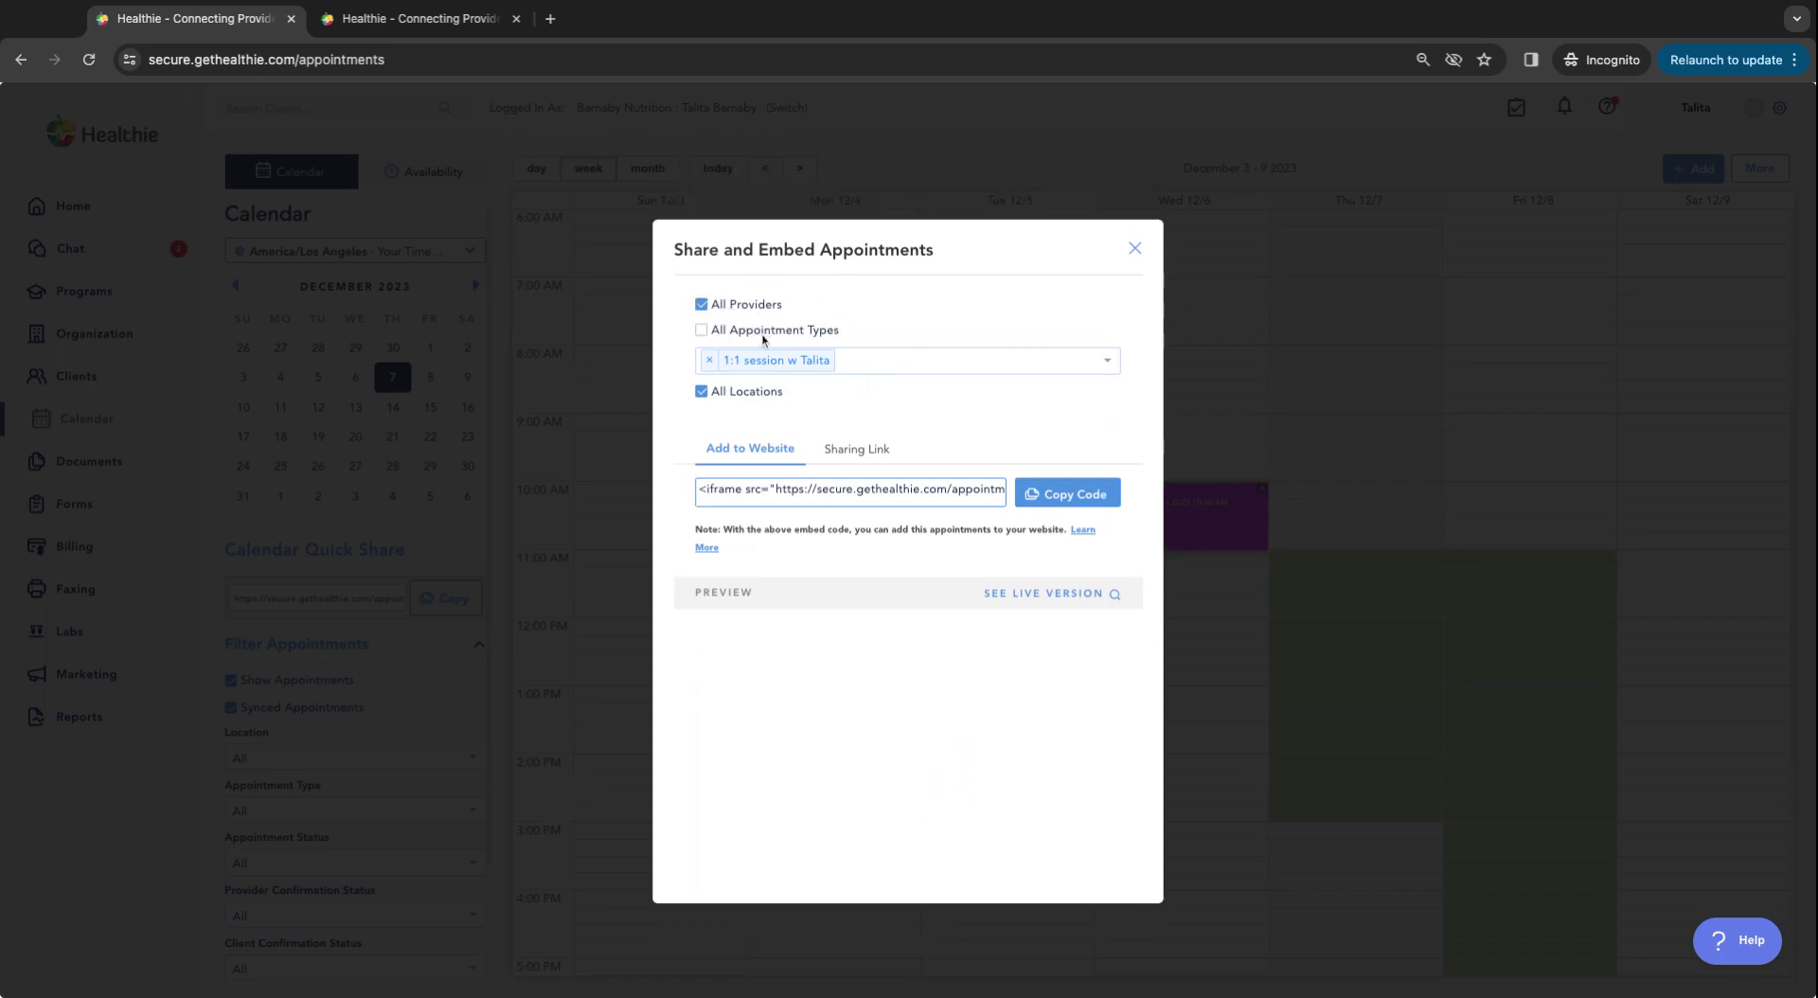
left_click(744, 305)
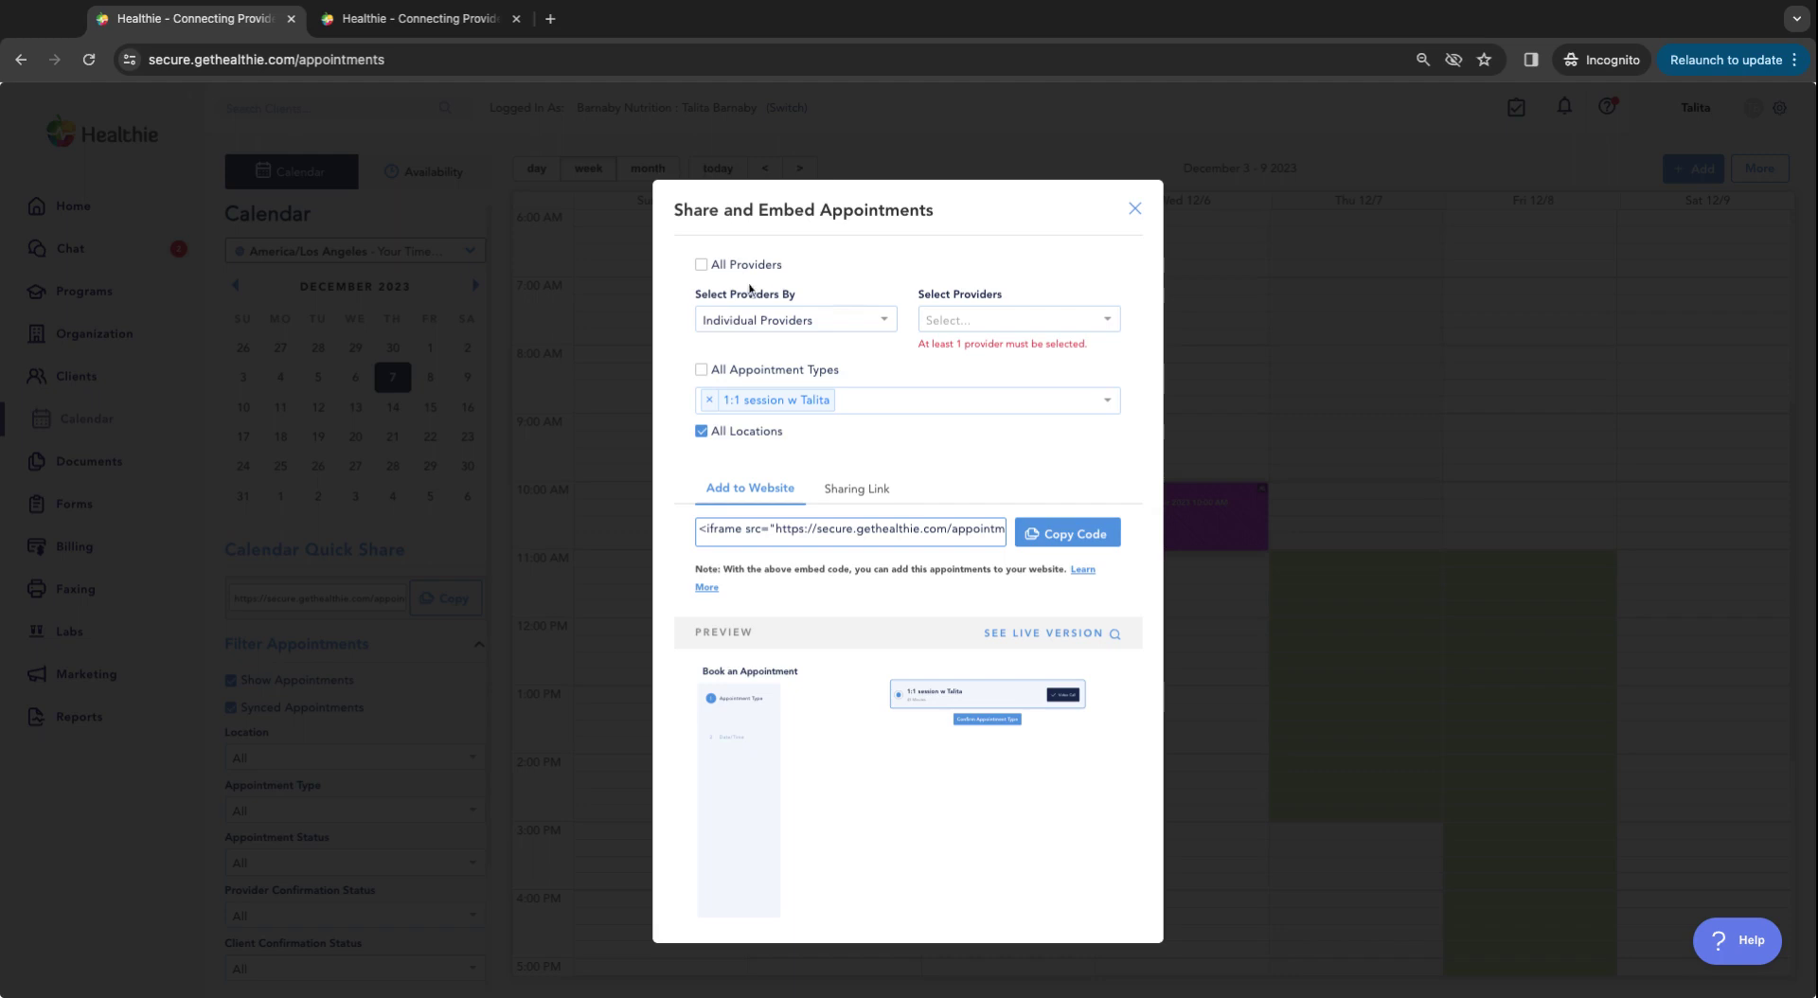
left_click(730, 271)
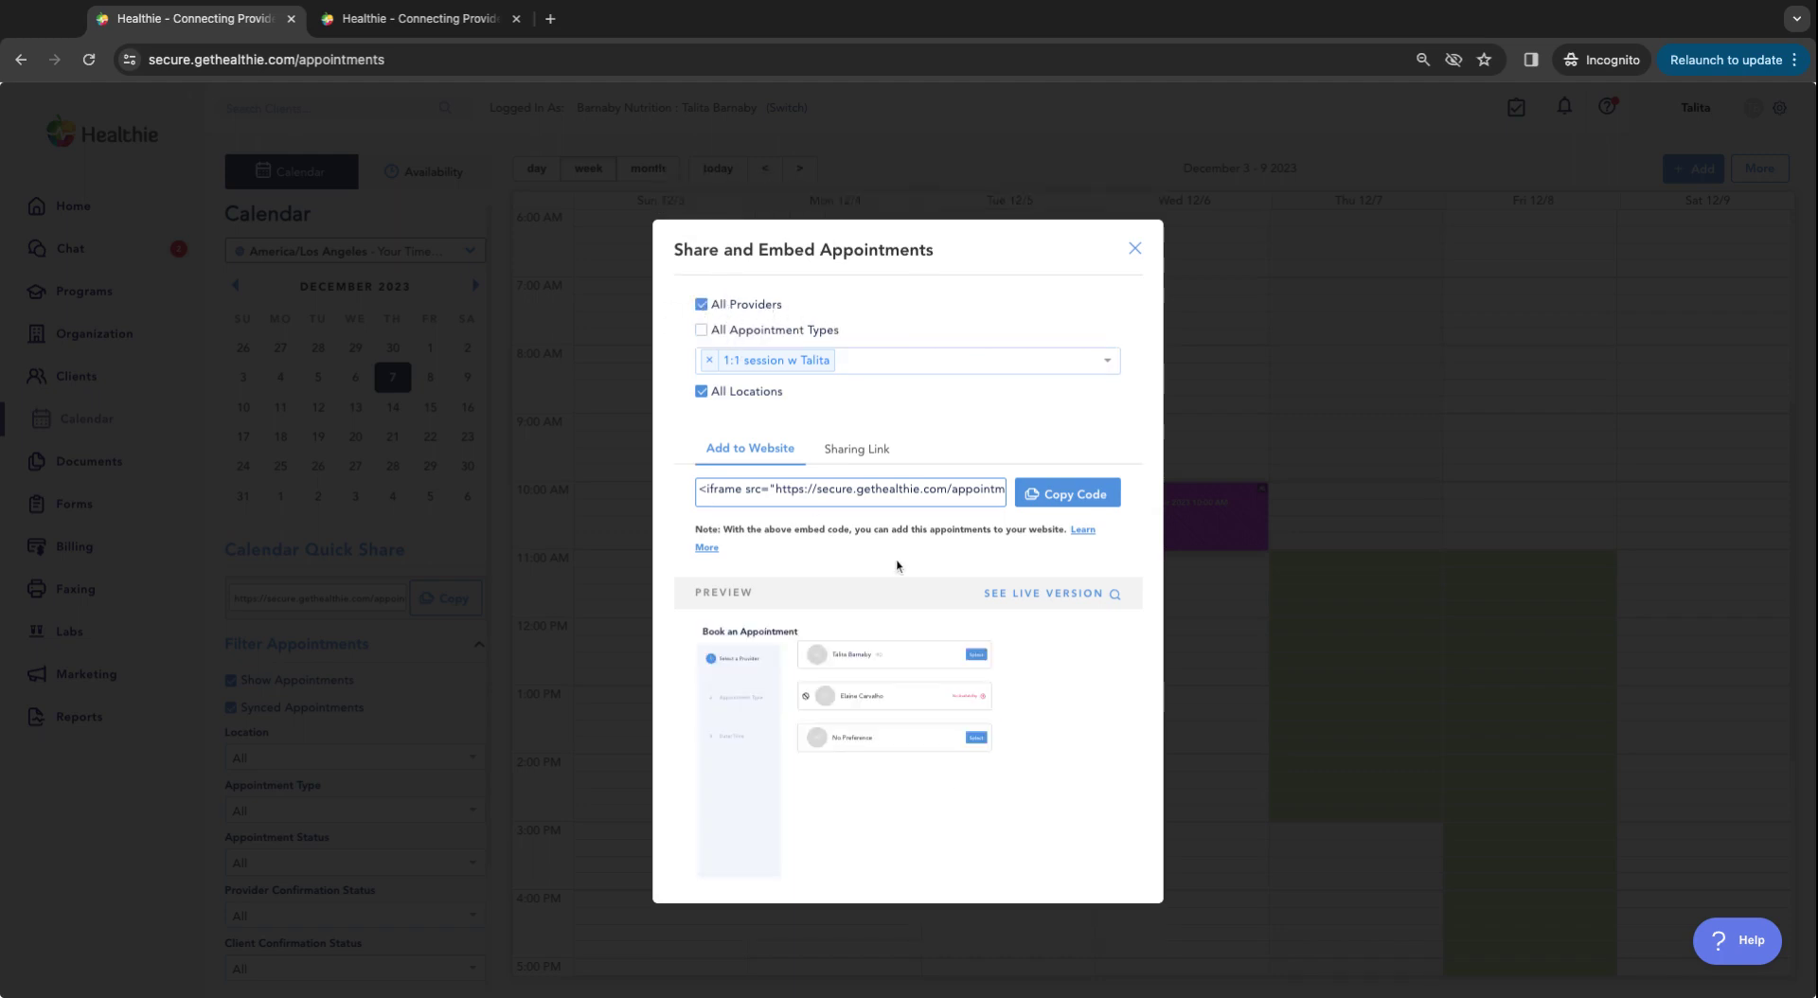
left_click(858, 453)
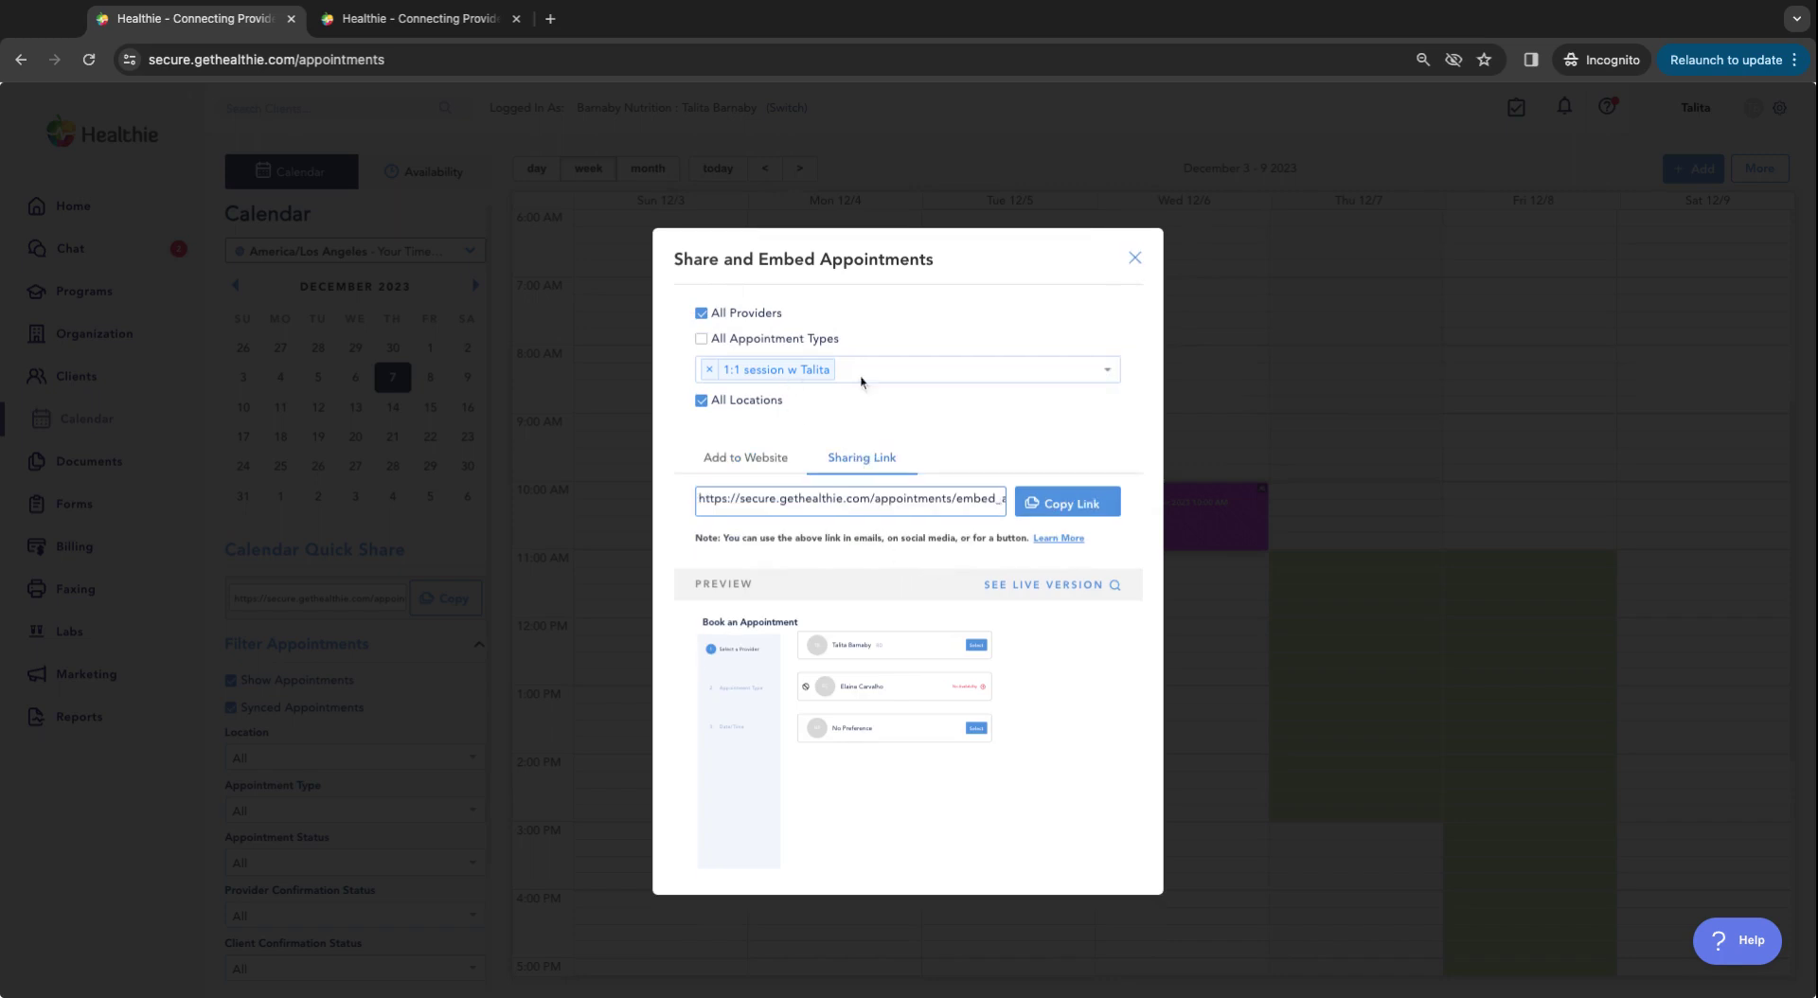
left_click(1049, 585)
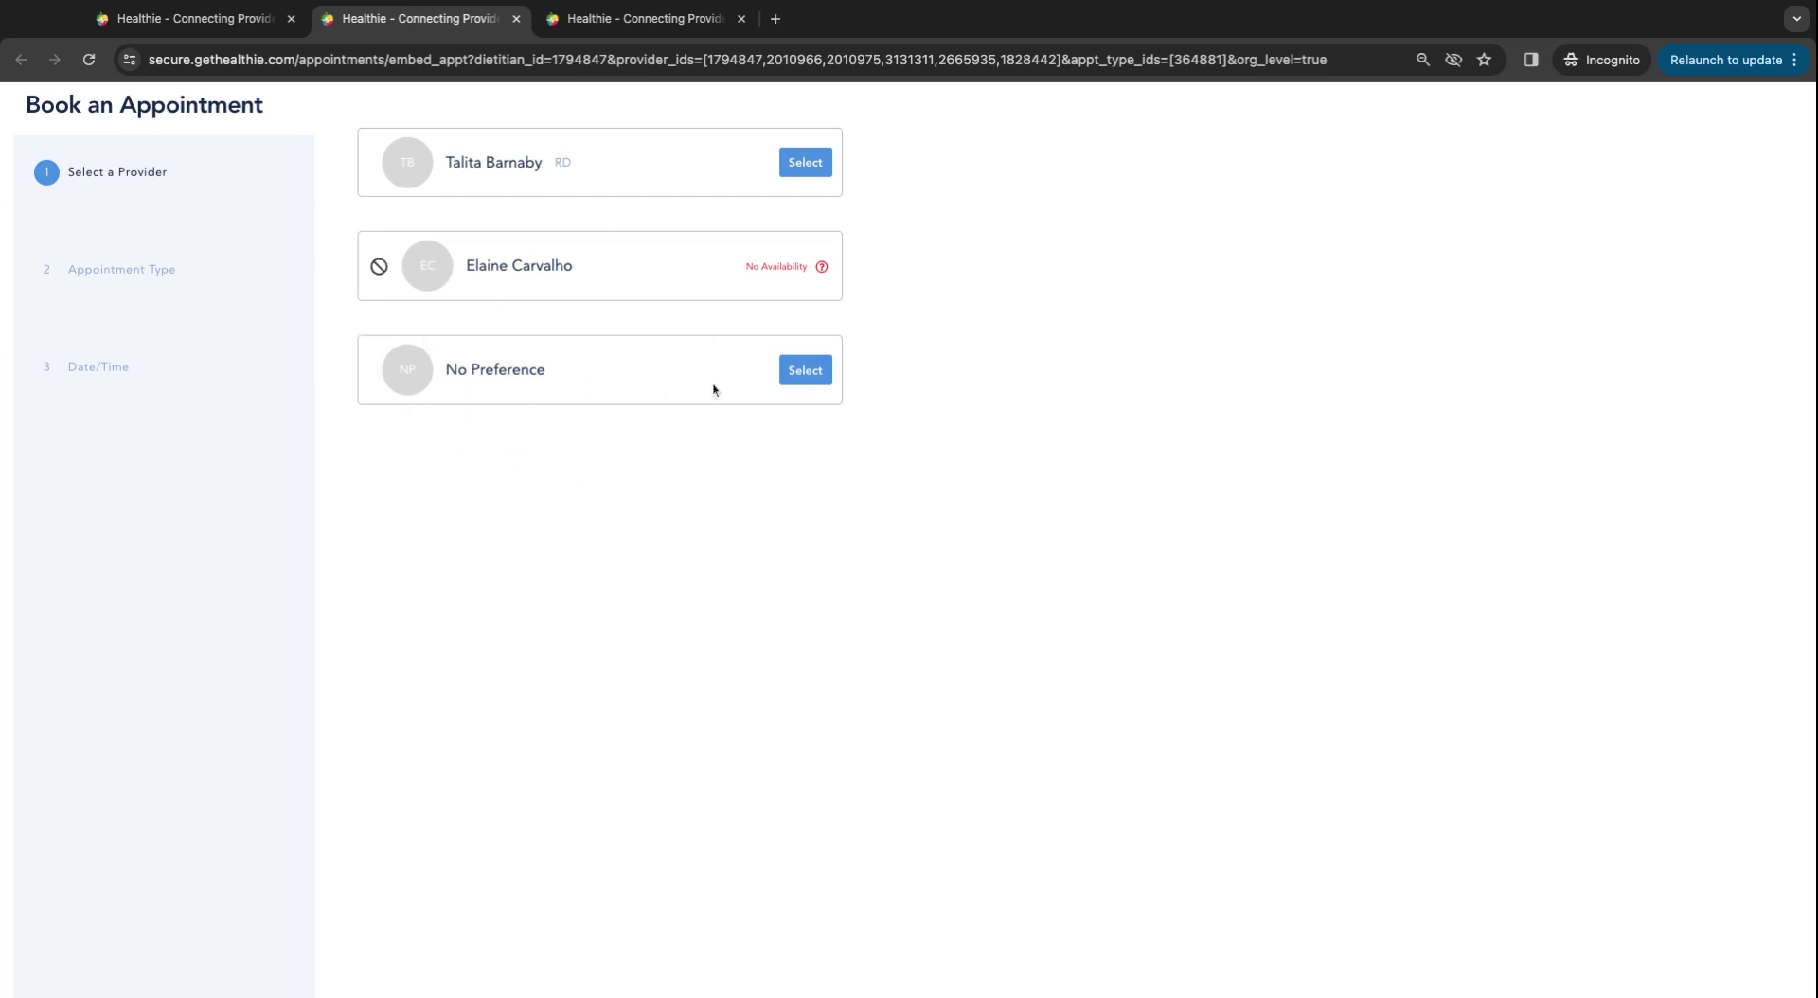
Step: Select the first provider on the live booking page, then close the Share and Embed dialog
left_click(807, 163)
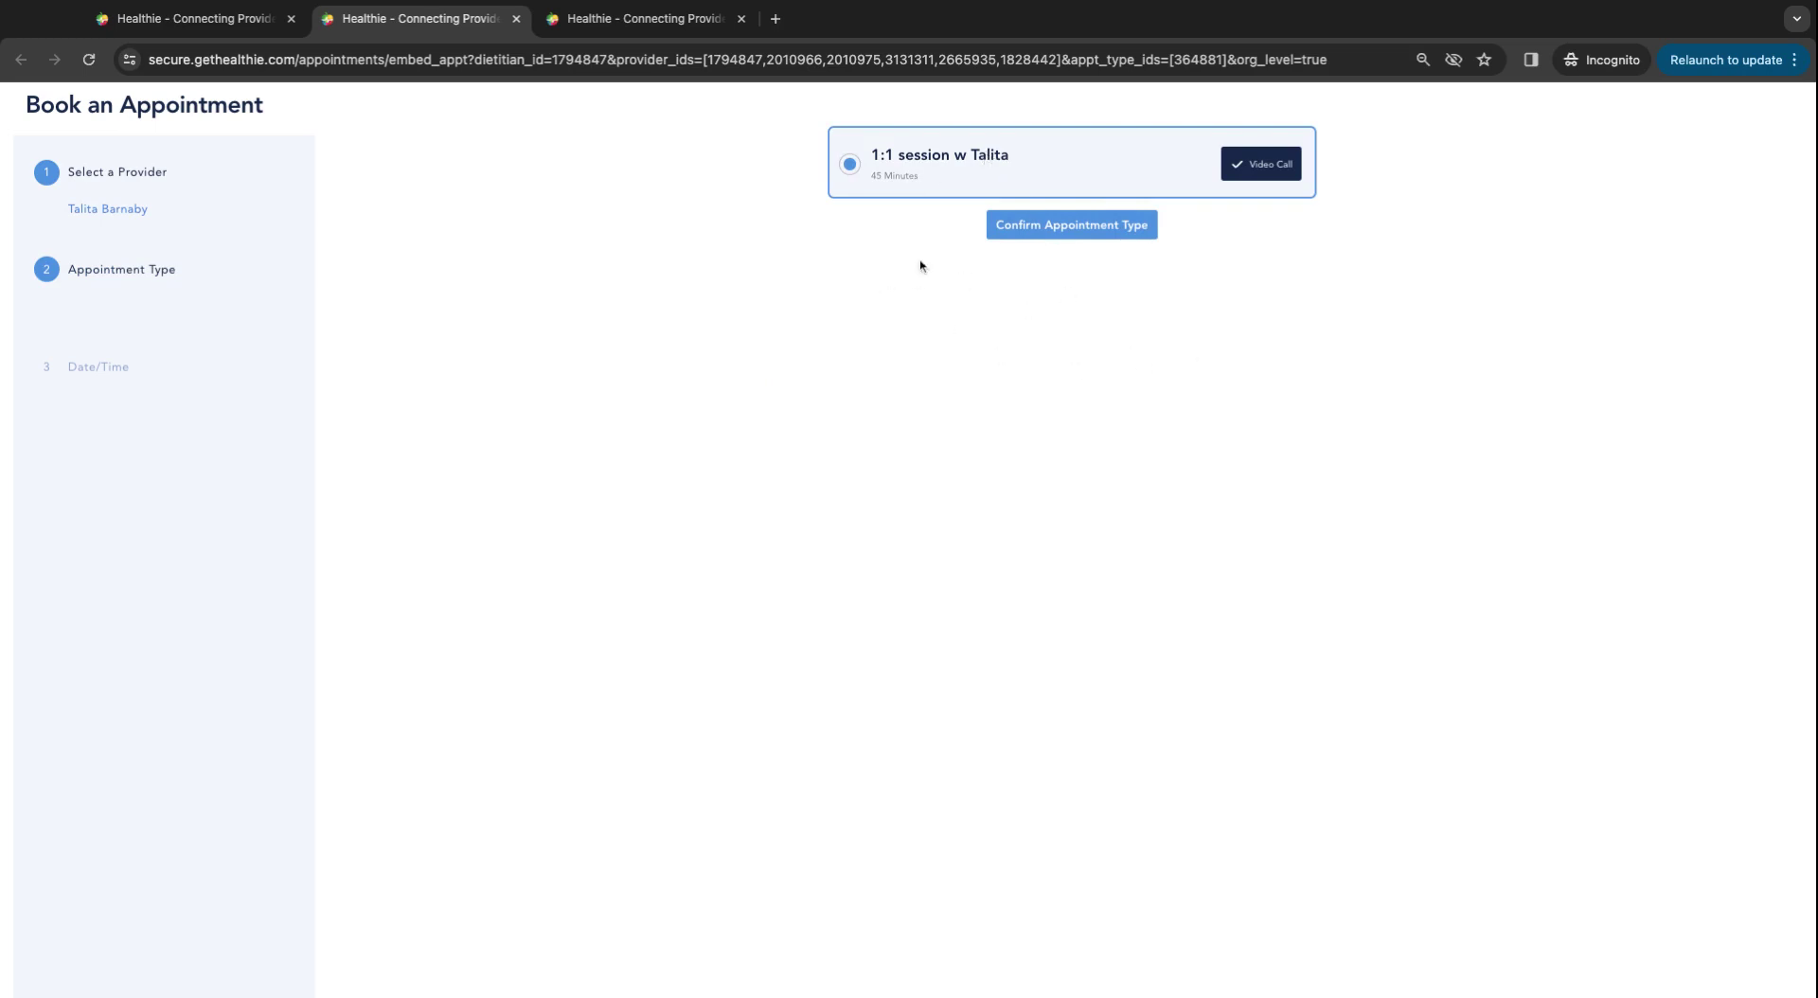
left_click(610, 20)
scroll(1112, 357, "down", 6)
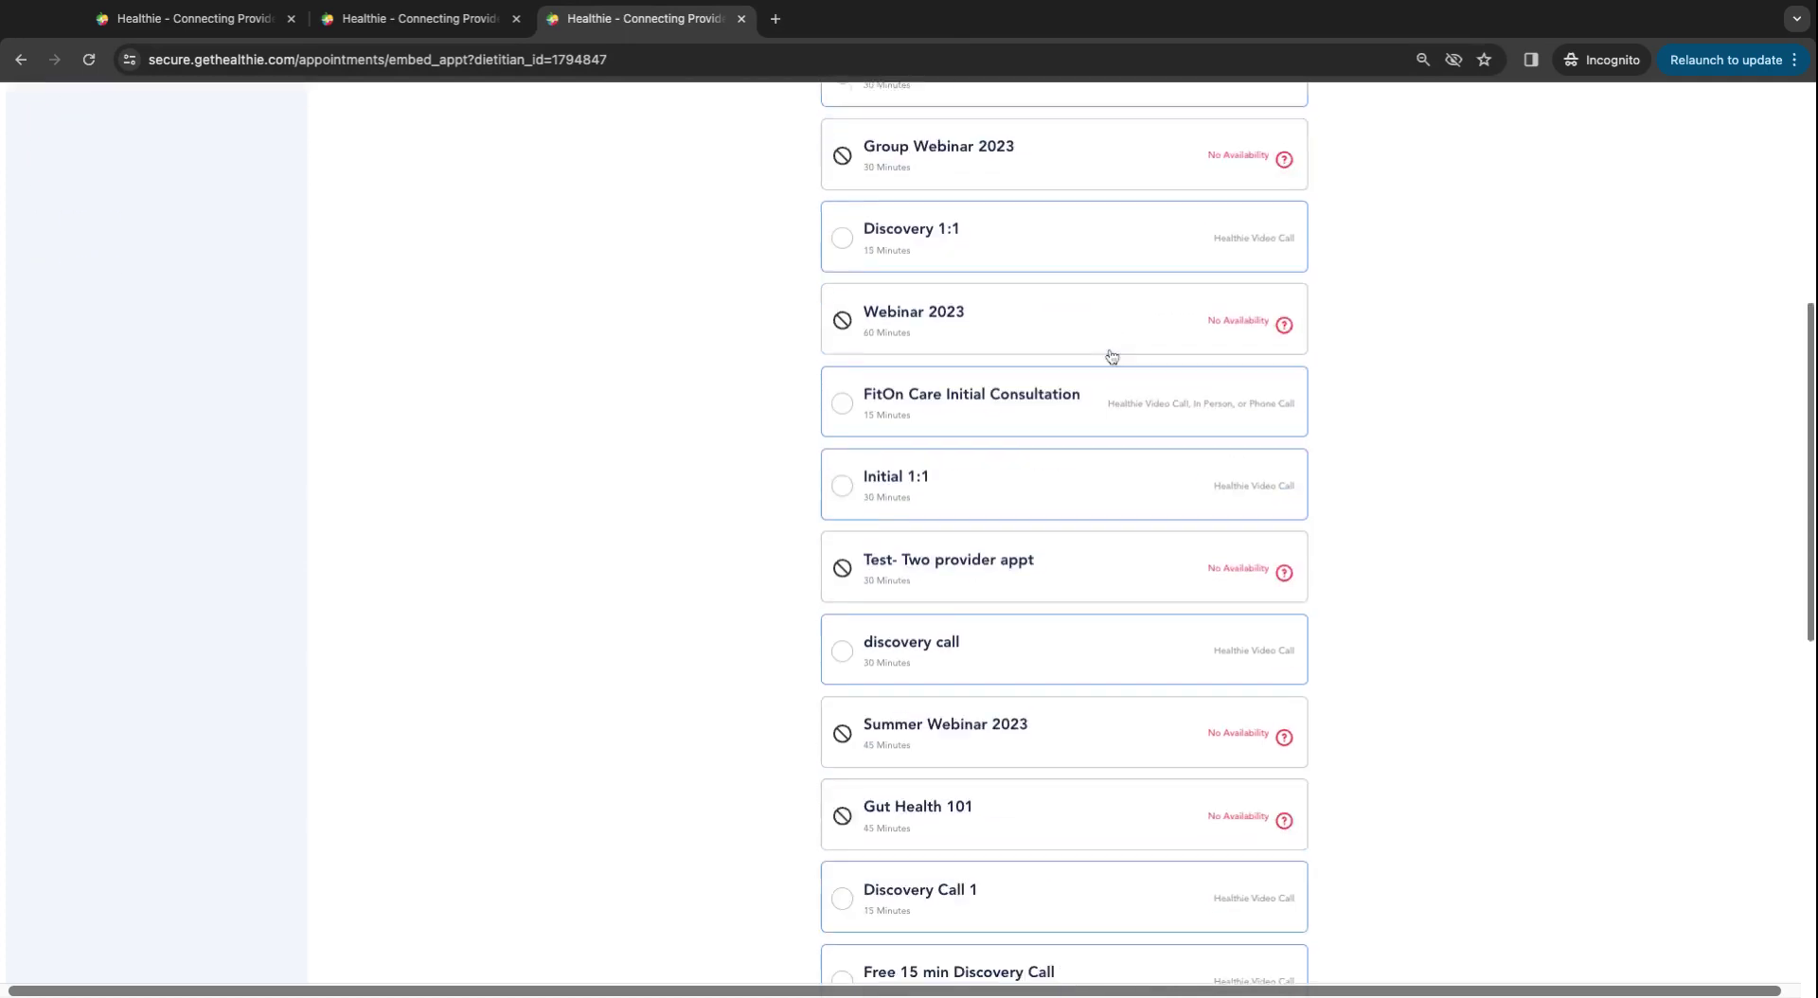
scroll(1112, 357, "up", 6)
left_click(194, 17)
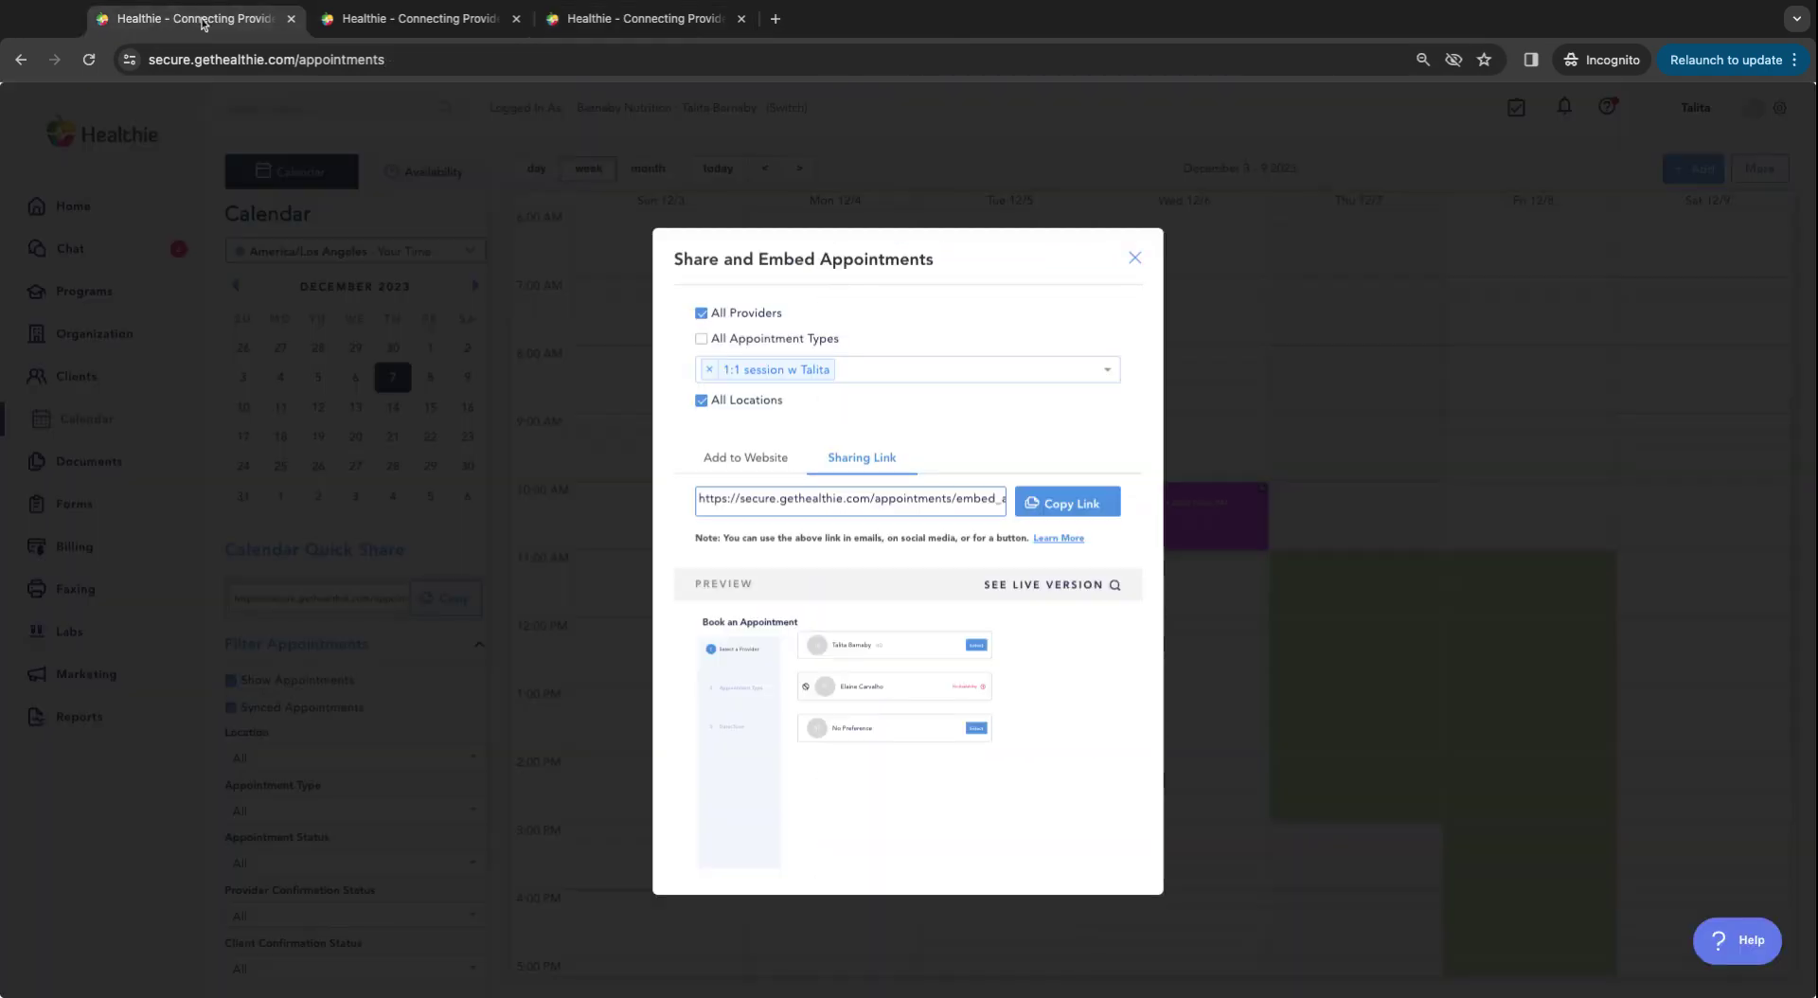
left_click(1134, 258)
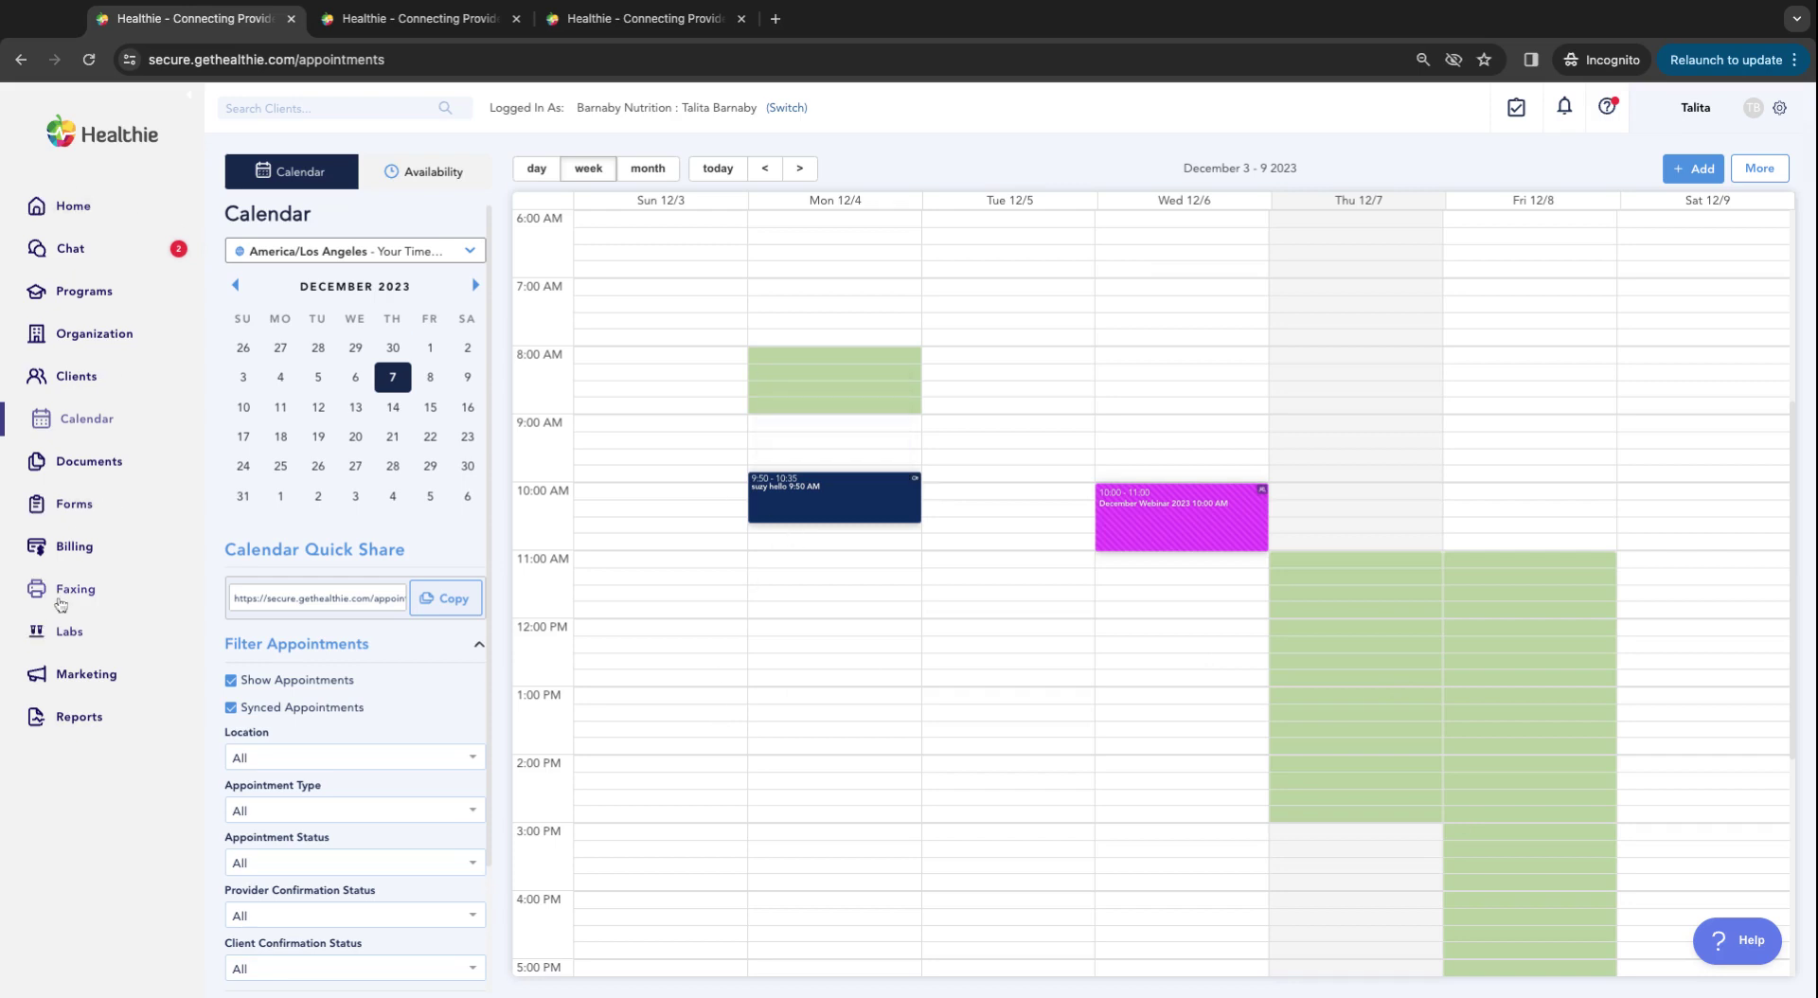
Step: Open Billing > Client Packages and review active packages like Winter 2023 Webinar
left_click(80, 547)
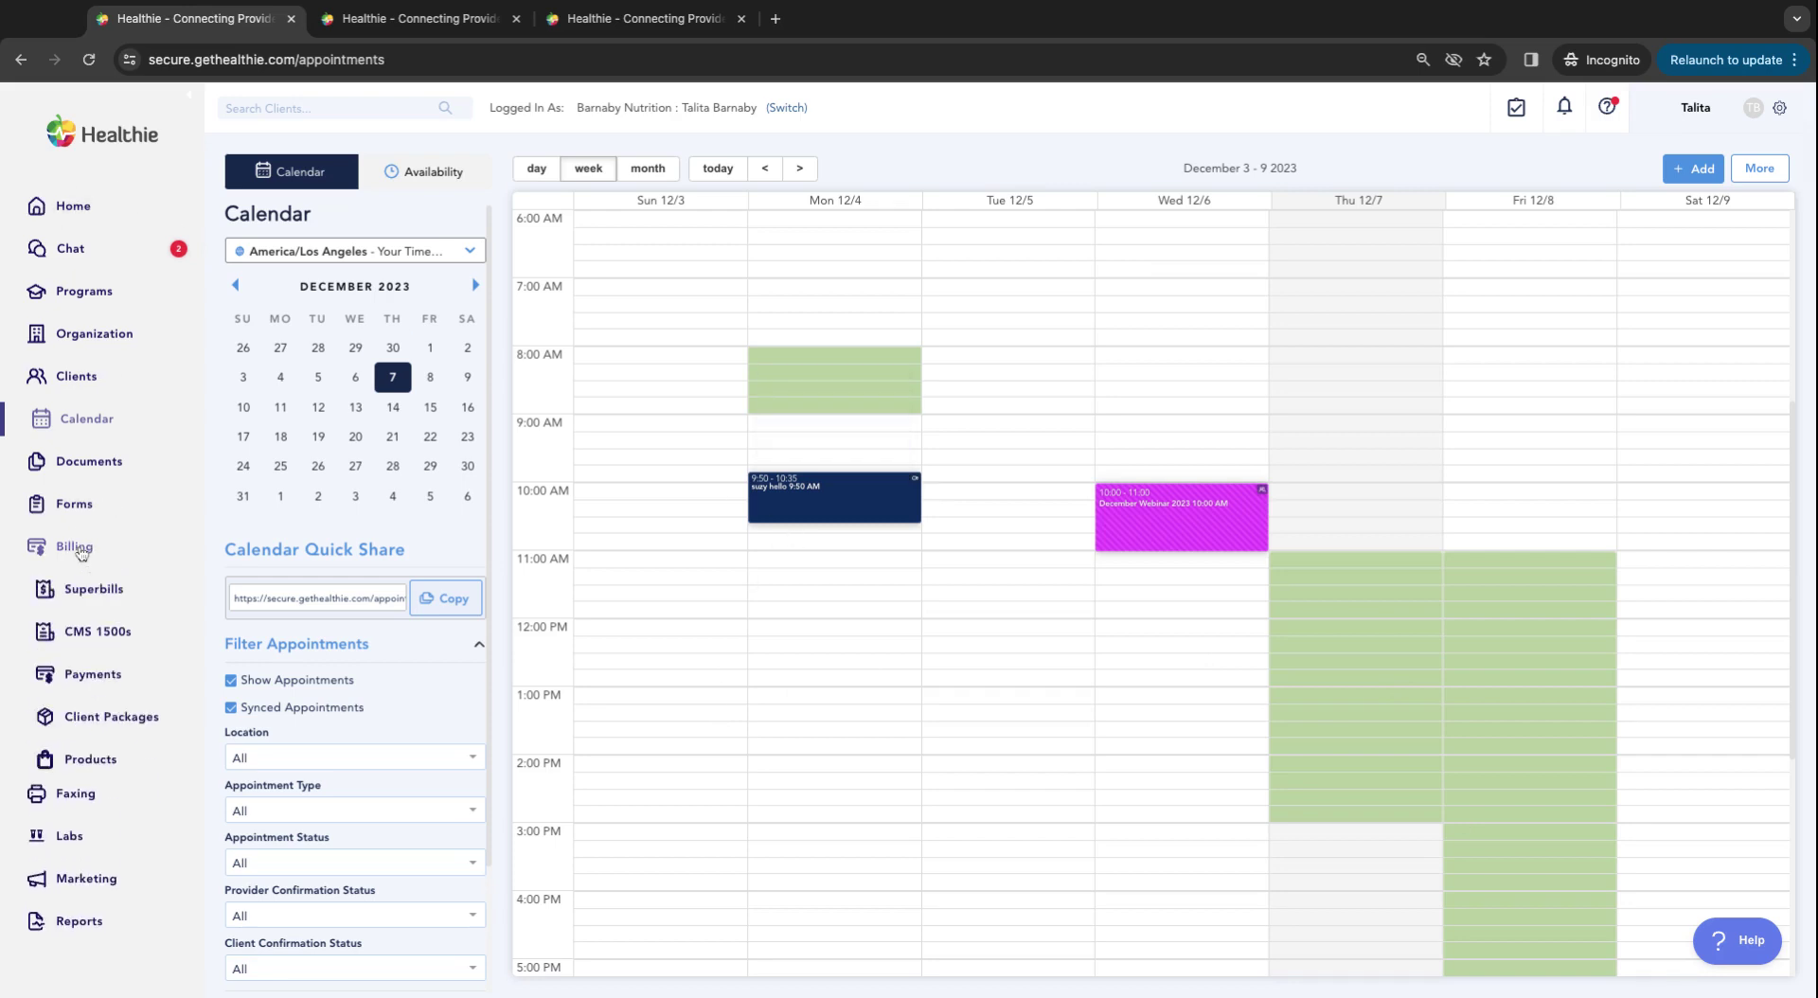
left_click(137, 721)
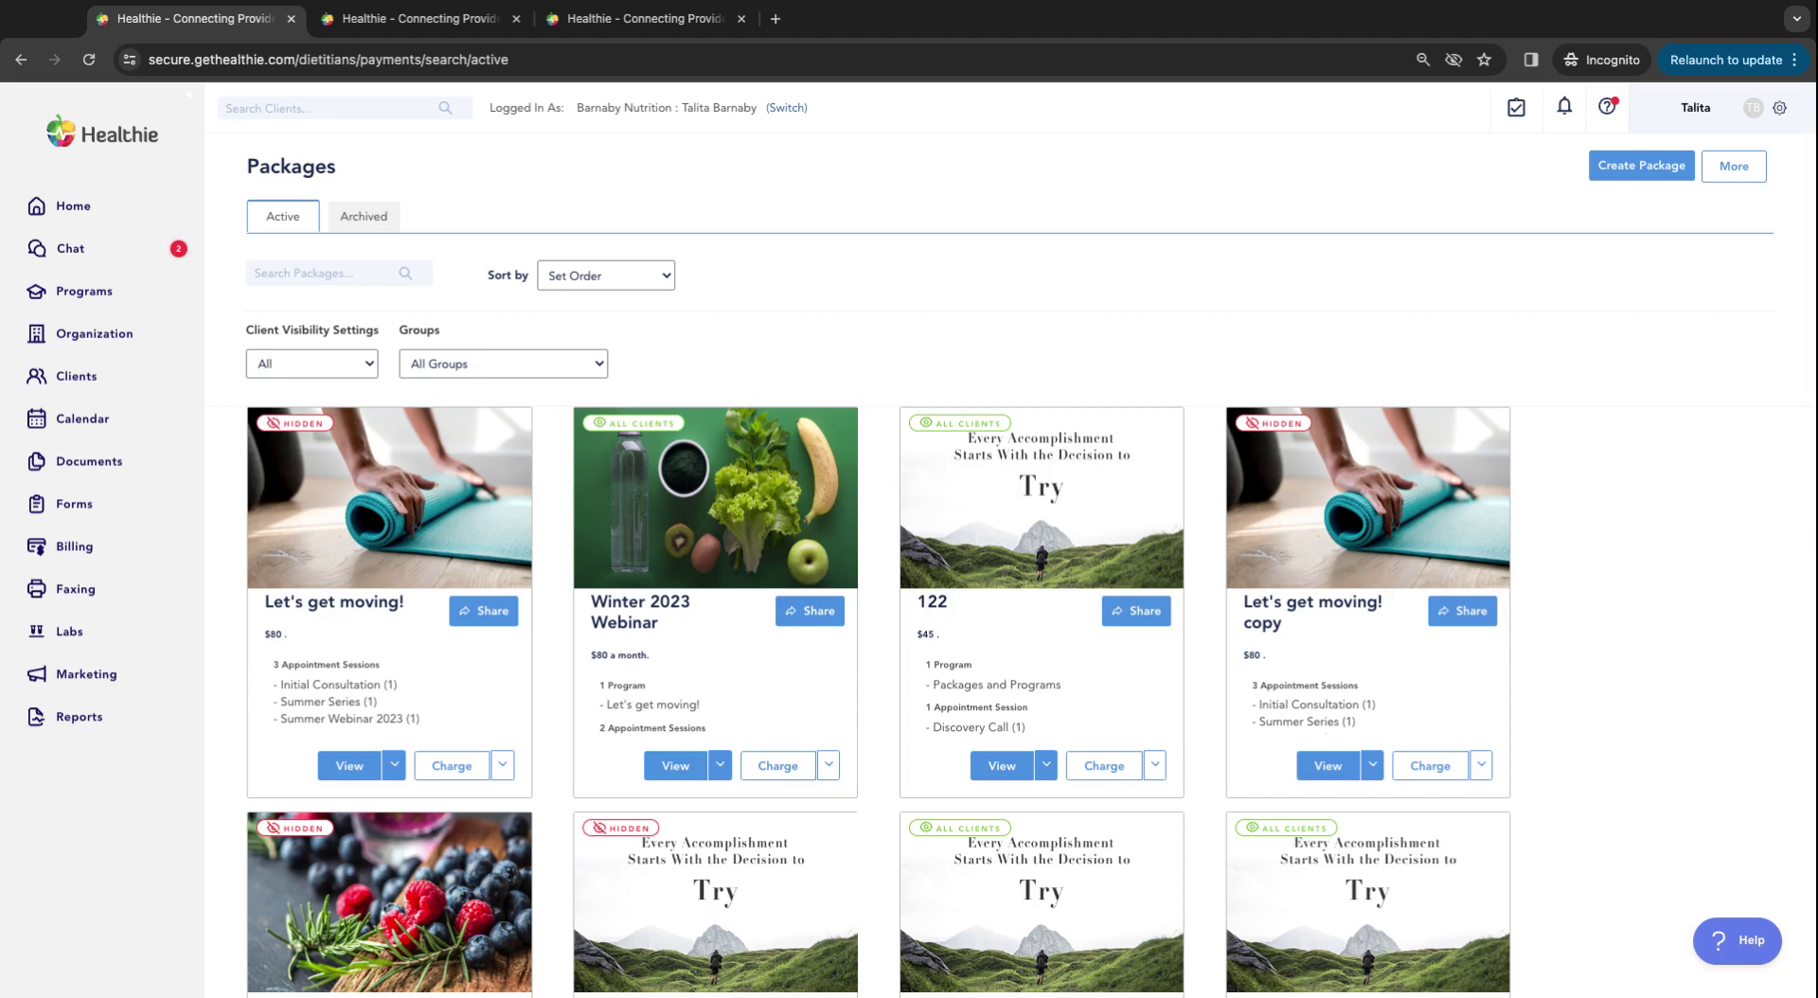
left_click(478, 24)
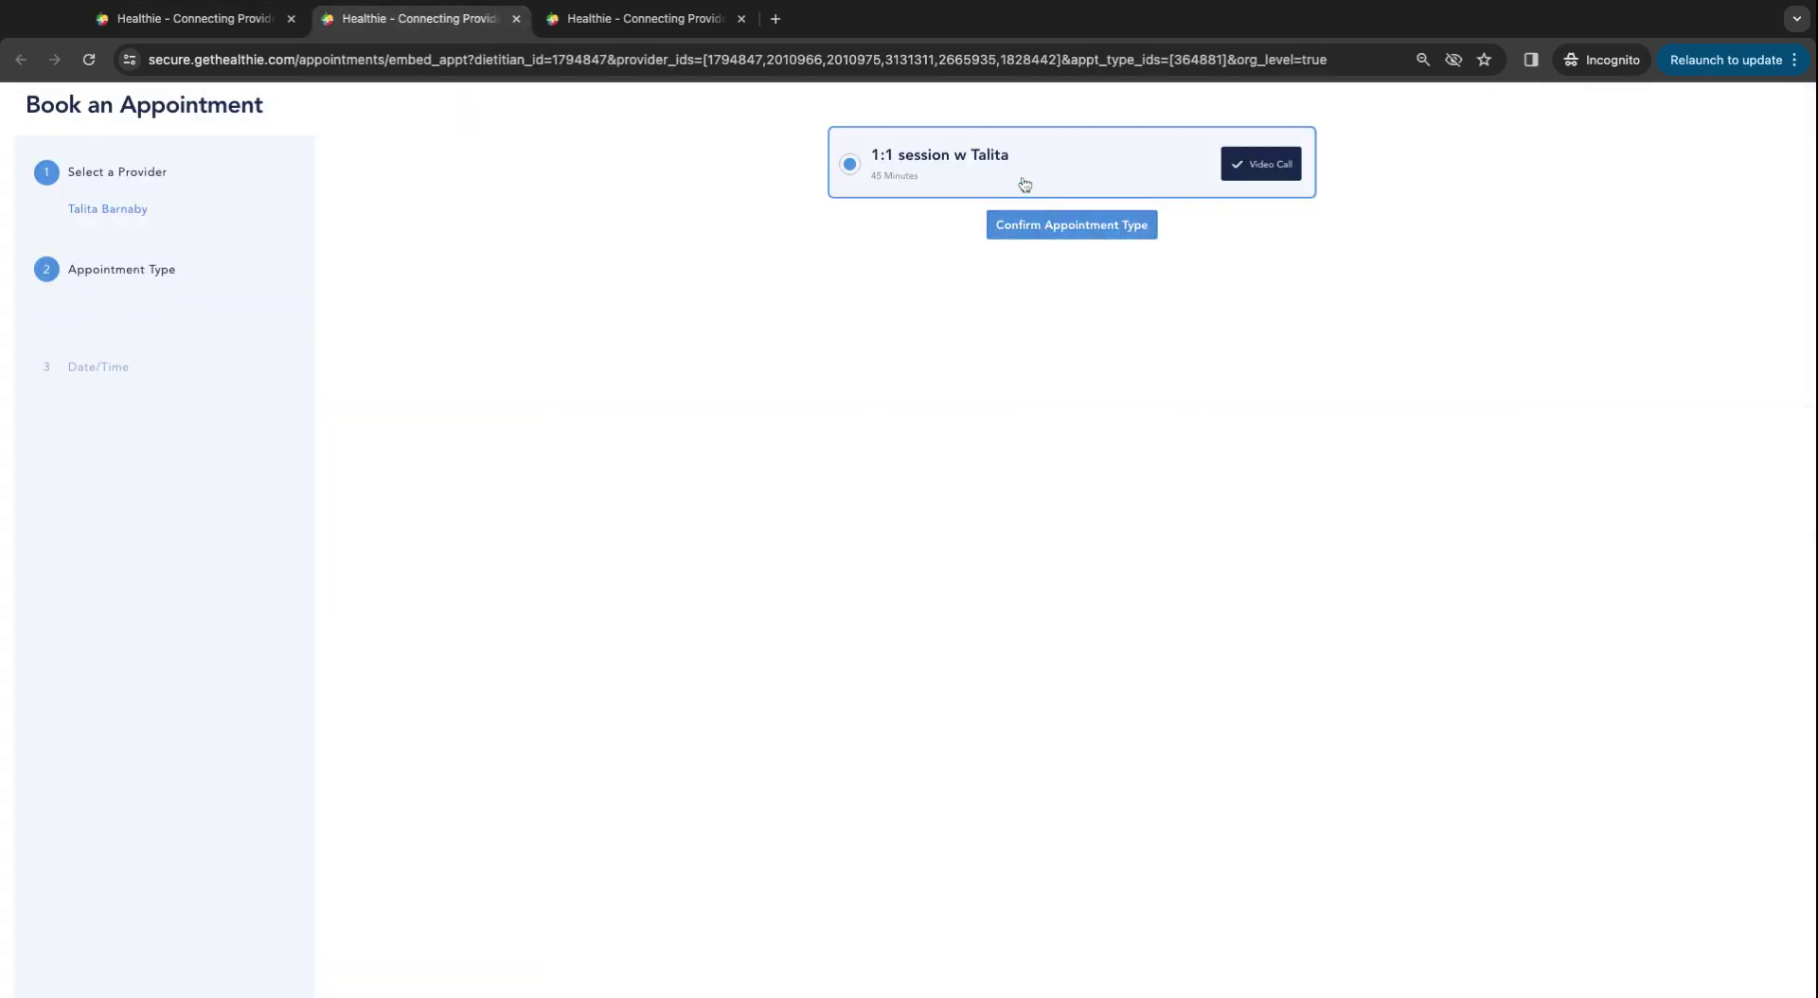
left_click(236, 21)
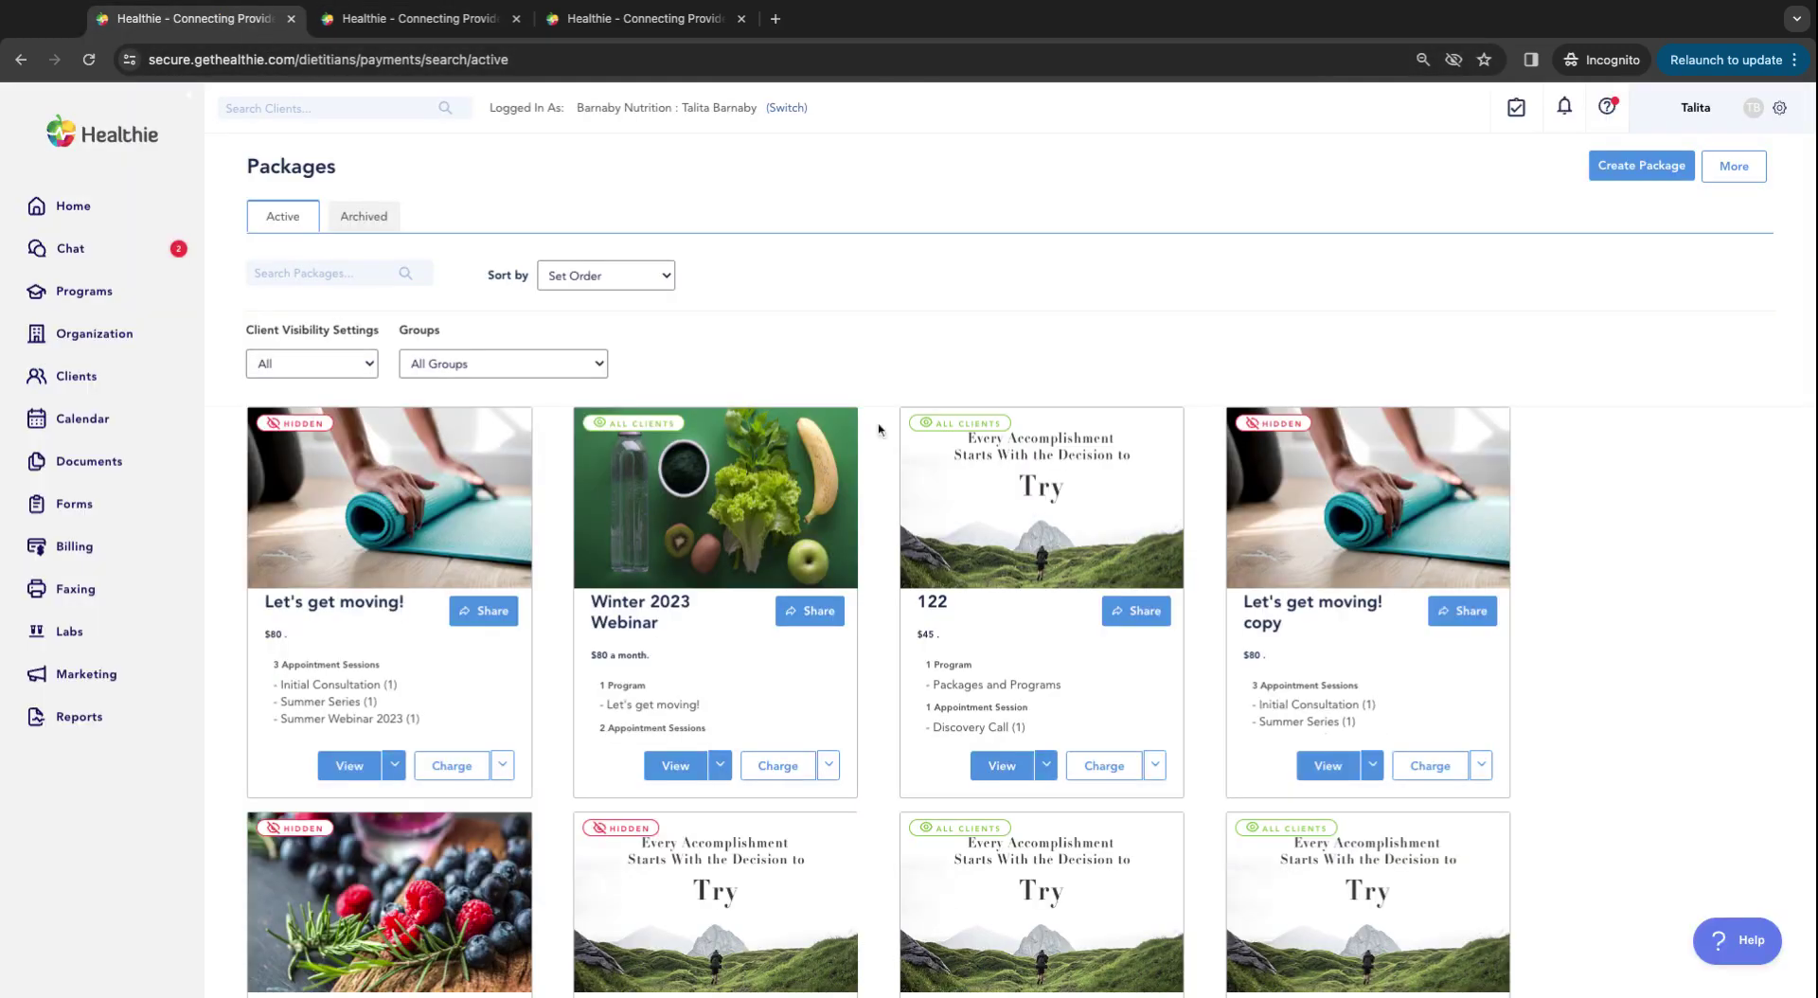
scroll(875, 421, "down", 1)
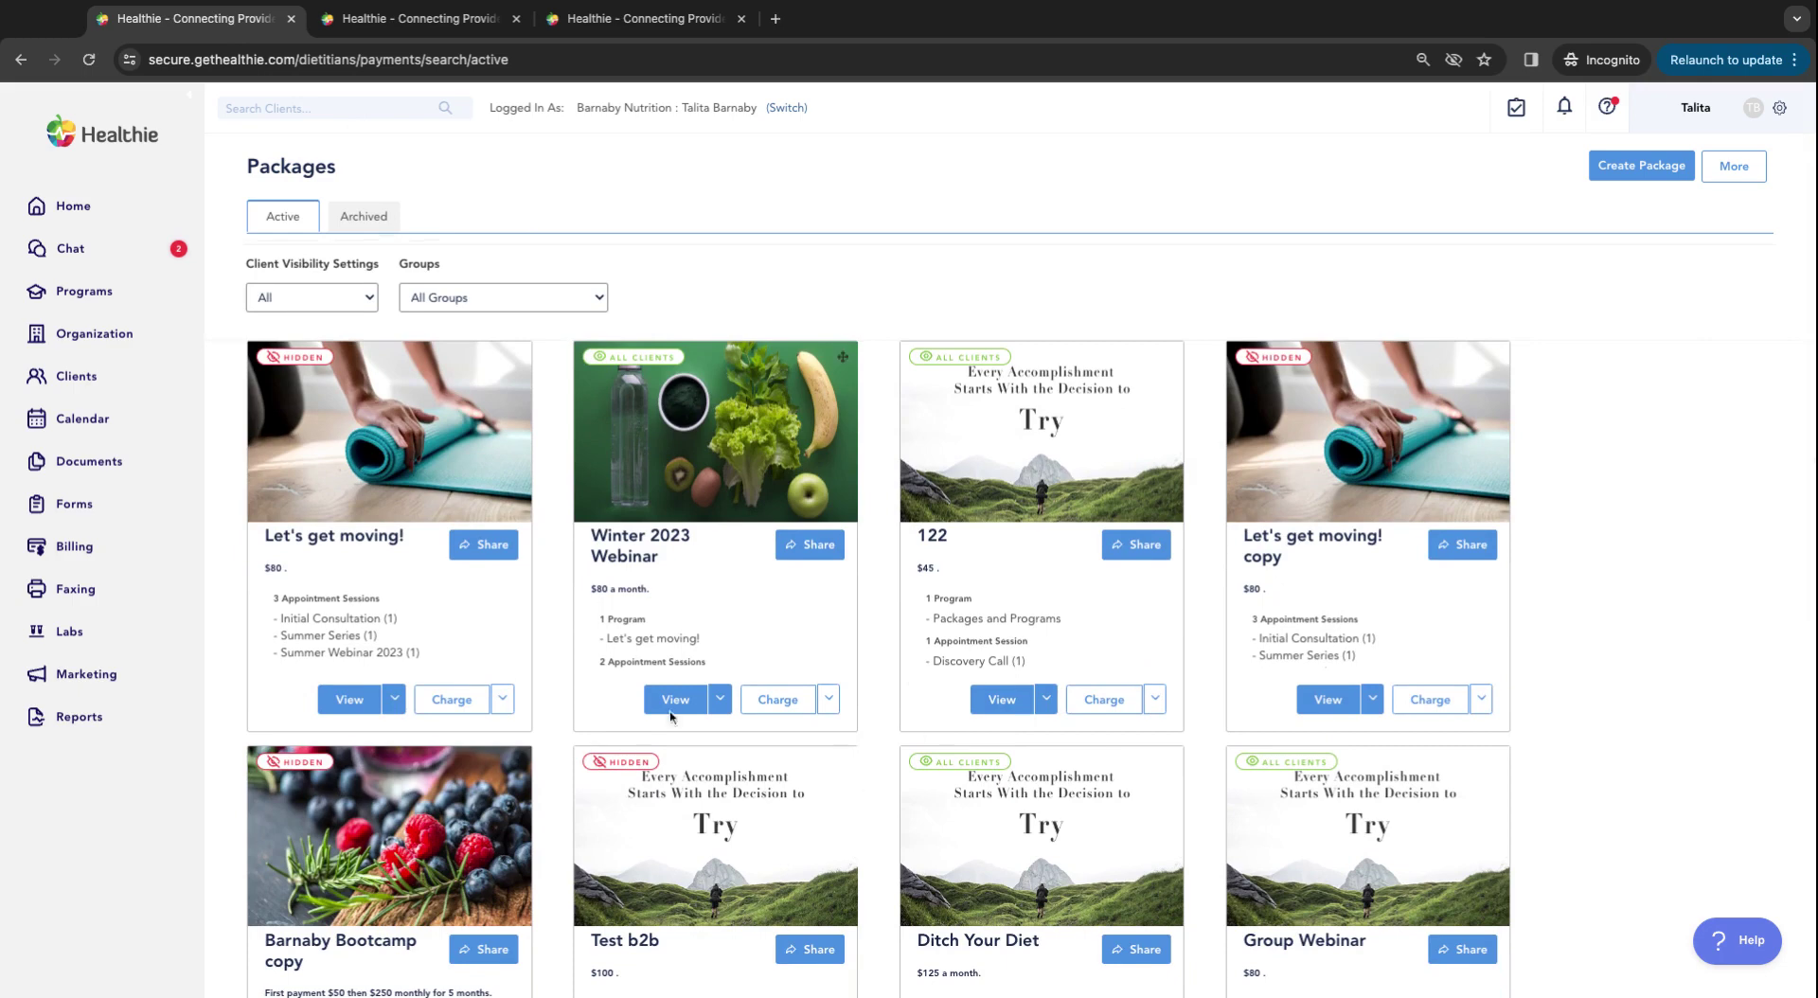
left_click(720, 701)
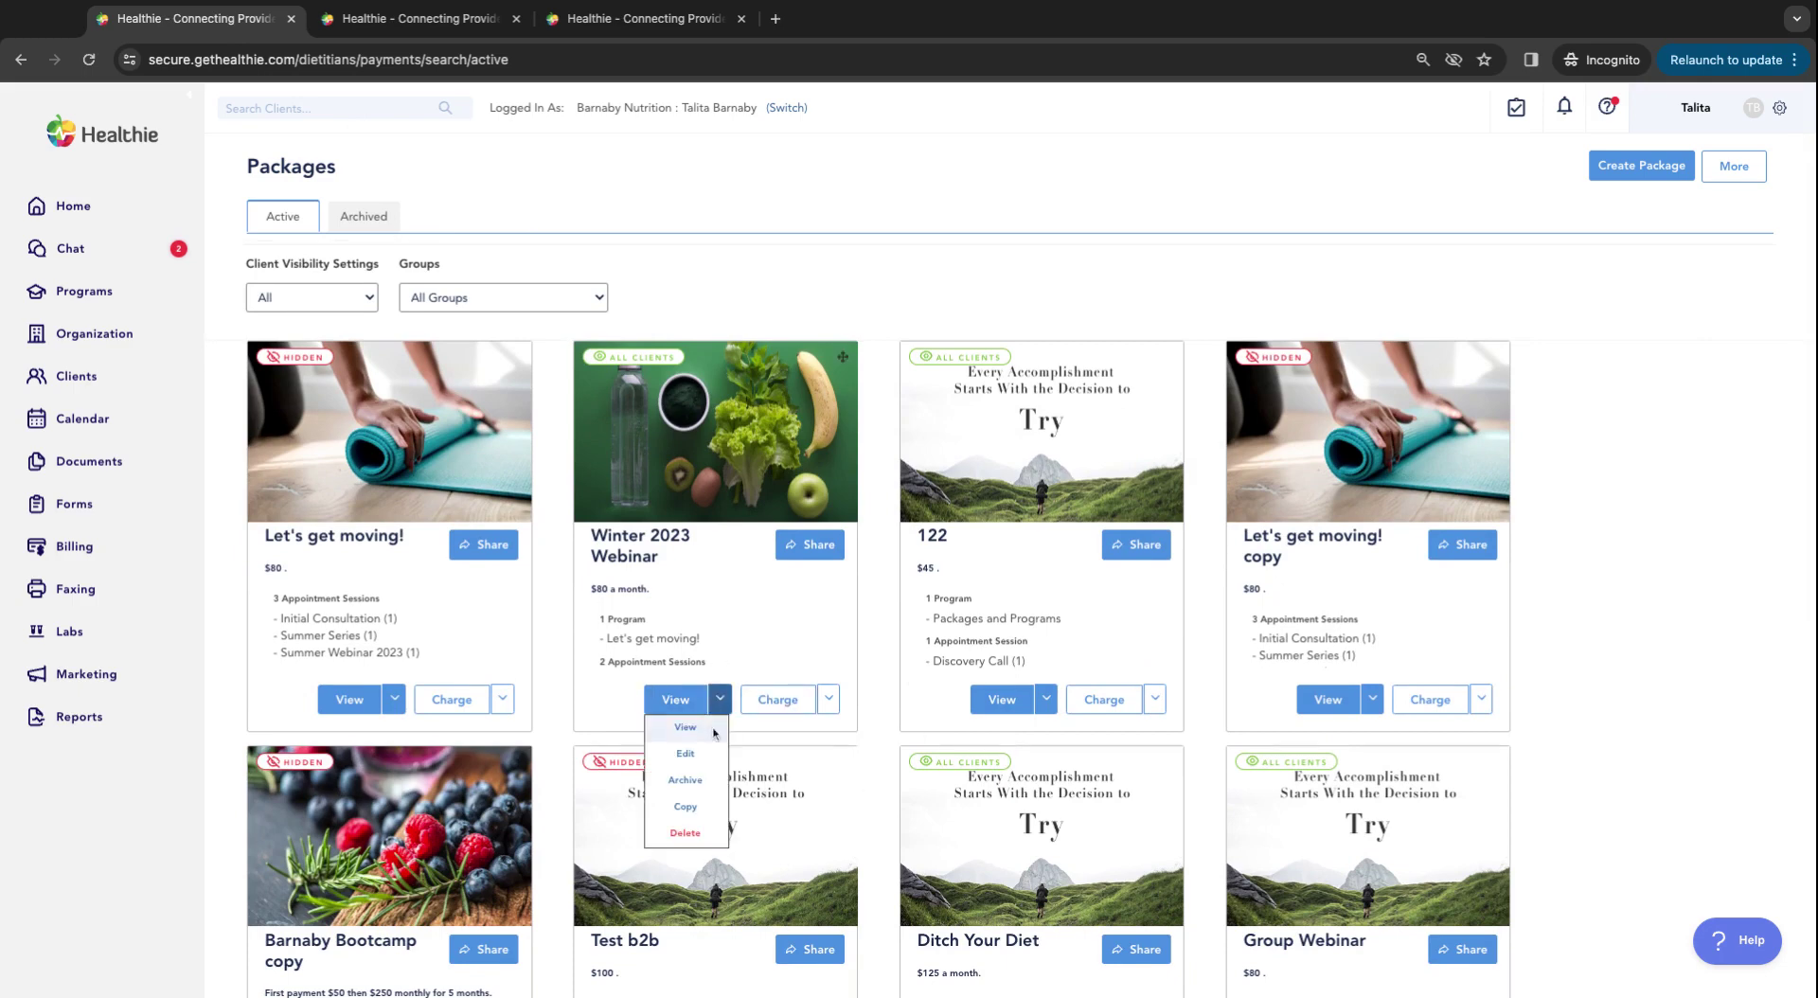
Step: Start a new package and enter '1:1 w Talita' as the Package Title
left_click(1473, 263)
left_click(1634, 171)
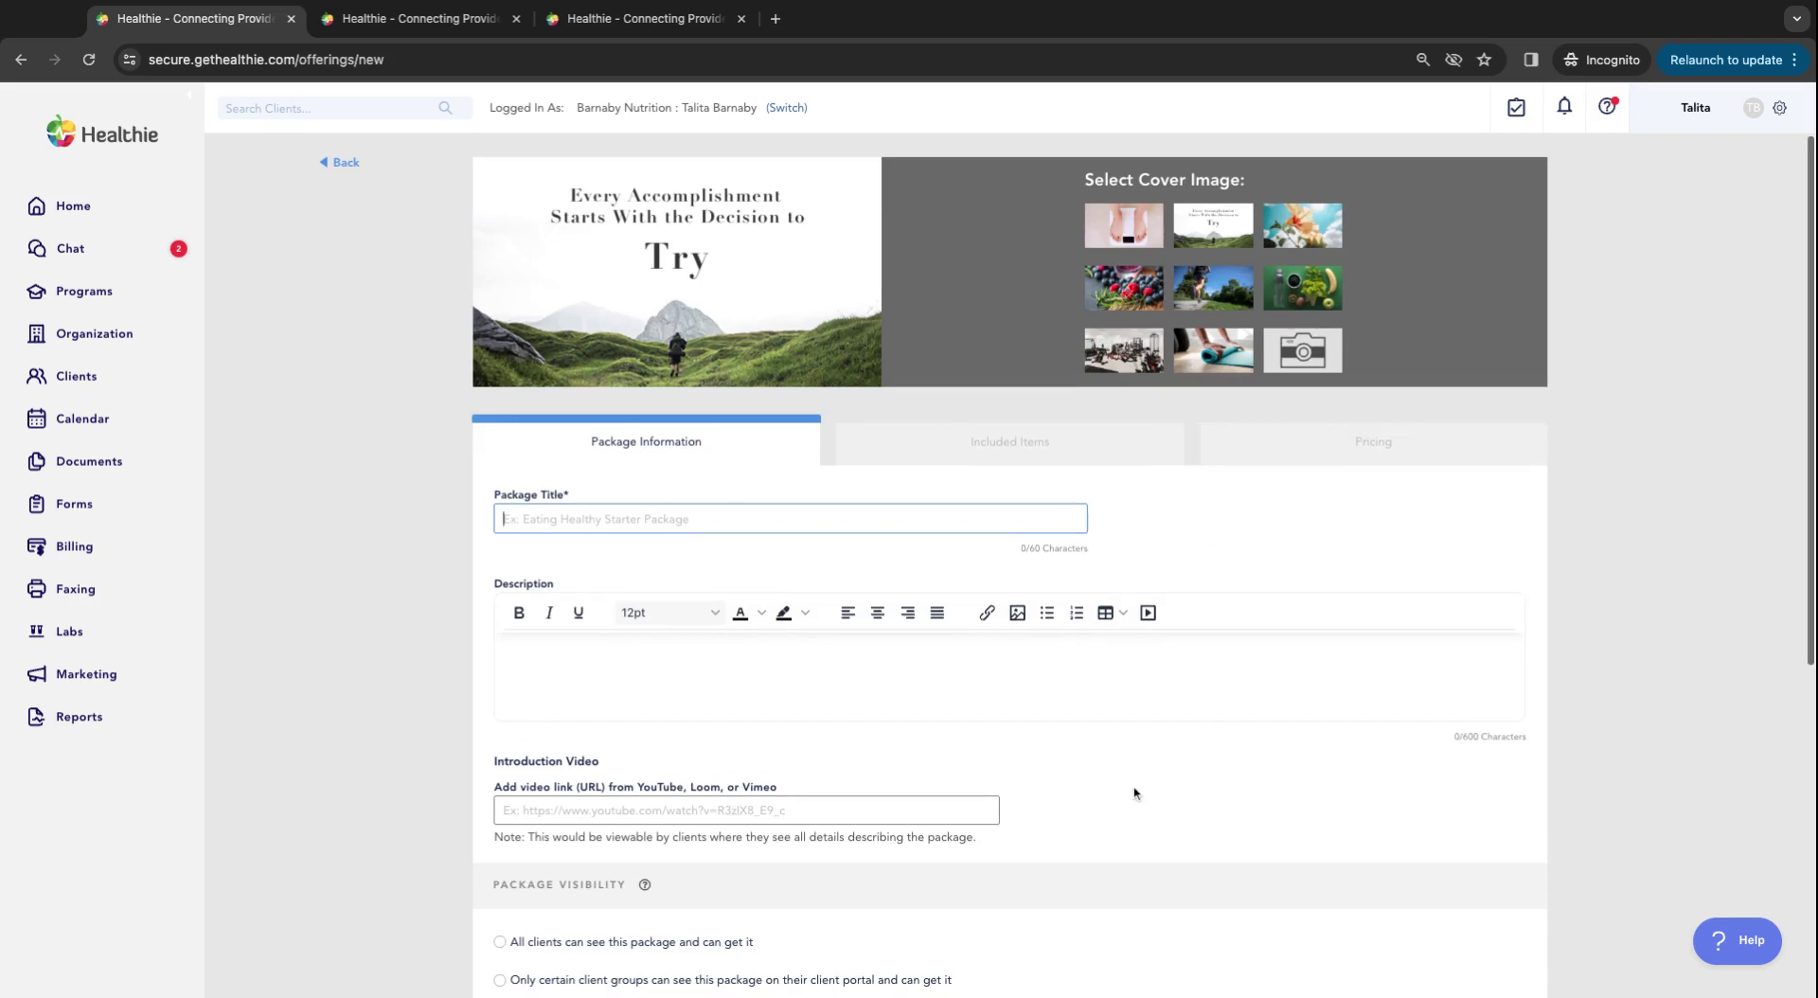
scroll(1136, 794, "down", 1)
scroll(1135, 794, "down", 1)
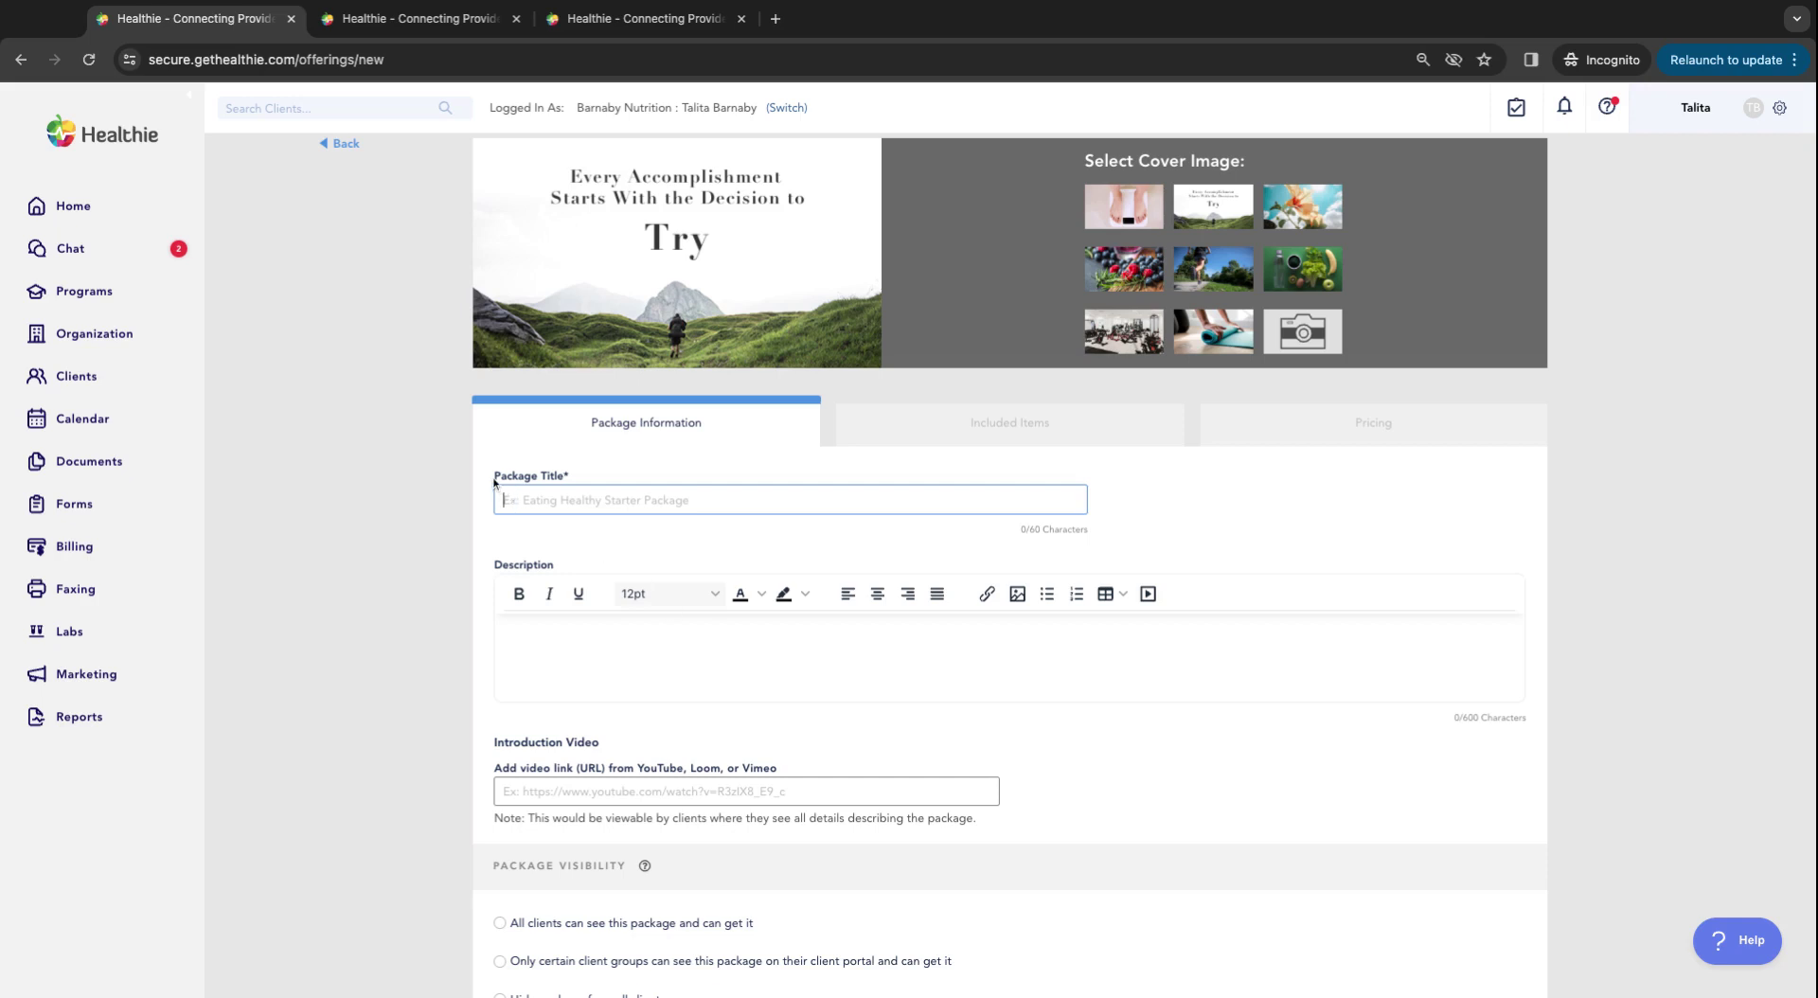
left_click_drag(494, 477, 641, 481)
left_click(606, 502)
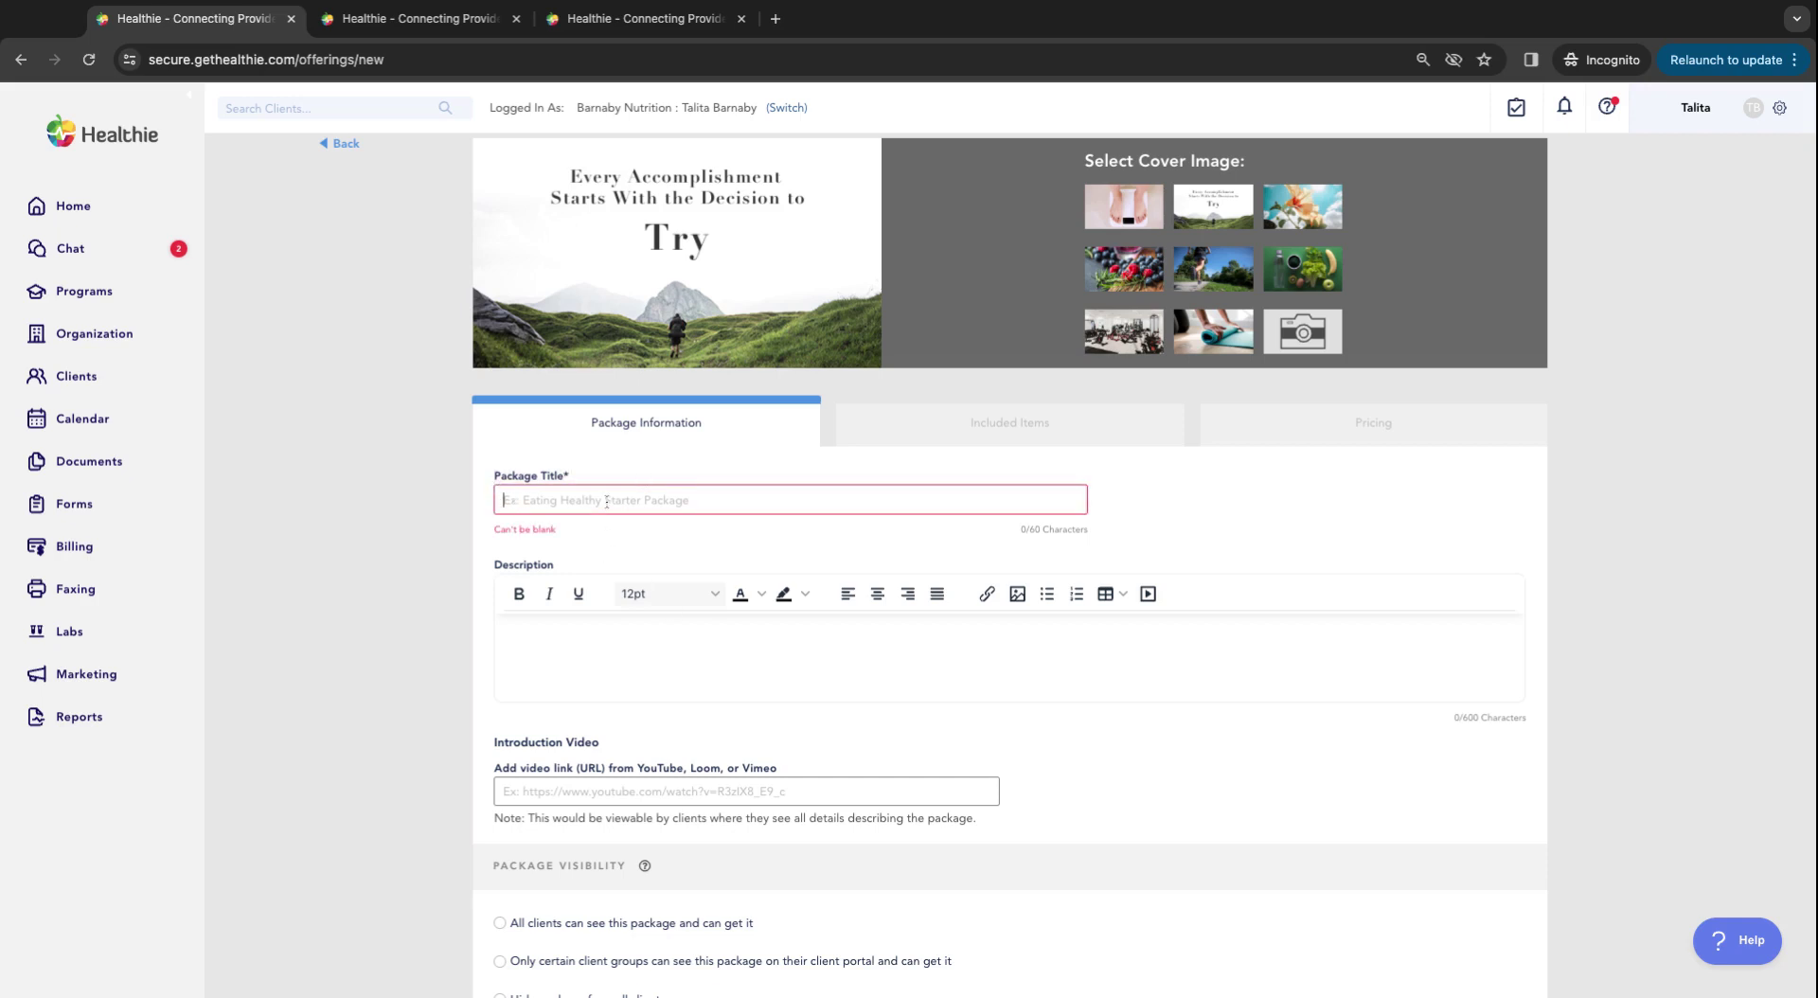
type("1:1 ")
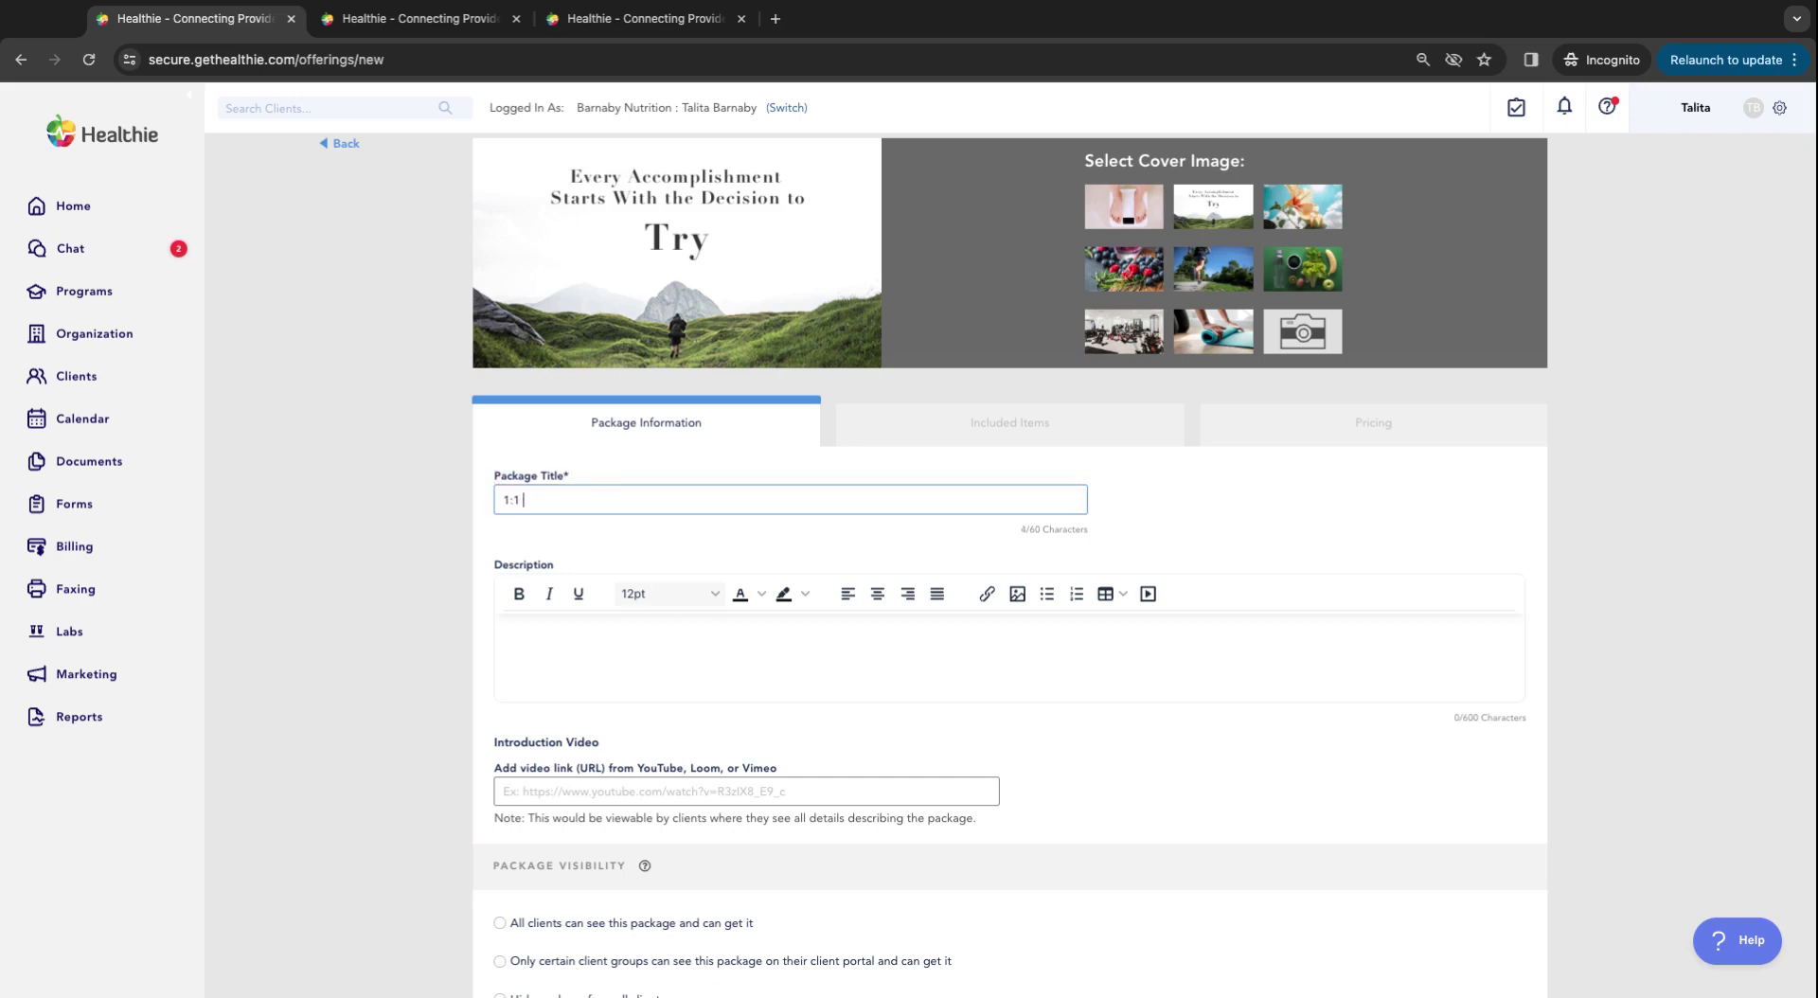
type("w Talita")
Step: Fill the Description with placeholder lines '1', '1', '333333', '22222' and 'qwertyuio'
left_click(528, 655)
type("1")
key("Return")
type("1")
key("Return")
type("1")
key("Return")
type("1")
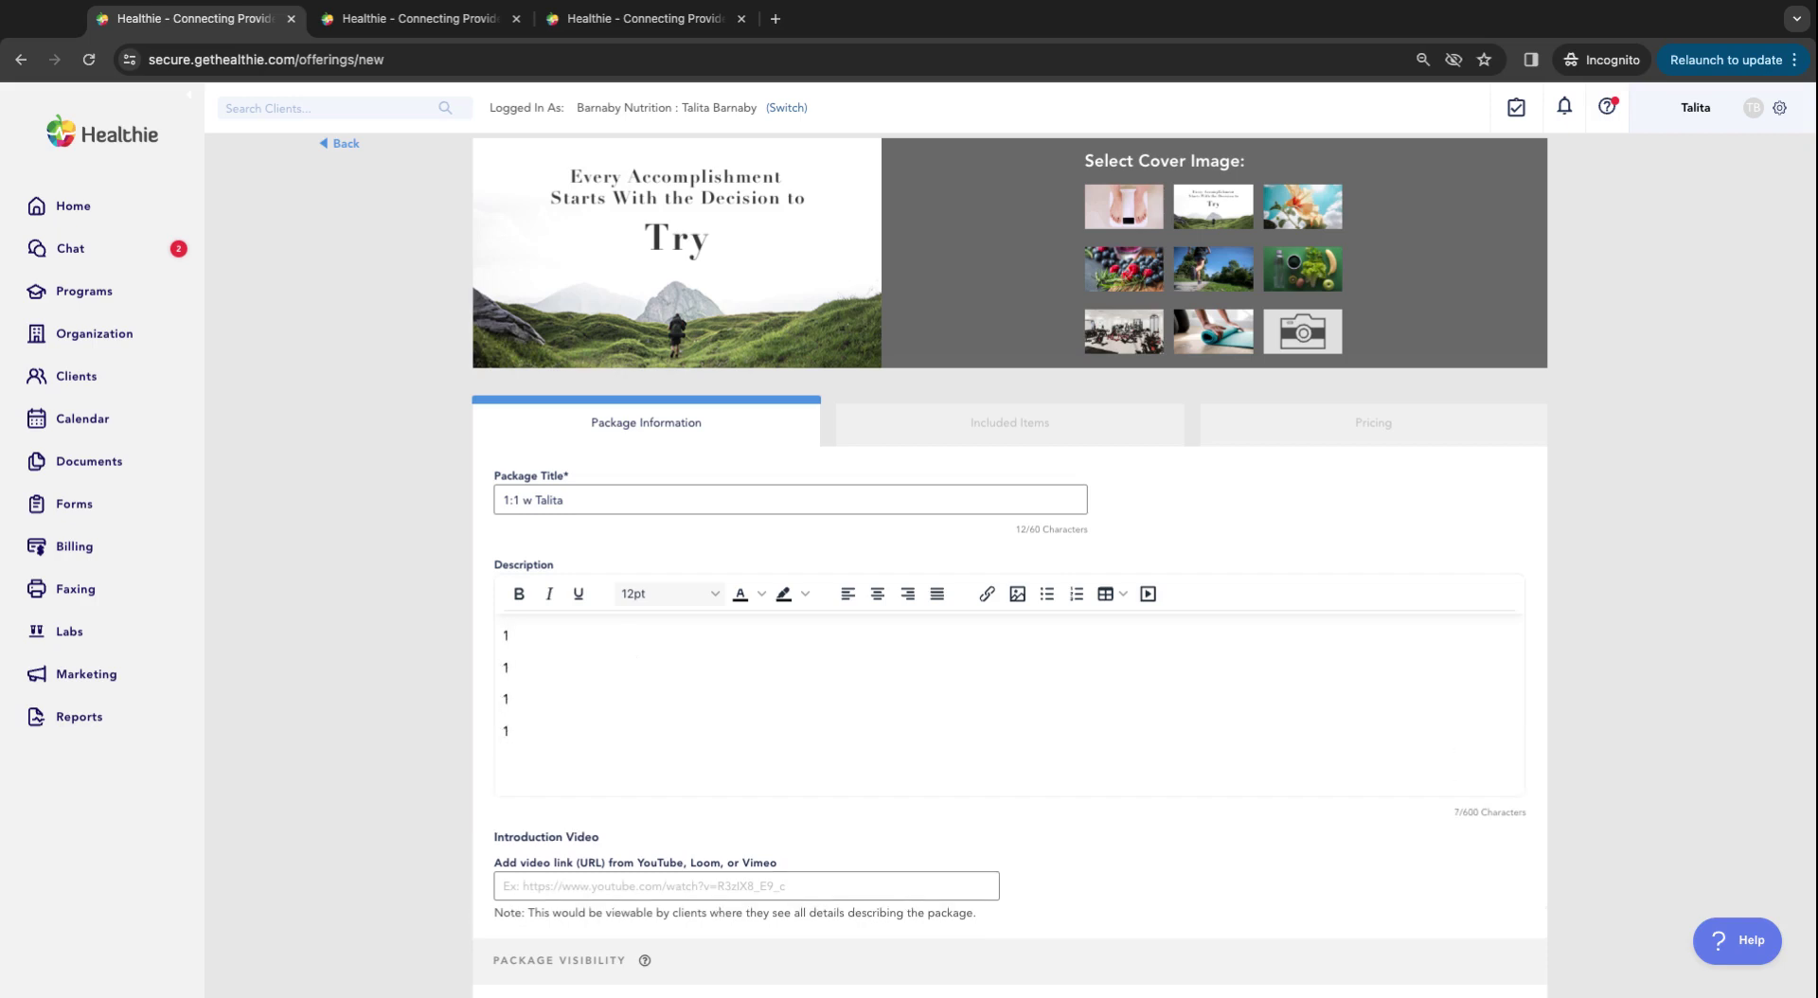
key("Return")
type("333333")
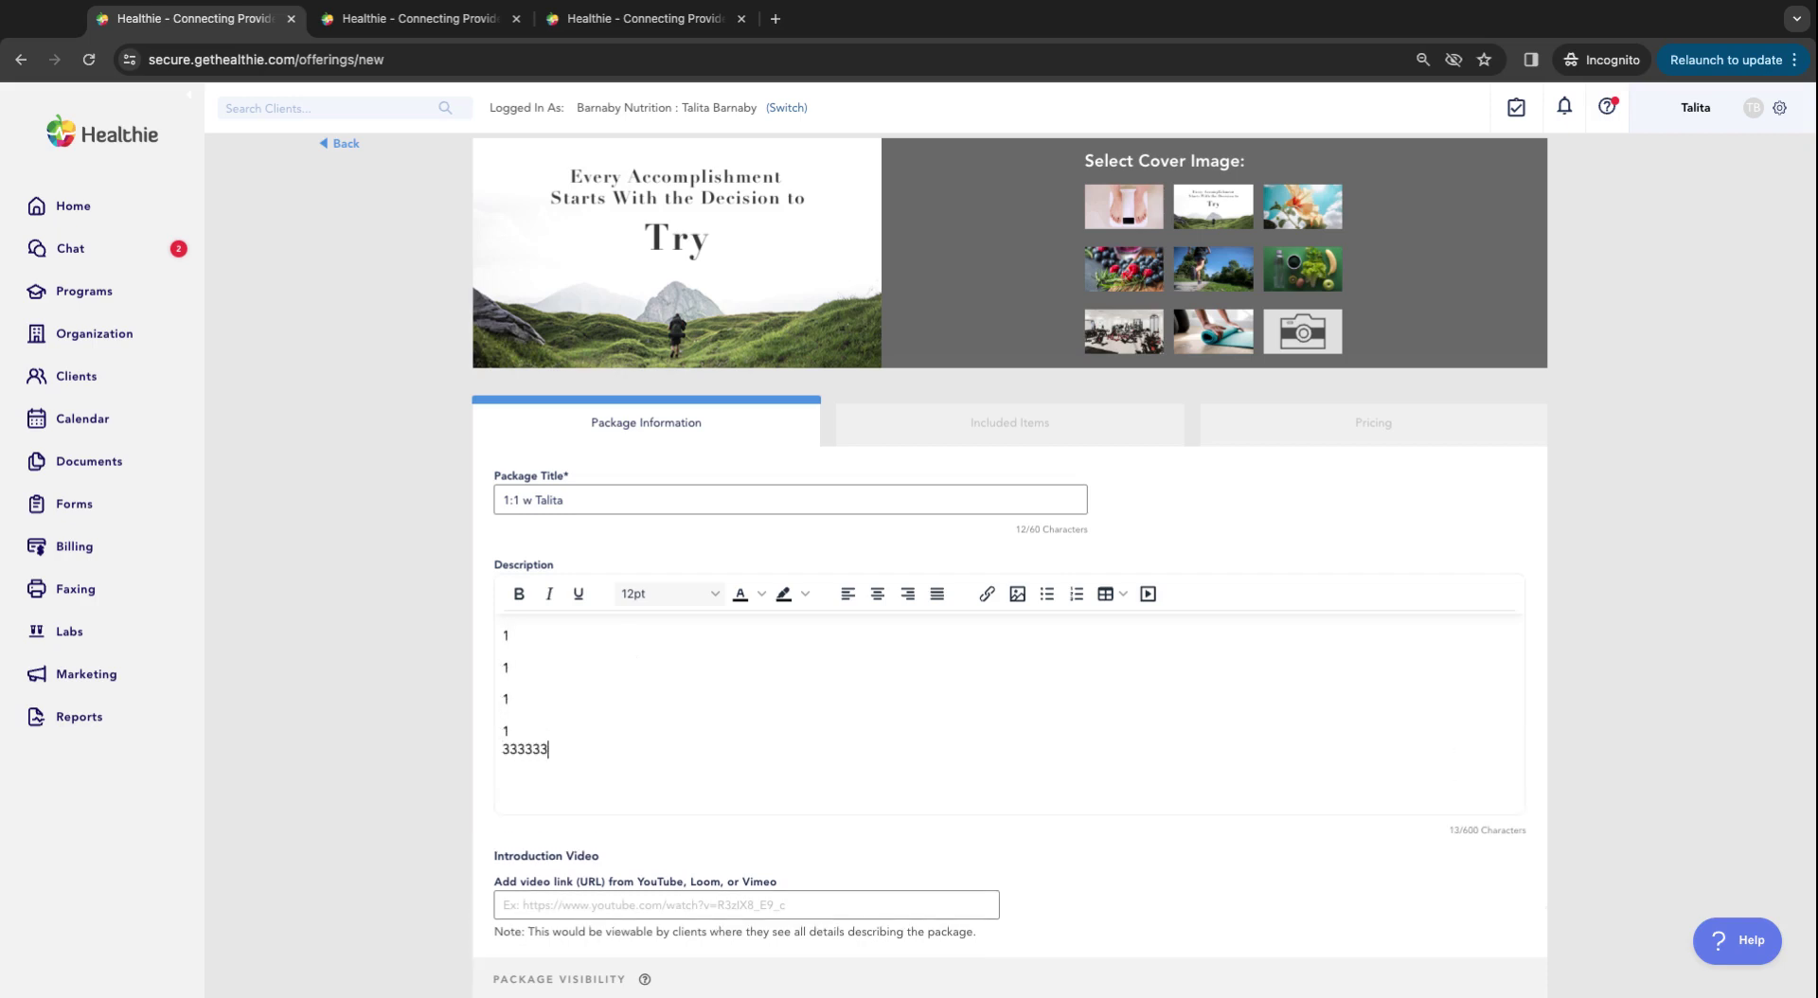
key("Return")
type("22222")
key("Return")
key("Return")
key("Return")
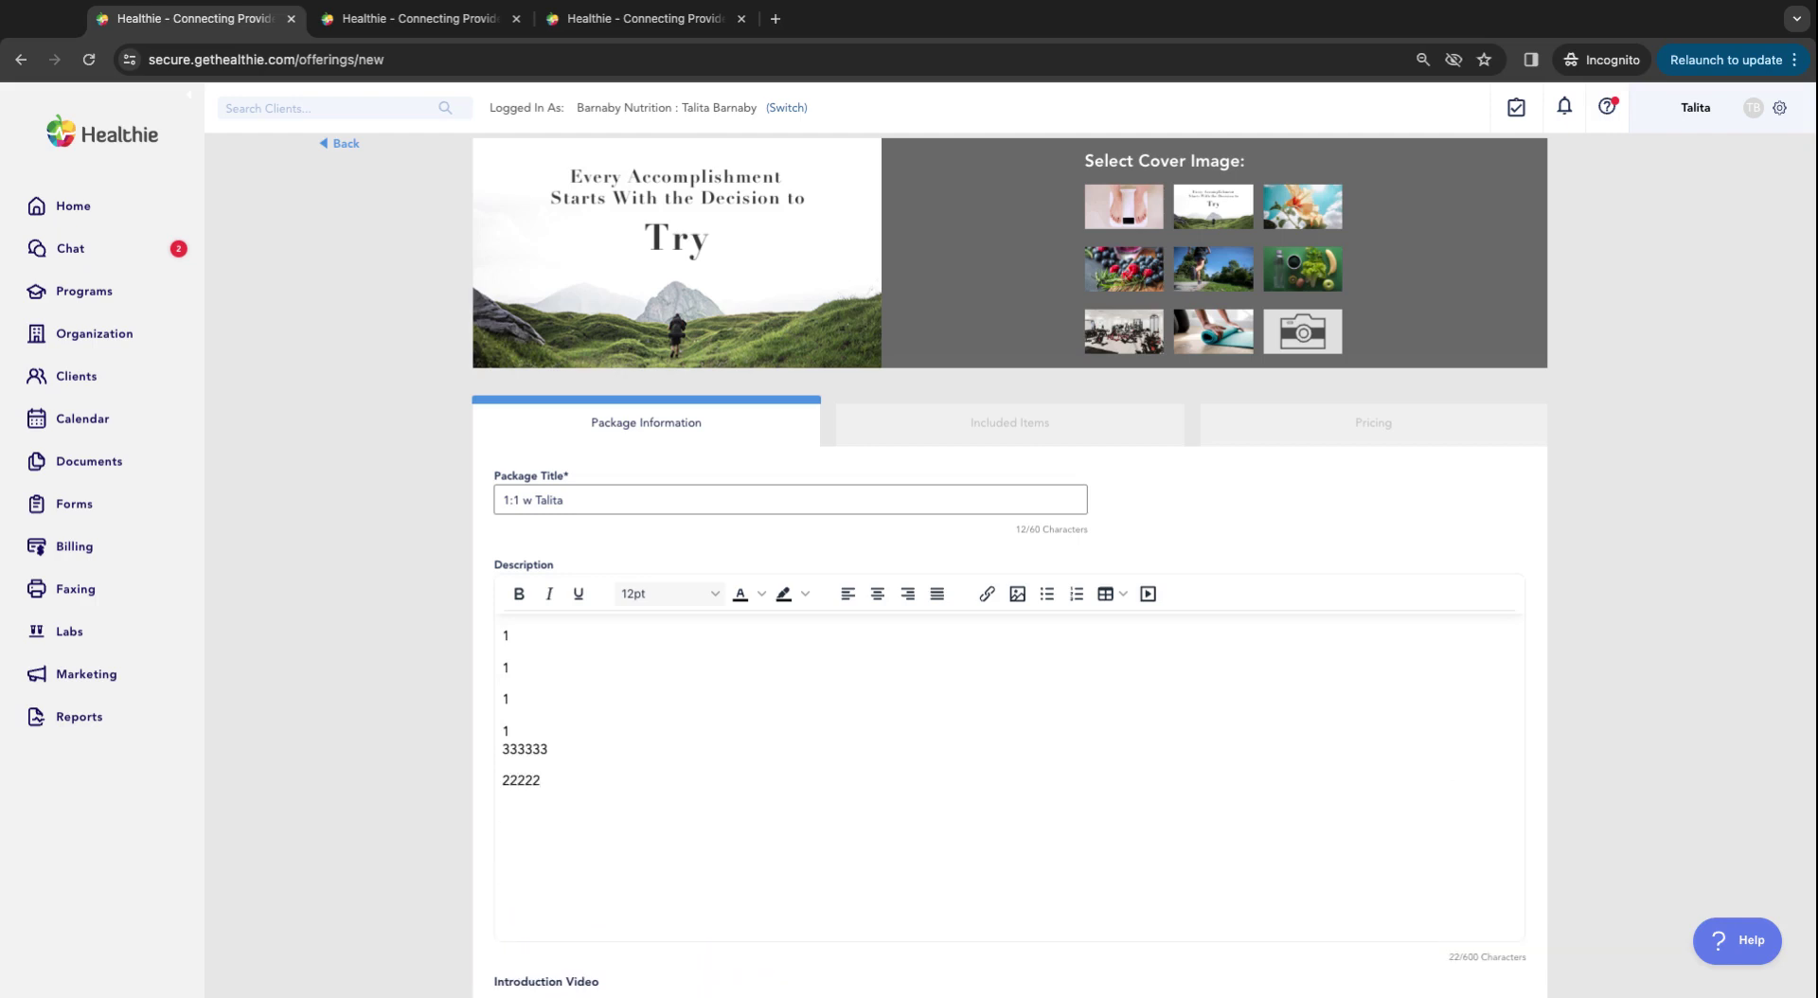
type("qwertyuio")
scroll(638, 584, "down", 5)
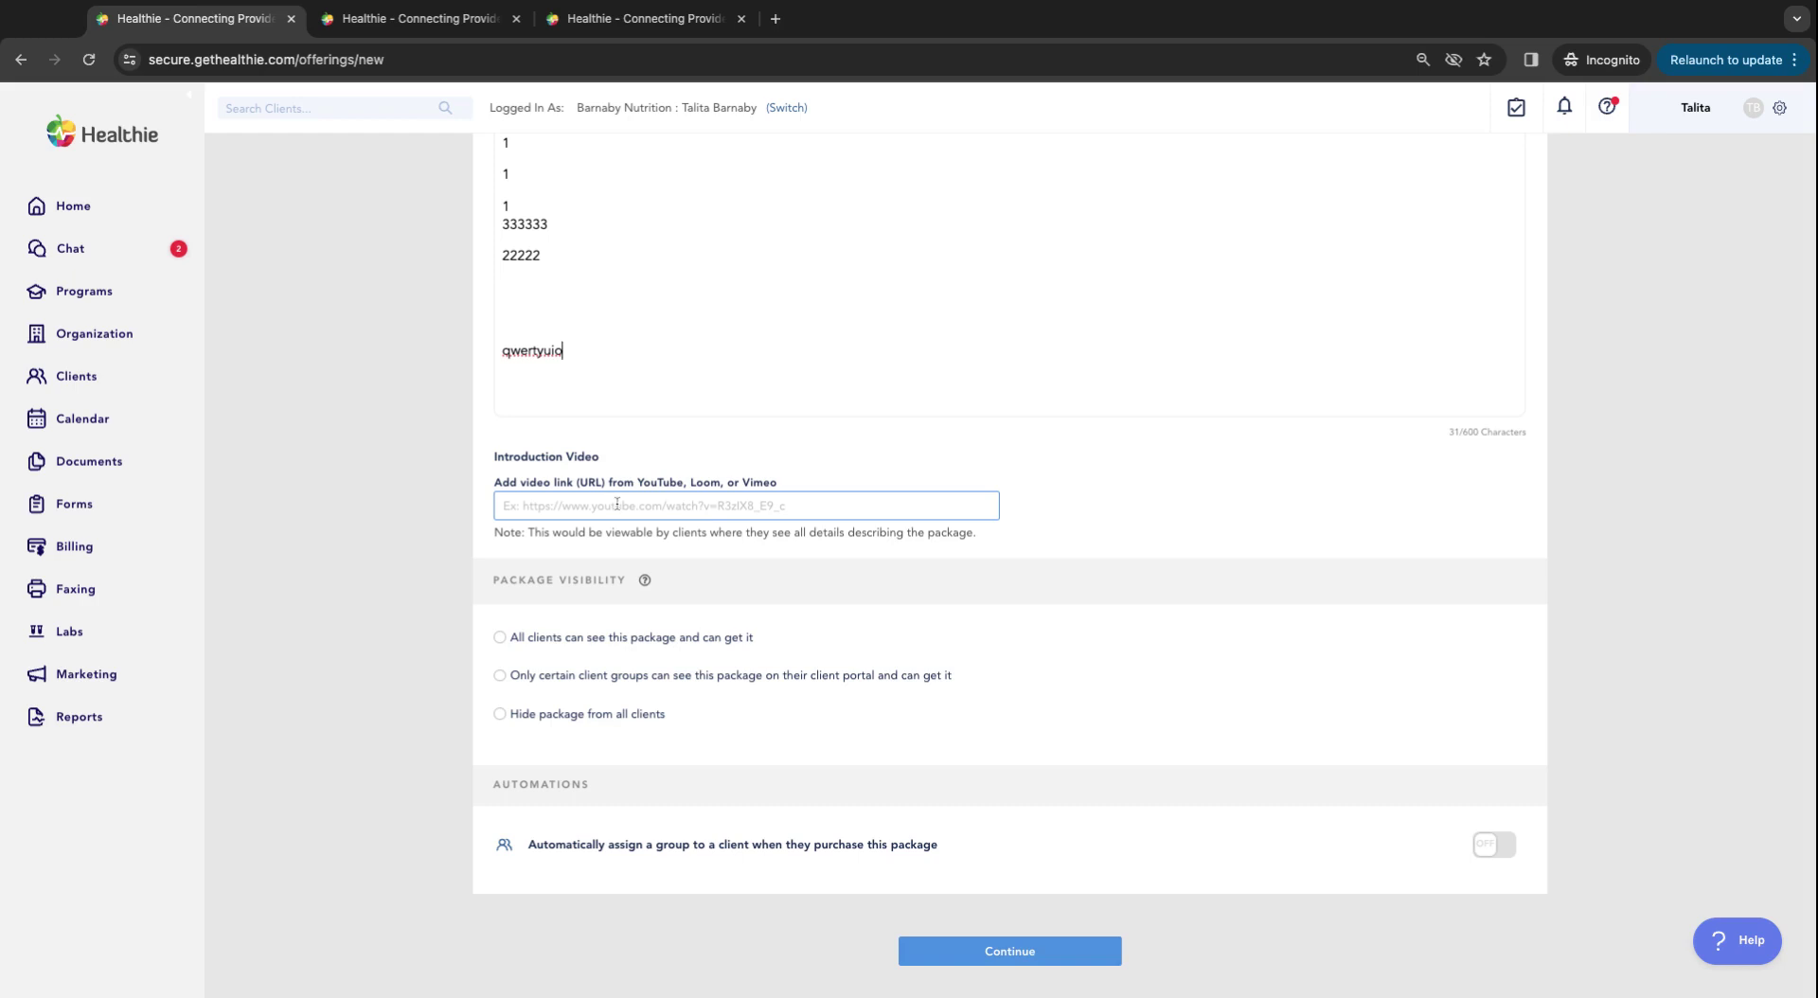
Step: Set Package Visibility to 'All clients can see this package and can get it' and continue
left_click_drag(506, 494, 496, 488)
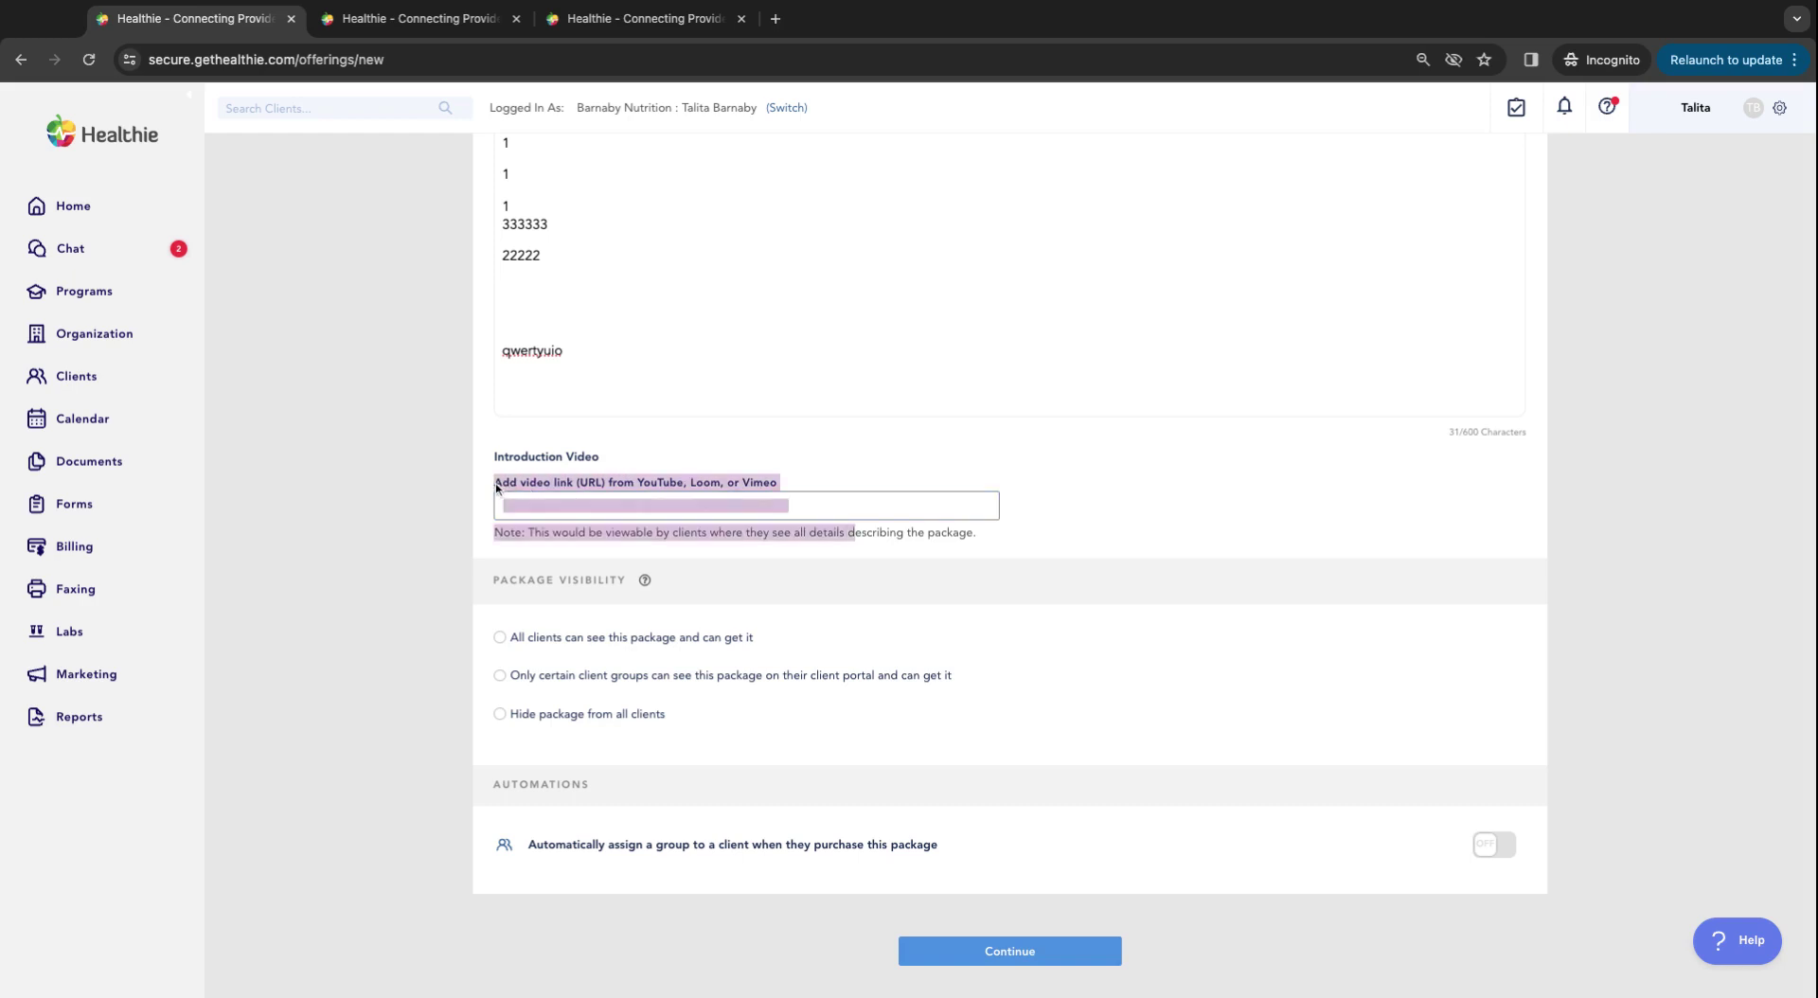
left_click(753, 507)
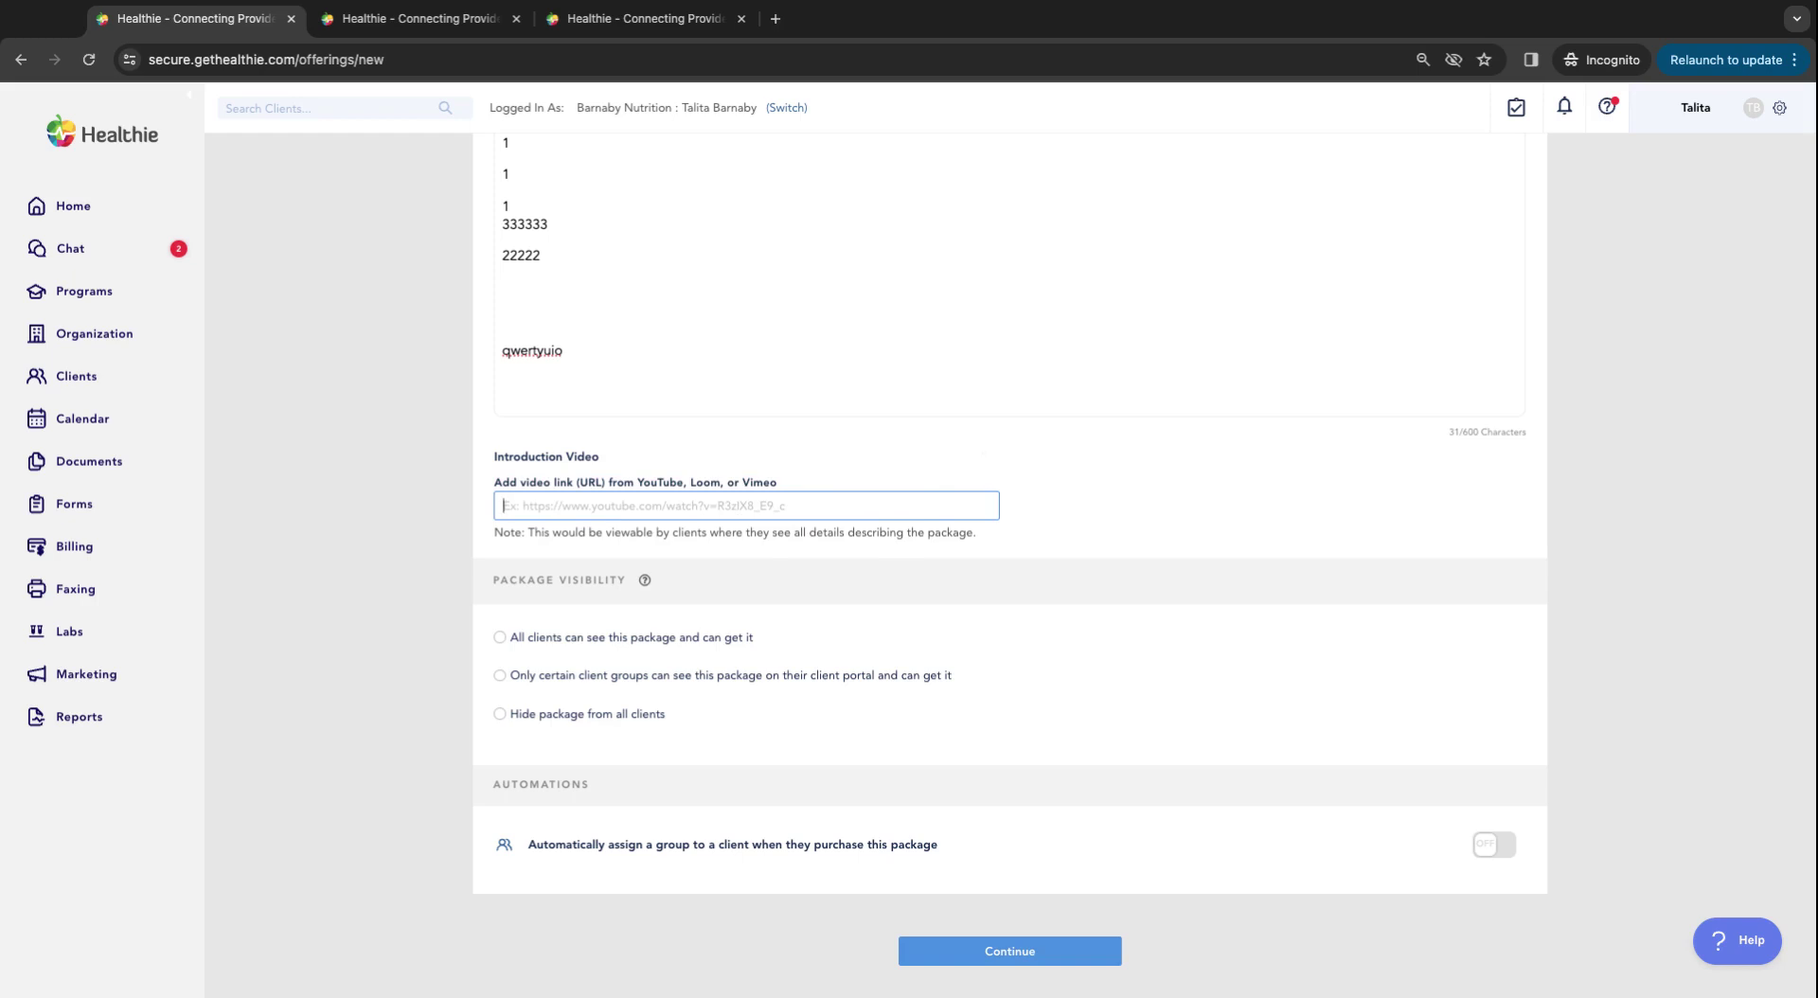
scroll(1009, 568, "up", 4)
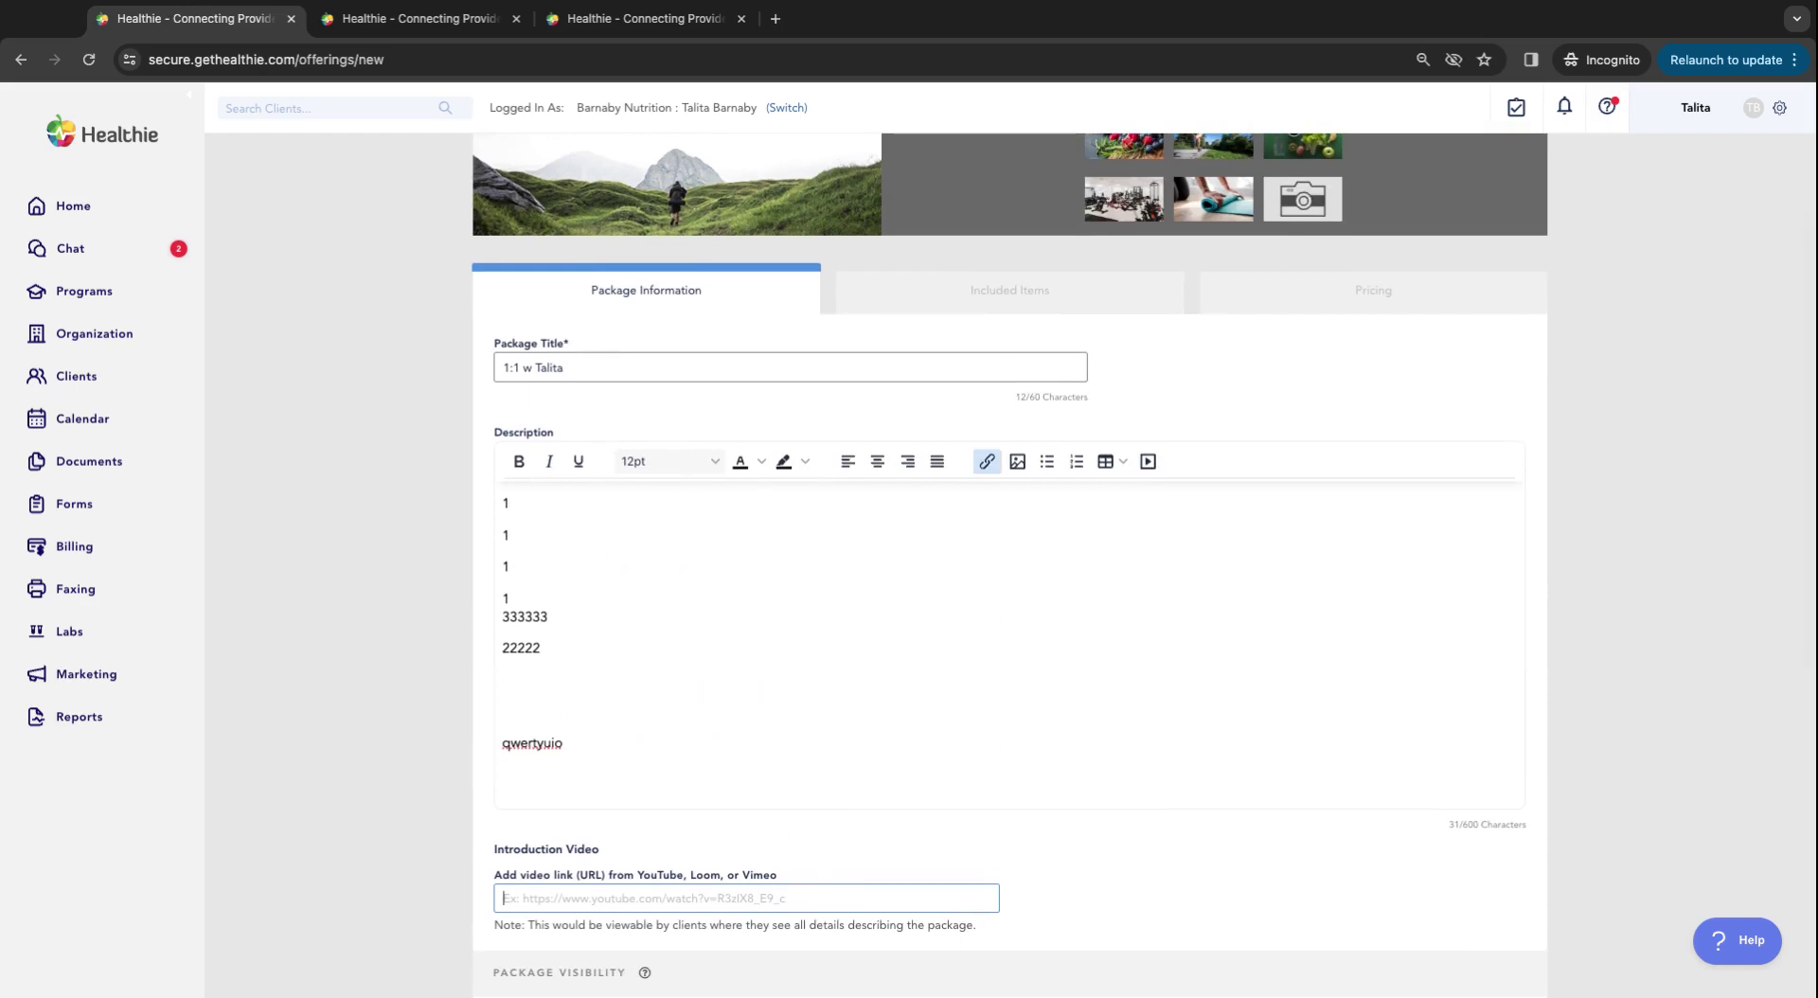
scroll(1010, 569, "down", 5)
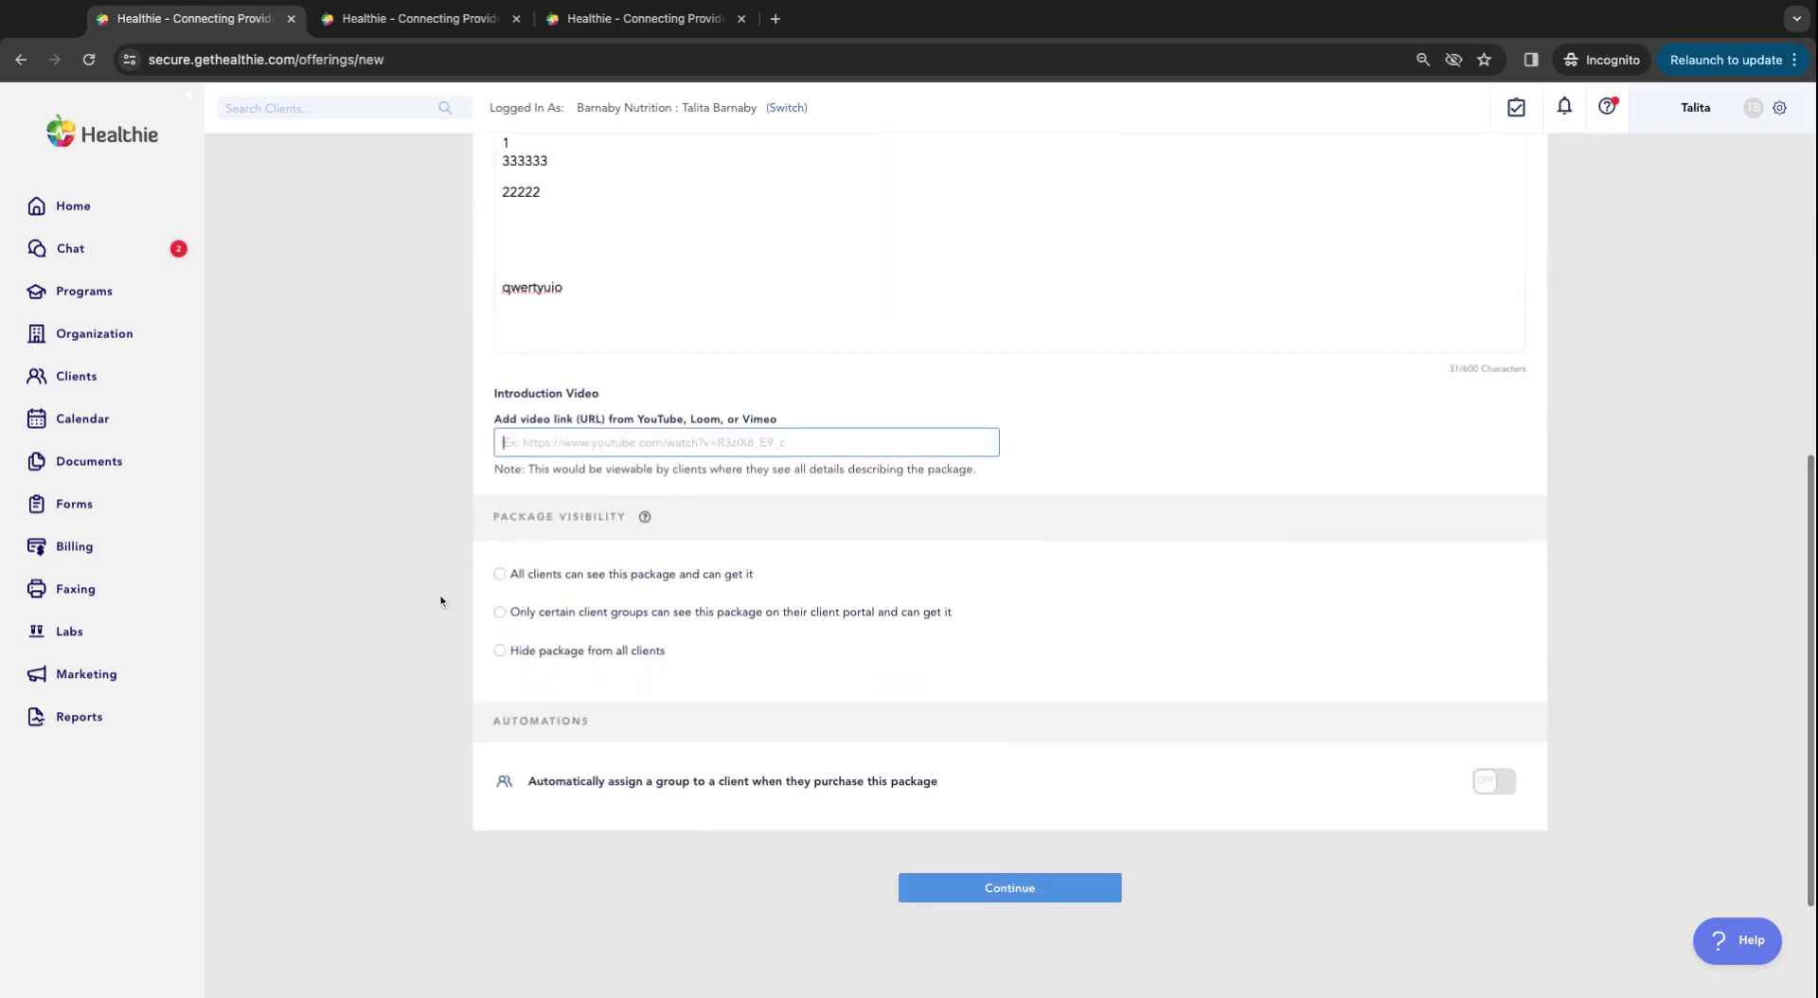
left_click_drag(495, 511, 628, 519)
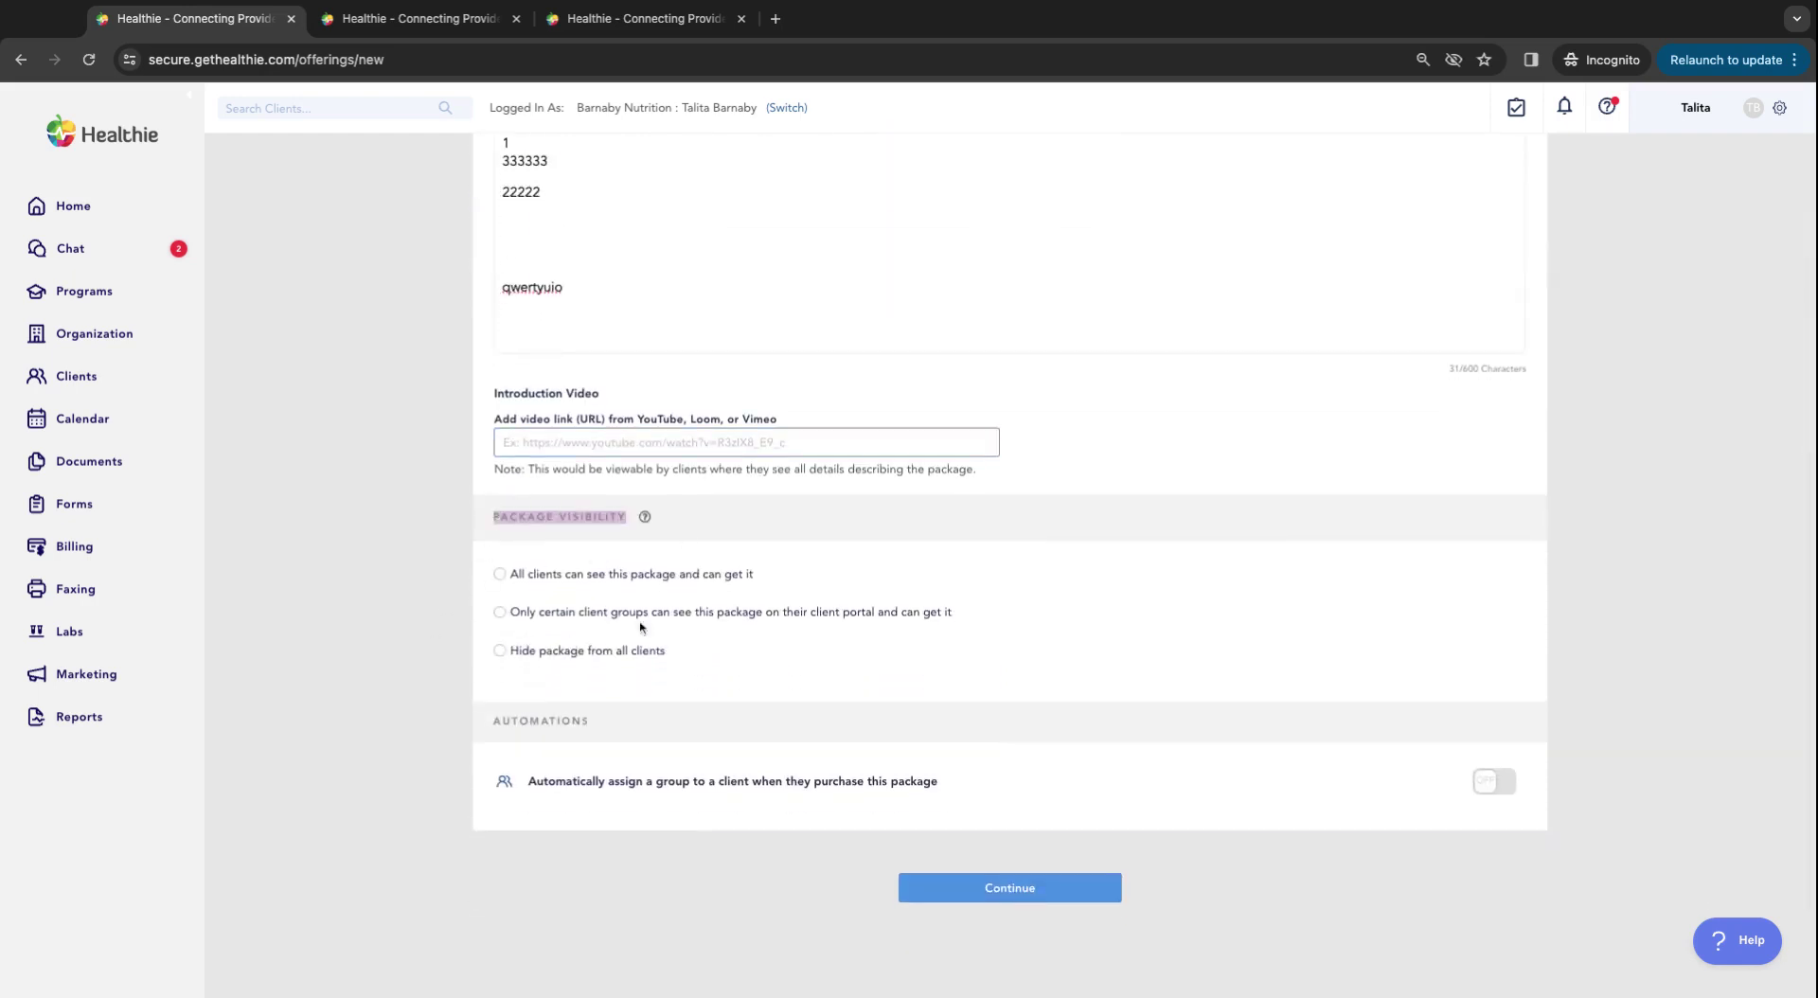
left_click(627, 577)
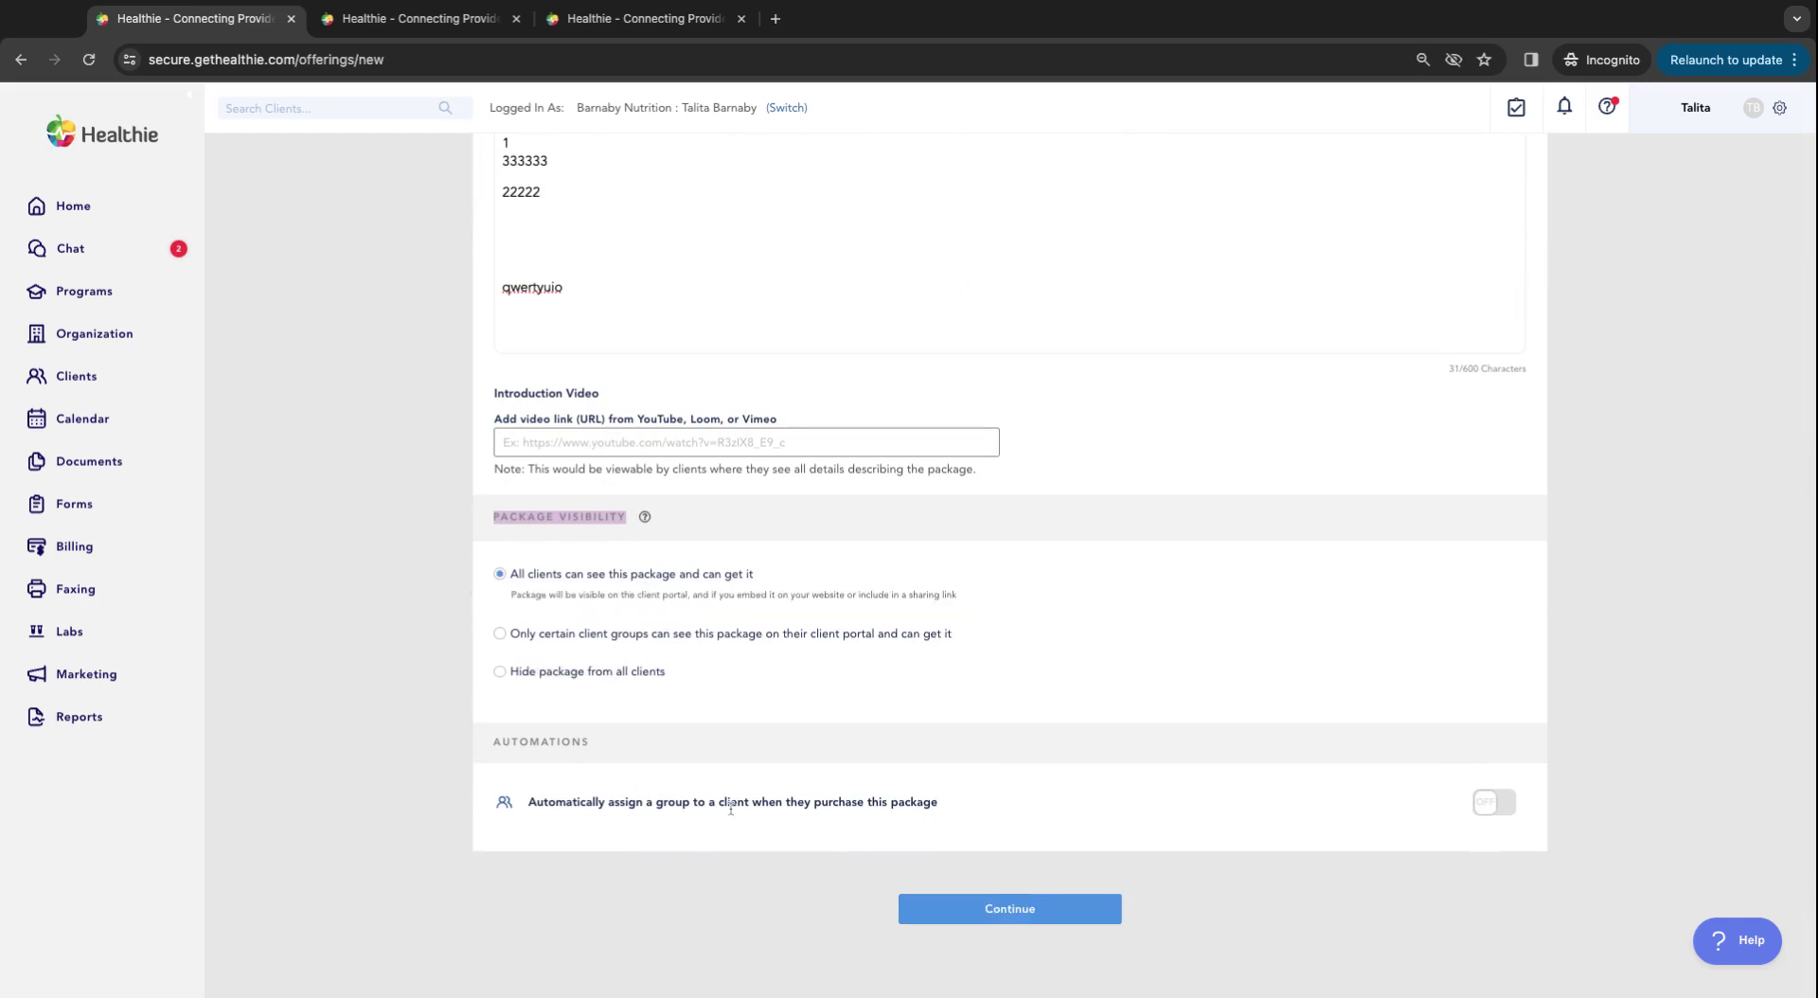
left_click_drag(496, 740, 726, 802)
left_click(947, 923)
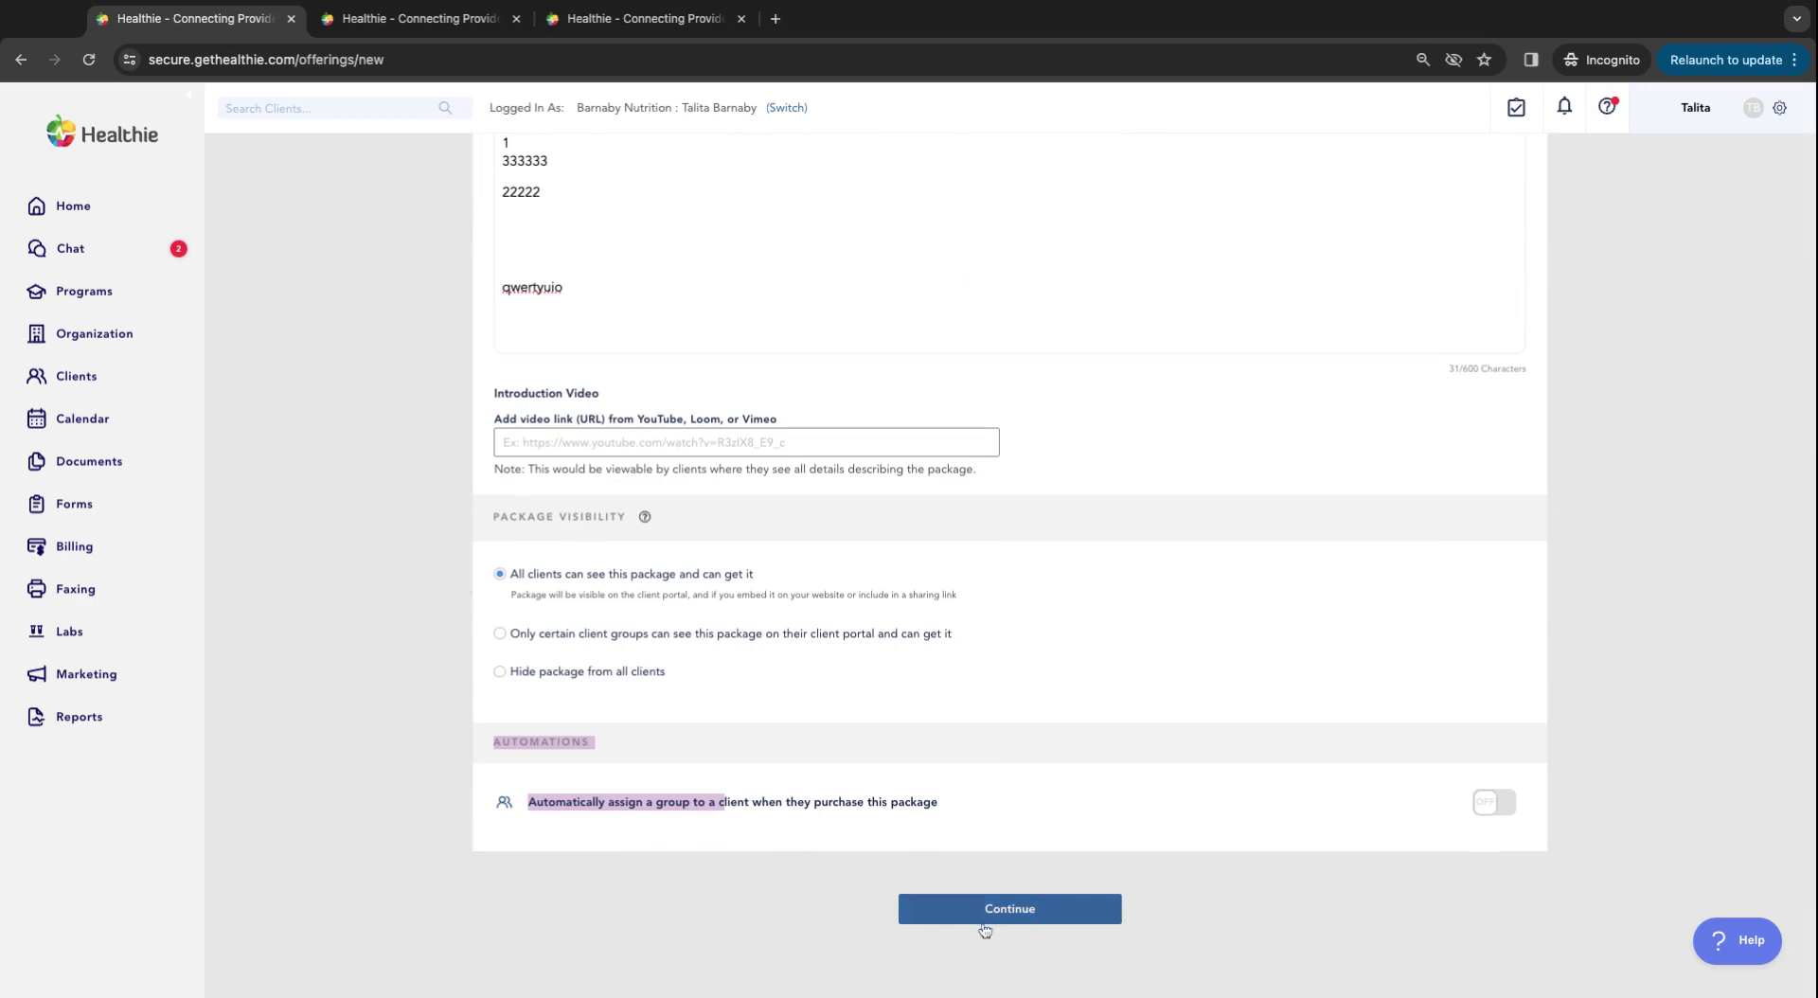
Step: Add one 1:1 session w Talita to the package with Renew unchecked
scroll(831, 730, "up", 3)
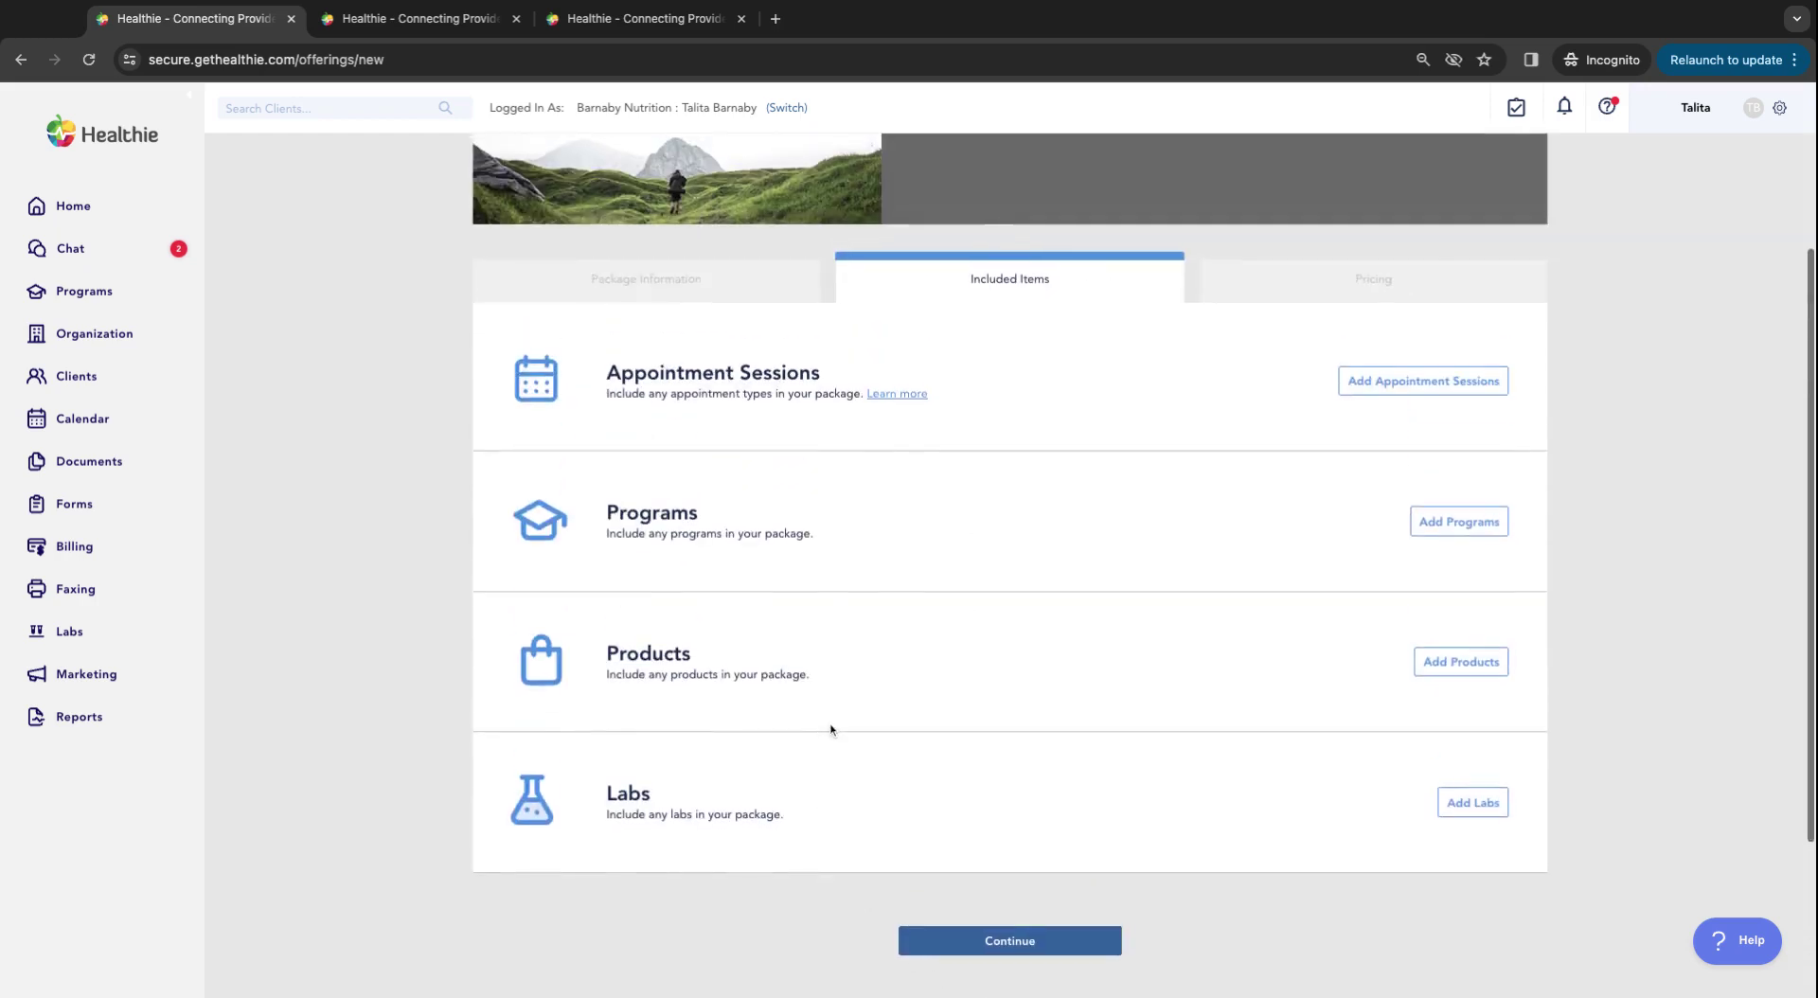
triple_click(702, 373)
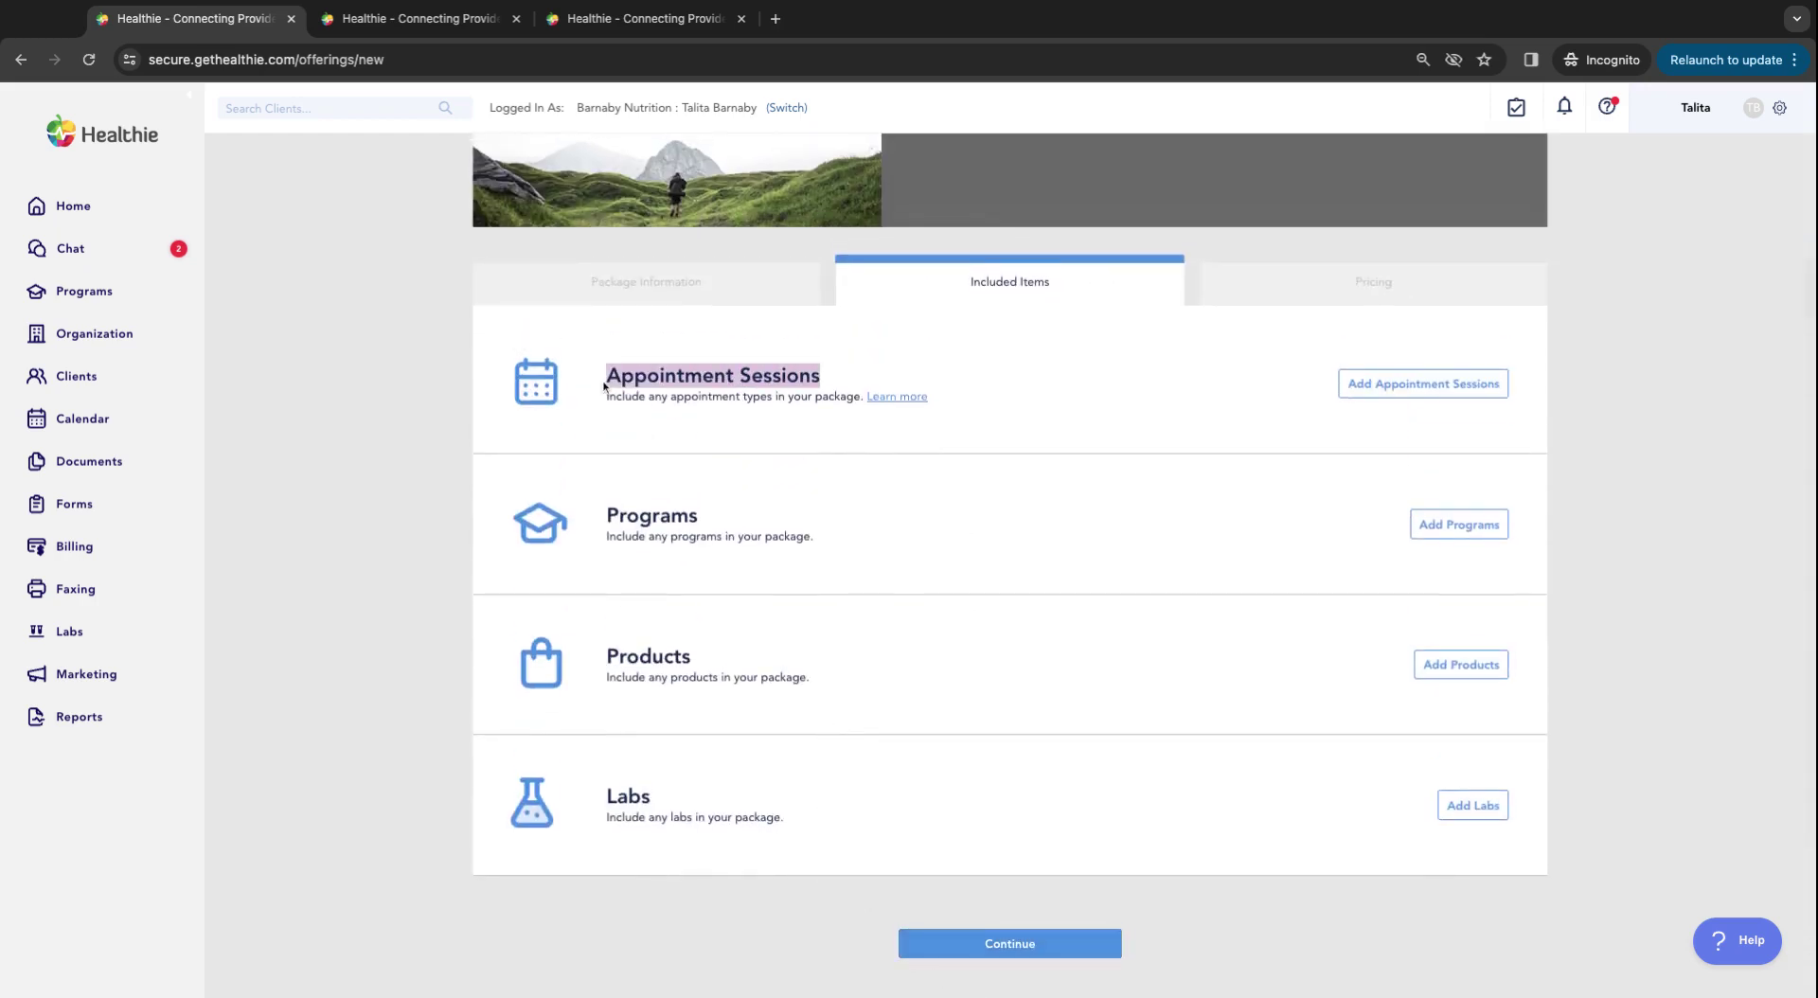
left_click(1385, 393)
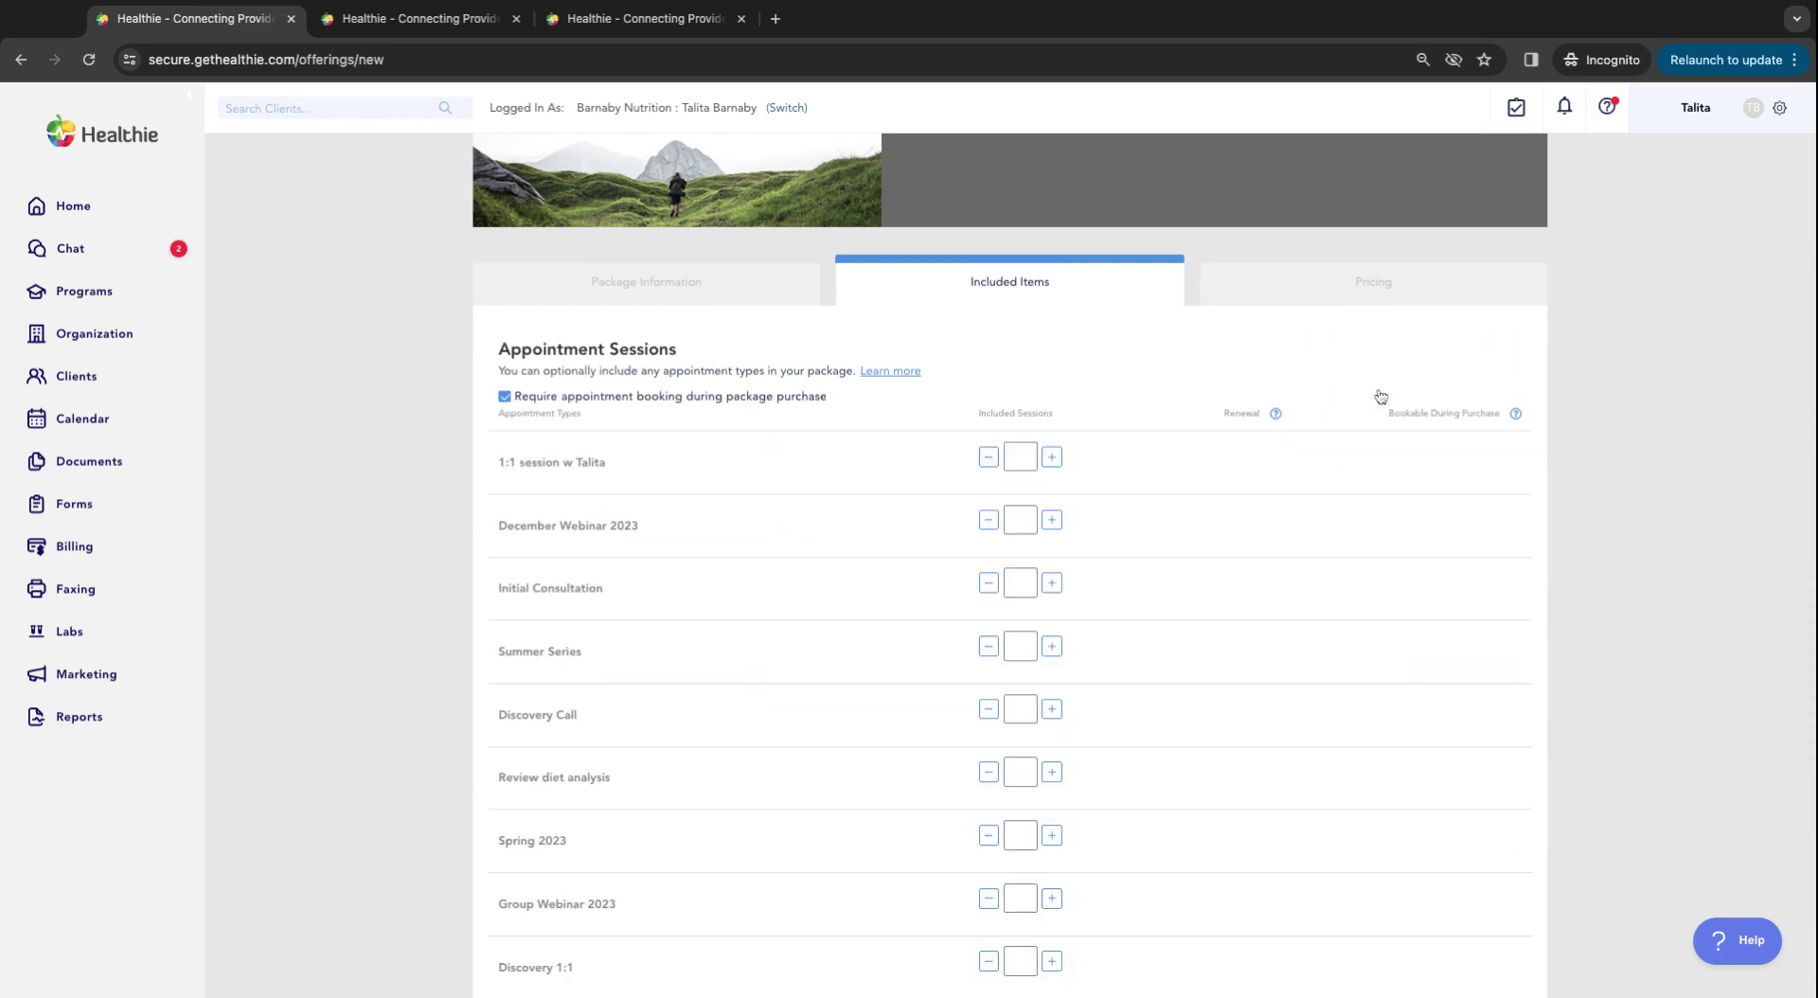
left_click(1051, 456)
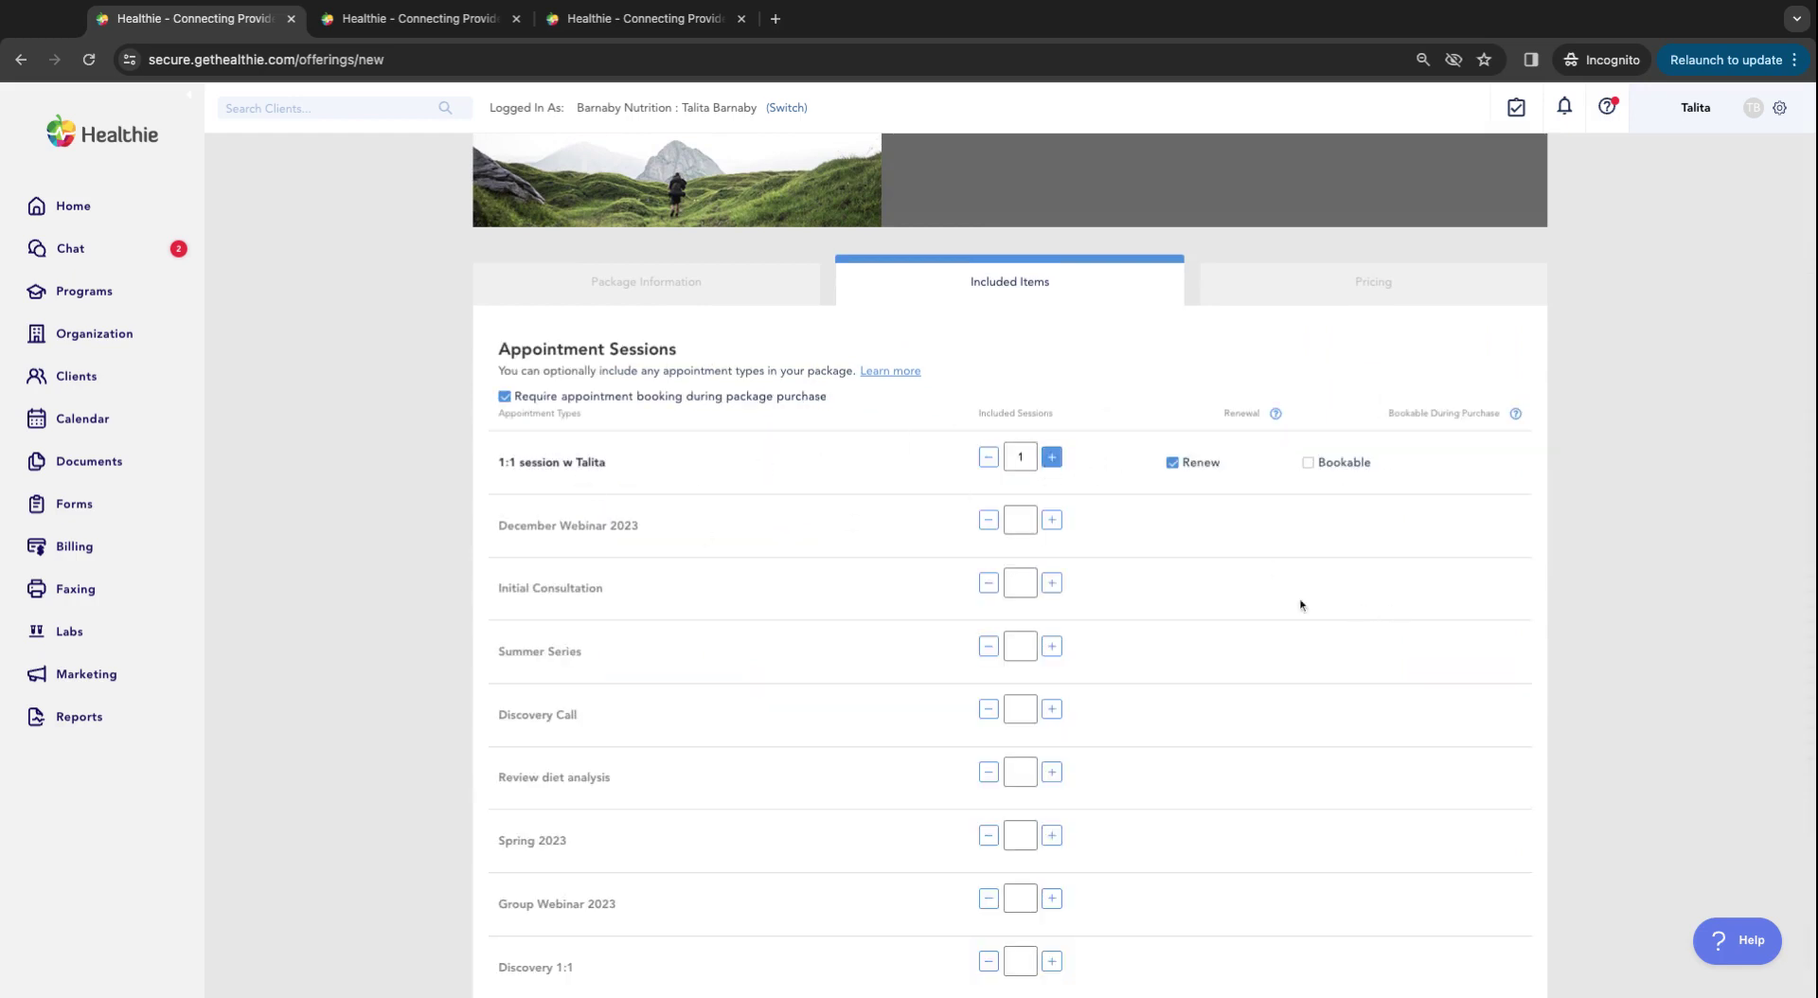
left_click(1175, 463)
Step: Keep appointment booking required and make the 1:1 session bookable during purchase
left_click(755, 402)
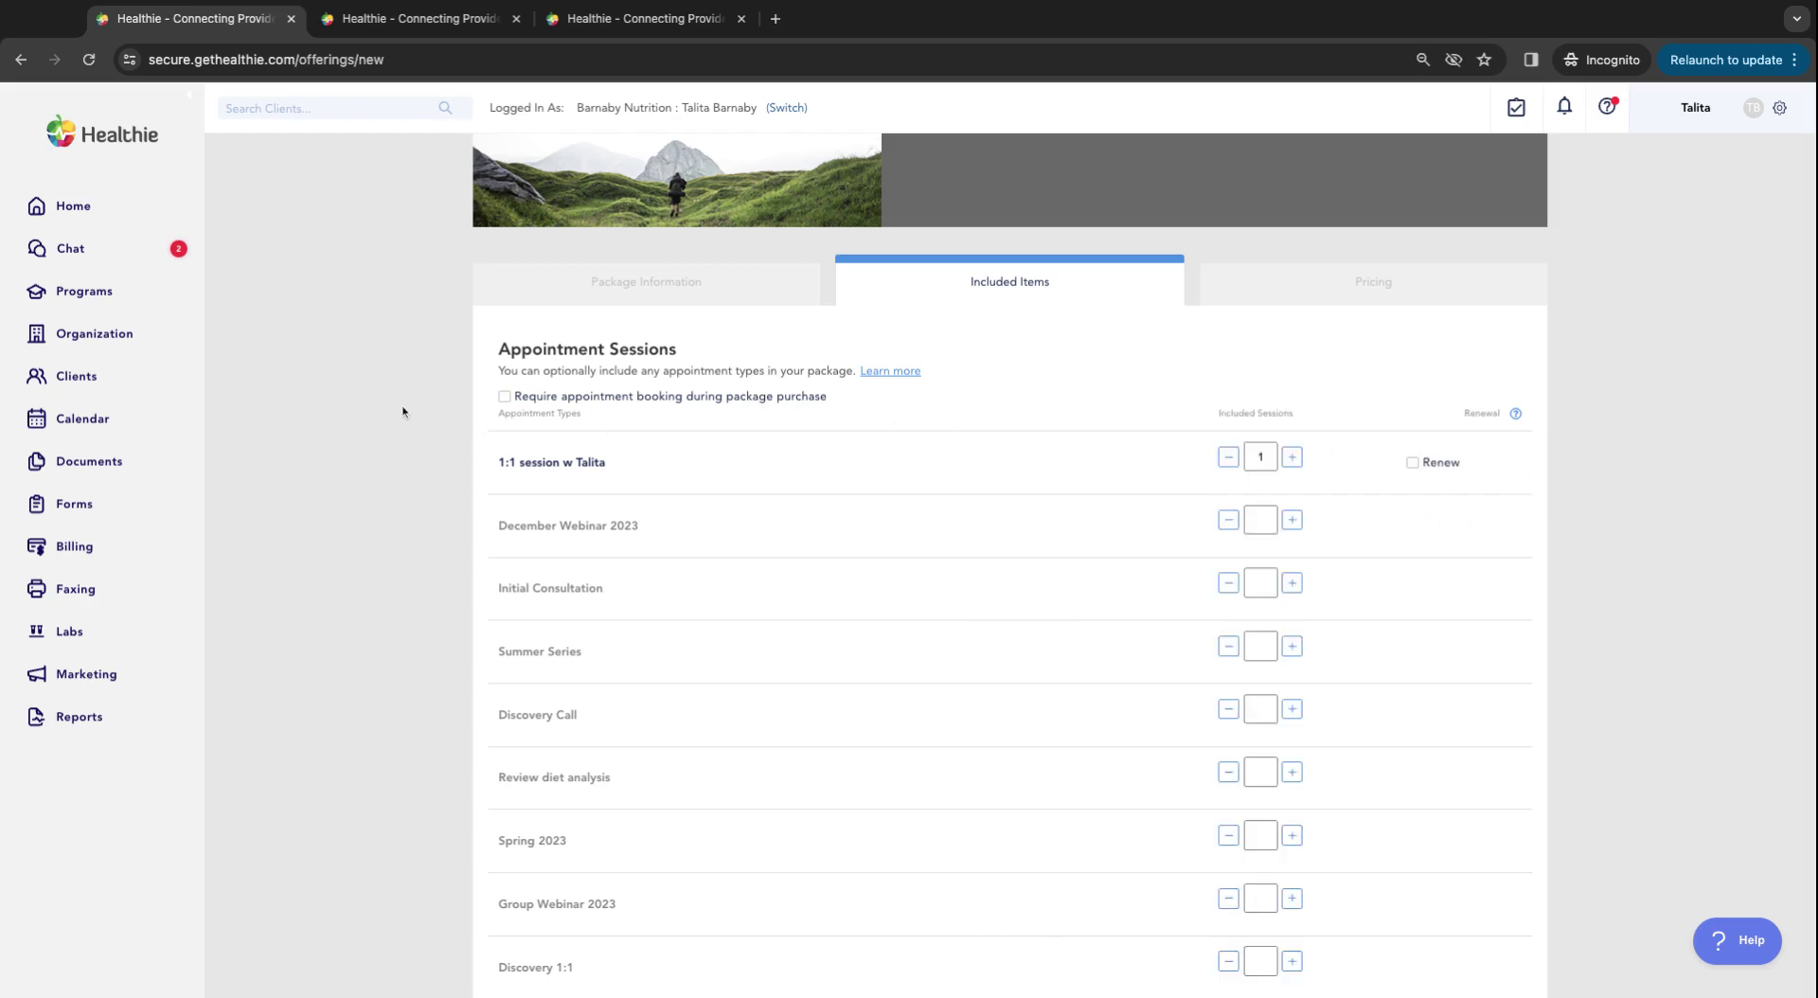
left_click(593, 402)
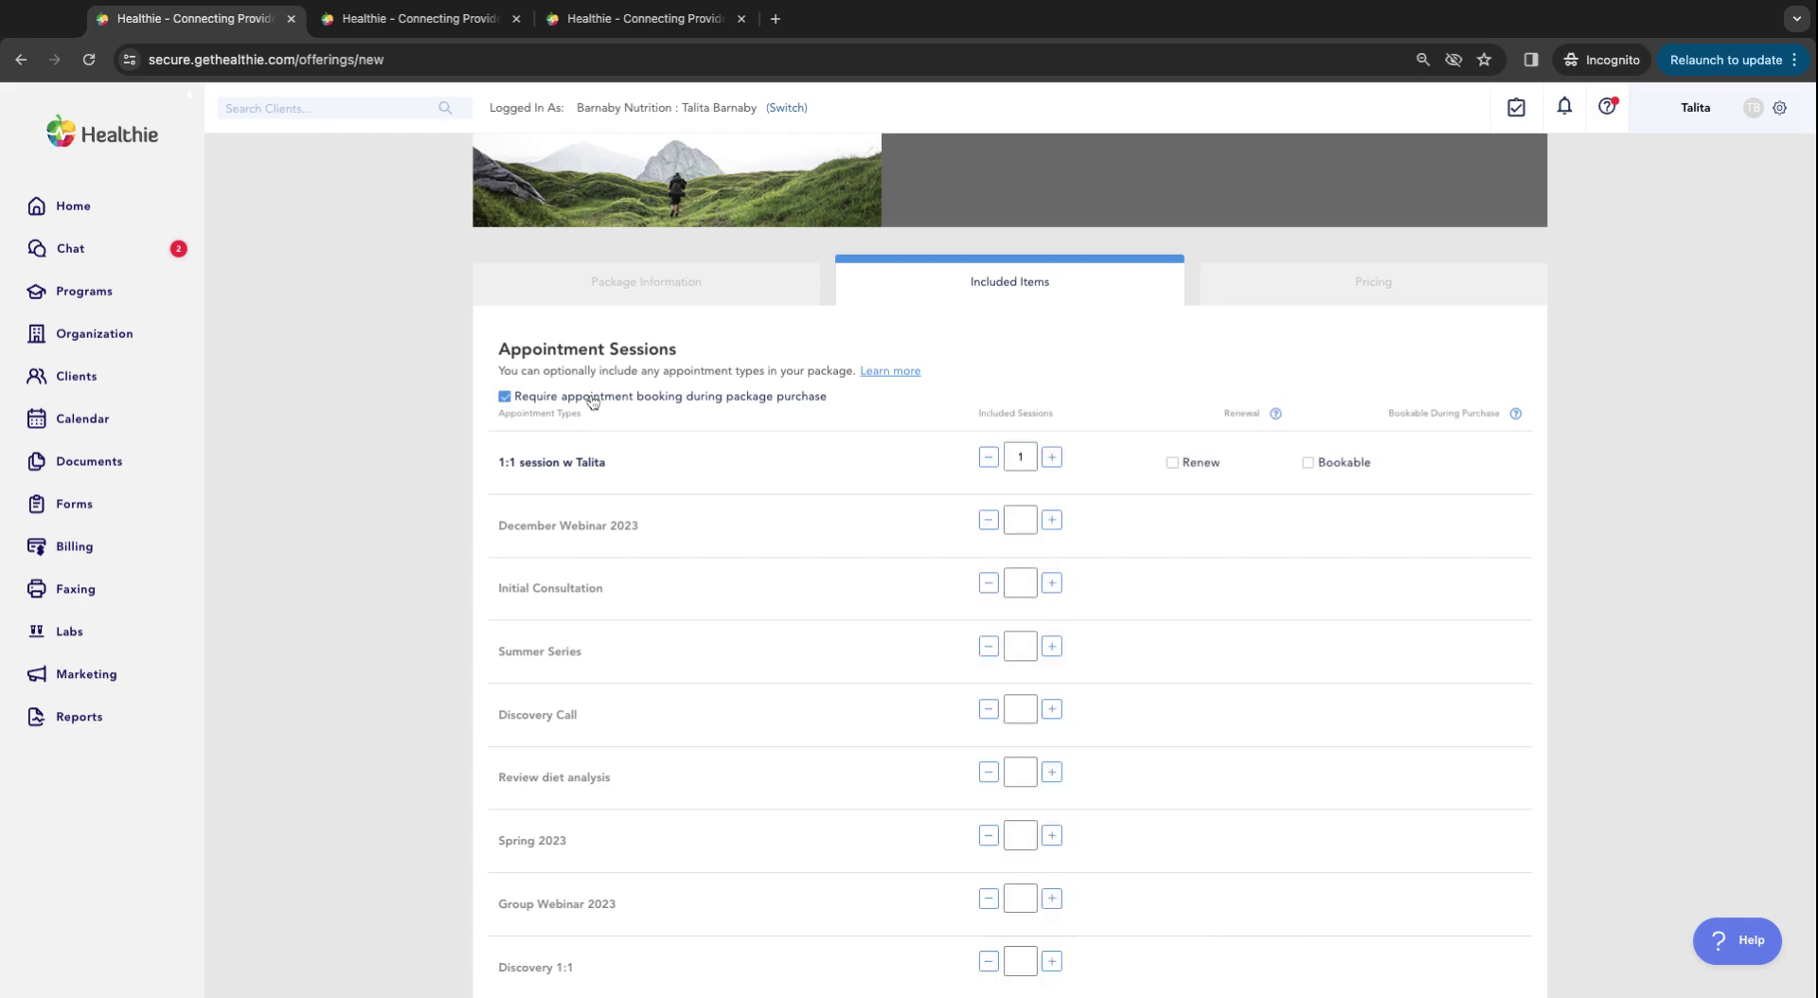
left_click(1354, 470)
left_click(1308, 464)
mouse_move(1520, 422)
left_click(1308, 462)
scroll(1317, 465, "down", 3)
scroll(1316, 464, "down", 1)
scroll(853, 370, "up", 4)
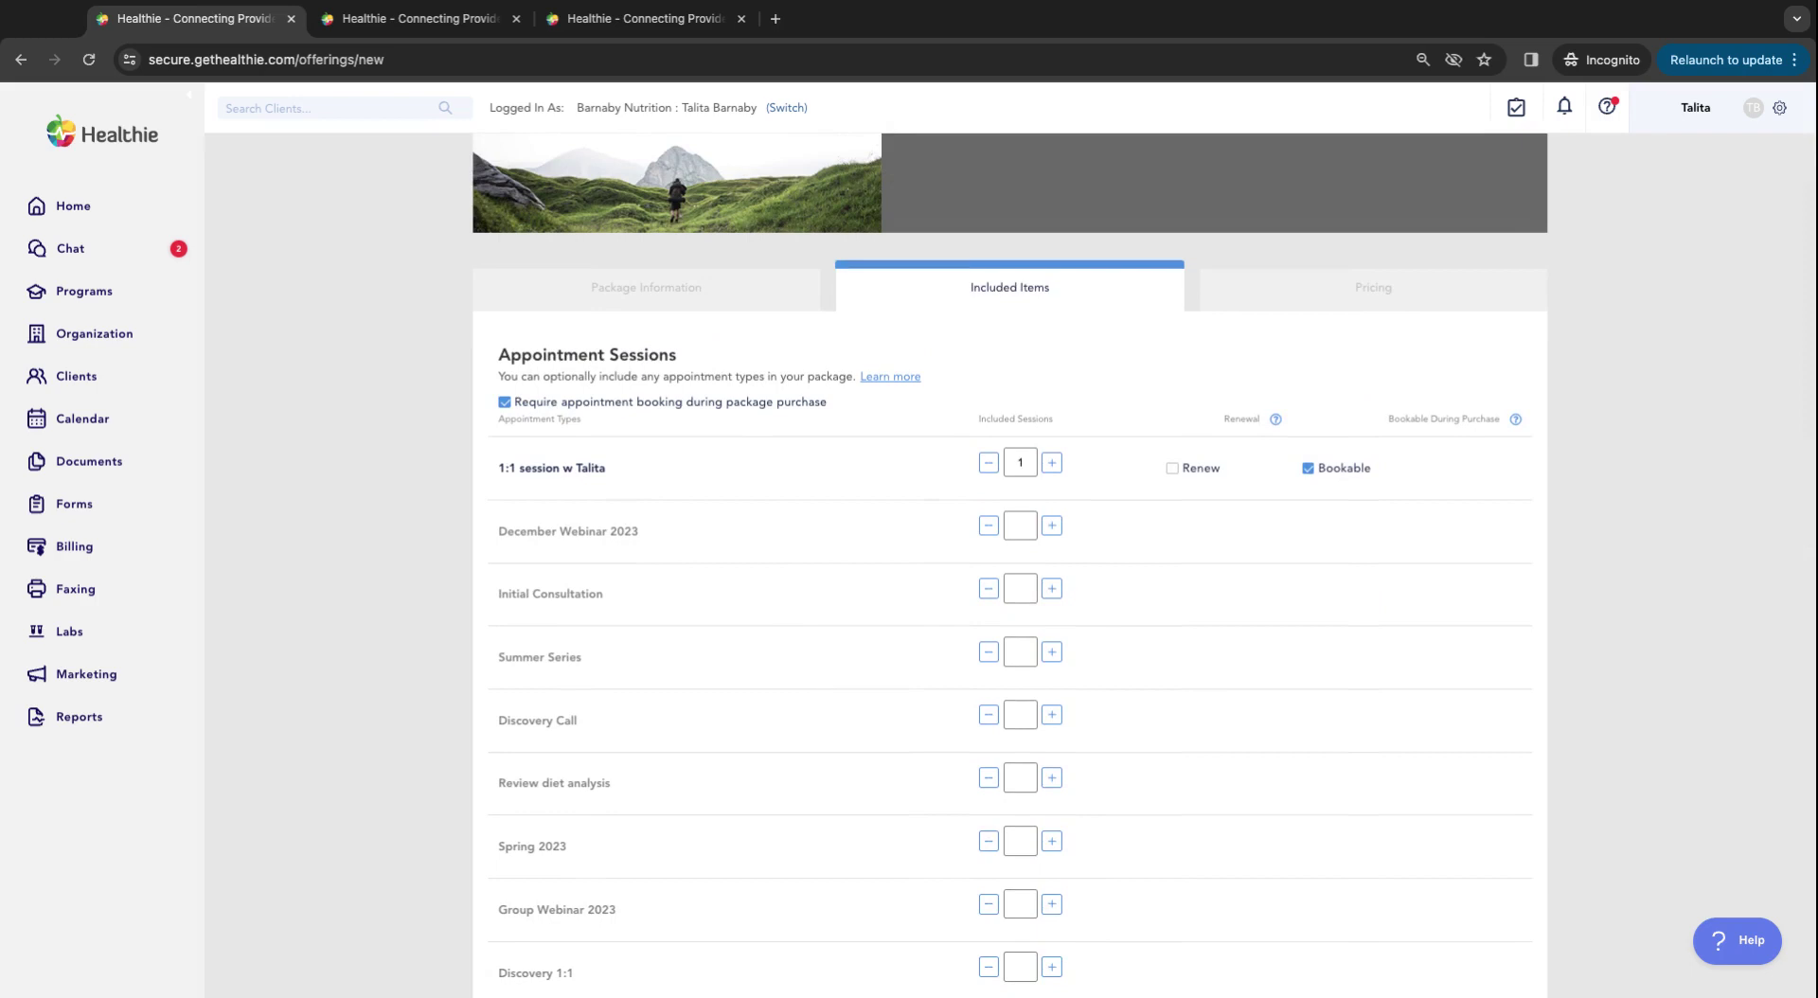
Step: Scroll to the Programs section and open its list, closing it without choosing a program
scroll(1010, 568, "down", 3)
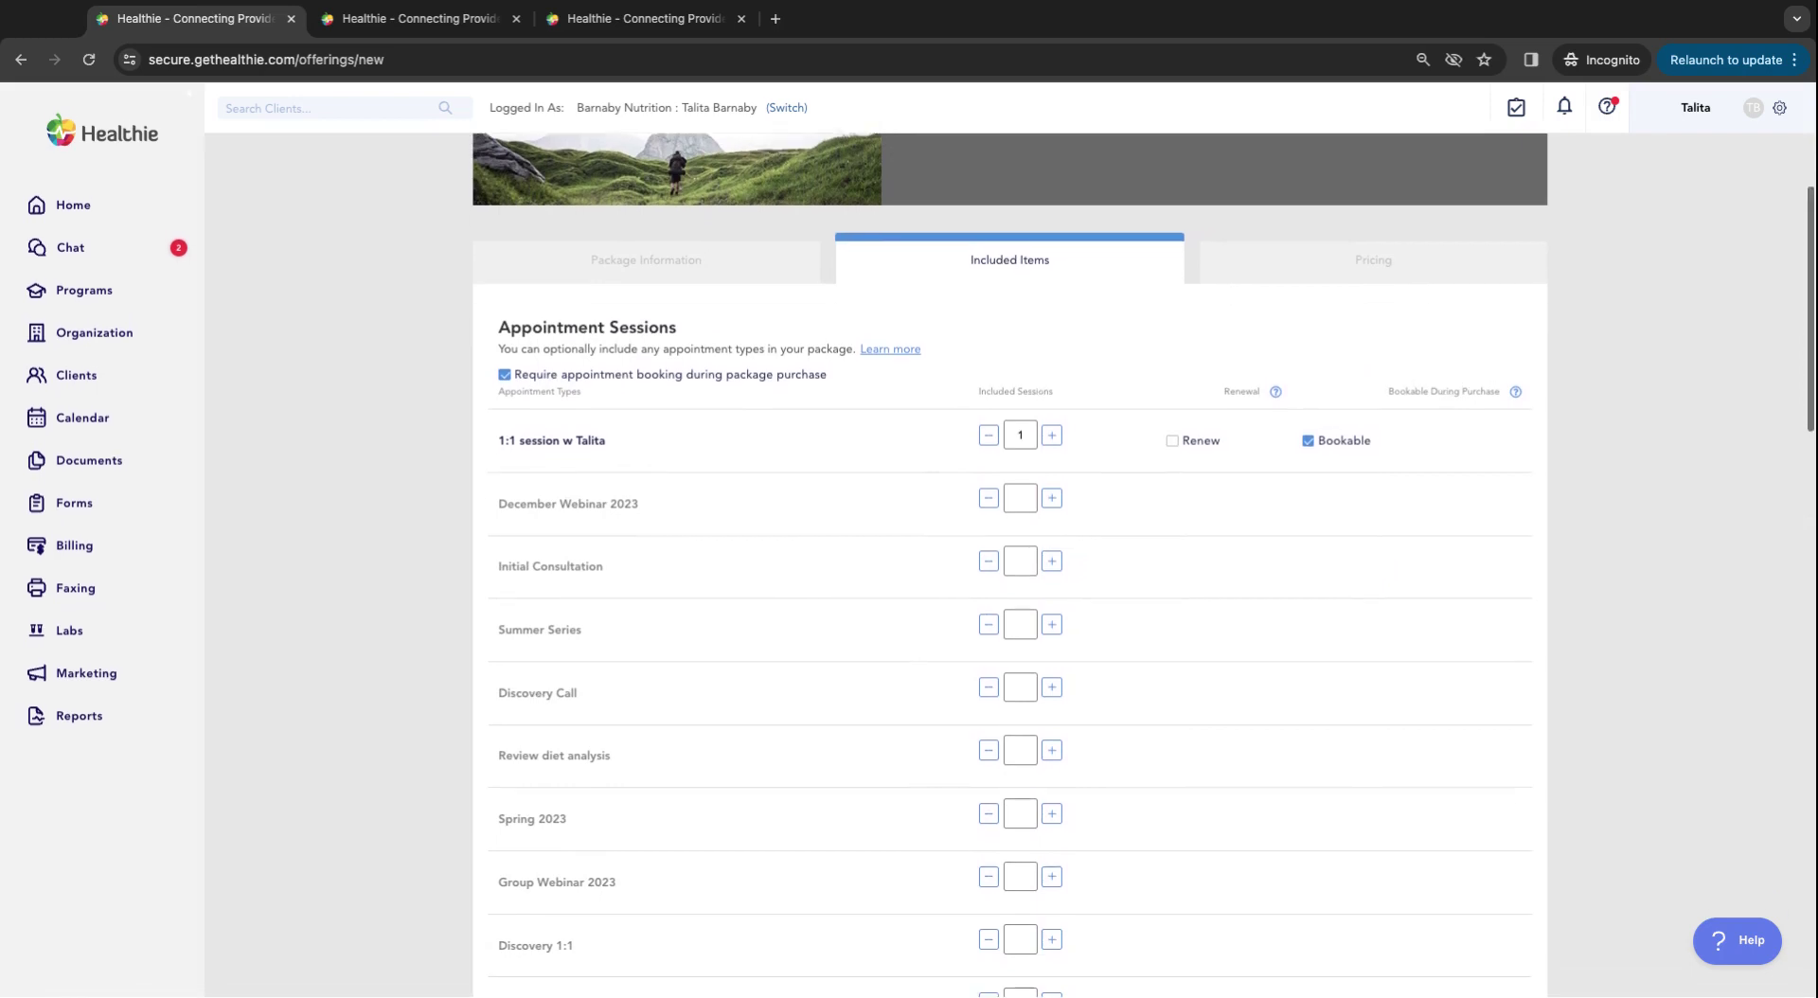
scroll(1009, 568, "down", 10)
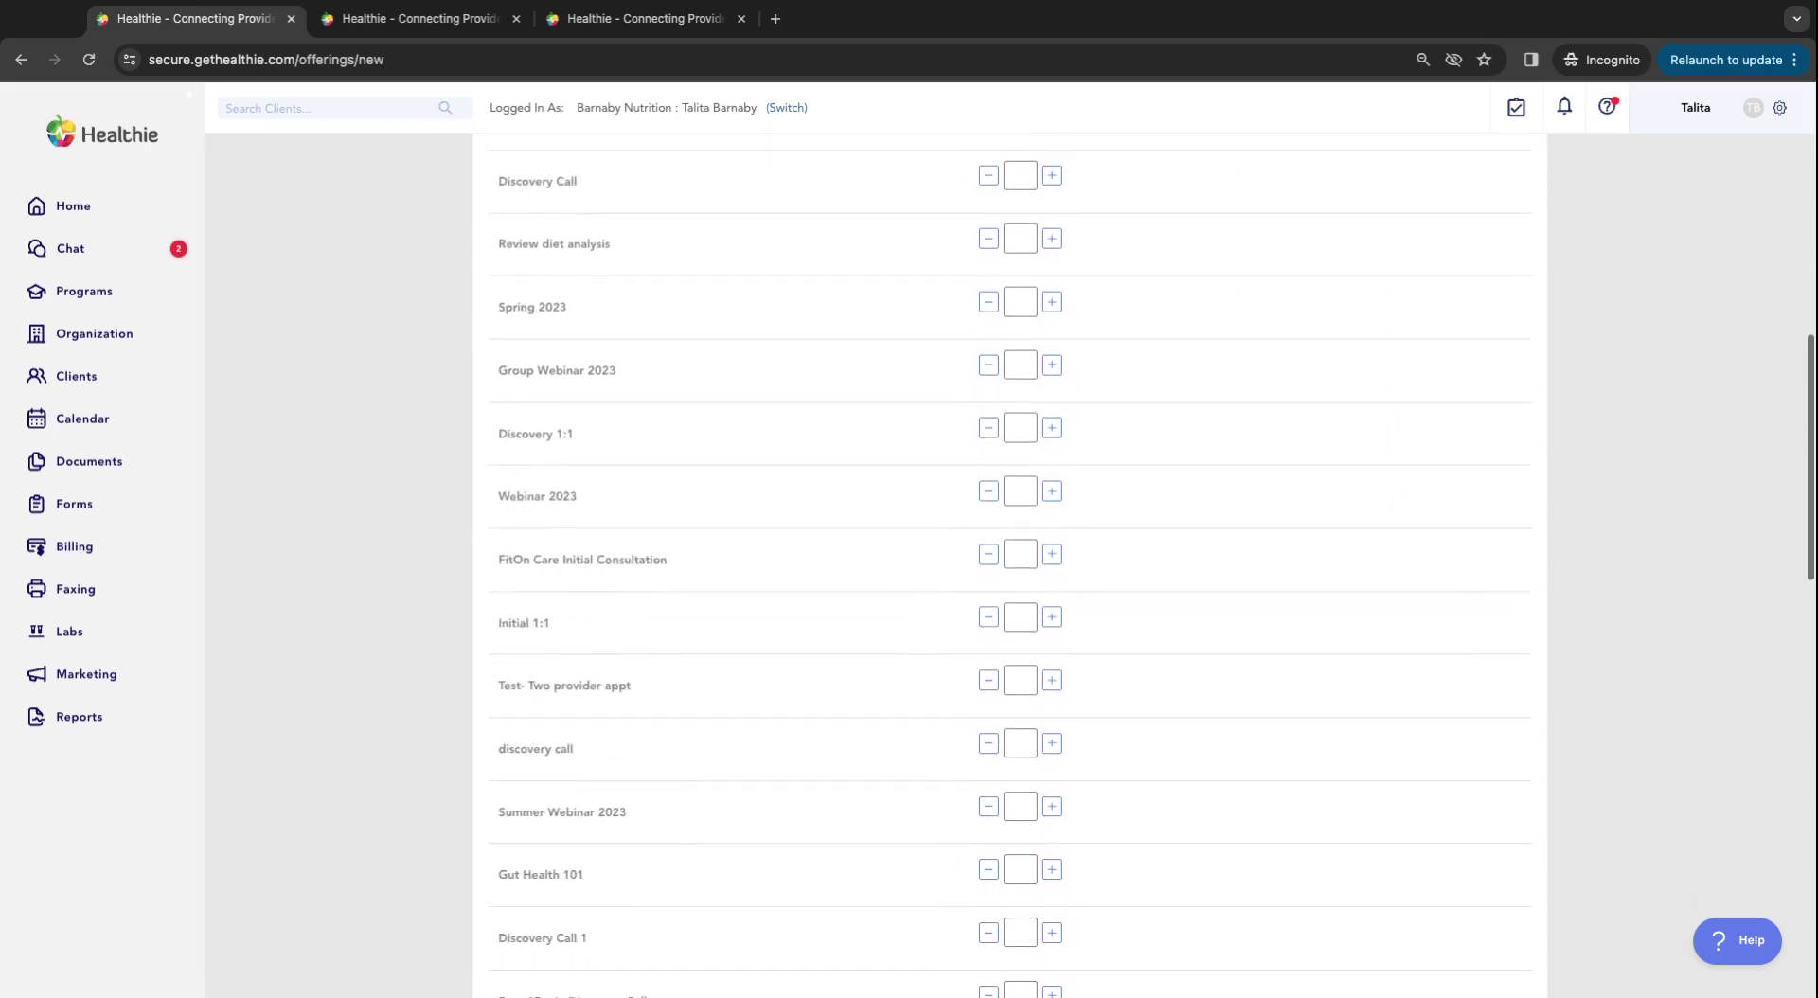
scroll(1010, 568, "down", 13)
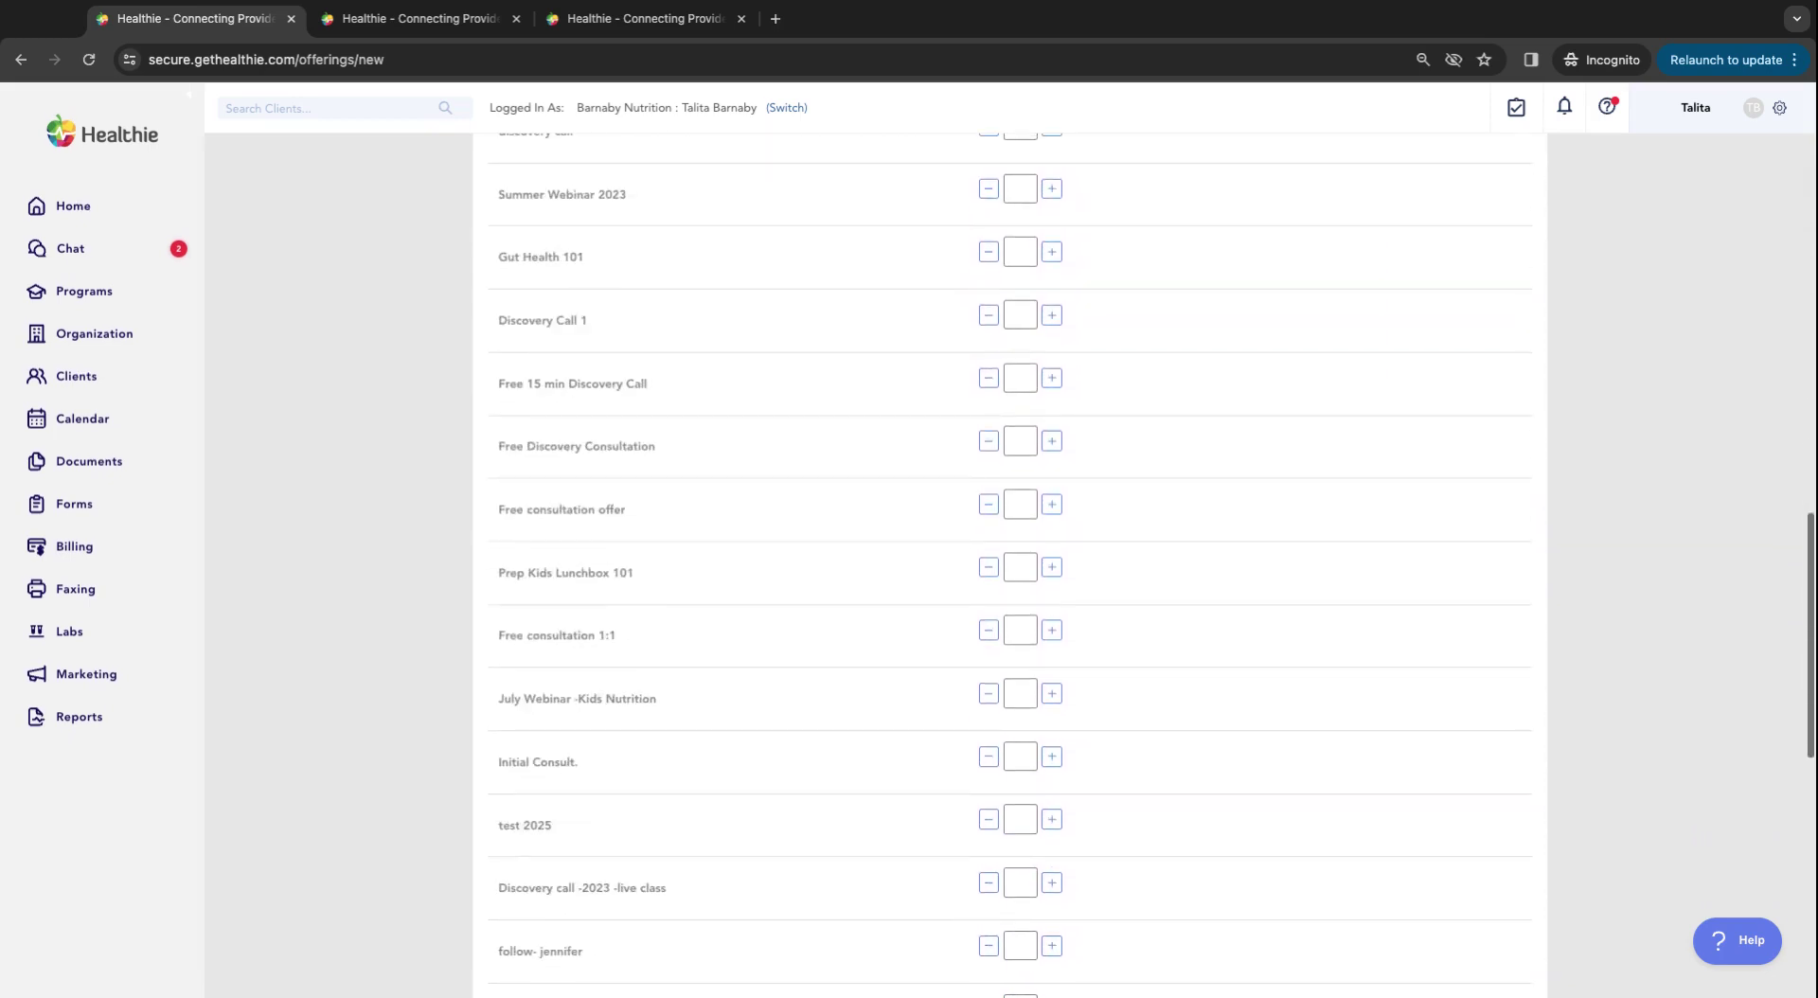
scroll(1009, 568, "down", 4)
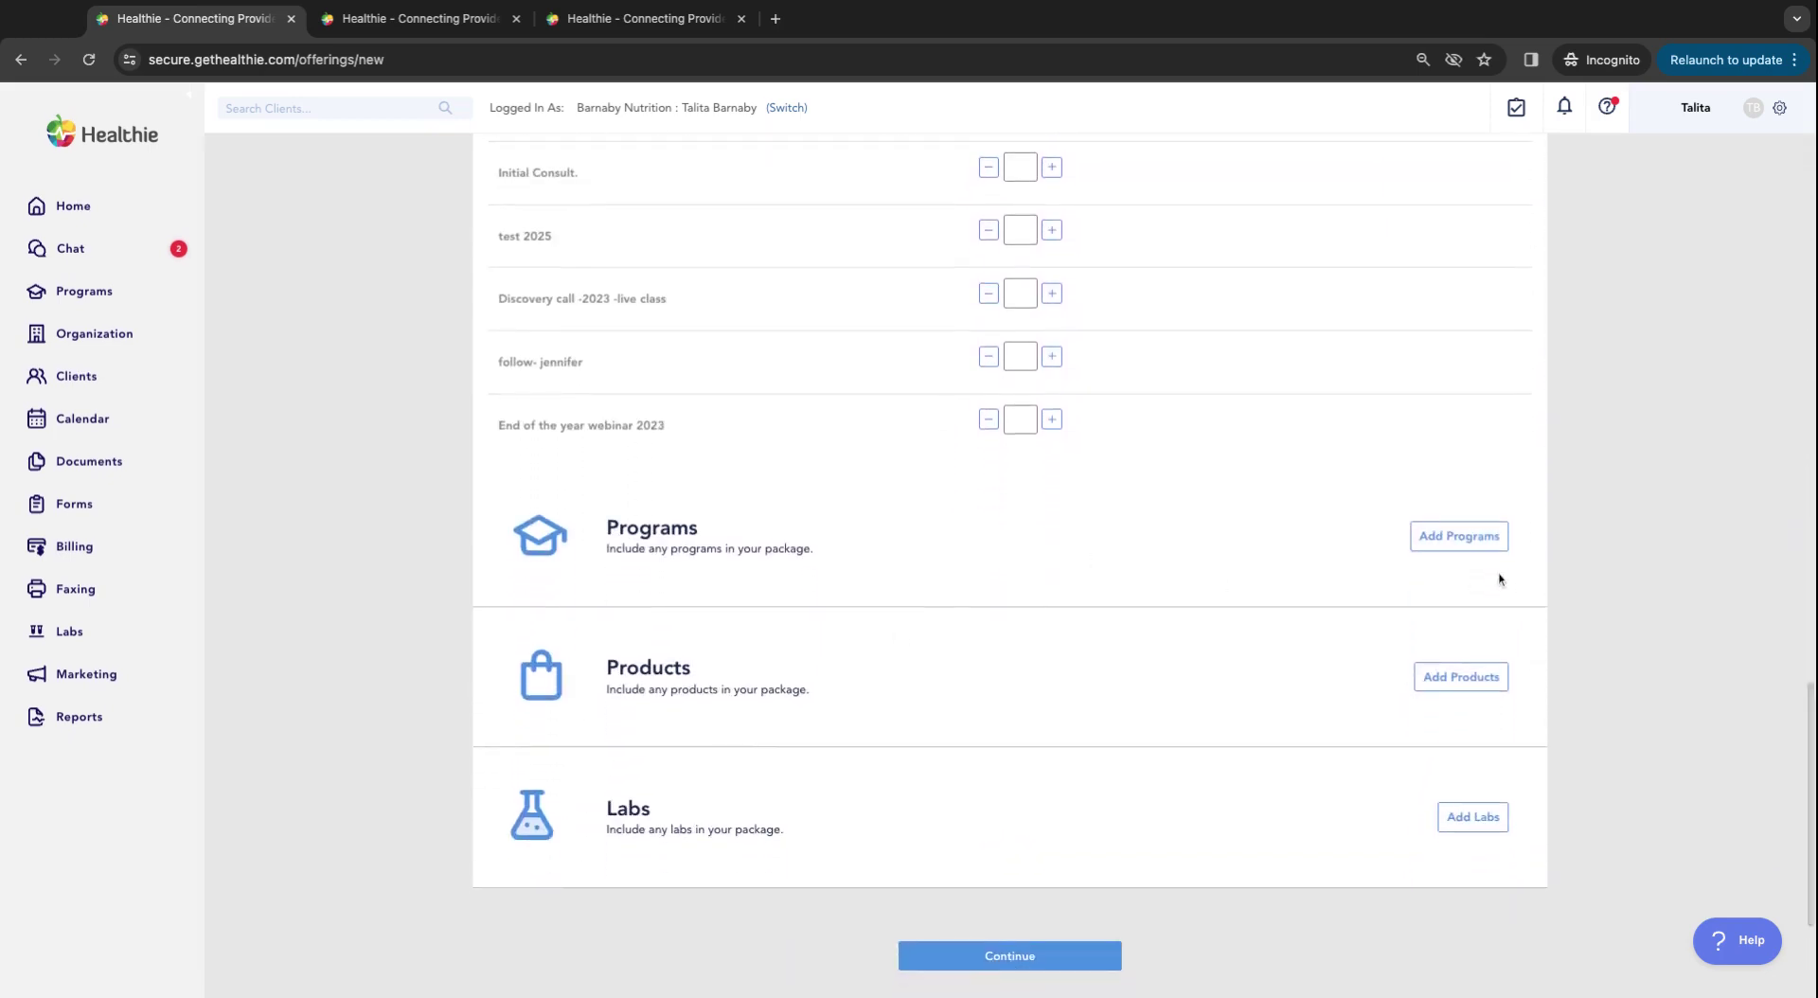
double_click(630, 524)
left_click(1436, 536)
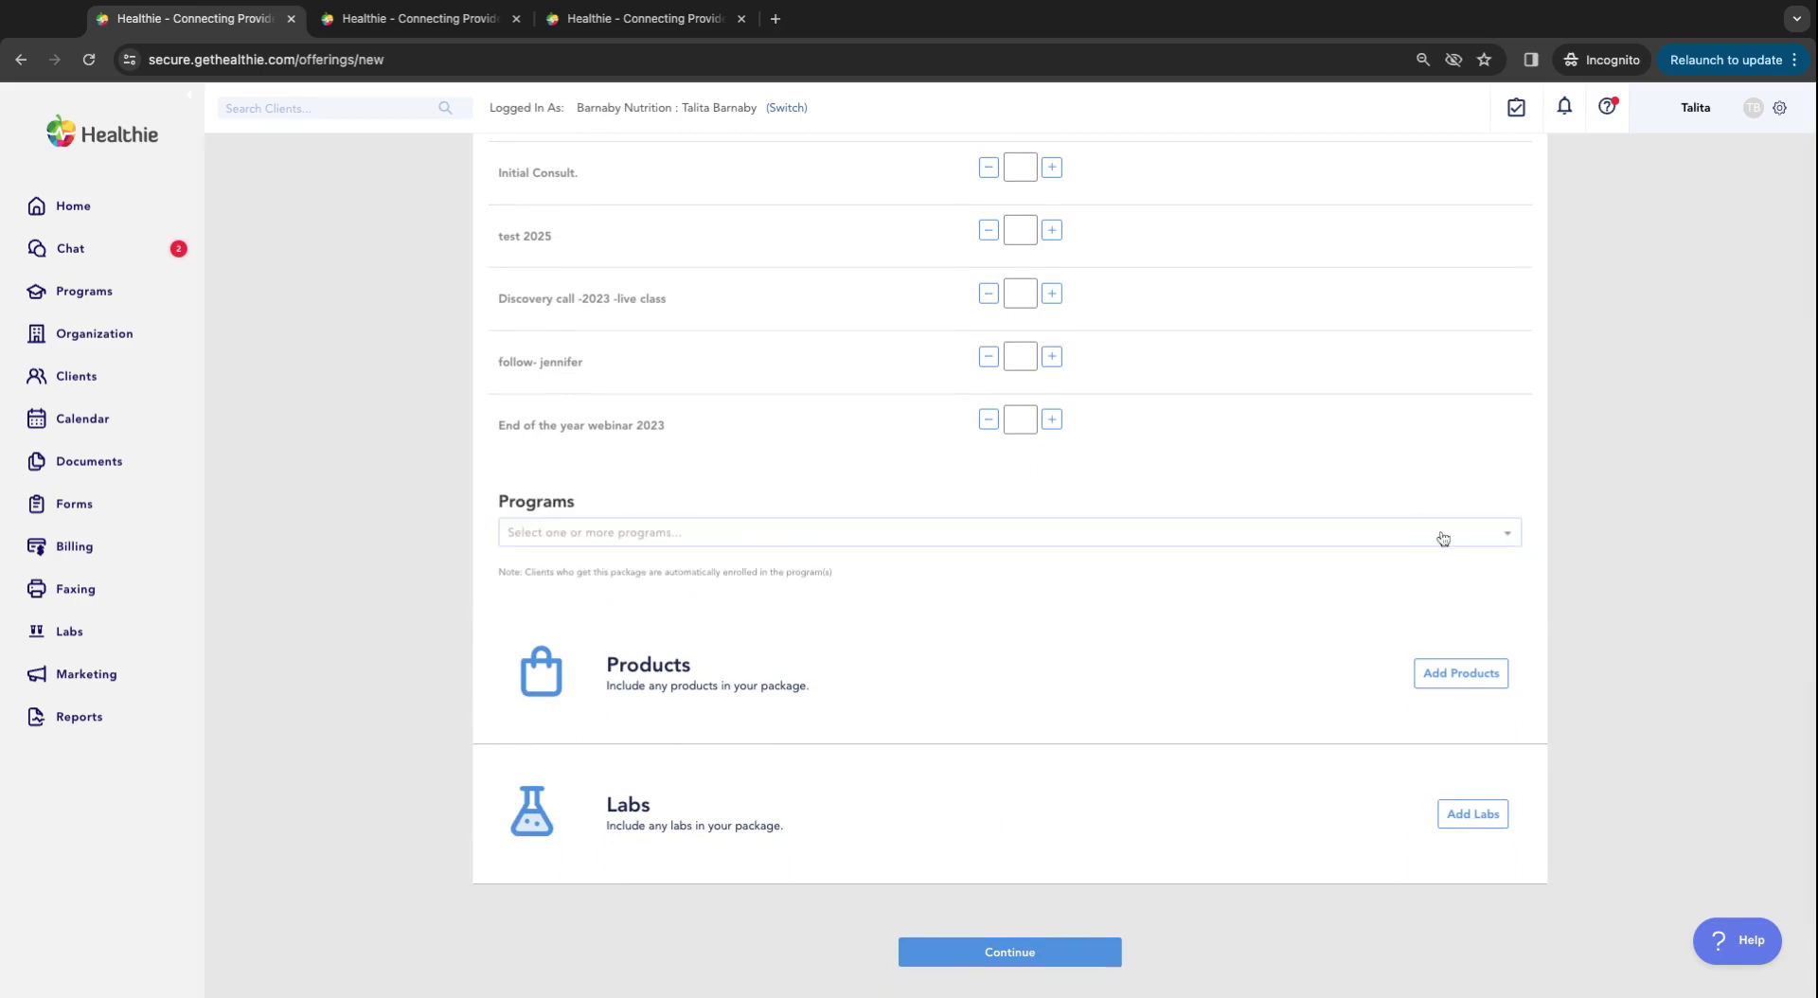
left_click(1286, 536)
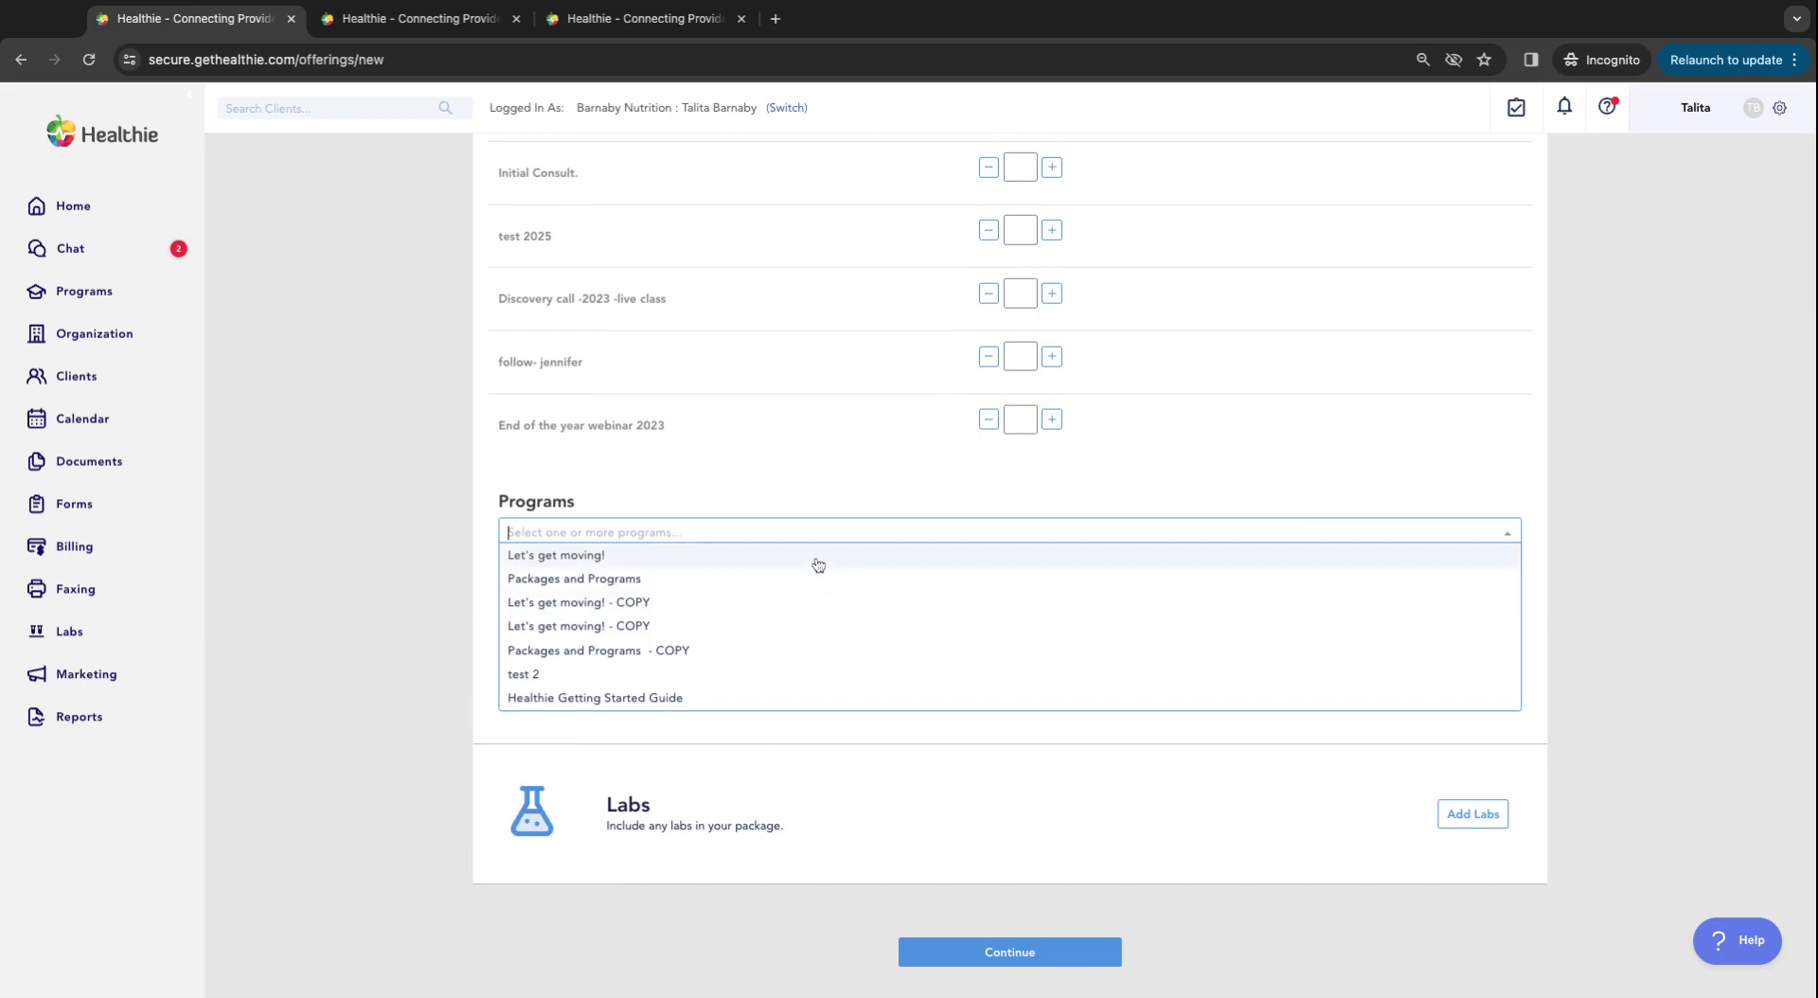
left_click(880, 502)
Step: Recheck the programs list and leave Programs, Products and Labs empty
scroll(878, 504, "up", 15)
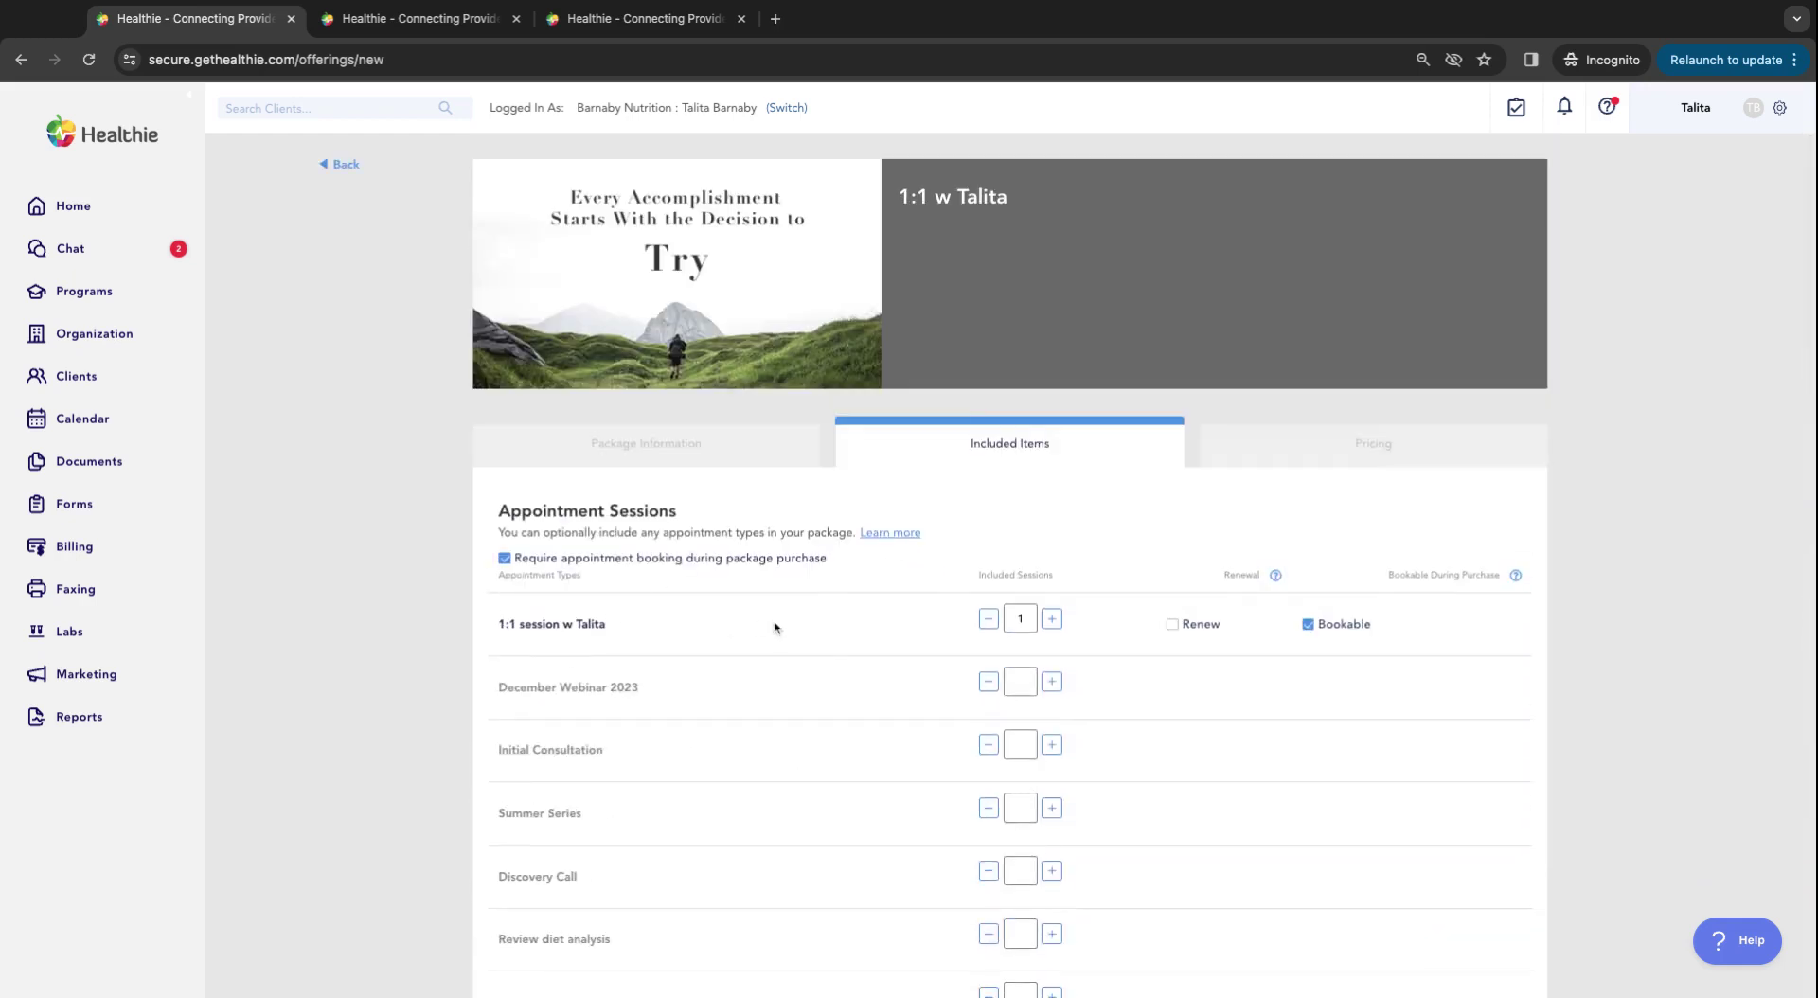
scroll(773, 626, "down", 12)
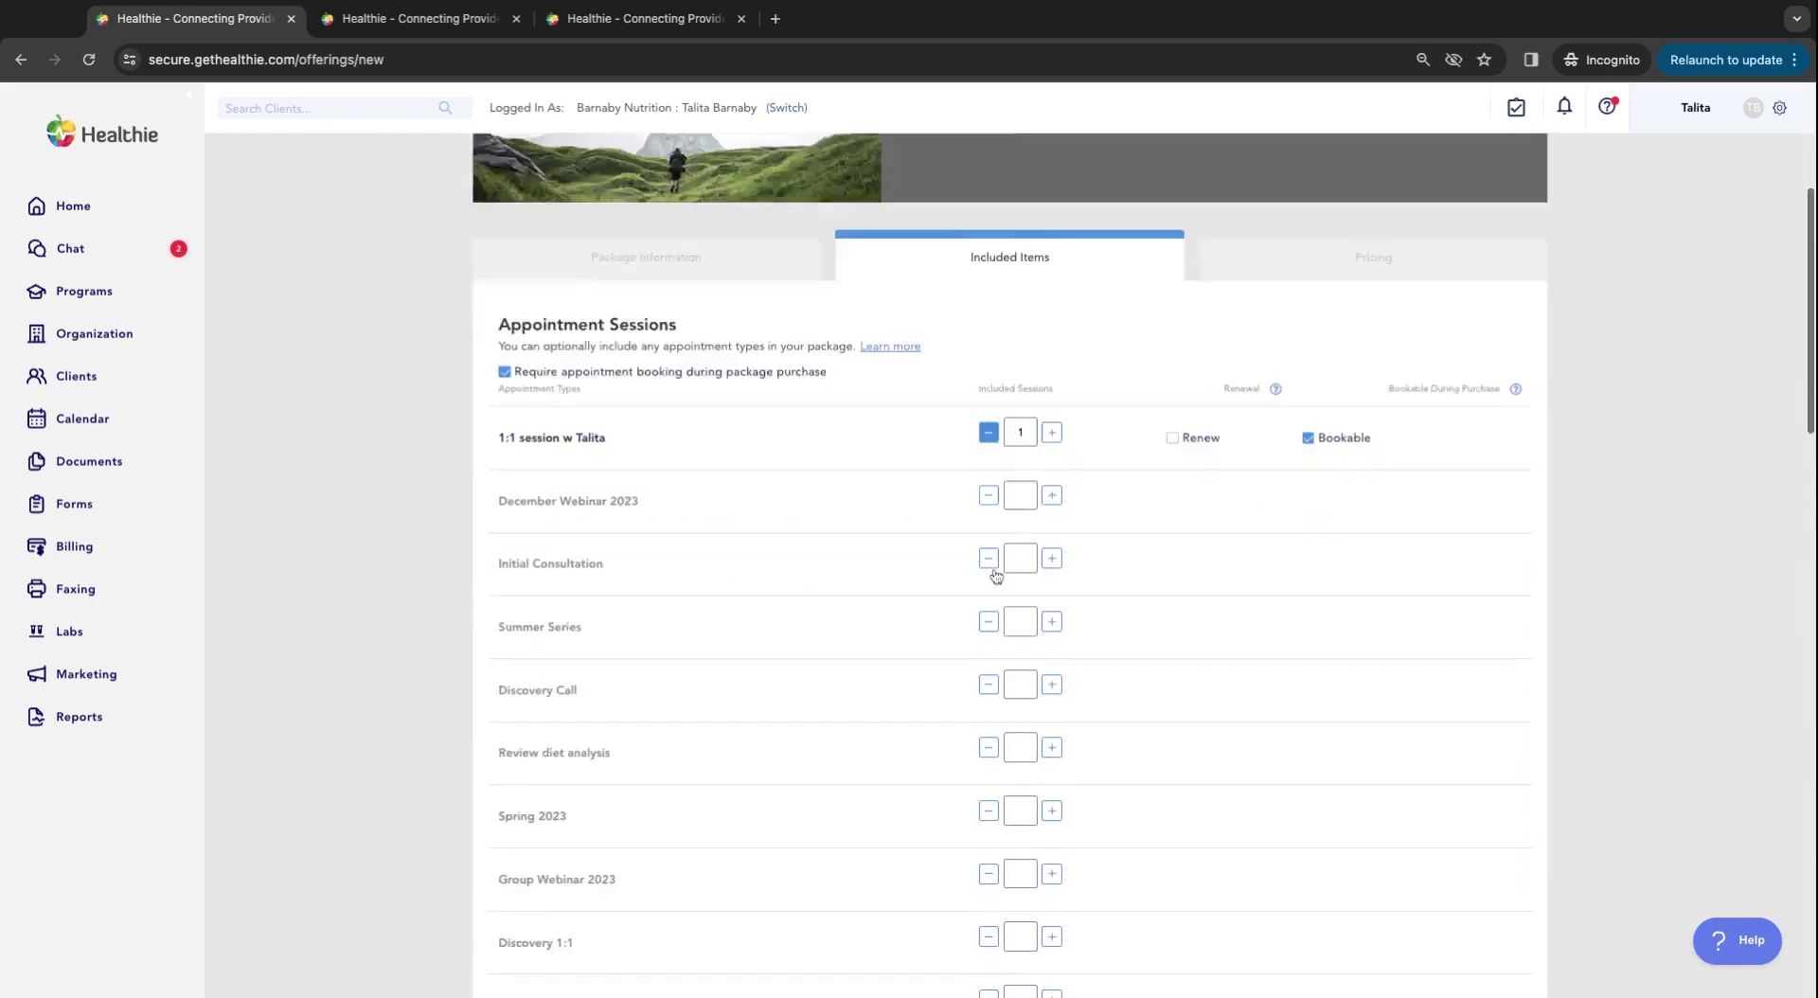
scroll(996, 576, "down", 8)
scroll(996, 576, "up", 5)
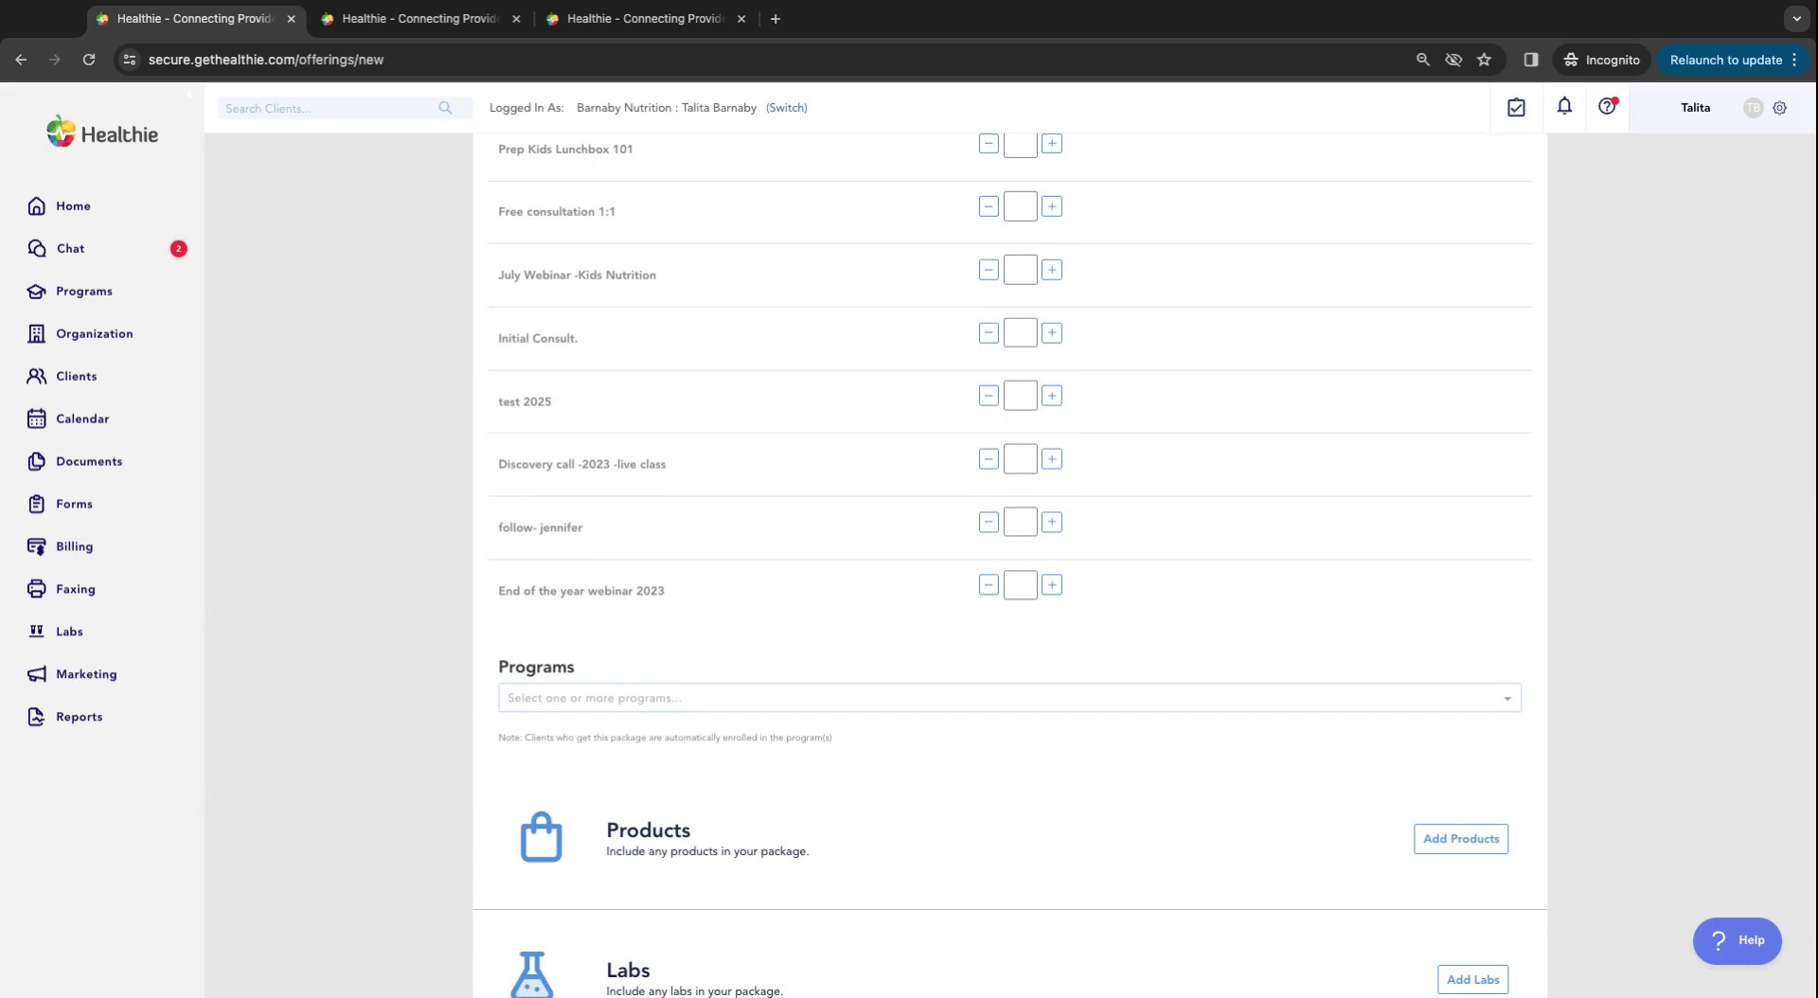
left_click(789, 707)
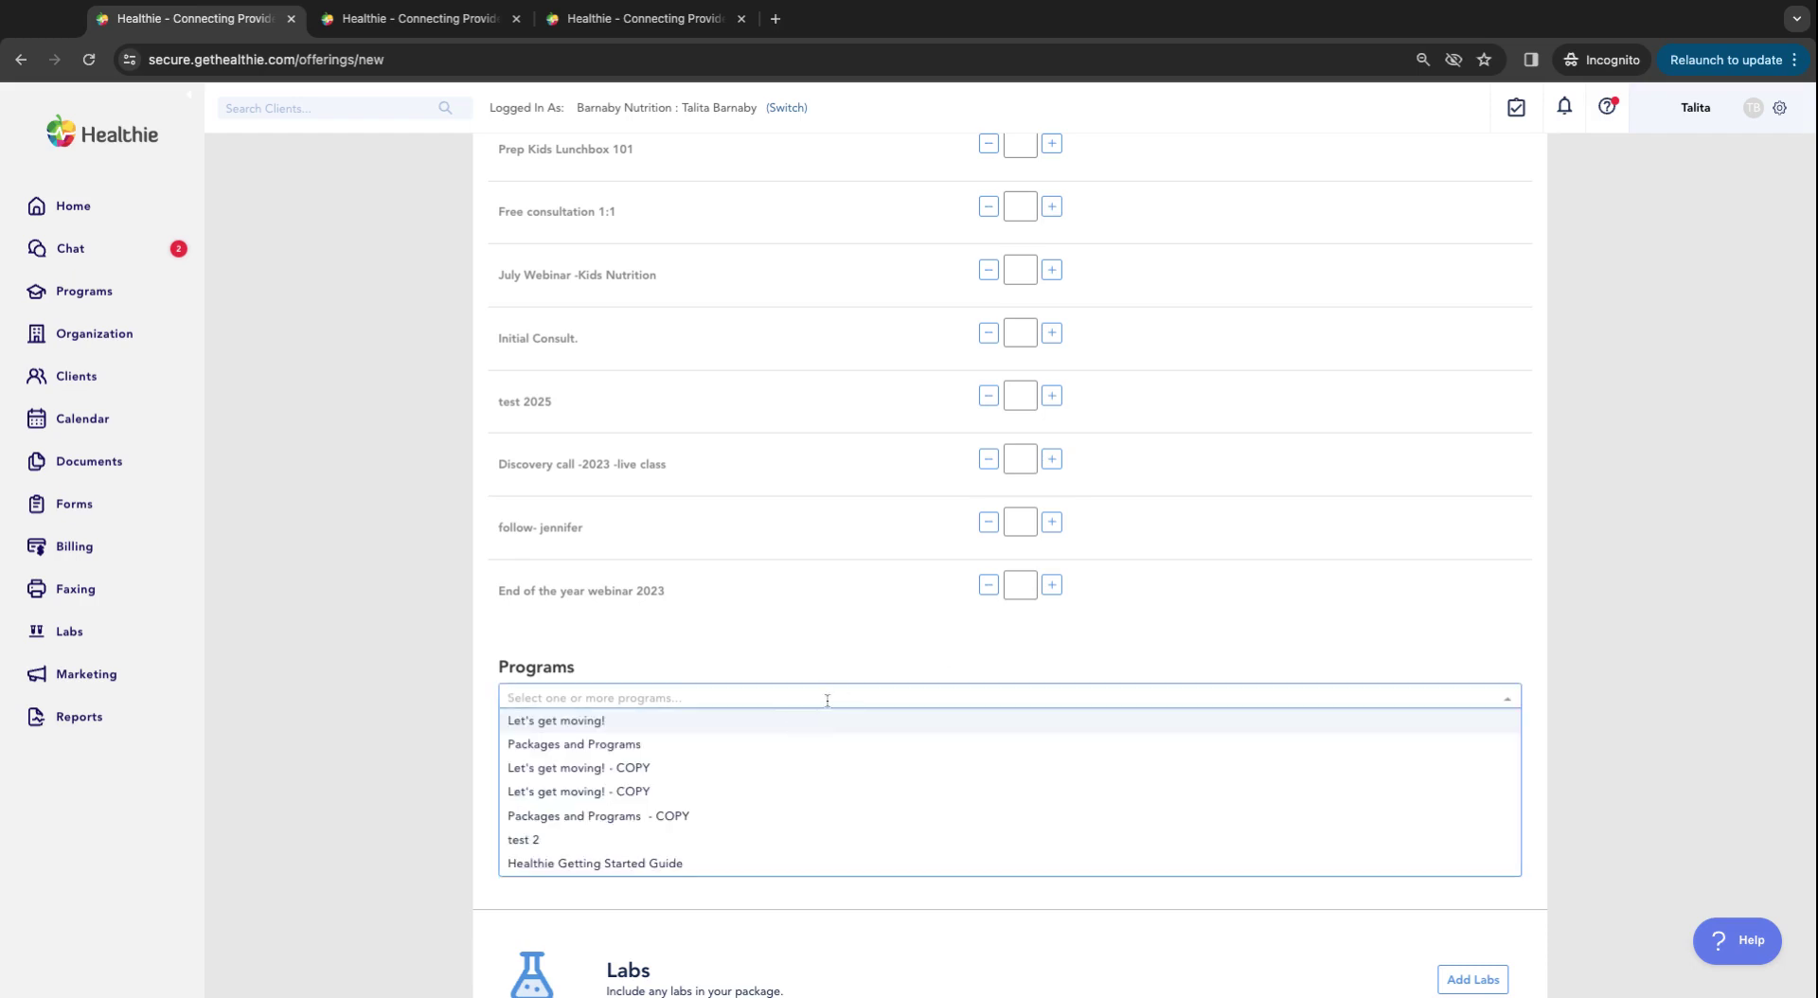
left_click(828, 668)
scroll(828, 669, "down", 3)
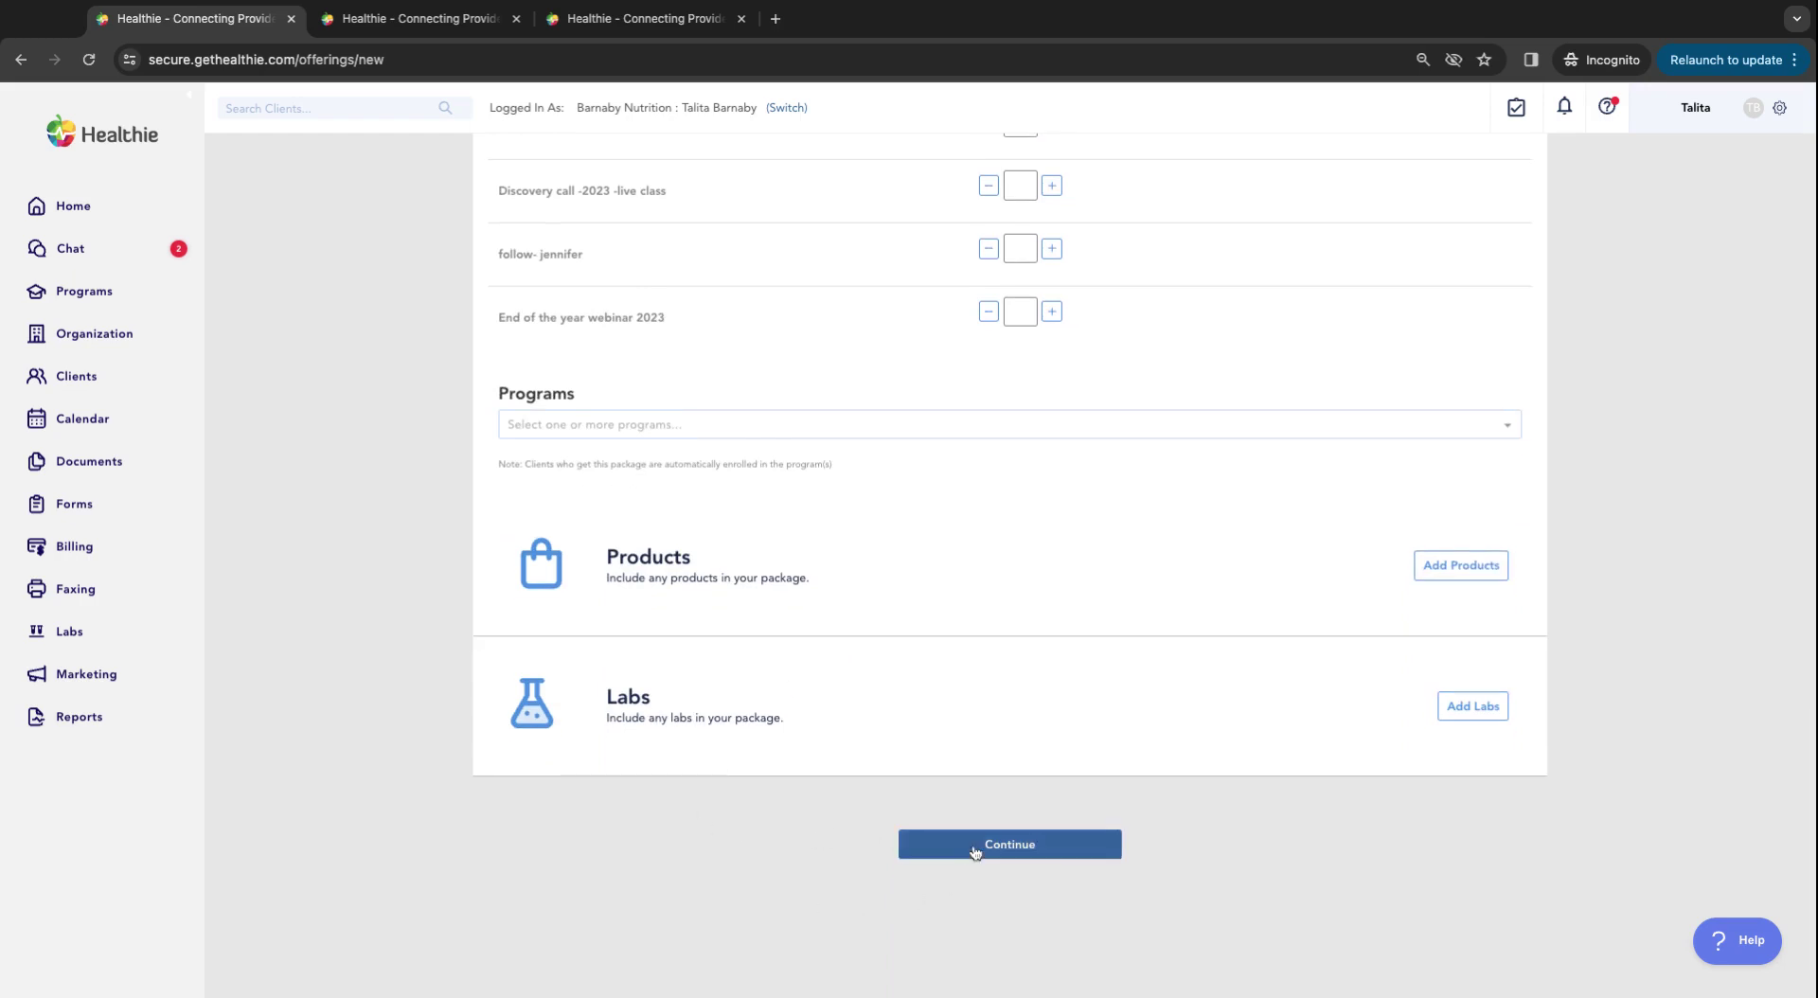
Step: On the pricing step, try Monthly billing with 6 periods, then revert to Until Cancelled
left_click(972, 853)
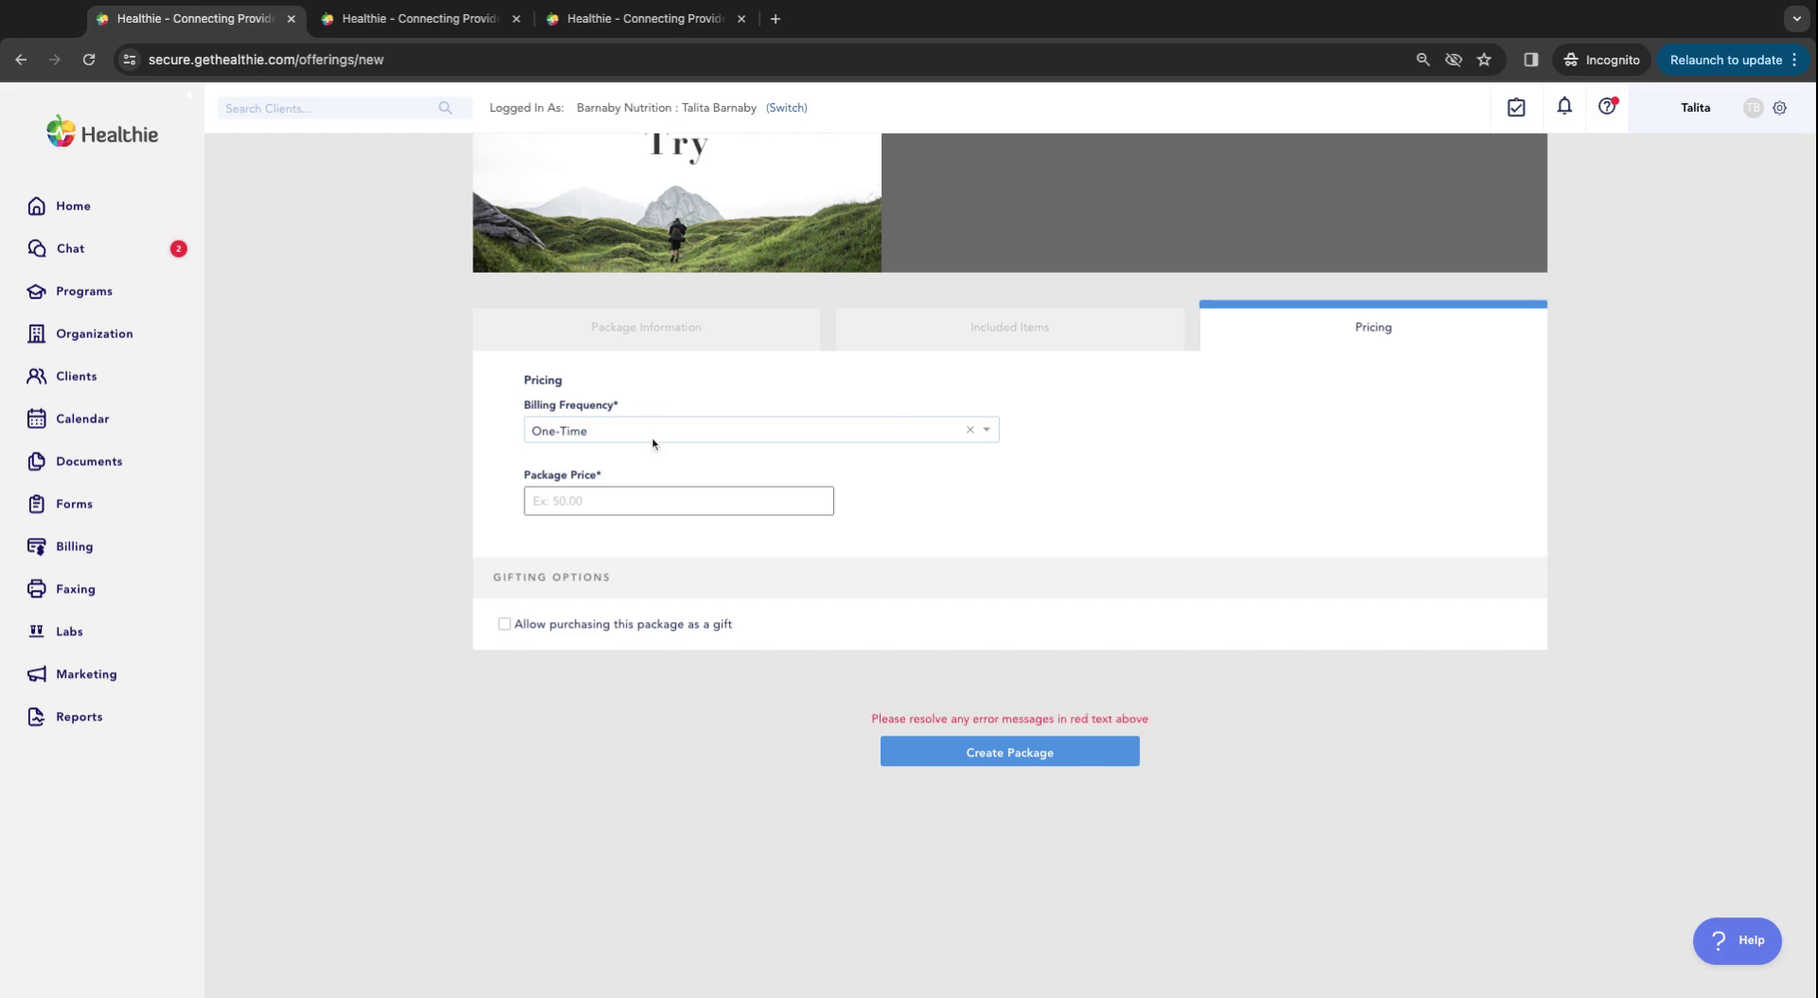
left_click(983, 437)
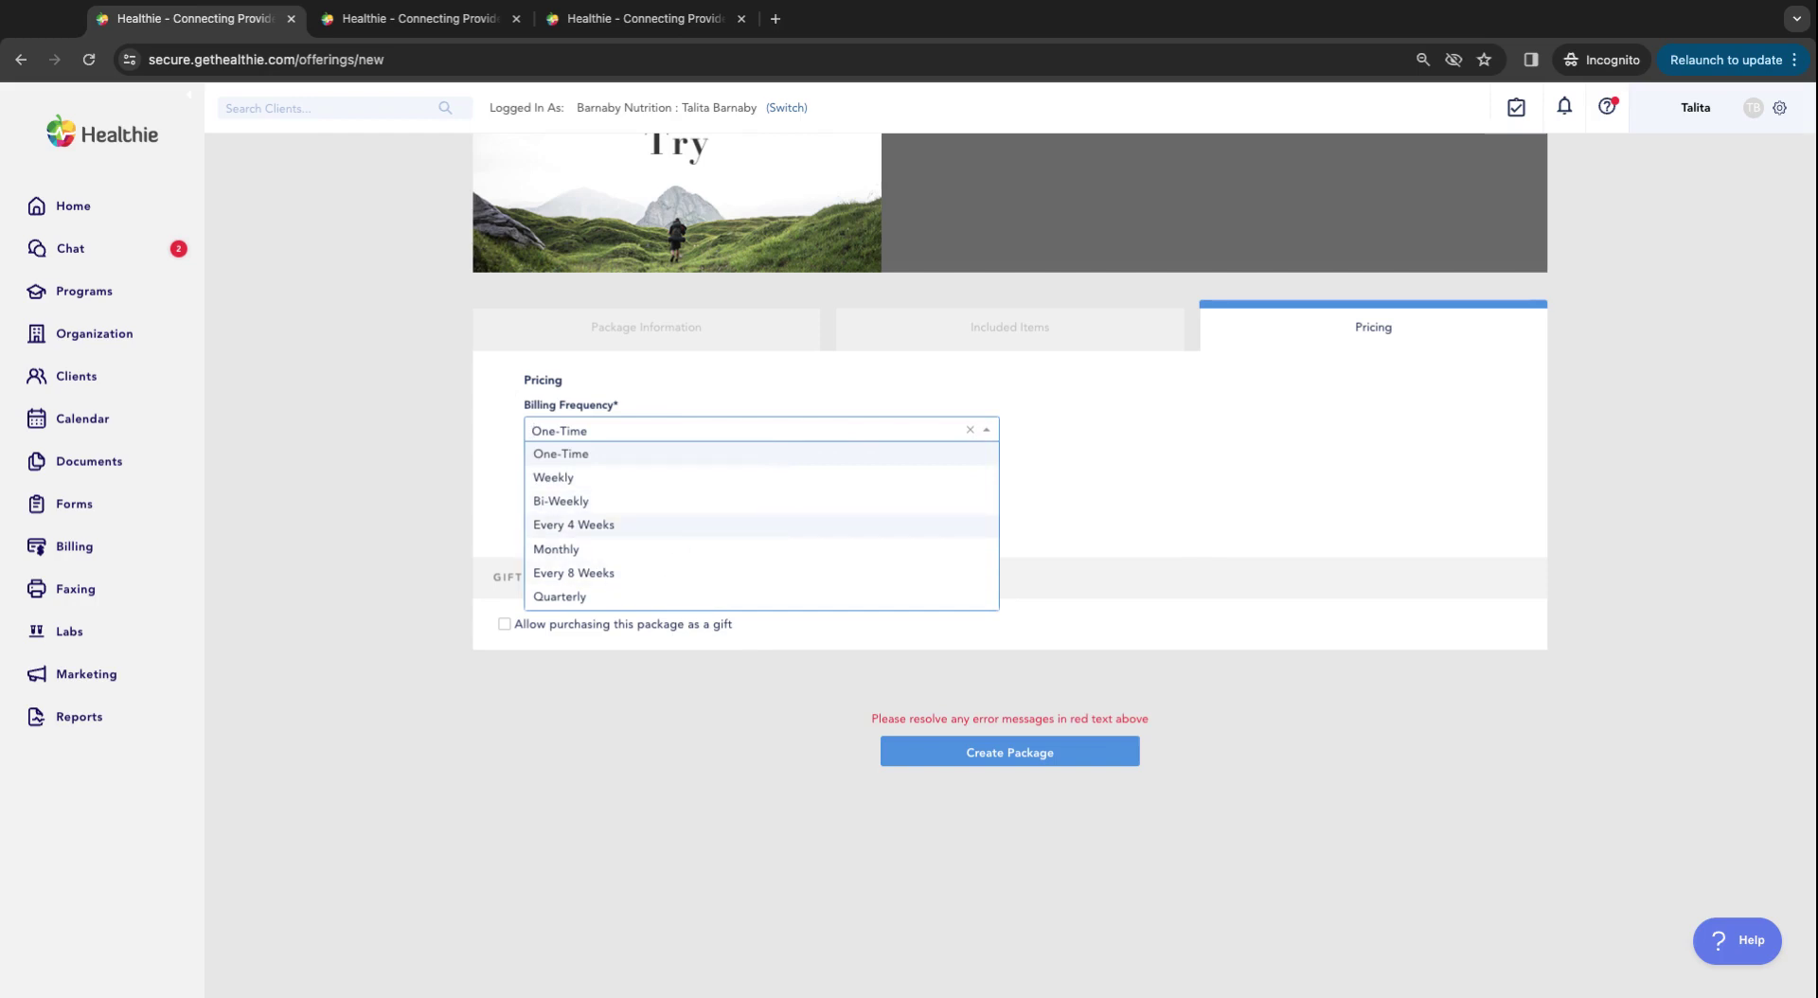
left_click(696, 551)
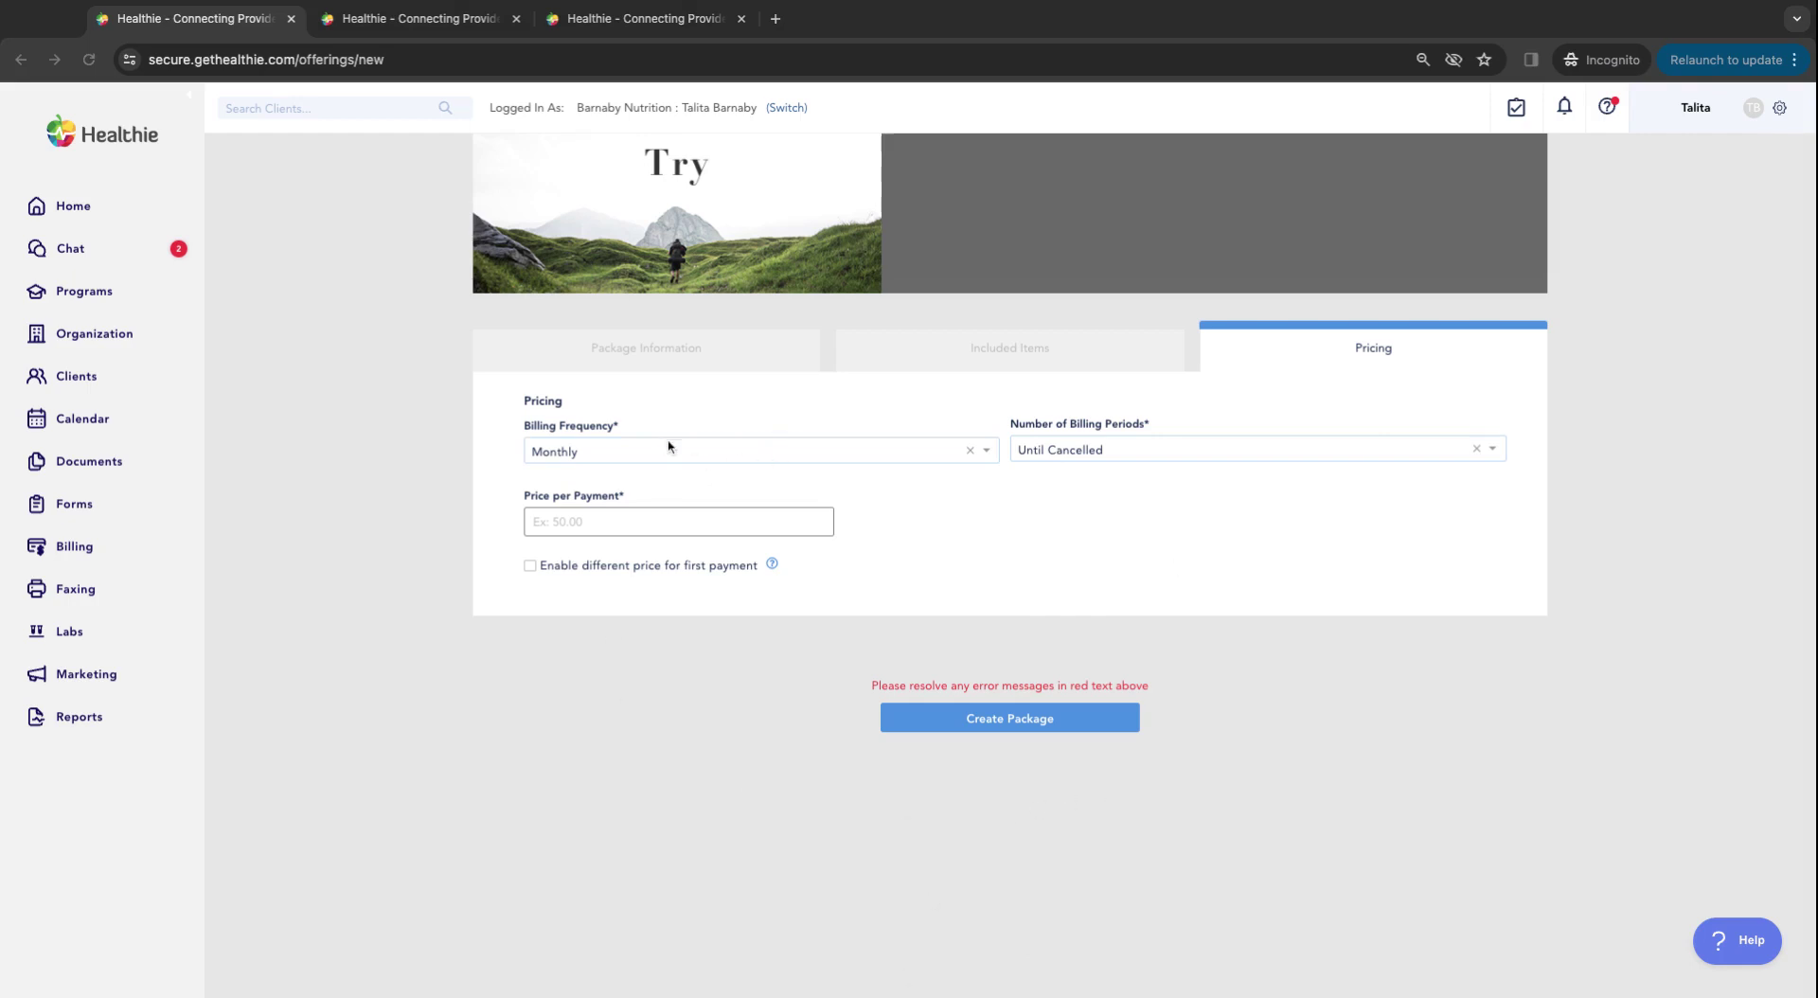
left_click(1165, 448)
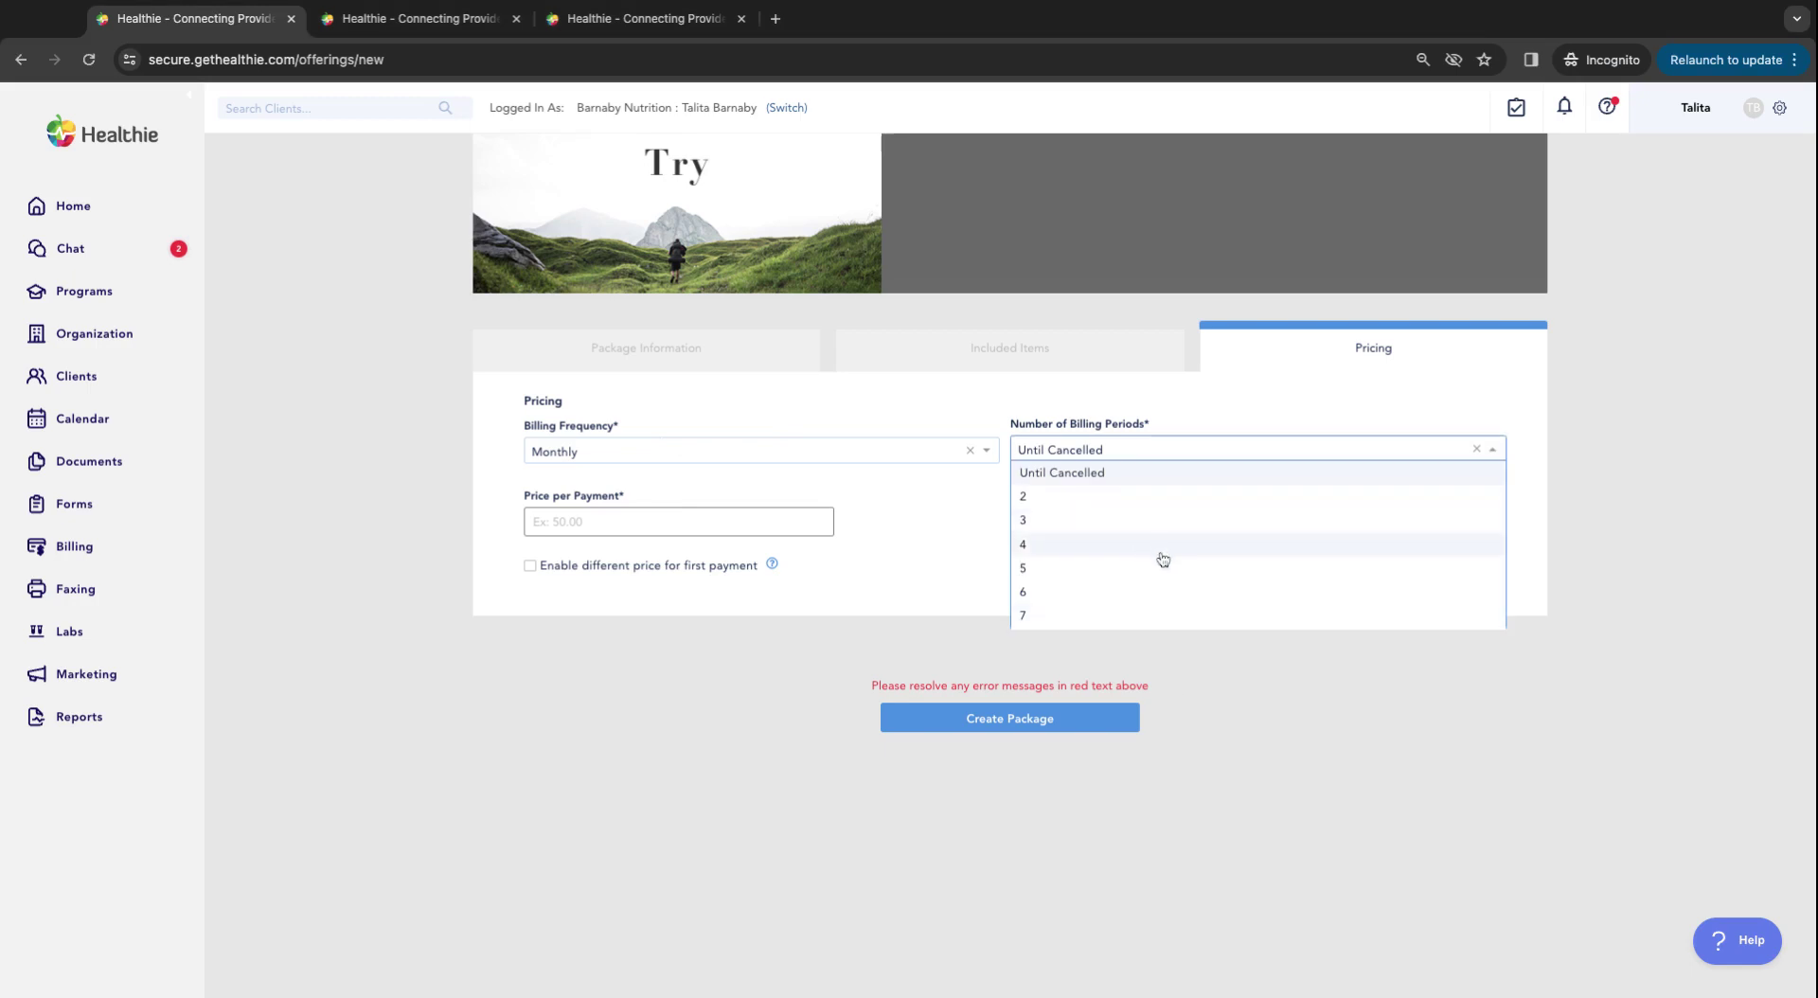
scroll(1161, 559, "down", 2)
scroll(1161, 559, "up", 2)
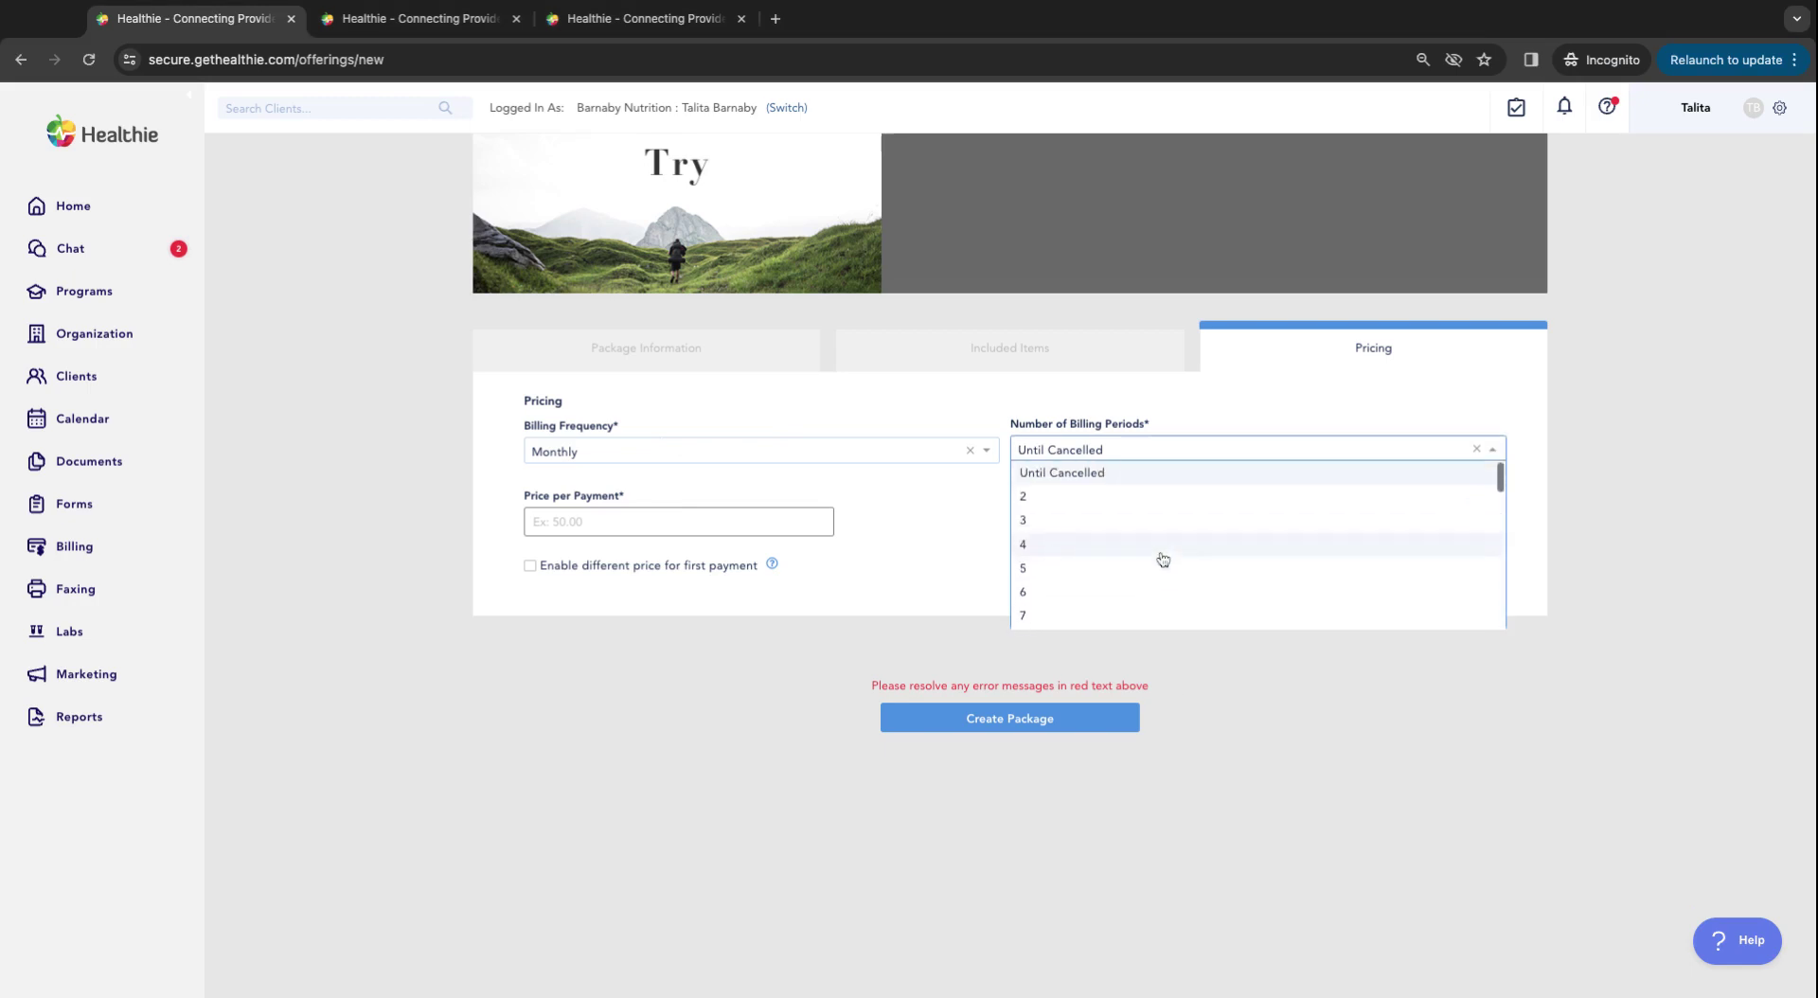
left_click(1110, 594)
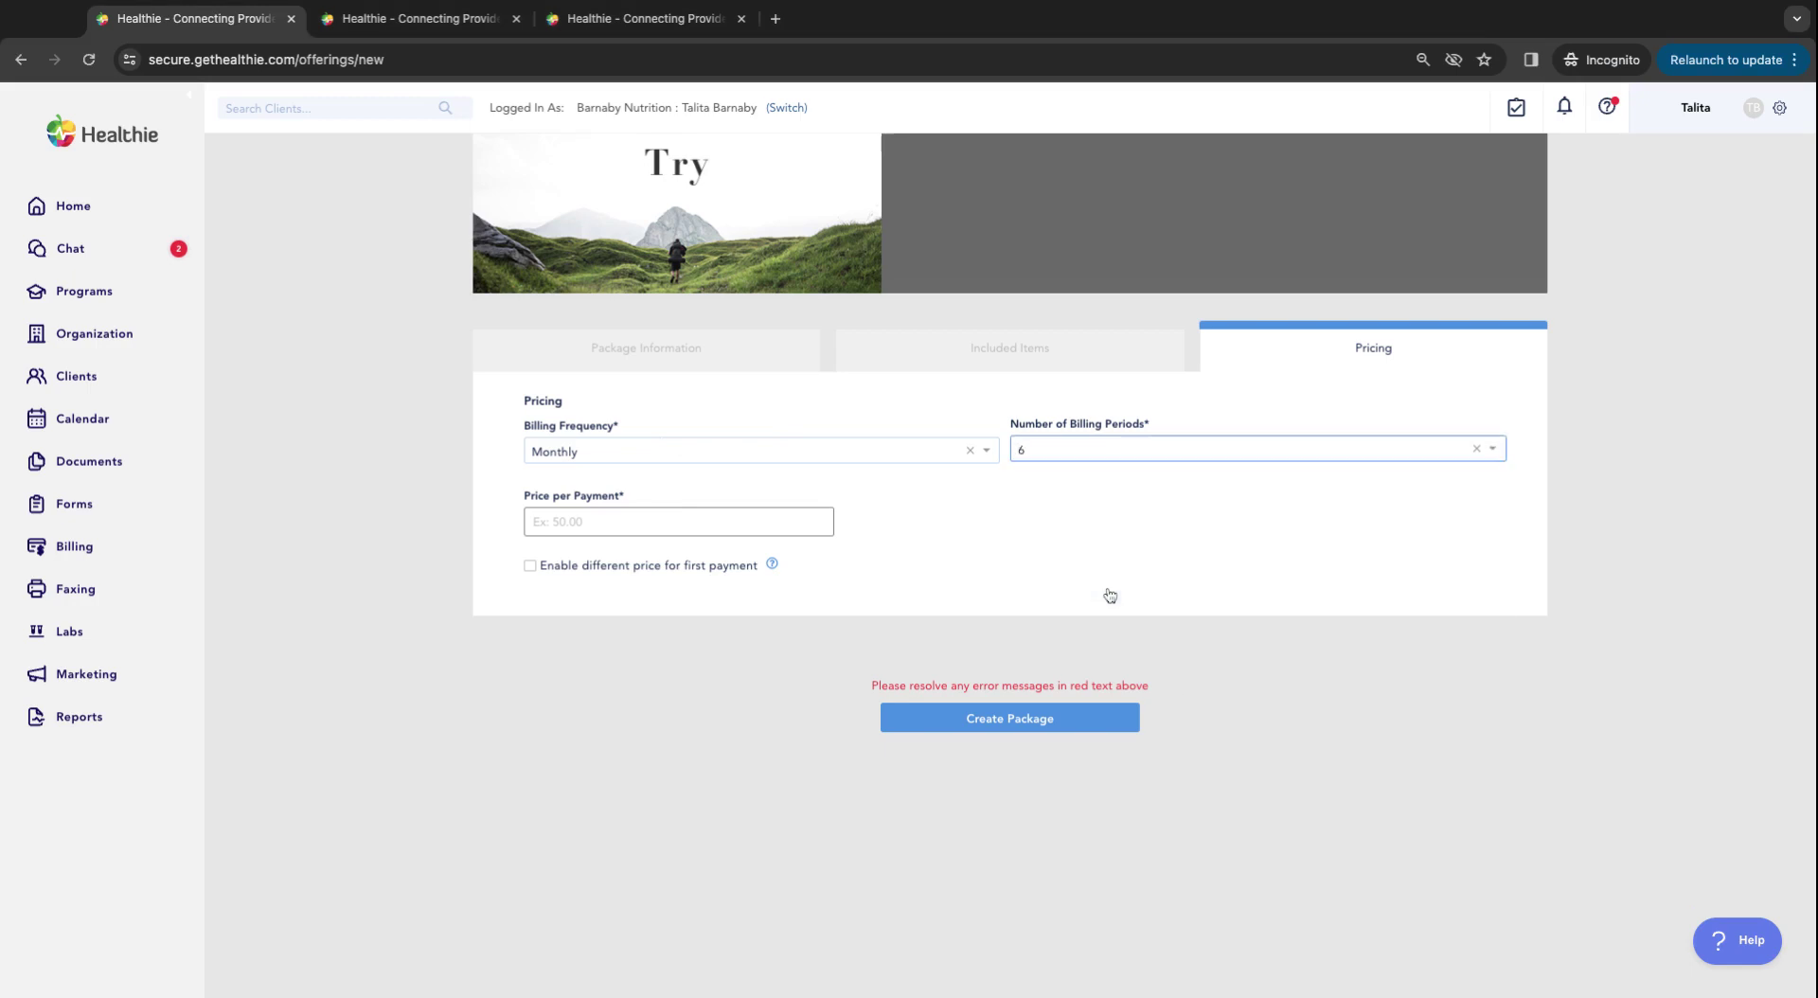
left_click(1094, 449)
scroll(1083, 519, "down", 3)
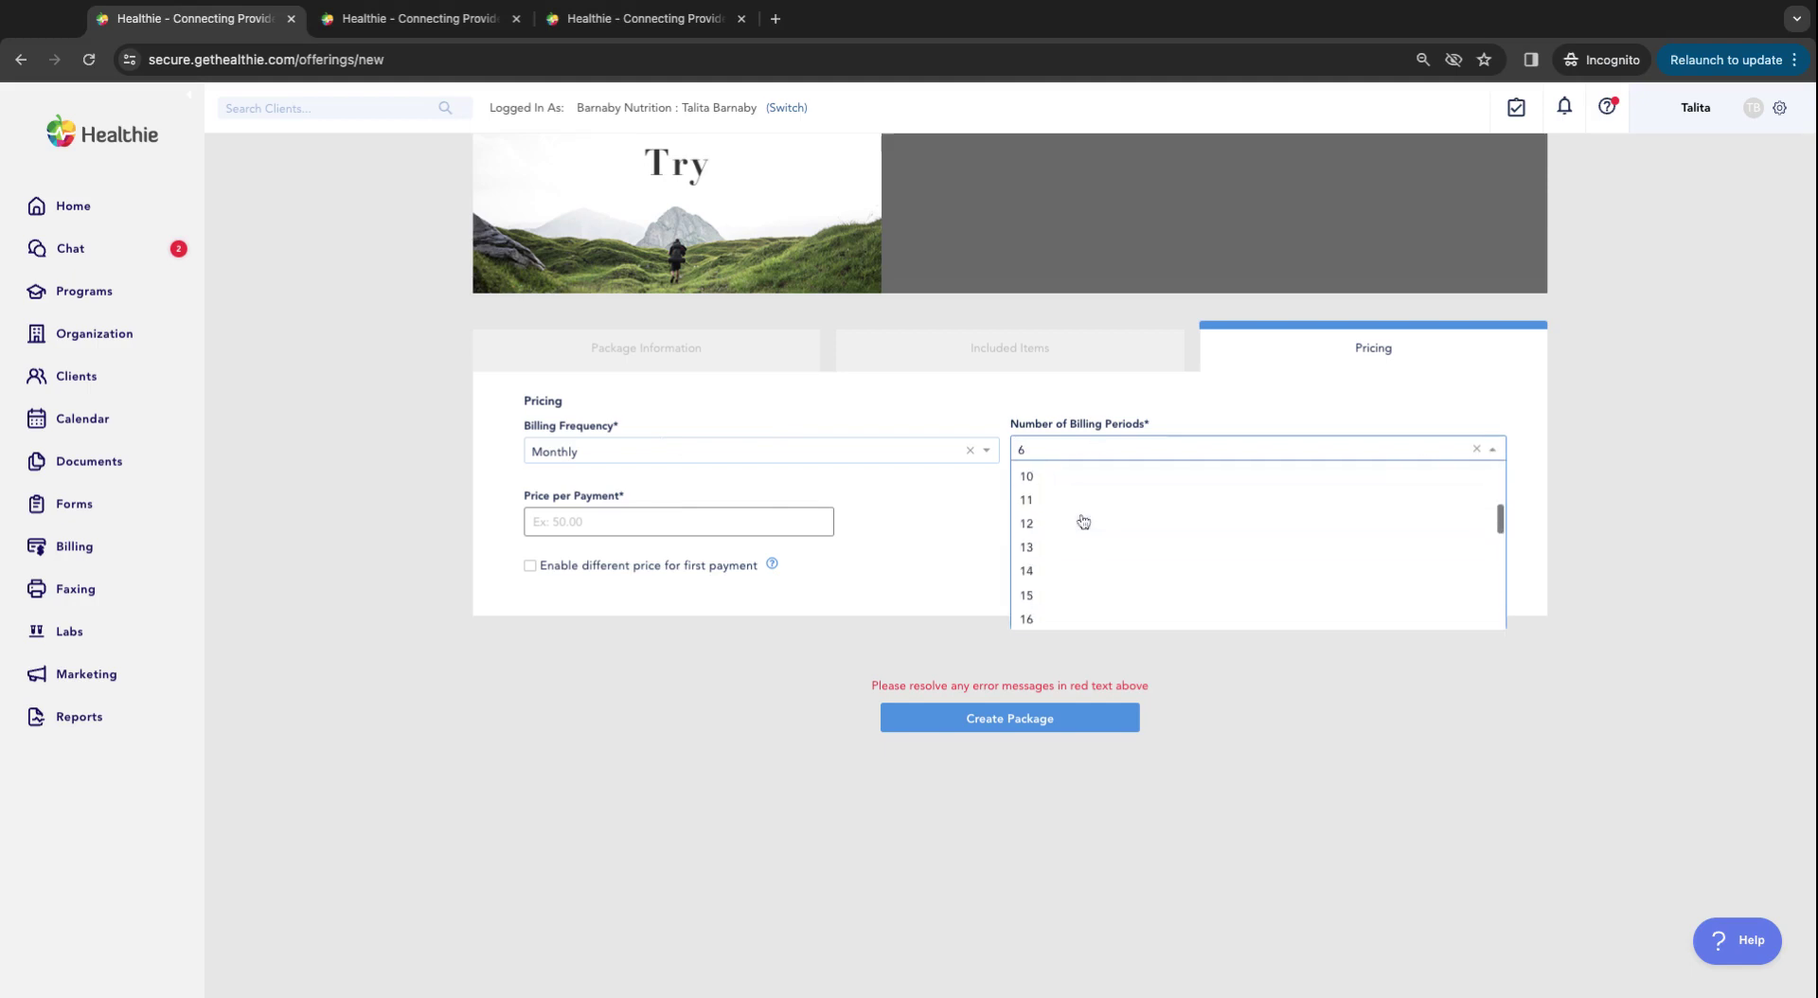
scroll(1079, 526, "up", 3)
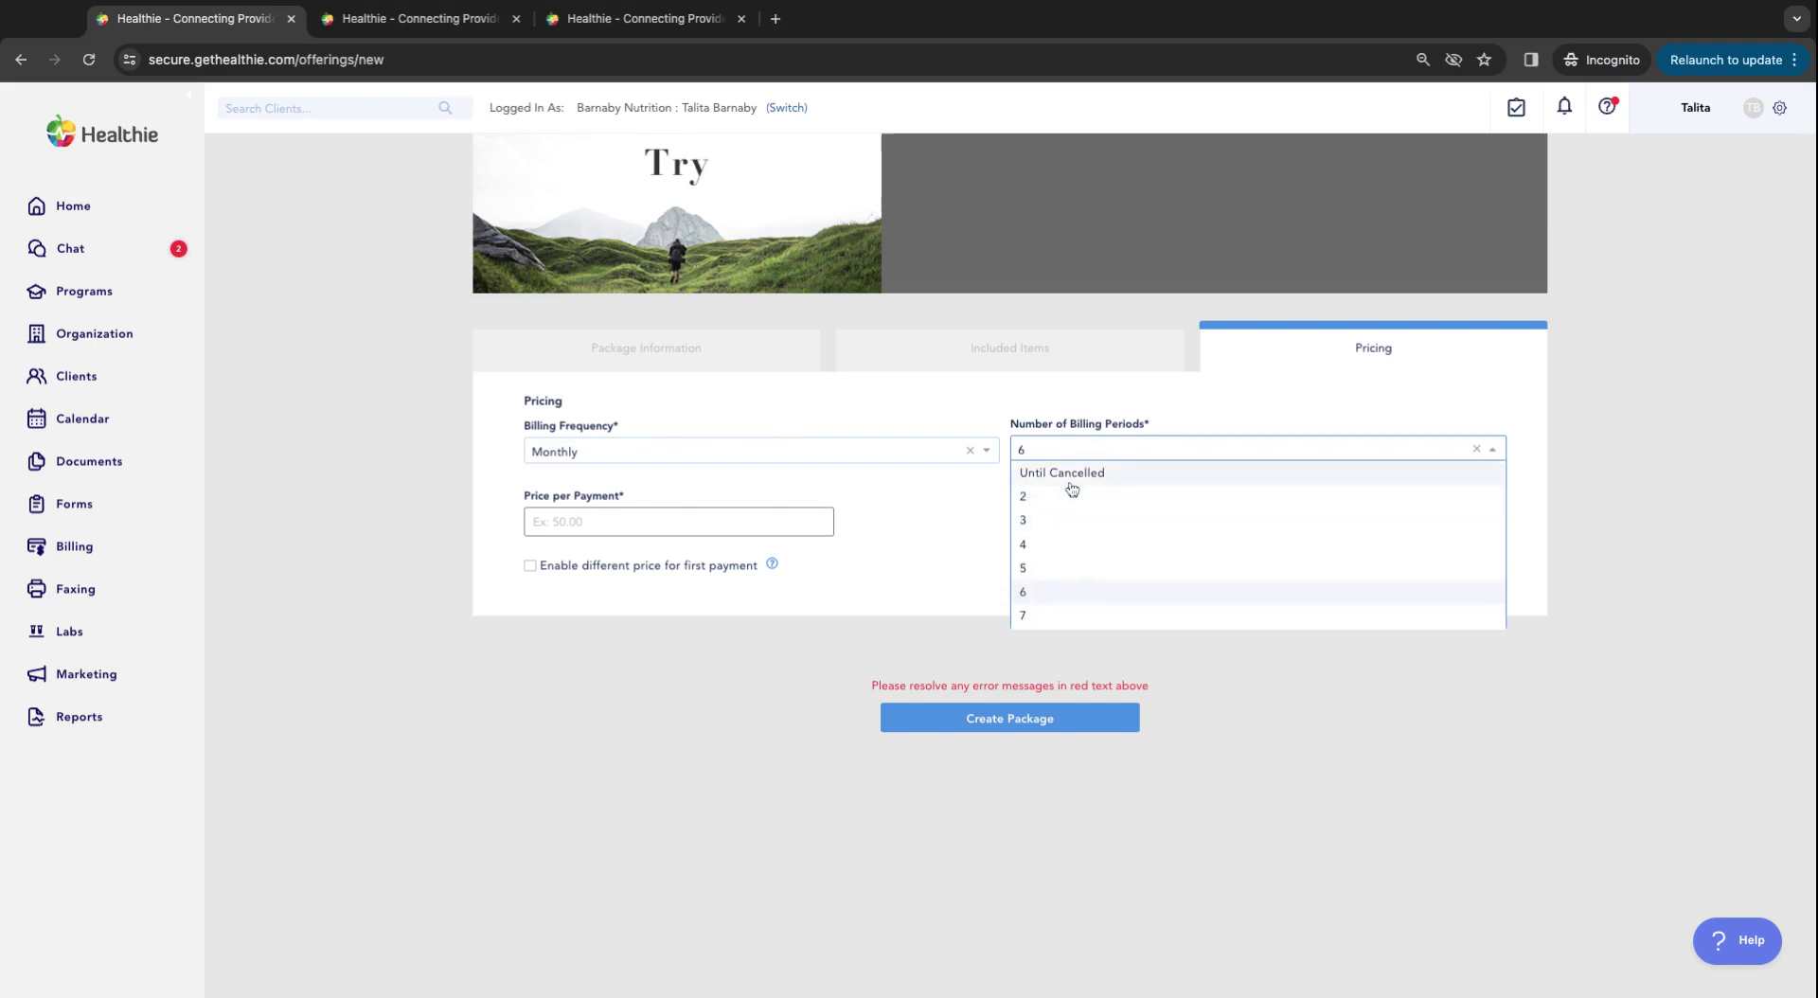
left_click(1069, 478)
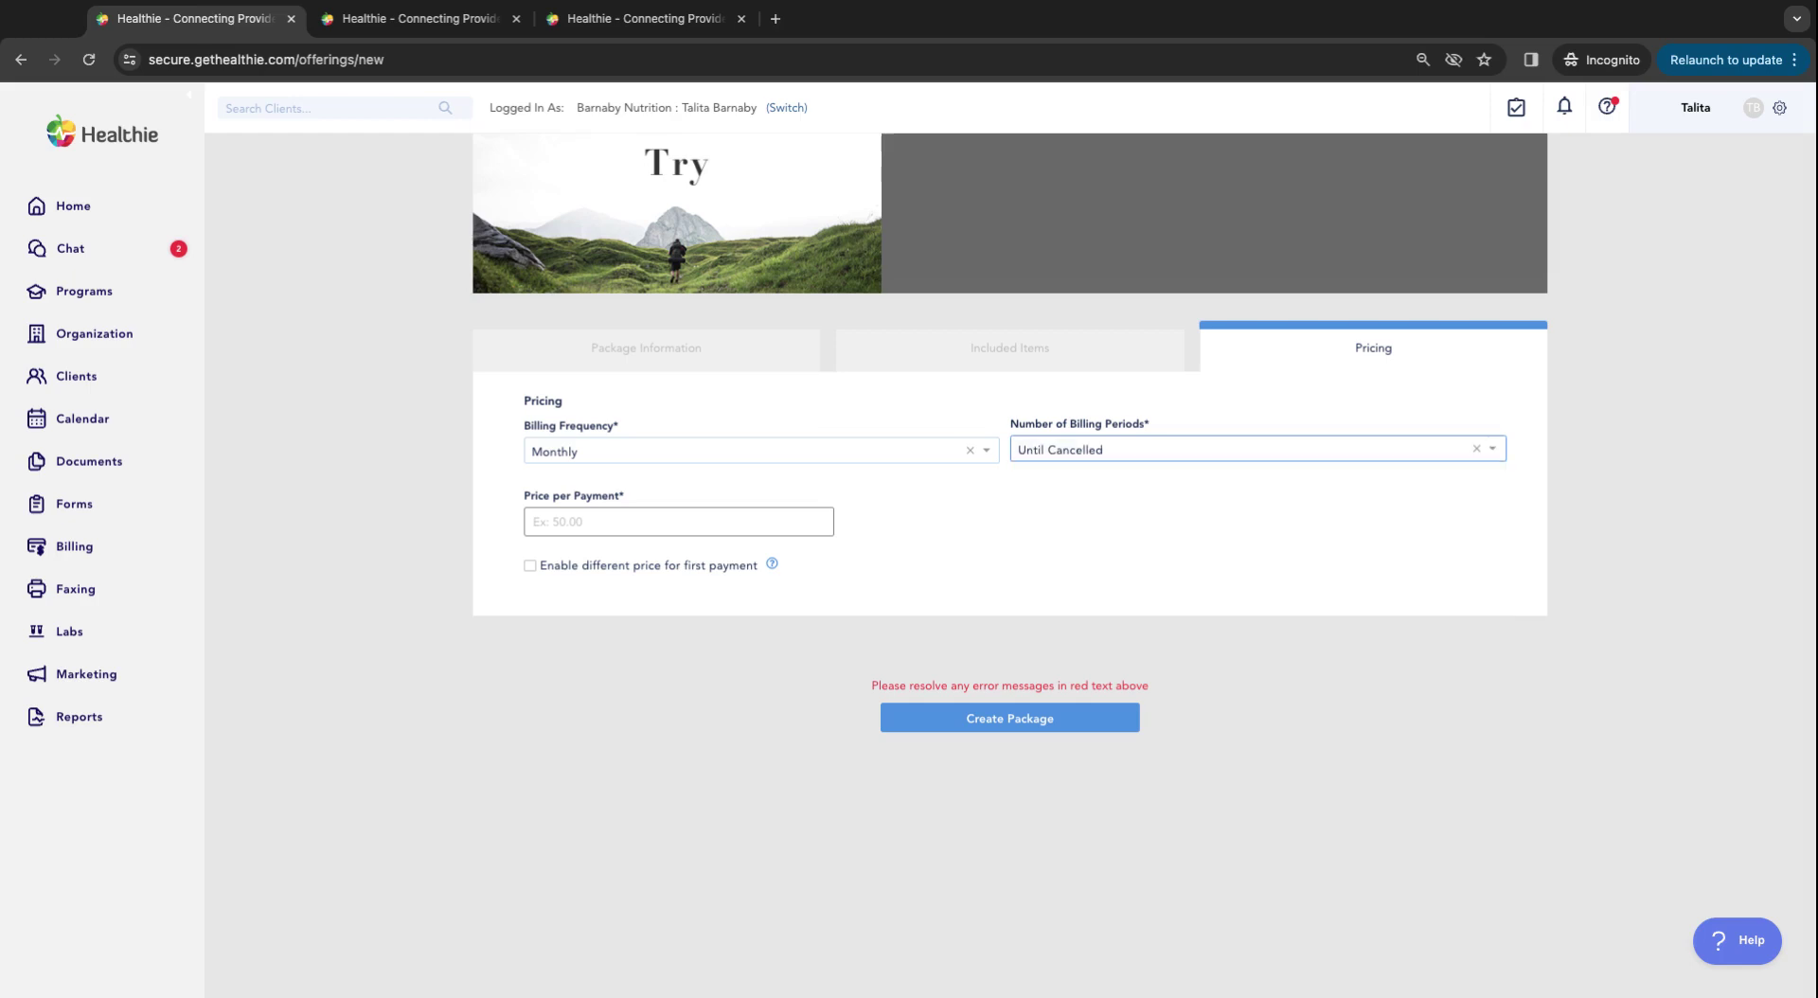
Step: Set Billing Frequency to One-Time and Package Price to 95, noting the $91.94 payout
left_click(1078, 451)
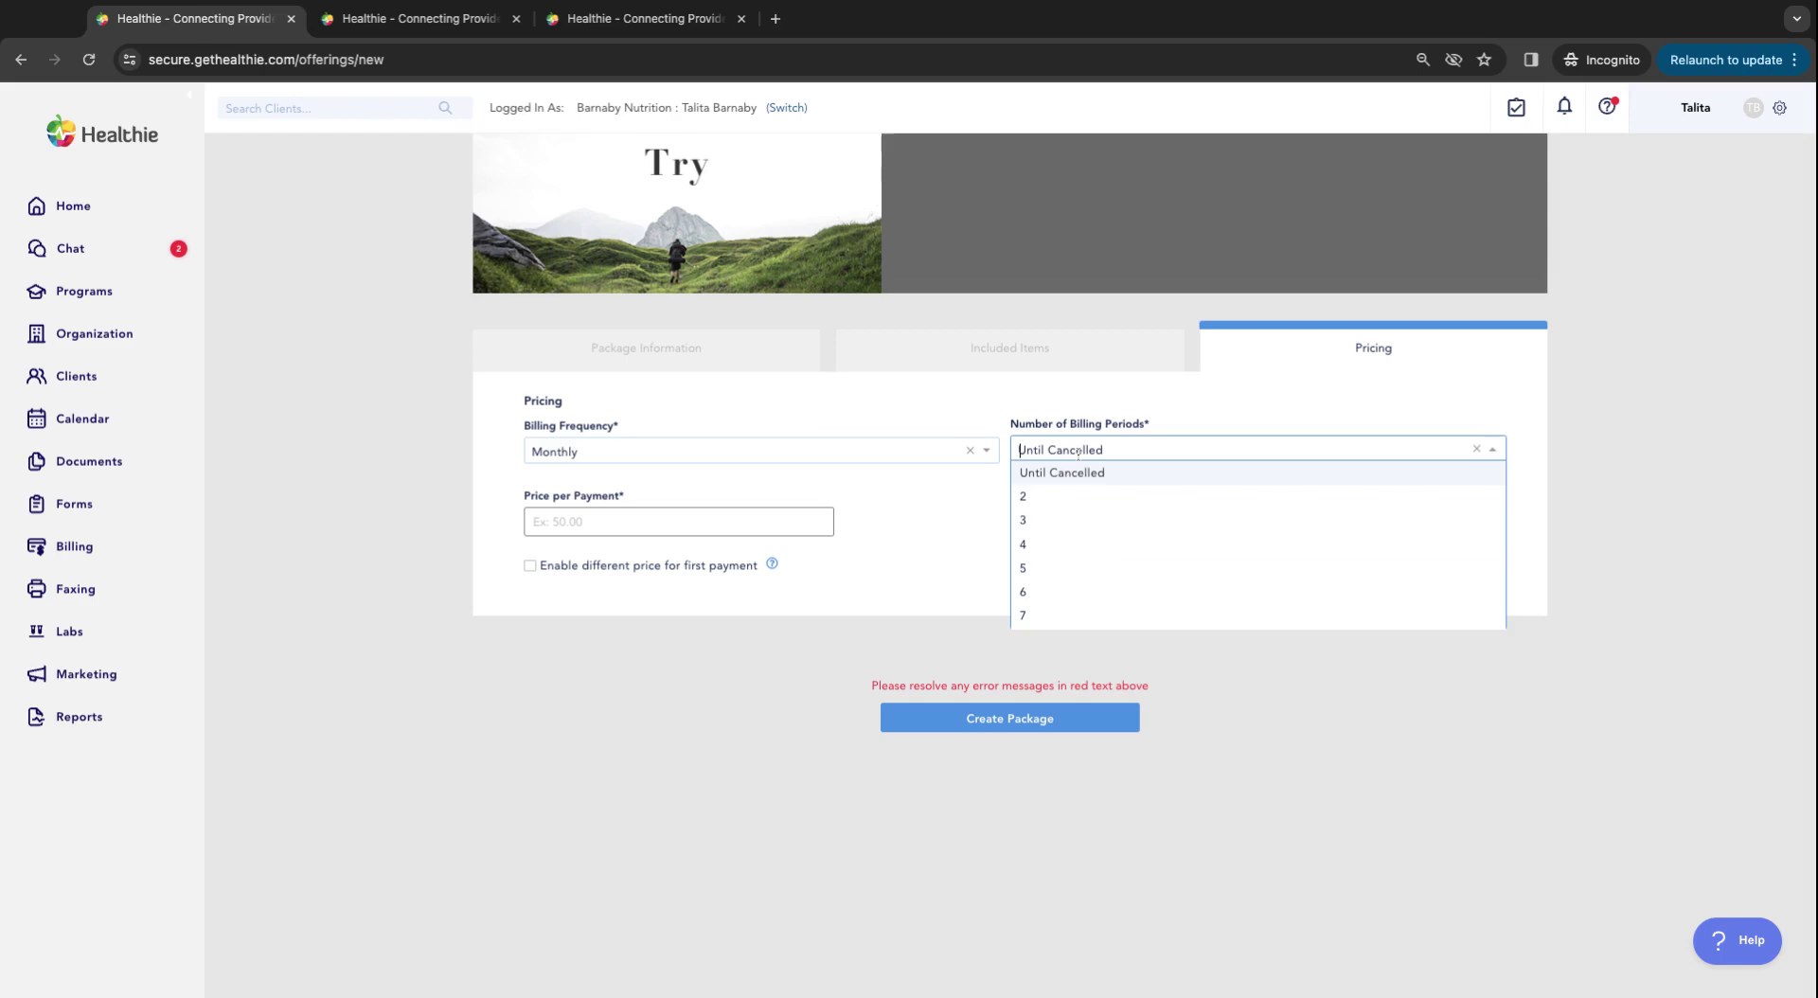
left_click(767, 451)
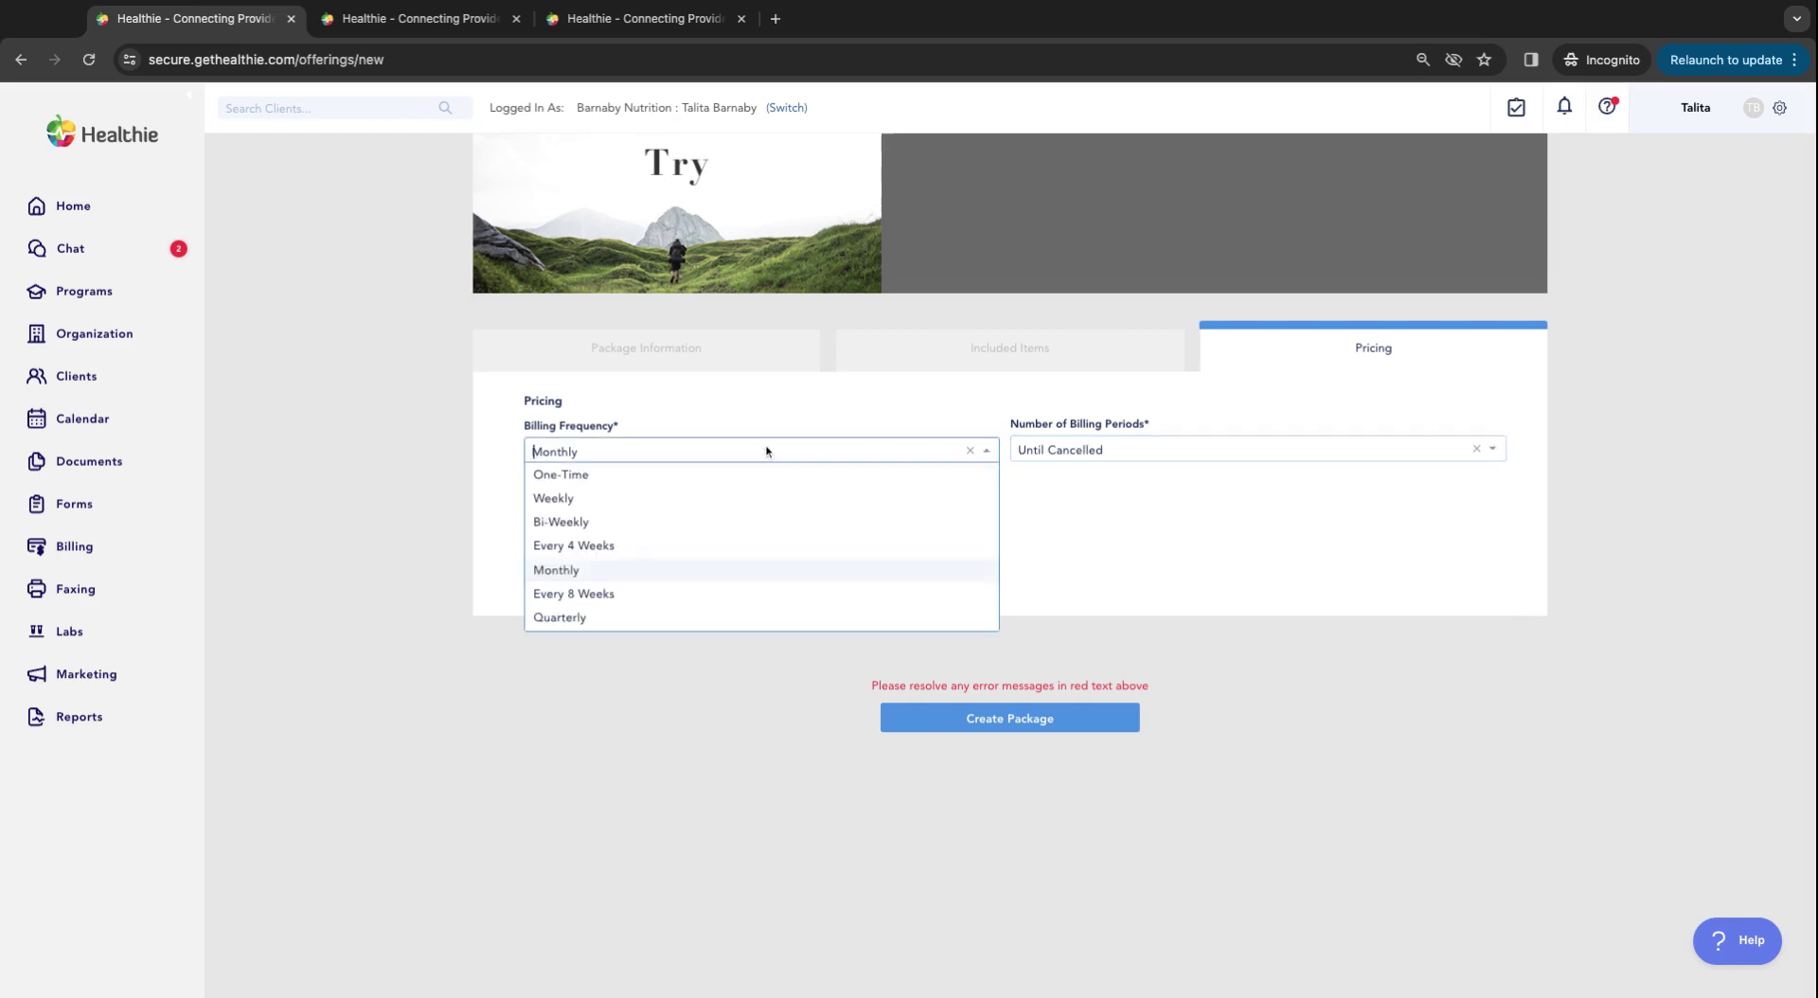
left_click(698, 474)
left_click(630, 516)
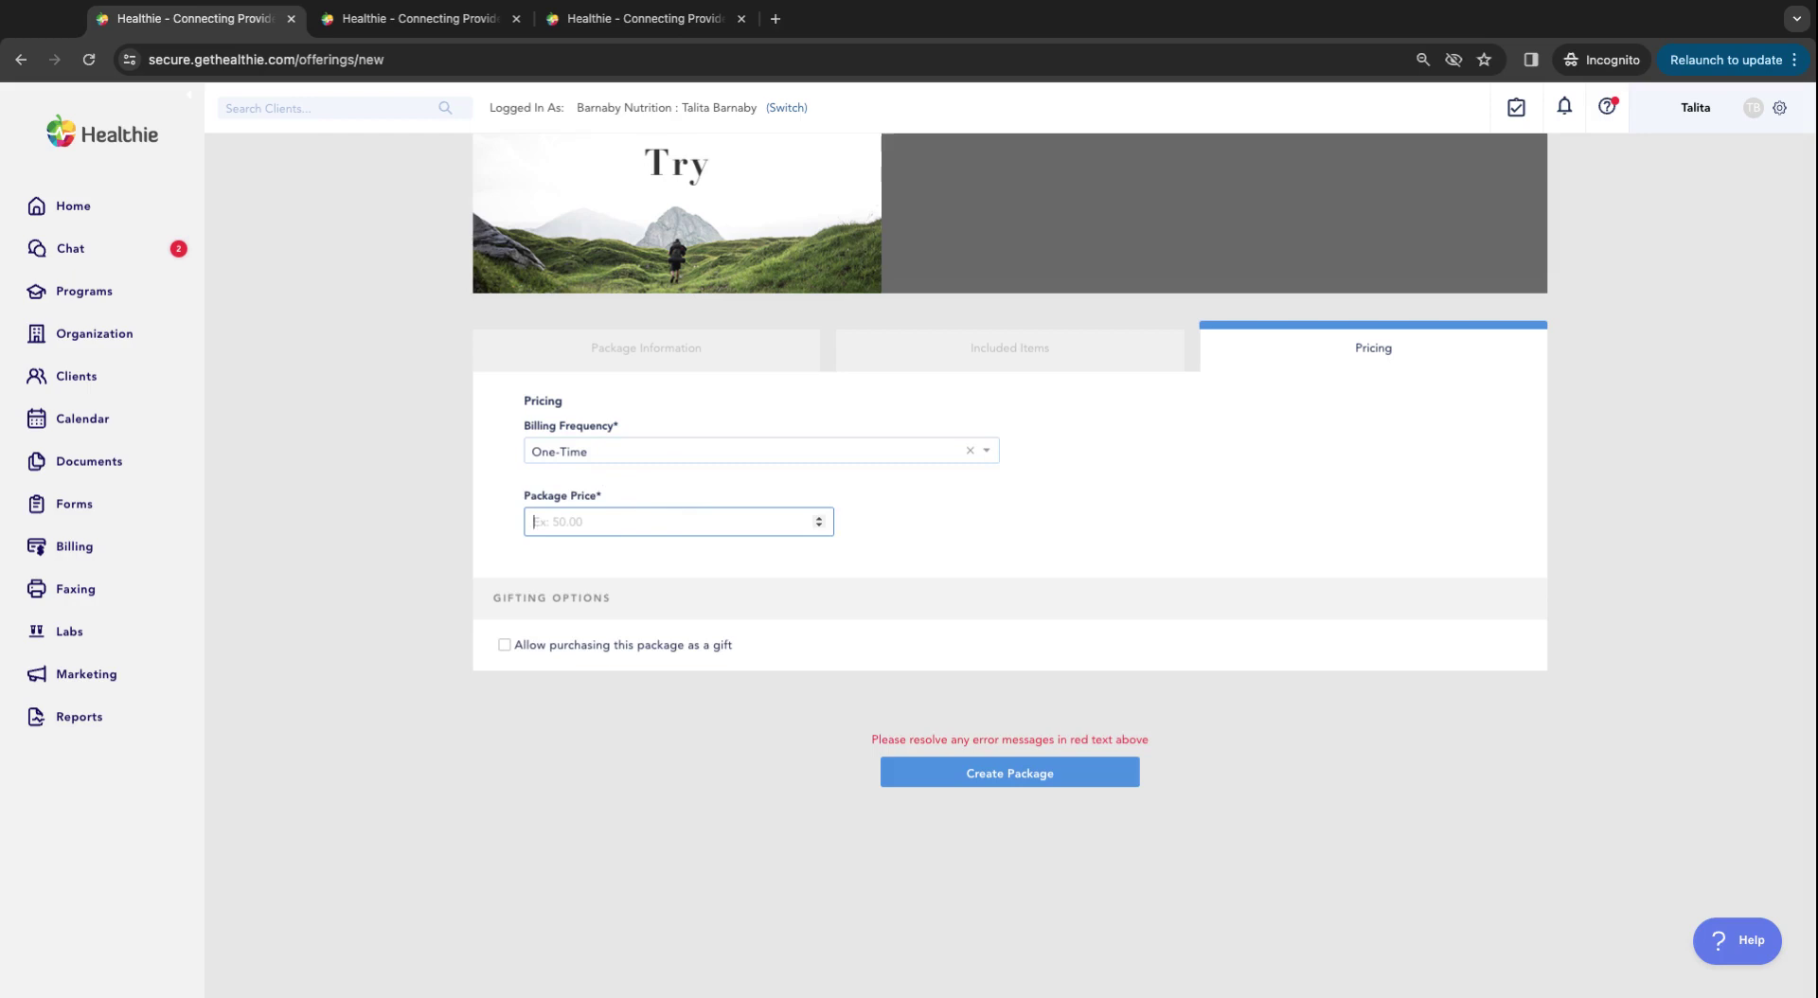
type("95")
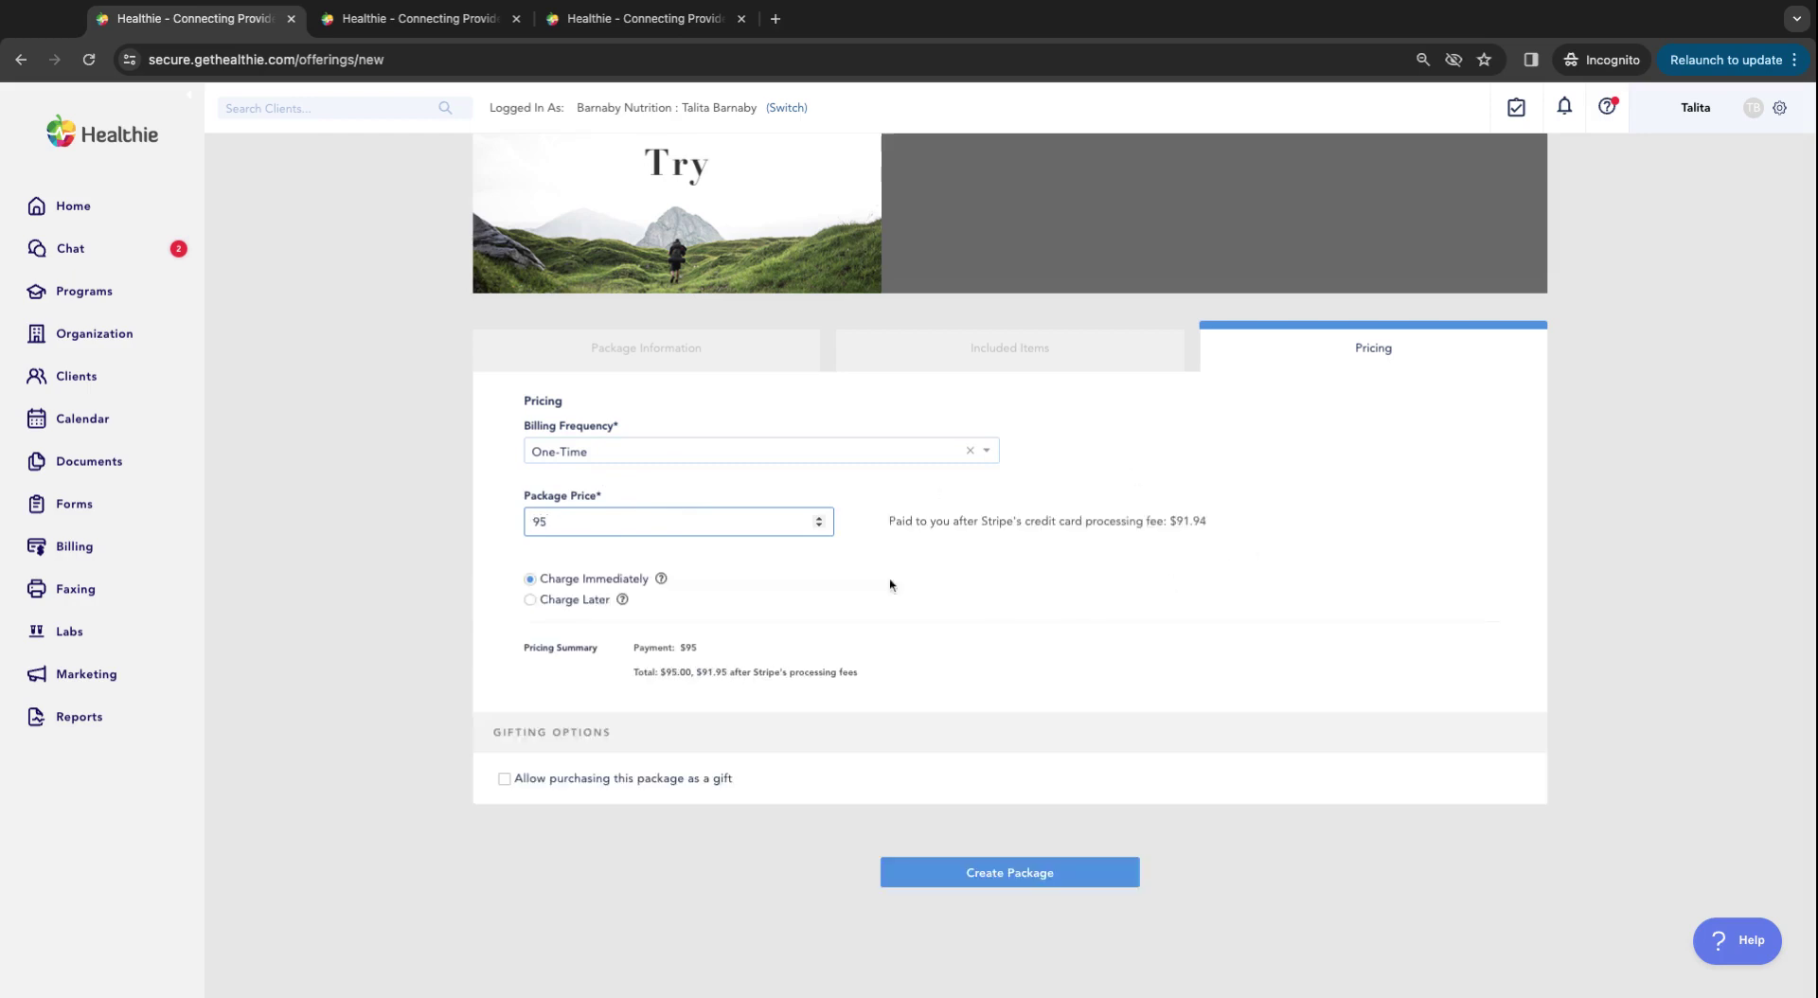
triple_click(888, 521)
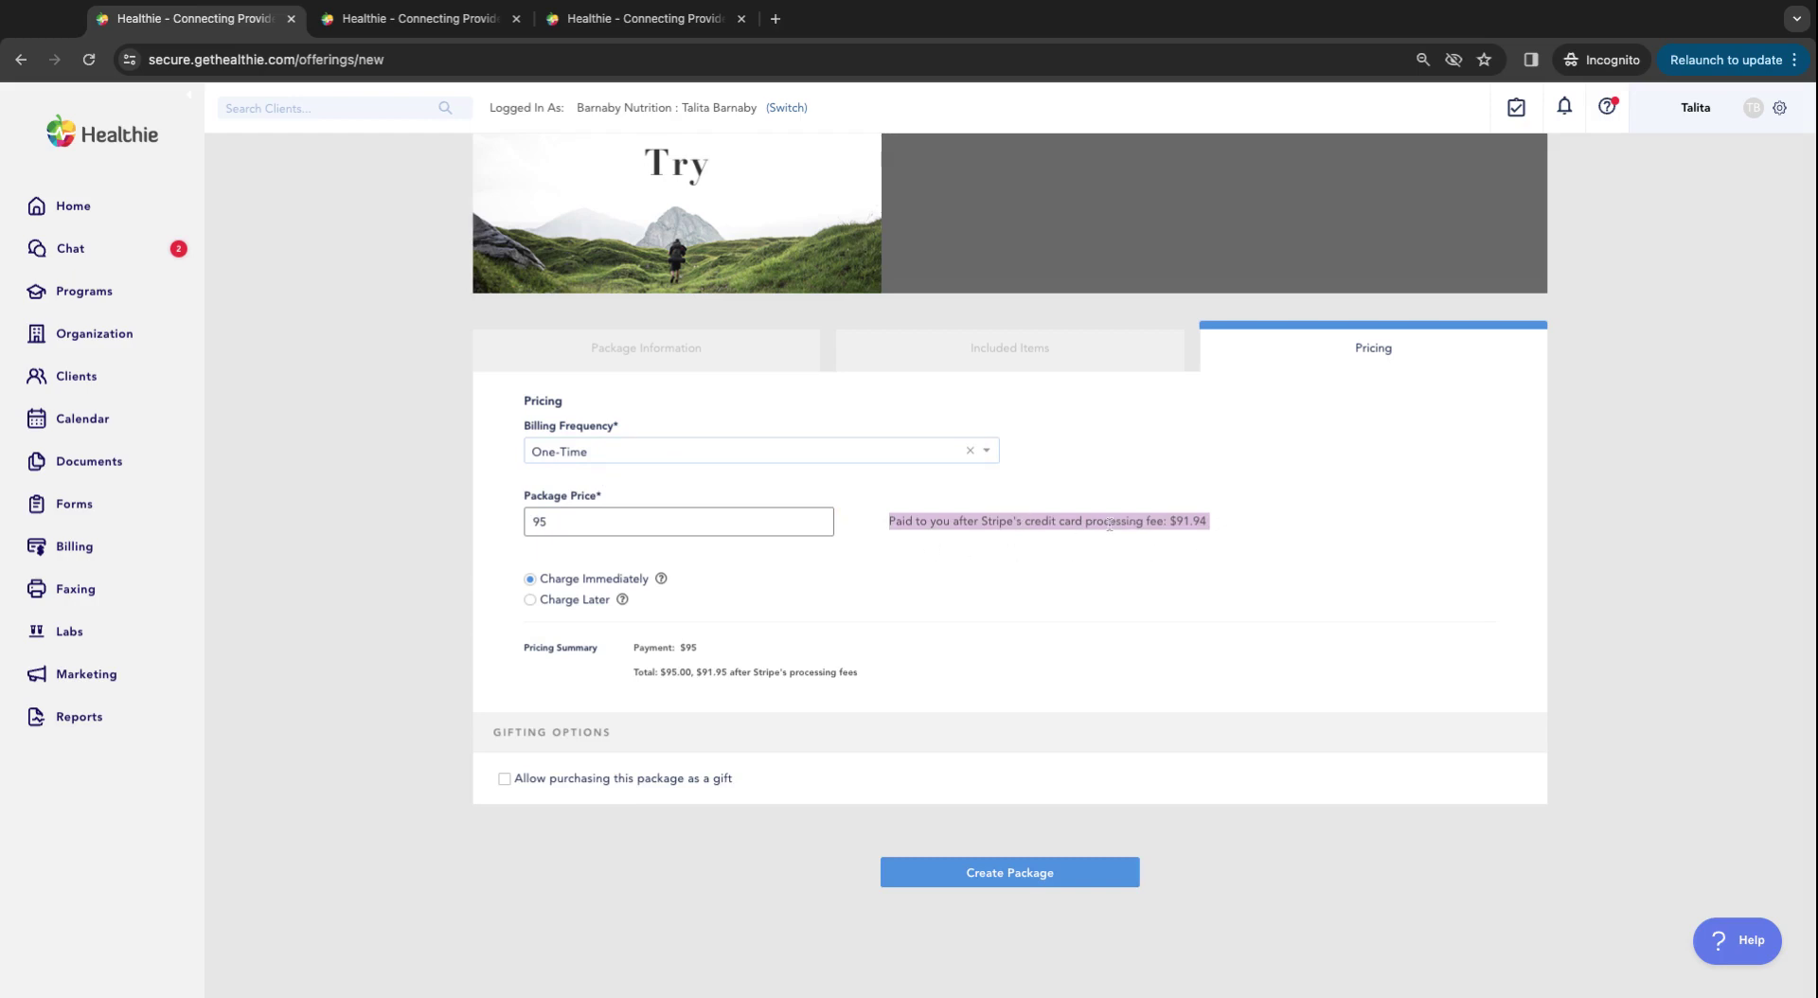
left_click(1165, 521)
double_click(1217, 529)
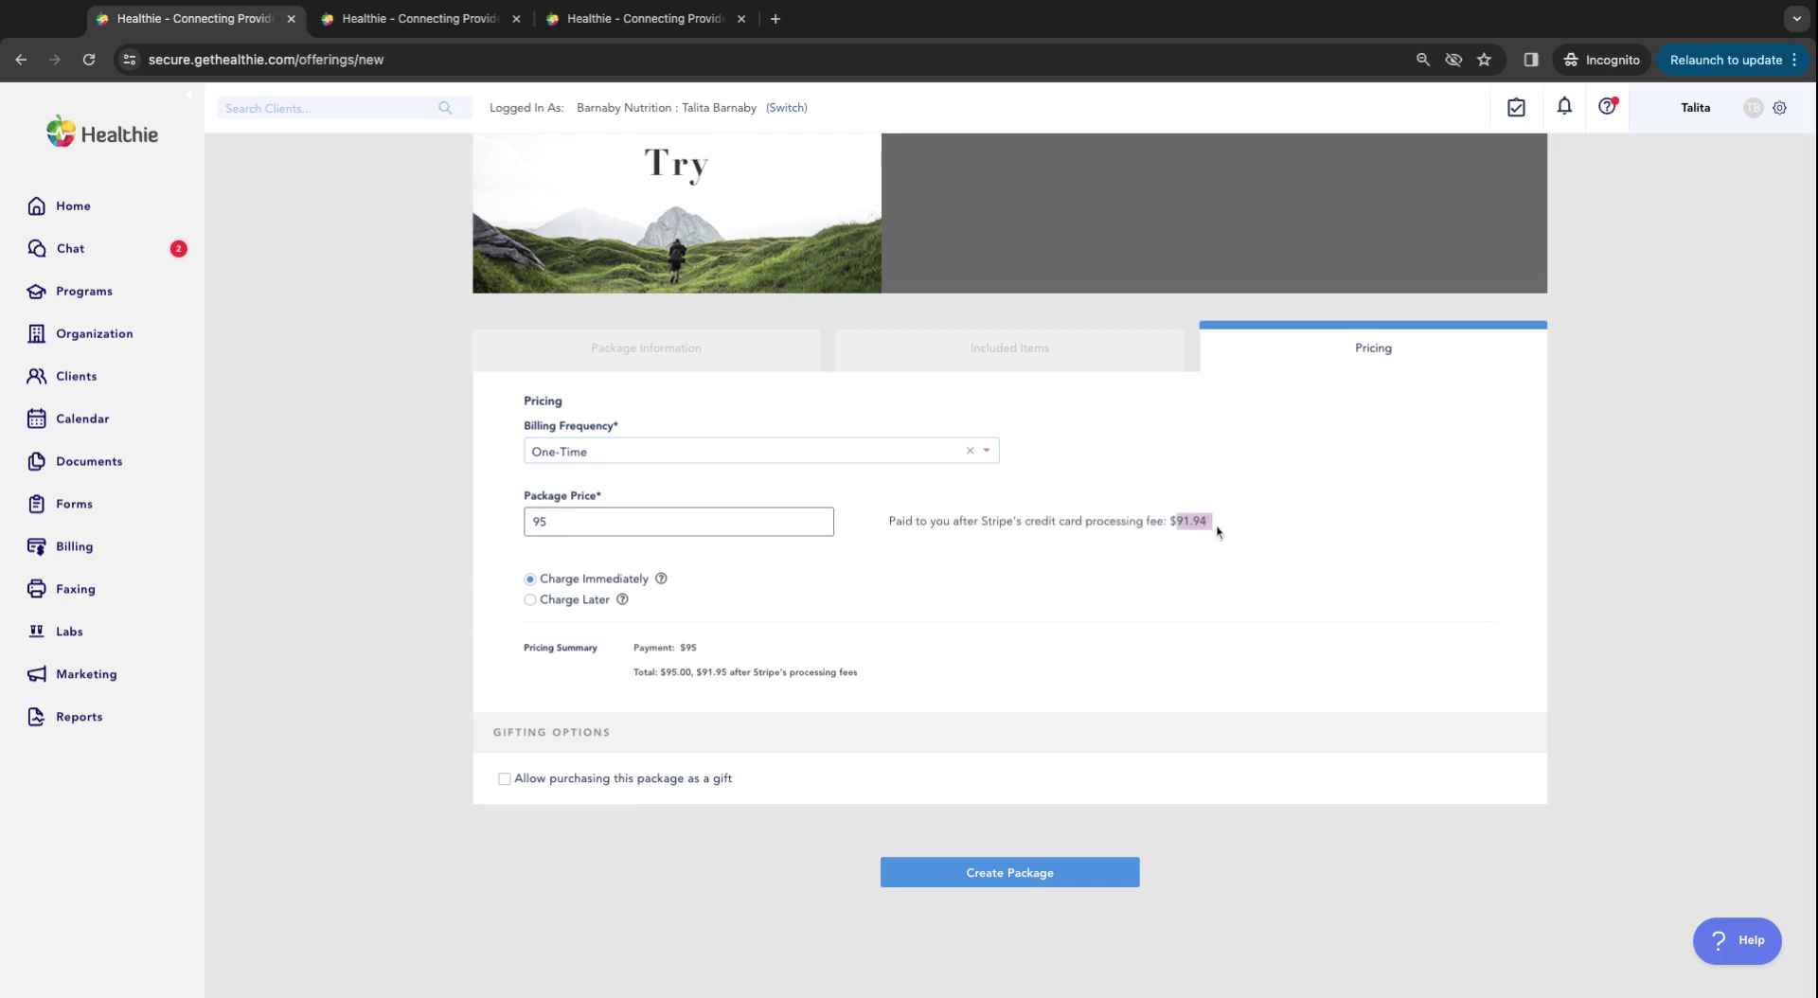
left_click(812, 522)
Step: Create the package and open Share on the 1:1 w Talita card
left_click(1008, 884)
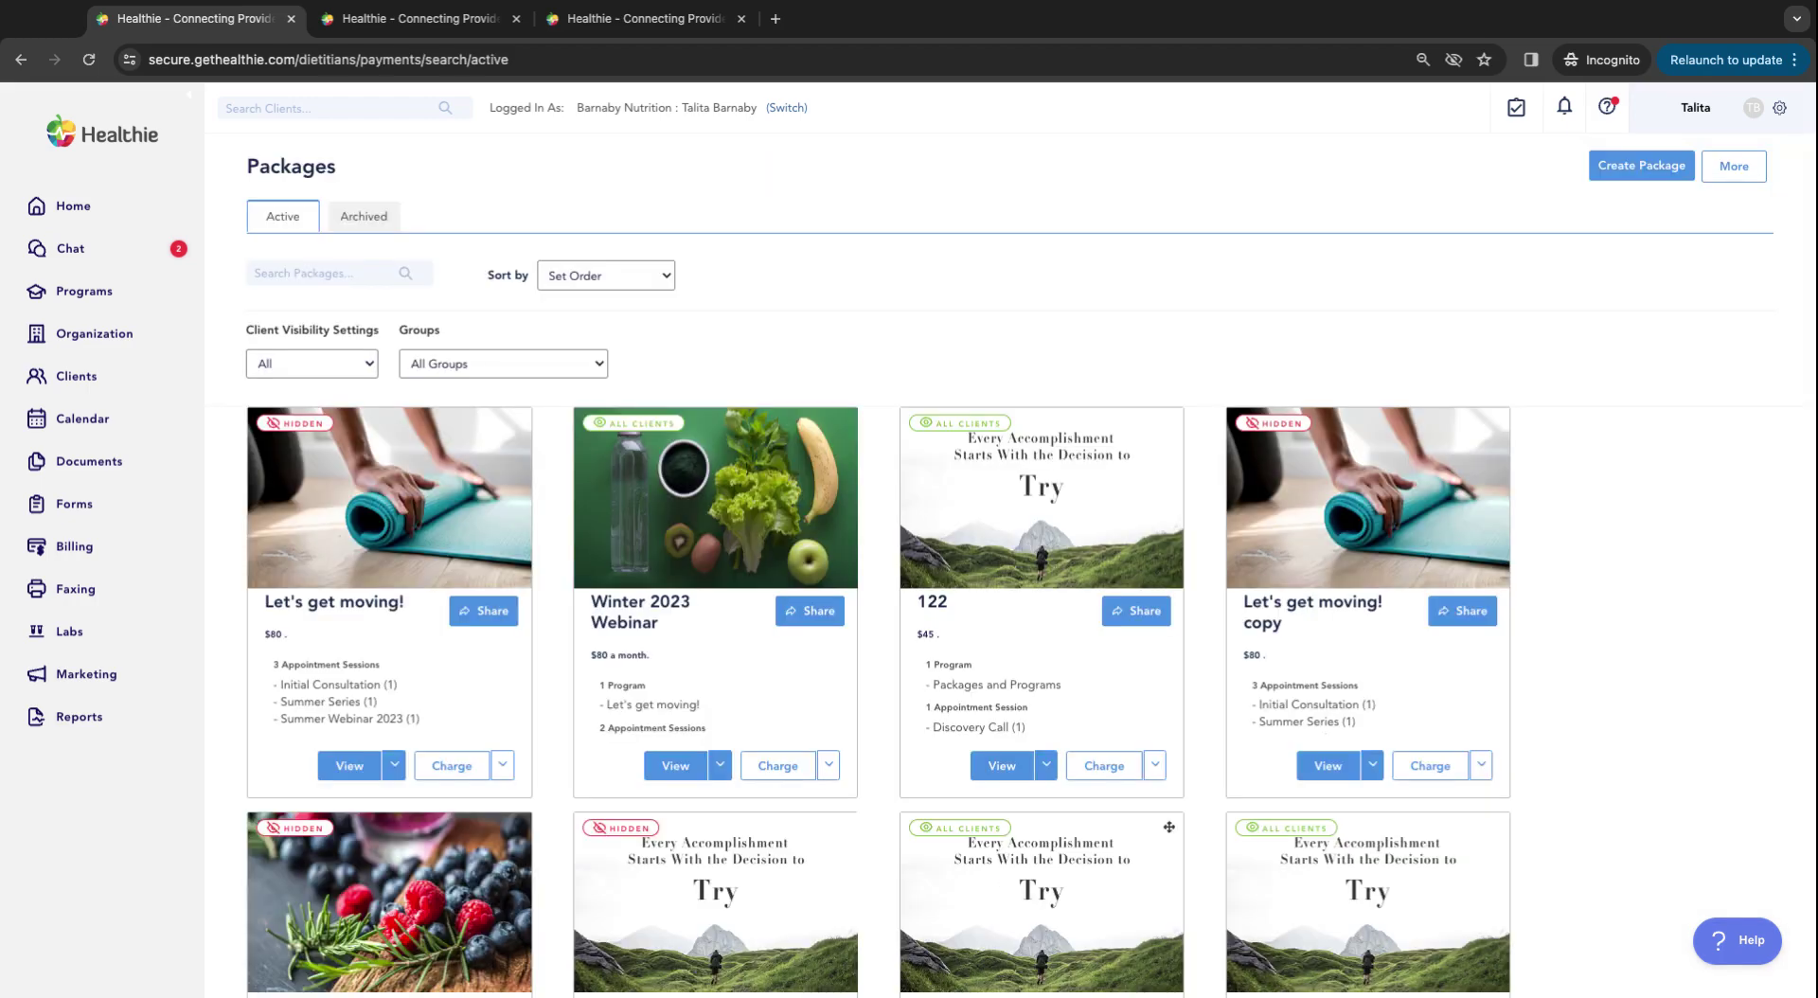
scroll(1030, 606, "down", 8)
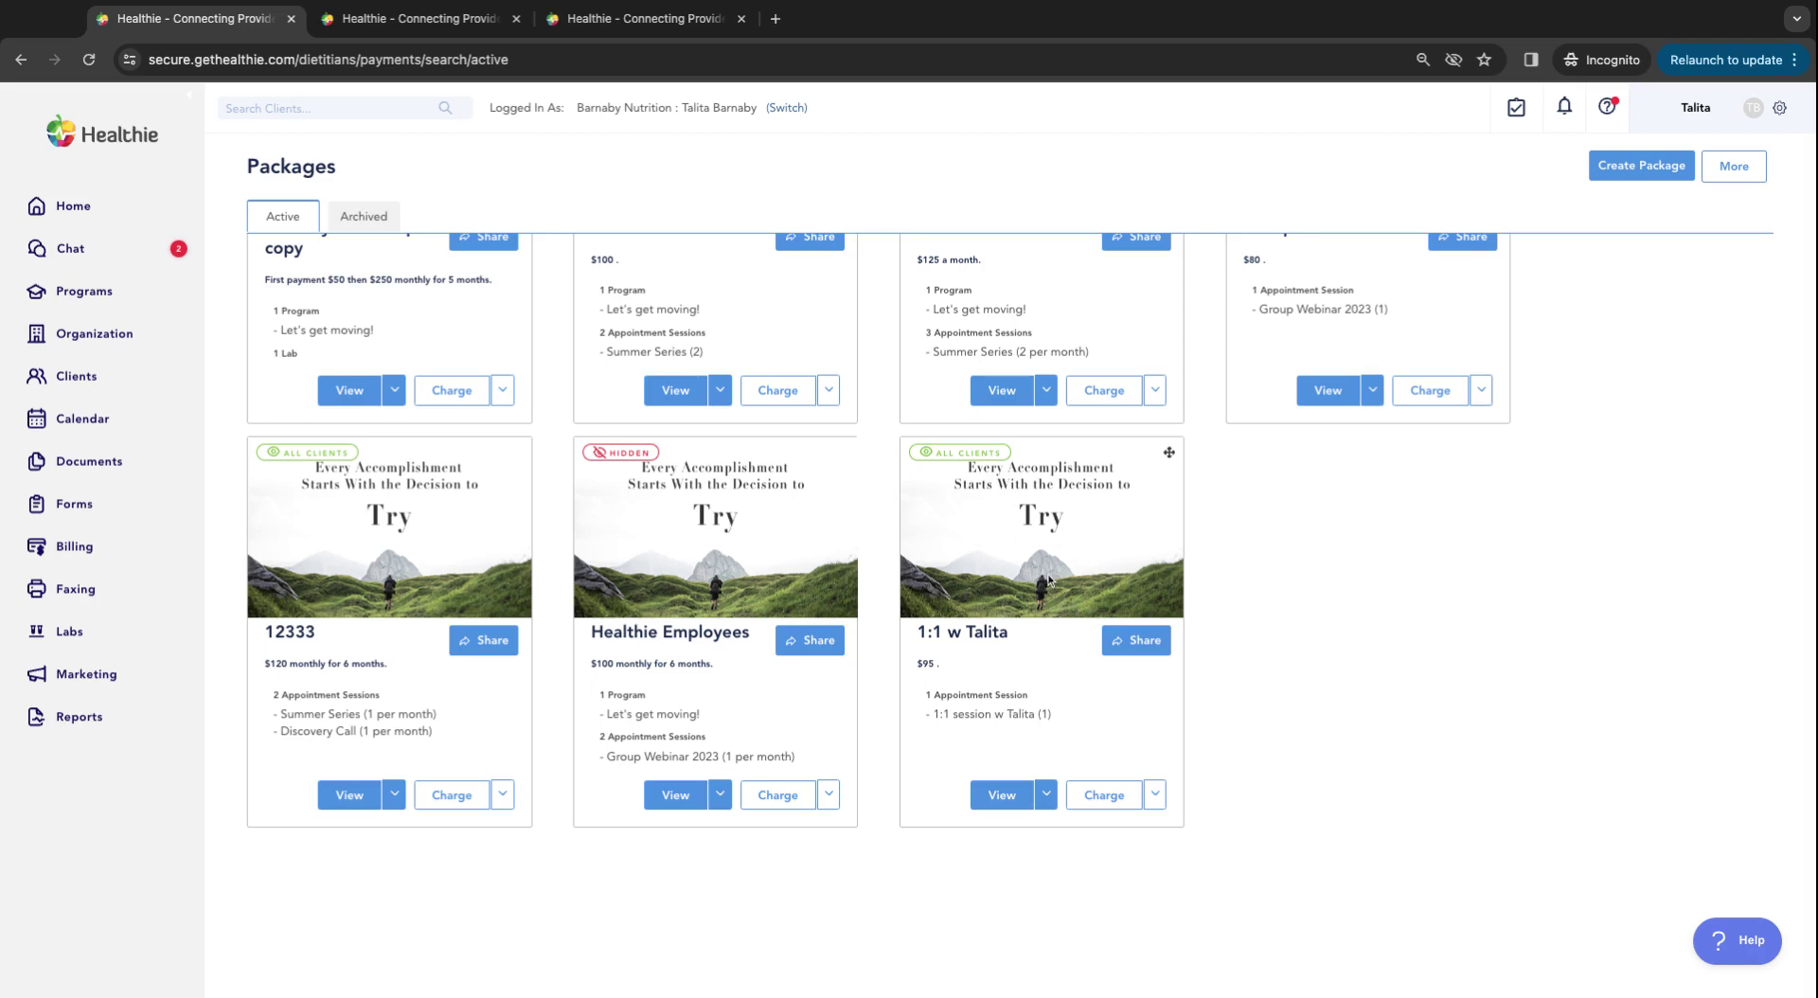
left_click(1117, 650)
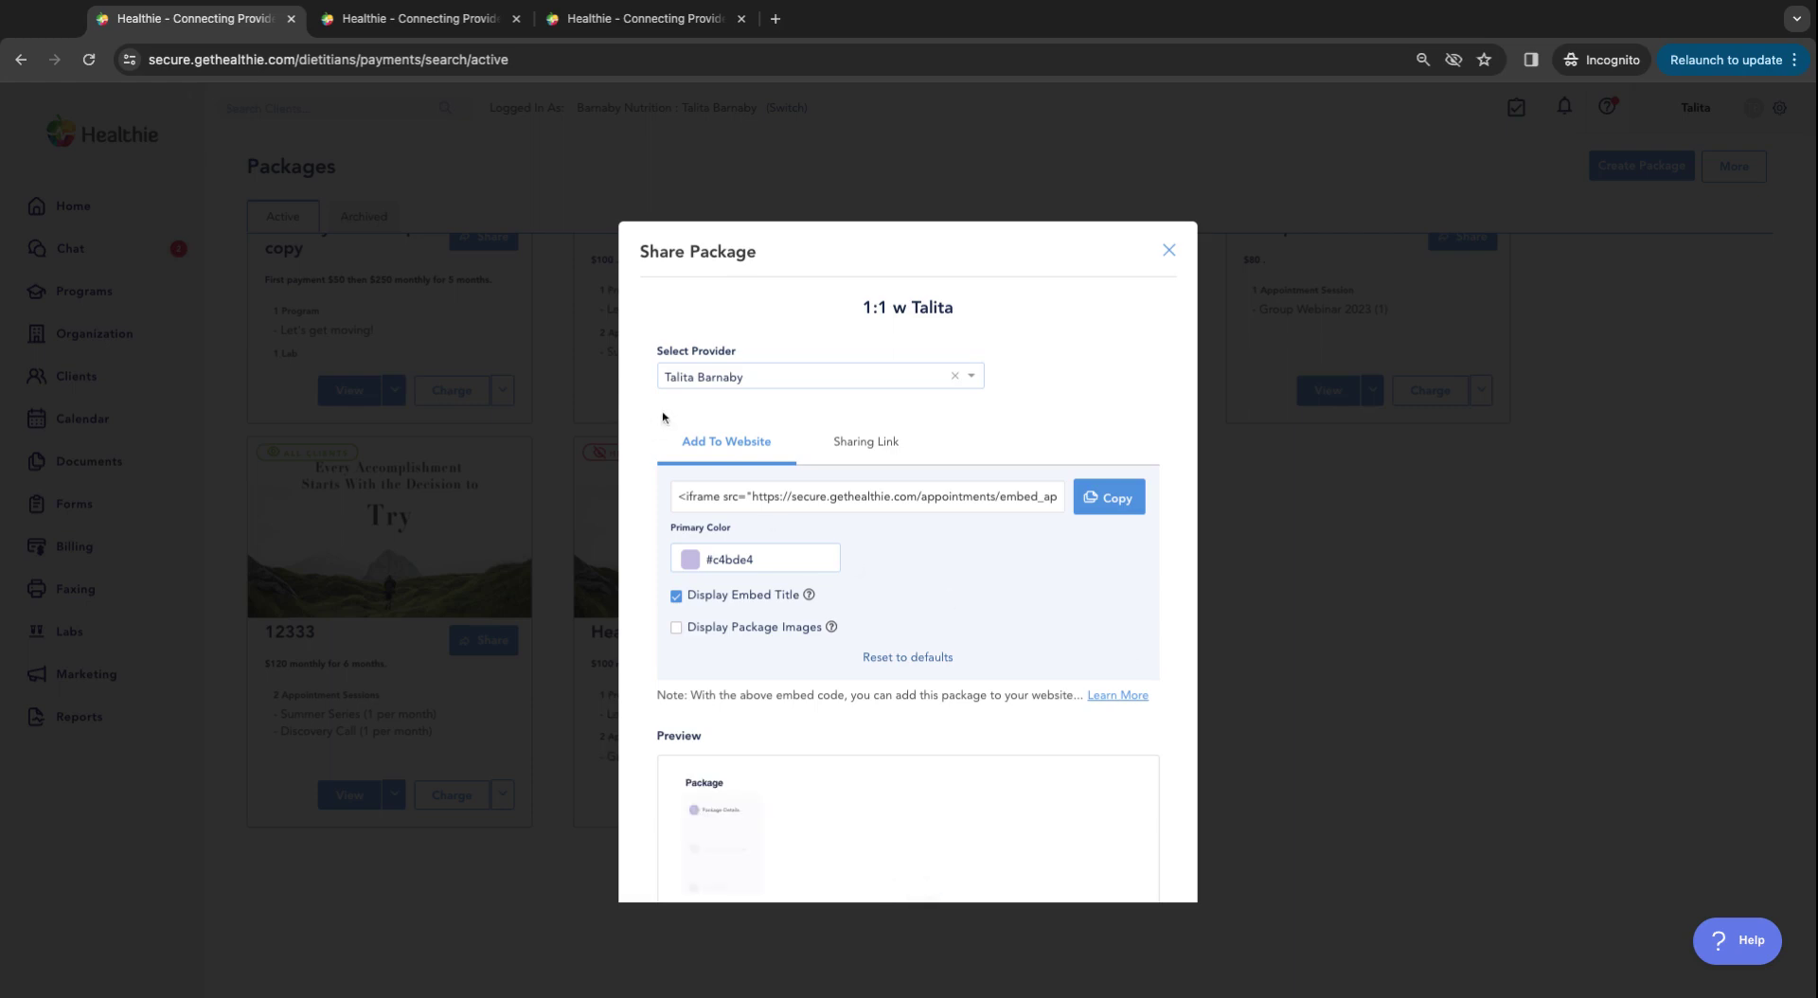
Step: Compare the embed code and sharing link, then copy the 1:1 w Talita sharing link
left_click(688, 499)
left_click(862, 443)
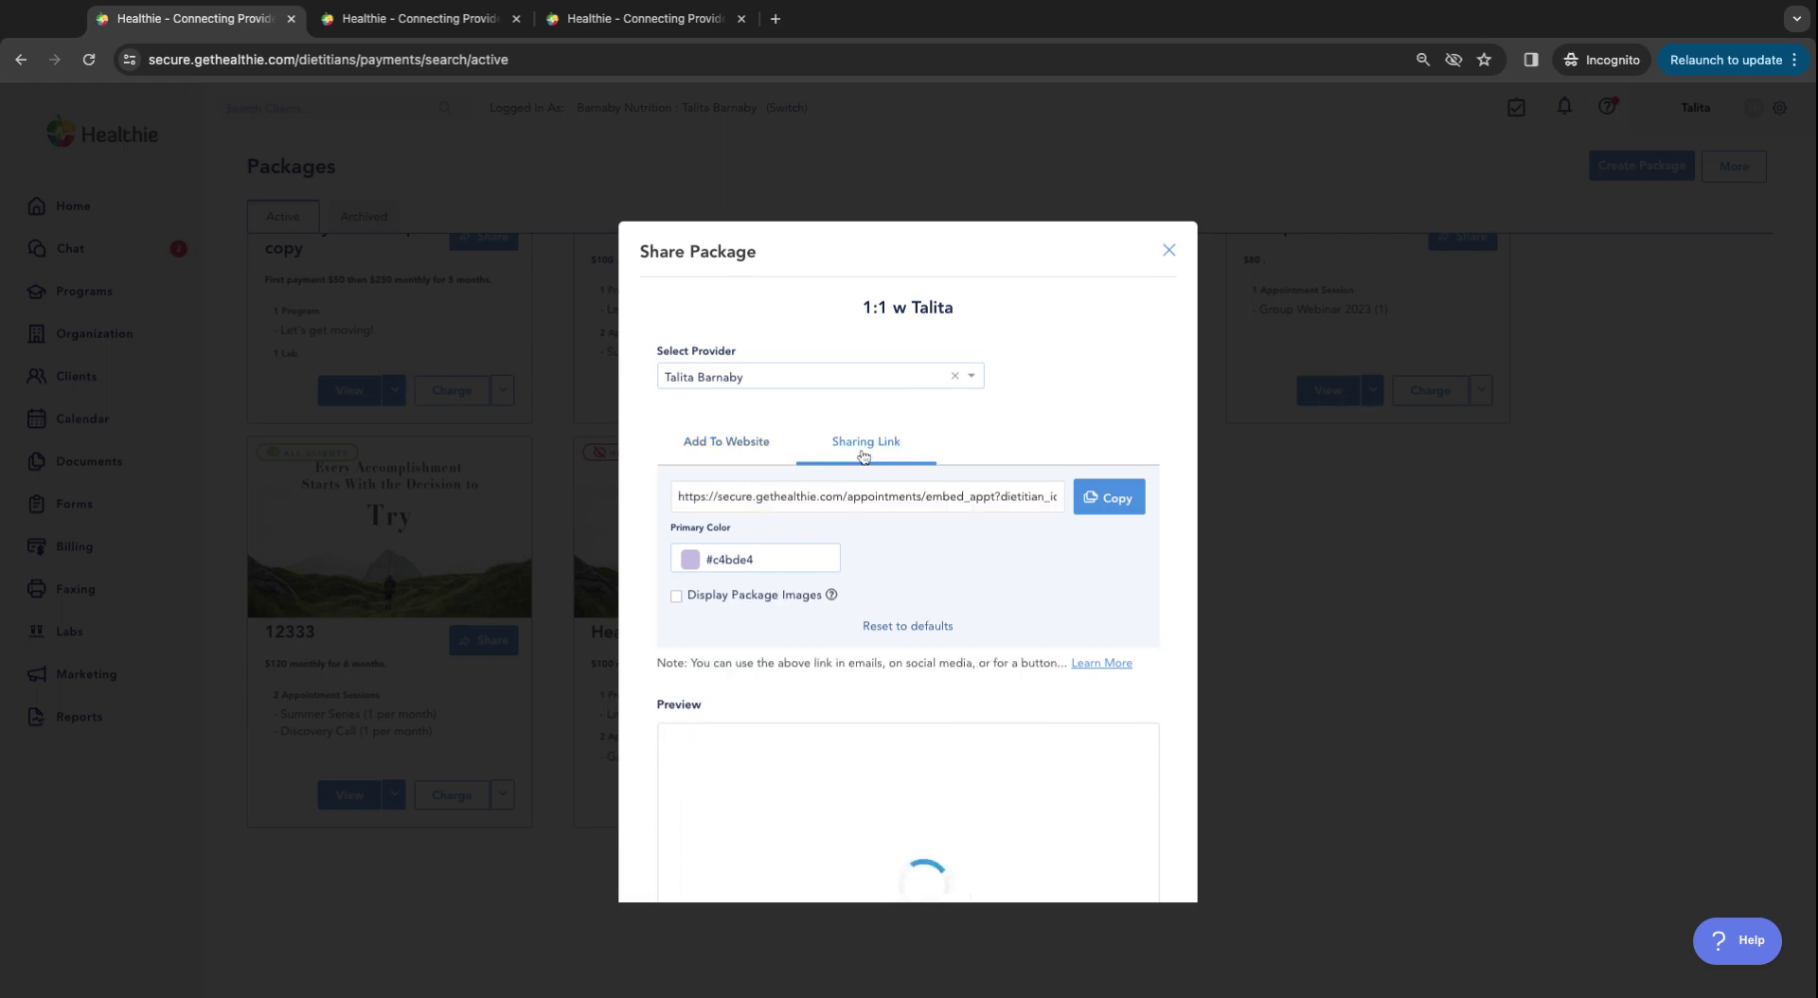
left_click(839, 499)
left_click(726, 442)
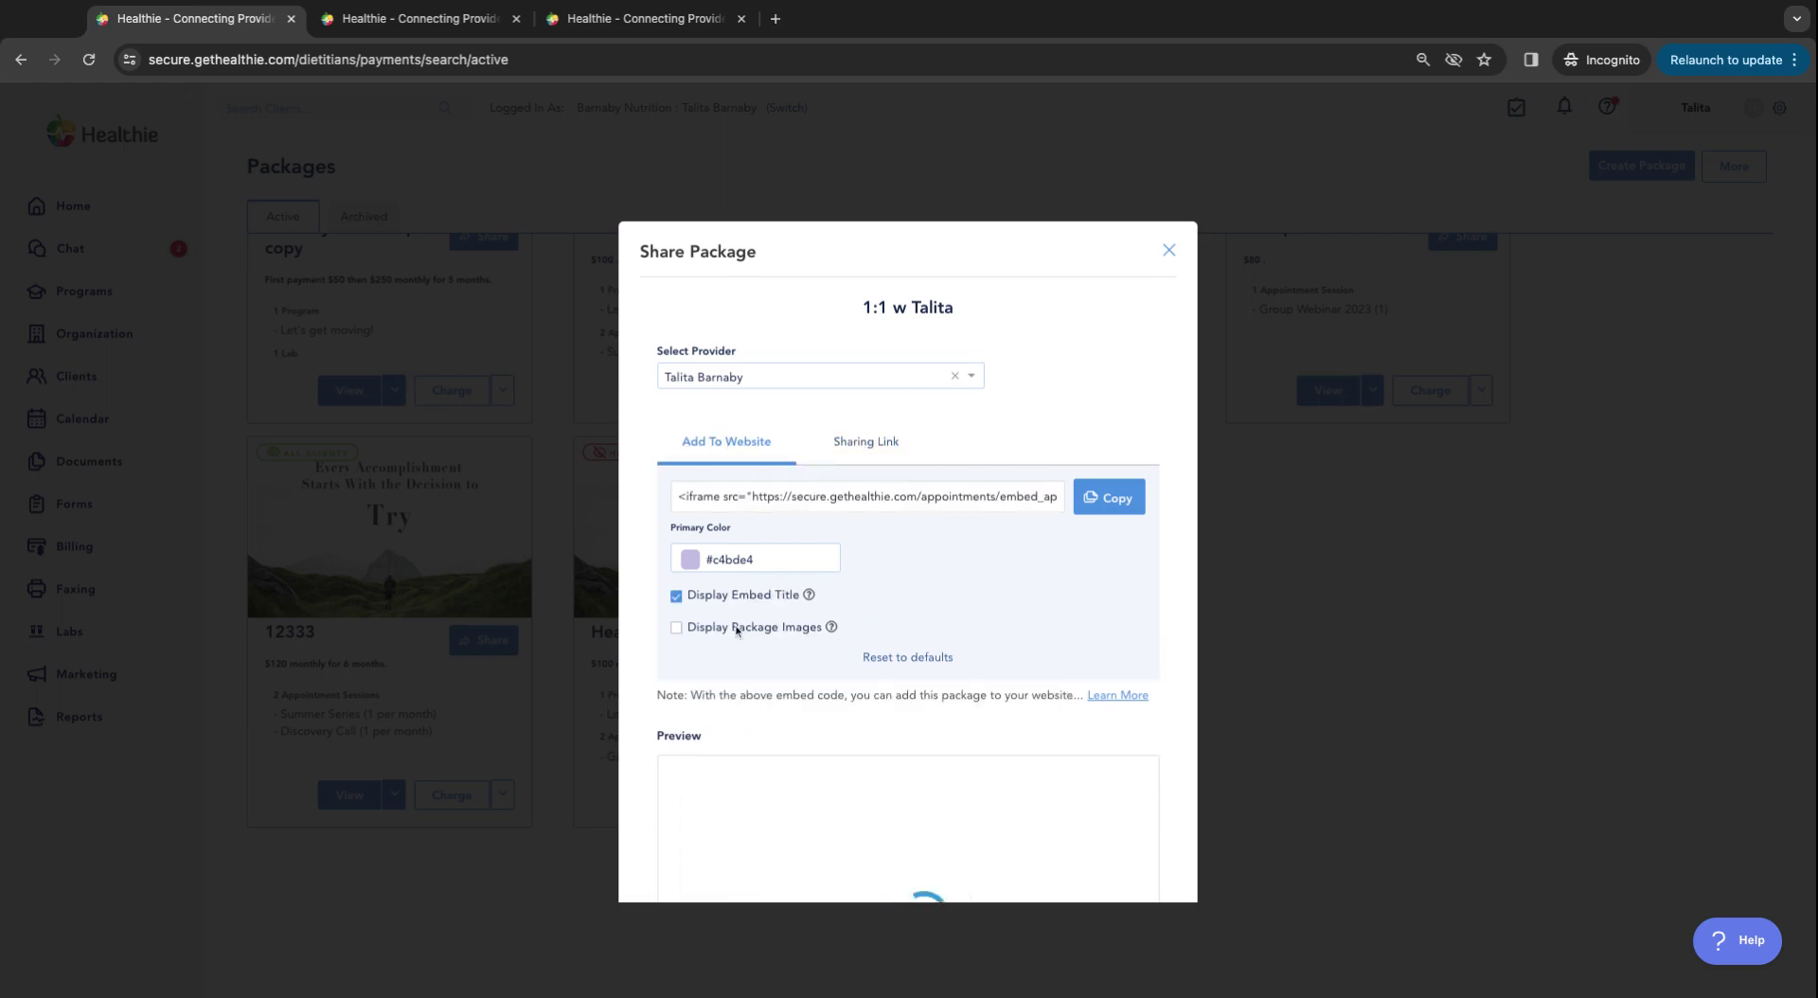
scroll(730, 706, "down", 2)
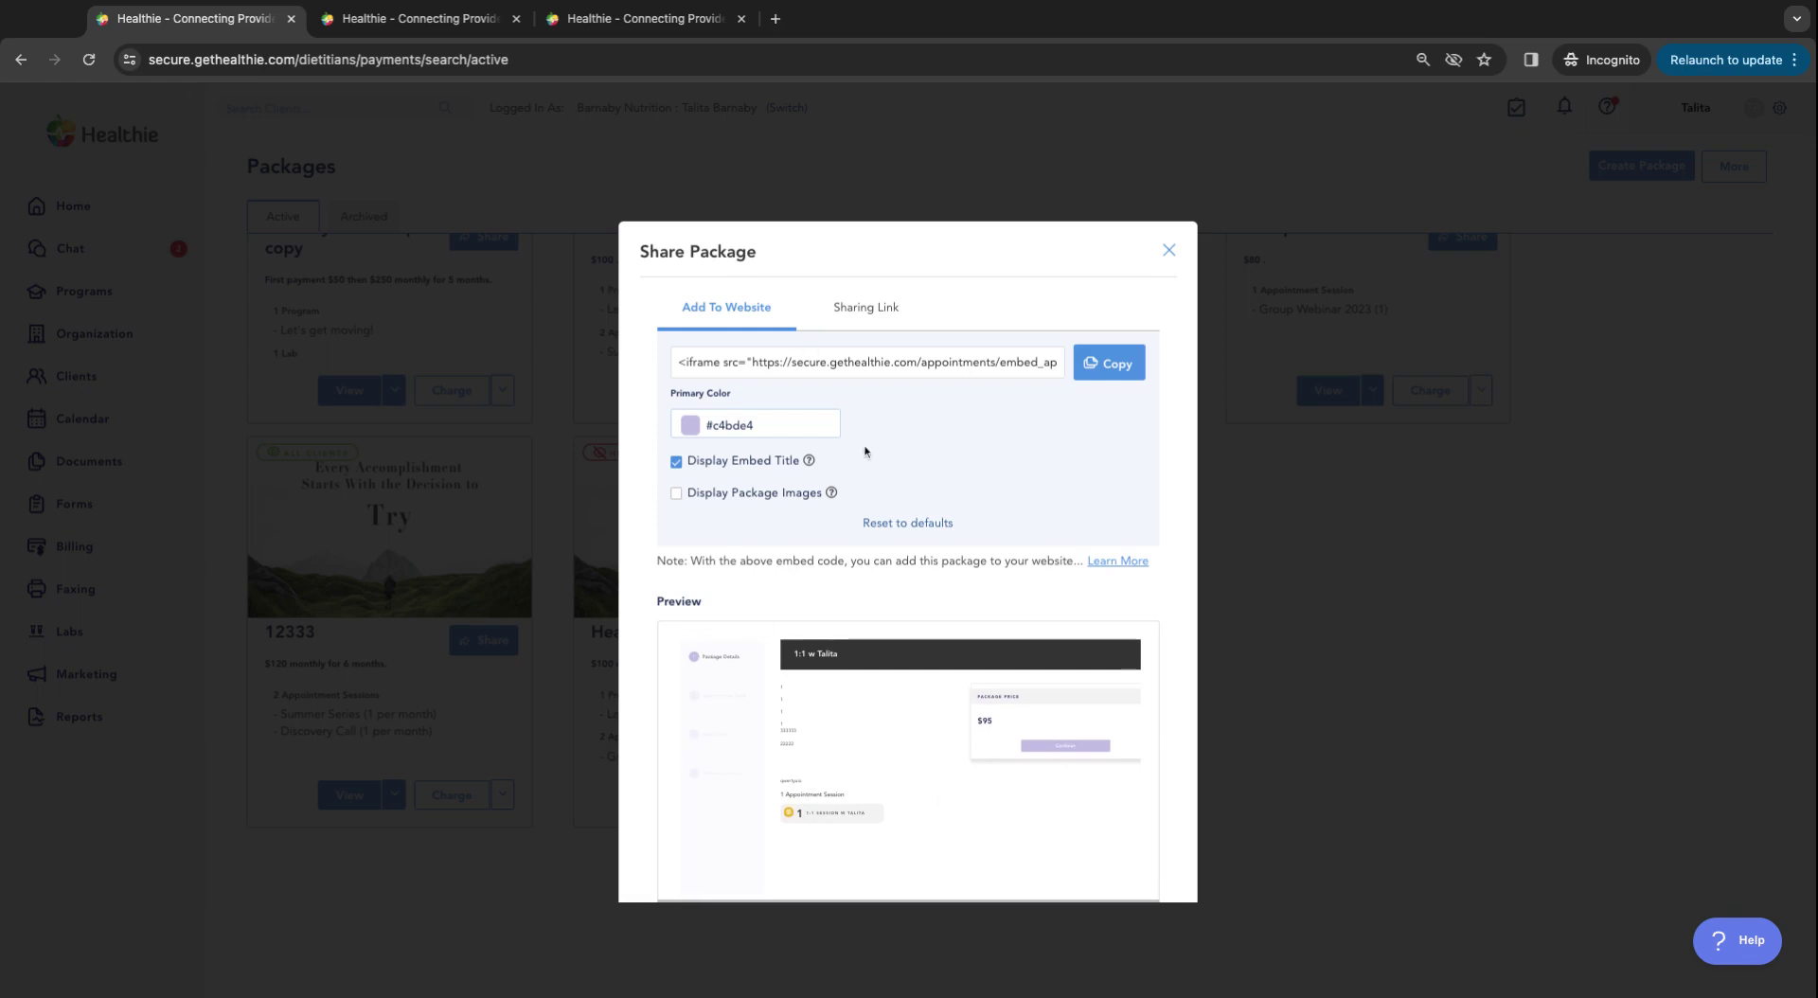
scroll(876, 485, "up", 2)
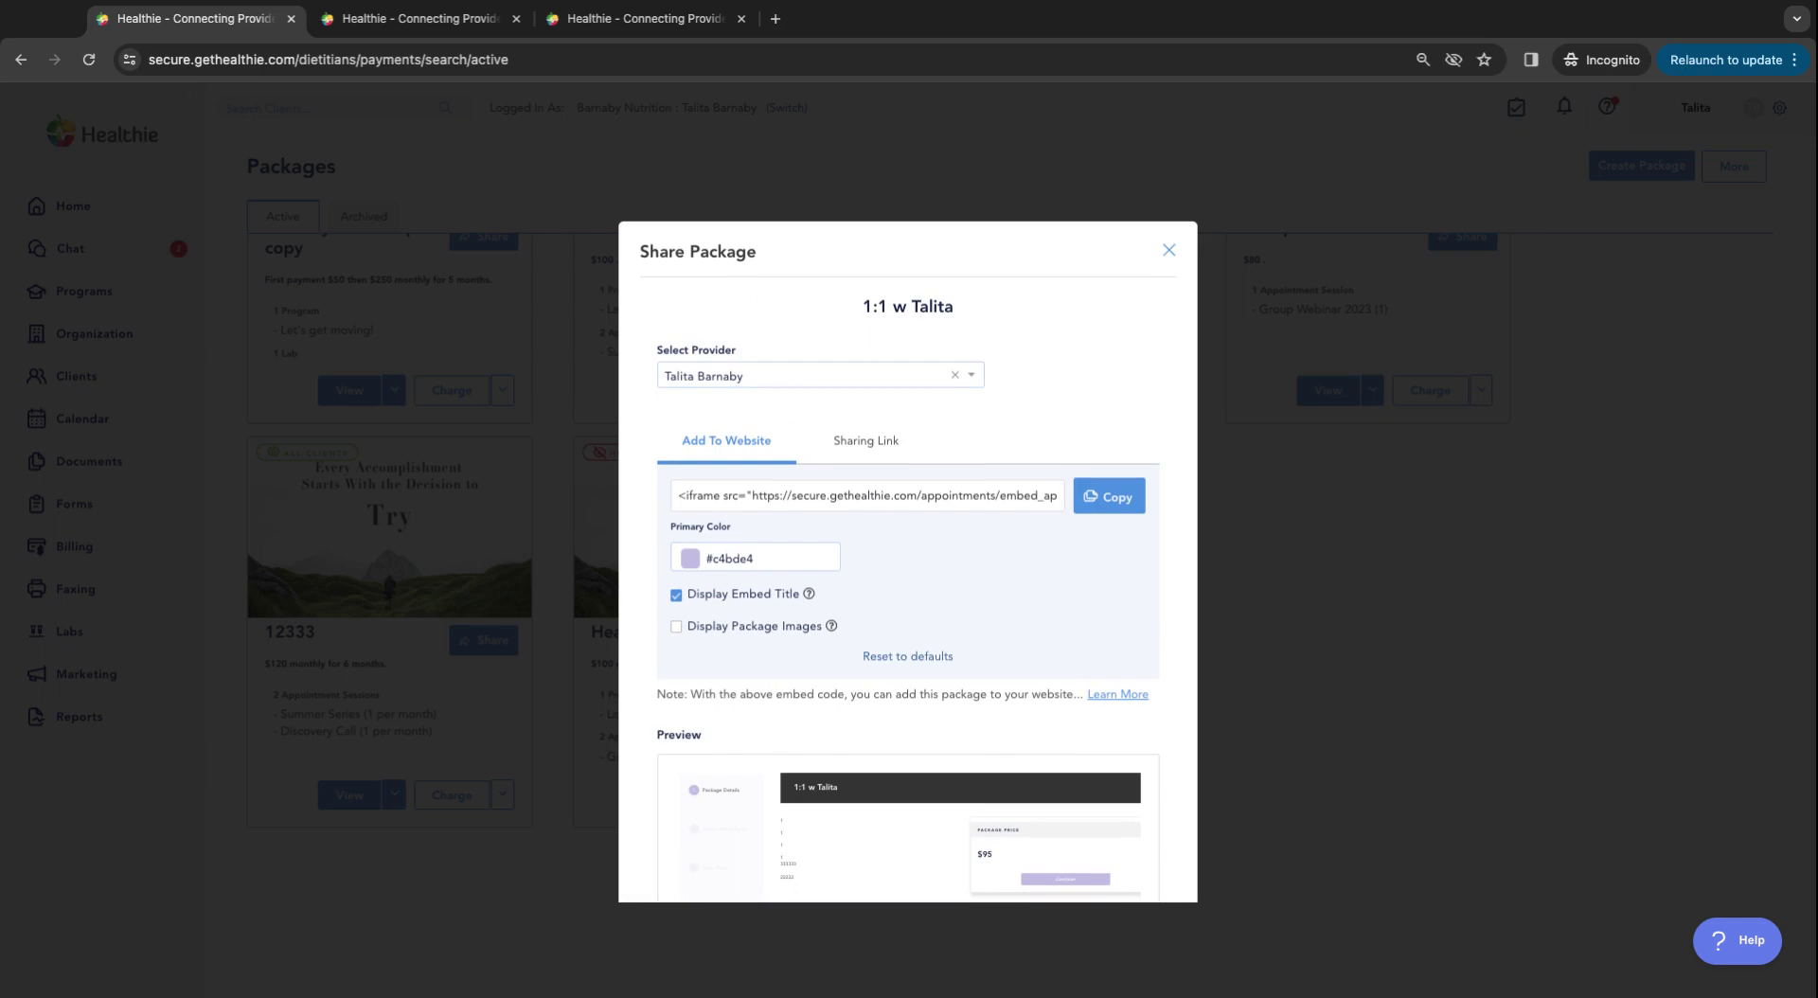
left_click(866, 442)
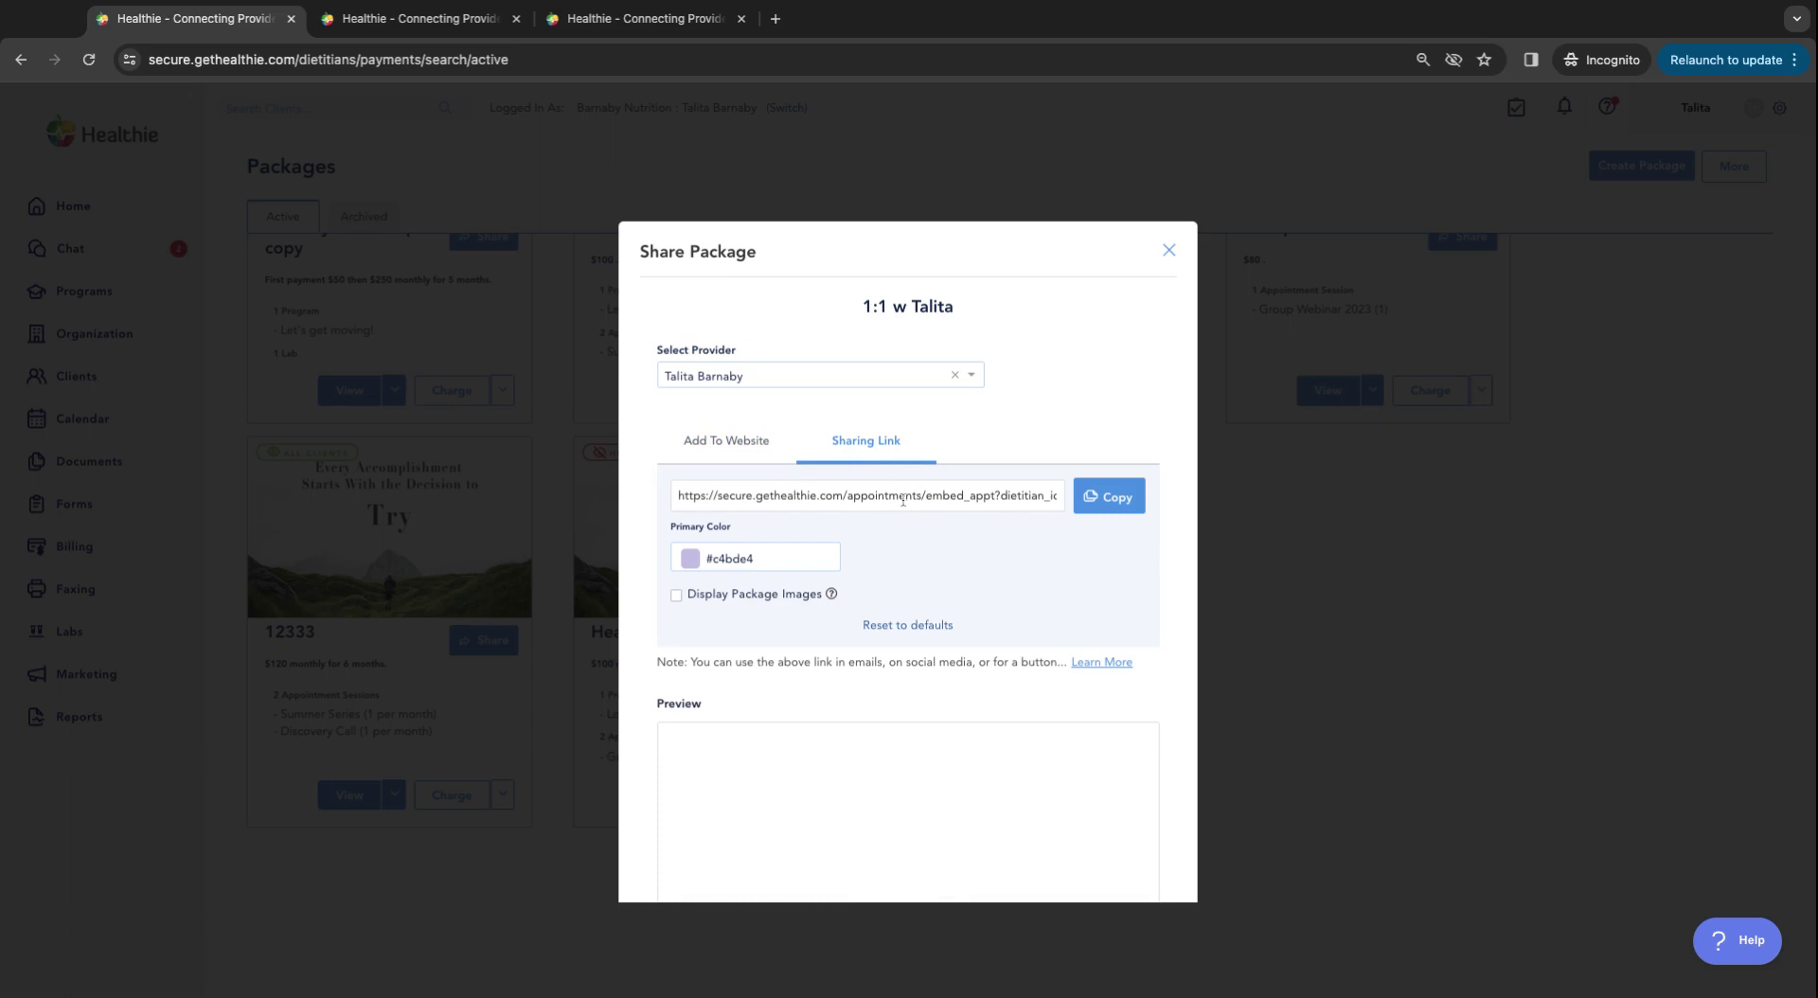
left_click(1098, 499)
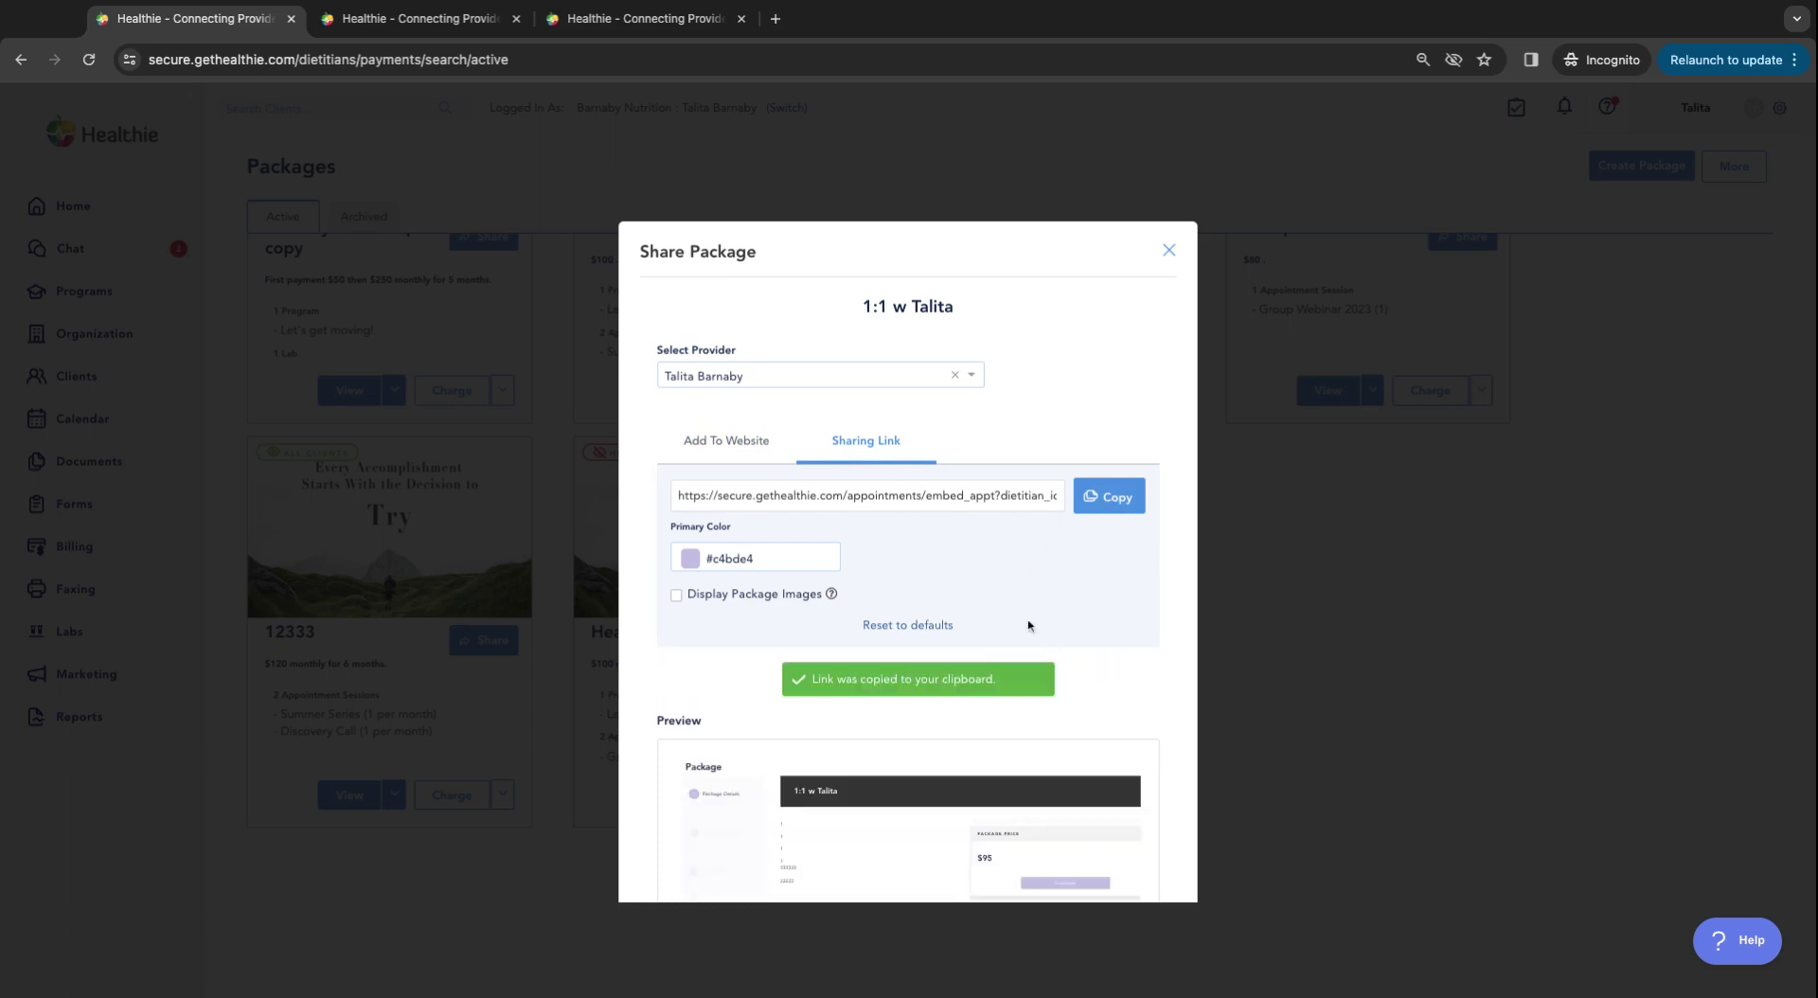
Step: Review the booking page preview of the $95 package, leaving its primary colour #c4bde4 unchanged
scroll(1043, 622, "down", 2)
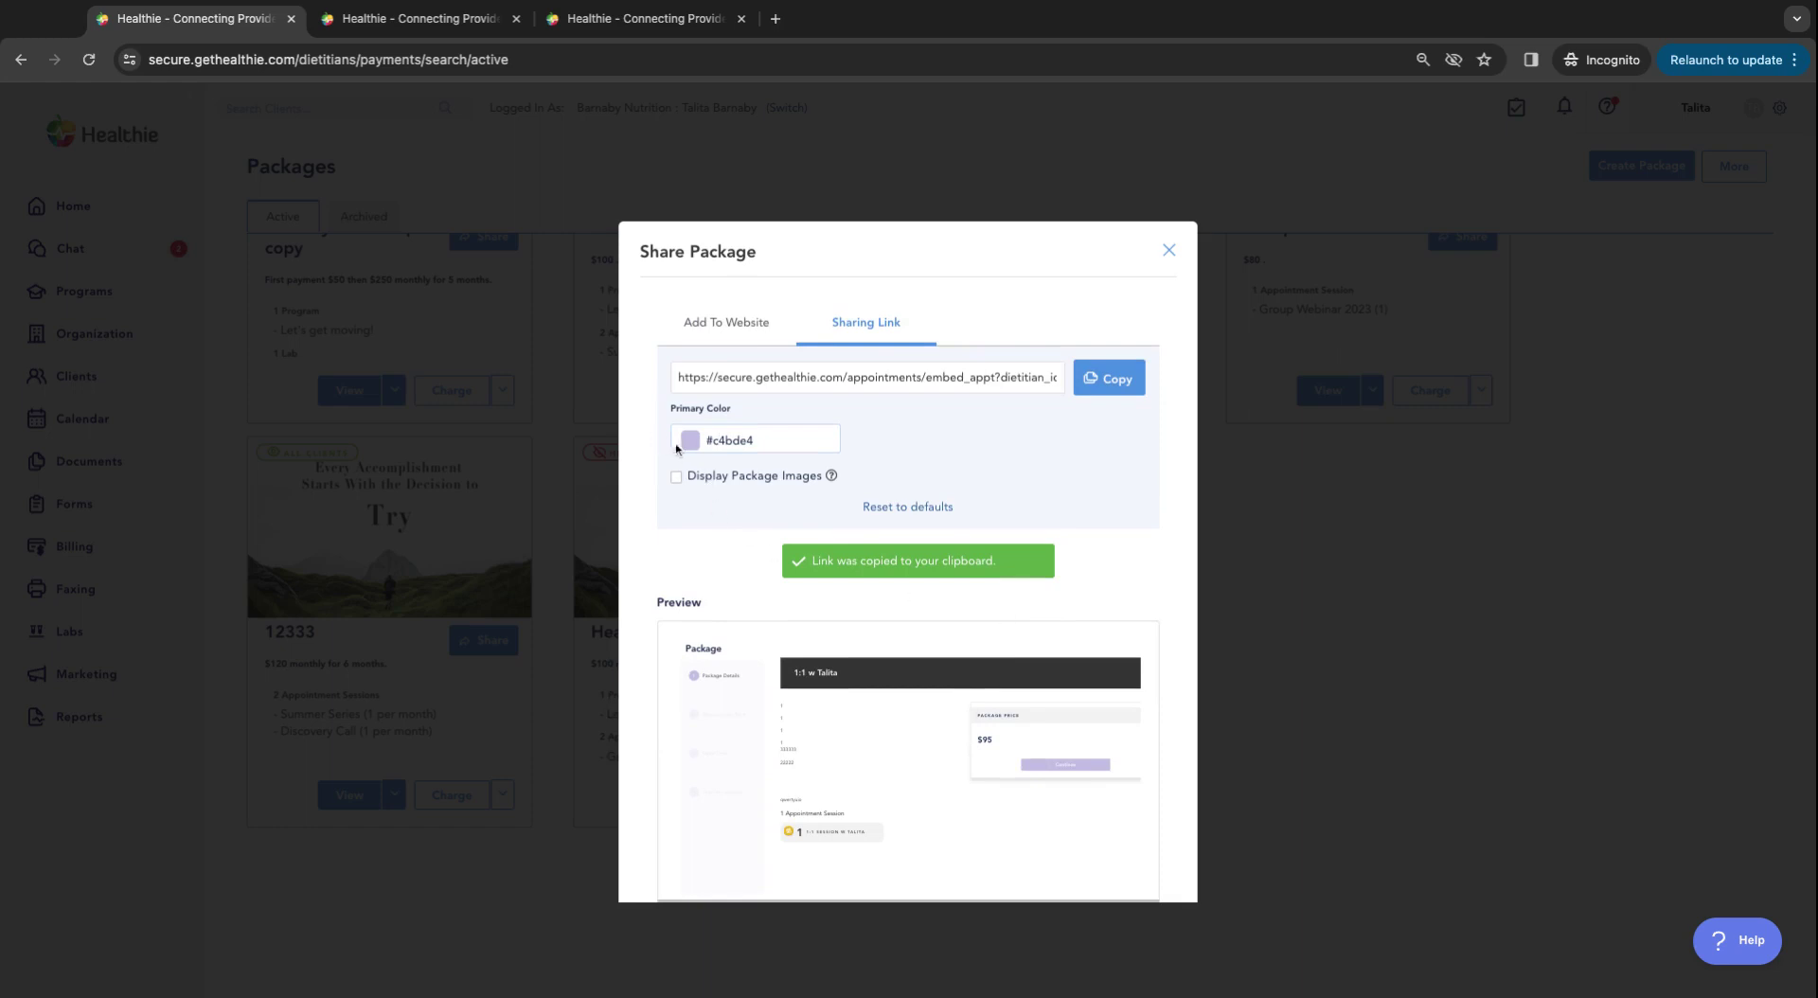
left_click(734, 440)
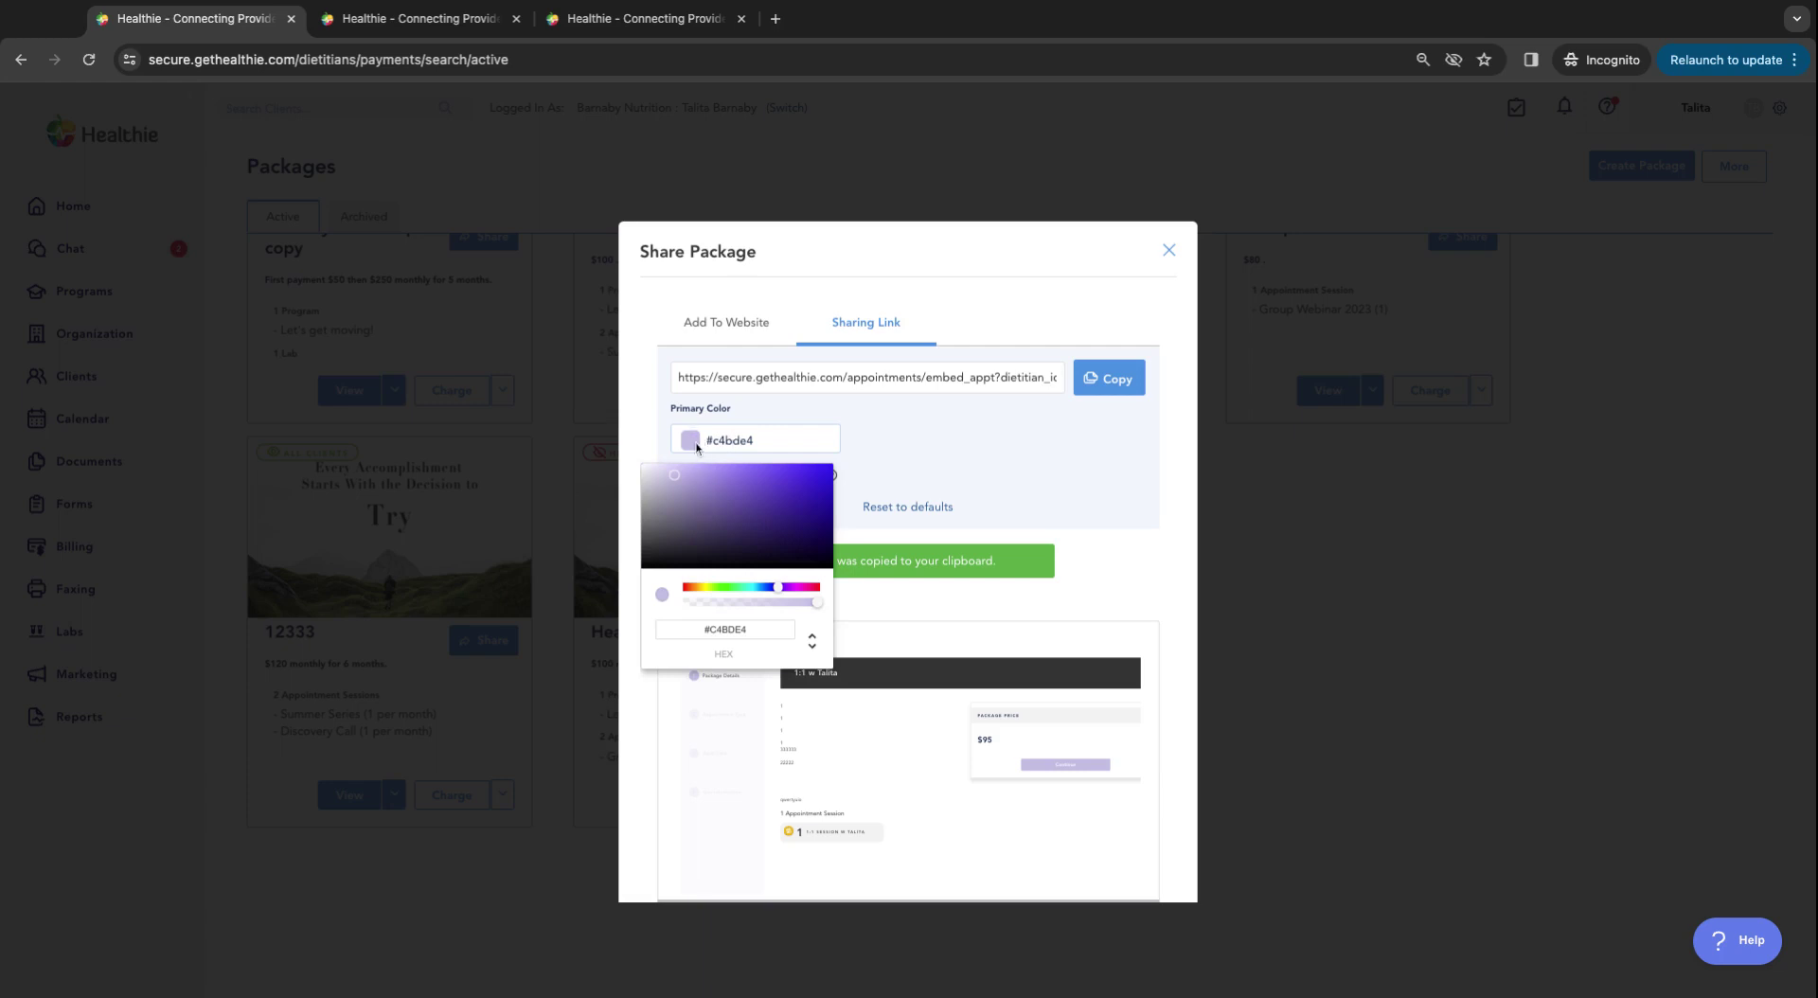
left_click(892, 460)
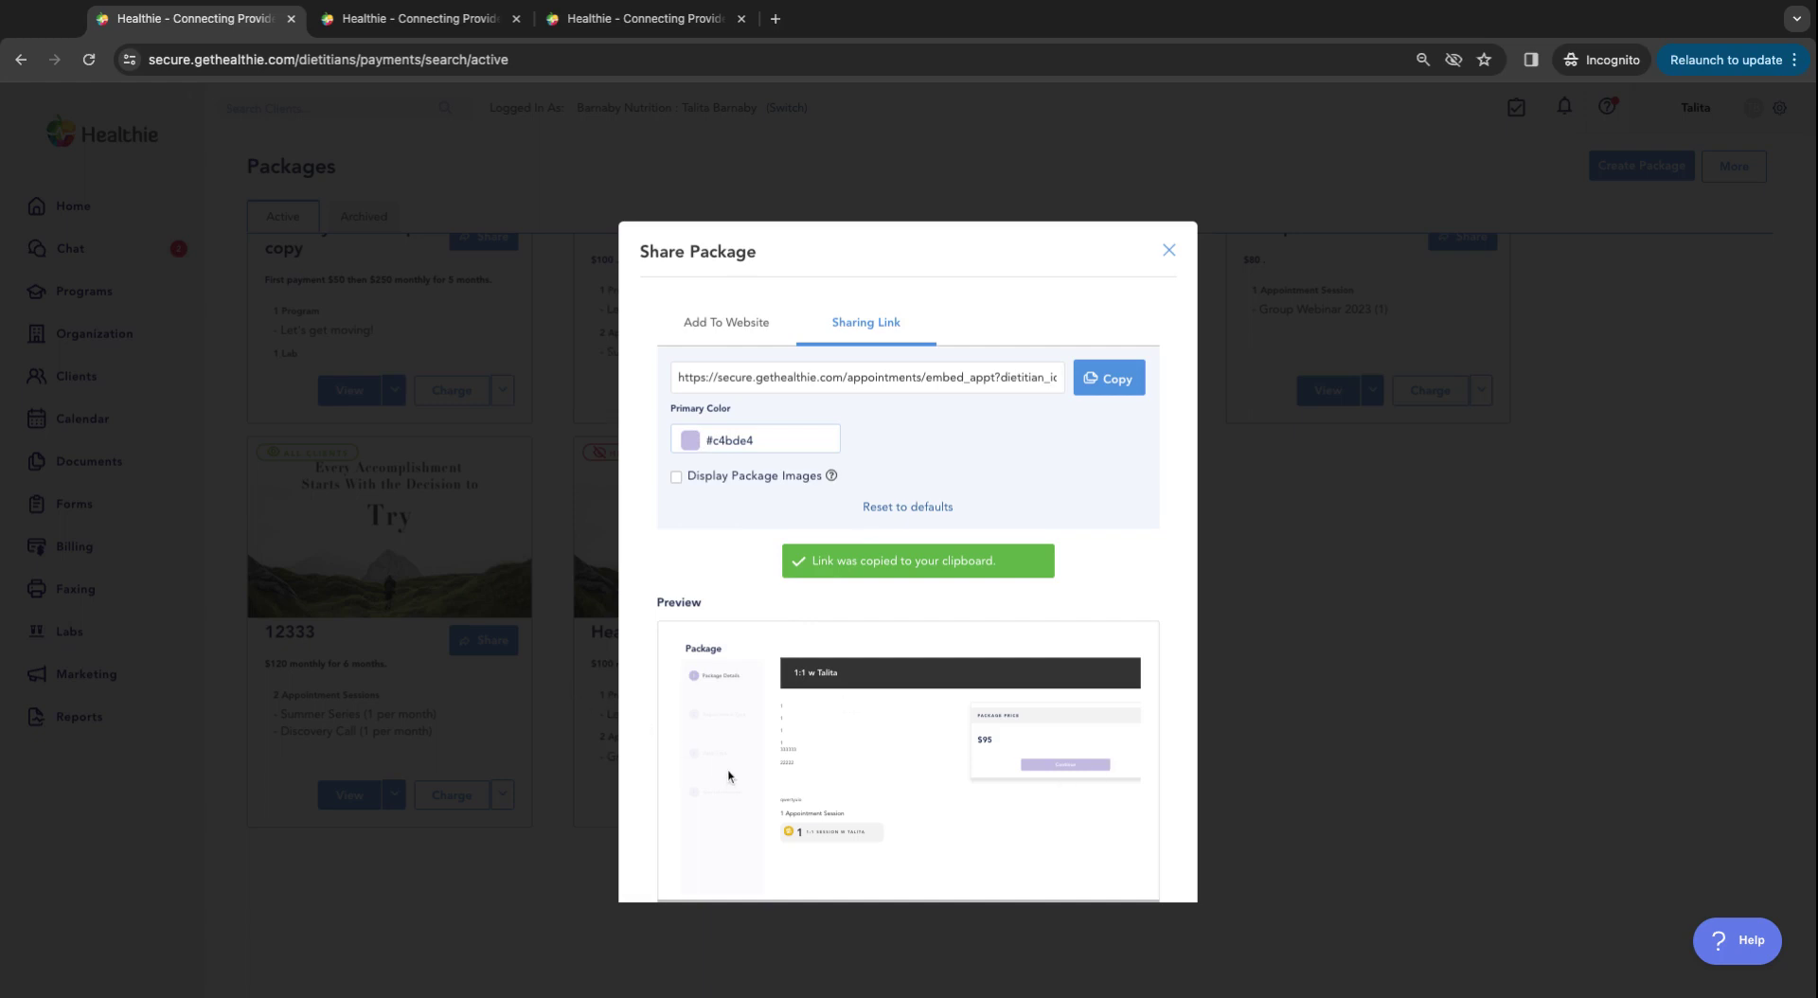
left_click(724, 441)
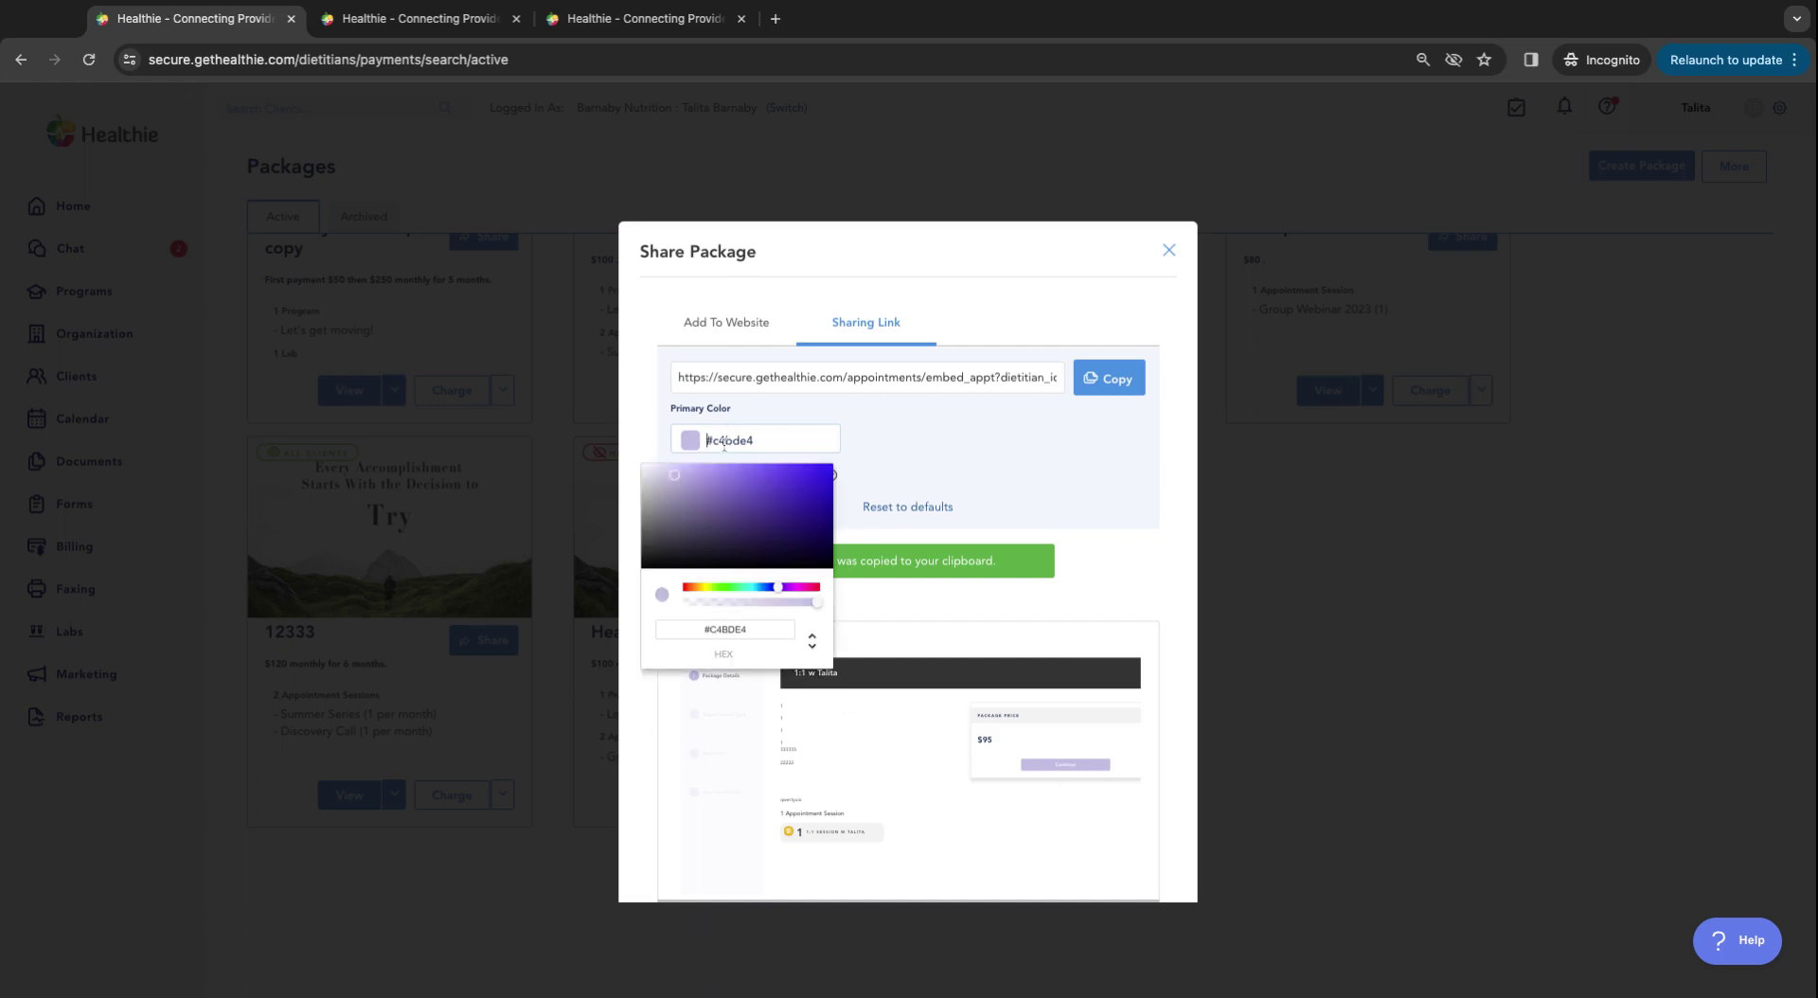
left_click(1127, 559)
scroll(1129, 560, "down", 2)
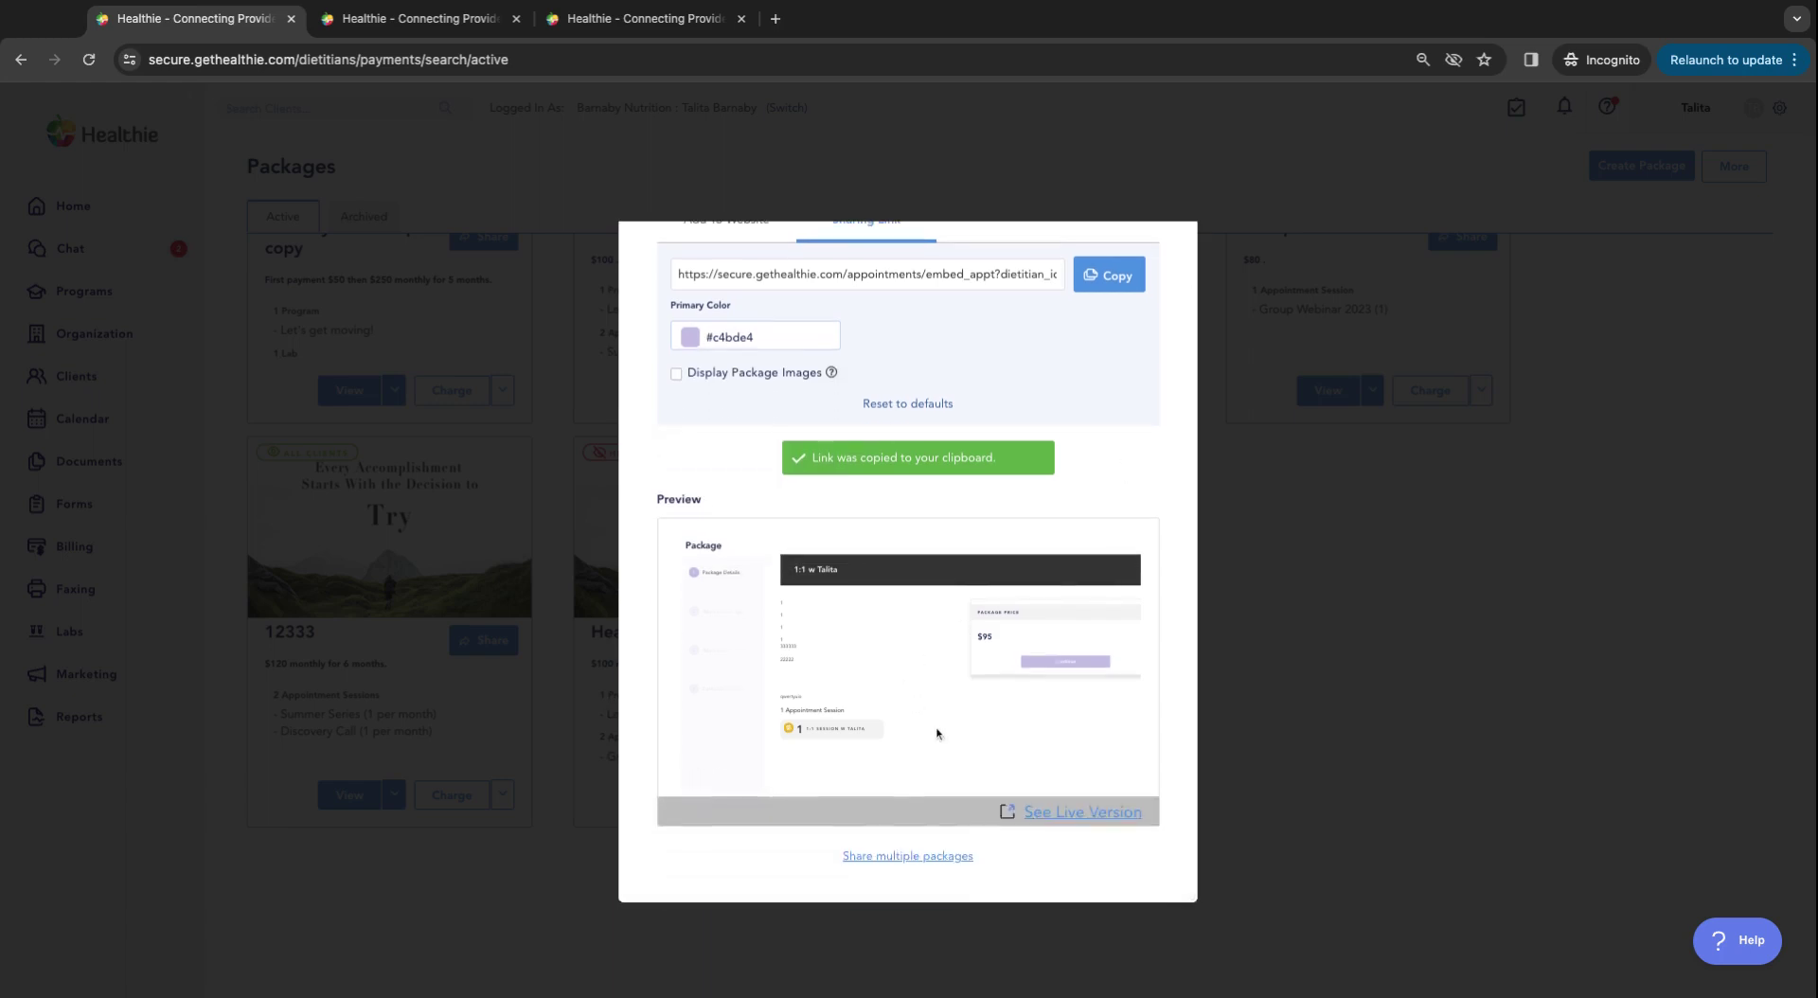
Step: Open the live 1:1 w Talita page and review its description, included session and $95 price
left_click(1092, 820)
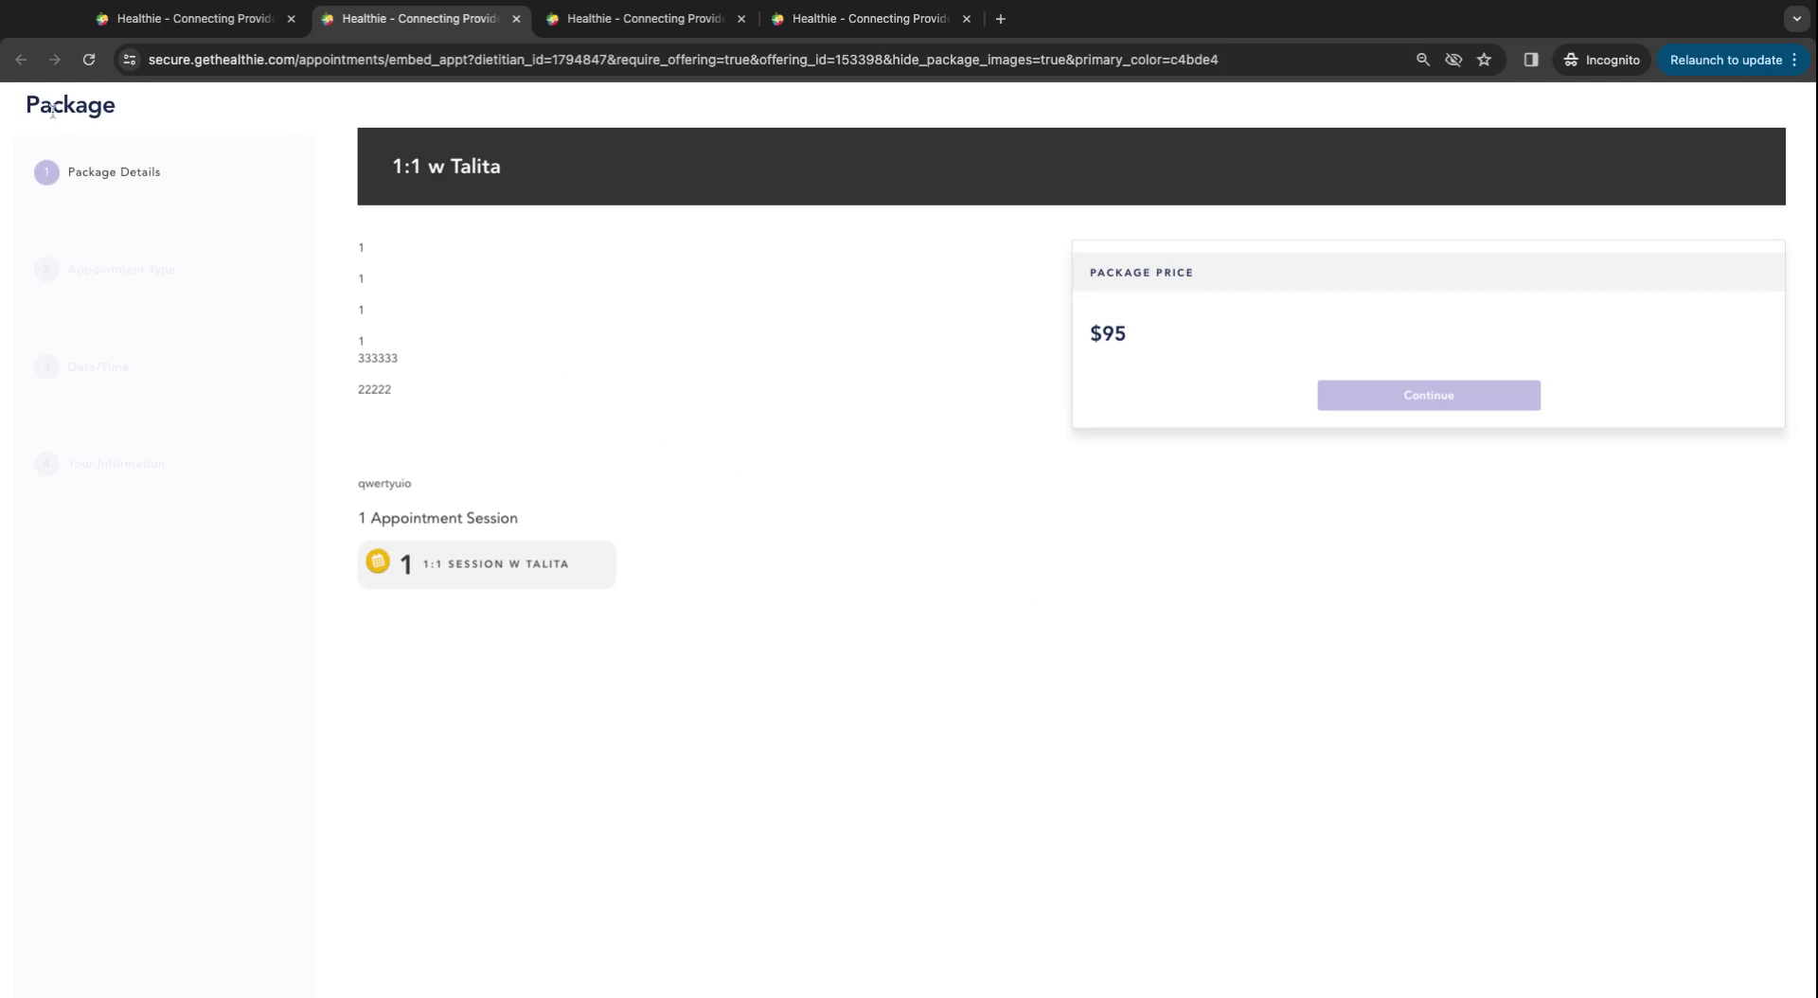
triple_click(71, 172)
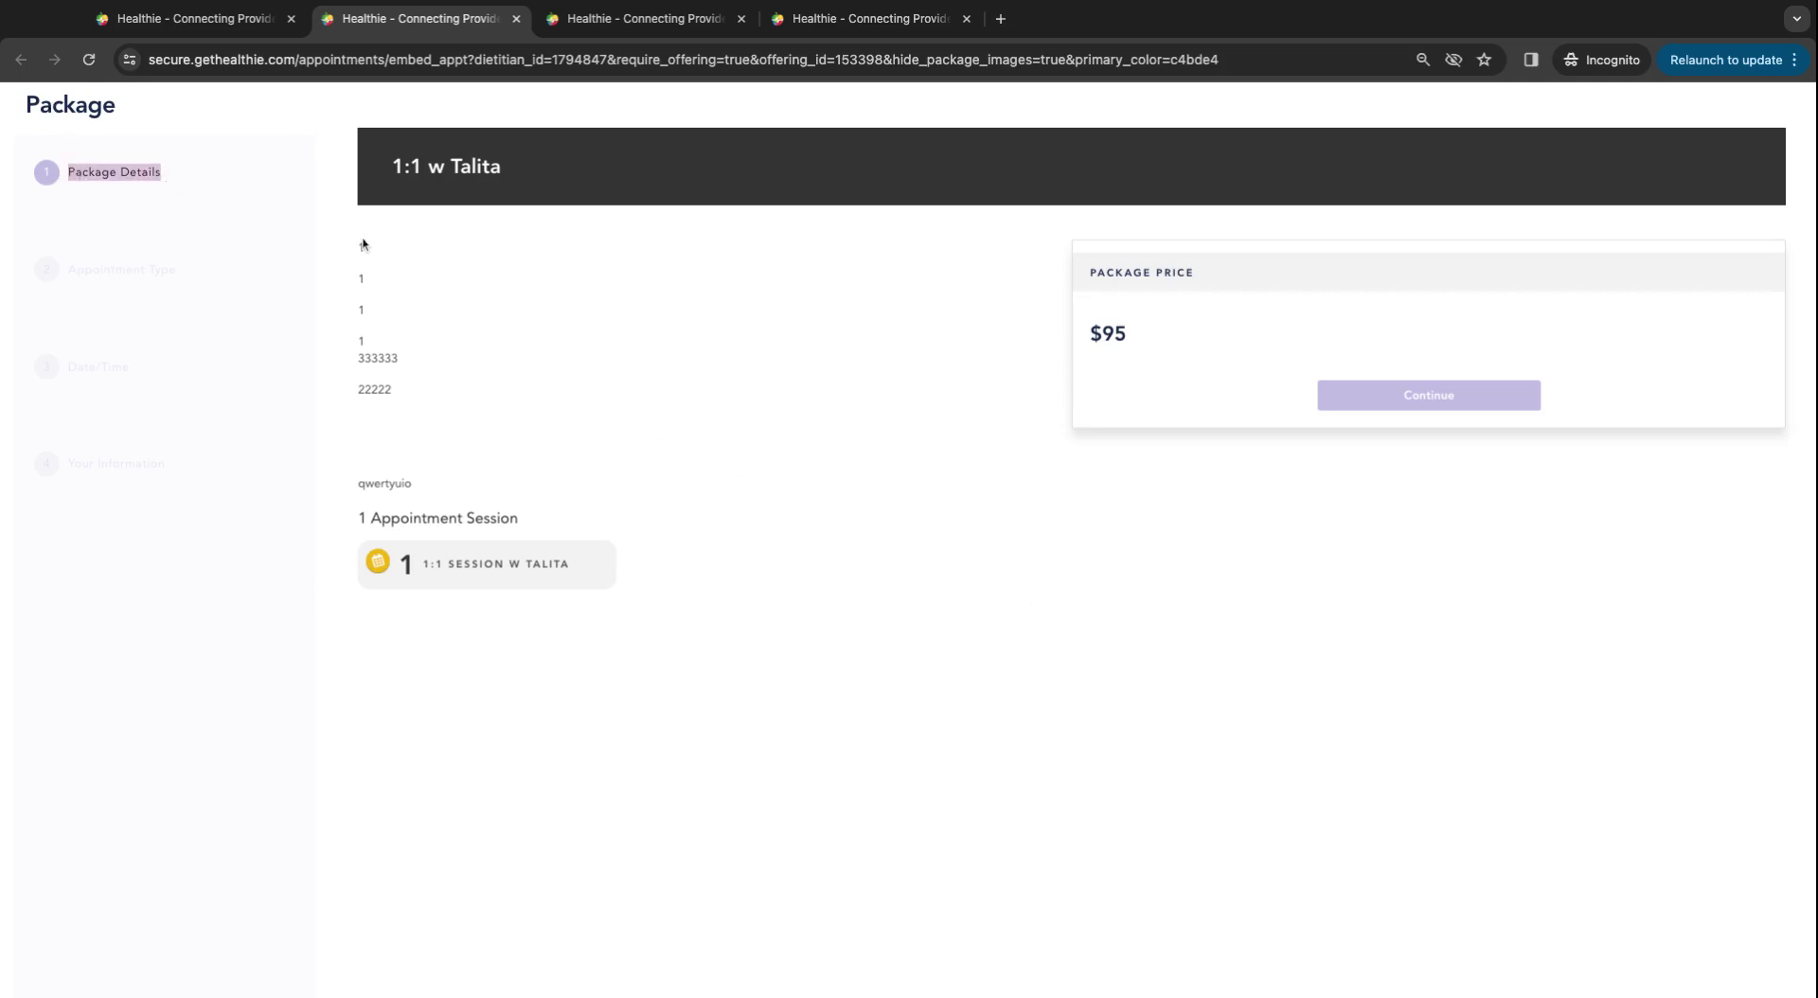
left_click_drag(360, 241, 370, 414)
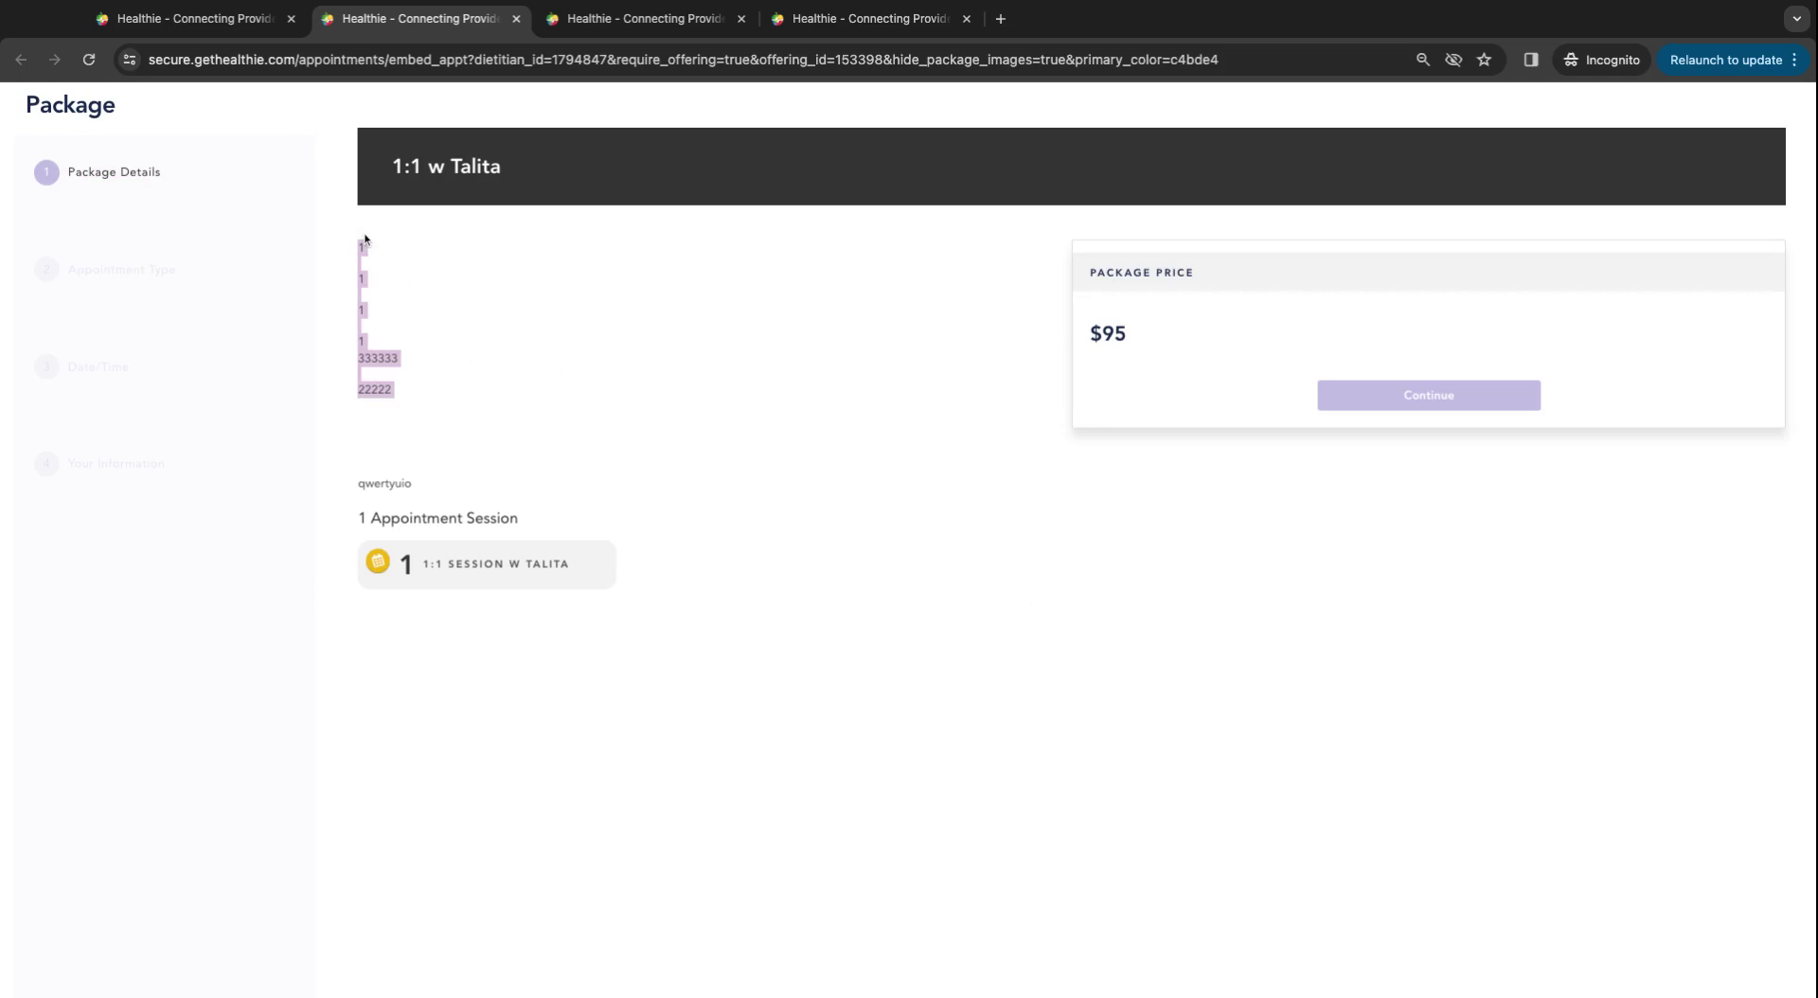
double_click(383, 483)
left_click(360, 522)
triple_click(360, 522)
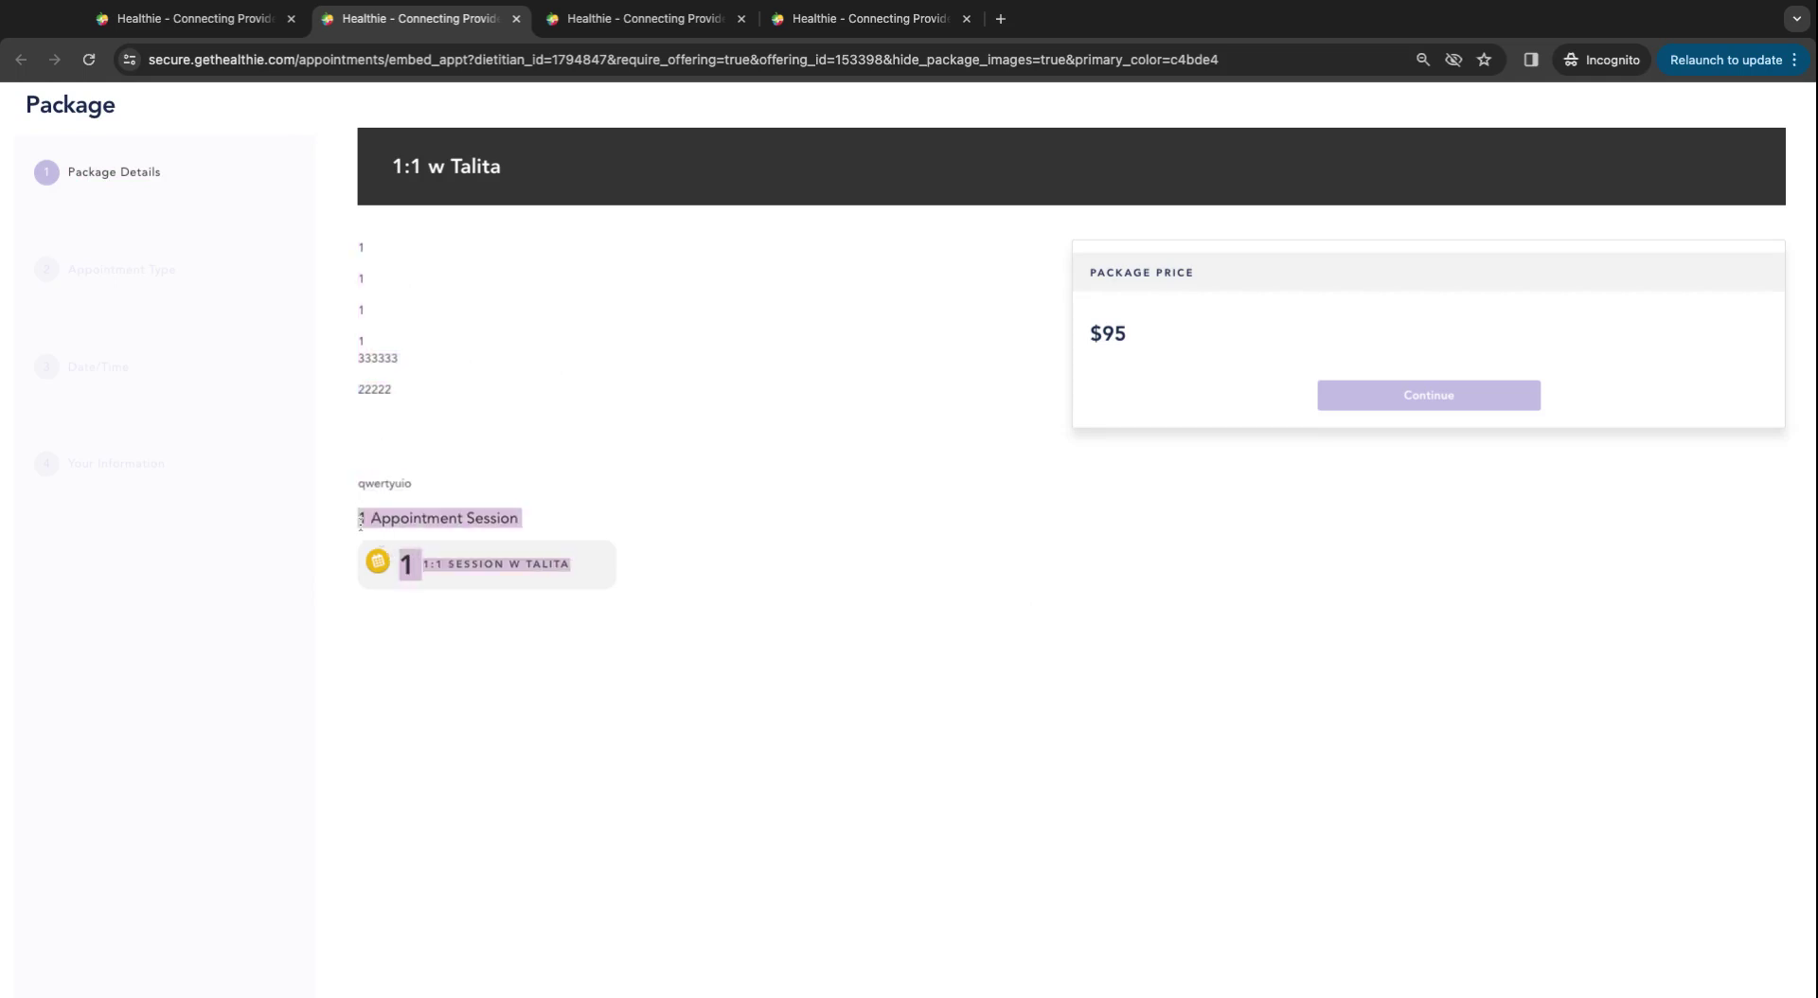
double_click(1114, 332)
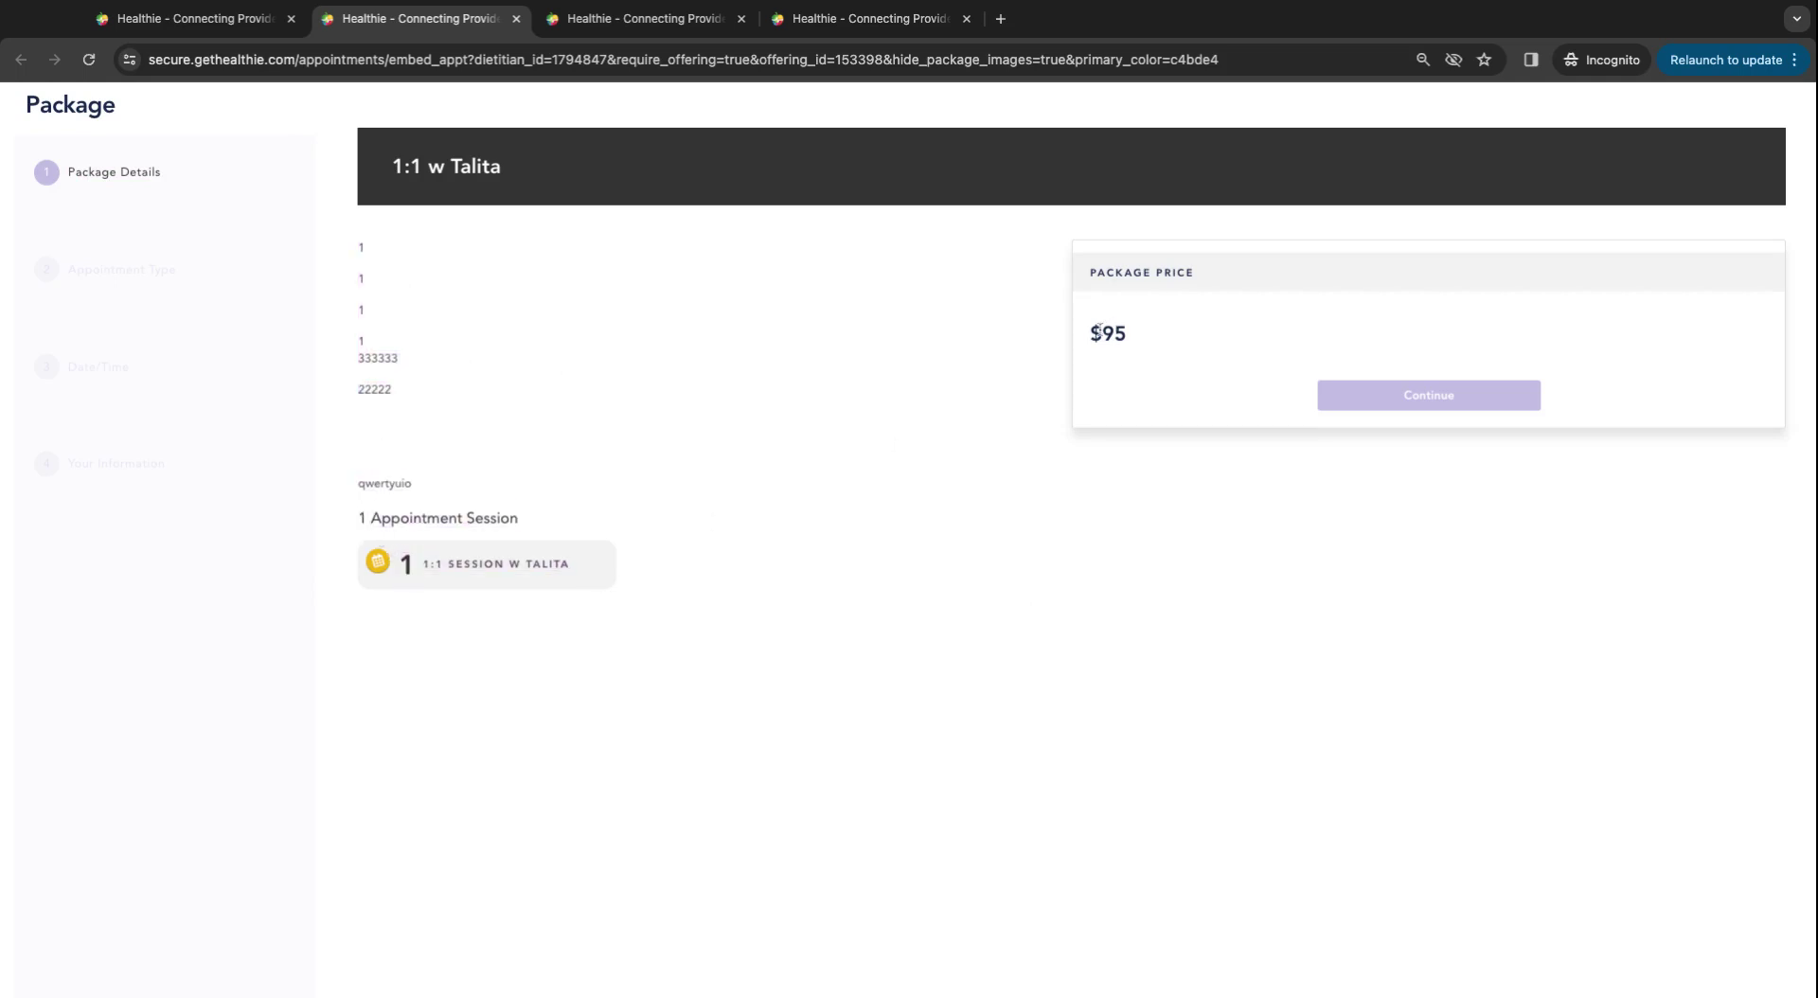
left_click(1379, 405)
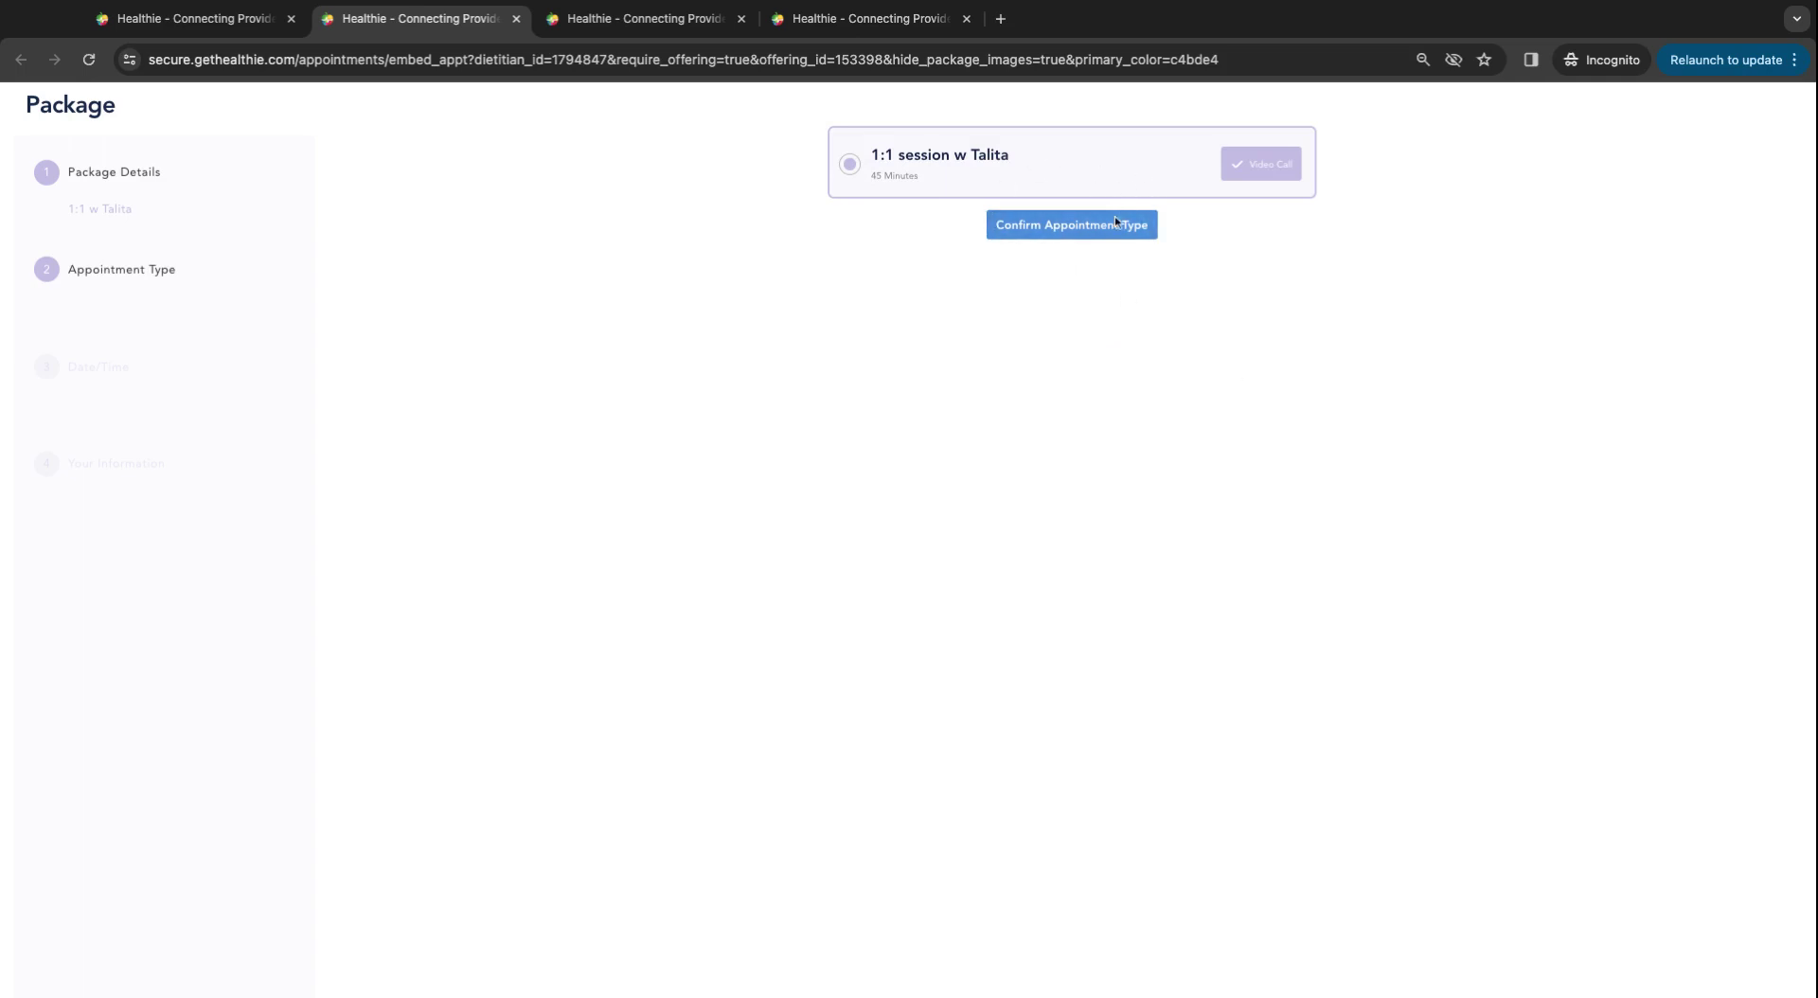
Step: Book the 1:1 session for December 8 at 11:00 AM, then return to the packages tab
left_click(1086, 227)
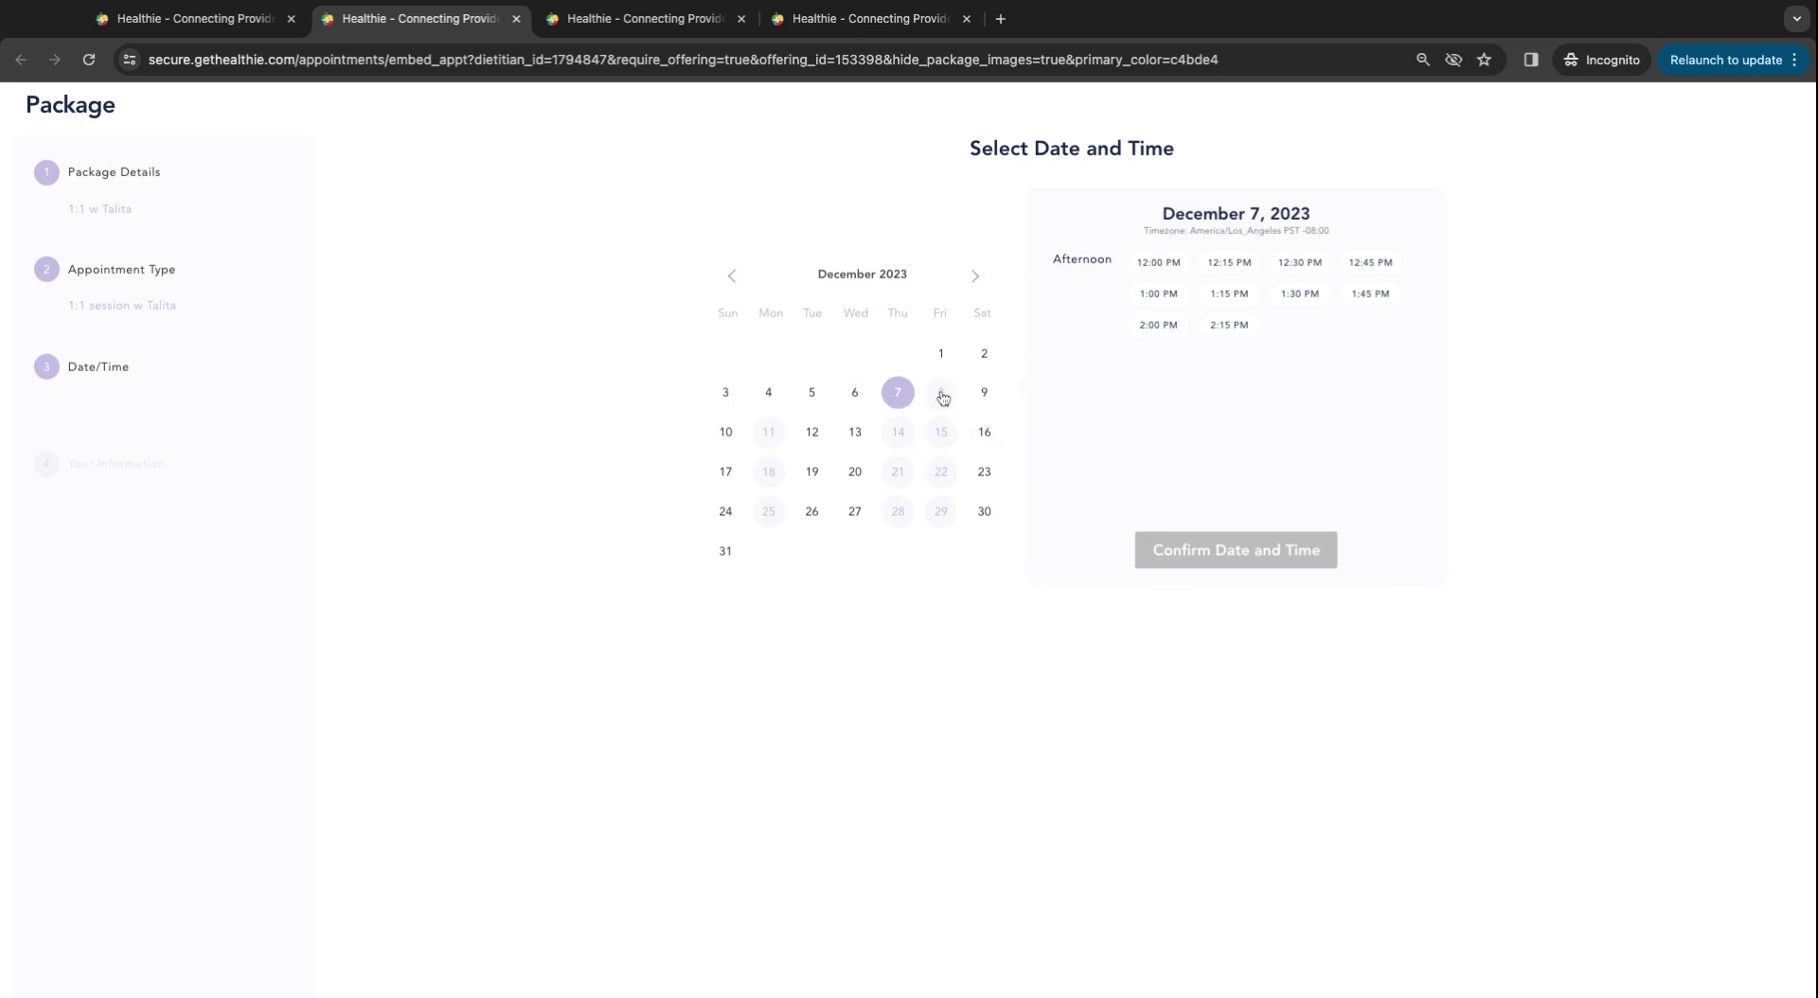
left_click(944, 397)
left_click(1169, 269)
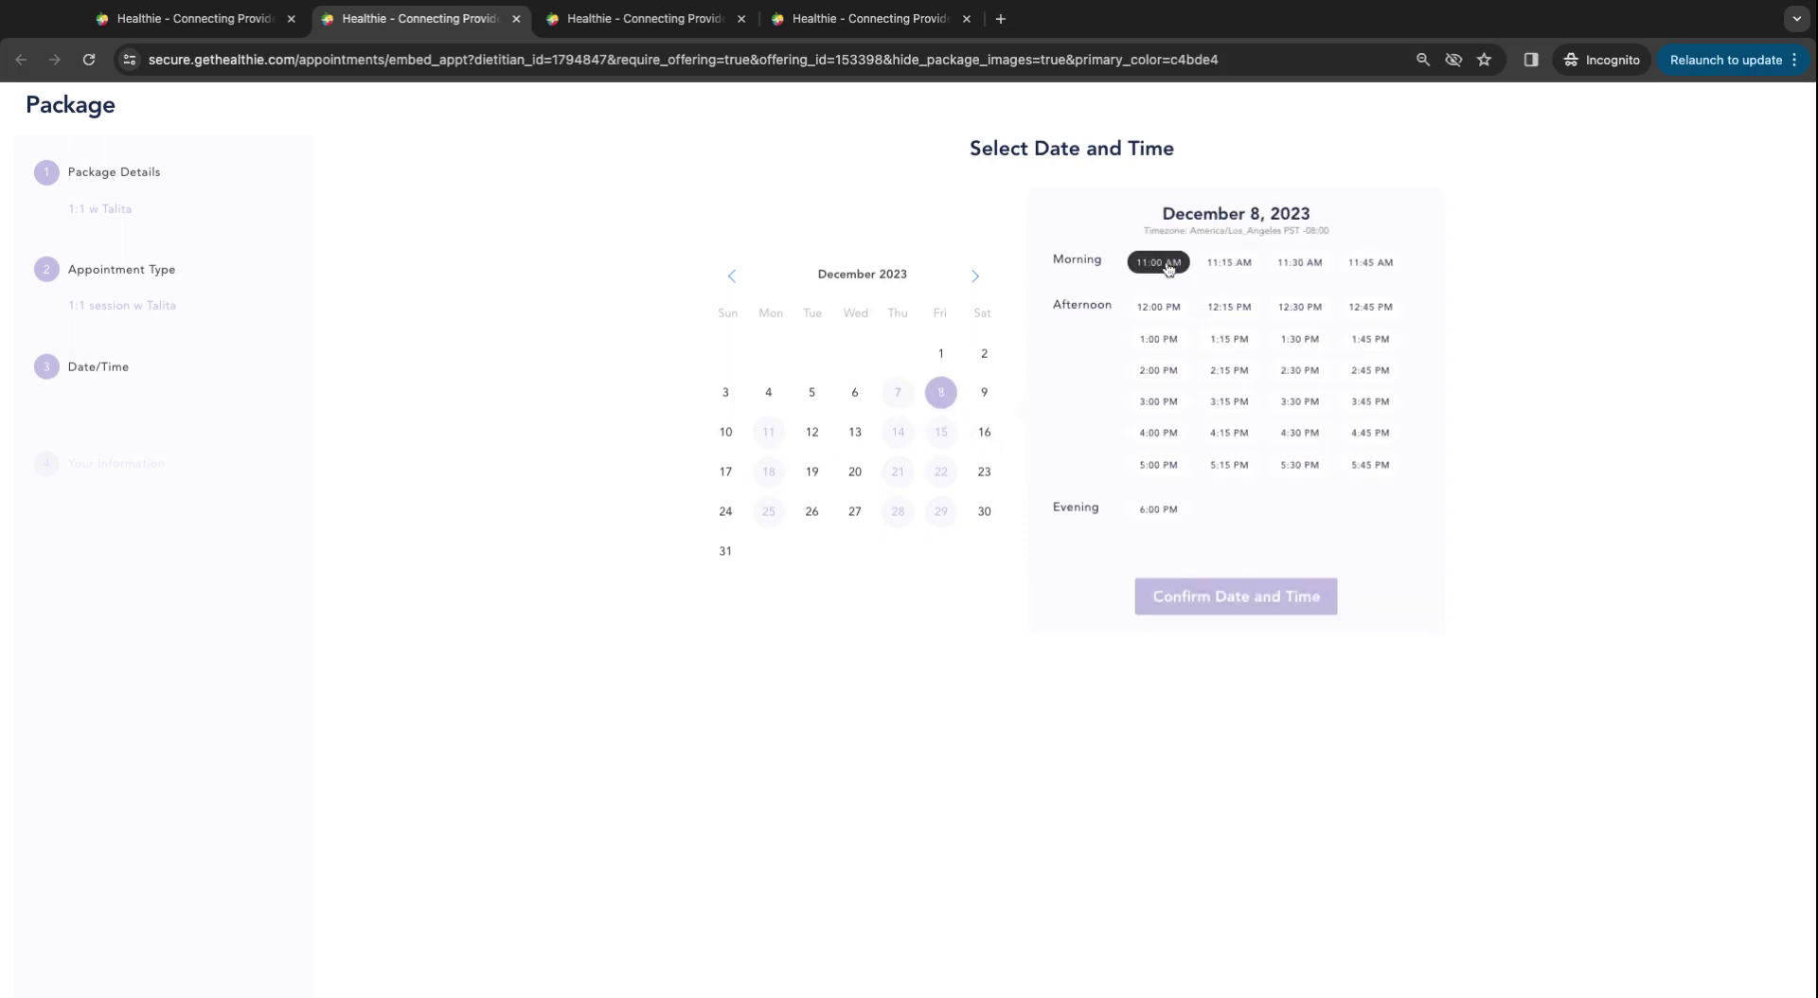
left_click(1203, 606)
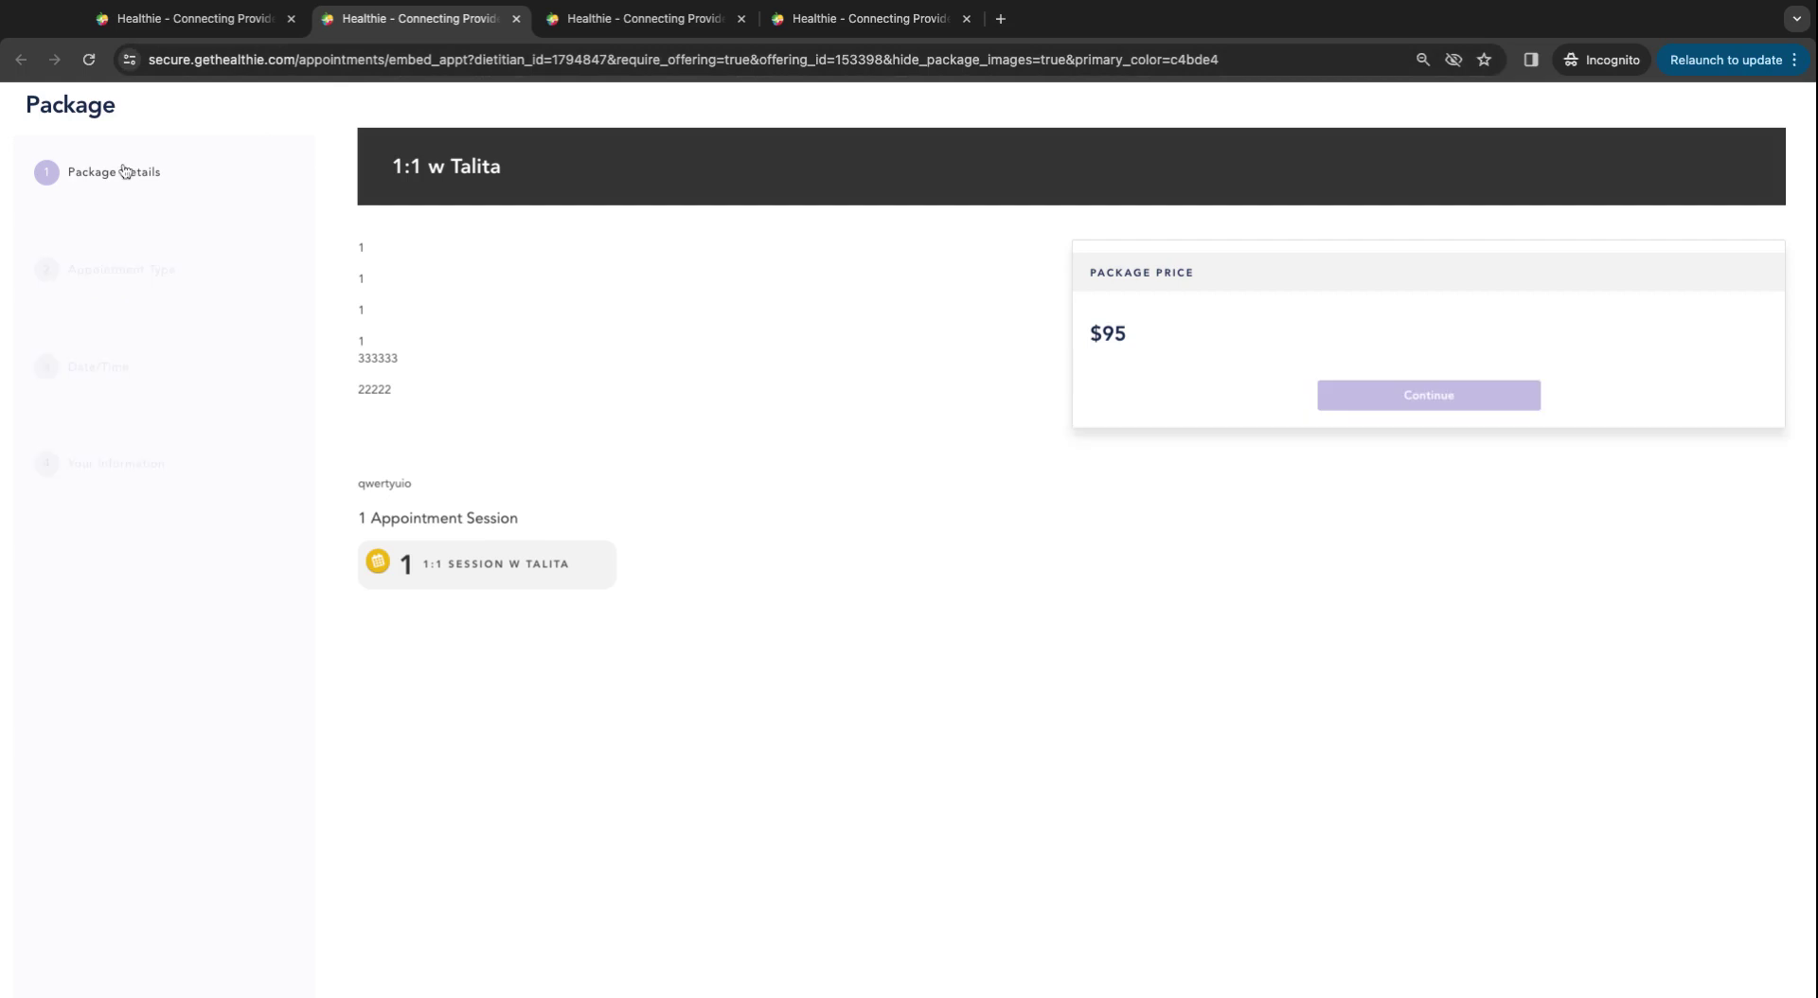
left_click(209, 21)
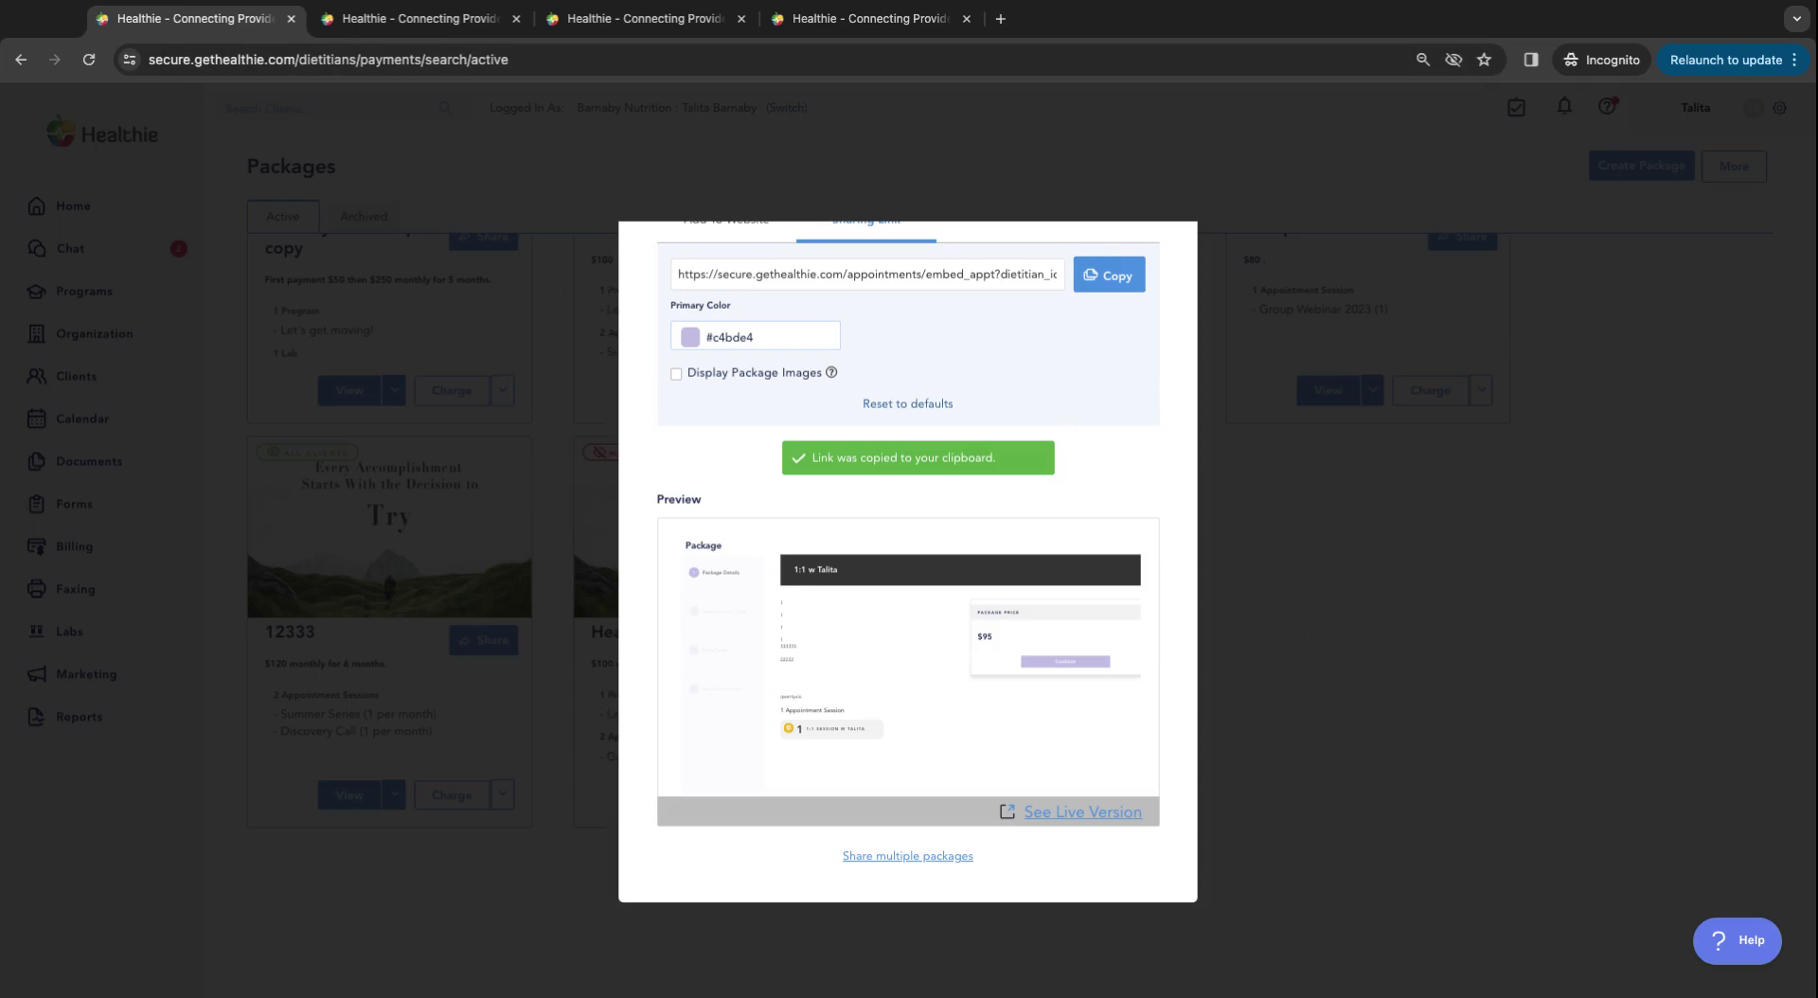
Step: Close the package sharing window and show the Active Clients list of 27 clients
key("Escape")
scroll(1495, 606, "up", 5)
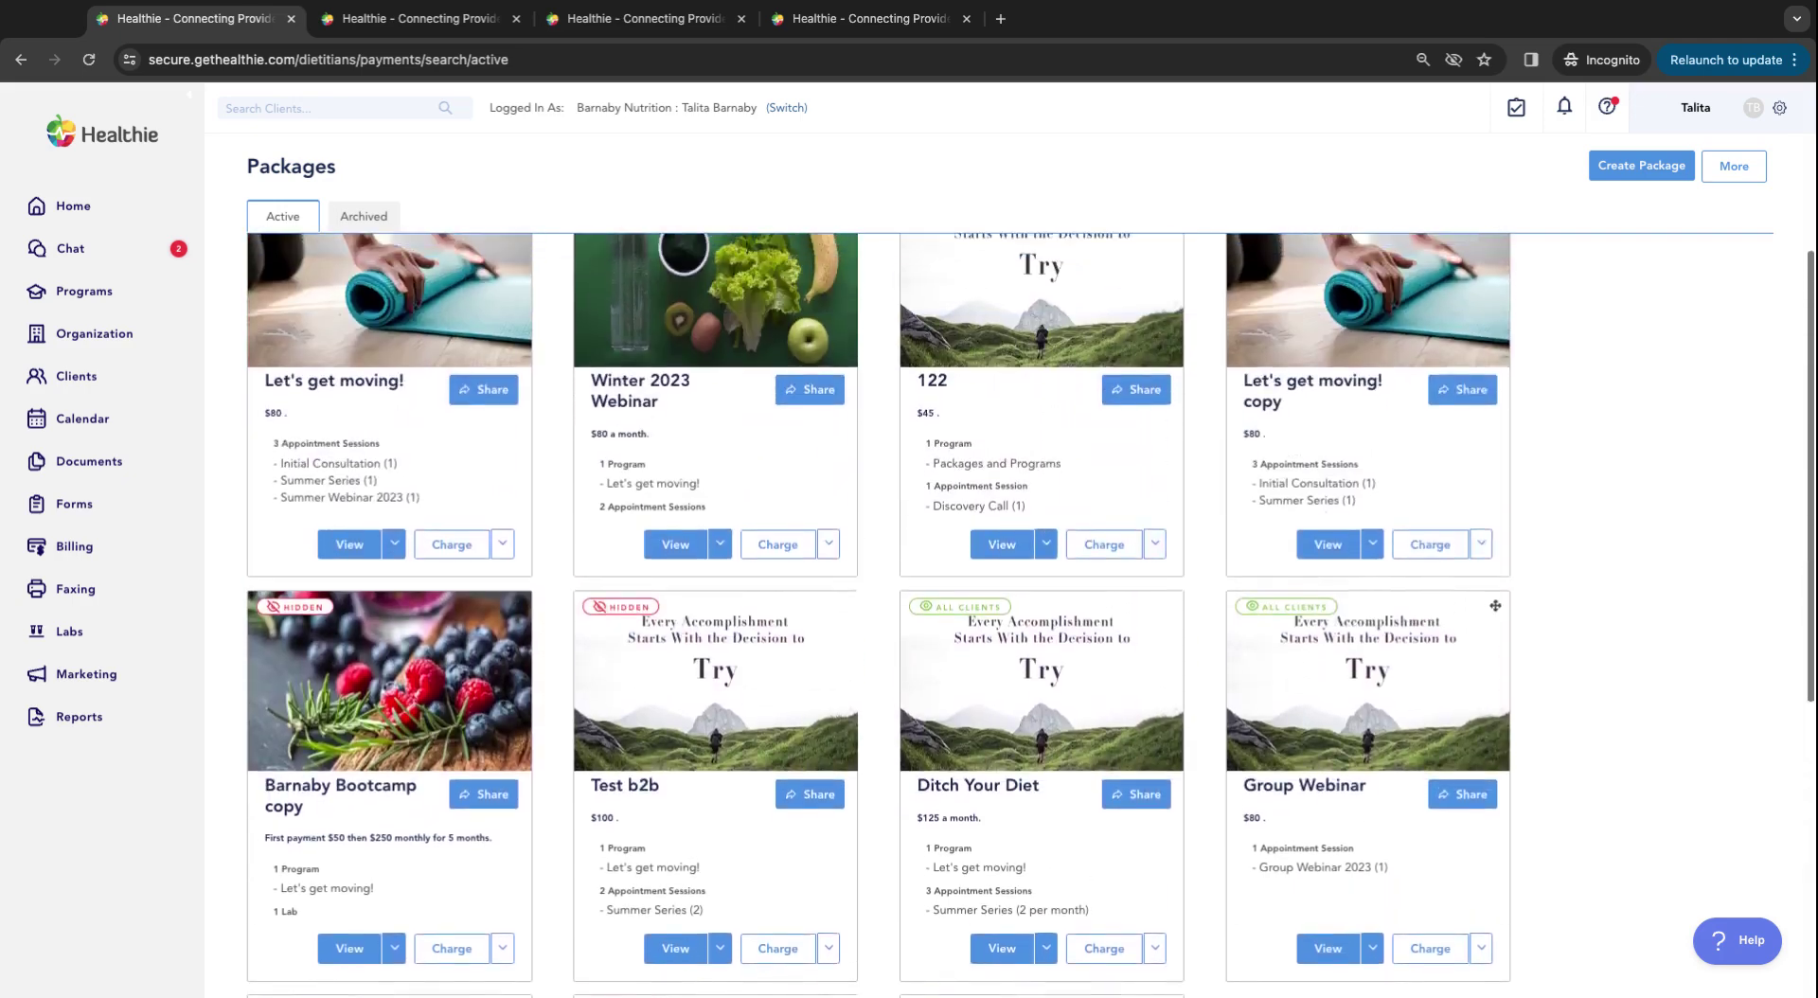
scroll(1496, 605, "up", 3)
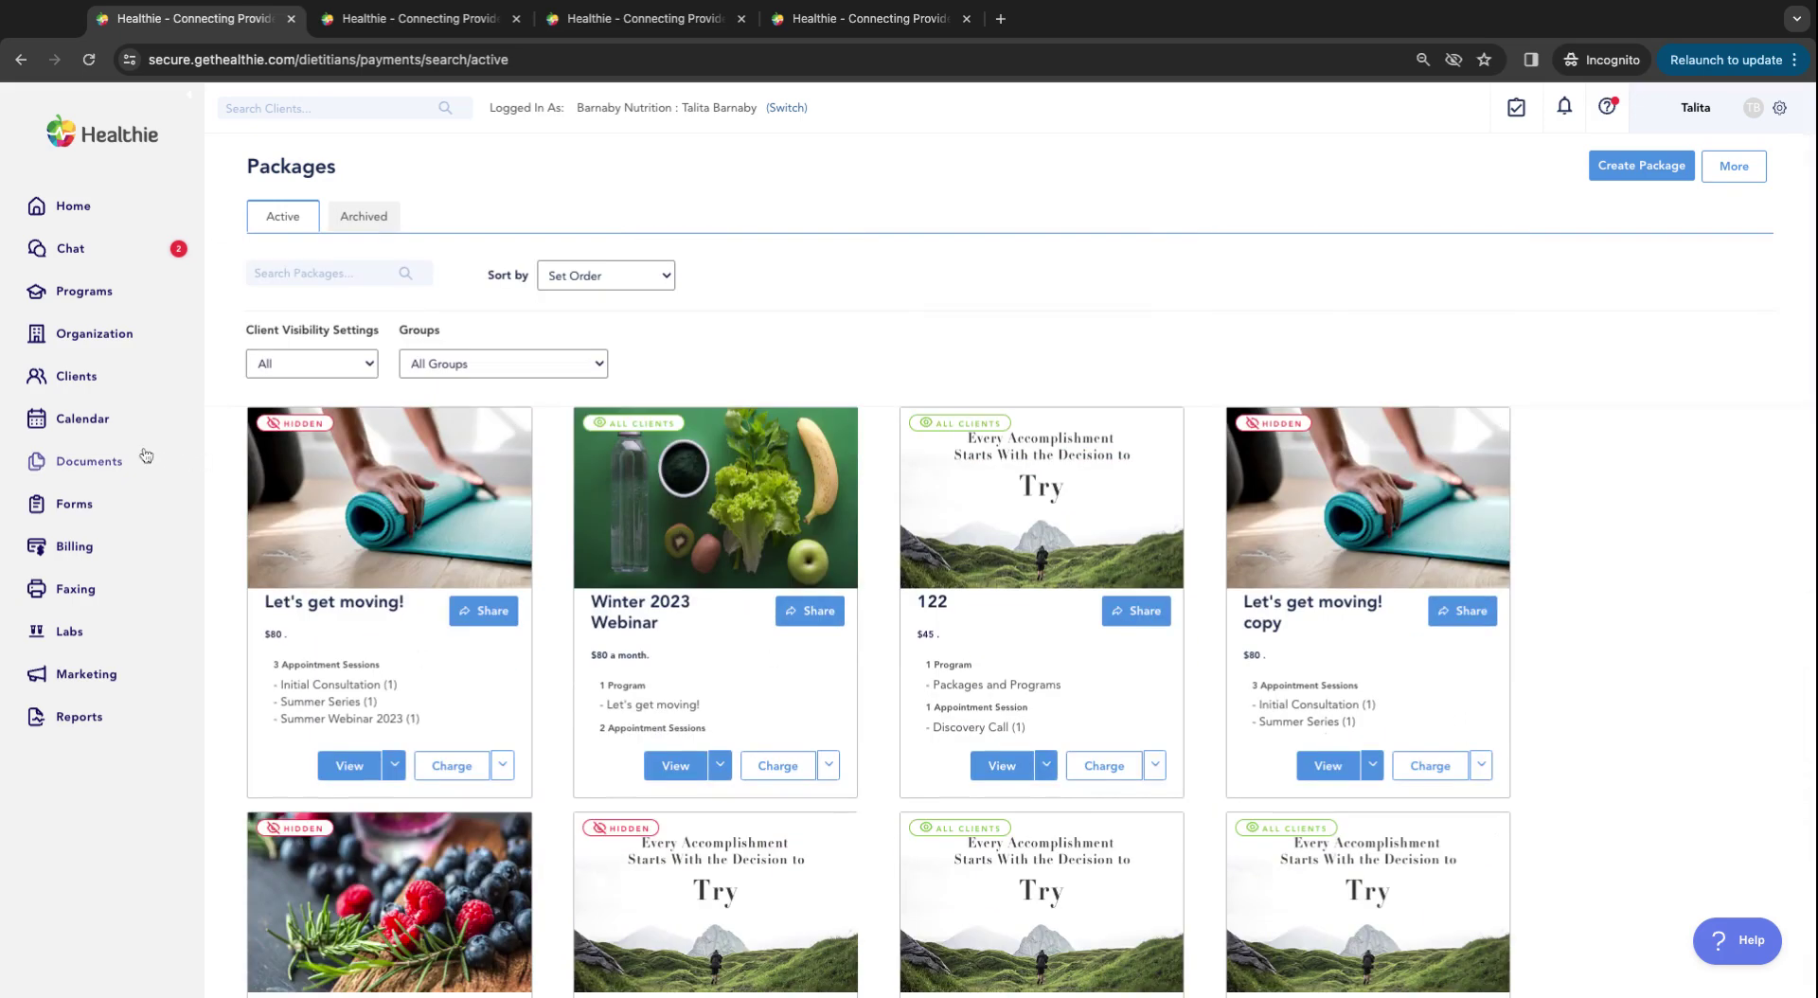
left_click(82, 380)
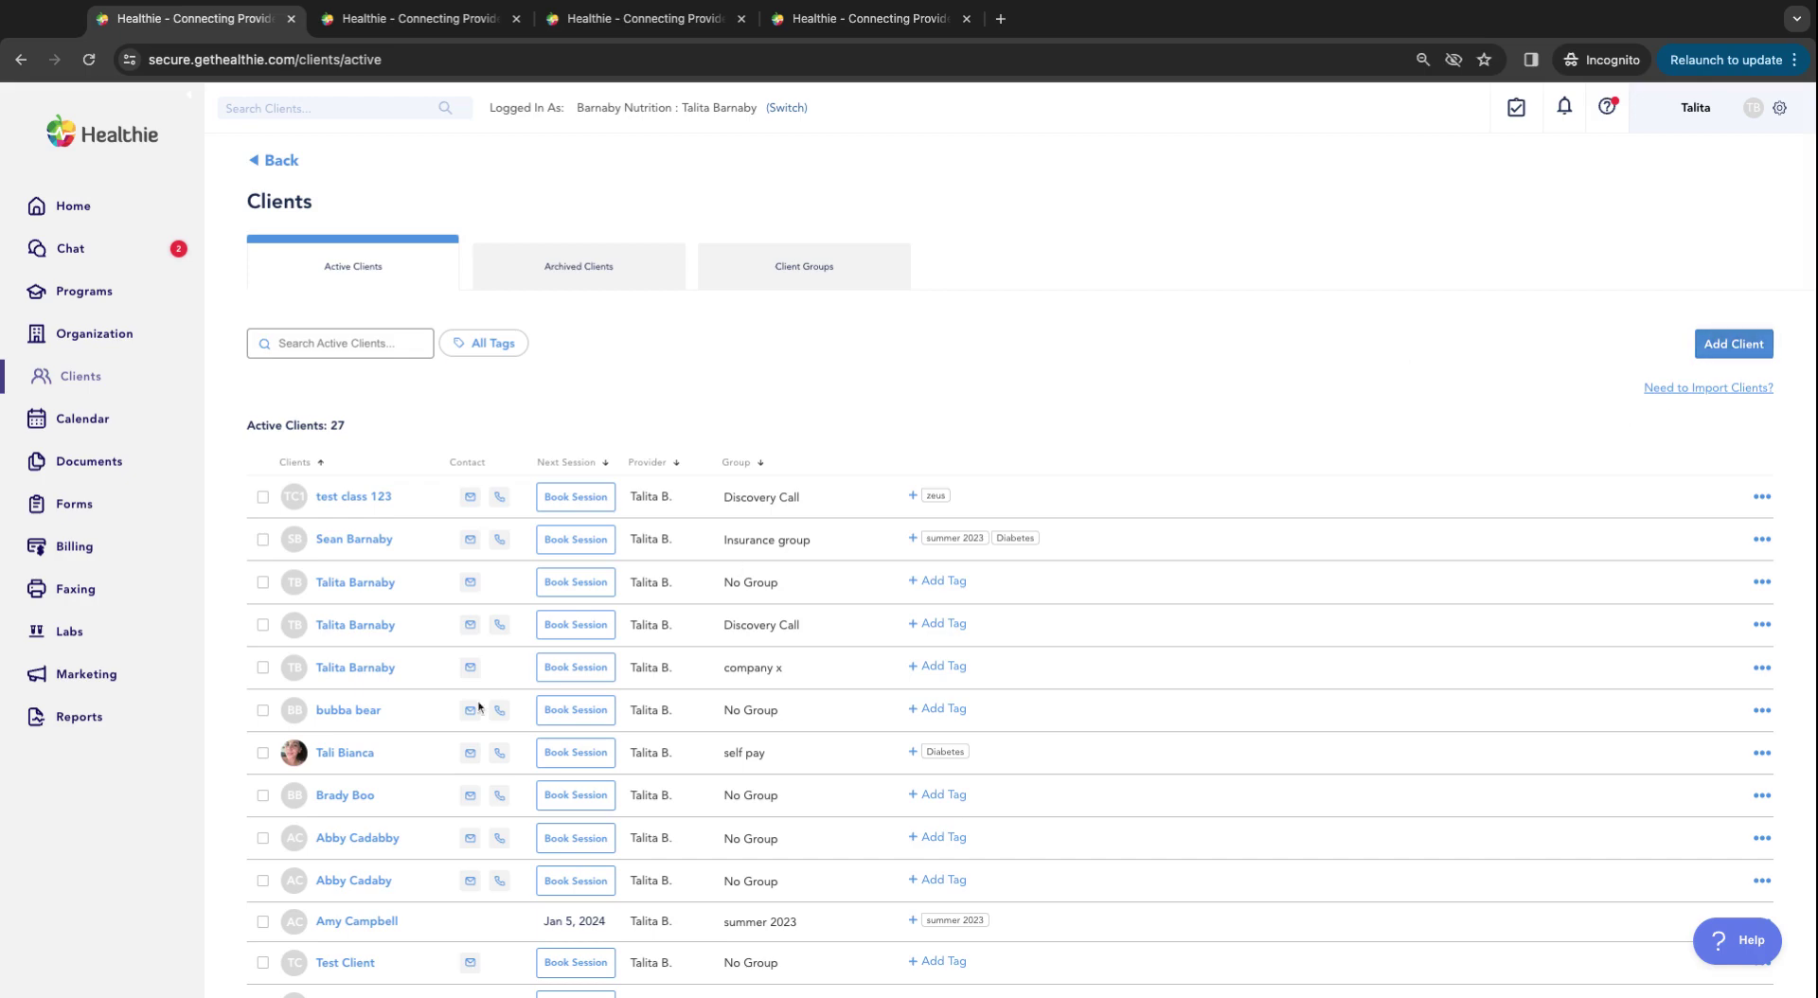
scroll(422, 829, "down", 5)
scroll(422, 829, "up", 5)
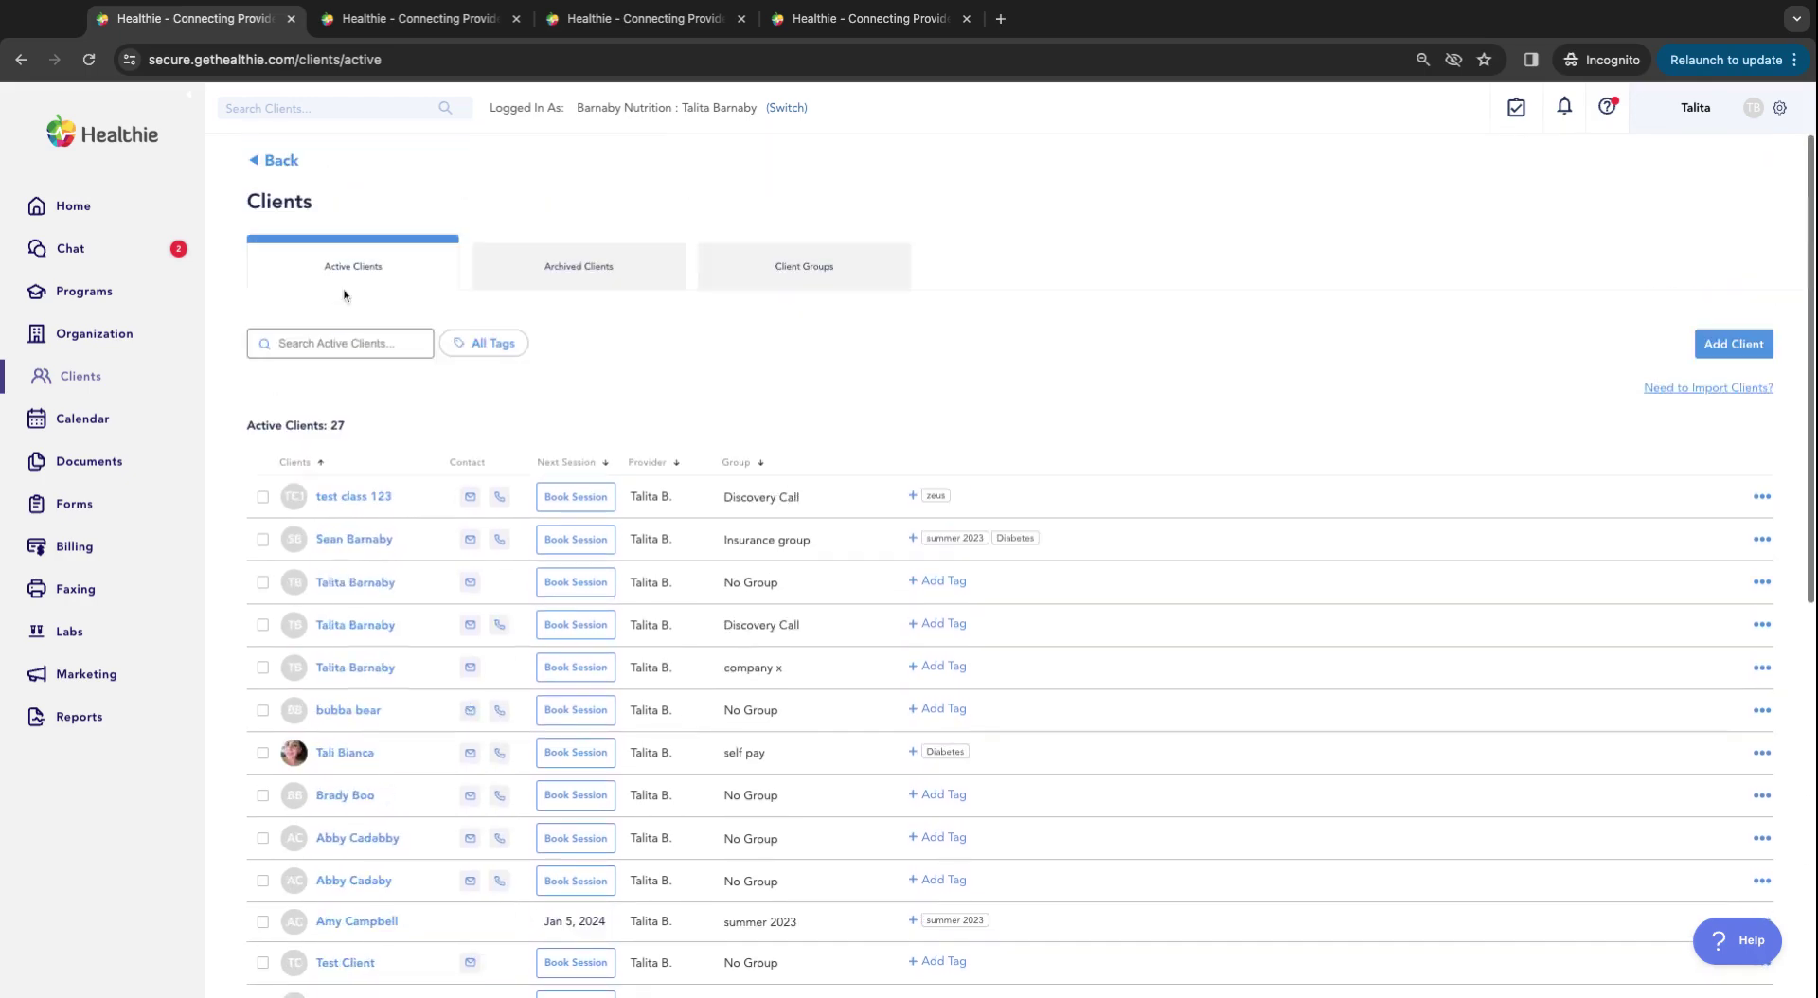
mouse_move(471, 584)
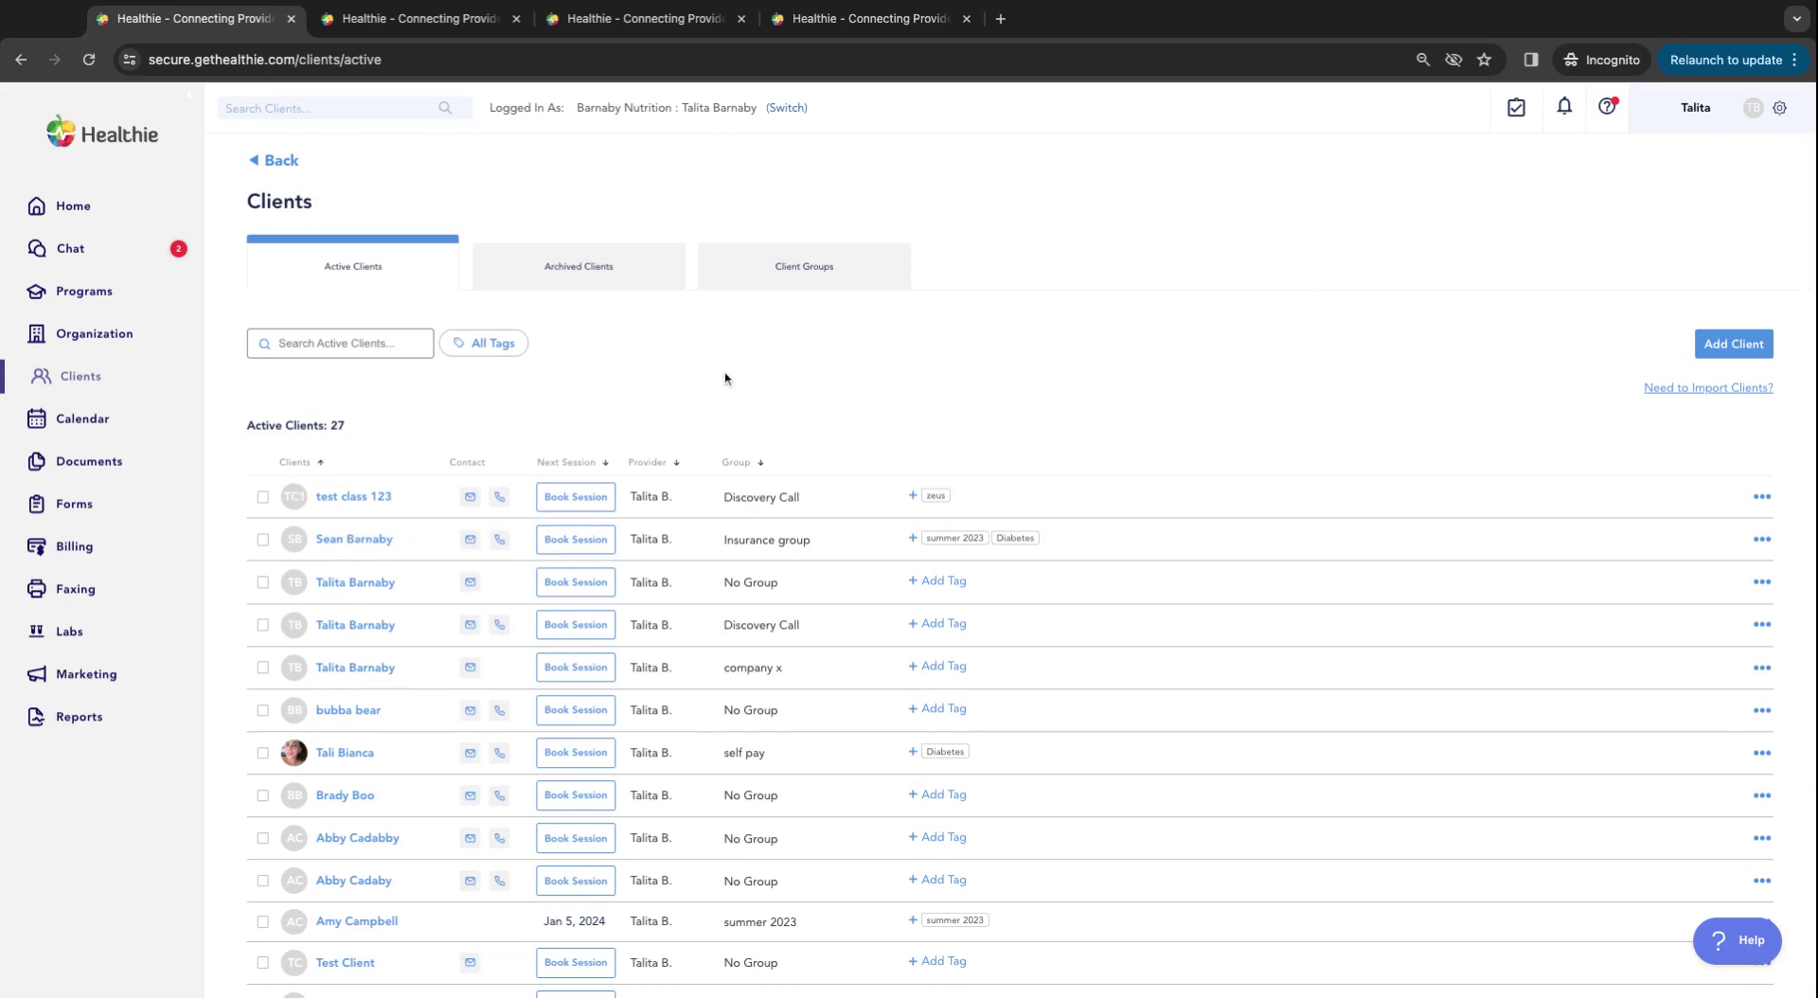
left_click(1734, 344)
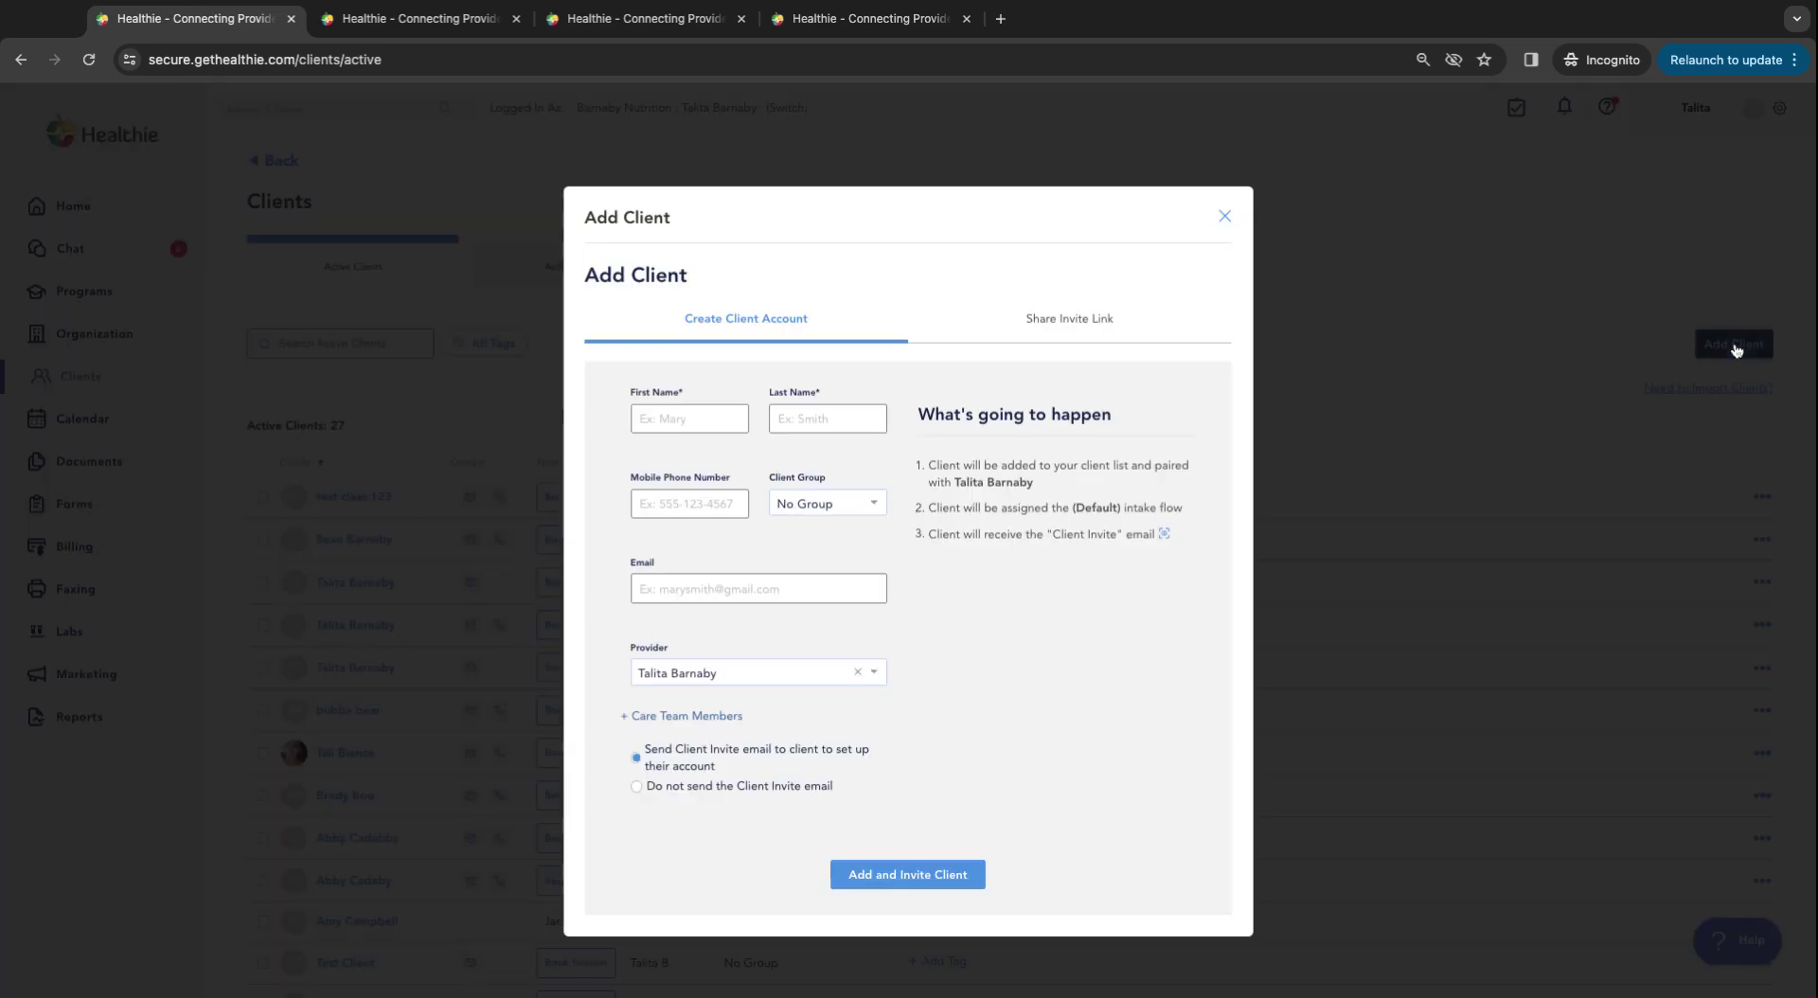
left_click(721, 425)
type("test")
left_click(870, 421)
type("2024")
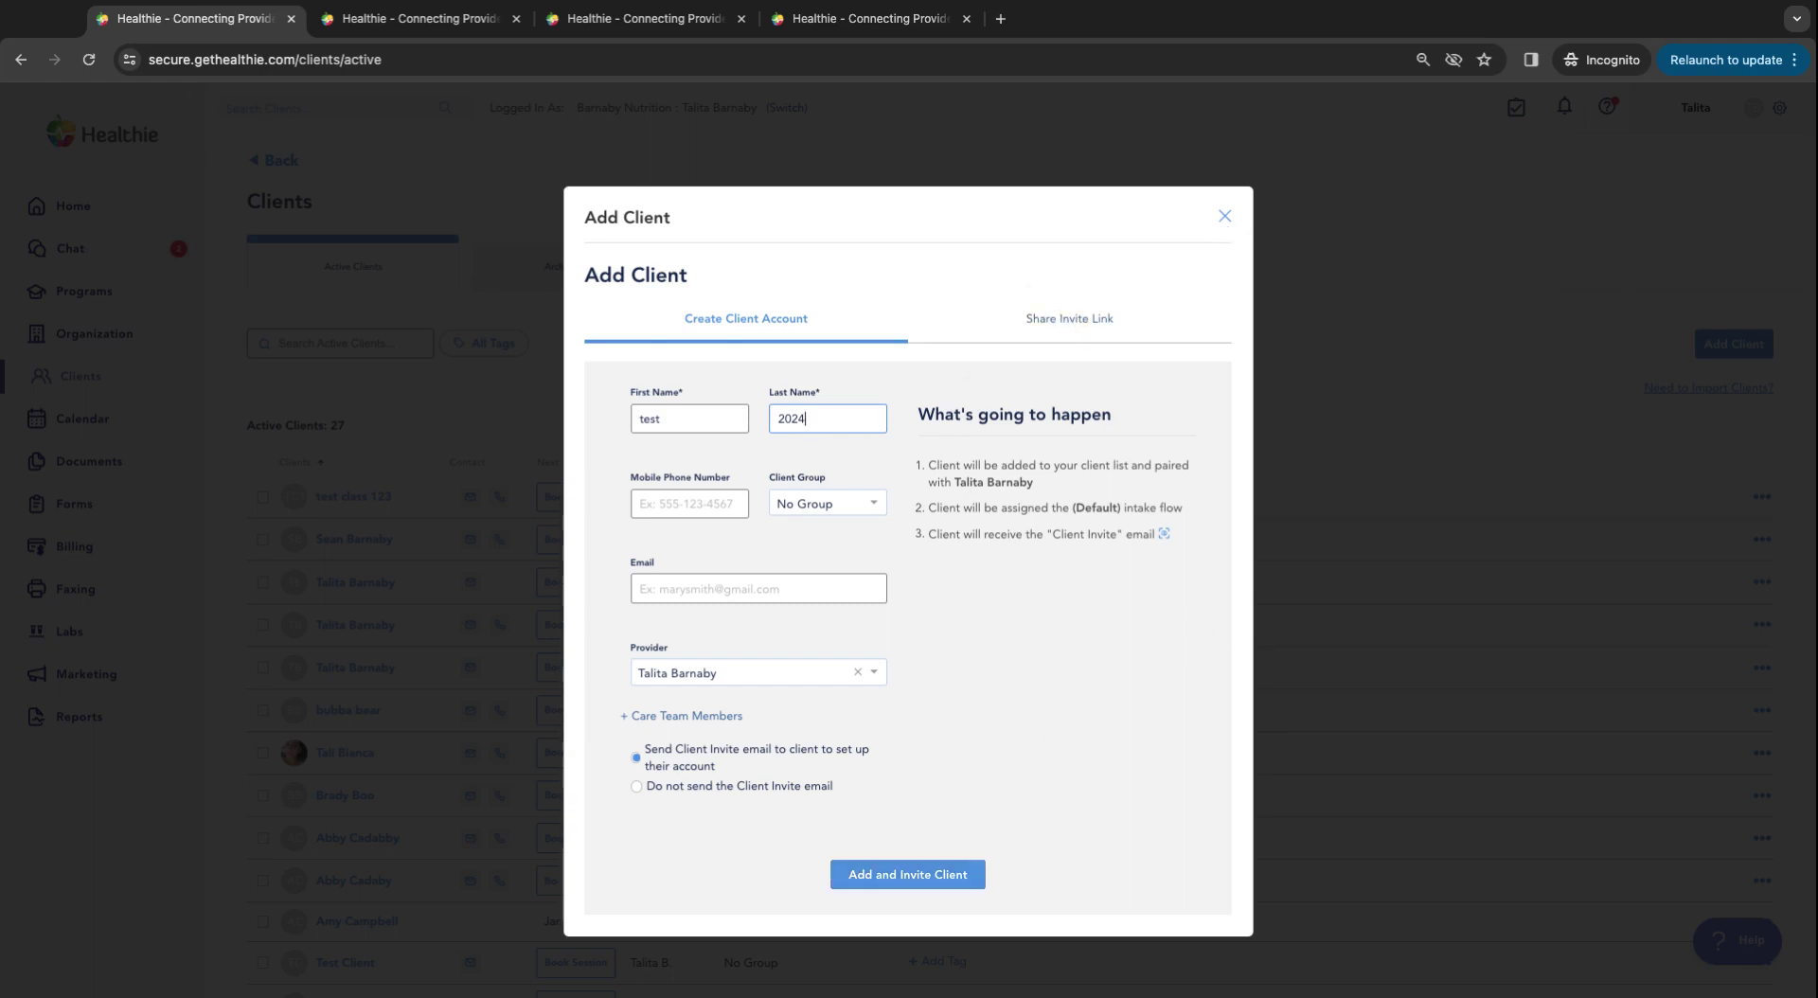
left_click(1227, 219)
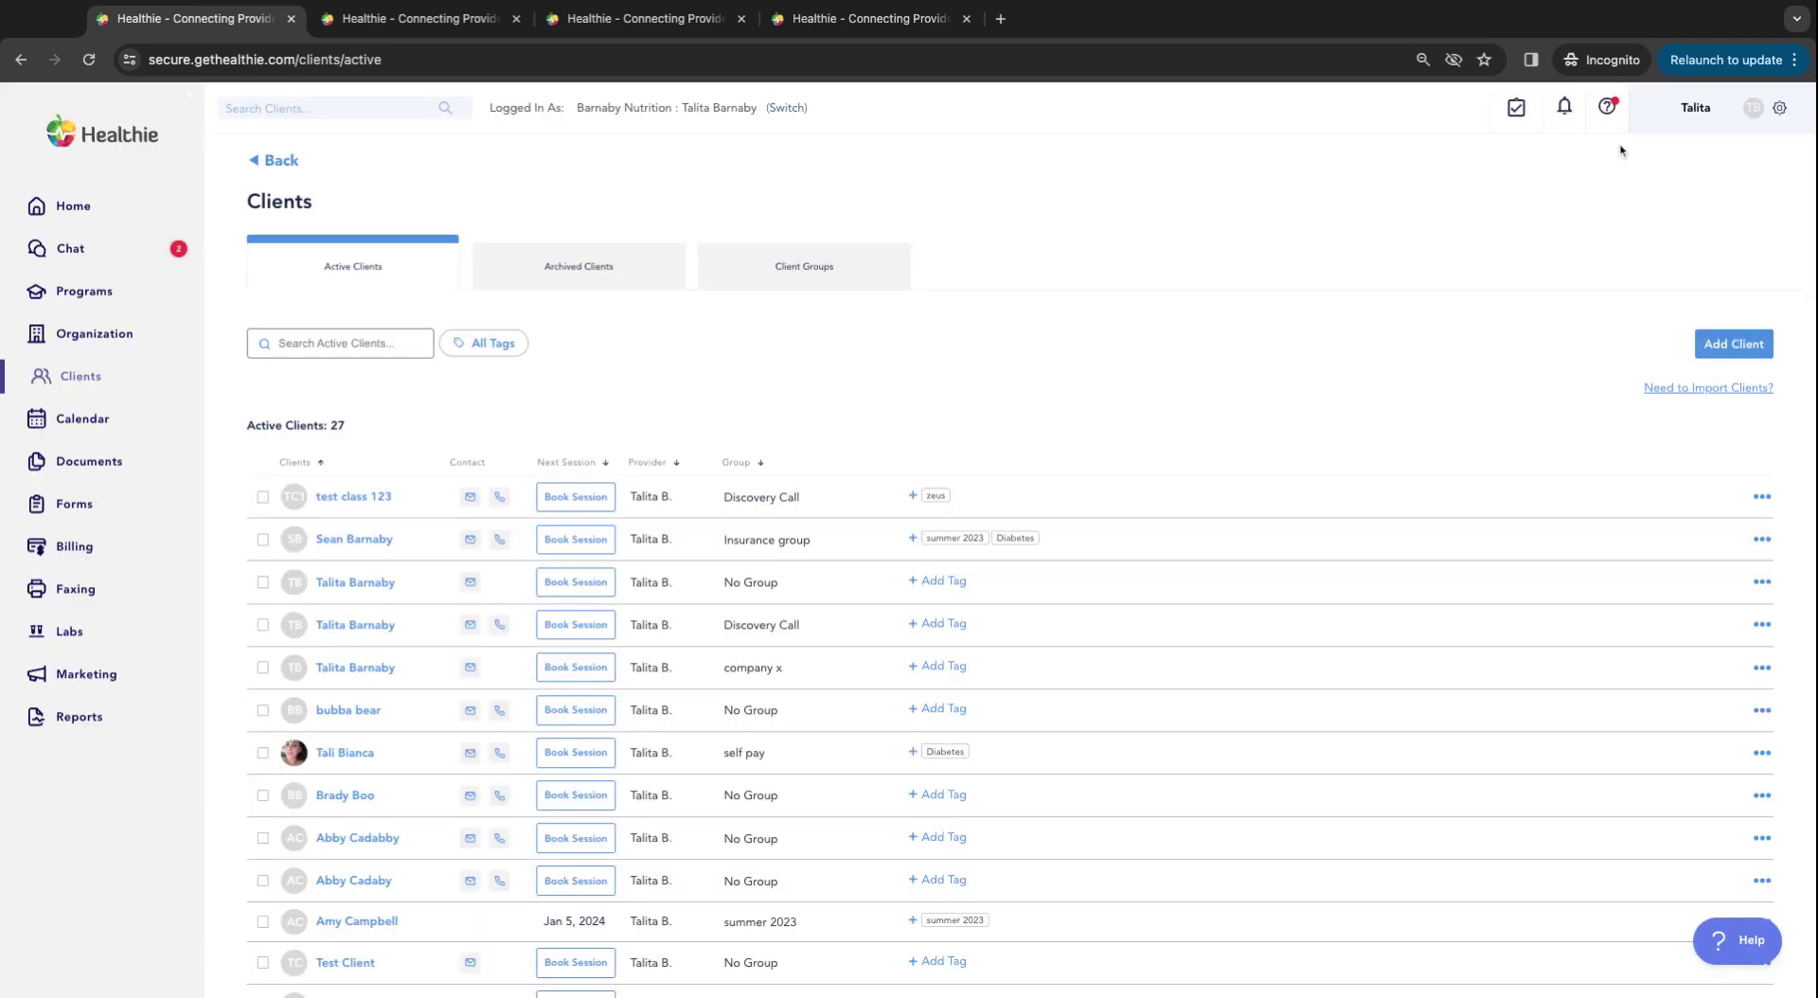
Step: Open Settings > Brand, start and cancel a brand edit, and expand the sidebar
left_click(1781, 110)
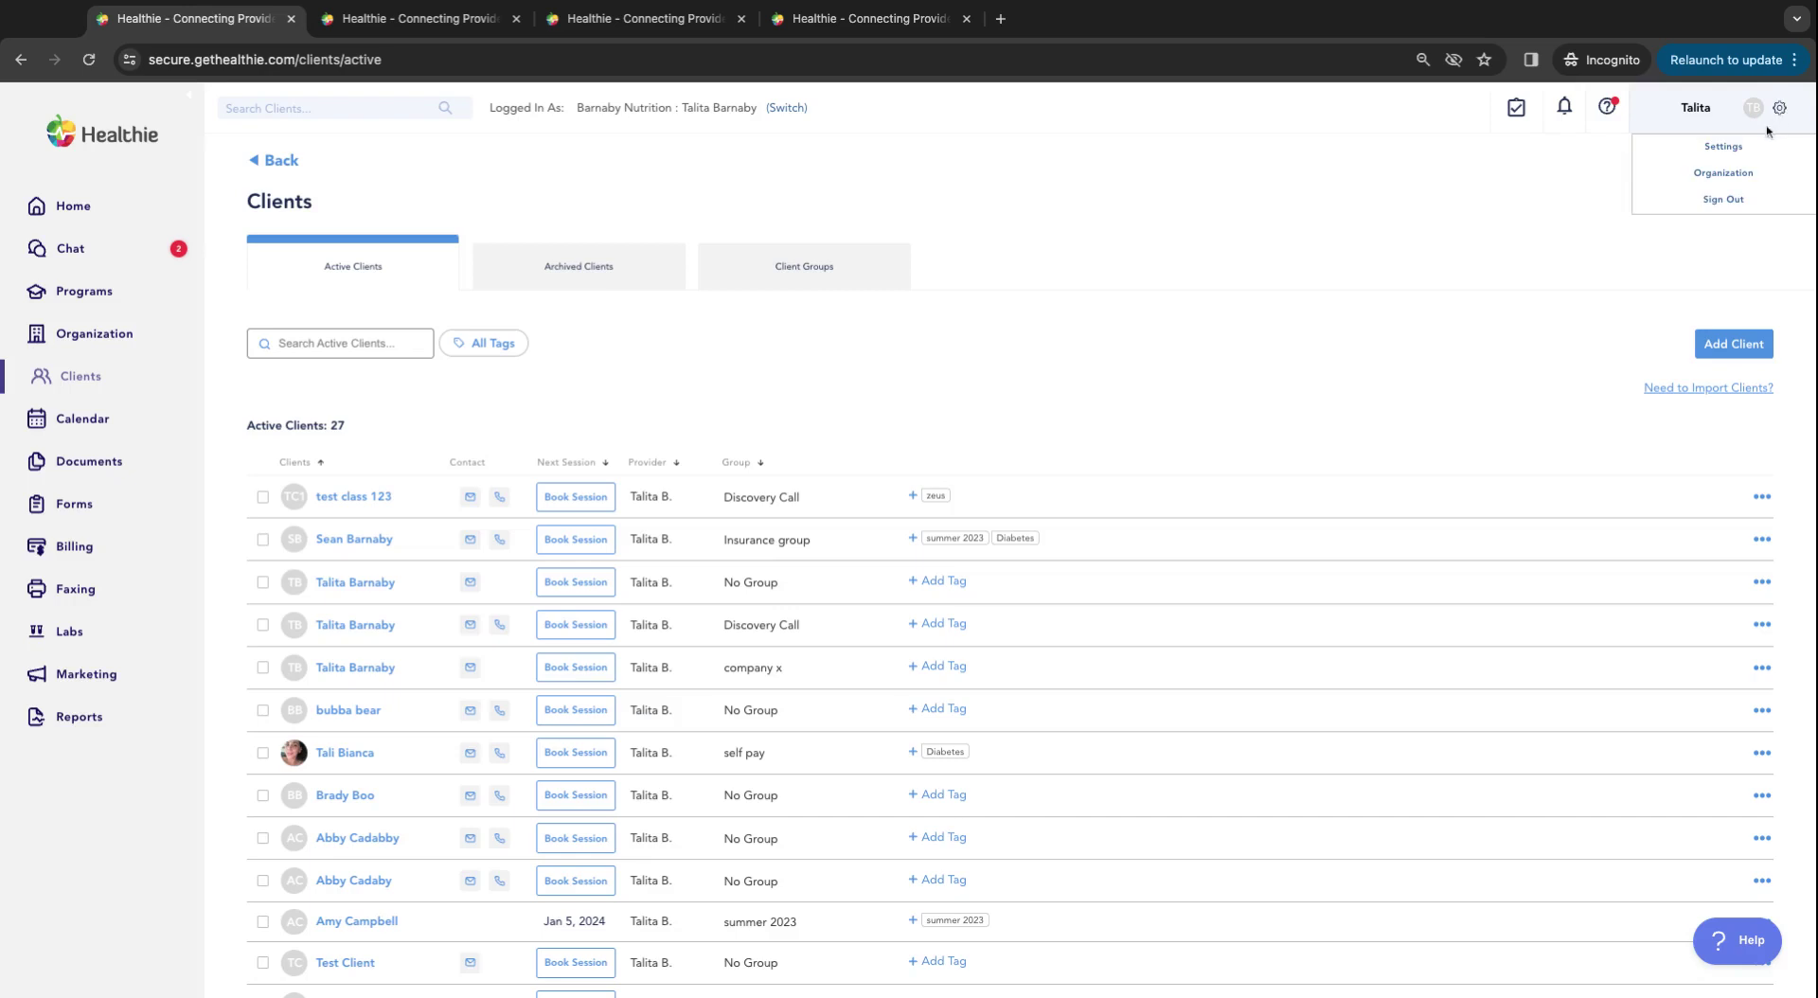
left_click(1750, 149)
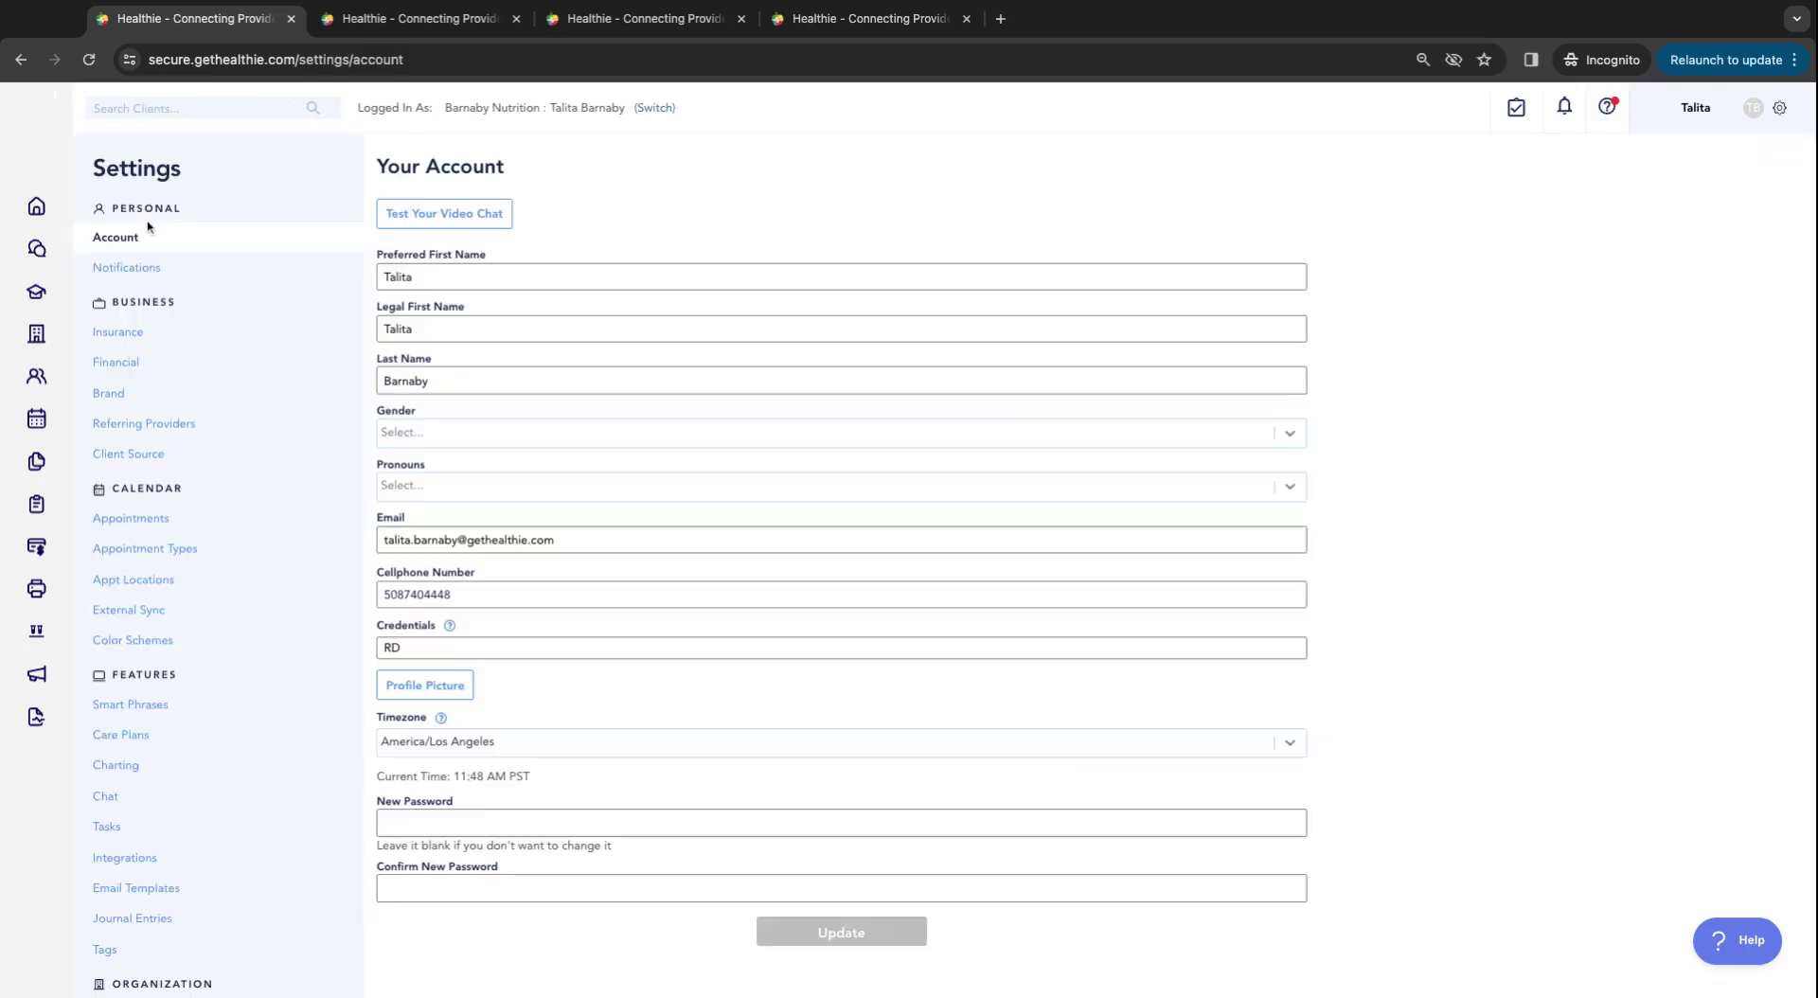
left_click(172, 394)
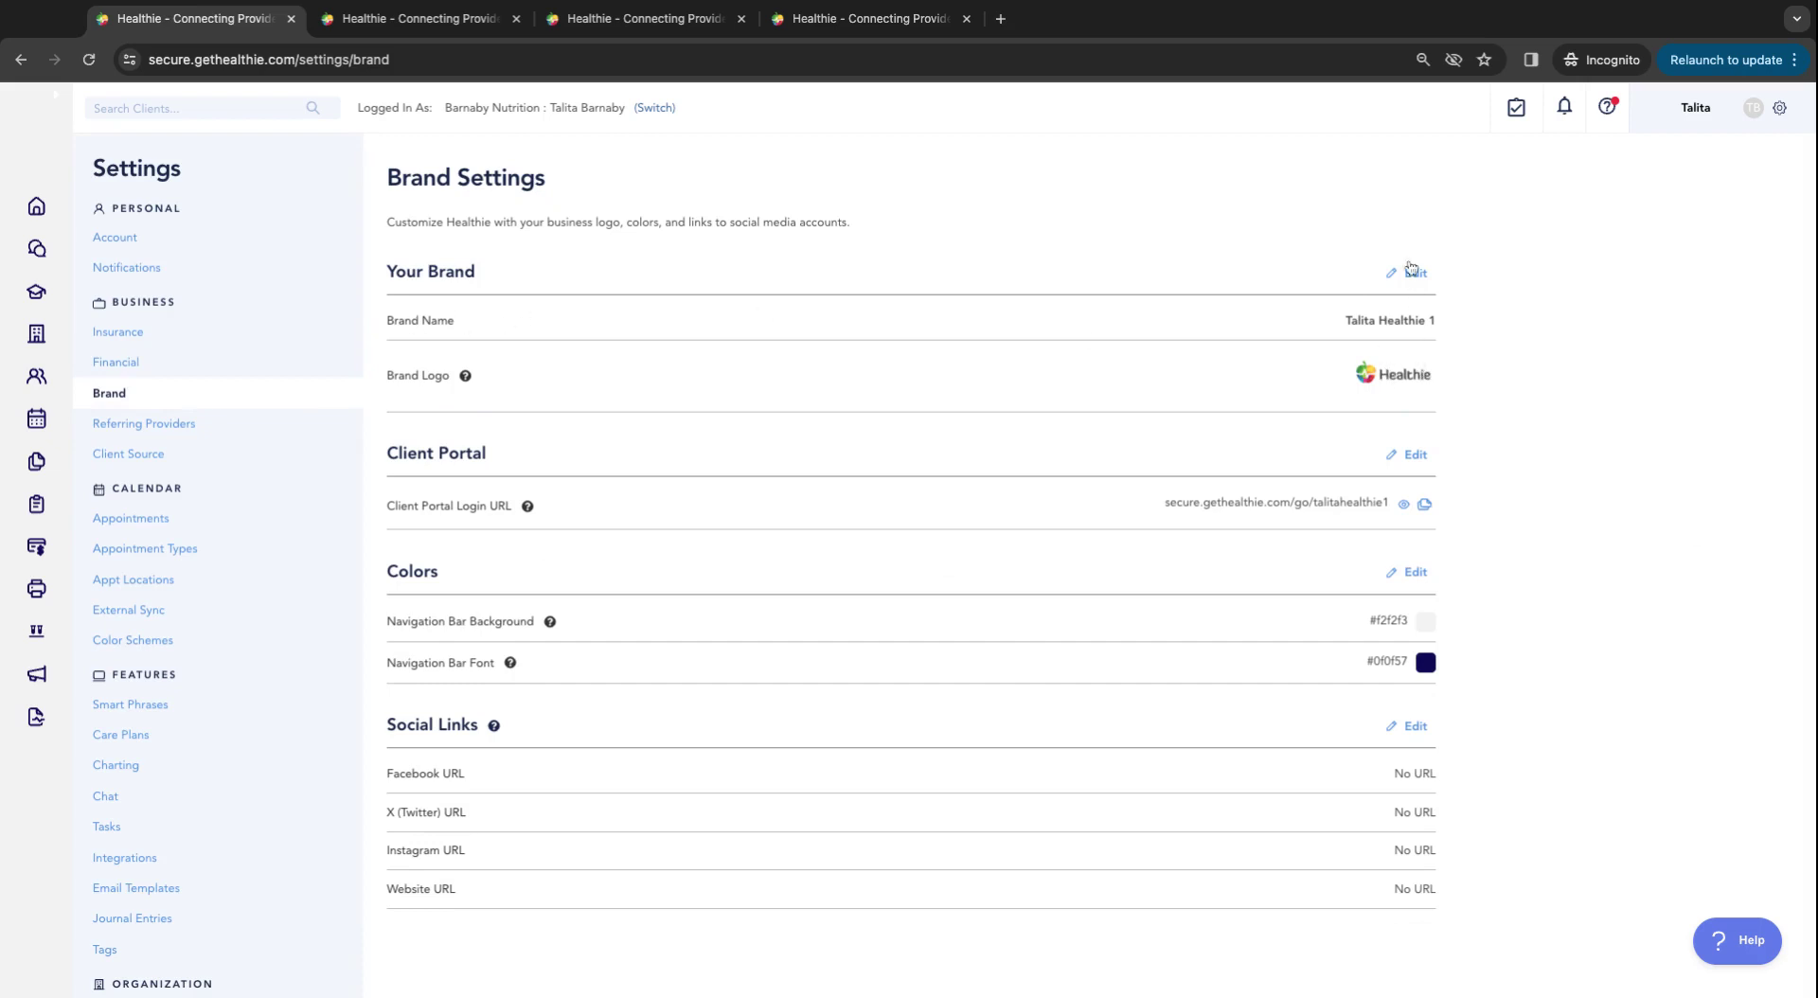
left_click(1411, 274)
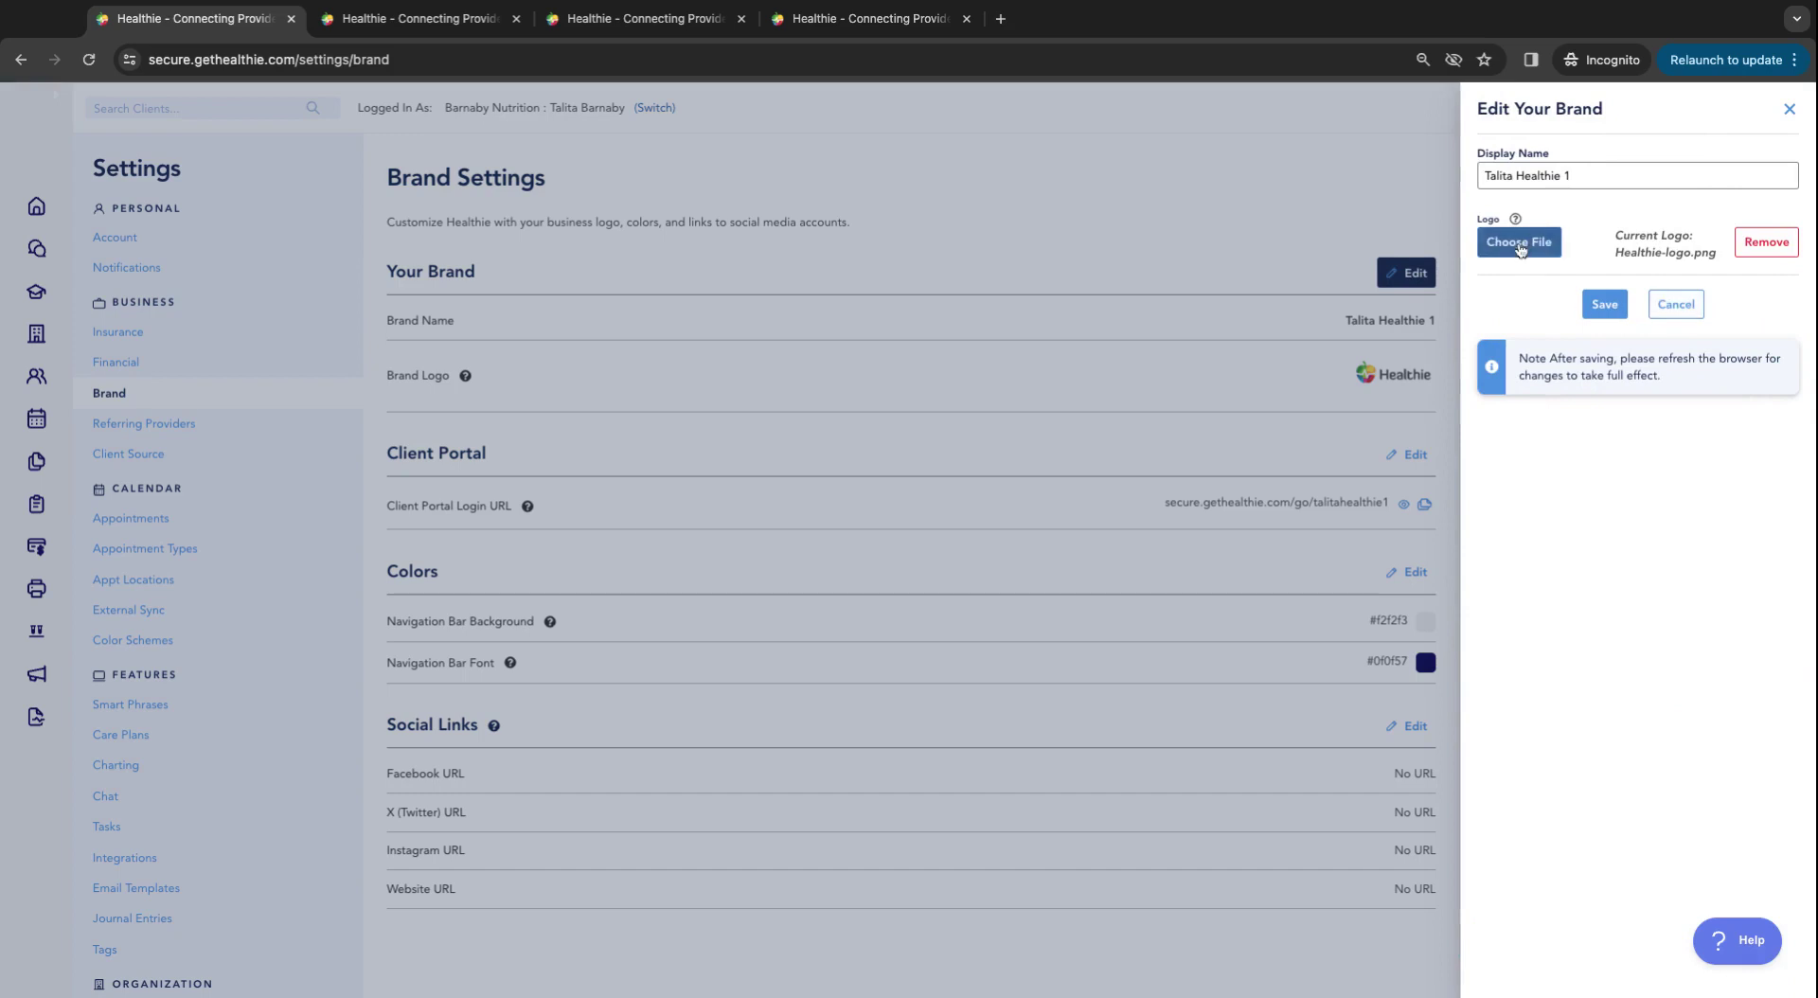
left_click(1790, 109)
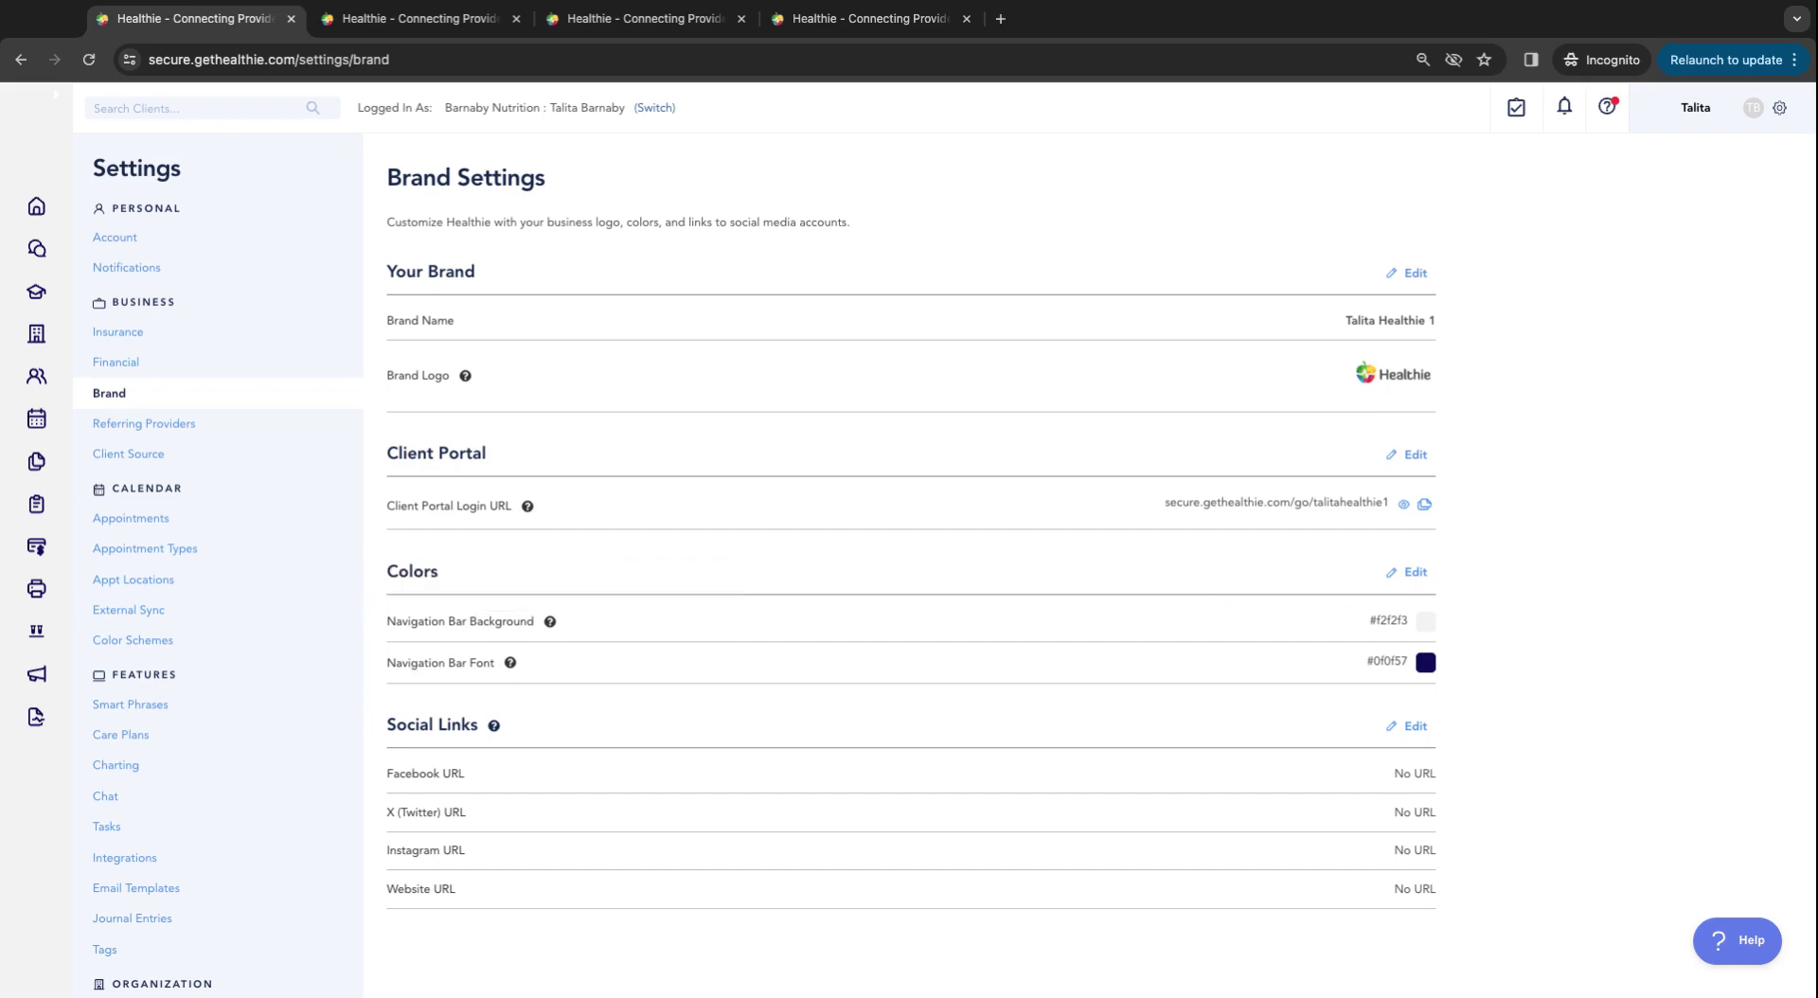
left_click(58, 100)
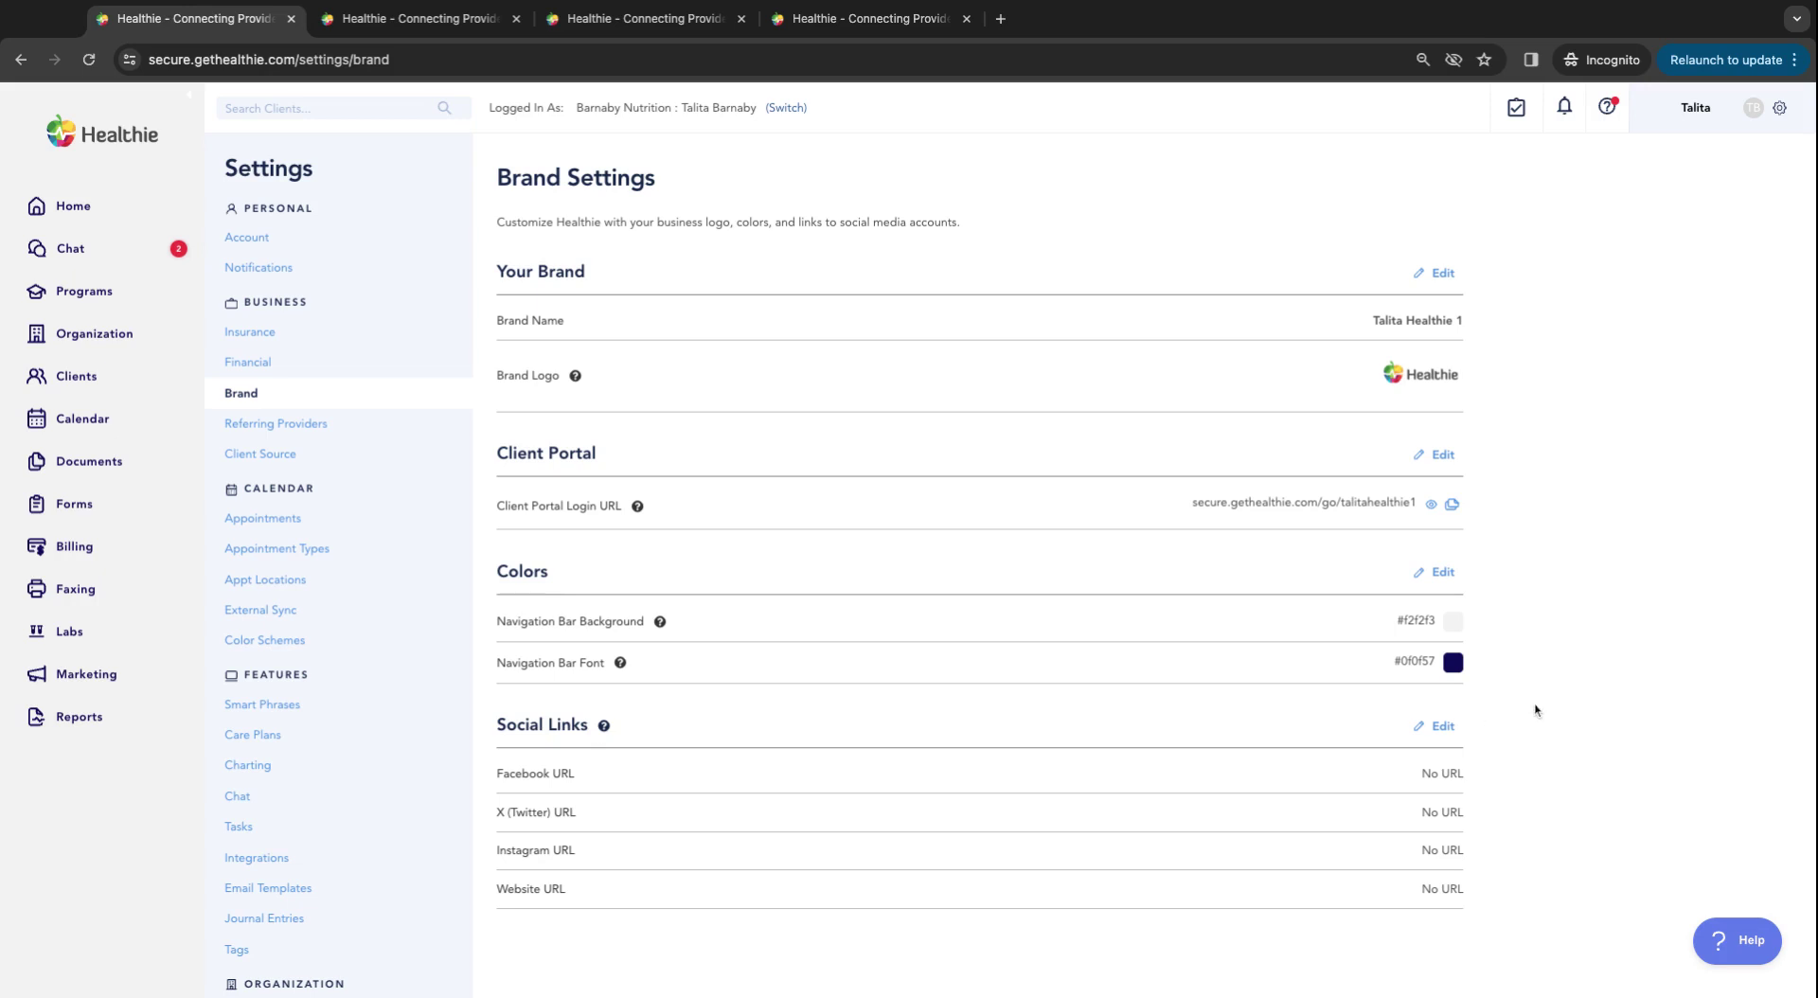
Step: Return to the Overview dashboard with the morning greeting
left_click(77, 207)
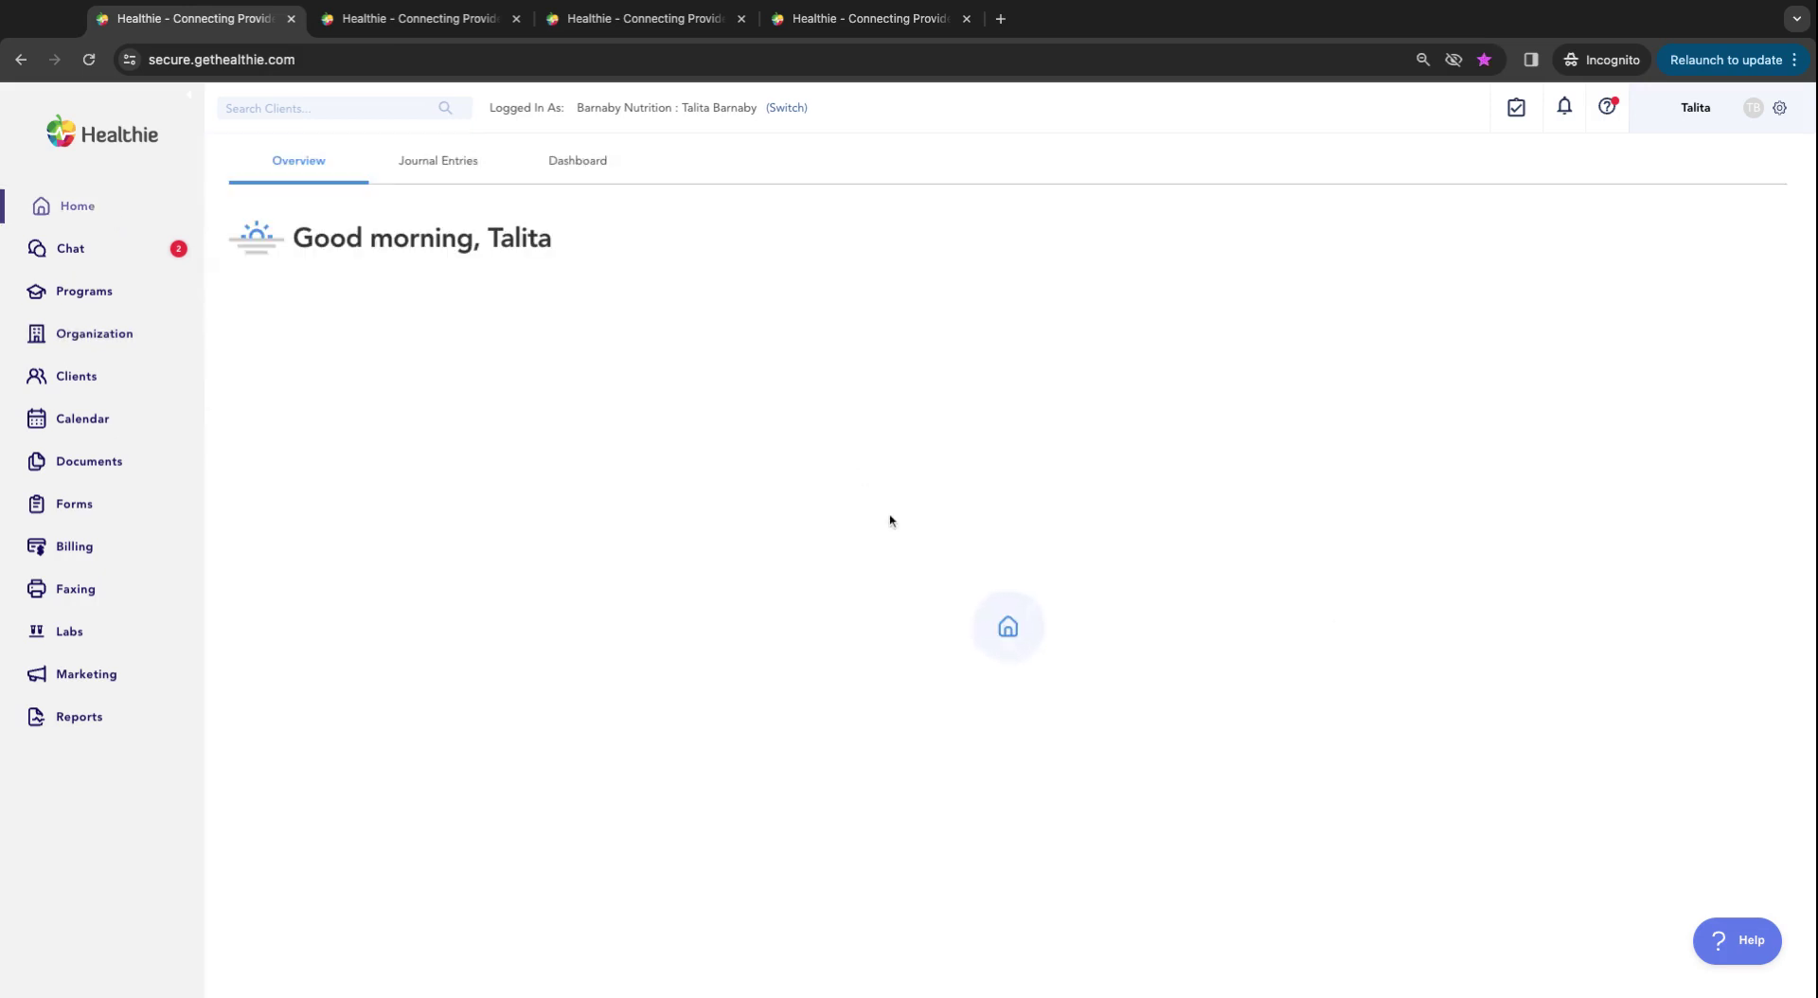